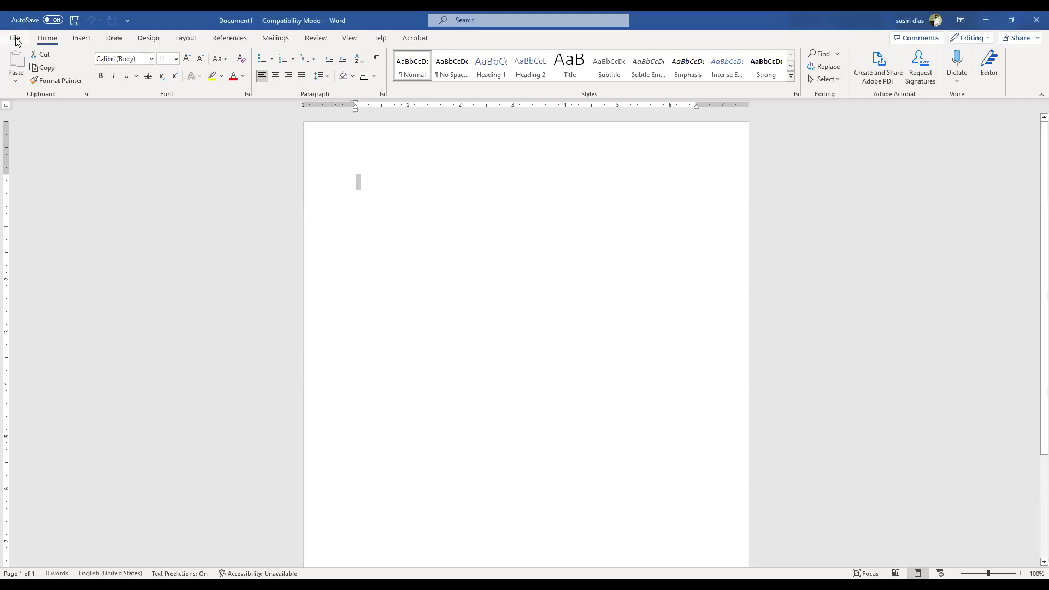
Open the File backstage Home page, briefly return to the blank document, then reopen it.
{"action": "left_click", "coordinate": [16, 40]}
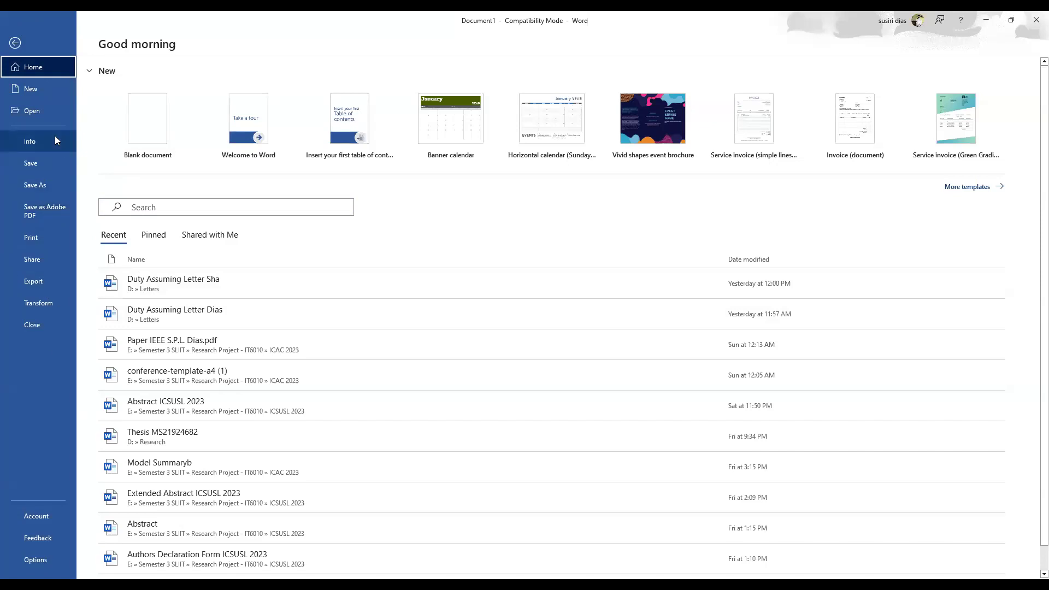
{"action": "left_click", "coordinate": [15, 44]}
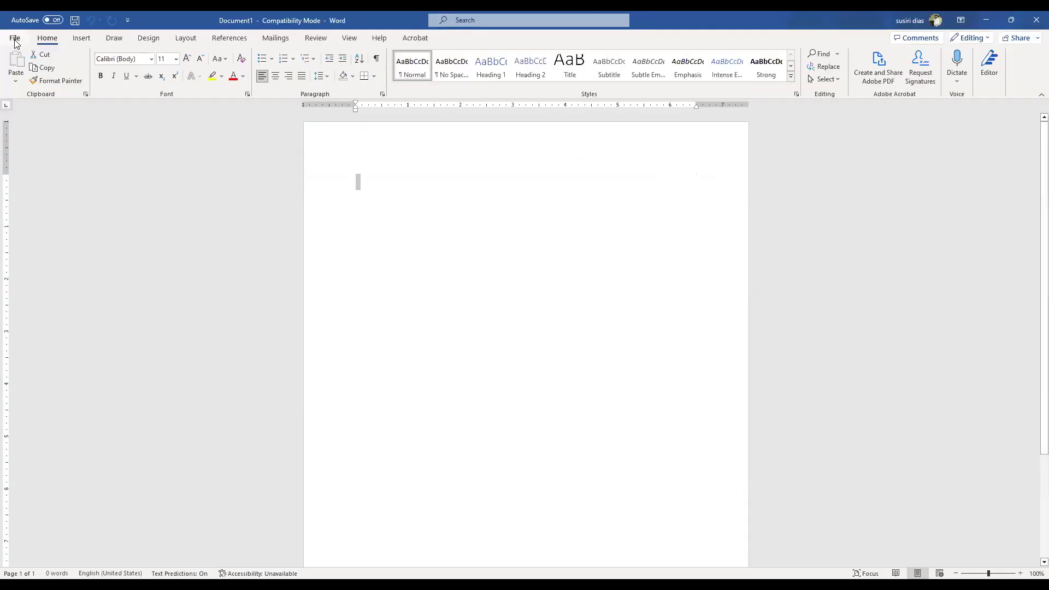
{"action": "left_click", "coordinate": [15, 39]}
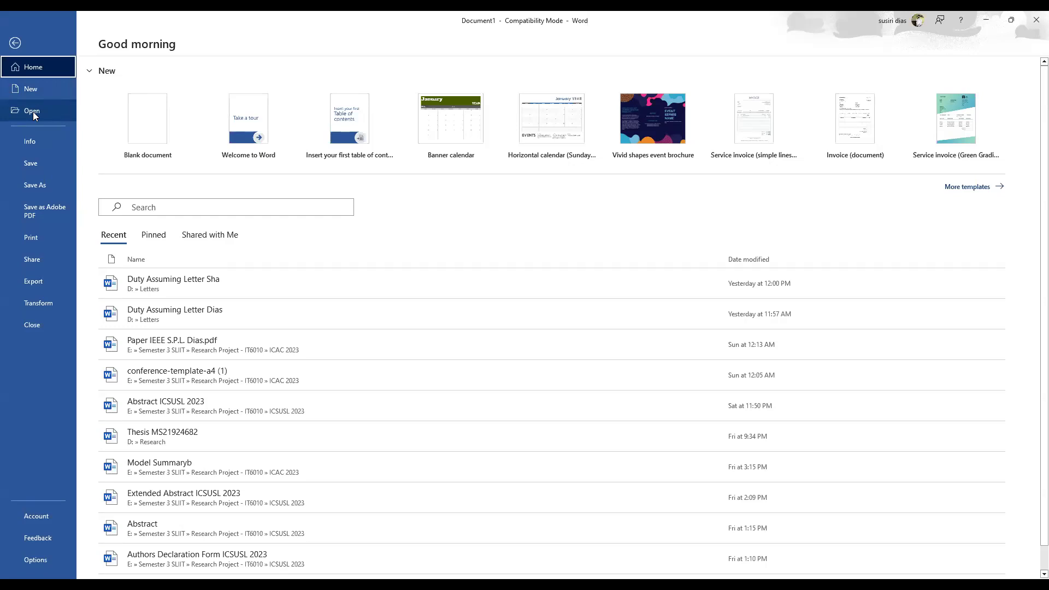
View the backstage Open page, then switch to the New template gallery.
{"action": "left_click", "coordinate": [32, 112]}
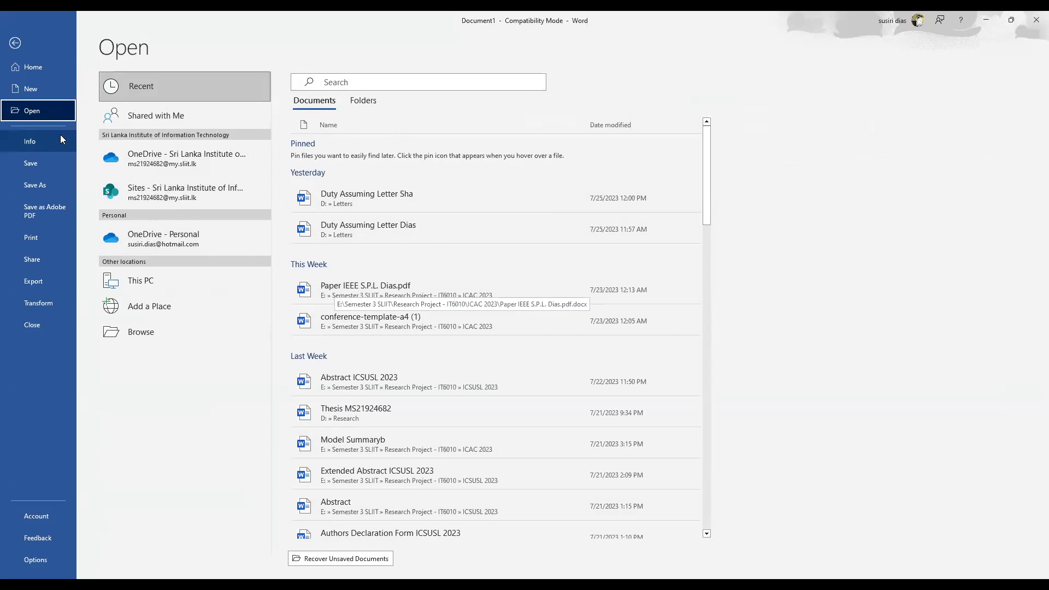
{"action": "left_click", "coordinate": [32, 89]}
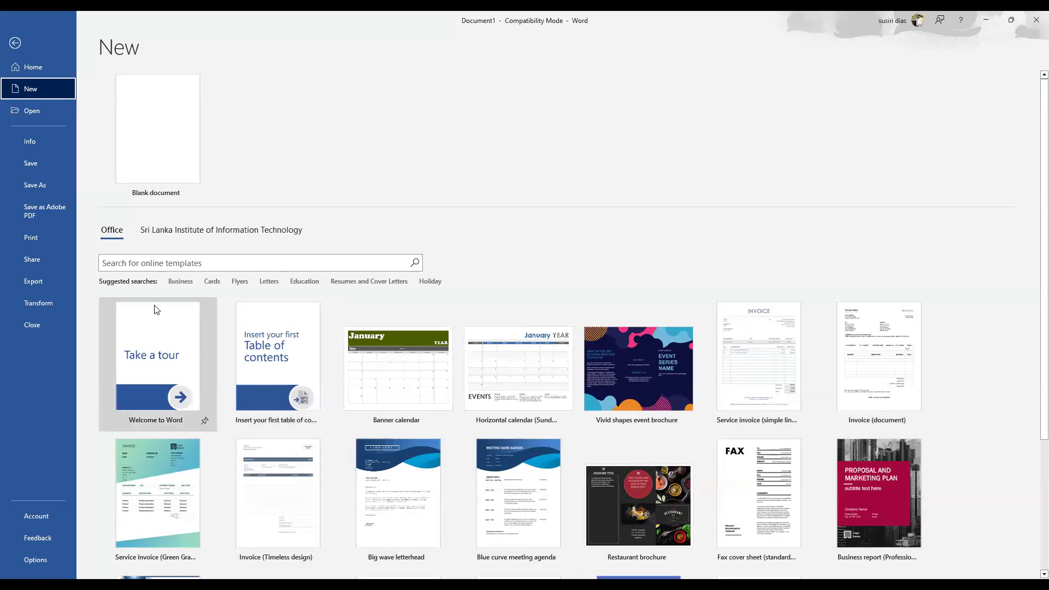
Scroll the New gallery and create a document from the Invoice (document) template.
{"action": "scroll", "coordinate": [364, 369], "scroll_direction": "down", "scroll_amount": 3}
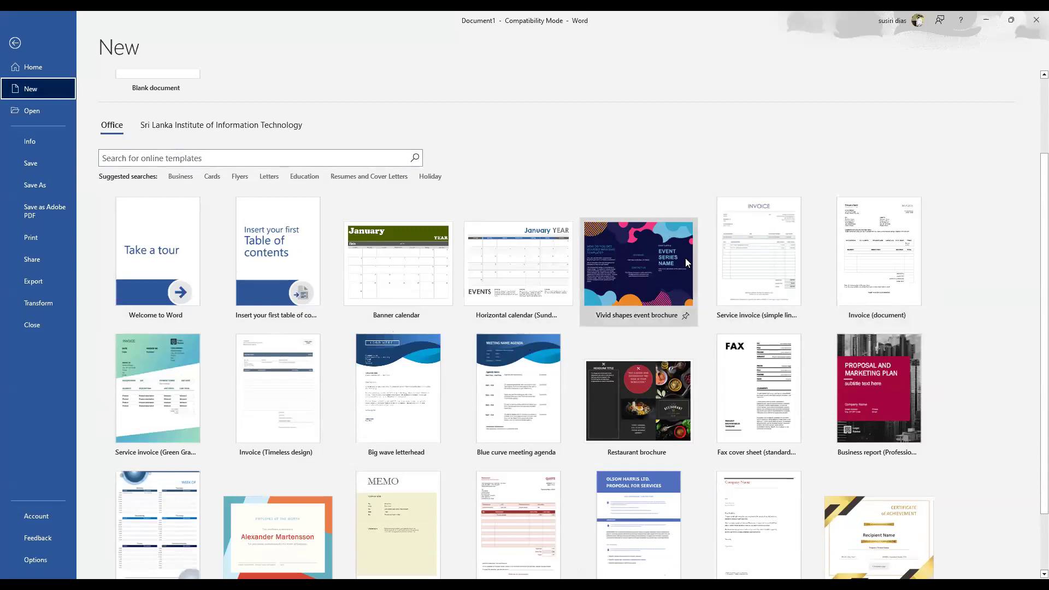
{"action": "left_click", "coordinate": [890, 259]}
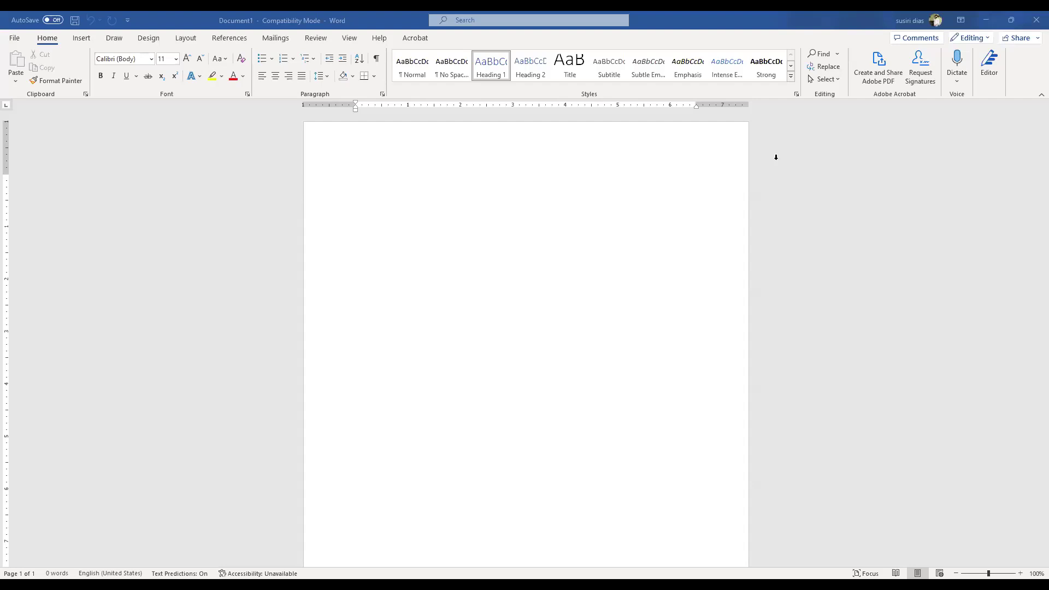
Scroll through the invoice and glance at the backstage Open and New pages before returning.
{"action": "scroll", "coordinate": [486, 220], "scroll_direction": "down", "scroll_amount": 4}
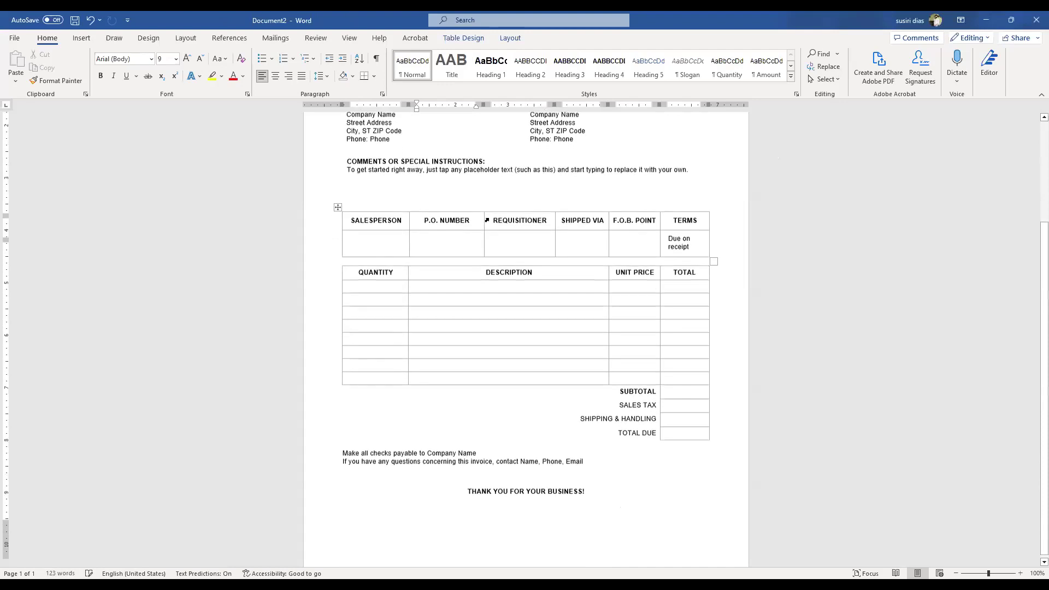
{"action": "scroll", "coordinate": [521, 191], "scroll_direction": "up", "scroll_amount": 3}
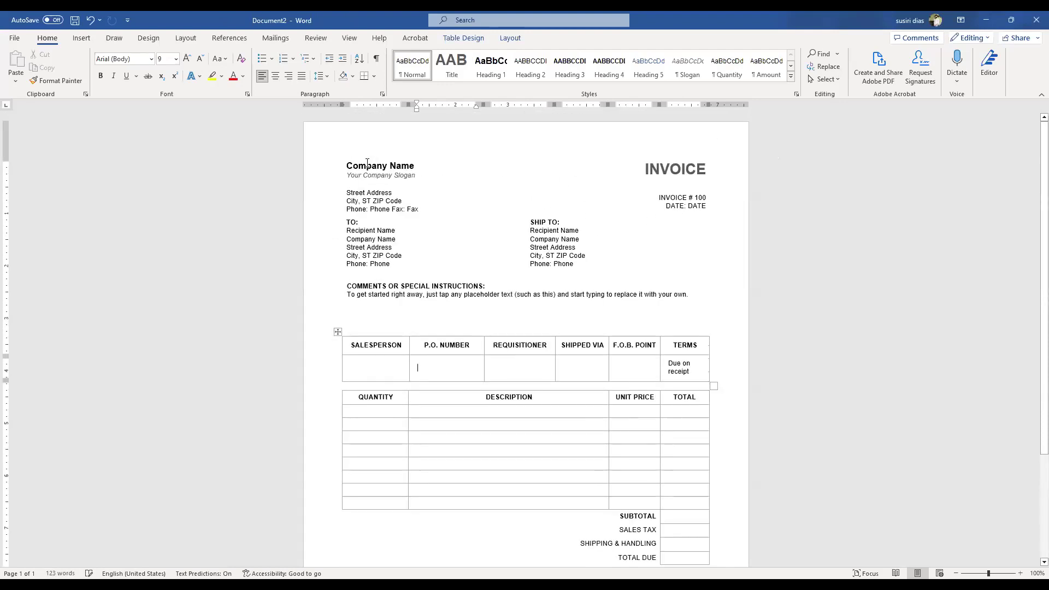
{"action": "scroll", "coordinate": [412, 165], "scroll_direction": "down", "scroll_amount": 3}
{"action": "scroll", "coordinate": [412, 165], "scroll_direction": "up", "scroll_amount": 3}
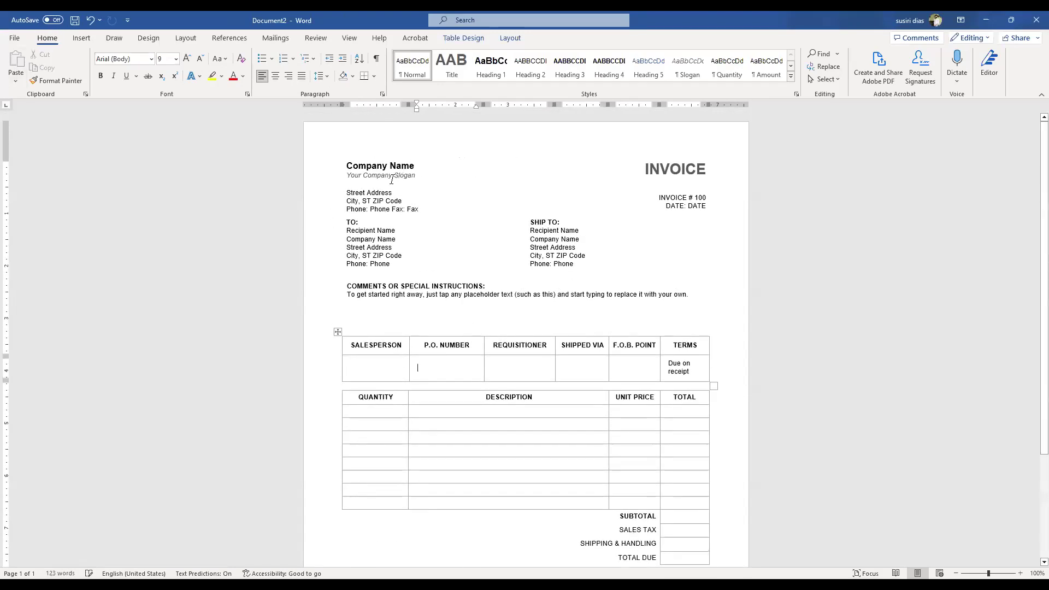
{"action": "left_click", "coordinate": [14, 37]}
{"action": "left_click", "coordinate": [48, 109]}
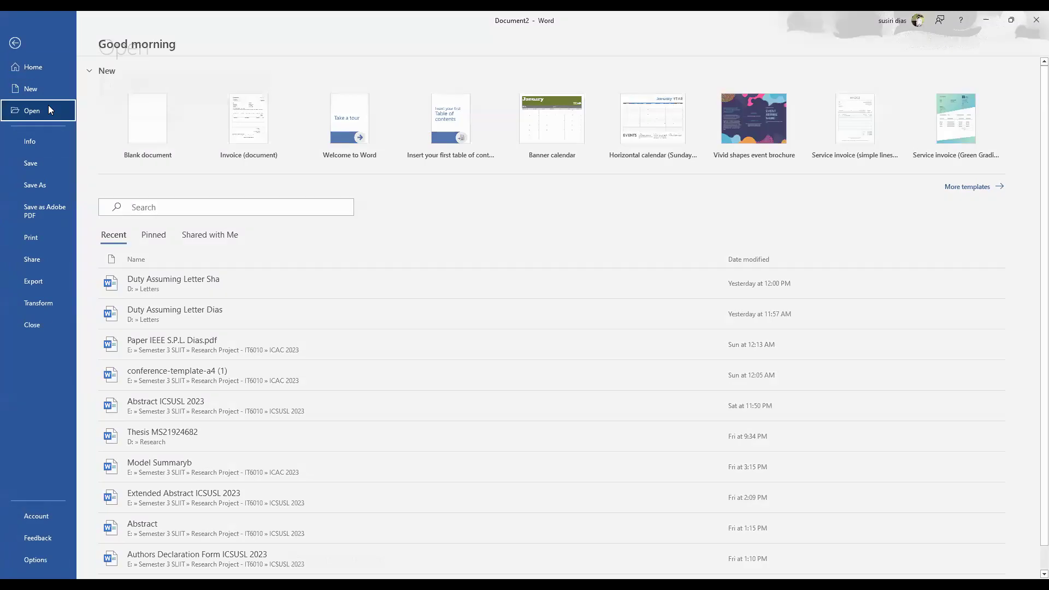
{"action": "left_click", "coordinate": [30, 88]}
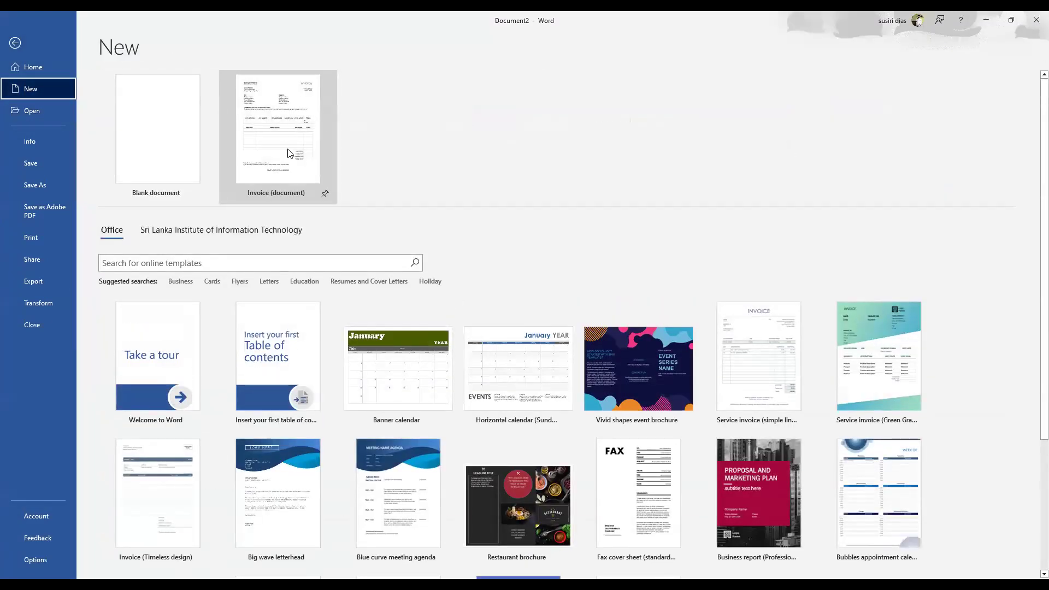
{"action": "left_click", "coordinate": [15, 43]}
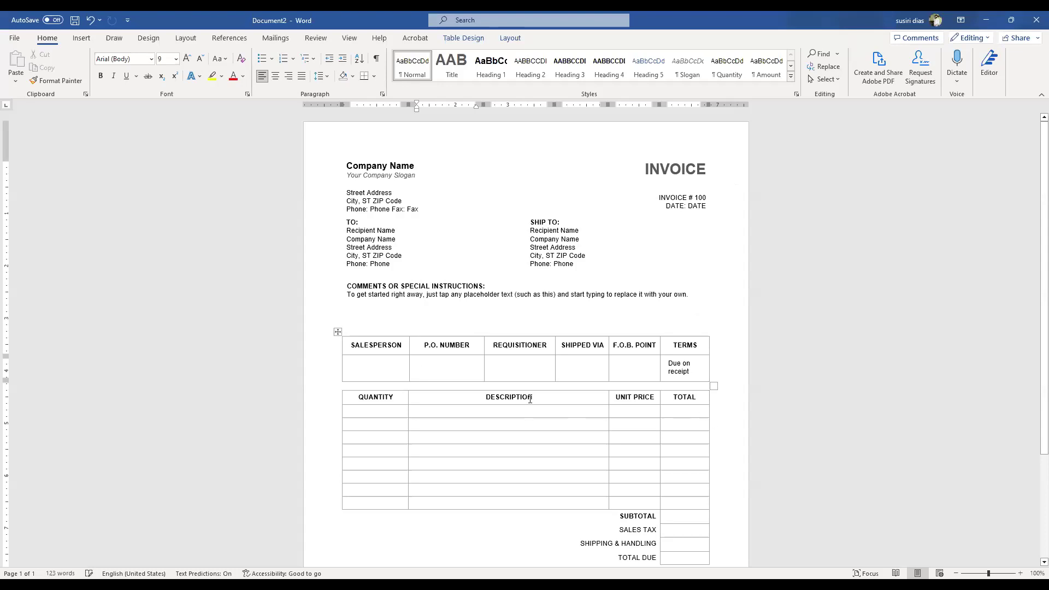
Click the first Quantity cell of the invoice, then switch back to blank Document1.
{"action": "scroll", "coordinate": [492, 273], "scroll_direction": "down", "scroll_amount": 2}
{"action": "left_click", "coordinate": [377, 280]}
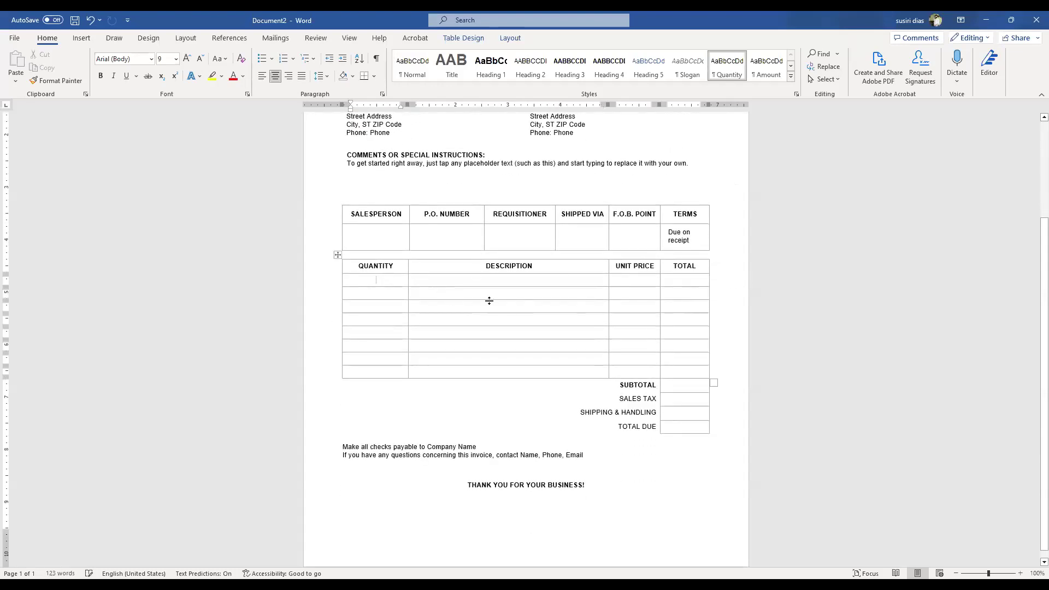
{"action": "scroll", "coordinate": [614, 287], "scroll_direction": "up", "scroll_amount": 1}
{"action": "scroll", "coordinate": [614, 286], "scroll_direction": "up", "scroll_amount": 1}
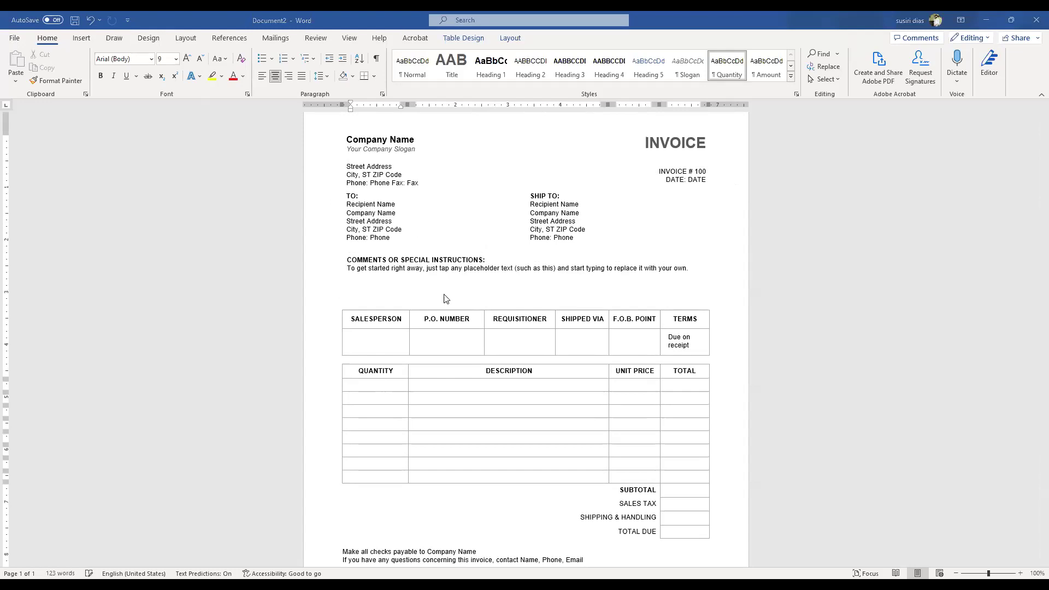
{"action": "key", "text": "alt+Tab"}
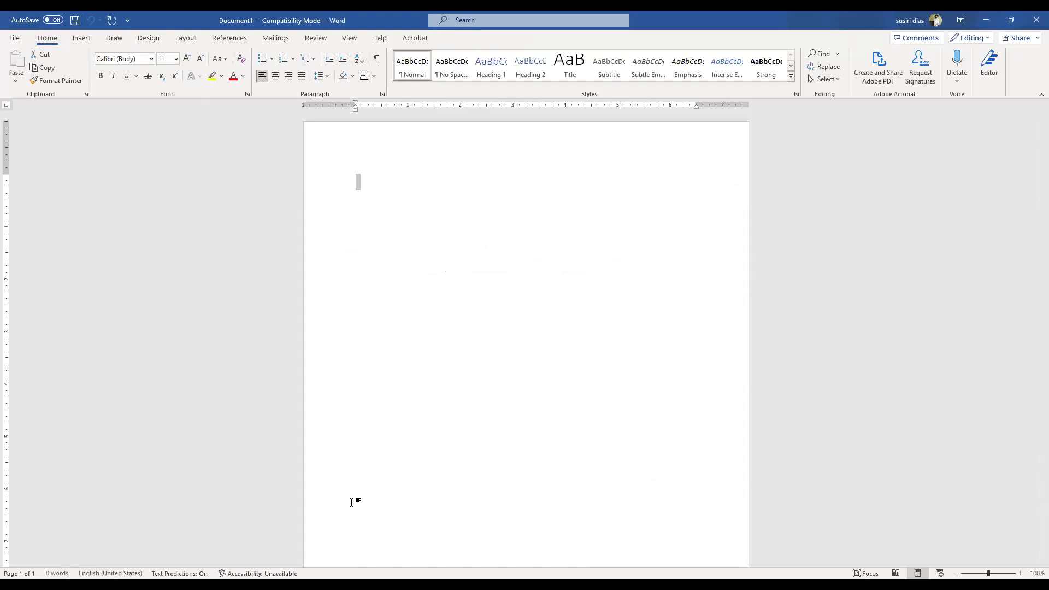
Clear the page selection and bring up the Save As locations for Document1.
{"action": "left_click", "coordinate": [363, 551]}
{"action": "left_click", "coordinate": [14, 37]}
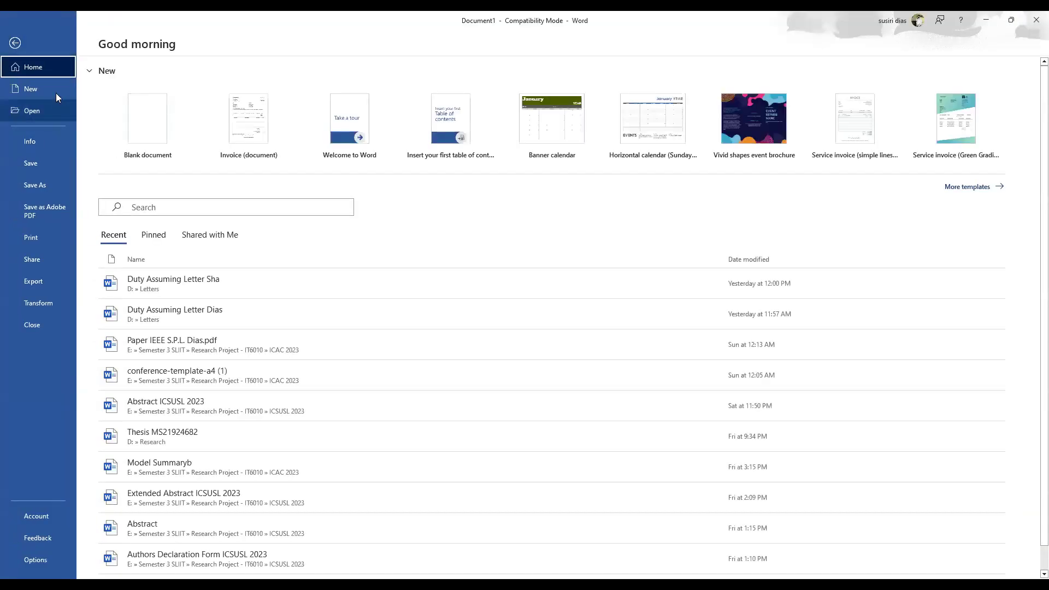
{"action": "left_click", "coordinate": [48, 163]}
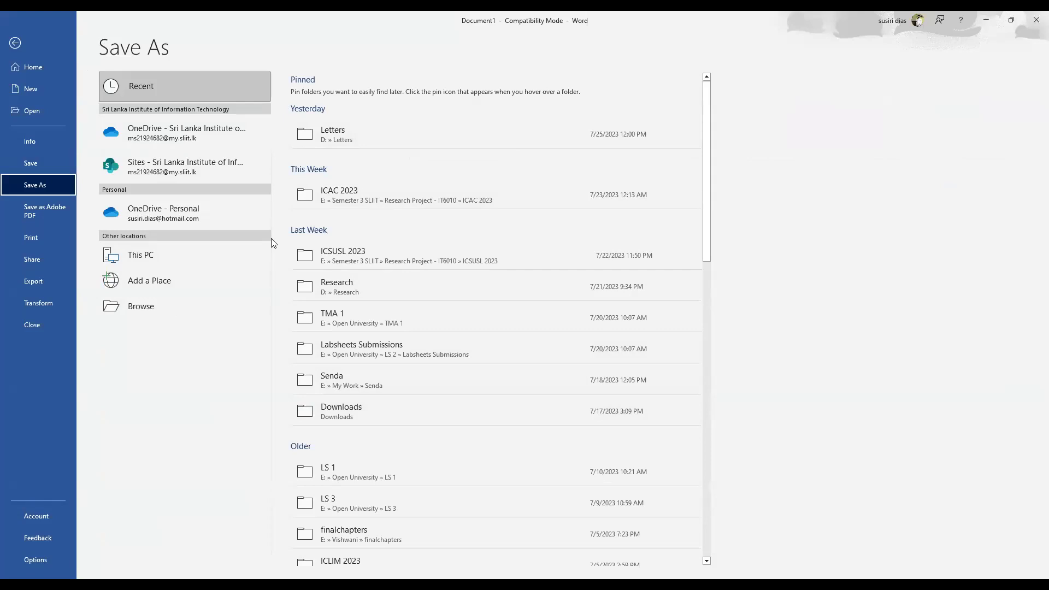
Browse to This PC > Desktop and create a new folder named Student.
{"action": "left_click", "coordinate": [165, 309]}
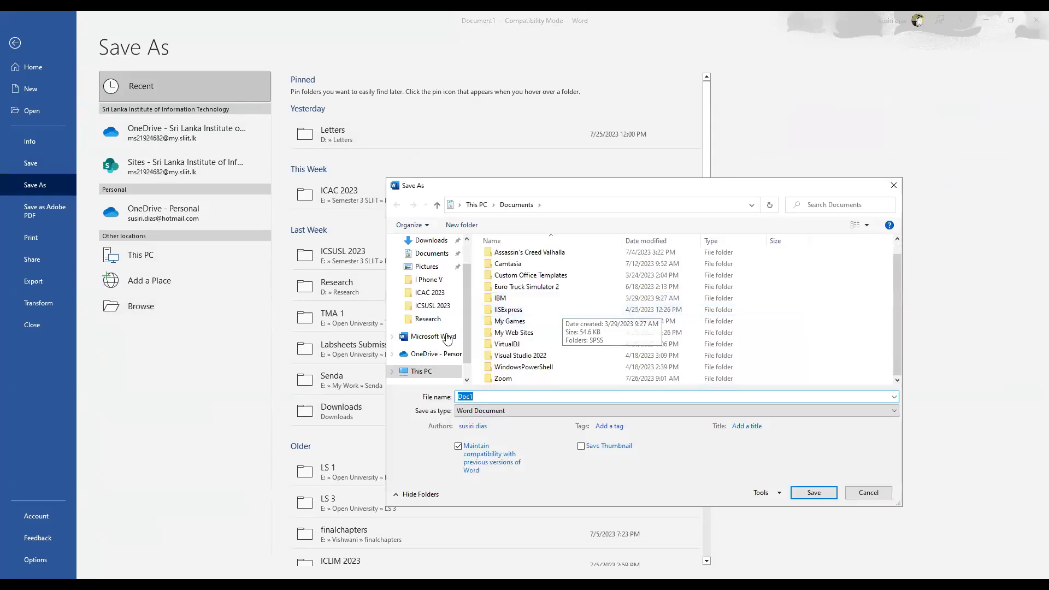
{"action": "left_click", "coordinate": [421, 371]}
{"action": "scroll", "coordinate": [587, 344], "scroll_direction": "down", "scroll_amount": 3}
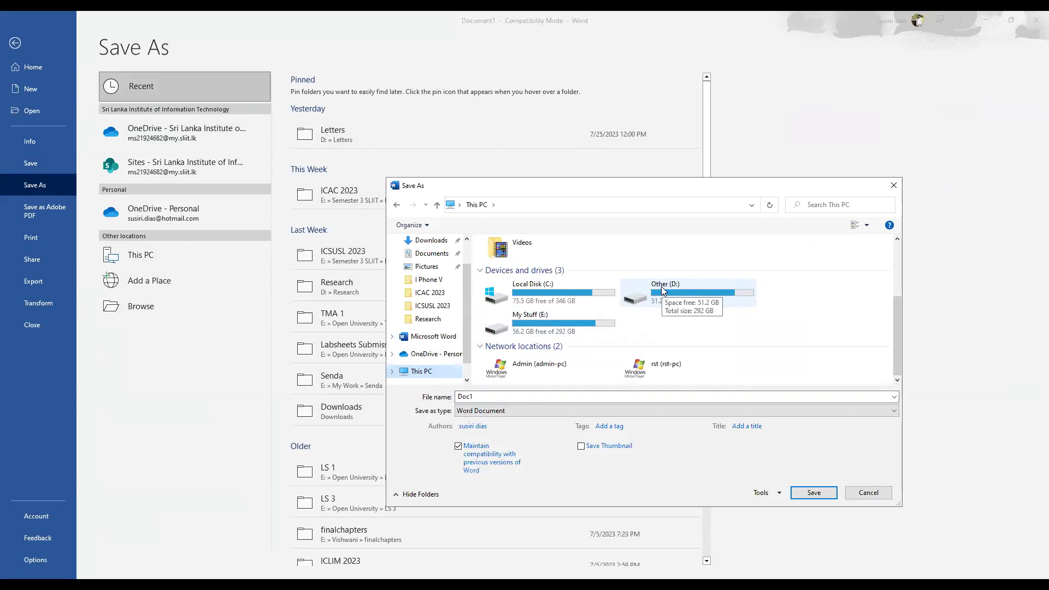
{"action": "scroll", "coordinate": [431, 268], "scroll_direction": "up", "scroll_amount": 1}
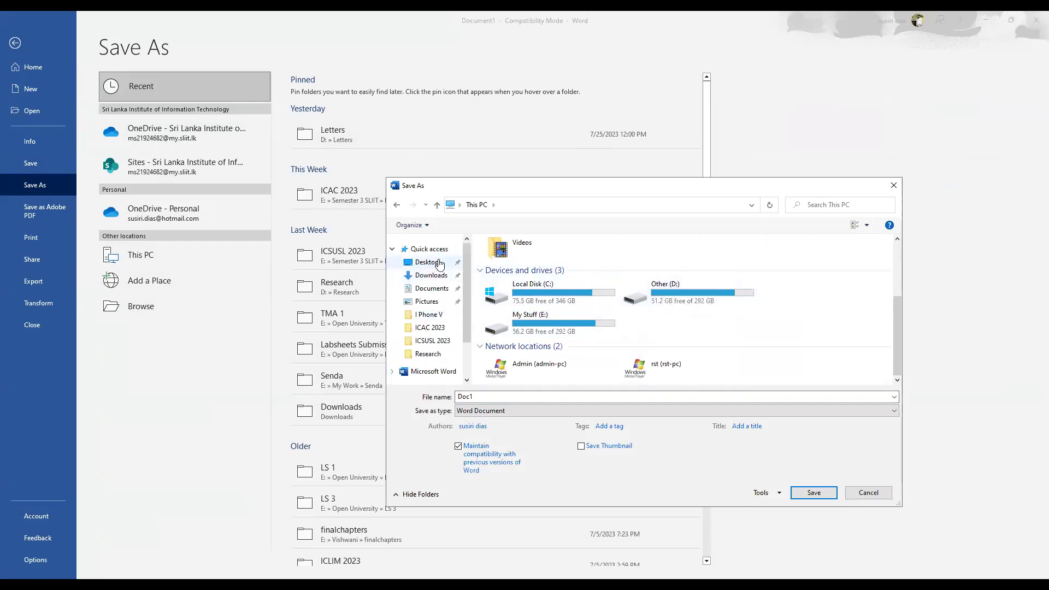
{"action": "left_click", "coordinate": [427, 263]}
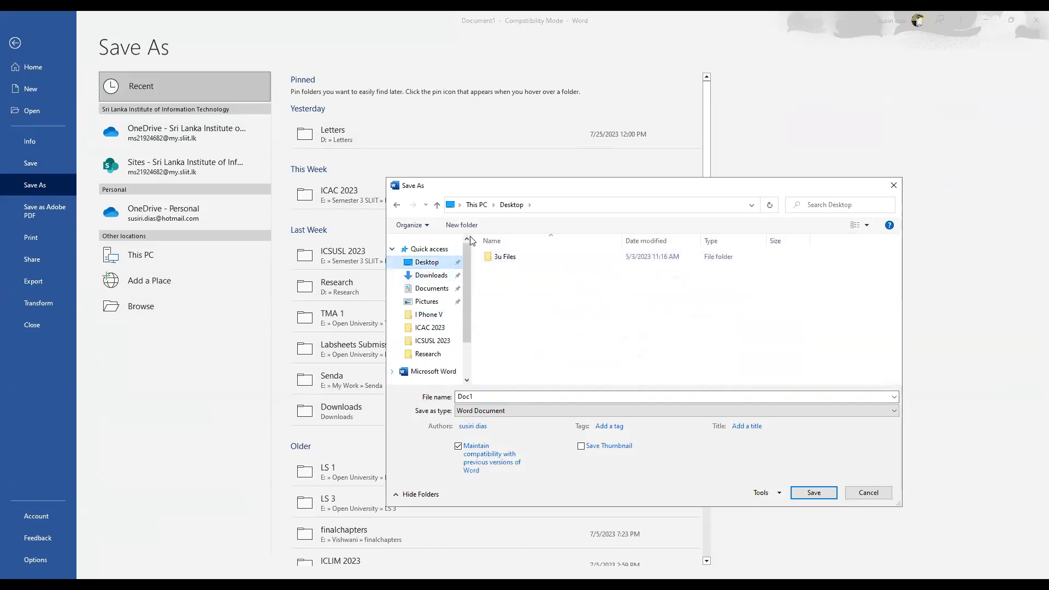
{"action": "type", "text": "Student"}
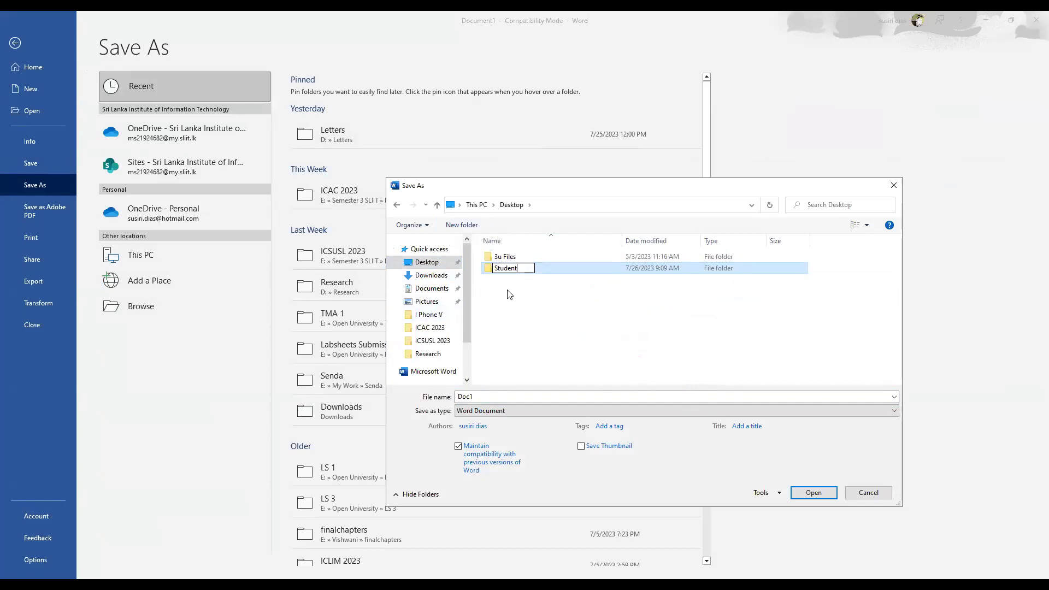
{"action": "left_click", "coordinate": [522, 279]}
Save the document as 'Document 1' in the Student folder and minimize Word.
{"action": "double_click", "coordinate": [505, 268]}
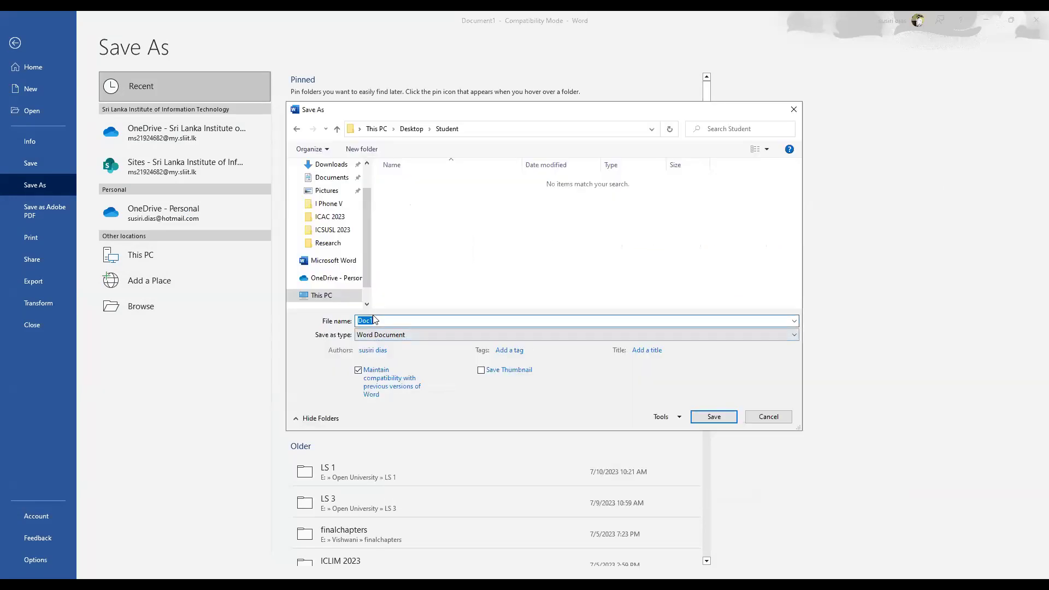
{"action": "key", "text": "BackSpace"}
{"action": "type", "text": "Document"}
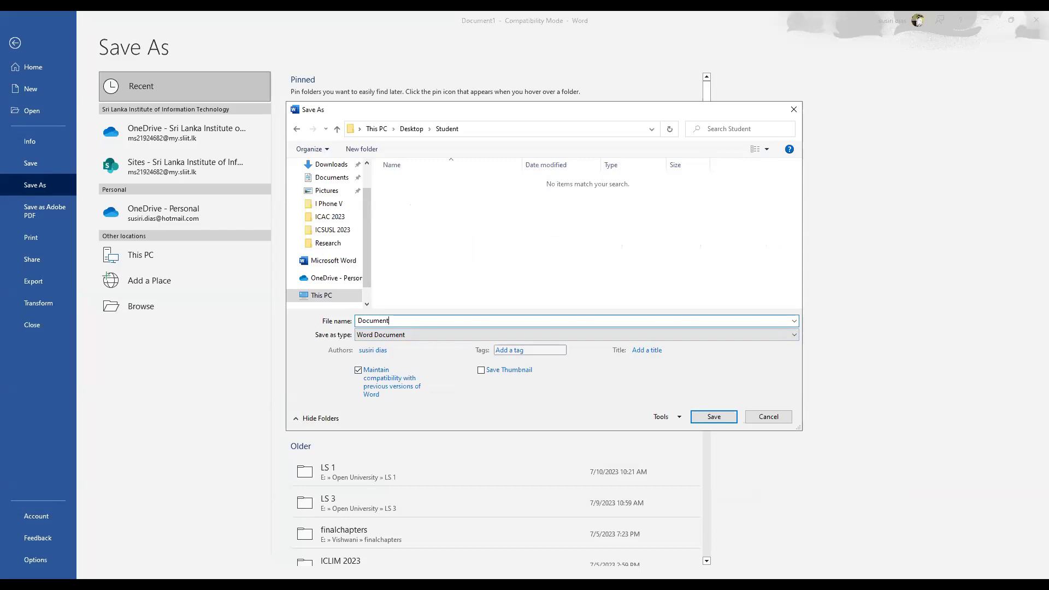
{"action": "type", "text": "1"}
{"action": "left_click", "coordinate": [713, 417]}
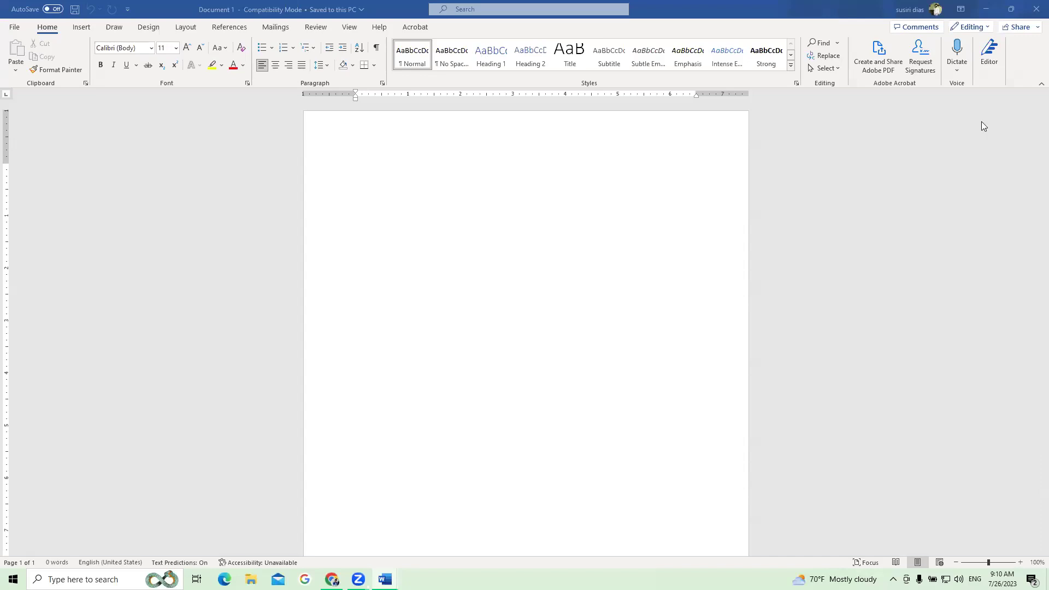
{"action": "left_click", "coordinate": [985, 9]}
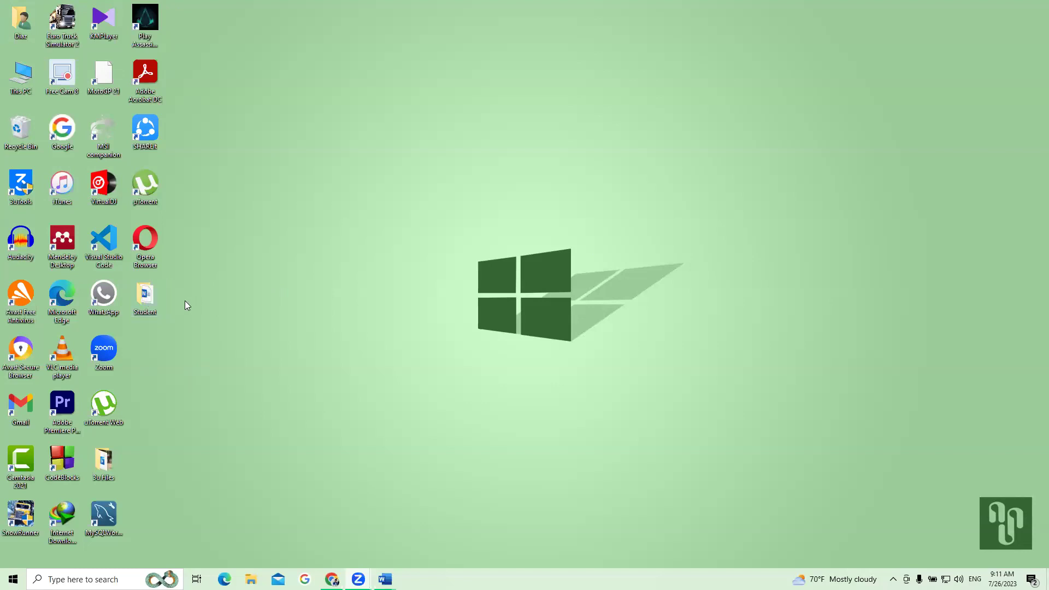
Open the desktop Student folder, close Document3, and show Document 1's File Home page.
{"action": "double_click", "coordinate": [145, 298]}
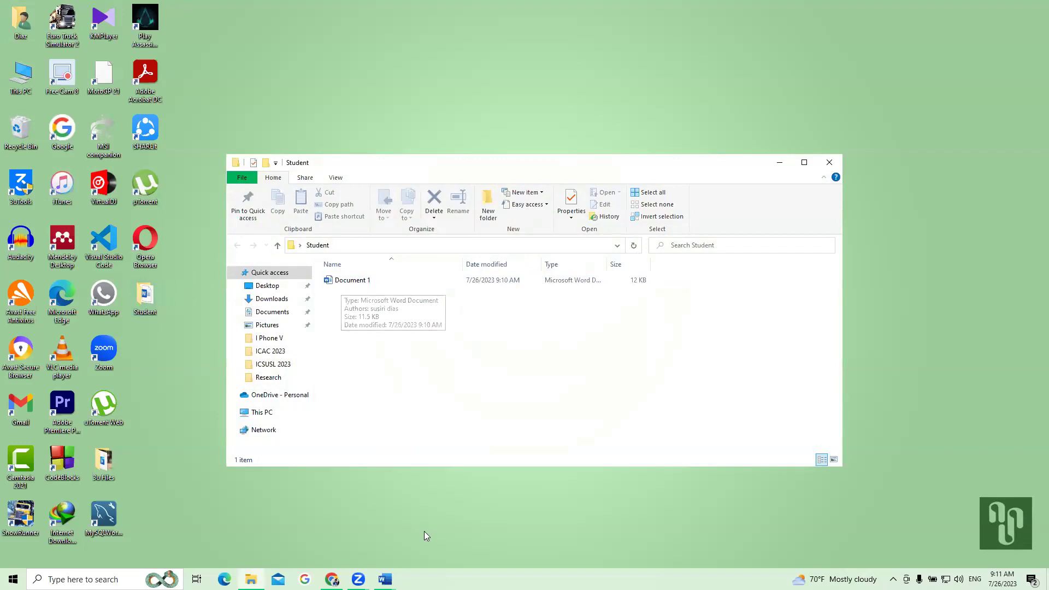
{"action": "mouse_move", "coordinate": [384, 579]}
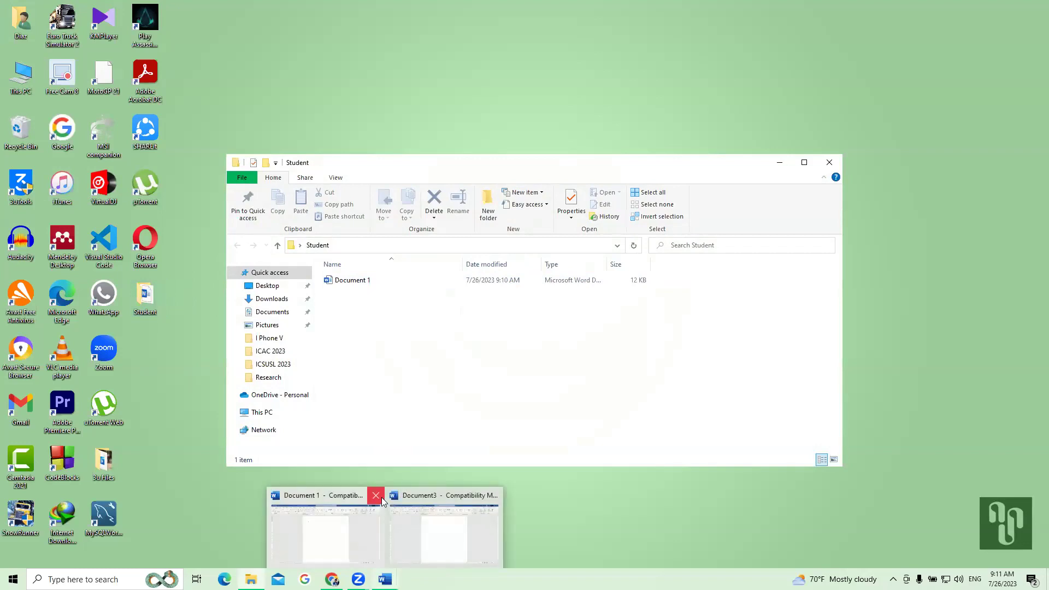
{"action": "left_click", "coordinate": [495, 496]}
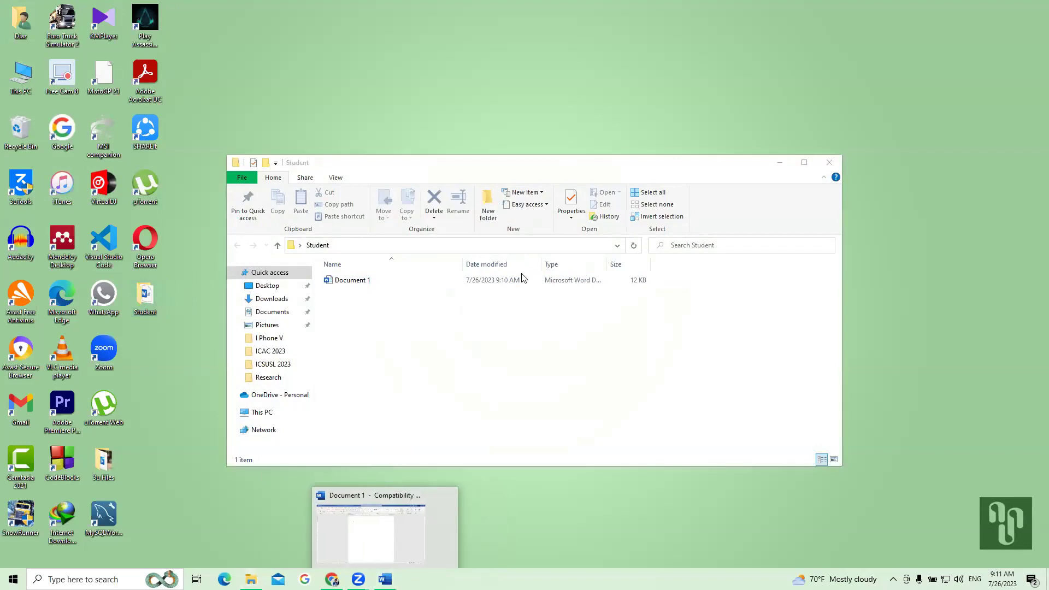
{"action": "left_click", "coordinate": [397, 516]}
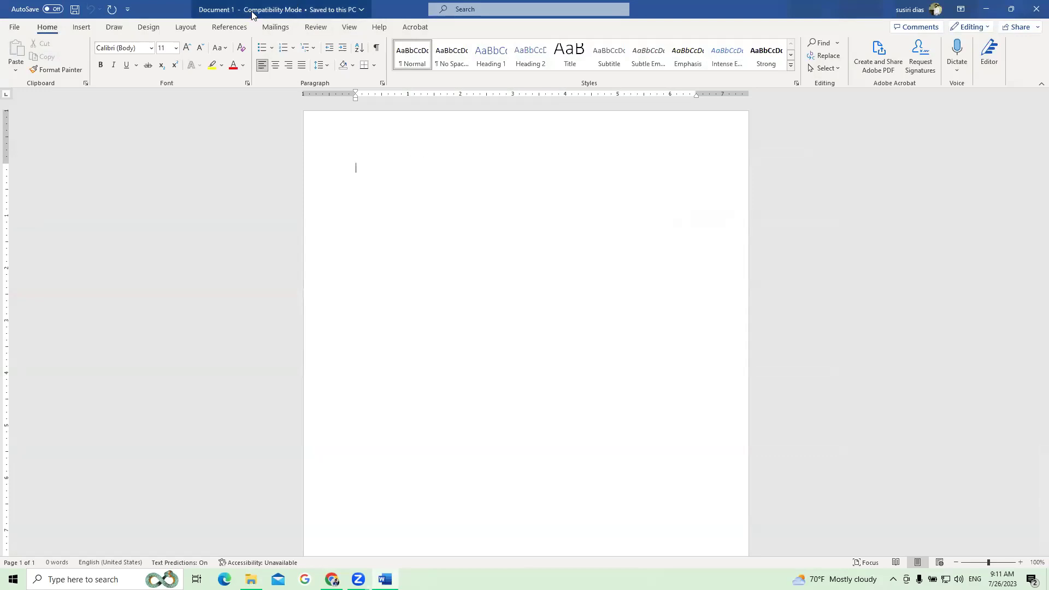
{"action": "left_click", "coordinate": [14, 27]}
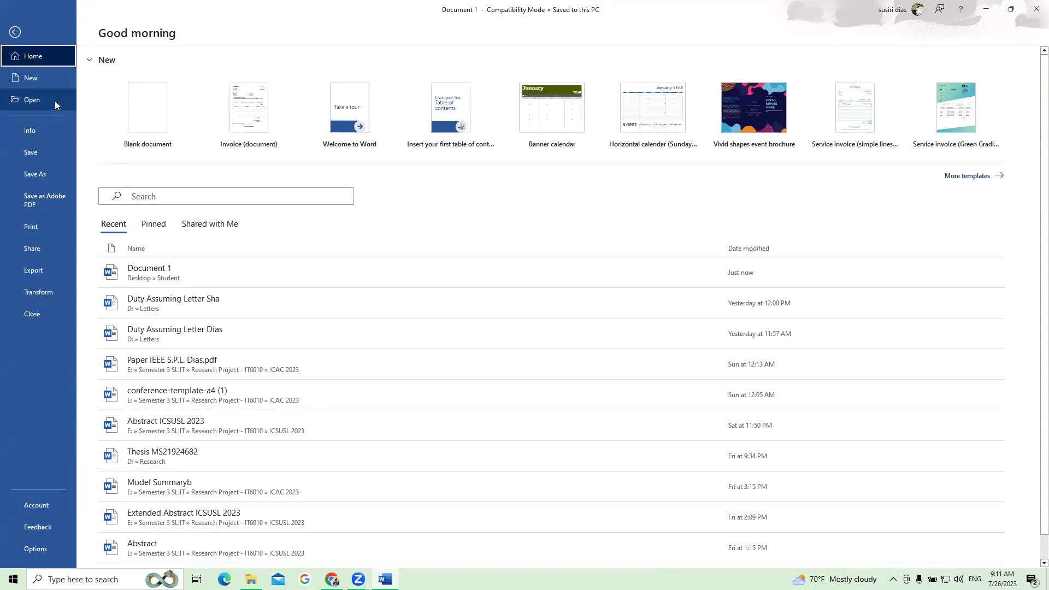
Leave the backstage Home page to return to the empty Document 1 page.
{"action": "left_click", "coordinate": [18, 36]}
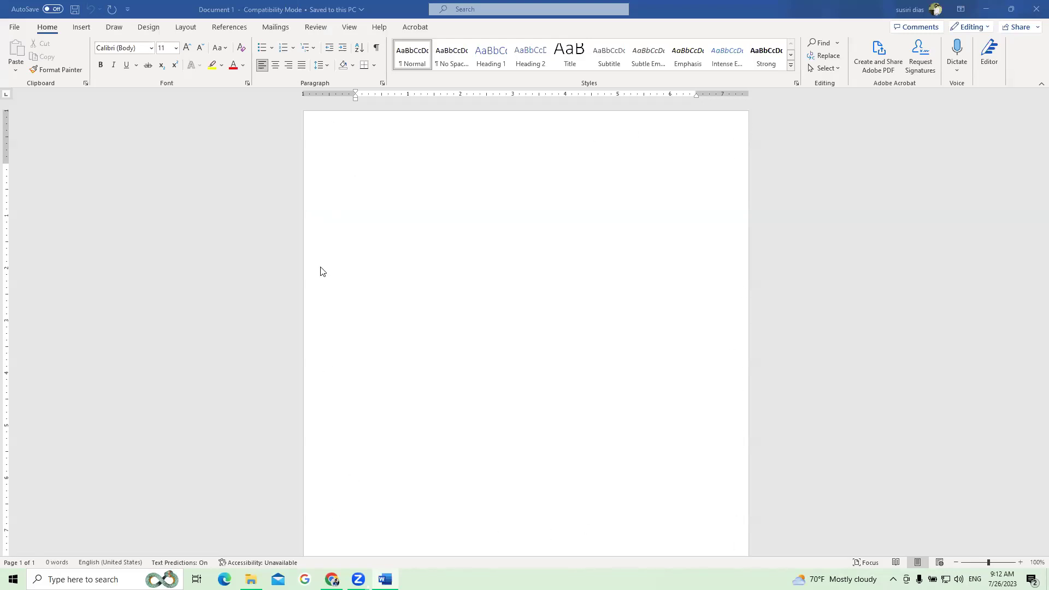
Type 'Sabaragamuwa University of Sri Lanka' on the first line, correcting typos.
{"action": "left_click", "coordinate": [377, 148]}
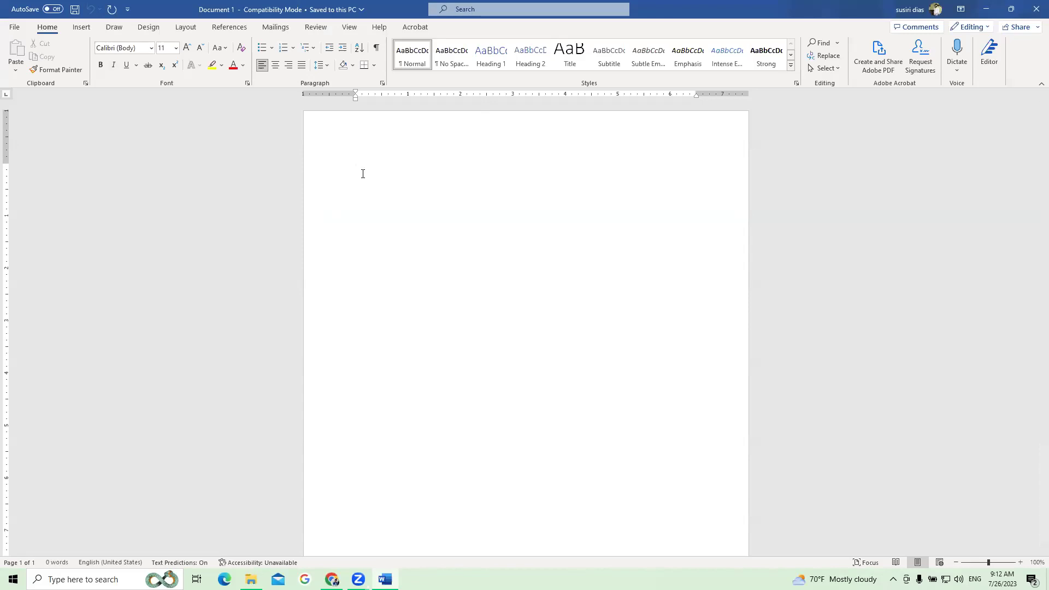
{"action": "type", "text": "Sabaragamuwa Universq"}
{"action": "key", "text": "BackSpace"}
{"action": "type", "text": "ity of "}
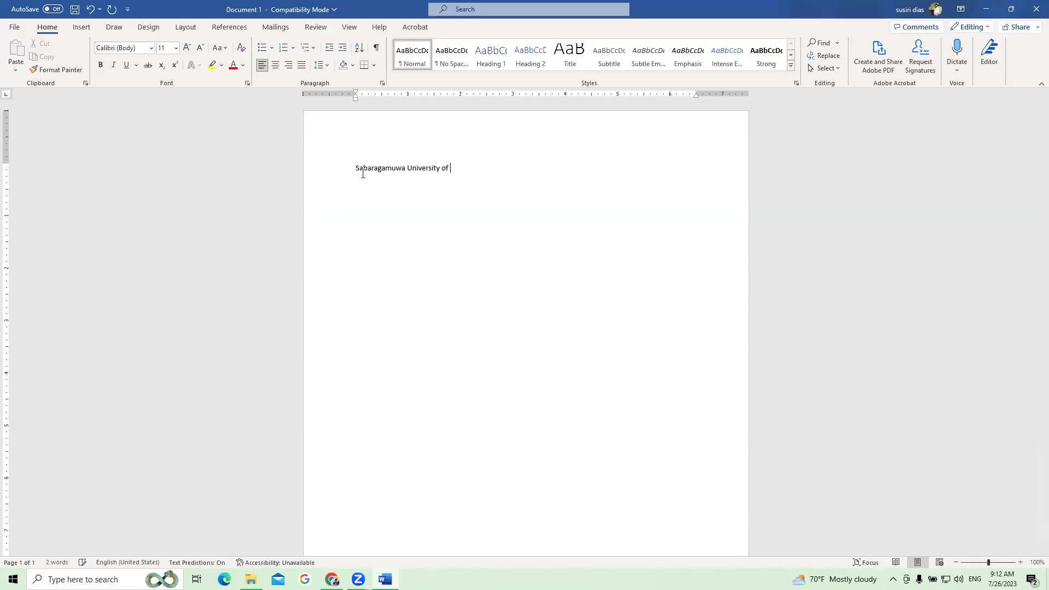
{"action": "type", "text": "Sri Lanla"}
{"action": "key", "text": "BackSpace"}
{"action": "key", "text": "BackSpace"}
{"action": "type", "text": "ka"}
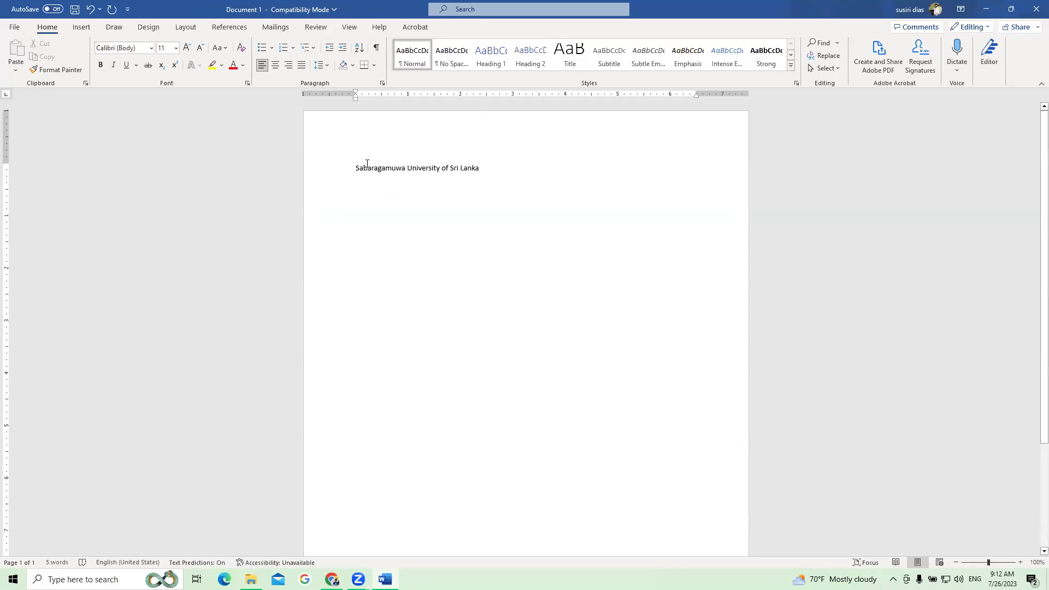
Select and deselect the university line twice to check it.
{"action": "left_click_drag", "start_coordinate": [354, 168], "coordinate": [484, 167]}
{"action": "left_click", "coordinate": [424, 202]}
{"action": "left_click_drag", "start_coordinate": [357, 168], "coordinate": [489, 163]}
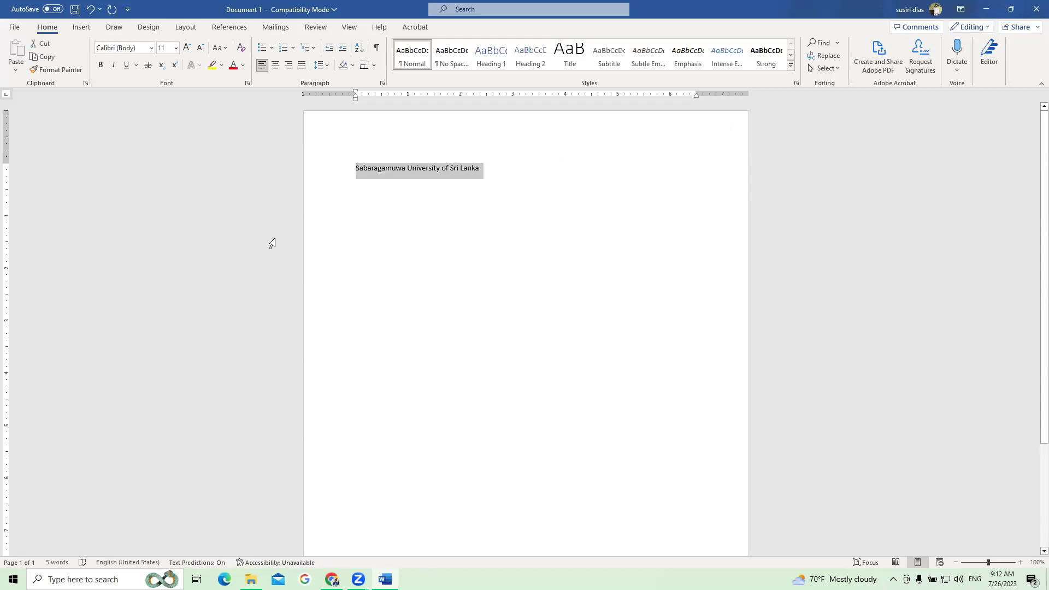
{"action": "left_click", "coordinate": [355, 202]}
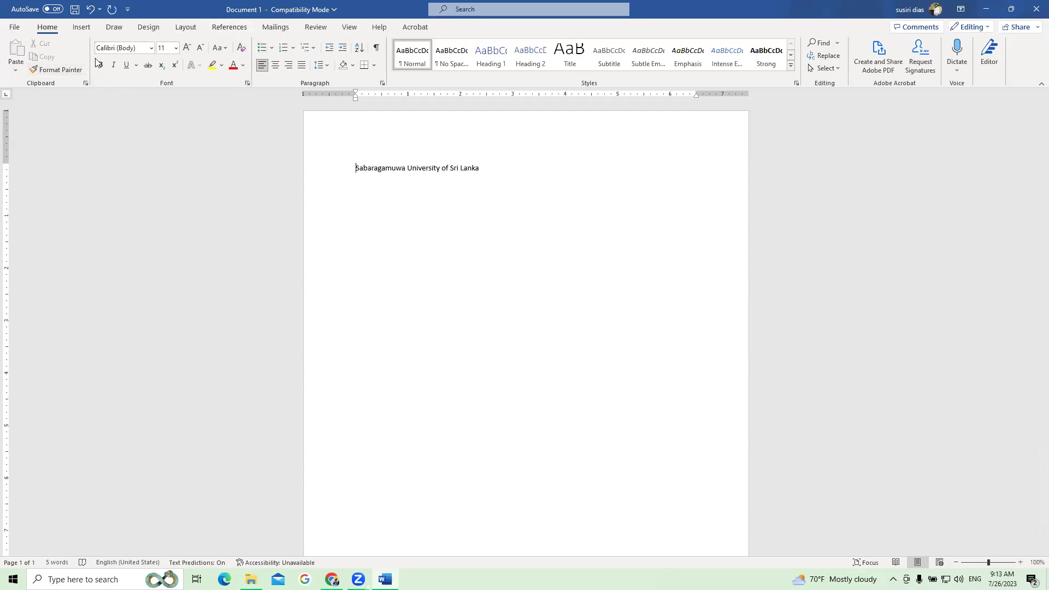
Select the university heading line and set it in the Cascadia Code SemiBold font.
{"action": "left_click_drag", "start_coordinate": [354, 168], "coordinate": [503, 168]}
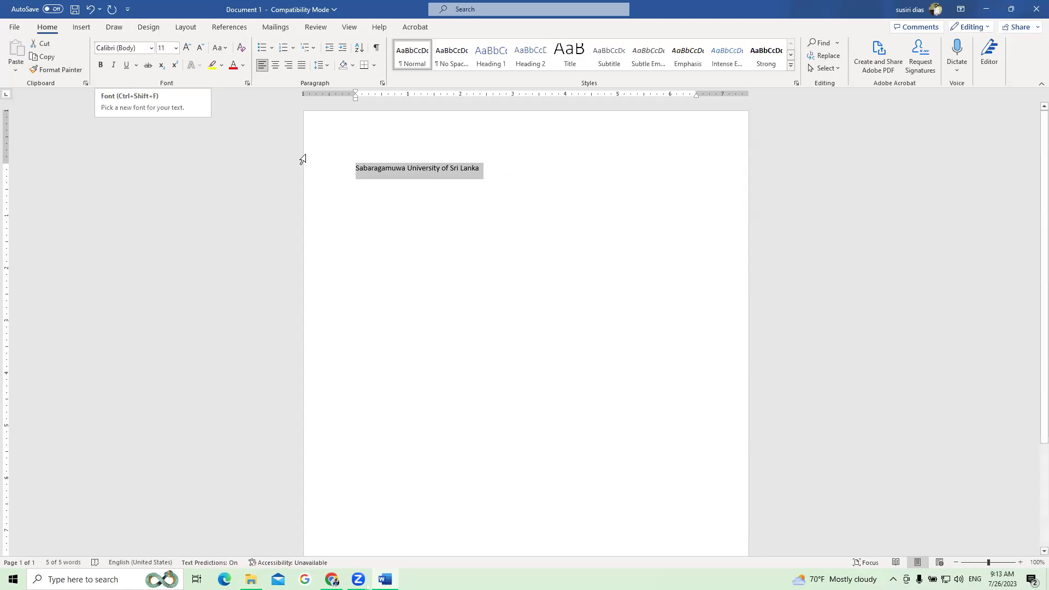
{"action": "left_click", "coordinate": [356, 167]}
{"action": "left_click_drag", "start_coordinate": [355, 167], "coordinate": [496, 173]}
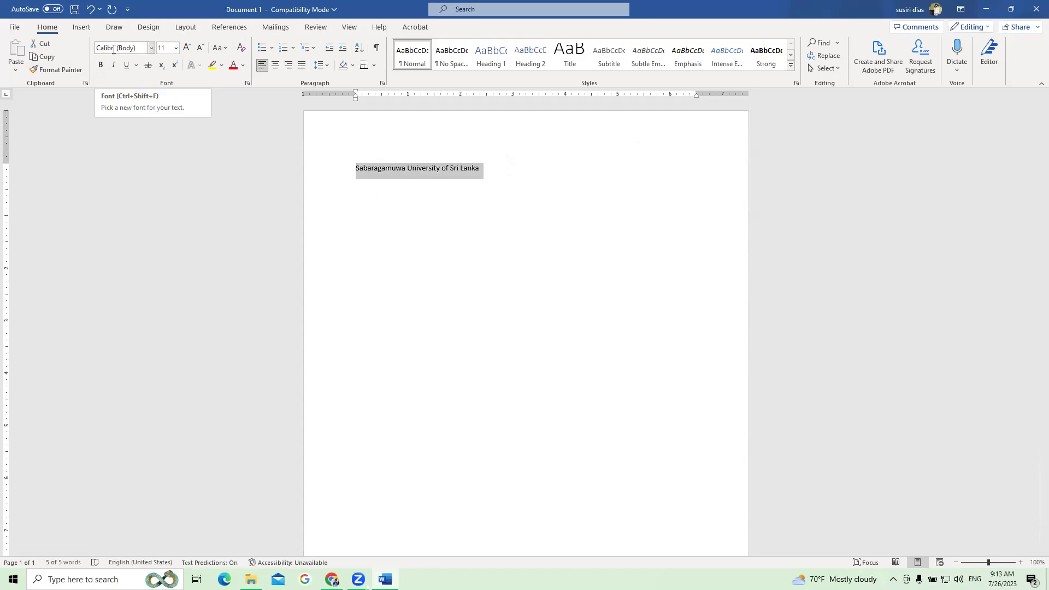
{"action": "left_click", "coordinate": [151, 48]}
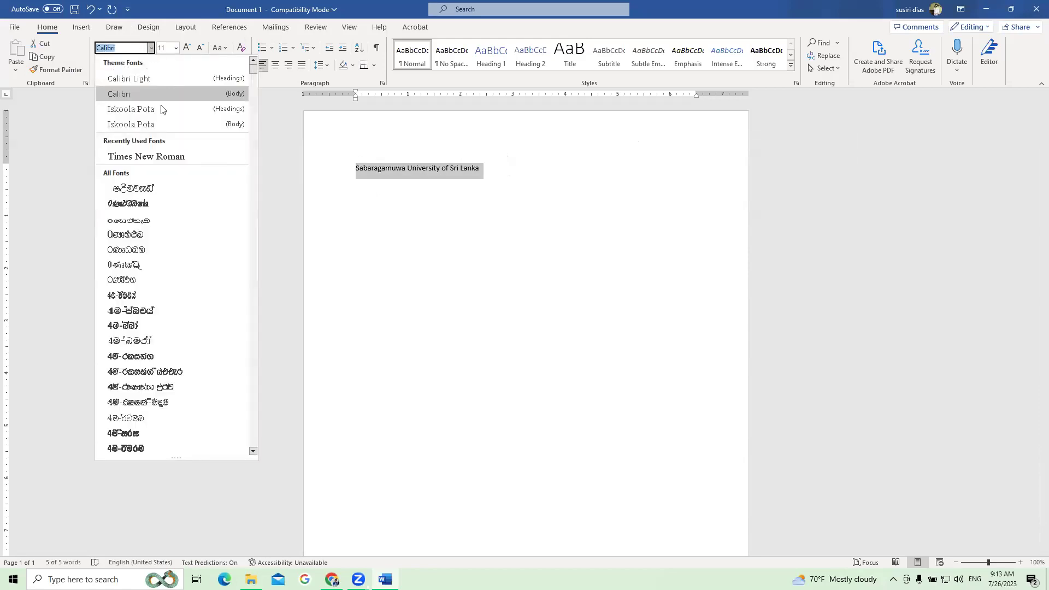
{"action": "scroll", "coordinate": [162, 174], "scroll_direction": "down", "scroll_amount": 10}
{"action": "scroll", "coordinate": [161, 174], "scroll_direction": "down", "scroll_amount": 15}
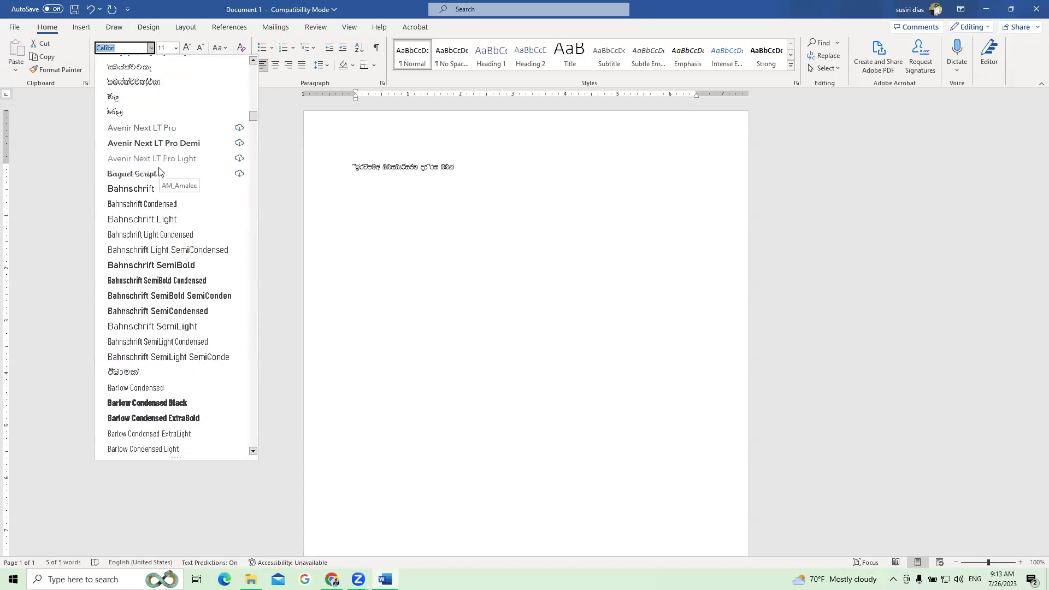
{"action": "scroll", "coordinate": [160, 173], "scroll_direction": "down", "scroll_amount": 8}
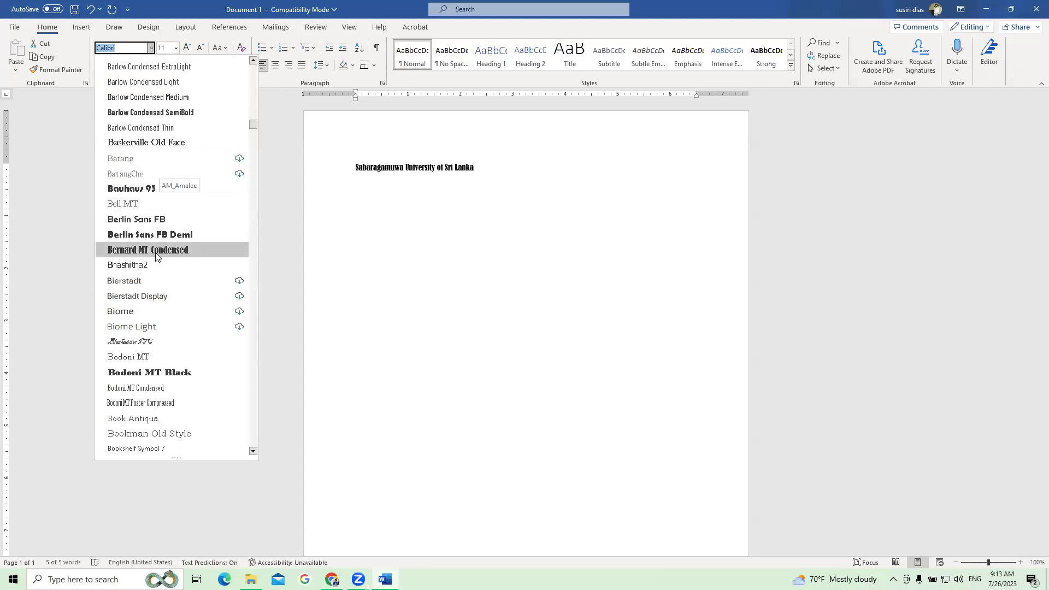
{"action": "scroll", "coordinate": [156, 256], "scroll_direction": "down", "scroll_amount": 15}
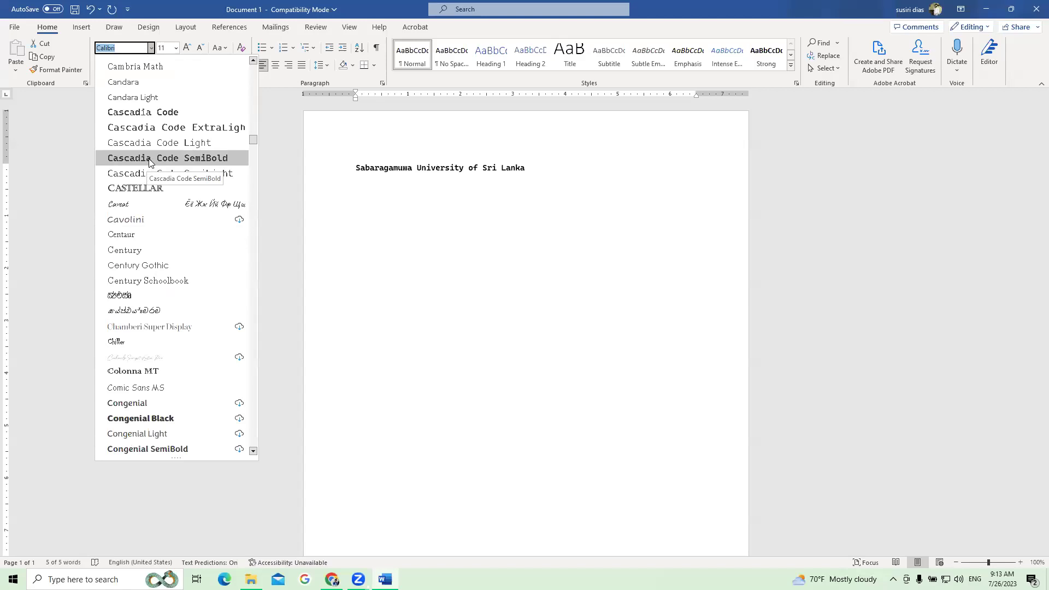
{"action": "left_click", "coordinate": [149, 158]}
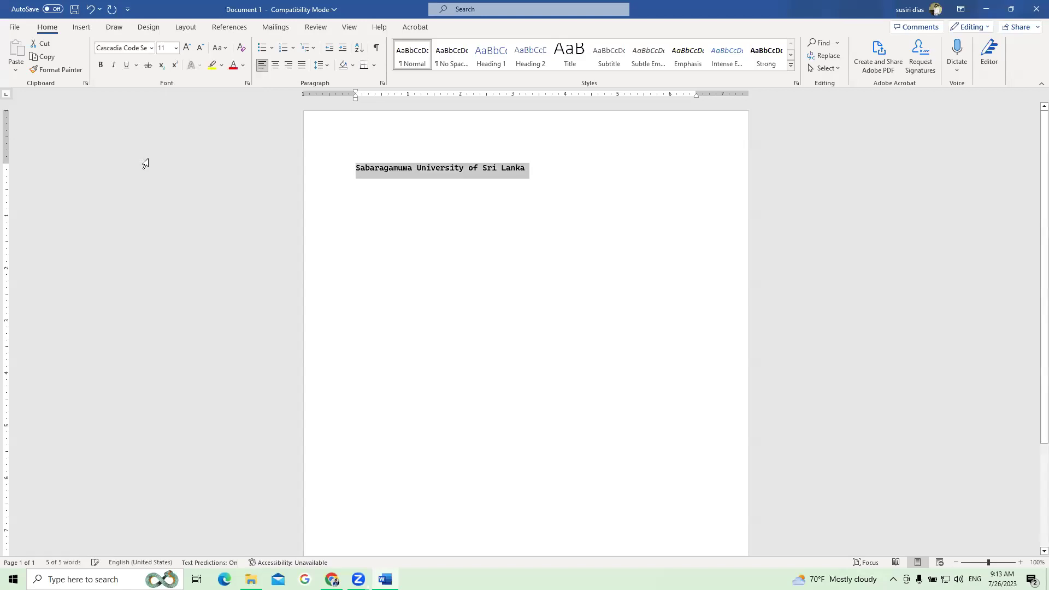
{"action": "left_click", "coordinate": [444, 177]}
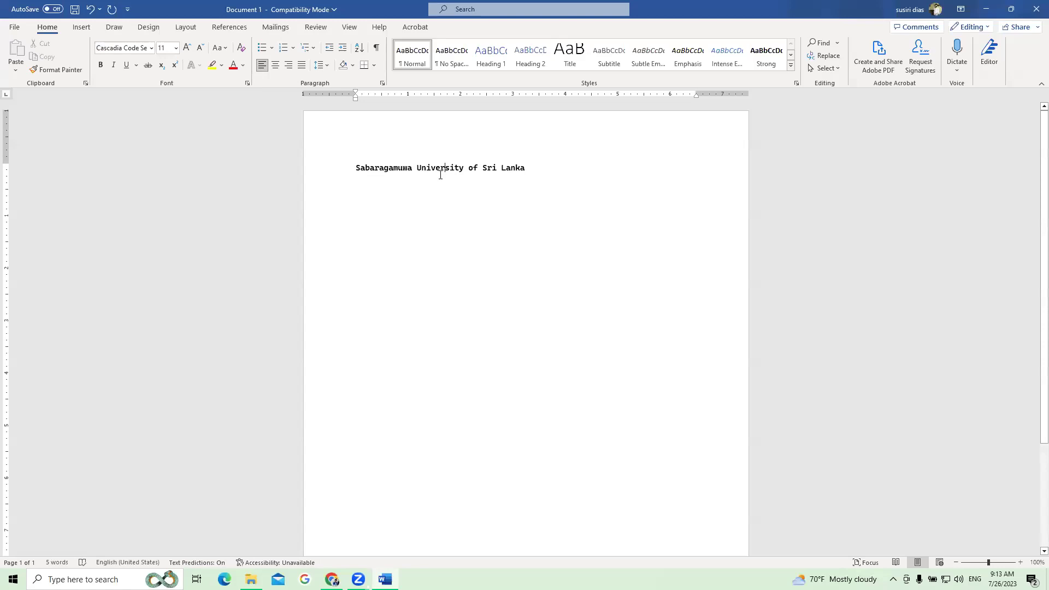
Select the whole heading line and pick 16 from the Font Size list.
{"action": "triple_click", "coordinate": [440, 170]}
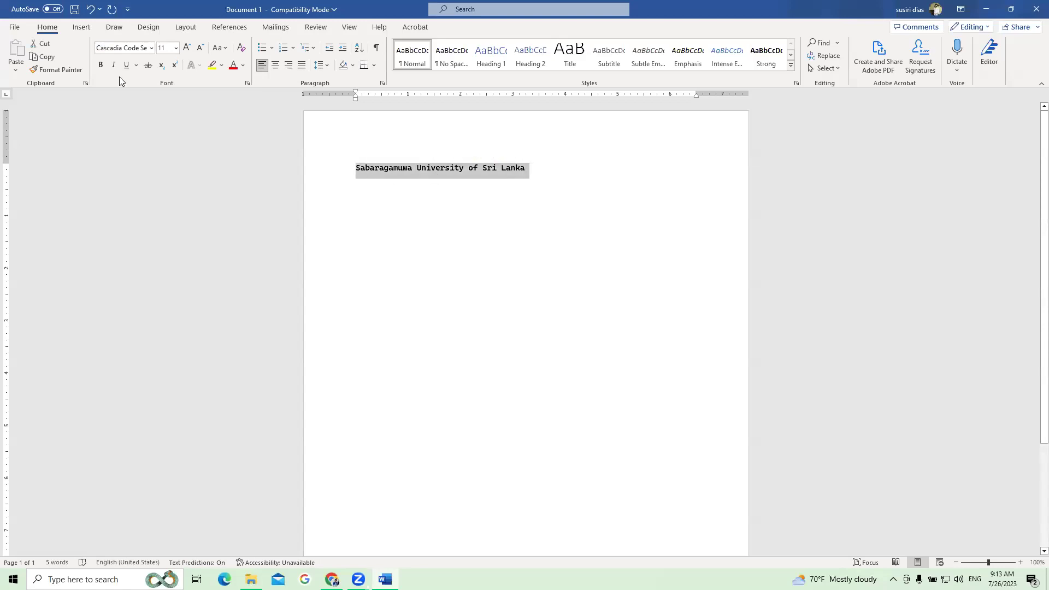
{"action": "left_click", "coordinate": [176, 49]}
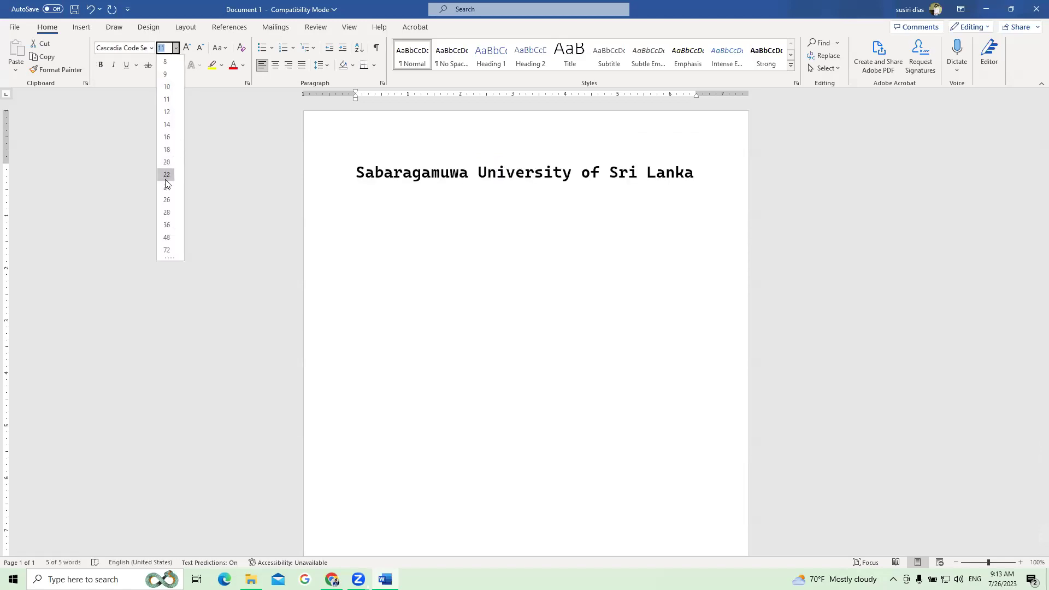
{"action": "left_click", "coordinate": [173, 140]}
{"action": "left_click", "coordinate": [529, 202]}
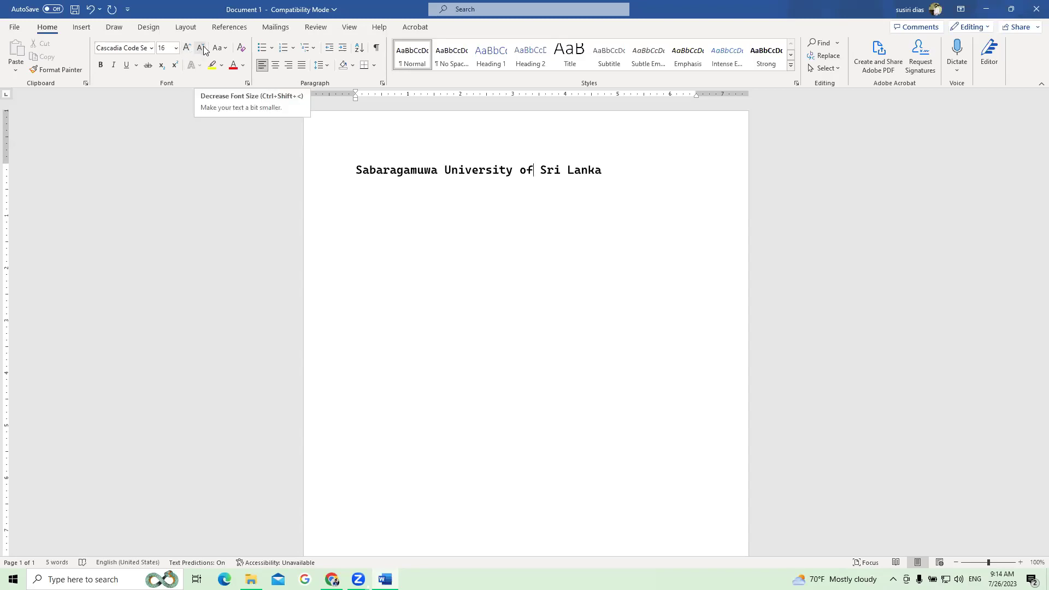
Select the heading, grow it step by step to 48 pt, then shrink it to 18 pt.
{"action": "left_click_drag", "start_coordinate": [355, 170], "coordinate": [606, 171]}
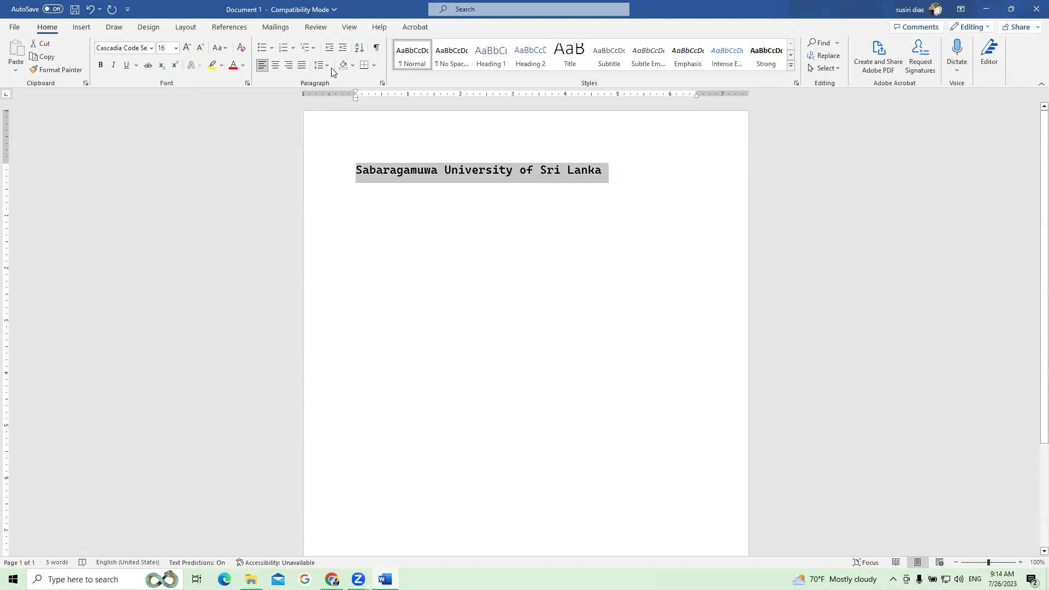
{"action": "left_click", "coordinate": [186, 48]}
{"action": "left_click", "coordinate": [186, 48]}
{"action": "left_click", "coordinate": [187, 49]}
{"action": "left_click", "coordinate": [186, 48]}
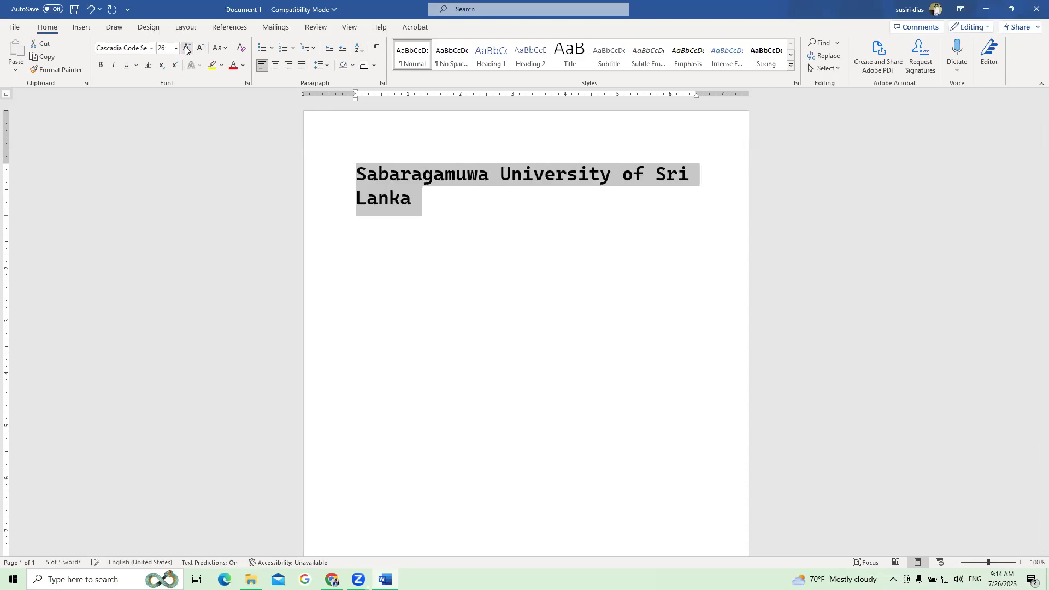
{"action": "left_click", "coordinate": [186, 48]}
{"action": "left_click", "coordinate": [187, 48]}
{"action": "left_click", "coordinate": [187, 48]}
{"action": "left_click", "coordinate": [186, 49]}
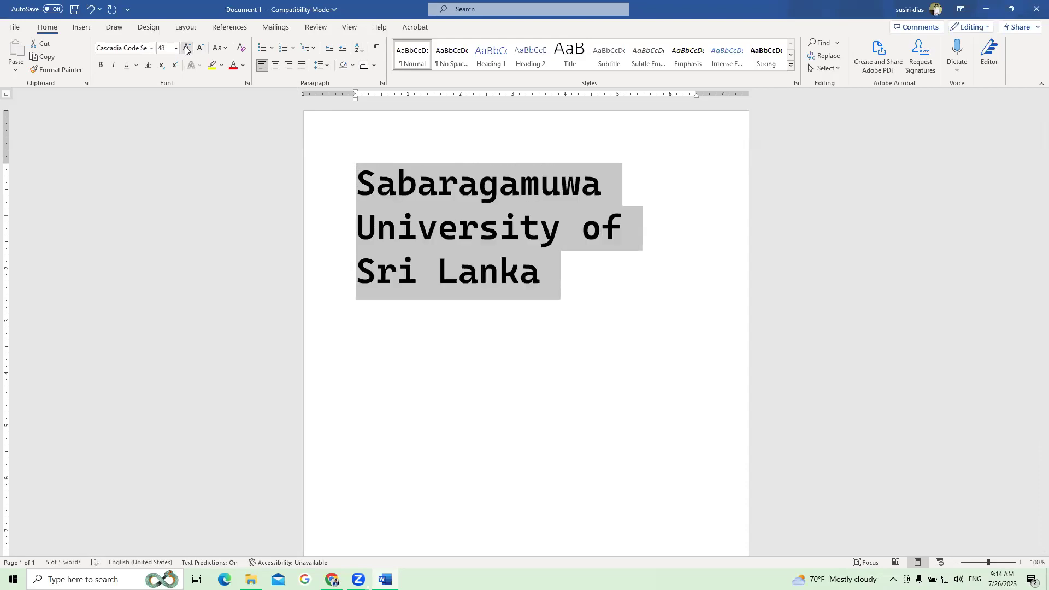
{"action": "left_click", "coordinate": [201, 50]}
{"action": "left_click", "coordinate": [201, 51]}
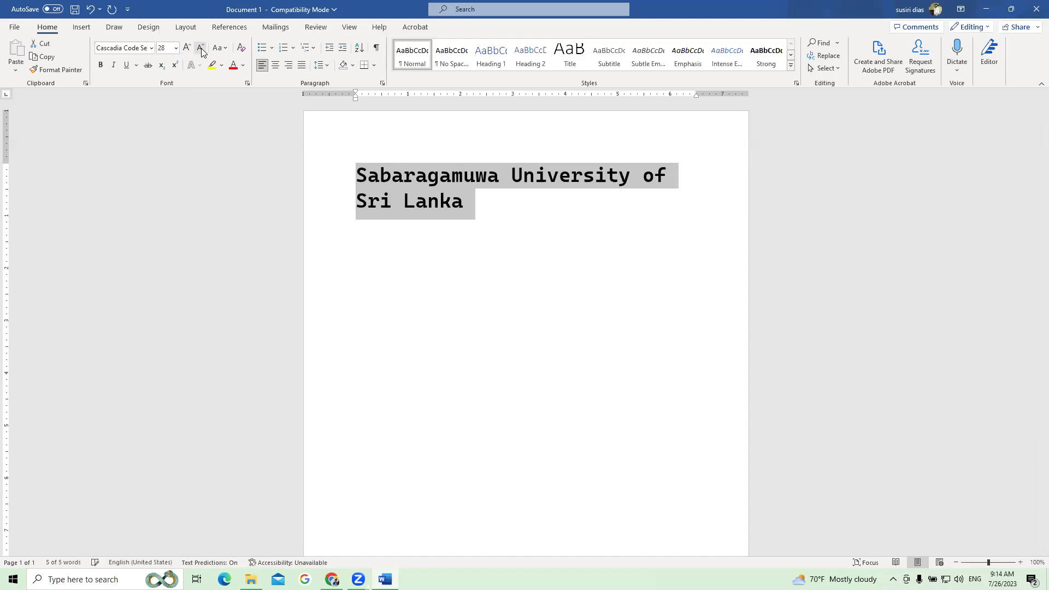
{"action": "left_click", "coordinate": [201, 50]}
{"action": "left_click", "coordinate": [201, 51]}
{"action": "left_click", "coordinate": [201, 50]}
{"action": "left_click", "coordinate": [201, 51]}
{"action": "left_click", "coordinate": [201, 50]}
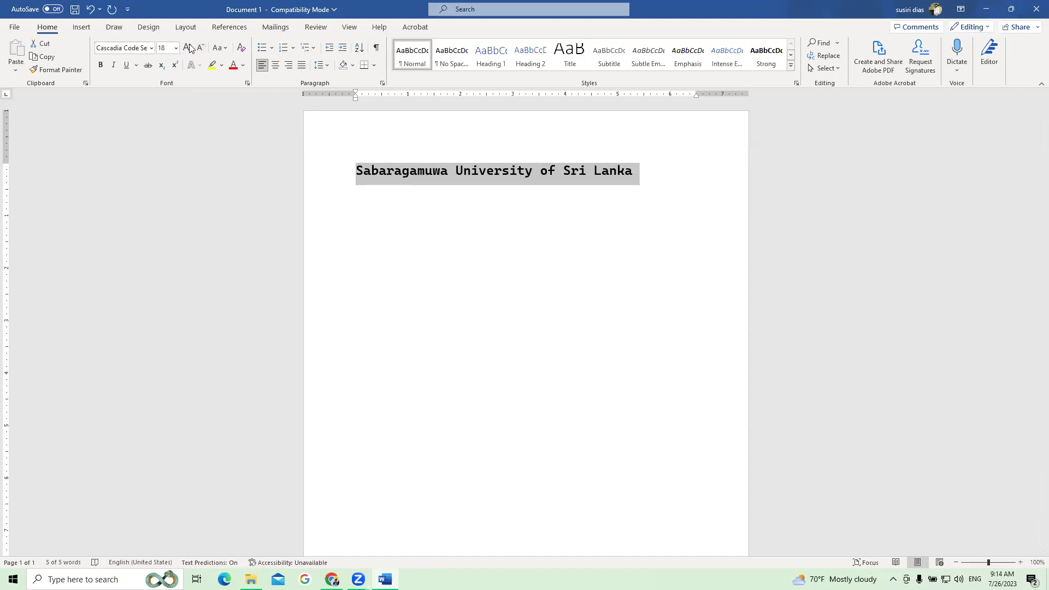
Confirm 18 pt in the Font Size list, nudging the size down and up around it.
{"action": "left_click", "coordinate": [175, 48]}
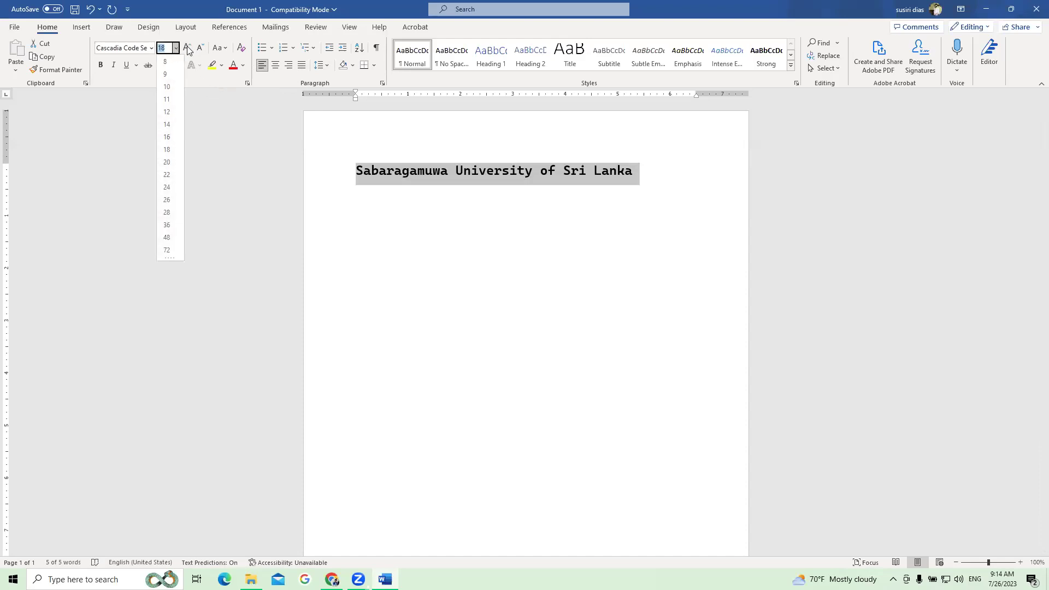
{"action": "left_click", "coordinate": [193, 66]}
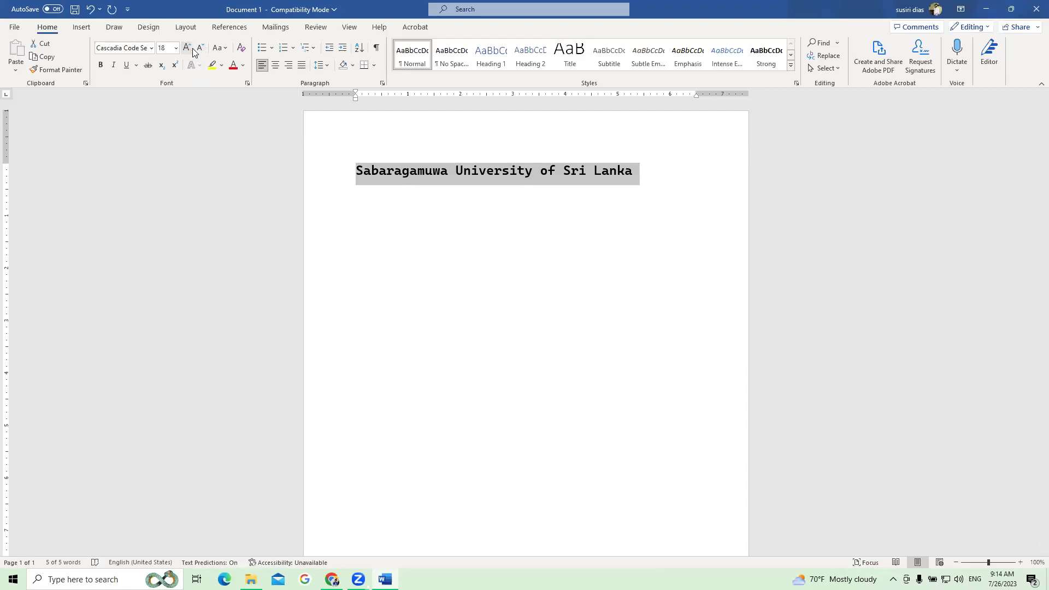
{"action": "left_click", "coordinate": [200, 49]}
{"action": "left_click", "coordinate": [187, 48]}
{"action": "left_click", "coordinate": [187, 49]}
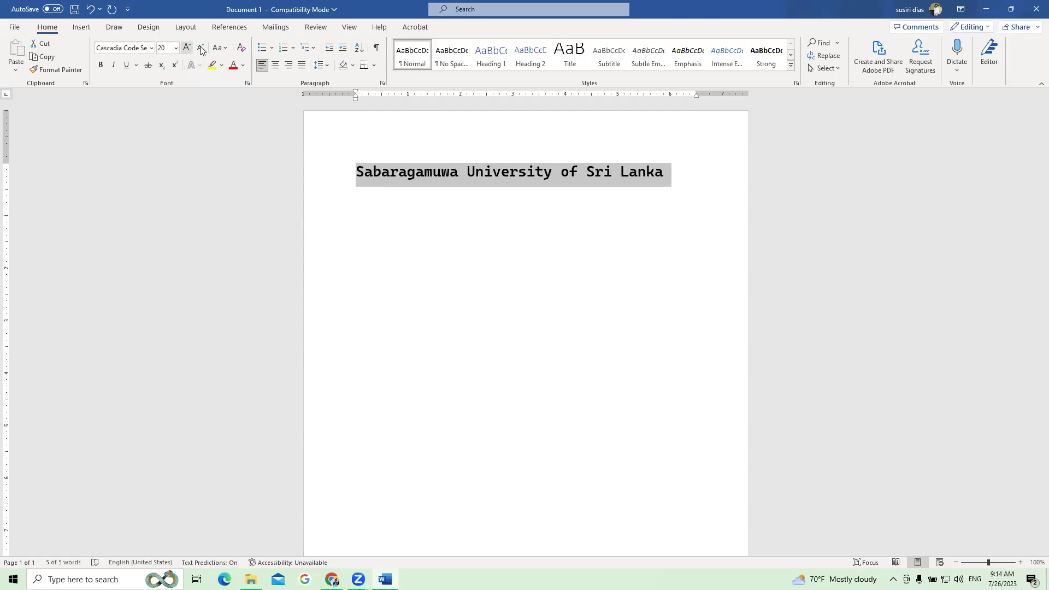
{"action": "left_click", "coordinate": [200, 48]}
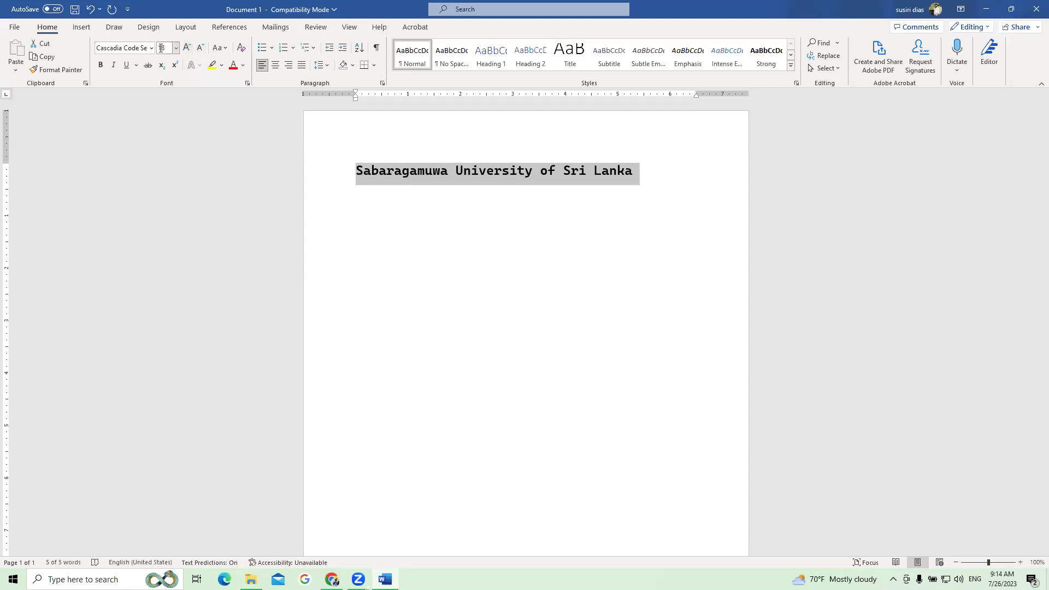
Select the heading and make it bold.
{"action": "left_click_drag", "start_coordinate": [356, 171], "coordinate": [620, 182]}
{"action": "left_click", "coordinate": [102, 66]}
{"action": "left_click", "coordinate": [374, 225]}
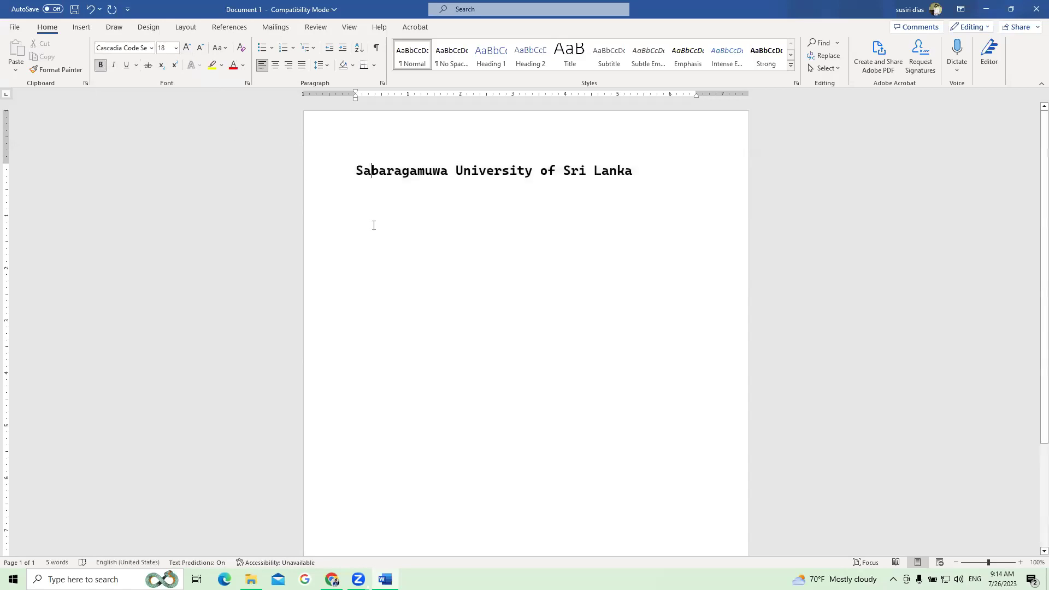
Change the heading font to Times New Roman and remove the bold.
{"action": "left_click_drag", "start_coordinate": [355, 170], "coordinate": [637, 173]}
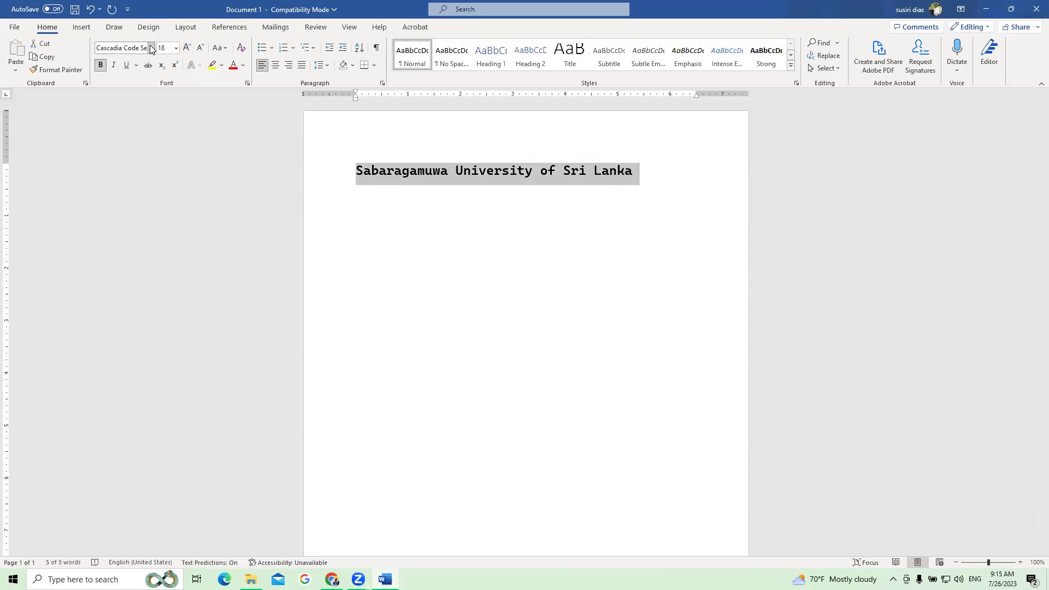
{"action": "left_click", "coordinate": [151, 49]}
{"action": "left_click", "coordinate": [152, 159]}
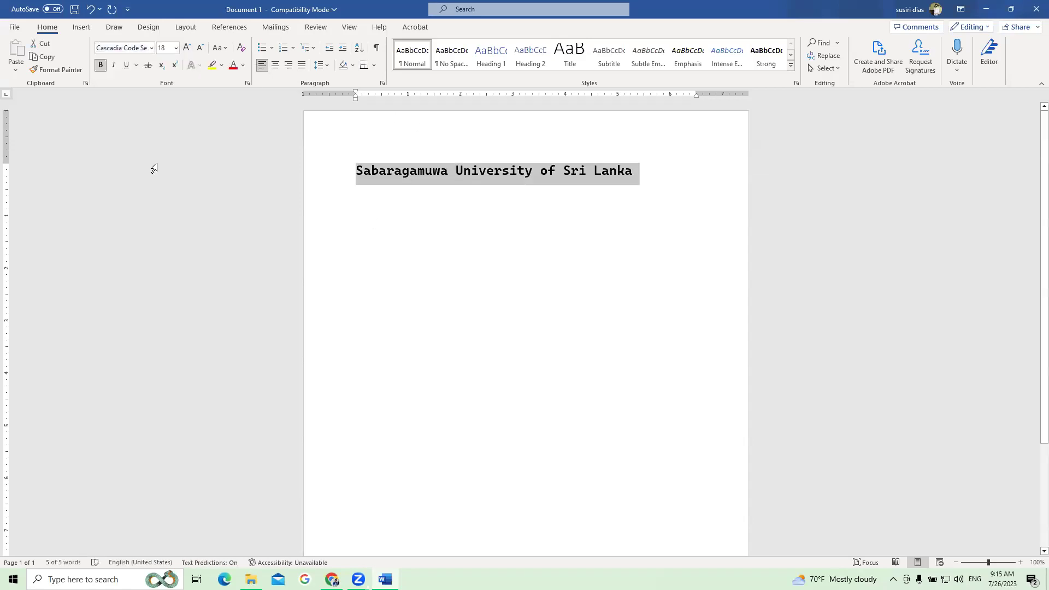
{"action": "left_click", "coordinate": [151, 48]}
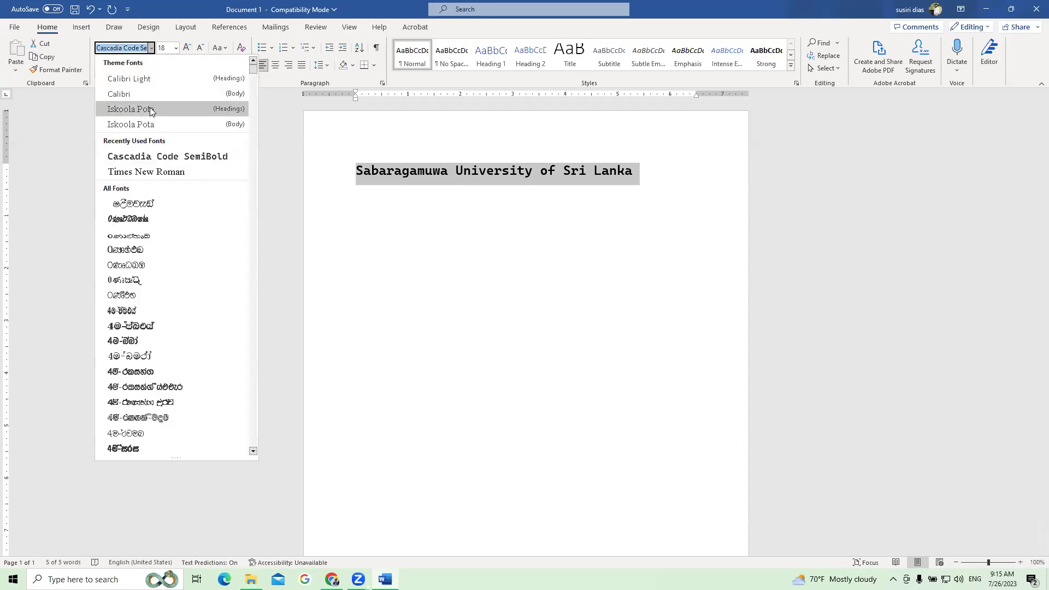
{"action": "left_click", "coordinate": [152, 170]}
{"action": "left_click", "coordinate": [100, 65]}
{"action": "right_click", "coordinate": [234, 194]}
{"action": "left_click", "coordinate": [387, 164]}
{"action": "left_click_drag", "start_coordinate": [357, 170], "coordinate": [546, 170]}
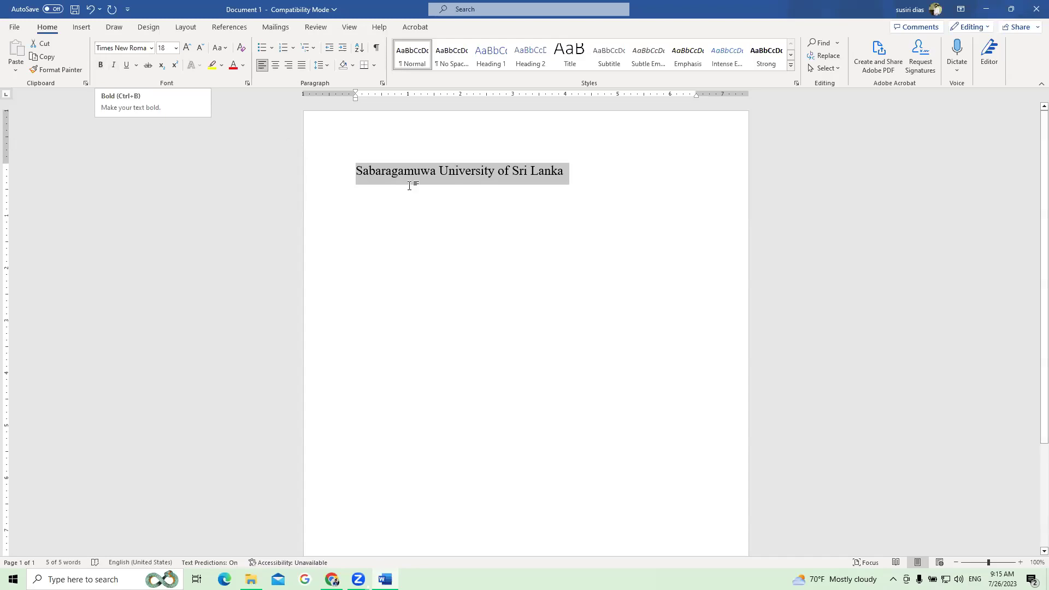
Toggle bold on and off for the heading, leaving it not bold.
{"action": "left_click", "coordinate": [101, 66]}
{"action": "left_click", "coordinate": [394, 172]}
{"action": "left_click_drag", "start_coordinate": [363, 172], "coordinate": [594, 171]}
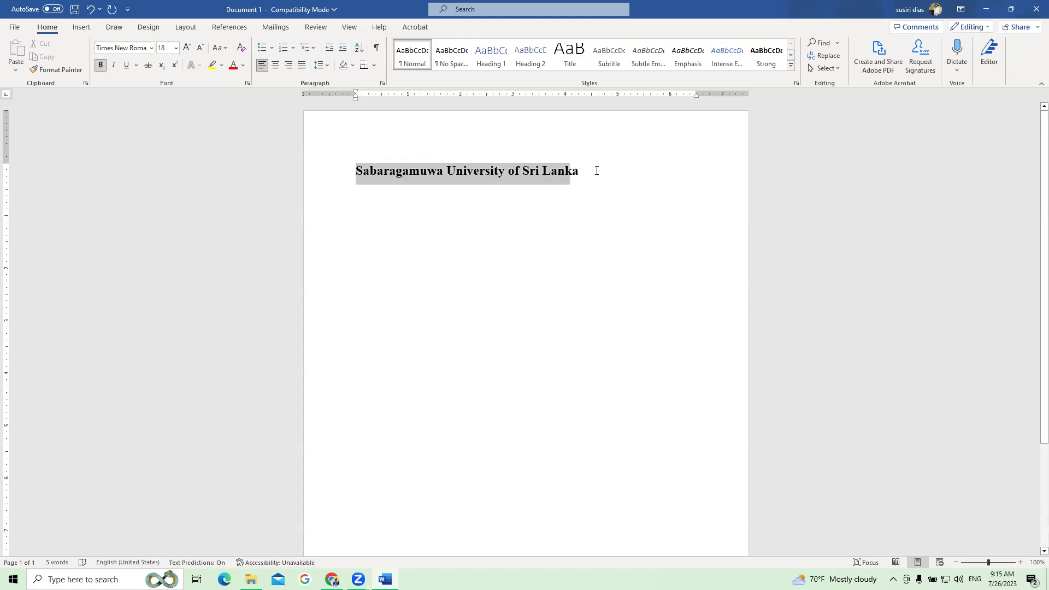
{"action": "left_click", "coordinate": [100, 66]}
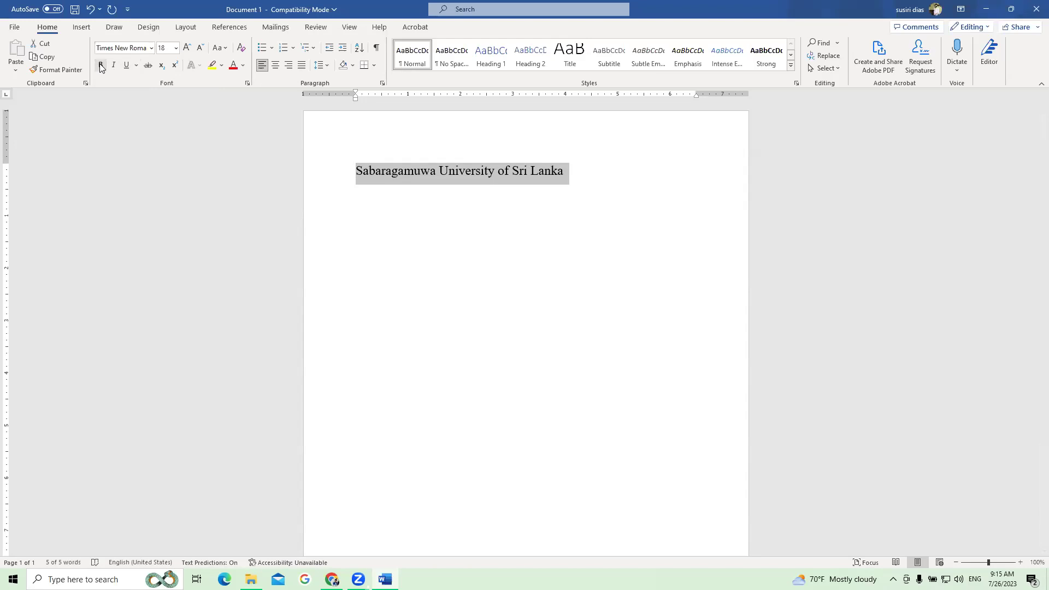
{"action": "left_click", "coordinate": [100, 66]}
{"action": "left_click", "coordinate": [454, 219]}
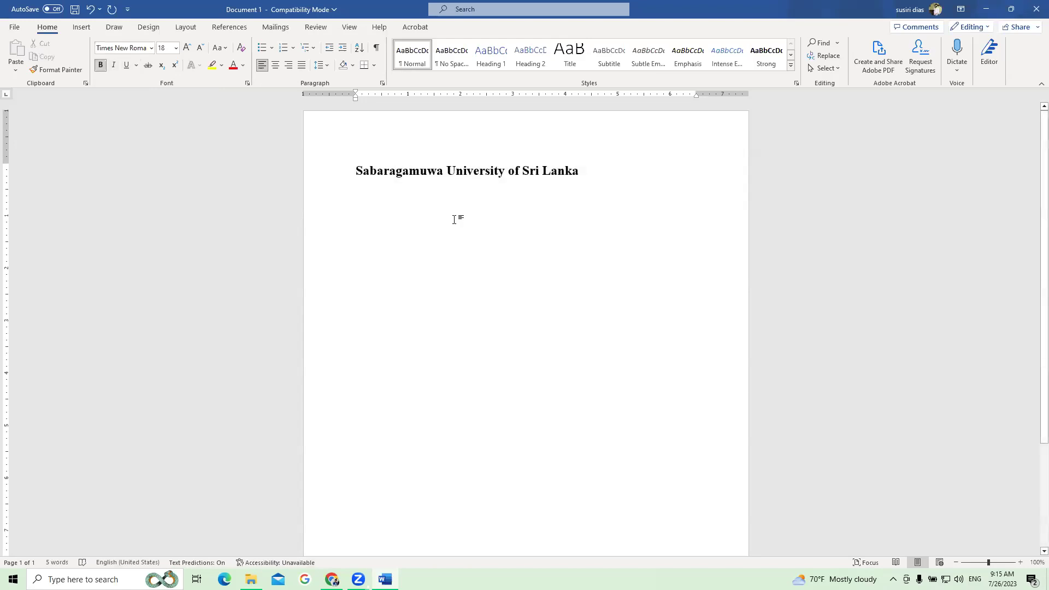
{"action": "left_click_drag", "start_coordinate": [357, 172], "coordinate": [585, 172]}
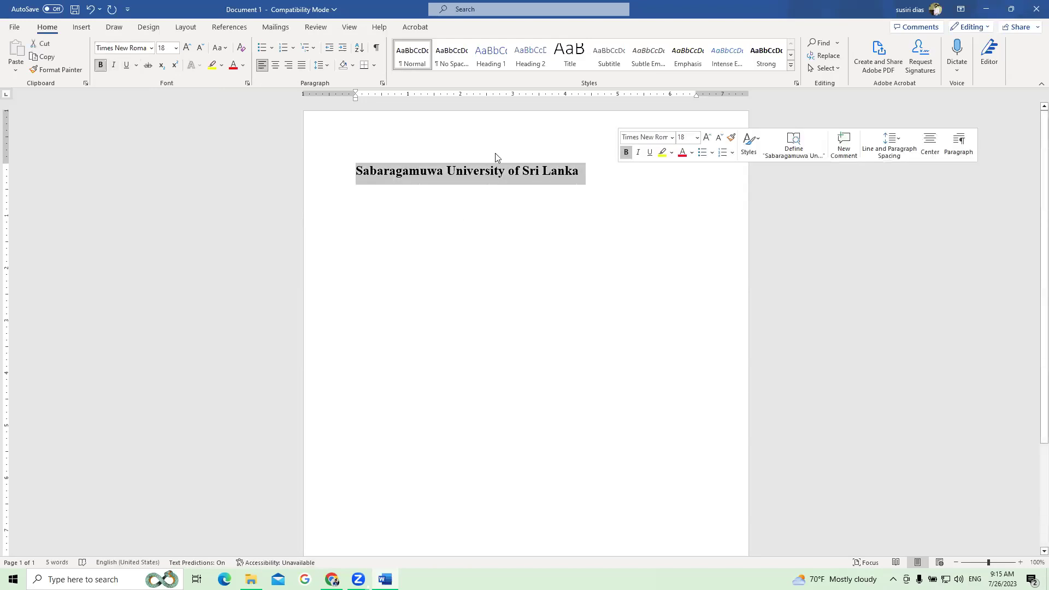
{"action": "left_click", "coordinate": [101, 66]}
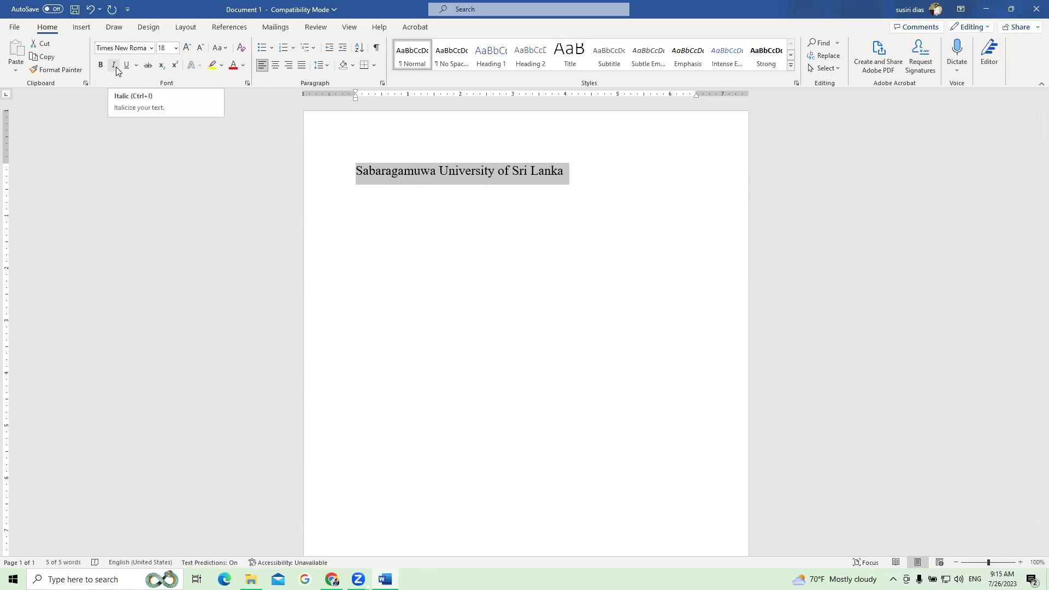
Toggle italic on and off several times for the heading, ending with italic off.
{"action": "left_click", "coordinate": [114, 66]}
{"action": "left_click", "coordinate": [114, 66]}
{"action": "left_click", "coordinate": [114, 66]}
{"action": "left_click", "coordinate": [114, 66]}
{"action": "left_click", "coordinate": [114, 67]}
{"action": "left_click", "coordinate": [114, 66]}
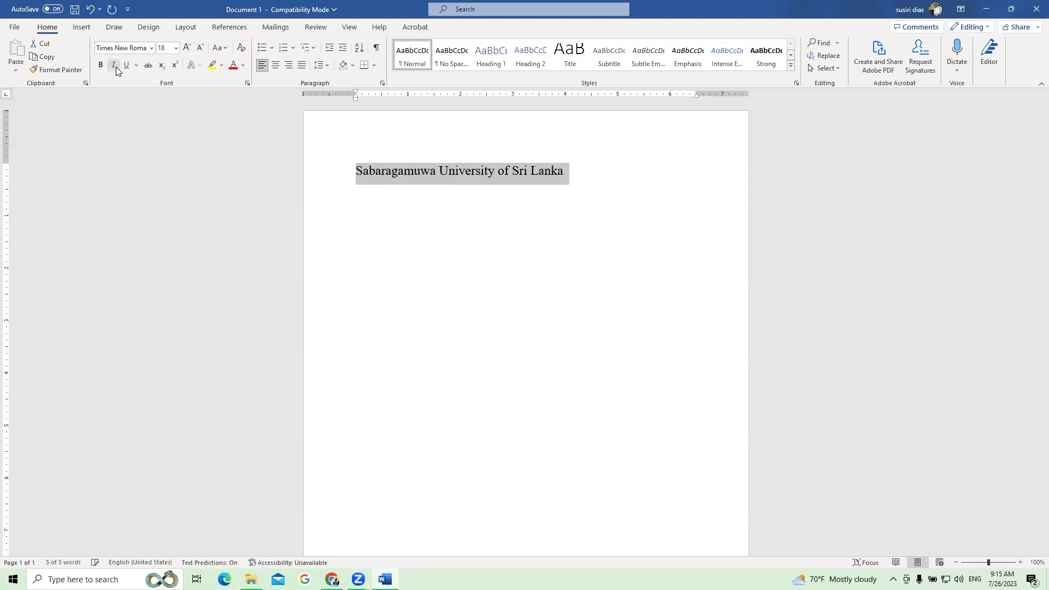
Toggle italic on and off repeatedly, leaving the heading non-italic.
{"action": "left_click", "coordinate": [114, 66]}
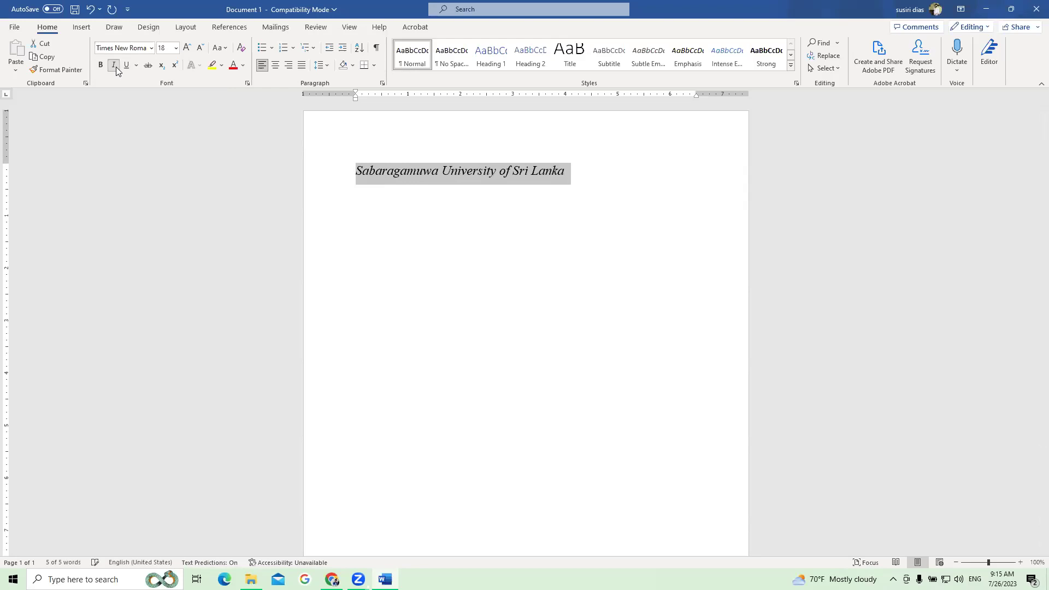
{"action": "left_click", "coordinate": [116, 68]}
{"action": "left_click", "coordinate": [116, 68]}
{"action": "left_click", "coordinate": [116, 68]}
{"action": "left_click", "coordinate": [116, 67]}
{"action": "left_click", "coordinate": [116, 66]}
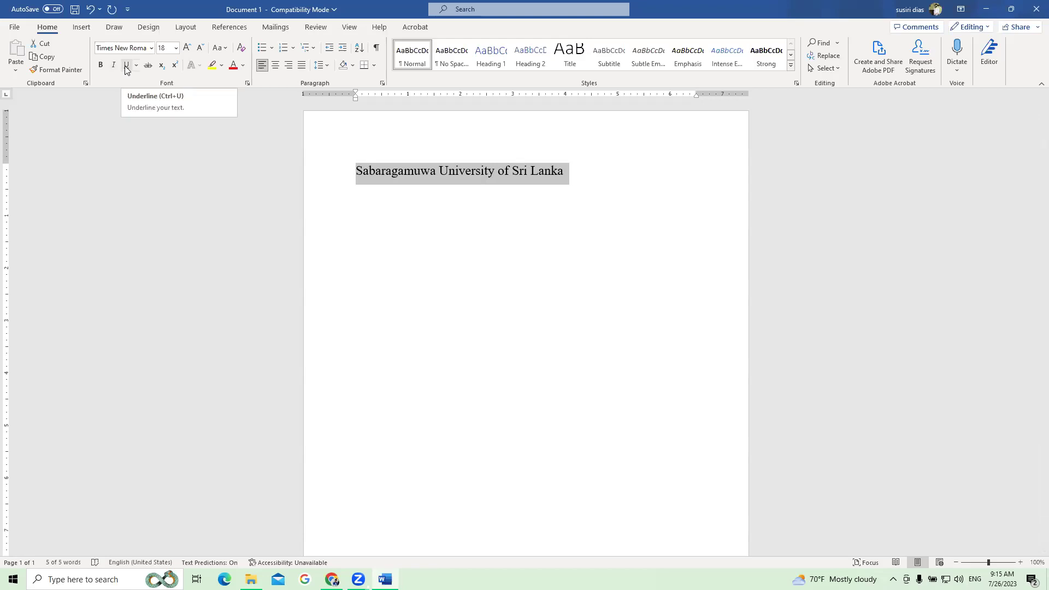
Underline the heading, then reselect the whole line and remove the underline.
{"action": "left_click", "coordinate": [126, 67]}
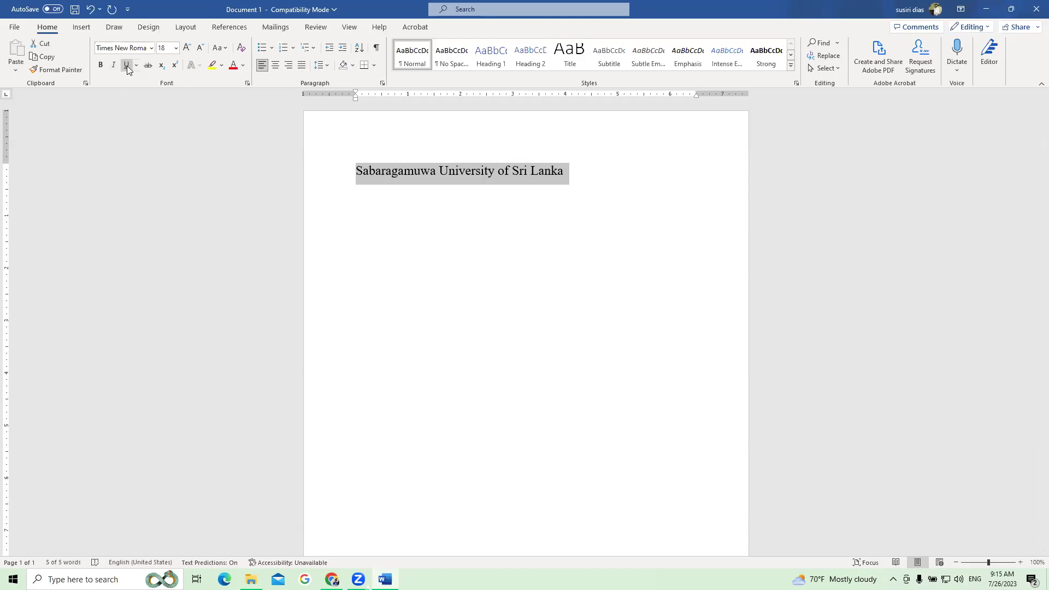
{"action": "left_click", "coordinate": [425, 306]}
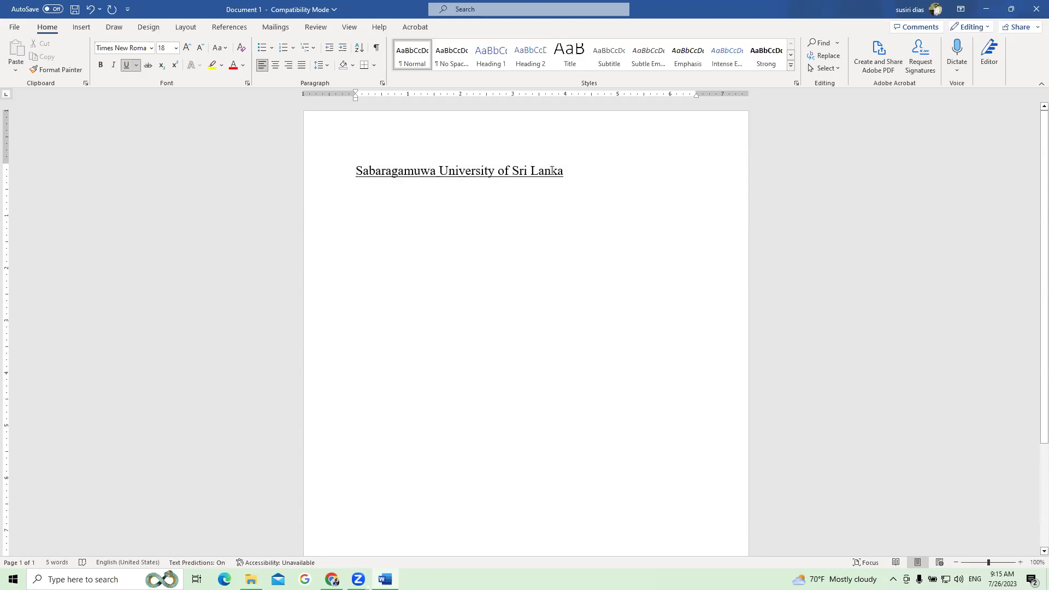
{"action": "double_click", "coordinate": [372, 171]}
{"action": "triple_click", "coordinate": [372, 171]}
{"action": "left_click", "coordinate": [126, 65]}
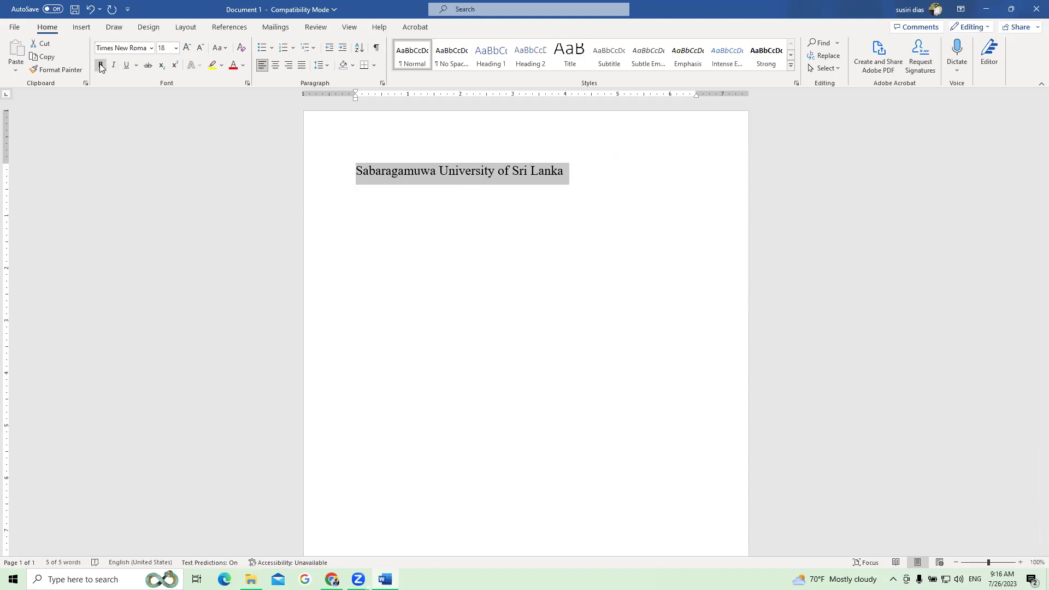
{"action": "left_click", "coordinate": [101, 65]}
{"action": "left_click", "coordinate": [115, 65]}
{"action": "left_click", "coordinate": [129, 65]}
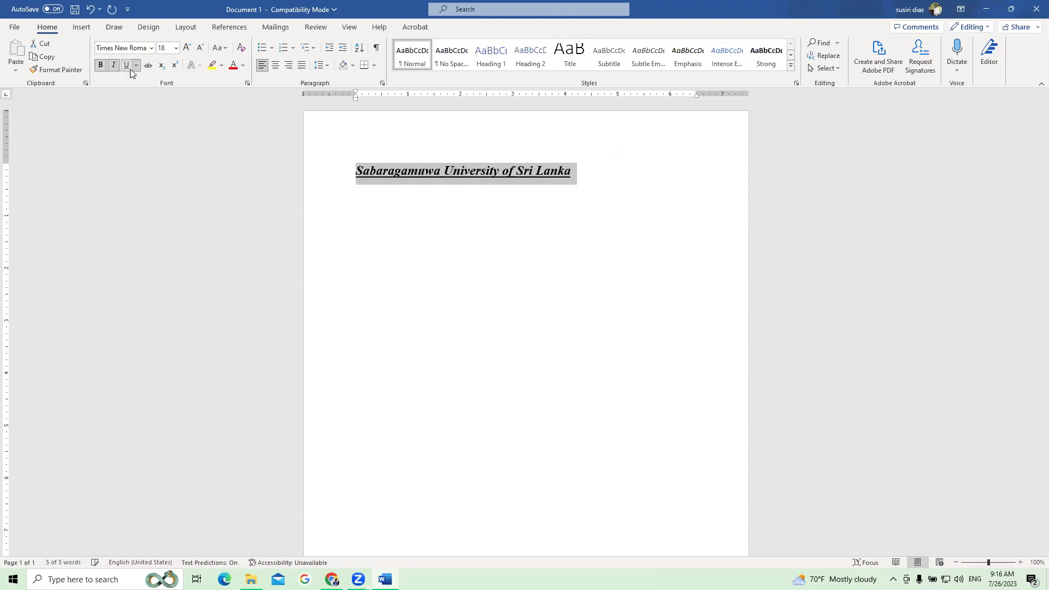
{"action": "left_click", "coordinate": [523, 239]}
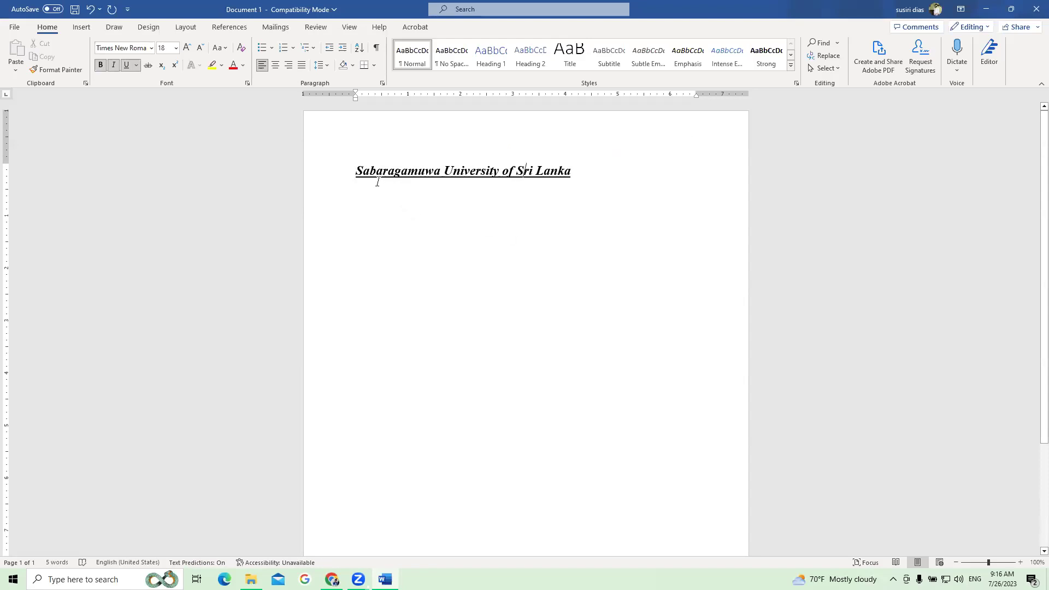
{"action": "left_click_drag", "start_coordinate": [354, 171], "coordinate": [574, 201]}
{"action": "left_click", "coordinate": [557, 224]}
{"action": "left_click_drag", "start_coordinate": [356, 173], "coordinate": [574, 175]}
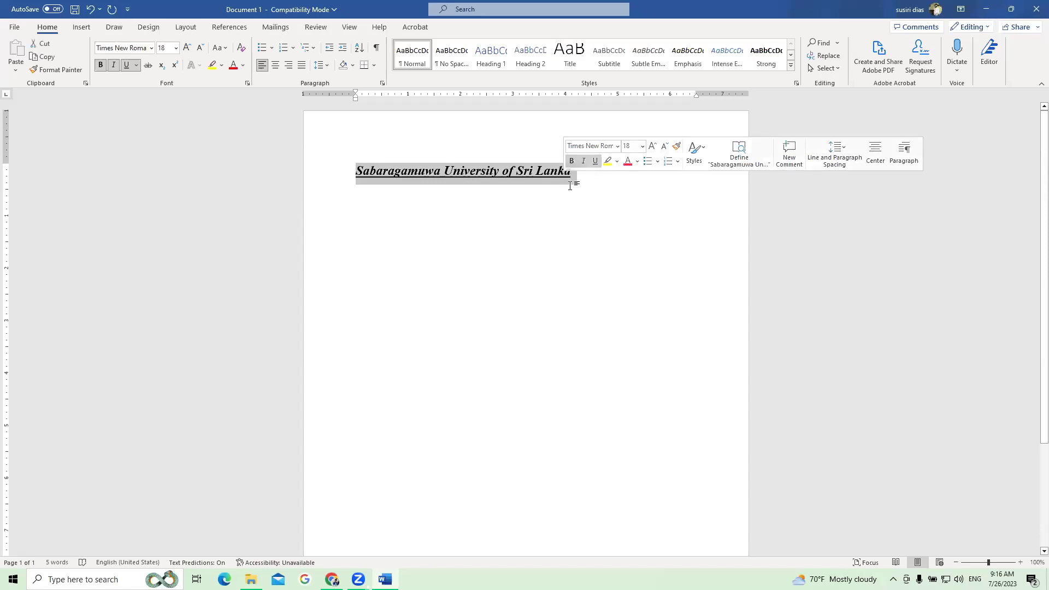
{"action": "left_click", "coordinate": [97, 66]}
{"action": "left_click", "coordinate": [114, 65]}
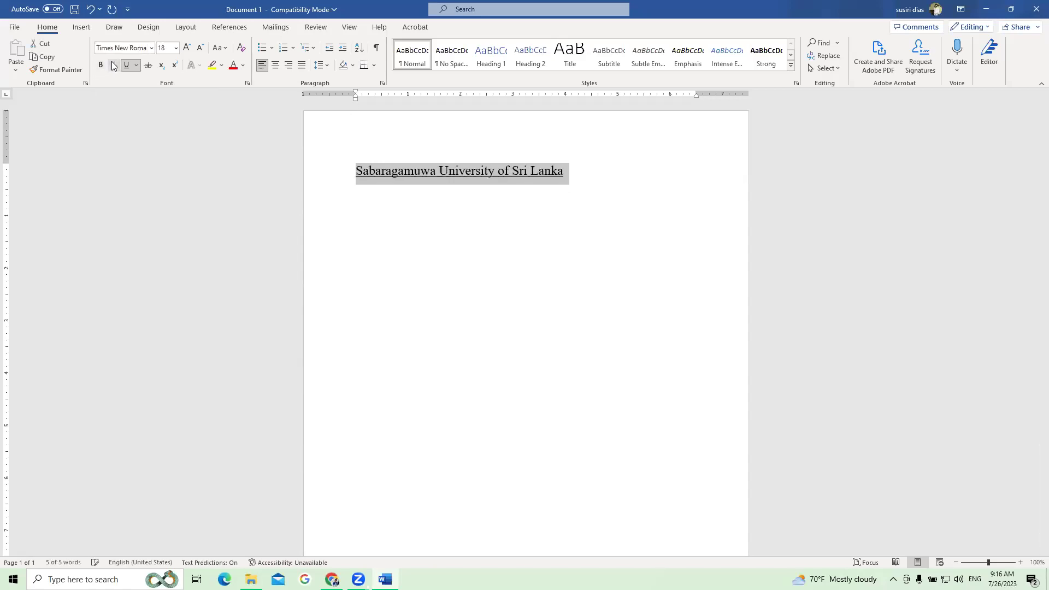
{"action": "left_click", "coordinate": [126, 65]}
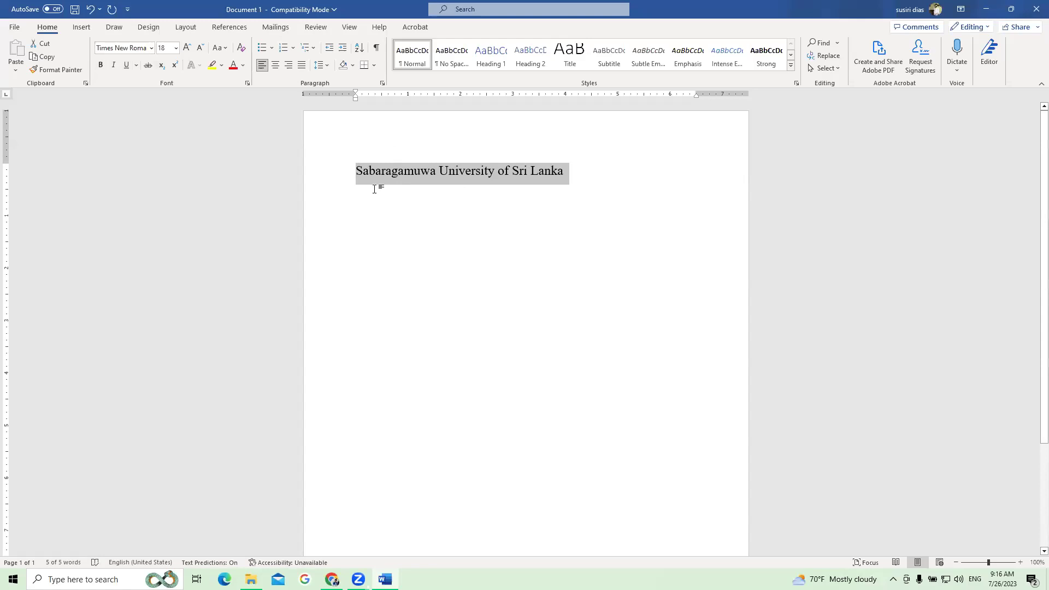
{"action": "left_click", "coordinate": [382, 171]}
{"action": "left_click_drag", "start_coordinate": [357, 172], "coordinate": [585, 170]}
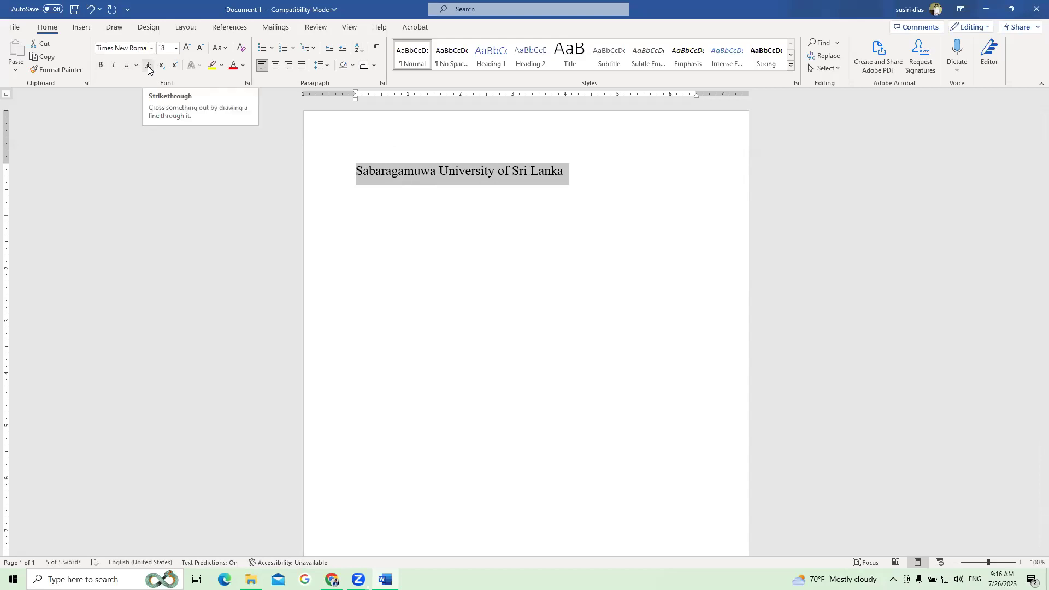
{"action": "left_click", "coordinate": [385, 170]}
{"action": "key", "text": "shift+Home"}
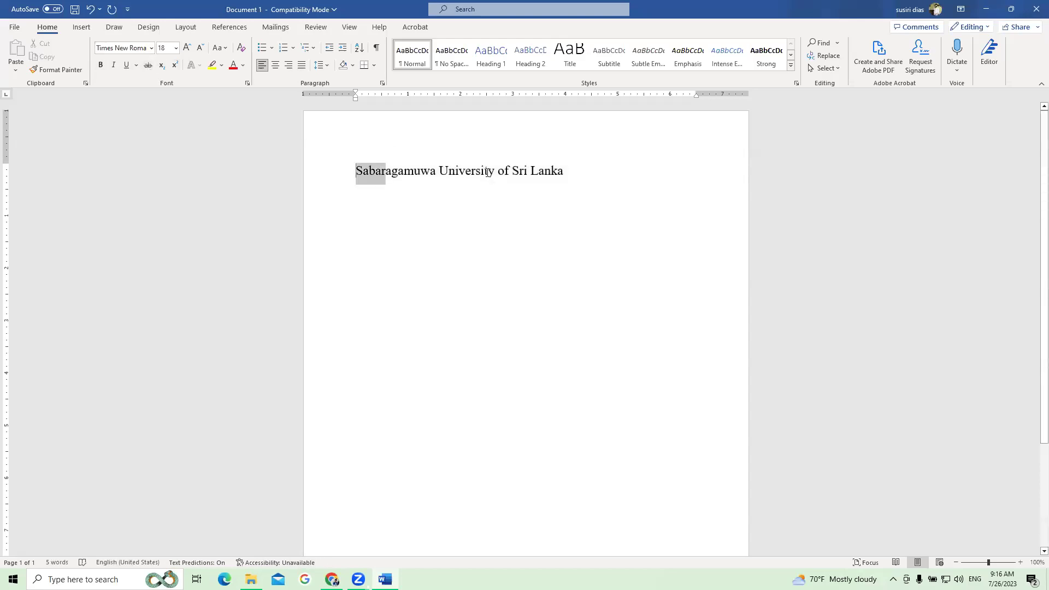
{"action": "triple_click", "coordinate": [487, 172]}
{"action": "left_click", "coordinate": [148, 66]}
{"action": "left_click", "coordinate": [376, 176]}
{"action": "left_click_drag", "start_coordinate": [358, 170], "coordinate": [569, 172]}
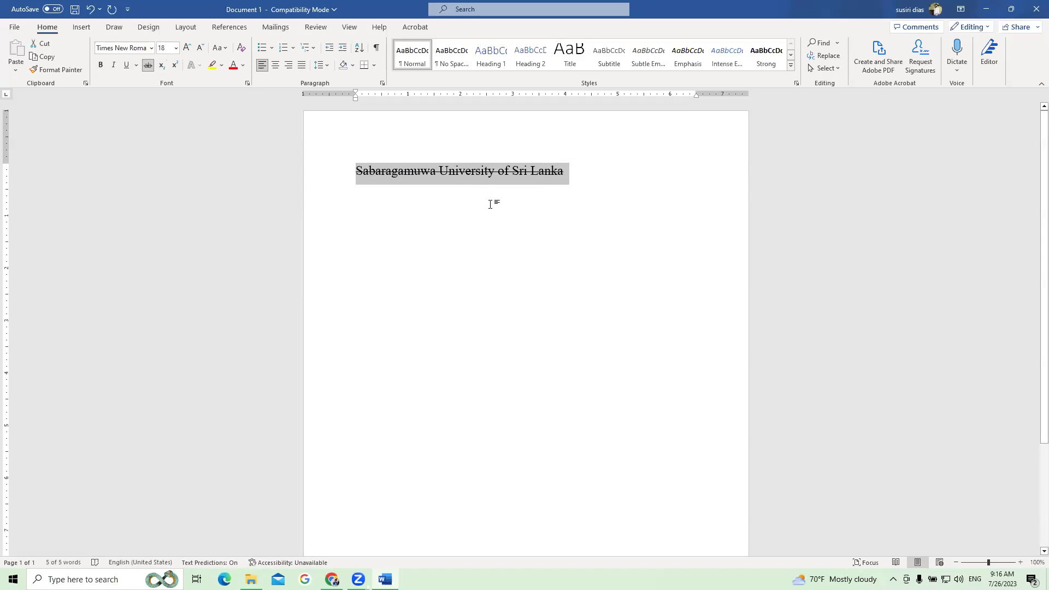
{"action": "left_click_drag", "start_coordinate": [356, 170], "coordinate": [569, 172]}
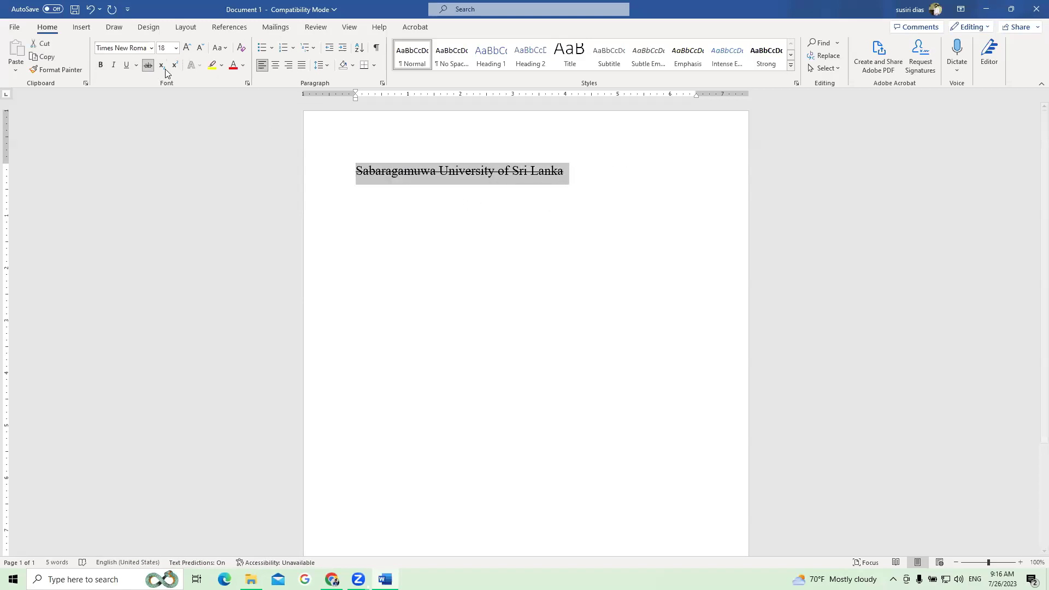
{"action": "left_click", "coordinate": [148, 67]}
{"action": "left_click", "coordinate": [146, 65]}
{"action": "left_click", "coordinate": [428, 208]}
{"action": "left_click_drag", "start_coordinate": [353, 171], "coordinate": [569, 172]}
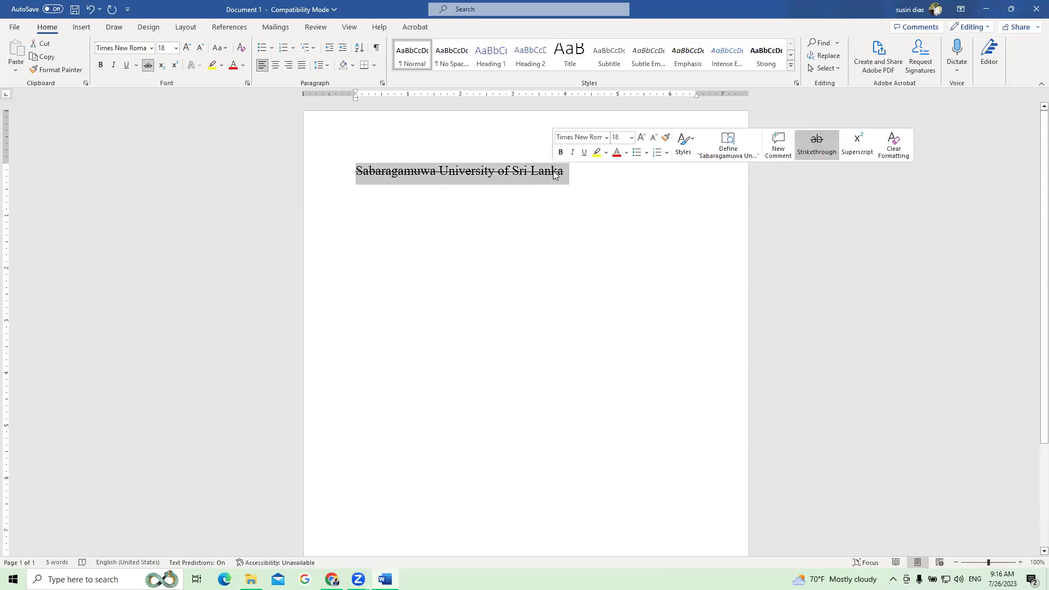
{"action": "left_click", "coordinate": [363, 207]}
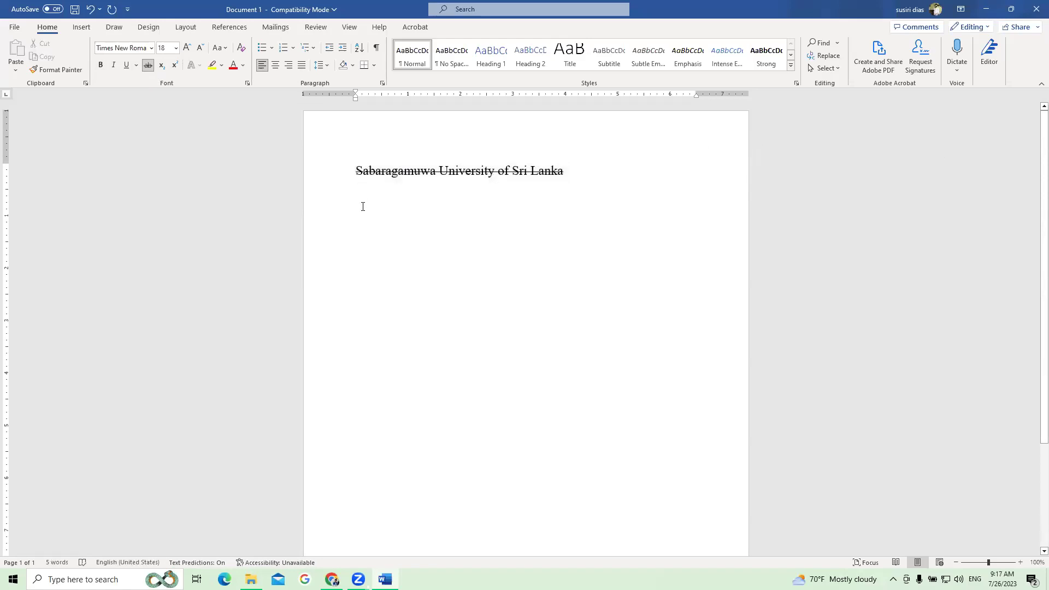
{"action": "left_click_drag", "start_coordinate": [355, 171], "coordinate": [555, 197]}
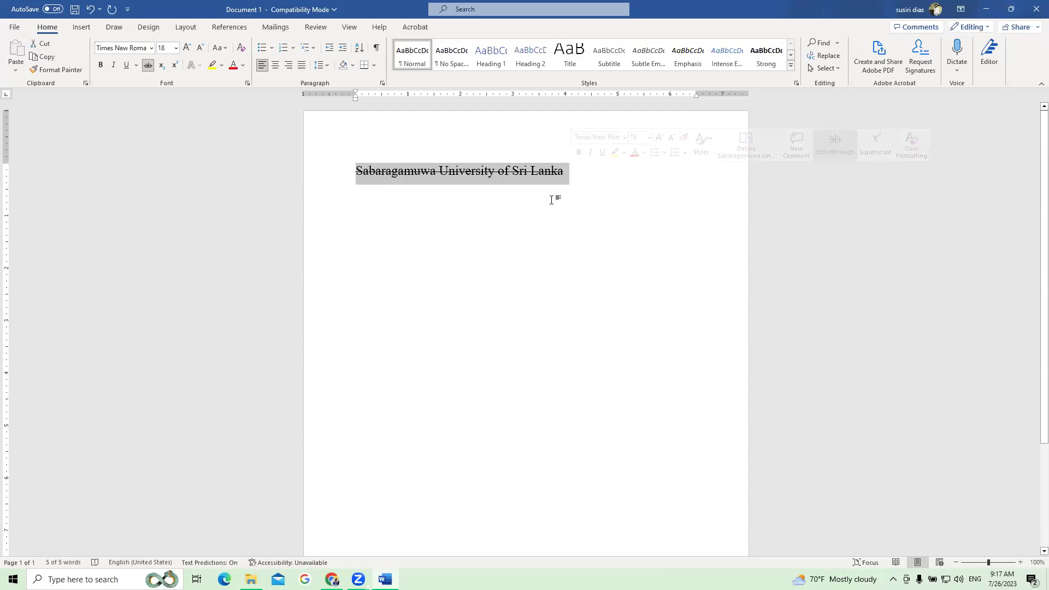
{"action": "left_click", "coordinate": [503, 182]}
{"action": "left_click_drag", "start_coordinate": [361, 173], "coordinate": [568, 171]}
{"action": "left_click", "coordinate": [145, 66]}
{"action": "left_click", "coordinate": [386, 202]}
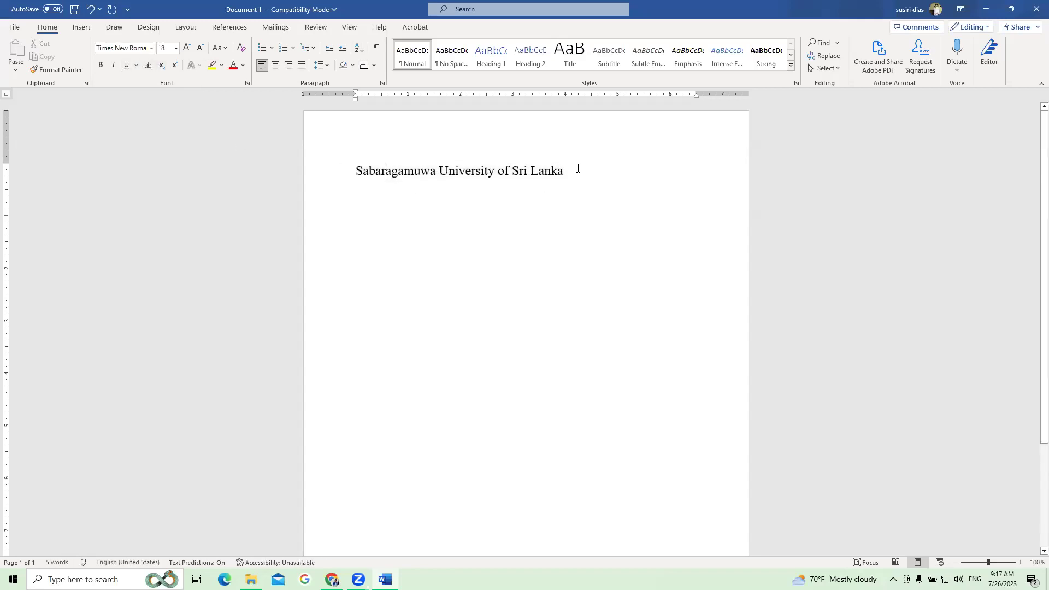
Add two new lines below the heading and type X6.
{"action": "key", "text": "Return"}
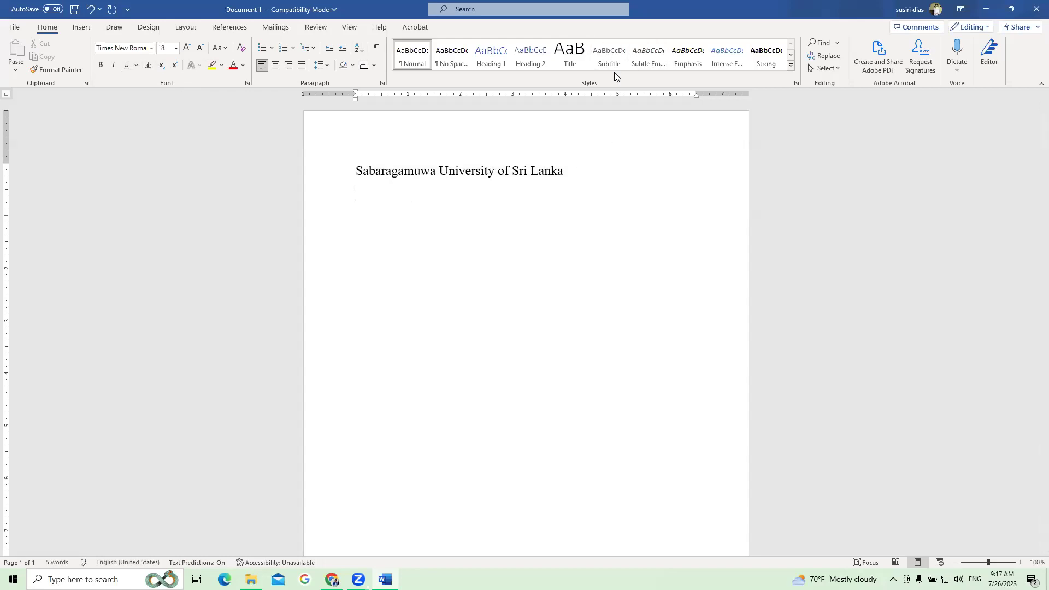
{"action": "key", "text": "Return"}
{"action": "type", "text": "X6"}
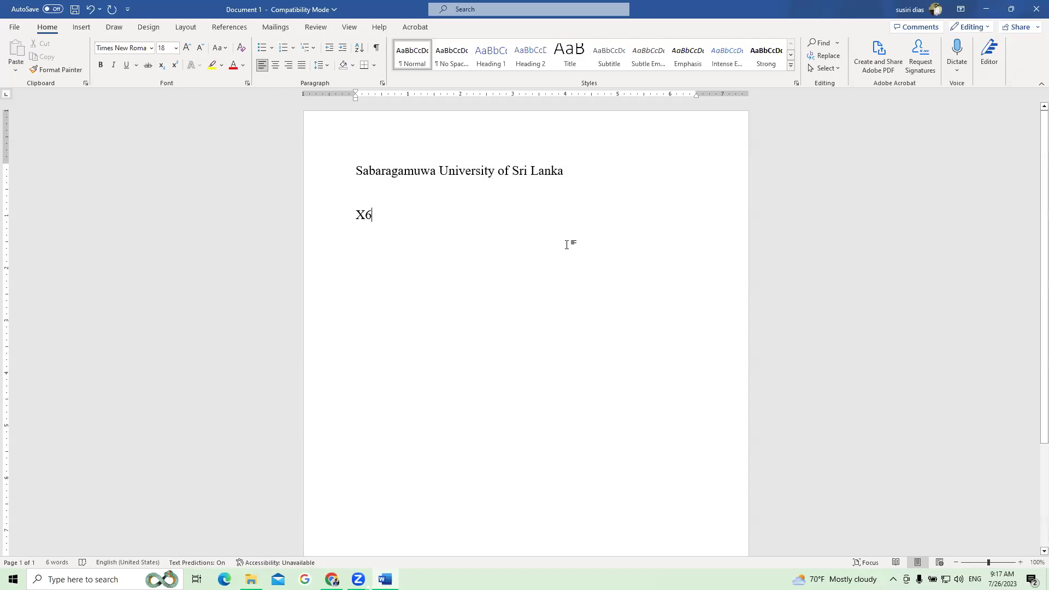
Select X6 and enlarge it with Increase Font Size to 72 pt.
{"action": "left_click_drag", "start_coordinate": [354, 210], "coordinate": [376, 217]}
{"action": "left_click", "coordinate": [186, 48]}
{"action": "left_click", "coordinate": [185, 48]}
{"action": "left_click", "coordinate": [186, 48]}
{"action": "left_click", "coordinate": [185, 48]}
{"action": "left_click", "coordinate": [185, 48]}
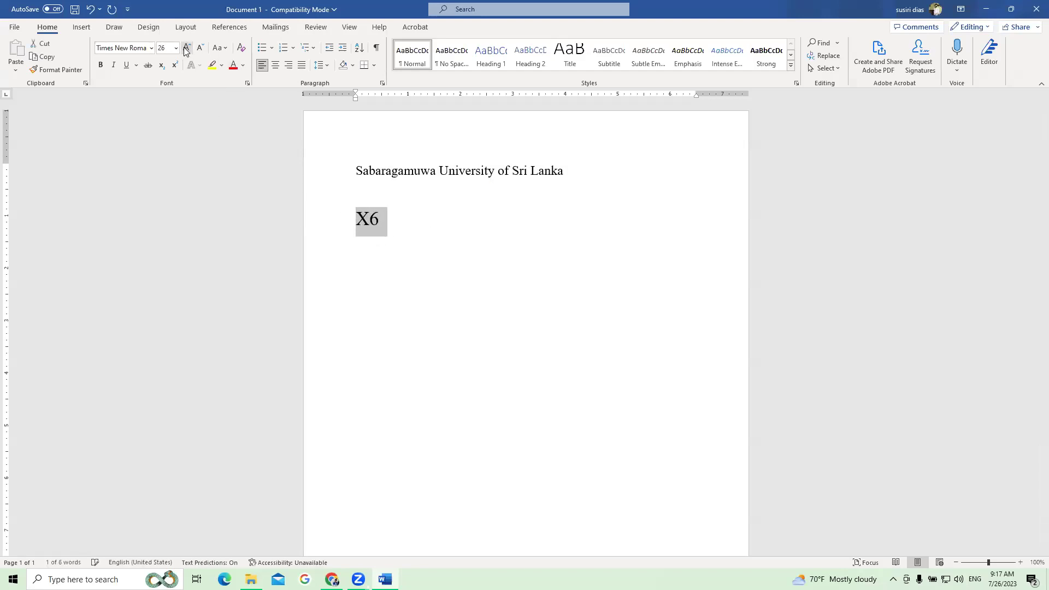
{"action": "left_click", "coordinate": [186, 48]}
{"action": "left_click", "coordinate": [186, 49]}
{"action": "left_click", "coordinate": [185, 48]}
Reselect the enlarged X6 line and then just its 6.
{"action": "left_click", "coordinate": [517, 290]}
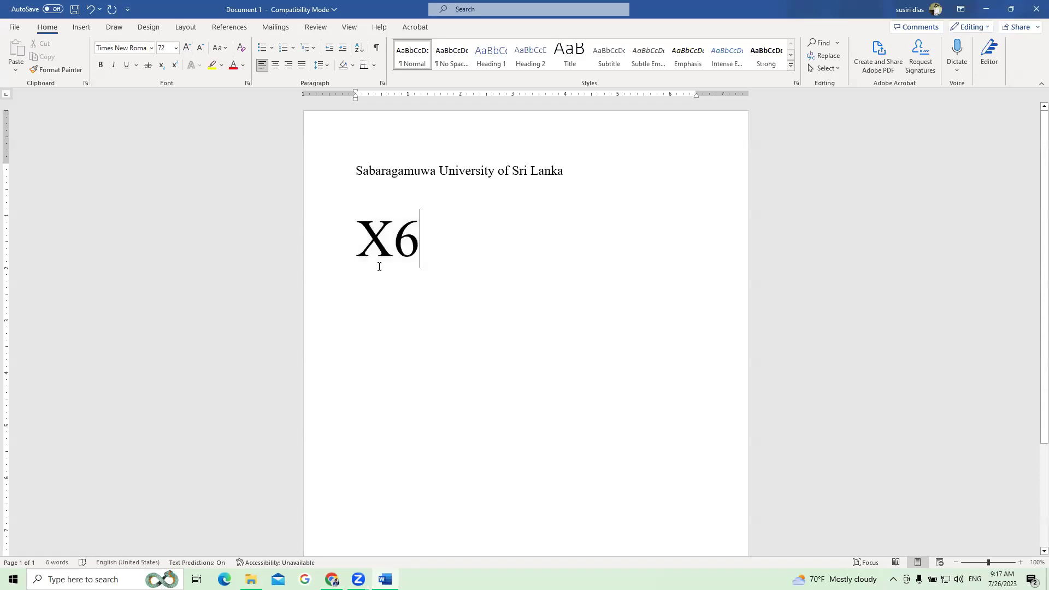
{"action": "double_click", "coordinate": [412, 250]}
{"action": "left_click", "coordinate": [411, 250]}
{"action": "left_click_drag", "start_coordinate": [419, 248], "coordinate": [394, 248]}
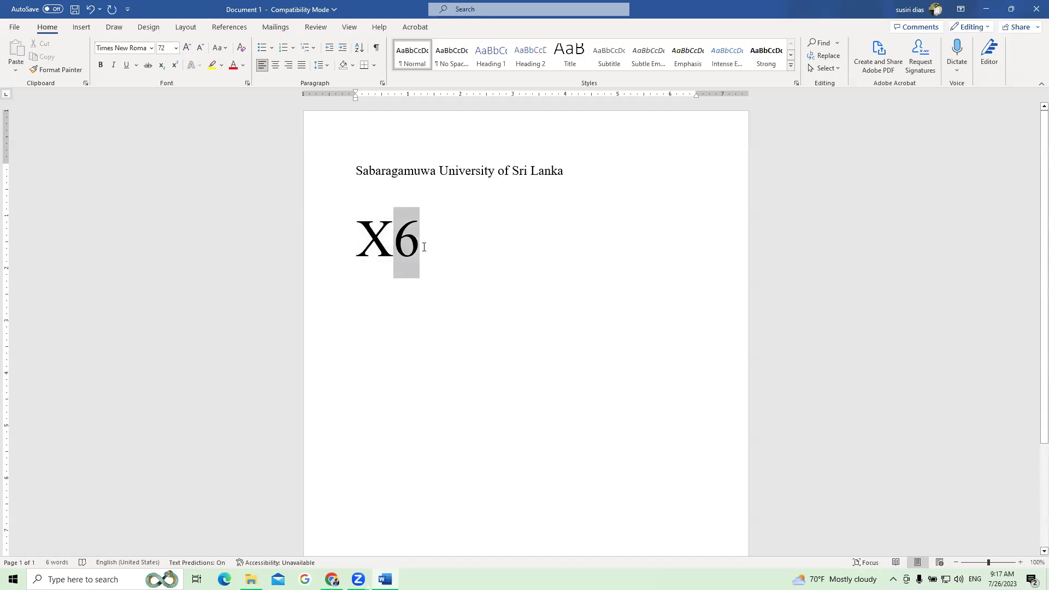
{"action": "left_click", "coordinate": [432, 281]}
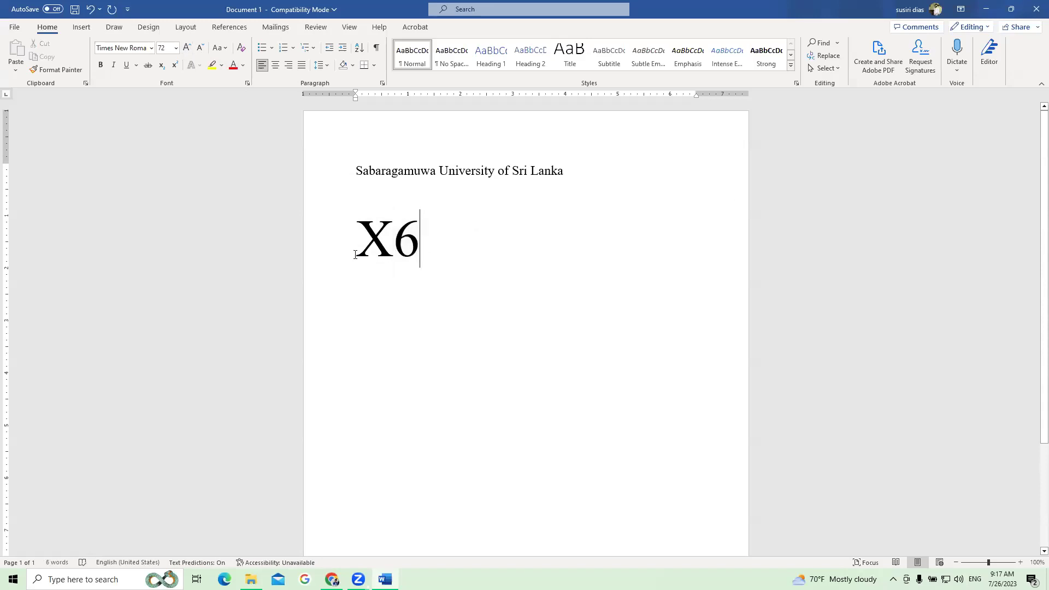
{"action": "left_click_drag", "start_coordinate": [355, 251], "coordinate": [431, 243]}
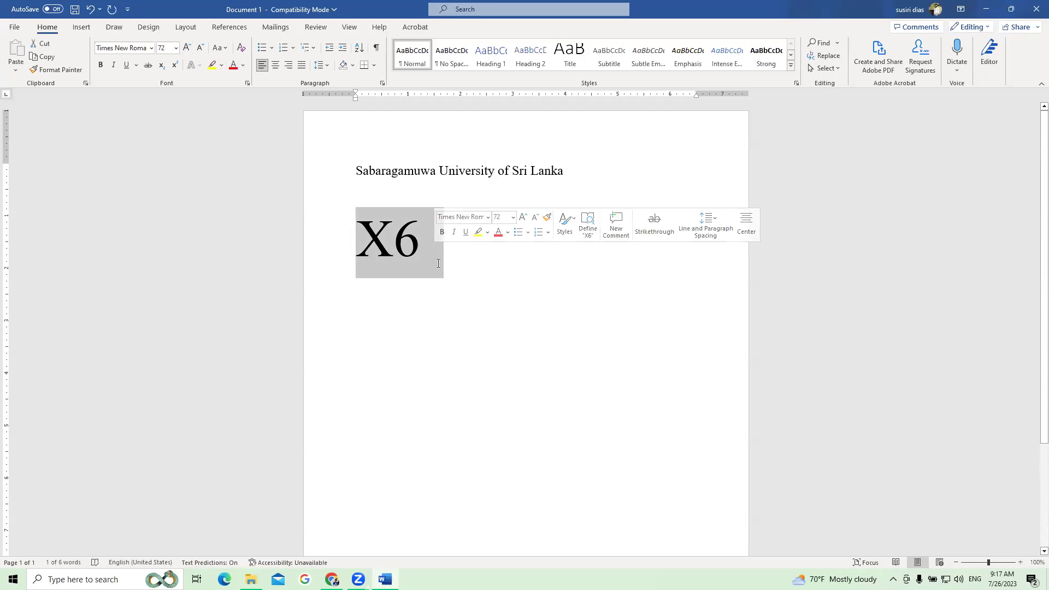
{"action": "left_click_drag", "start_coordinate": [405, 250], "coordinate": [426, 247]}
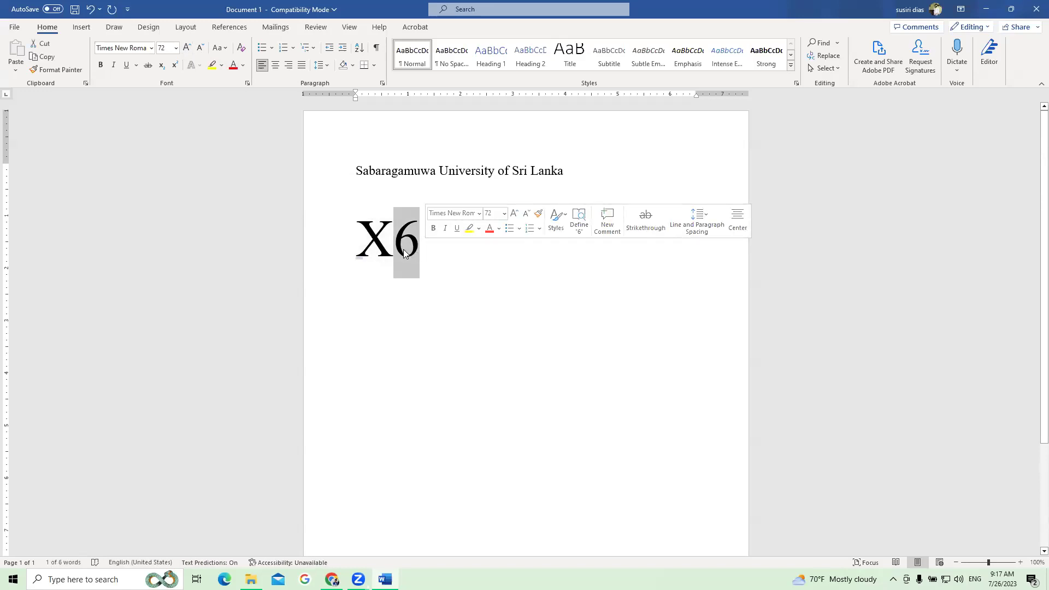
{"action": "left_click", "coordinate": [402, 196]}
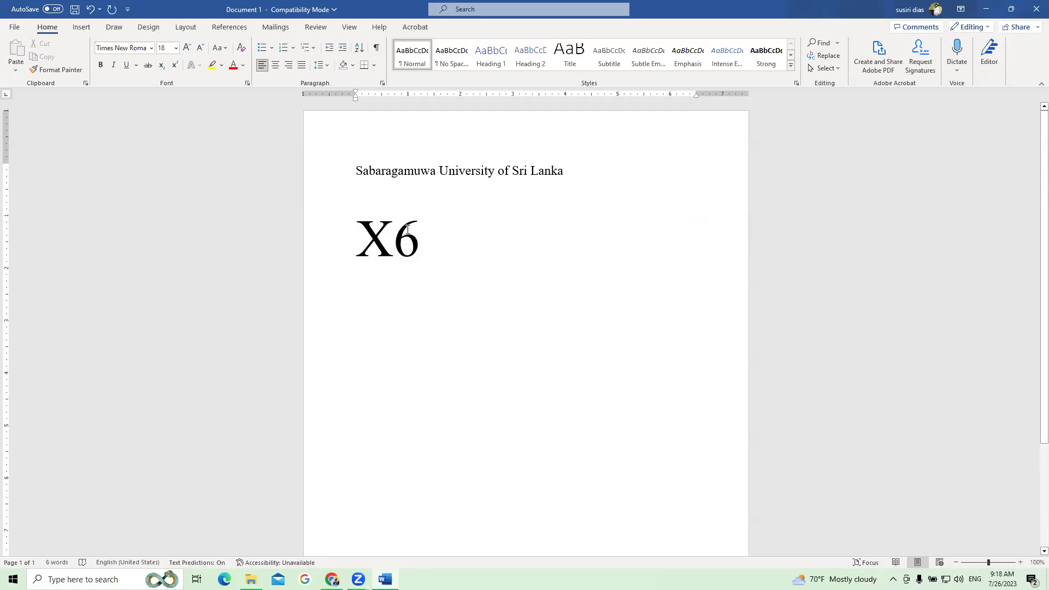
Make the 6 superscript, undo it with Ctrl+Z, and place the cursor after the 6.
{"action": "left_click_drag", "start_coordinate": [399, 243], "coordinate": [416, 242]}
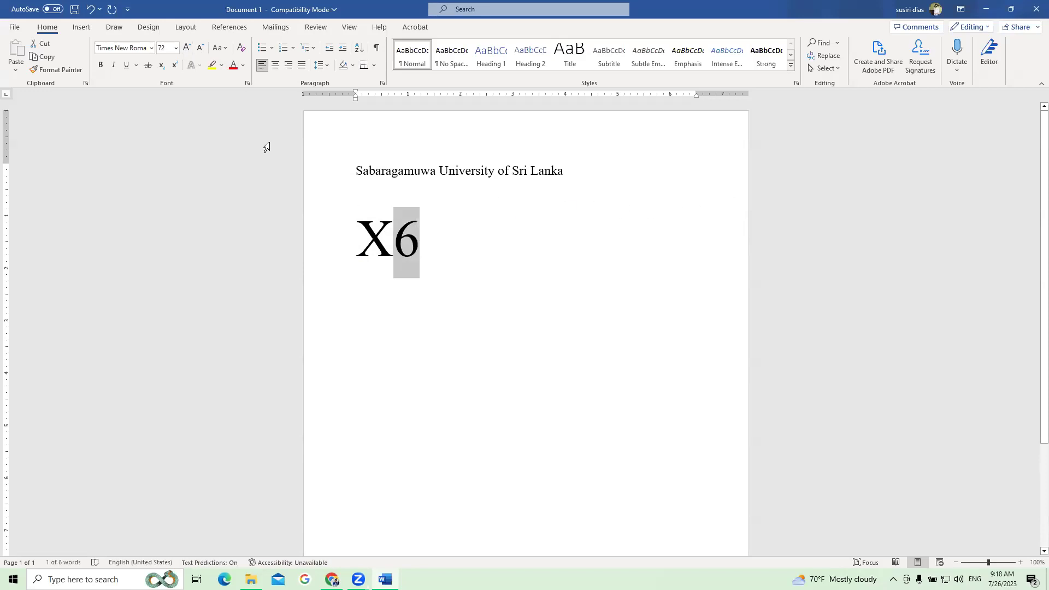
{"action": "left_click", "coordinate": [175, 65]}
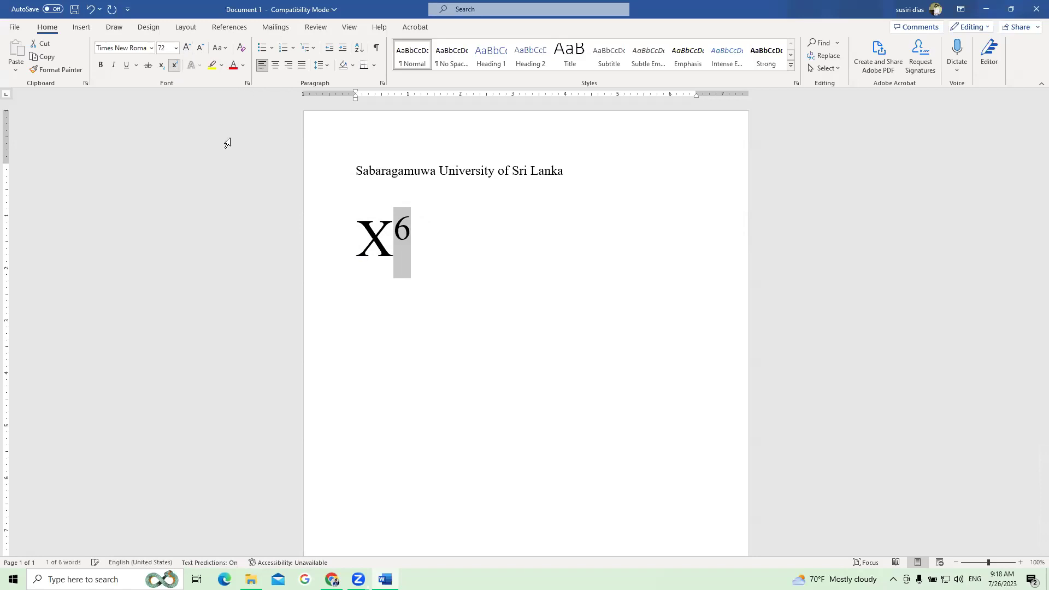
{"action": "left_click", "coordinate": [437, 317]}
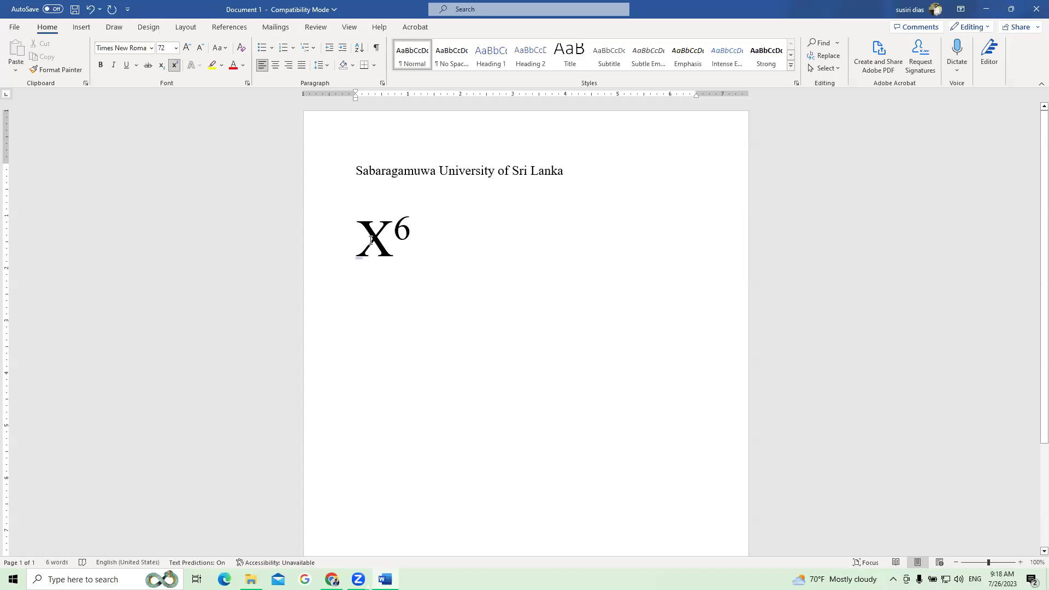
{"action": "key", "text": "ctrl+z"}
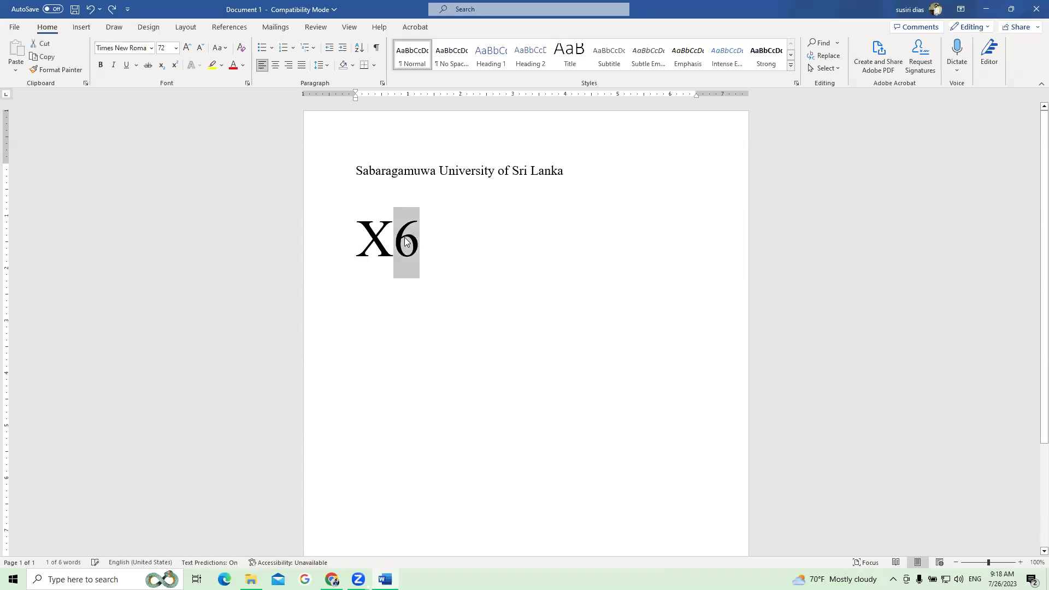
{"action": "left_click", "coordinate": [421, 264]}
{"action": "left_click_drag", "start_coordinate": [421, 264], "coordinate": [411, 245]}
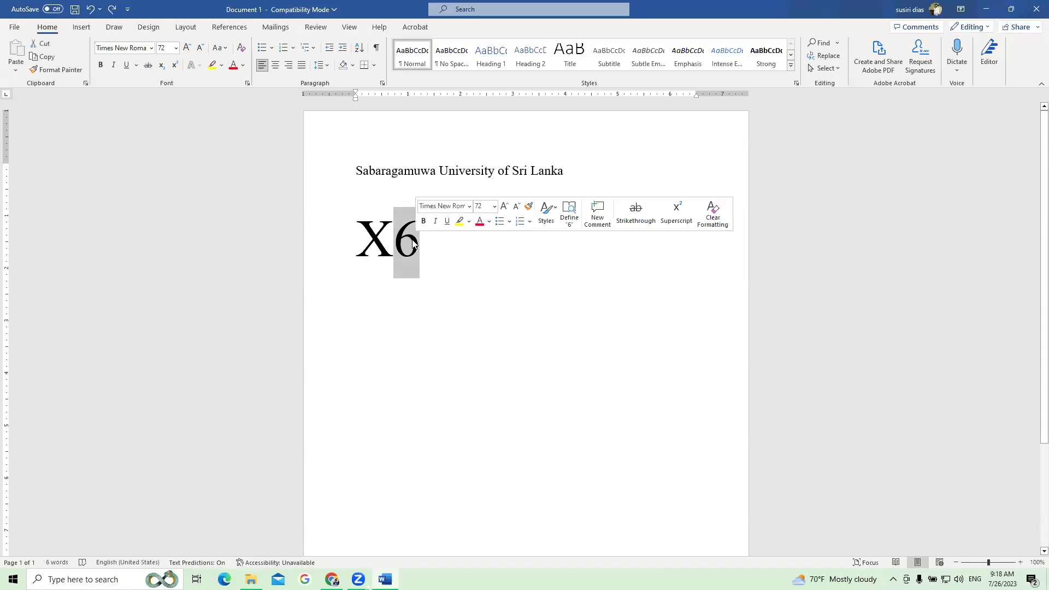
{"action": "left_click", "coordinate": [410, 244]}
Replace the 6 with a superscript 2 to form X², then turn superscript off and type h20.
{"action": "key", "text": "BackSpace"}
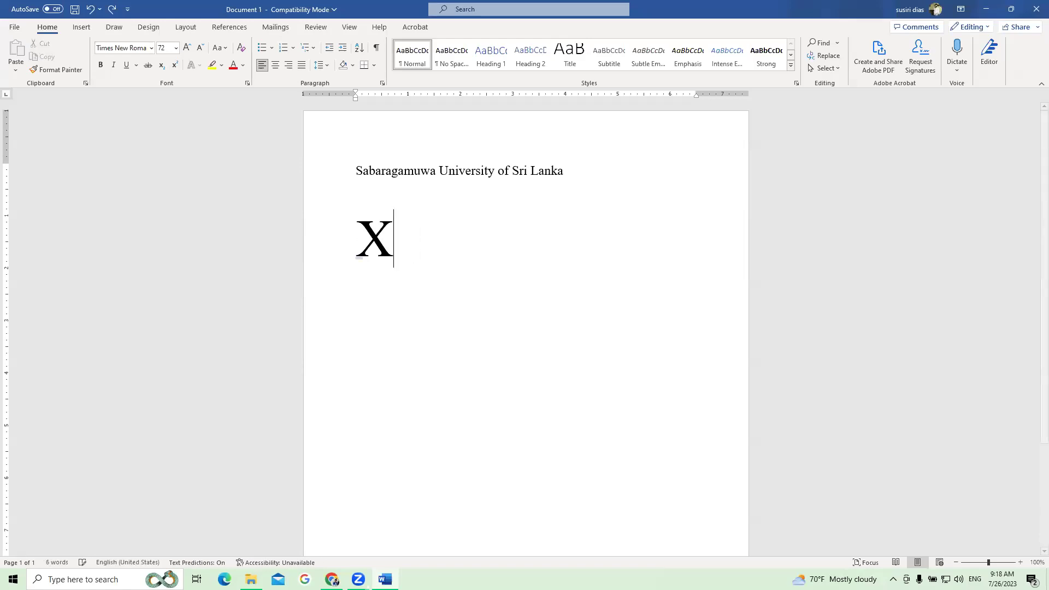
{"action": "type", "text": "2"}
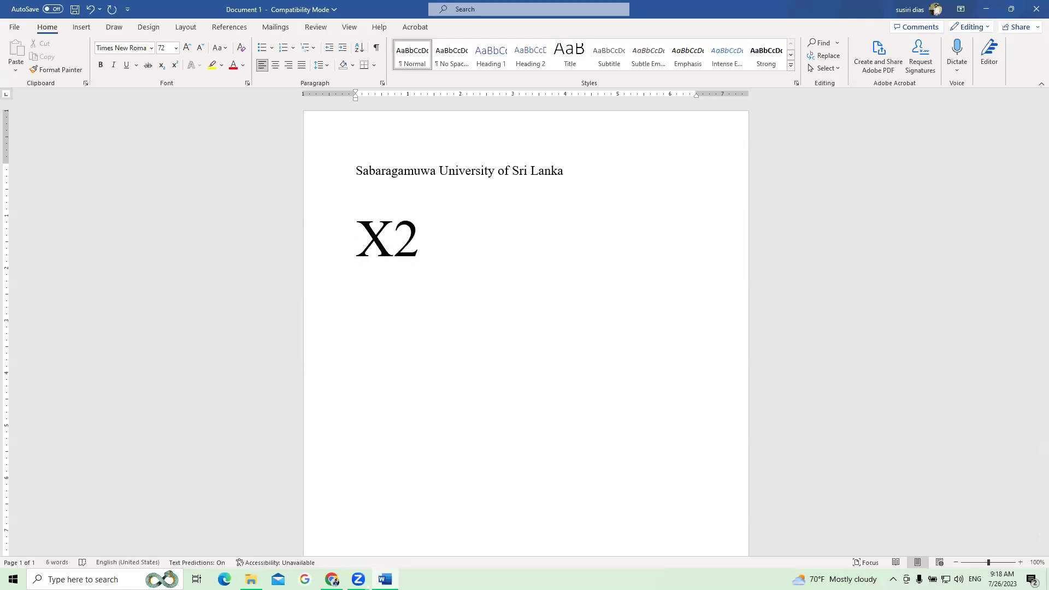
{"action": "double_click", "coordinate": [411, 242]}
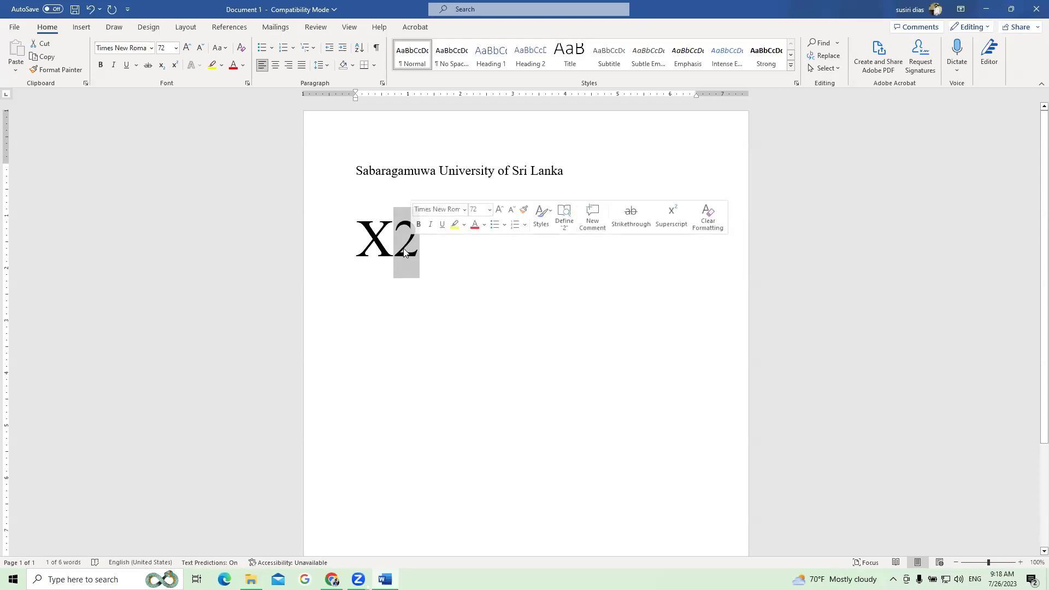
{"action": "left_click", "coordinate": [175, 66]}
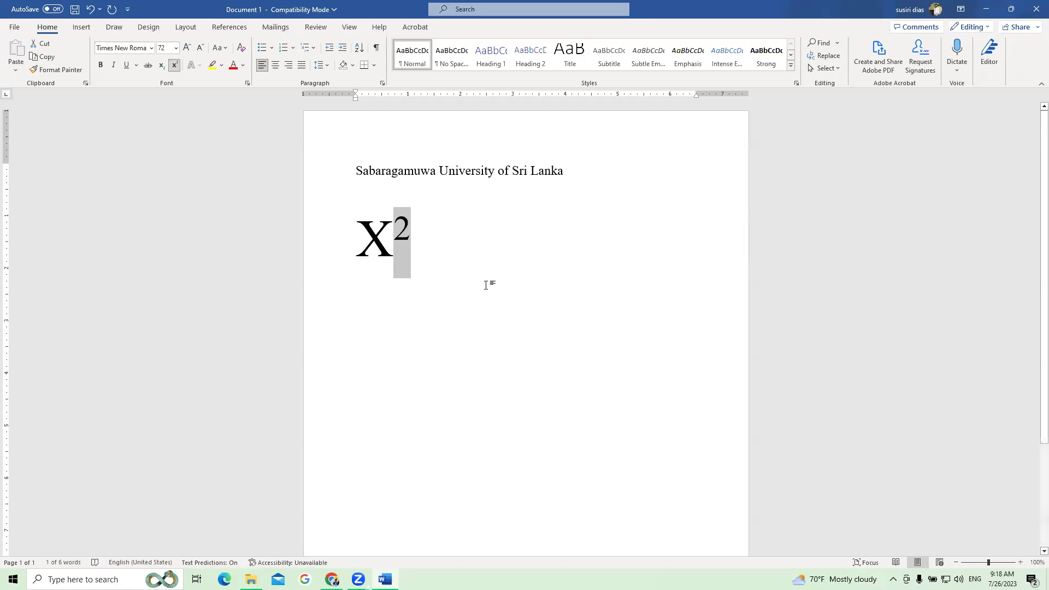
{"action": "left_click", "coordinate": [470, 264]}
{"action": "left_click", "coordinate": [175, 66]}
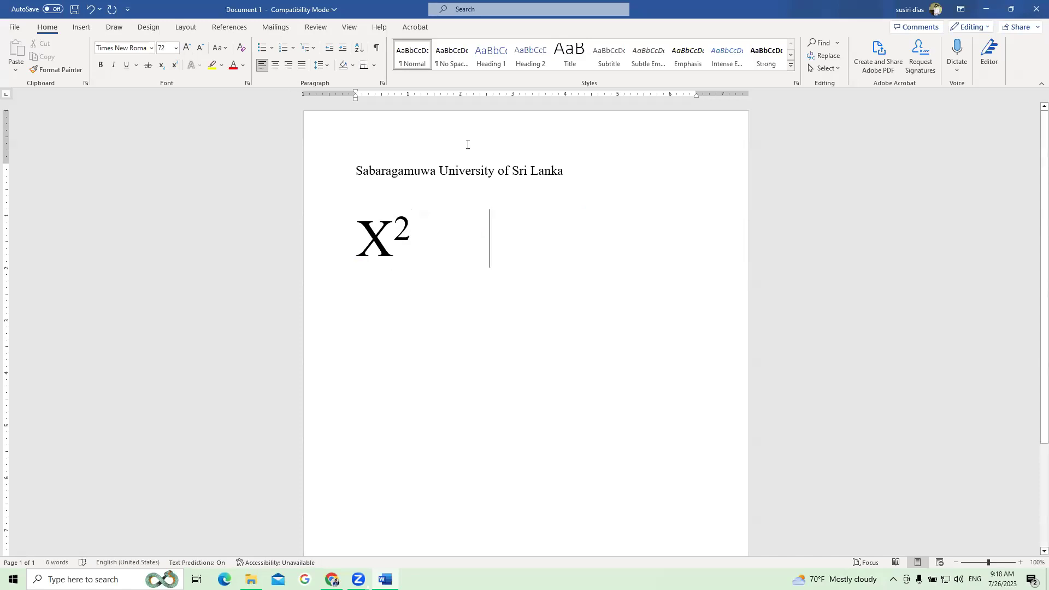
{"action": "type", "text": "h20"}
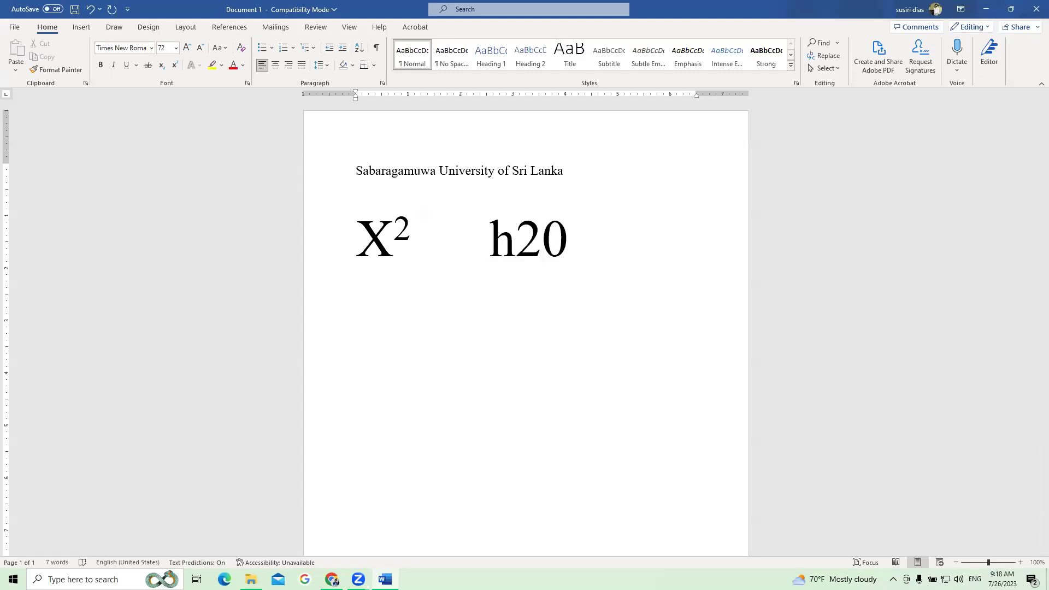
Replace the mistyped h20 with CO2.
{"action": "key", "text": "BackSpace"}
{"action": "key", "text": "BackSpace"}
{"action": "key", "text": "BackSpace"}
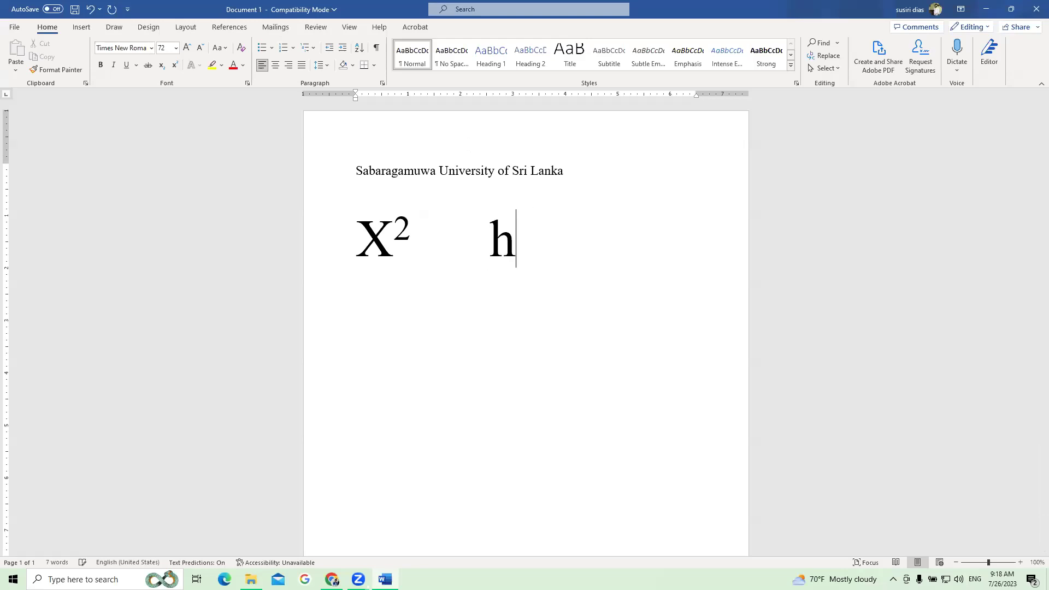
{"action": "type", "text": "co"}
{"action": "key", "text": "BackSpace"}
{"action": "key", "text": "BackSpace"}
{"action": "type", "text": "CO2"}
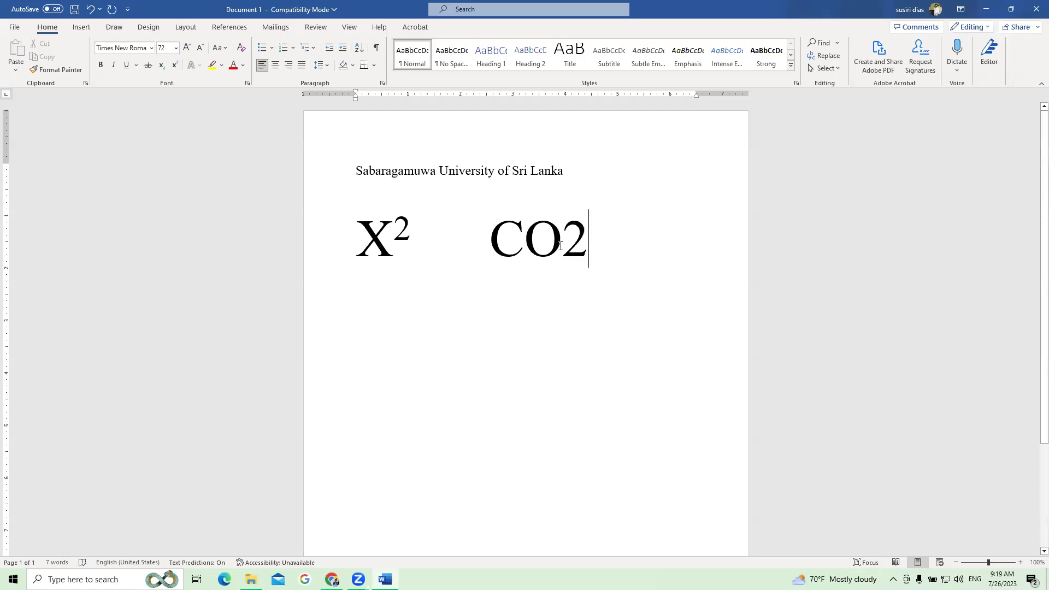
Set the 2 in CO2 as a subscript, giving CO₂.
{"action": "left_click_drag", "start_coordinate": [563, 238], "coordinate": [596, 237]}
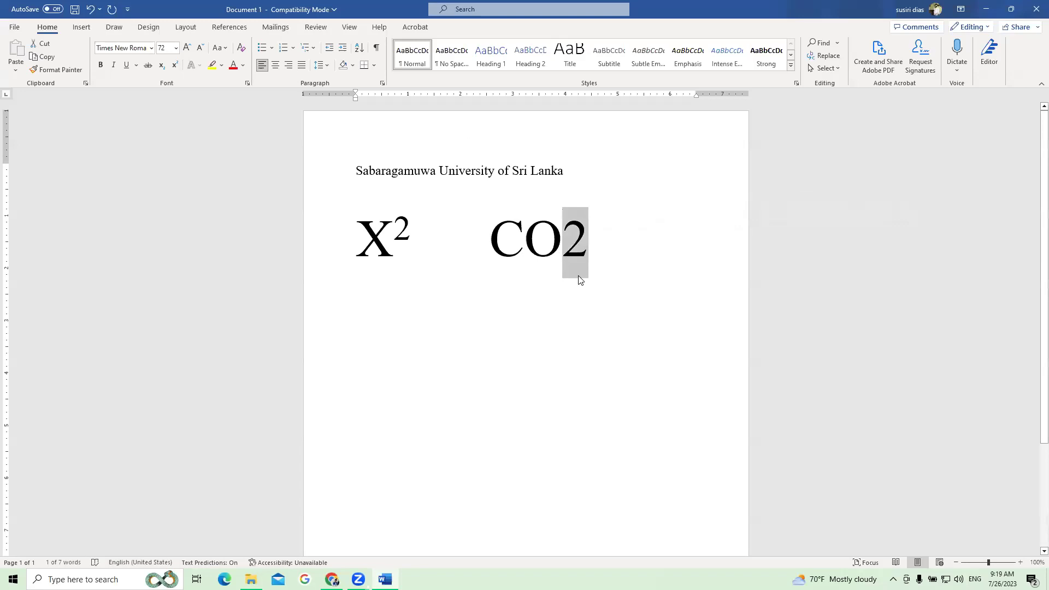
{"action": "double_click", "coordinate": [513, 241]}
{"action": "left_click_drag", "start_coordinate": [562, 241], "coordinate": [587, 241]}
{"action": "left_click", "coordinate": [621, 260]}
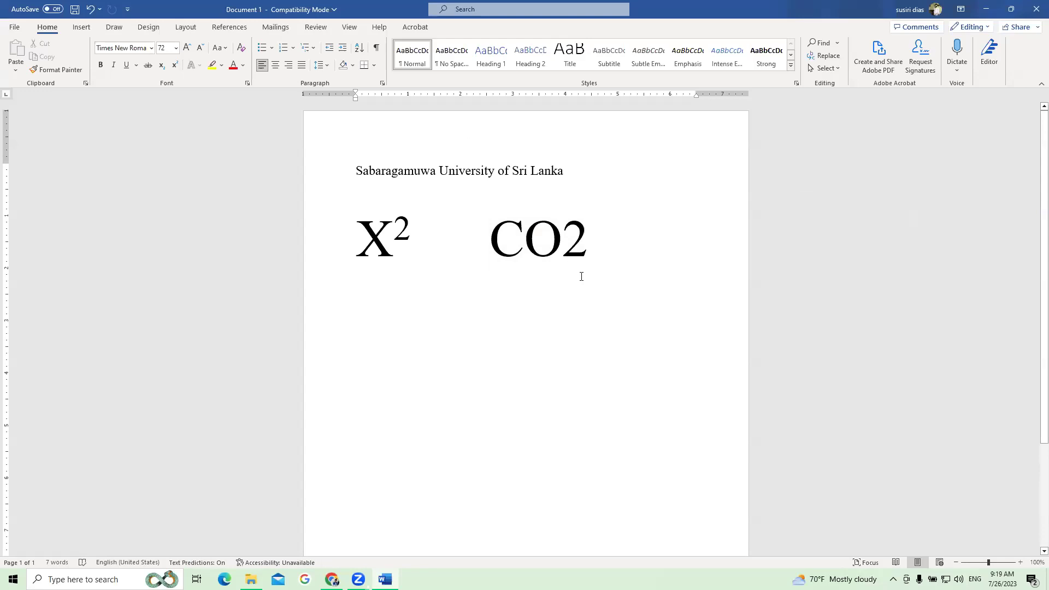
{"action": "left_click_drag", "start_coordinate": [567, 238], "coordinate": [584, 243]}
{"action": "left_click", "coordinate": [573, 244]}
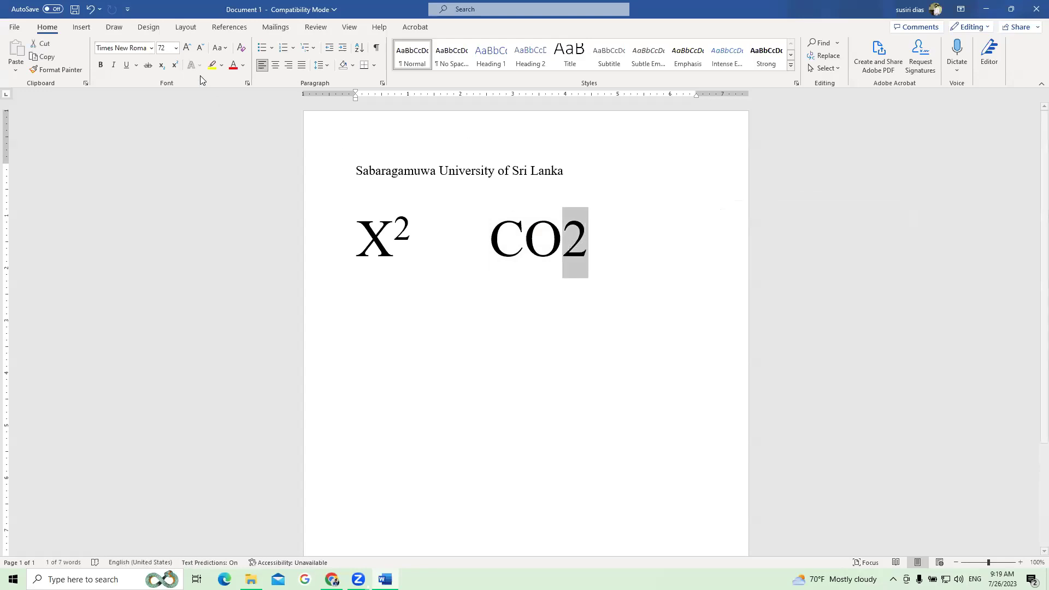
{"action": "left_click", "coordinate": [161, 70]}
{"action": "left_click", "coordinate": [568, 296]}
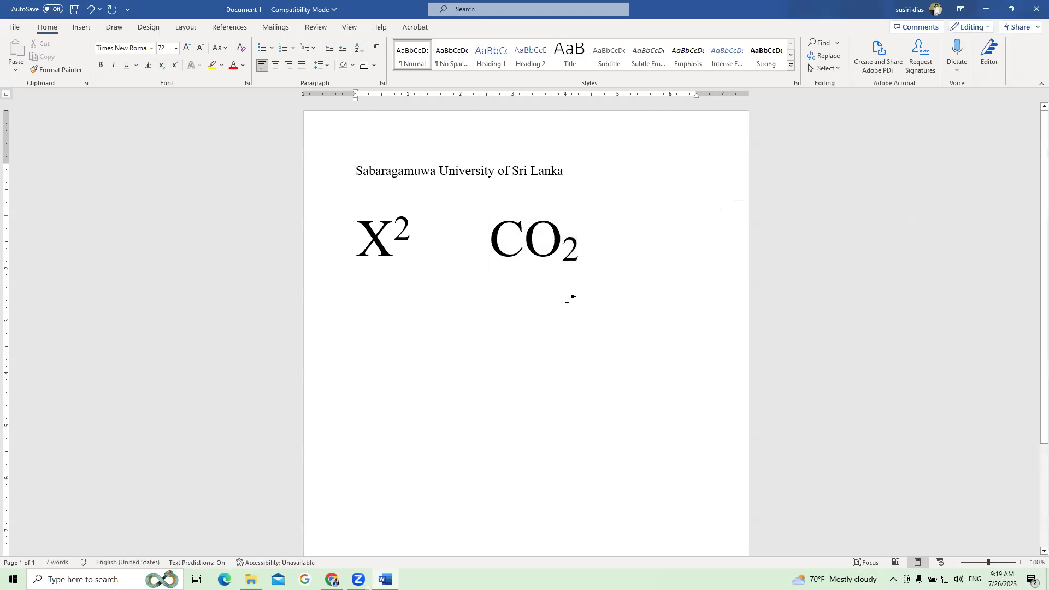
{"action": "left_click_drag", "start_coordinate": [564, 253], "coordinate": [586, 256]}
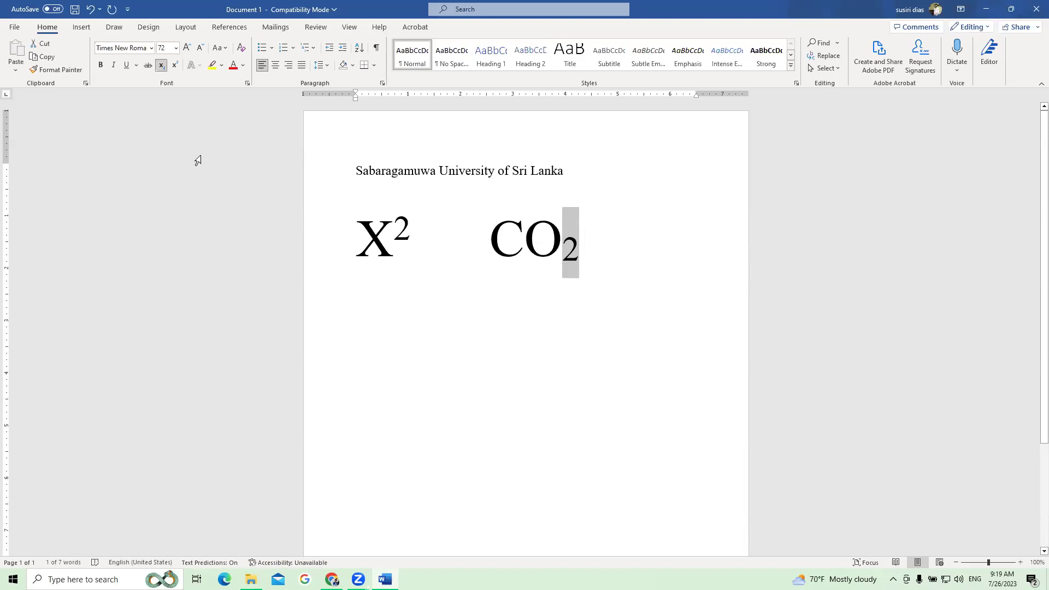
Move CO₂ onto its own line below X², remove leading spaces, and end subscript.
{"action": "left_click", "coordinate": [450, 291]}
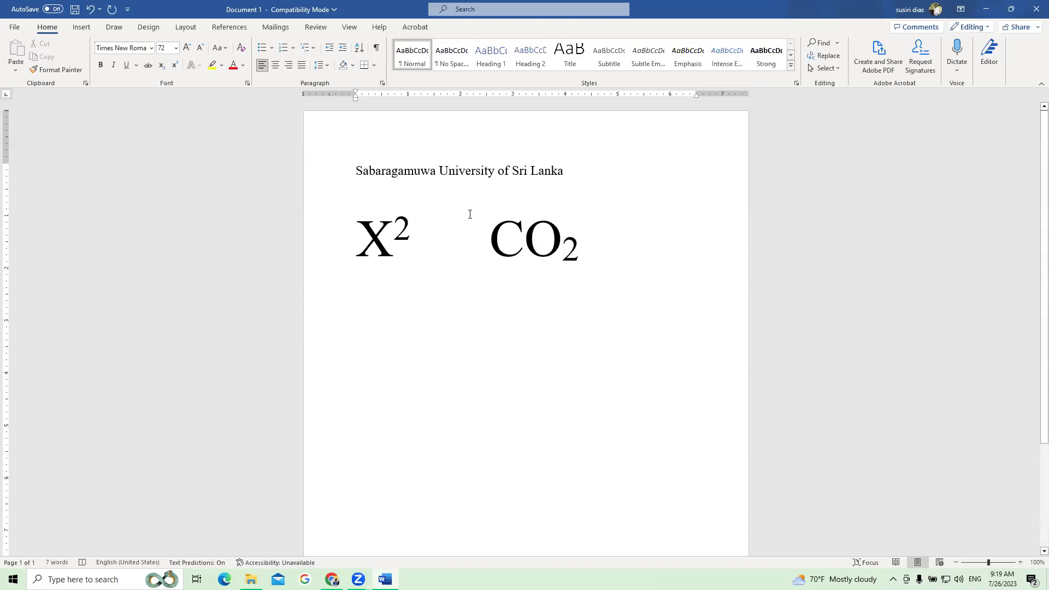
{"action": "key", "text": "Return"}
{"action": "left_click", "coordinate": [521, 252]}
{"action": "left_click", "coordinate": [386, 297]}
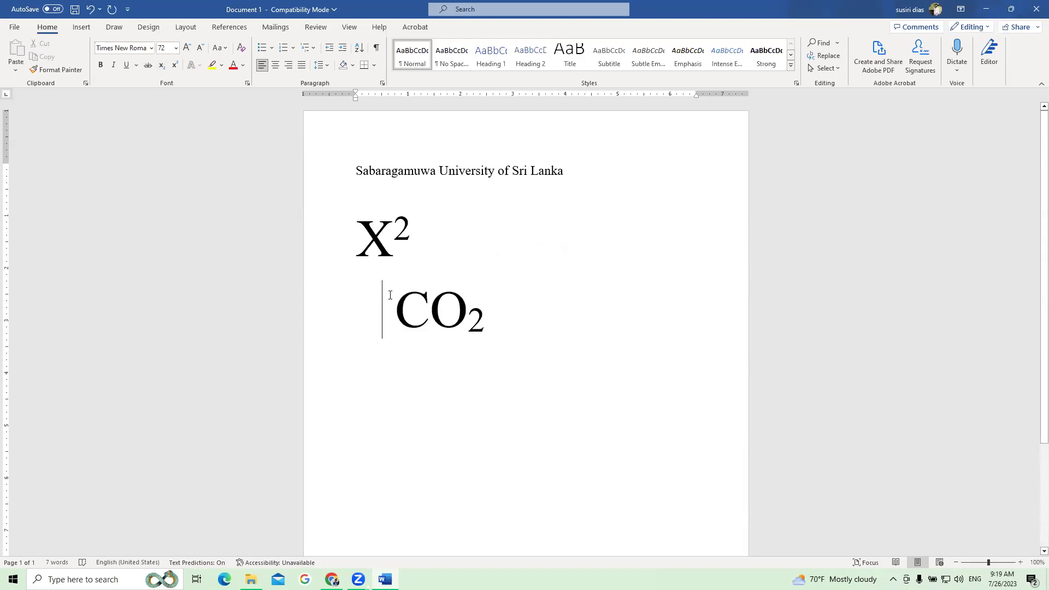
{"action": "key", "text": "Right"}
{"action": "key", "text": "BackSpace"}
{"action": "key", "text": "BackSpace"}
{"action": "key", "text": "BackSpace"}
{"action": "left_click", "coordinate": [561, 324]}
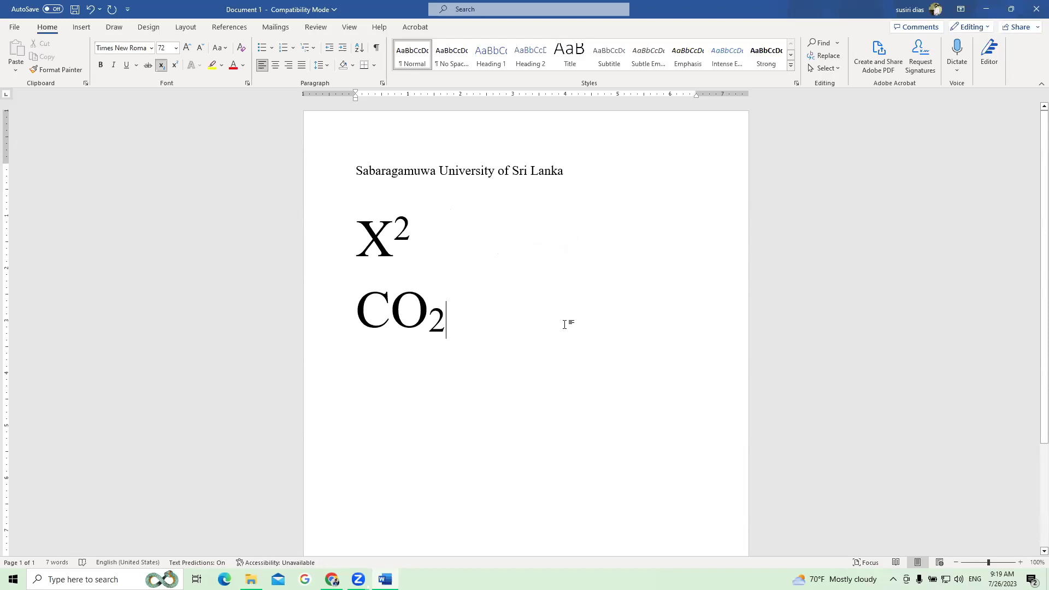
{"action": "left_click", "coordinate": [161, 65]}
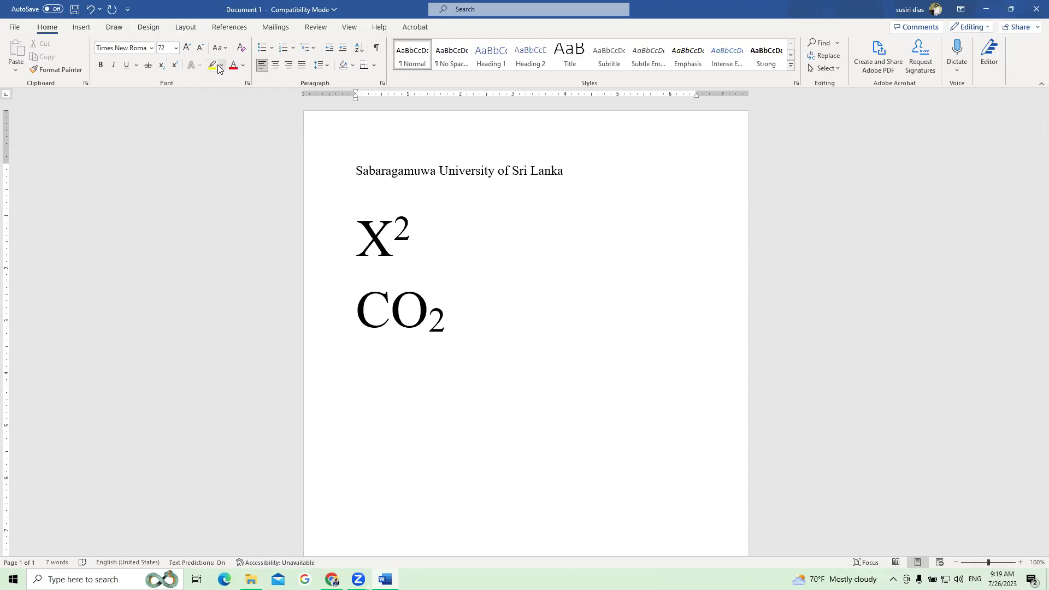
Try dark blue and grey highlights on the university title line, then undo them.
{"action": "left_click_drag", "start_coordinate": [352, 172], "coordinate": [567, 172]}
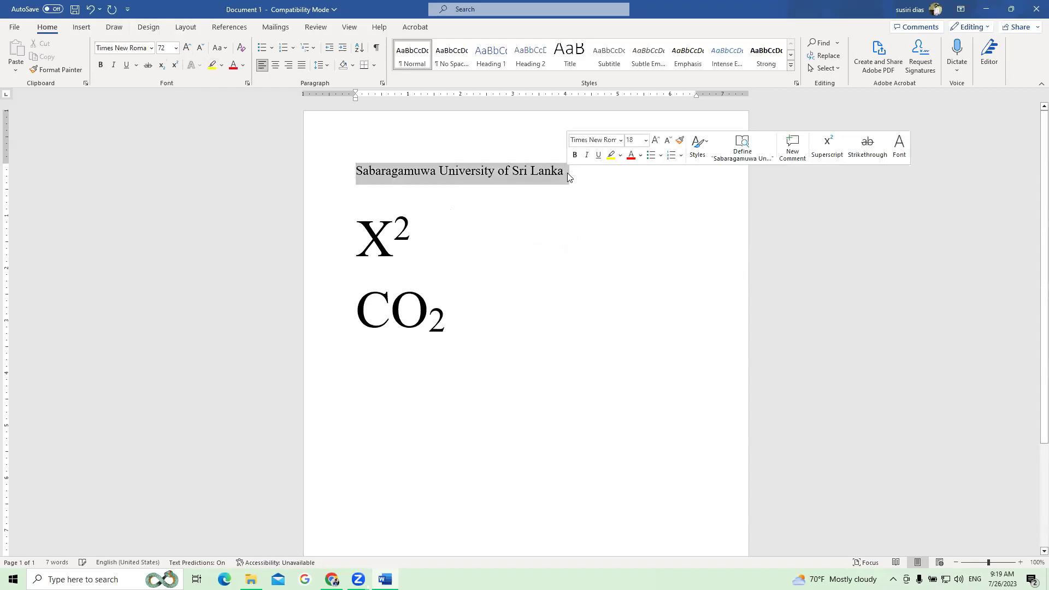
{"action": "left_click", "coordinate": [213, 65]}
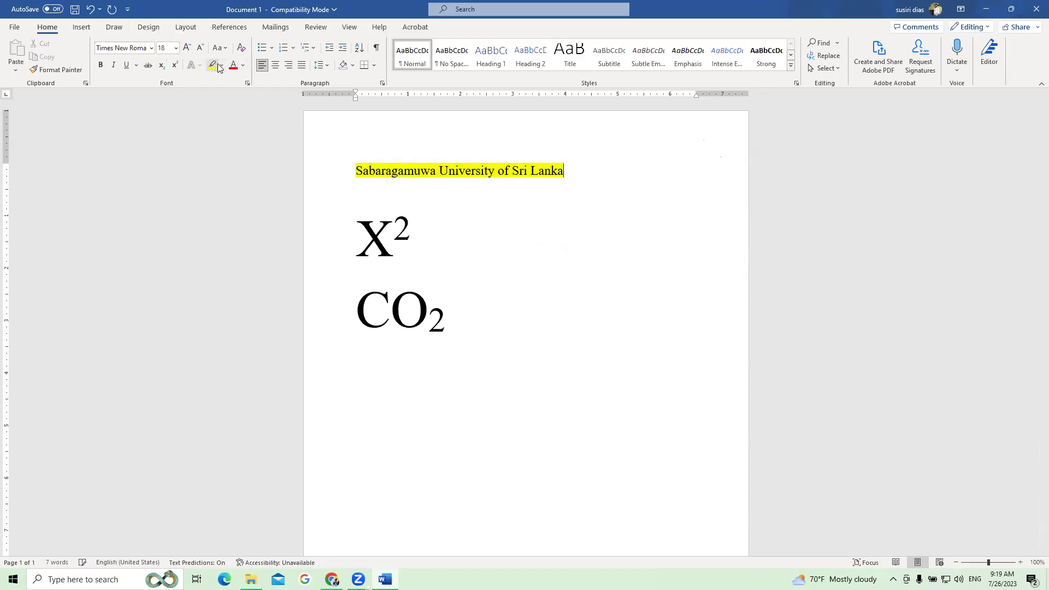
{"action": "left_click", "coordinate": [221, 65]}
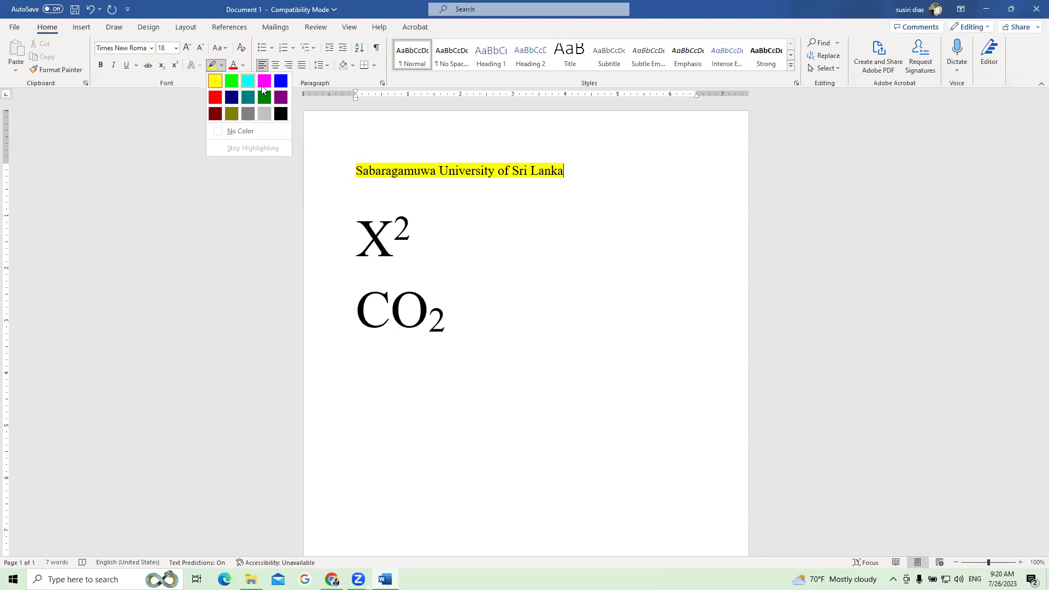
{"action": "left_click", "coordinate": [234, 98]}
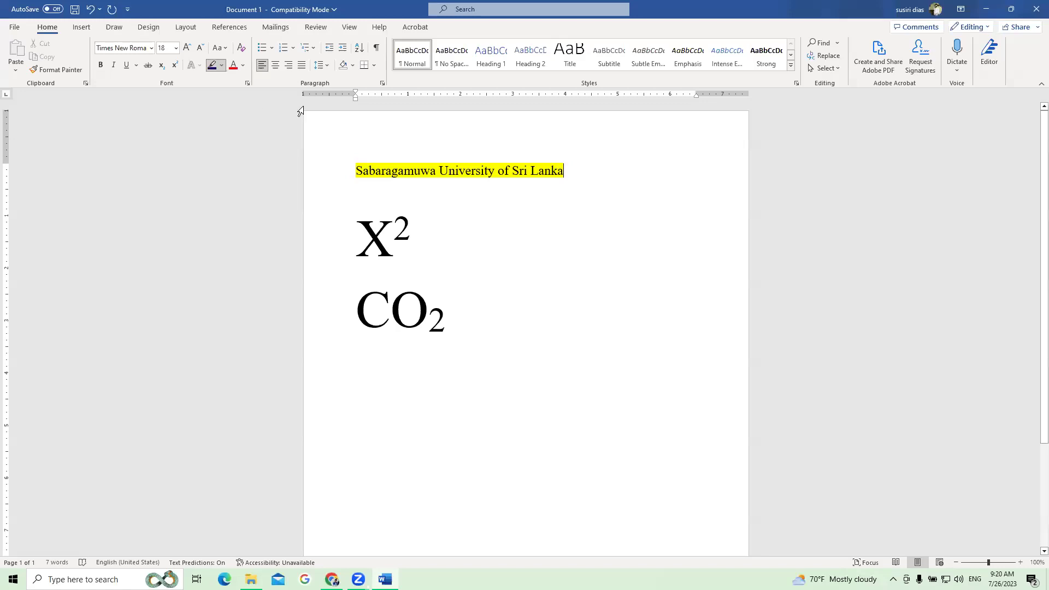
{"action": "triple_click", "coordinate": [405, 161]}
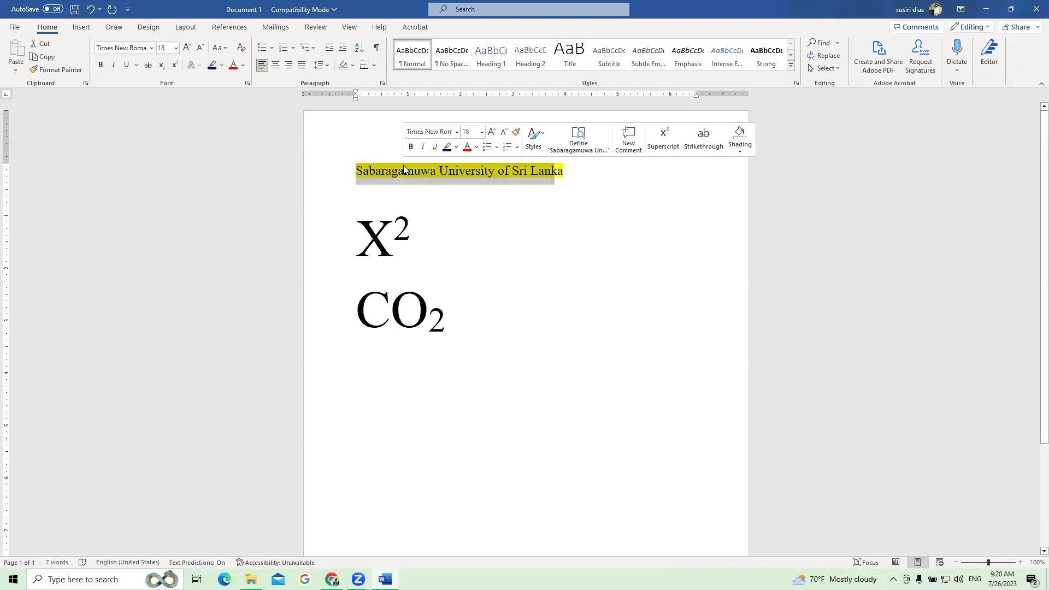
{"action": "left_click", "coordinate": [223, 66]}
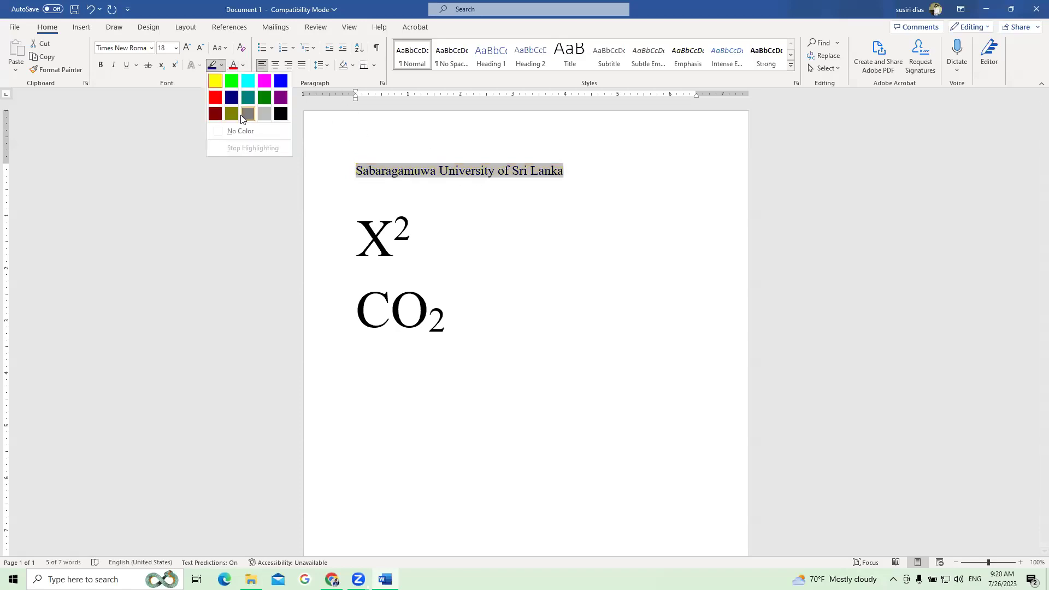
{"action": "left_click", "coordinate": [248, 108]}
{"action": "left_click", "coordinate": [571, 252]}
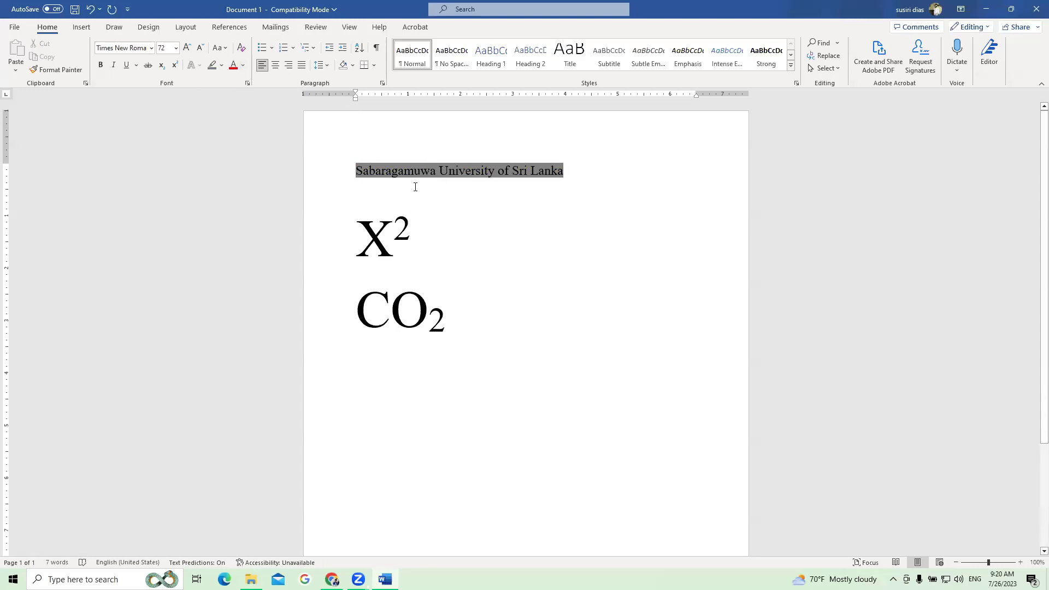
{"action": "key", "text": "ctrl+z"}
{"action": "key", "text": "ctrl+z"}
{"action": "key", "text": "ctrl+z"}
Reselect the full Sabaragamuwa University title line and highlight it in yellow.
{"action": "left_click_drag", "start_coordinate": [358, 306], "coordinate": [449, 309]}
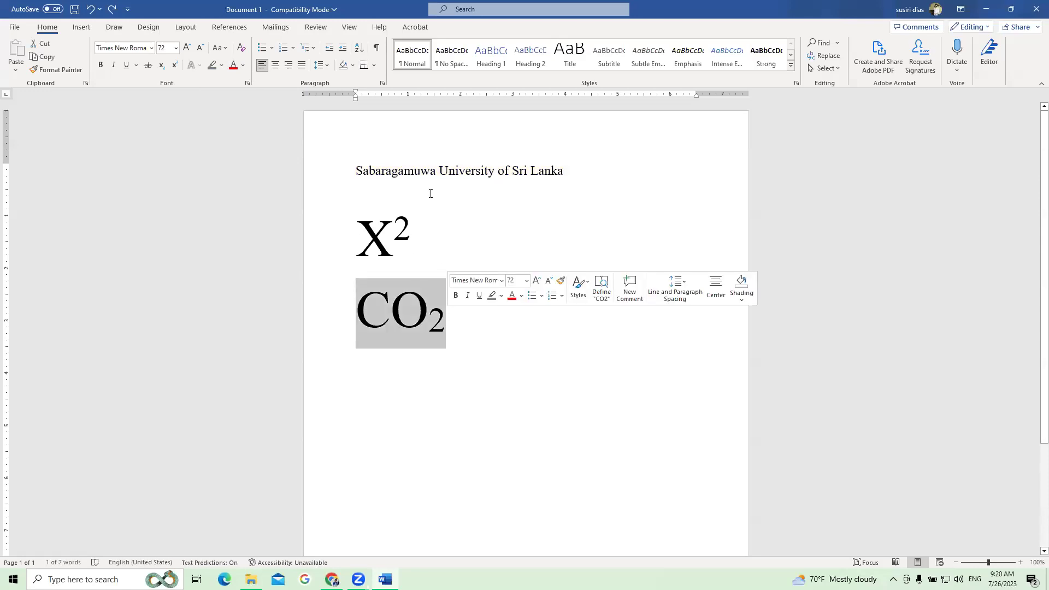
{"action": "triple_click", "coordinate": [408, 171]}
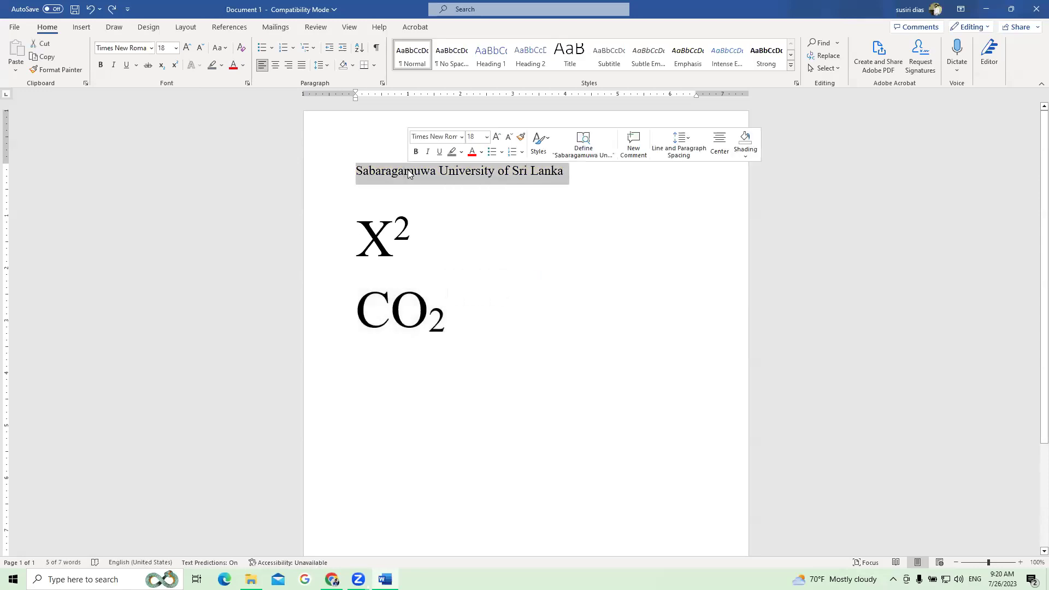
{"action": "left_click_drag", "start_coordinate": [354, 171], "coordinate": [573, 170]}
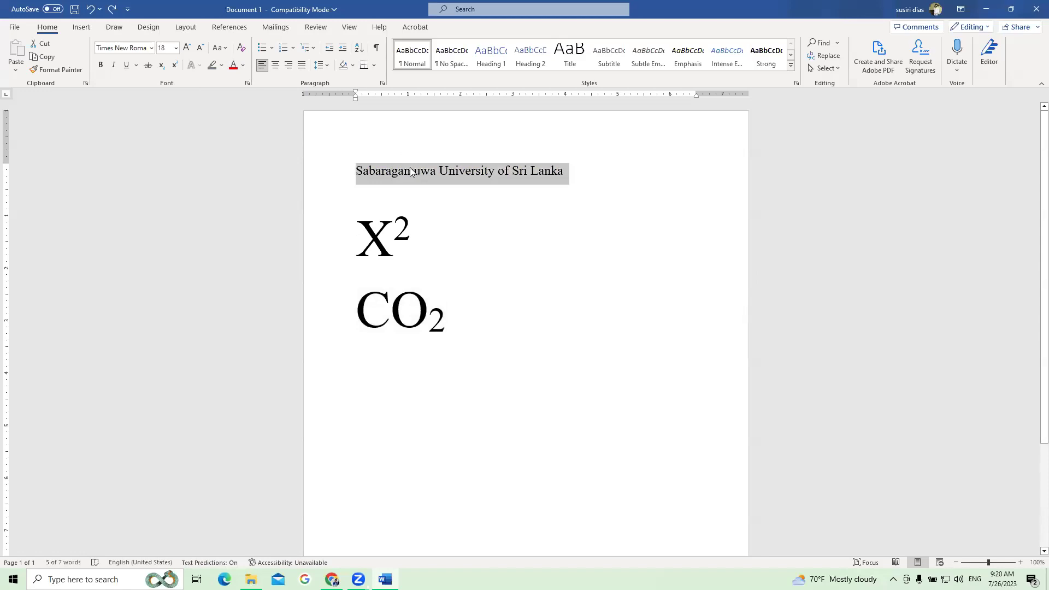
{"action": "left_click", "coordinate": [221, 65]}
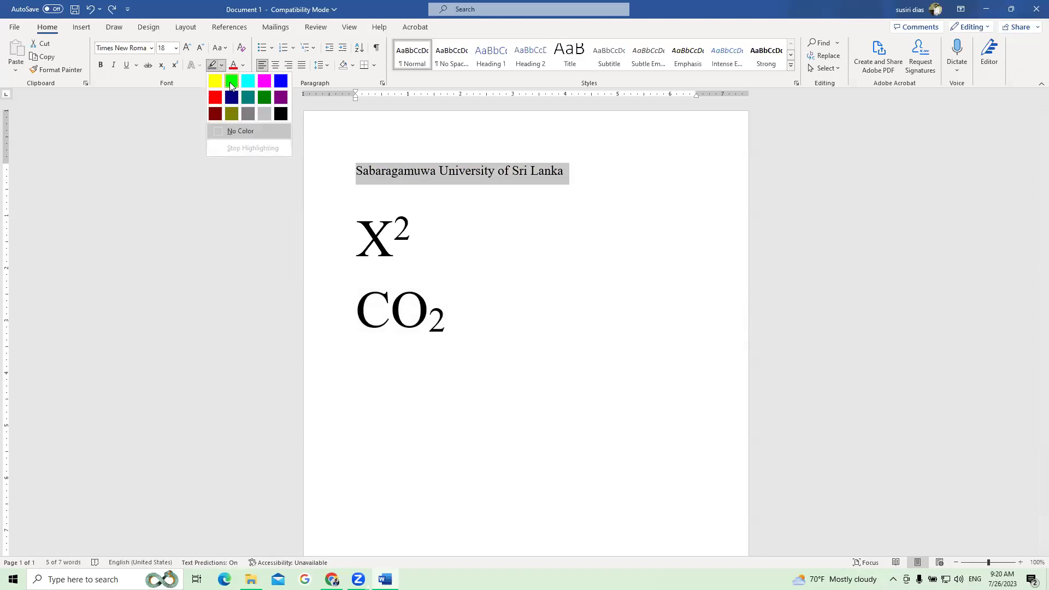
{"action": "left_click", "coordinate": [214, 79]}
{"action": "left_click", "coordinate": [524, 265]}
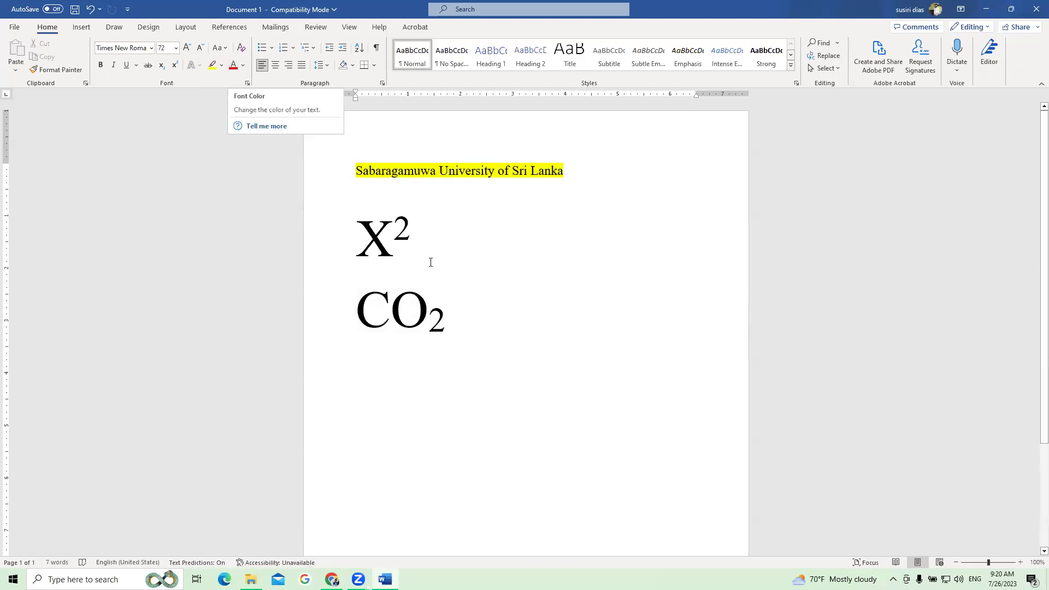
Color the CO₂ text red with the Font Color button, leaving X² black.
{"action": "double_click", "coordinate": [409, 320]}
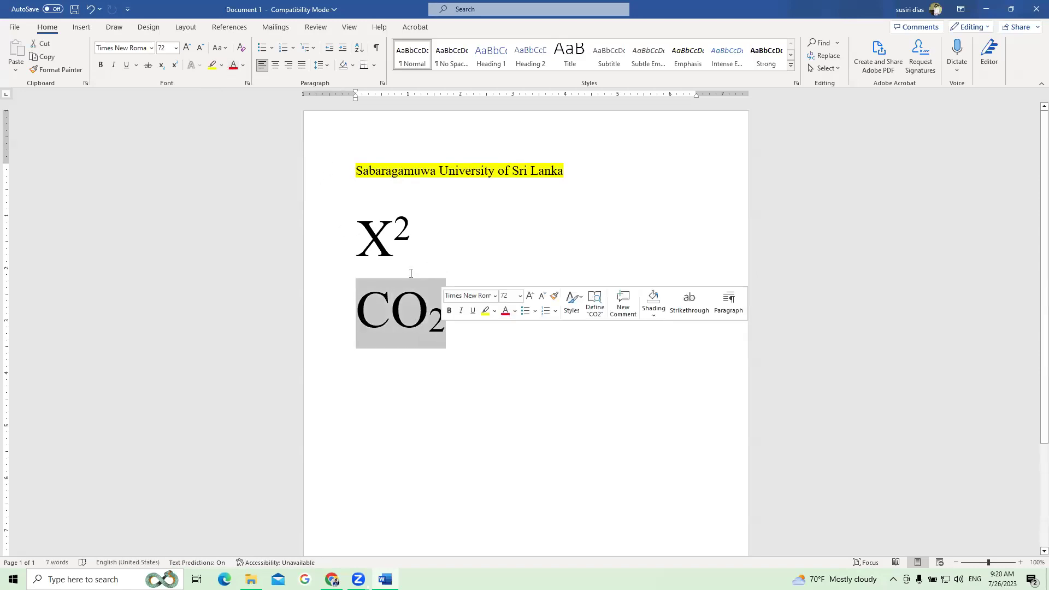
{"action": "left_click", "coordinate": [234, 65]}
{"action": "left_click", "coordinate": [645, 327]}
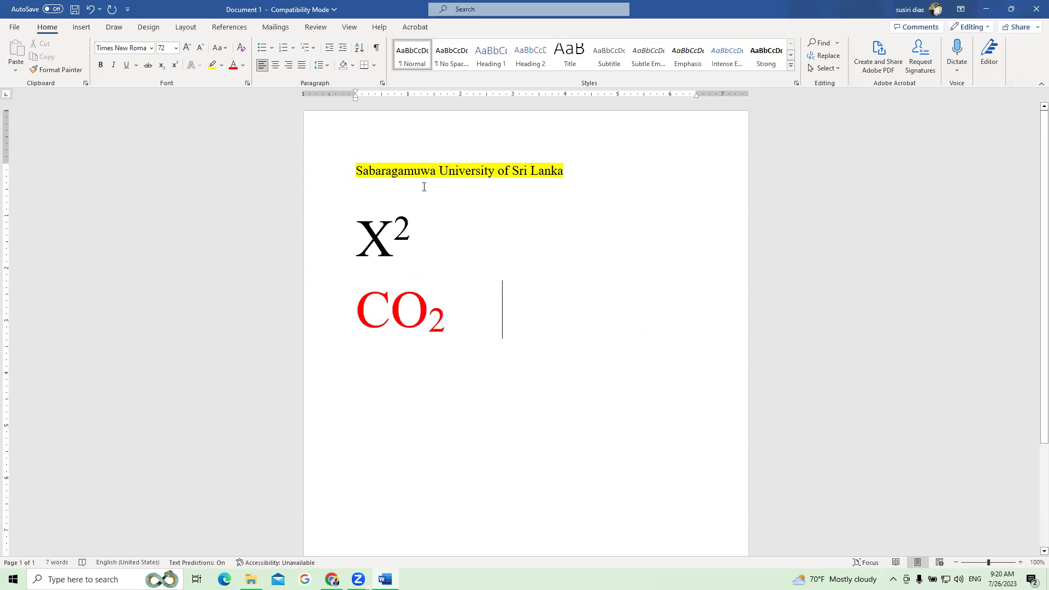
{"action": "triple_click", "coordinate": [431, 167]}
{"action": "left_click_drag", "start_coordinate": [389, 322], "coordinate": [437, 318]}
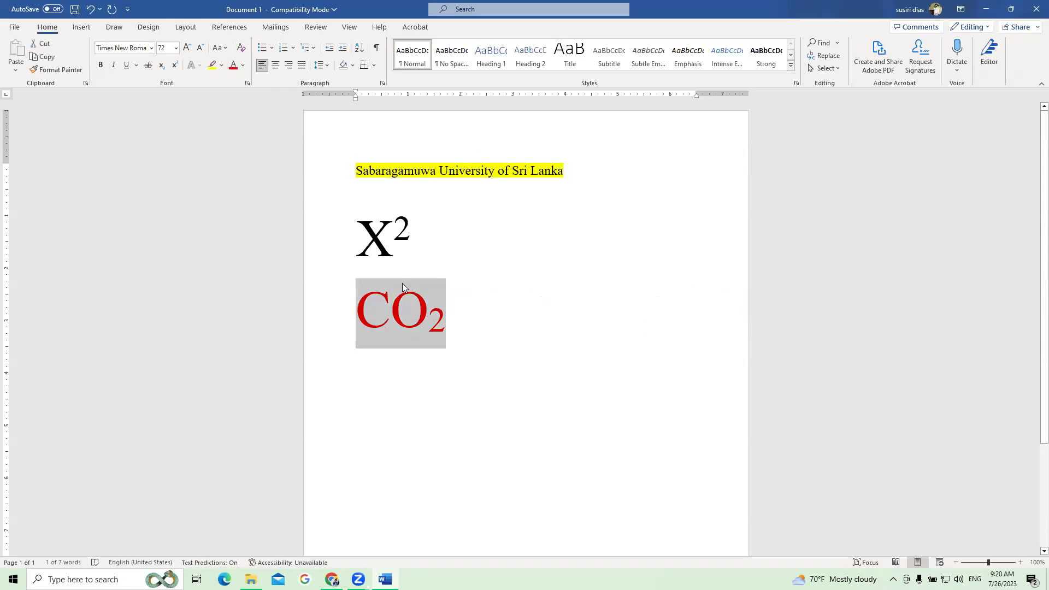
{"action": "left_click", "coordinate": [511, 280]}
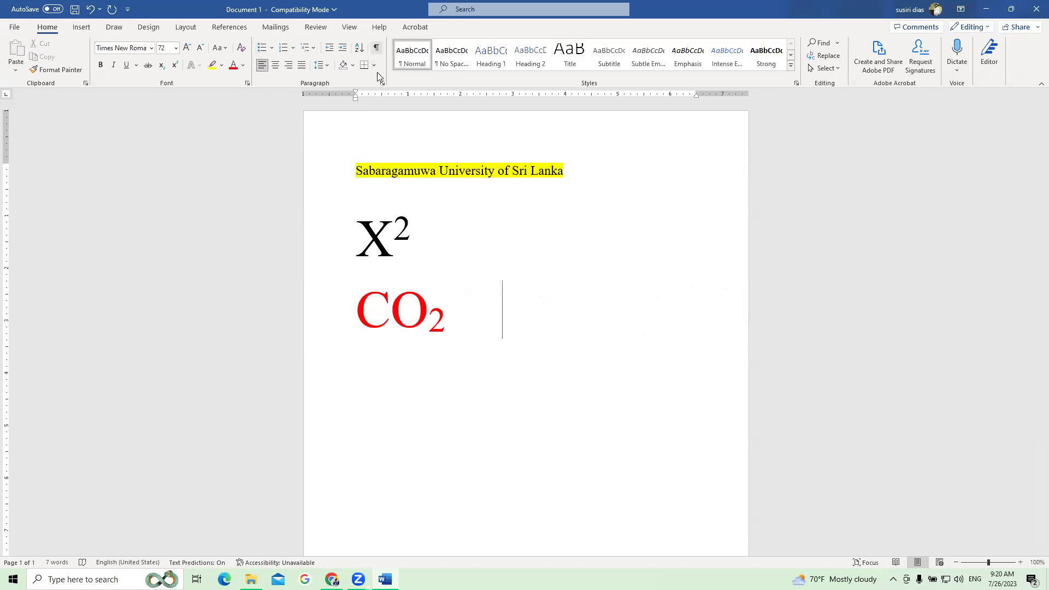
Try justified, centered and left alignment on the CO₂ line, ending centered.
{"action": "left_click_drag", "start_coordinate": [356, 309], "coordinate": [428, 312]}
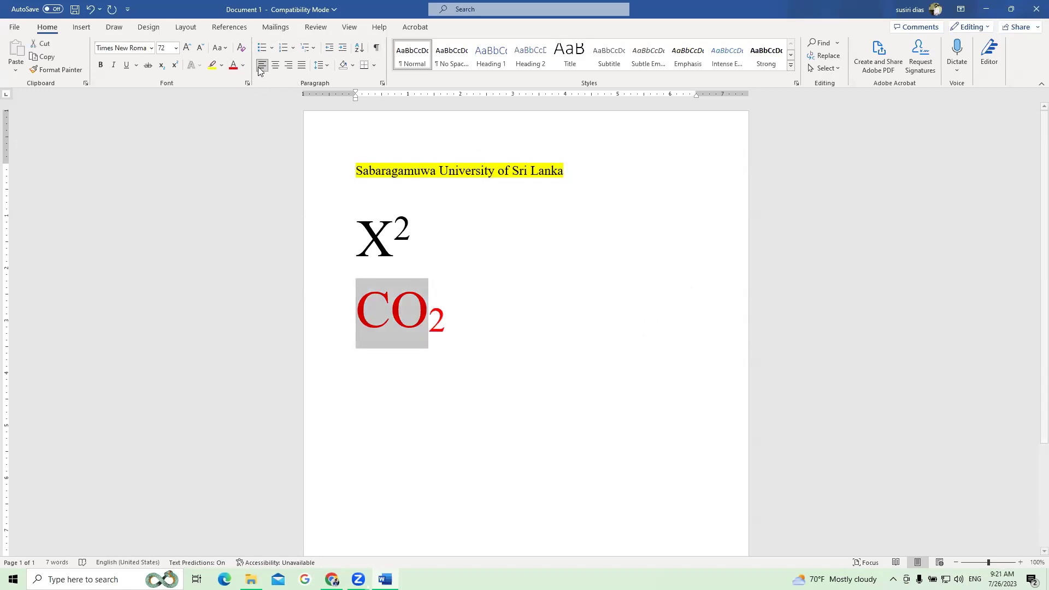
{"action": "left_click", "coordinate": [440, 310]}
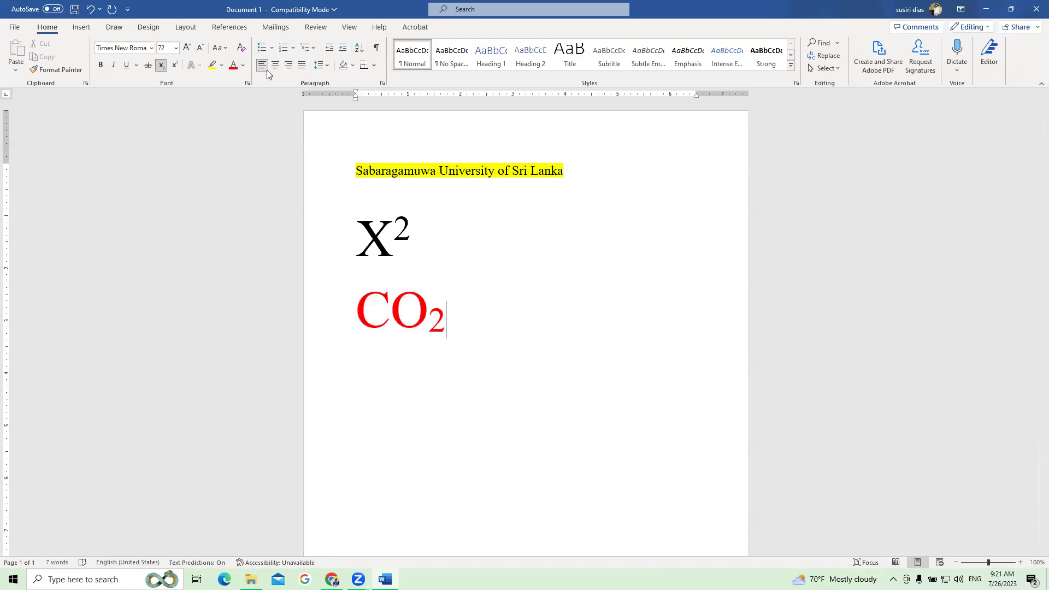
{"action": "left_click", "coordinate": [301, 65]}
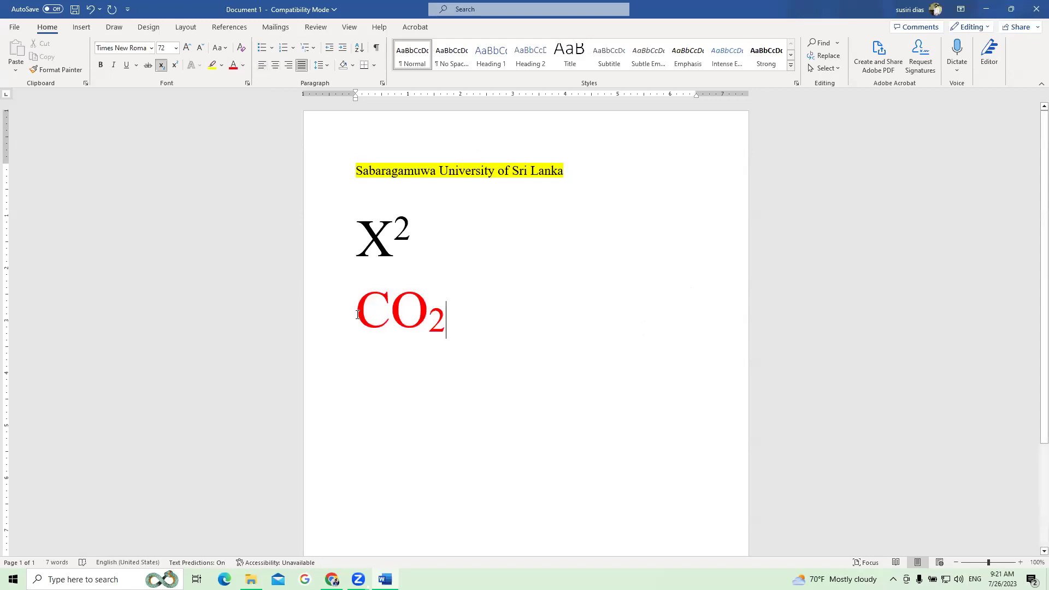
{"action": "left_click_drag", "start_coordinate": [357, 315], "coordinate": [451, 316]}
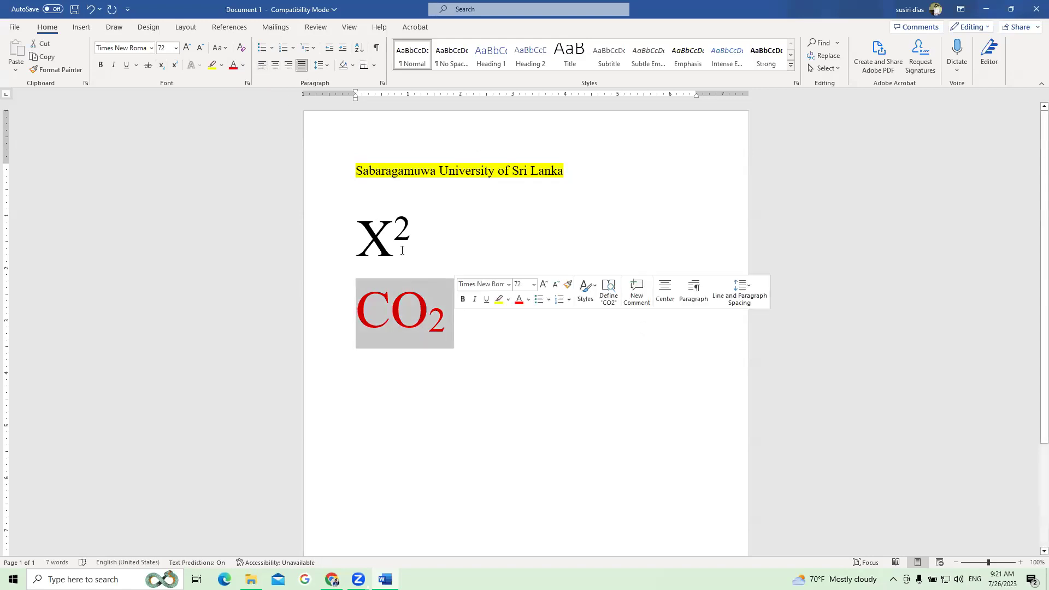
{"action": "left_click", "coordinate": [274, 66]}
{"action": "left_click", "coordinate": [262, 66]}
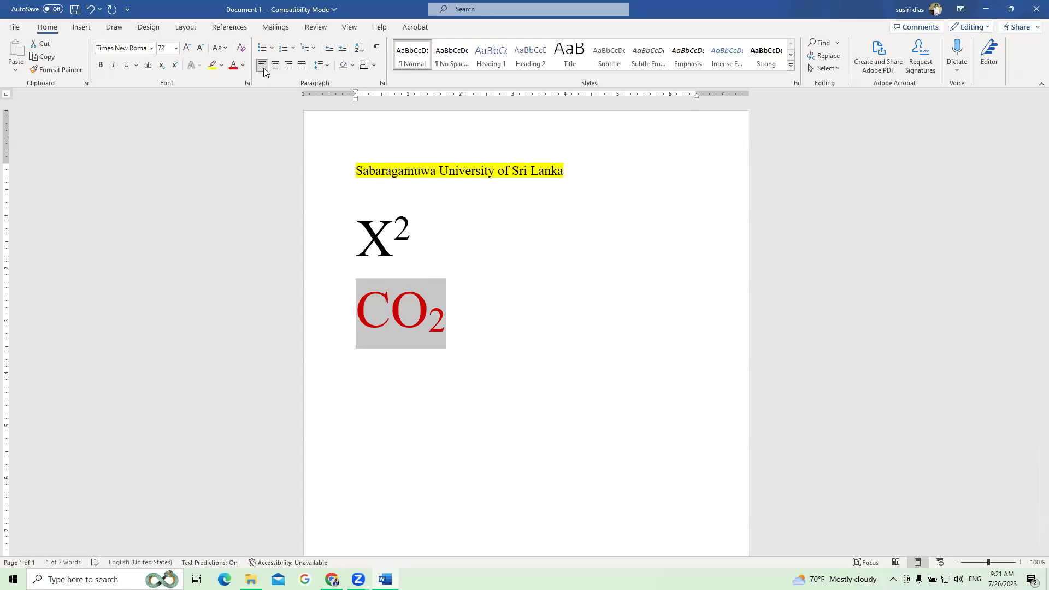
{"action": "key", "text": "Right"}
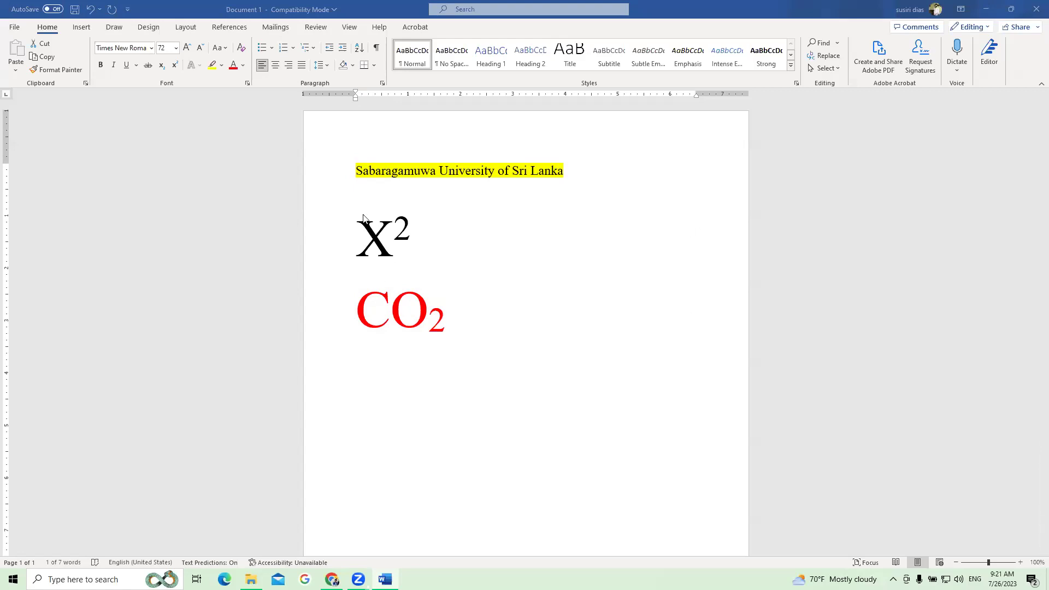
{"action": "double_click", "coordinate": [384, 332]}
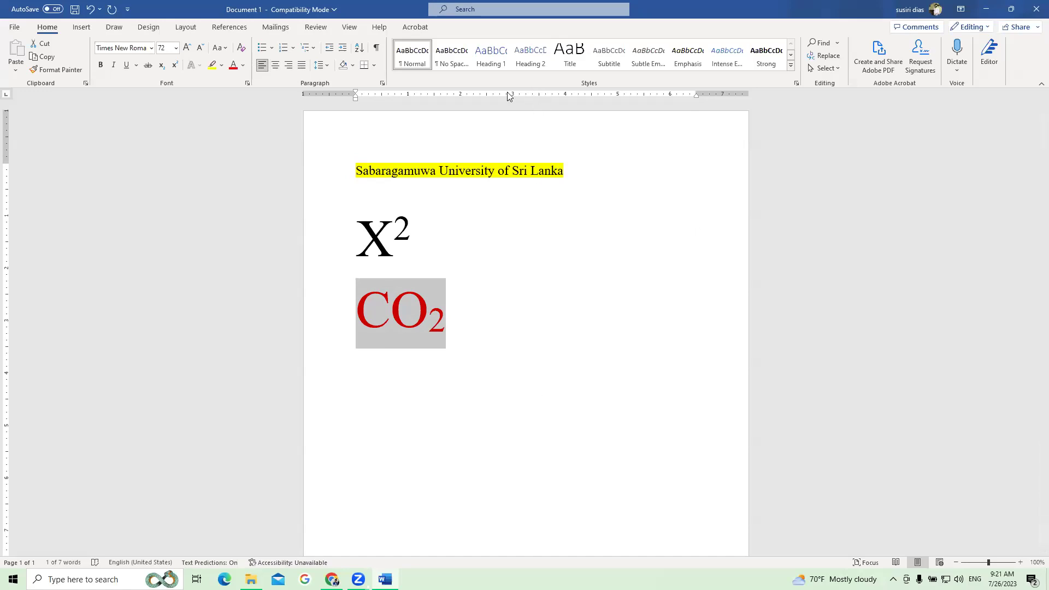
{"action": "left_click", "coordinate": [275, 65]}
{"action": "left_click", "coordinate": [490, 314]}
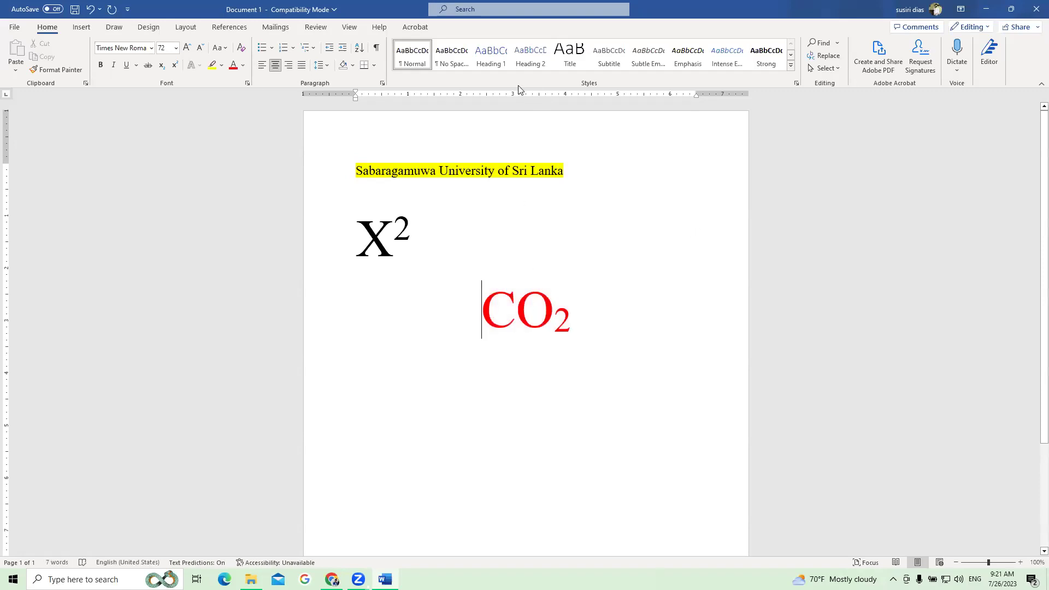
Align the whole CO₂ paragraph against the right margin.
{"action": "left_click_drag", "start_coordinate": [482, 311], "coordinate": [562, 305]}
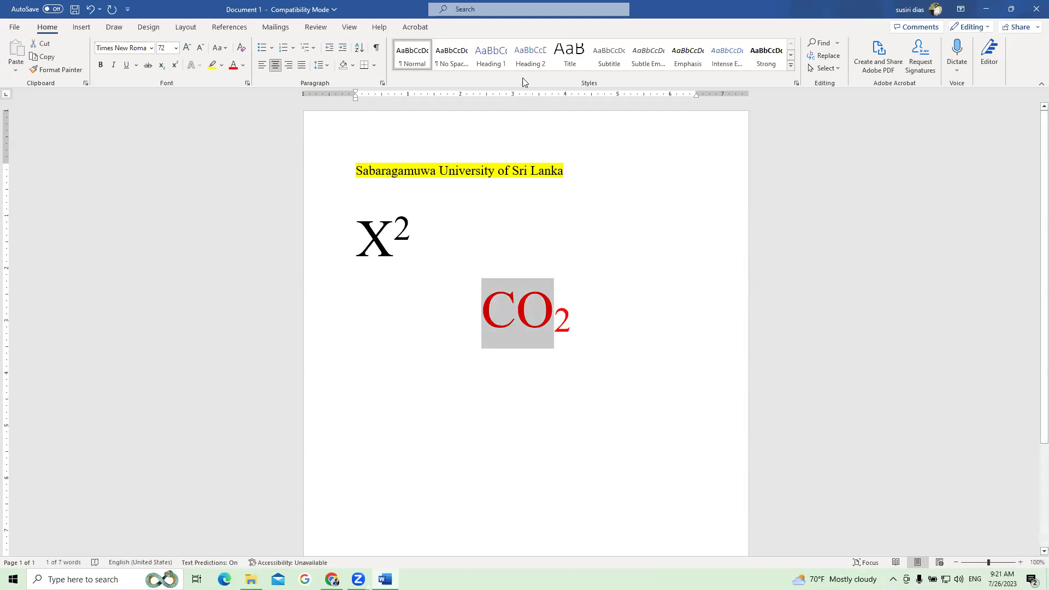
{"action": "left_click", "coordinate": [791, 385]}
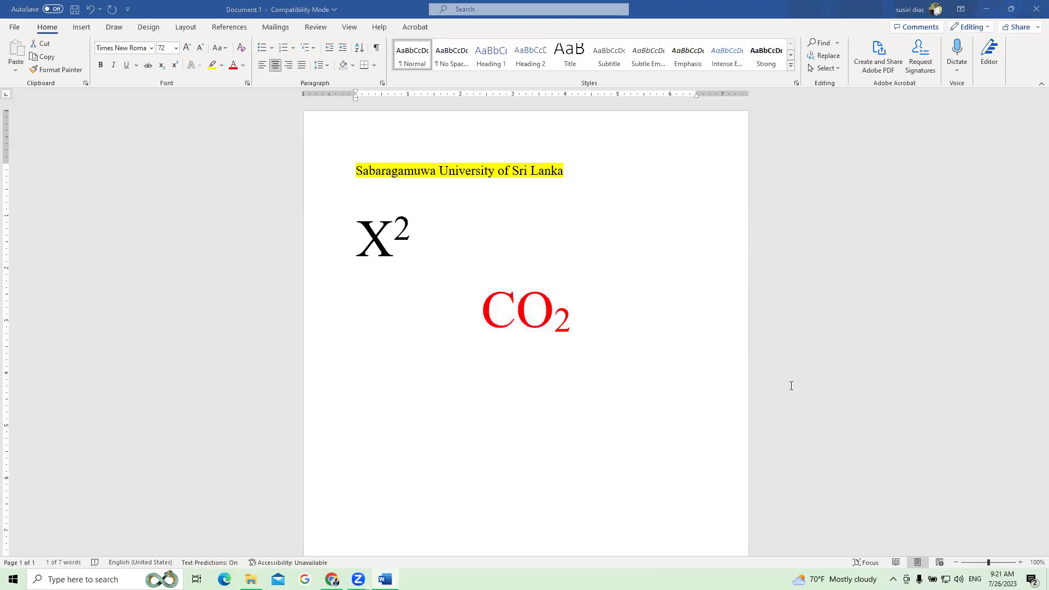
{"action": "triple_click", "coordinate": [507, 298]}
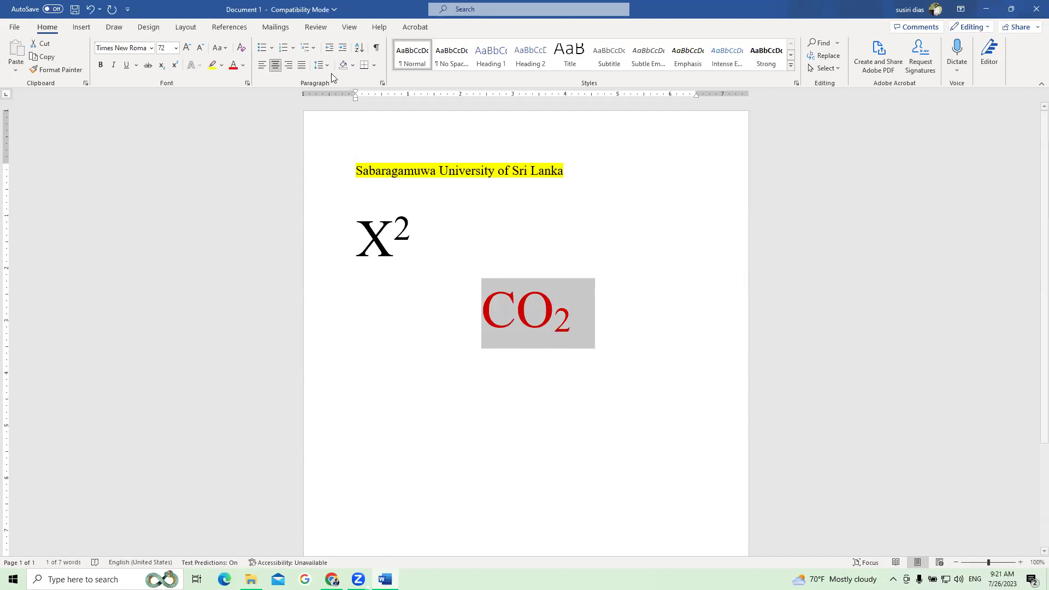
{"action": "left_click", "coordinate": [289, 64]}
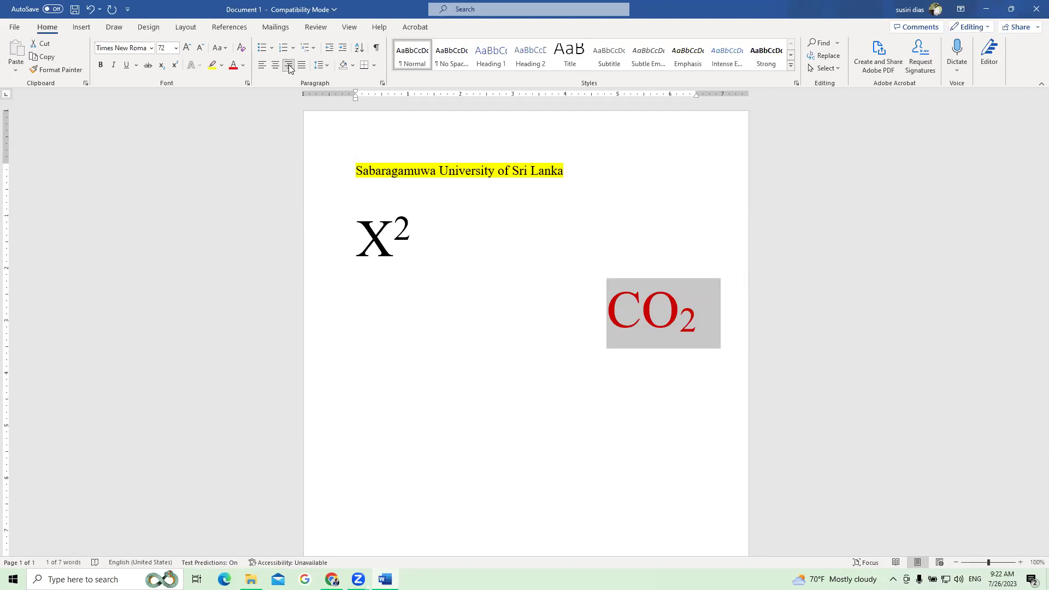
{"action": "left_click", "coordinate": [707, 317]}
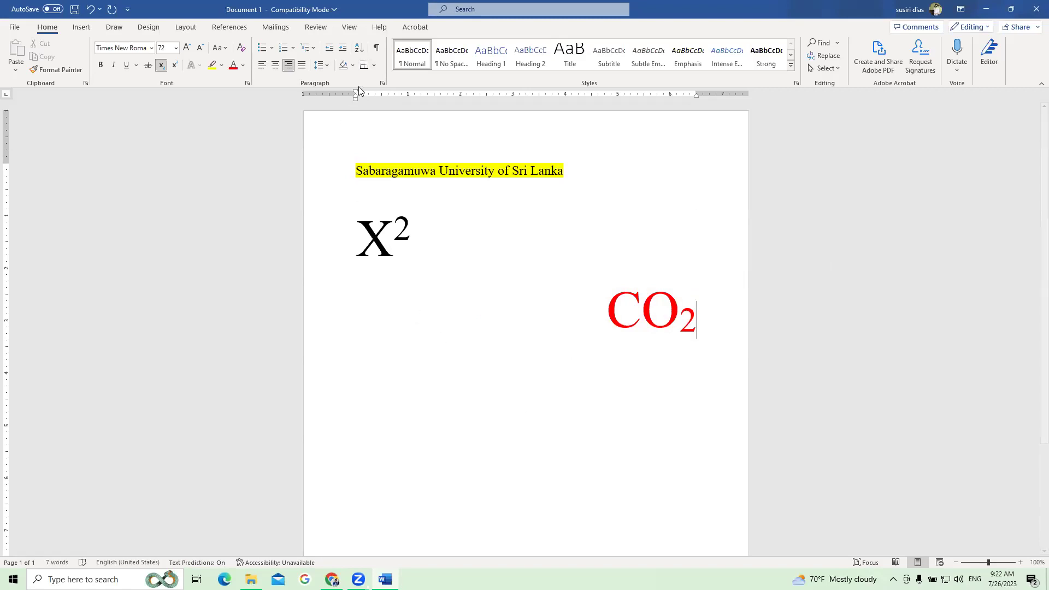
Center the Sabaragamuwa University title line.
{"action": "left_click", "coordinate": [431, 171]}
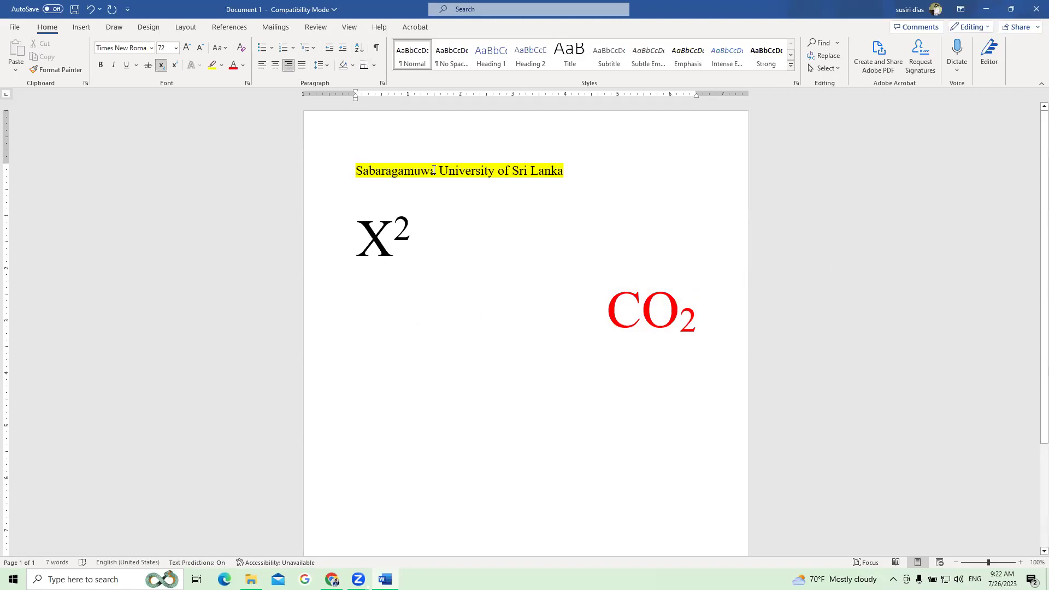
{"action": "left_click", "coordinate": [275, 65]}
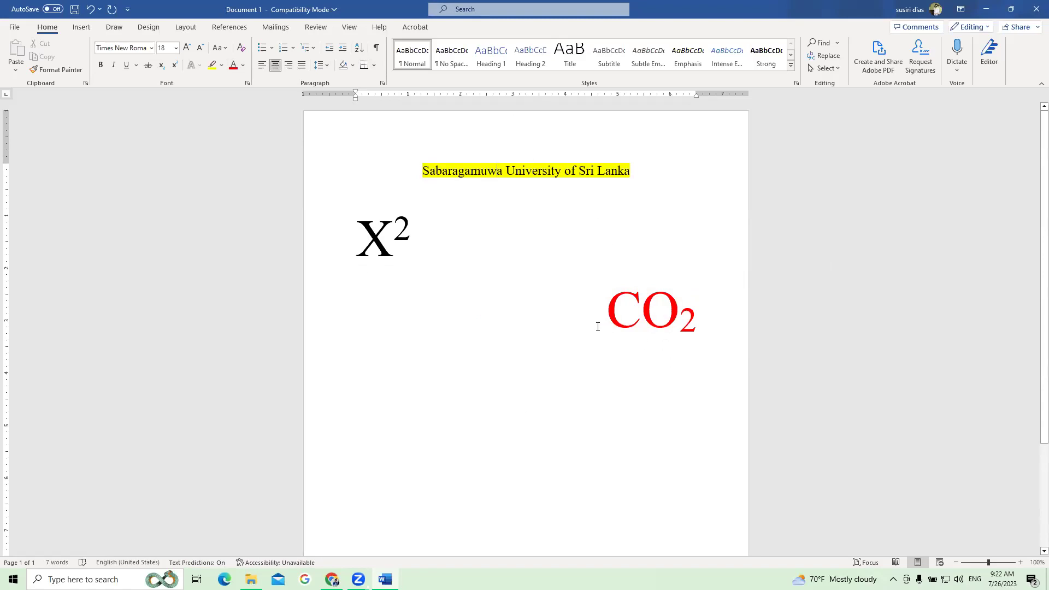
{"action": "left_click", "coordinate": [680, 311]}
{"action": "left_click", "coordinate": [527, 171]}
{"action": "left_click", "coordinate": [401, 236]}
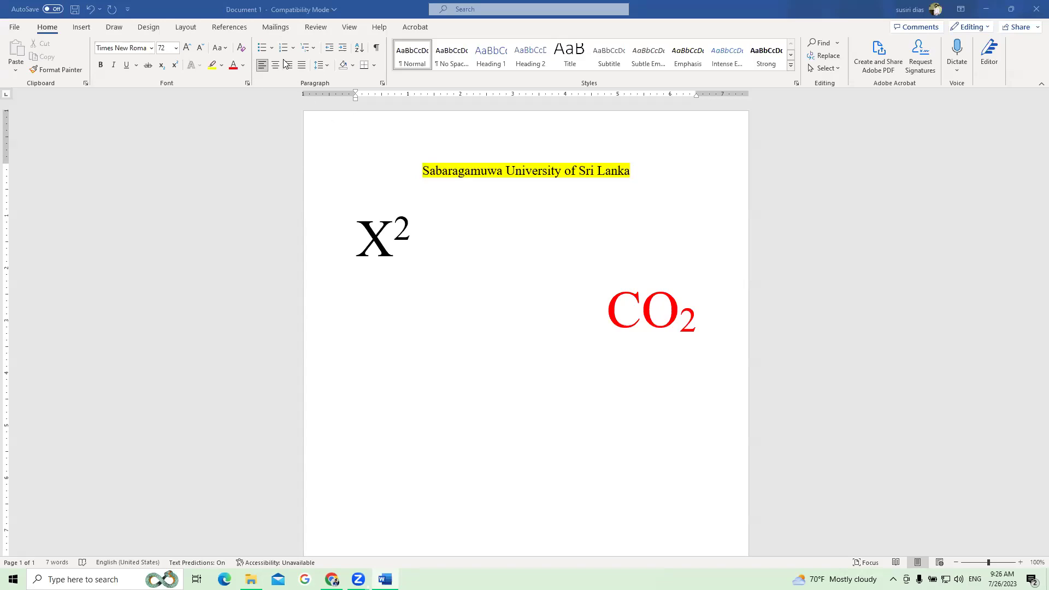
{"action": "left_click", "coordinate": [706, 333]}
{"action": "key", "text": "Return"}
{"action": "key", "text": "ctrl+e"}
{"action": "key", "text": "ctrl+l"}
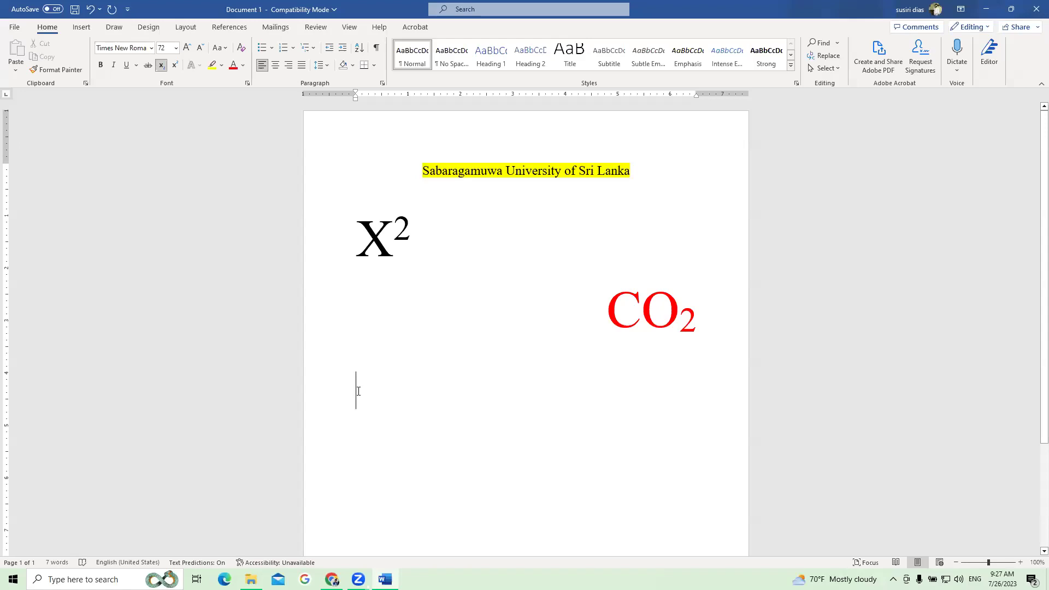
Start an i. ii. iii. numbered list below CO₂ with first item 'Car'.
{"action": "left_click", "coordinate": [294, 50]}
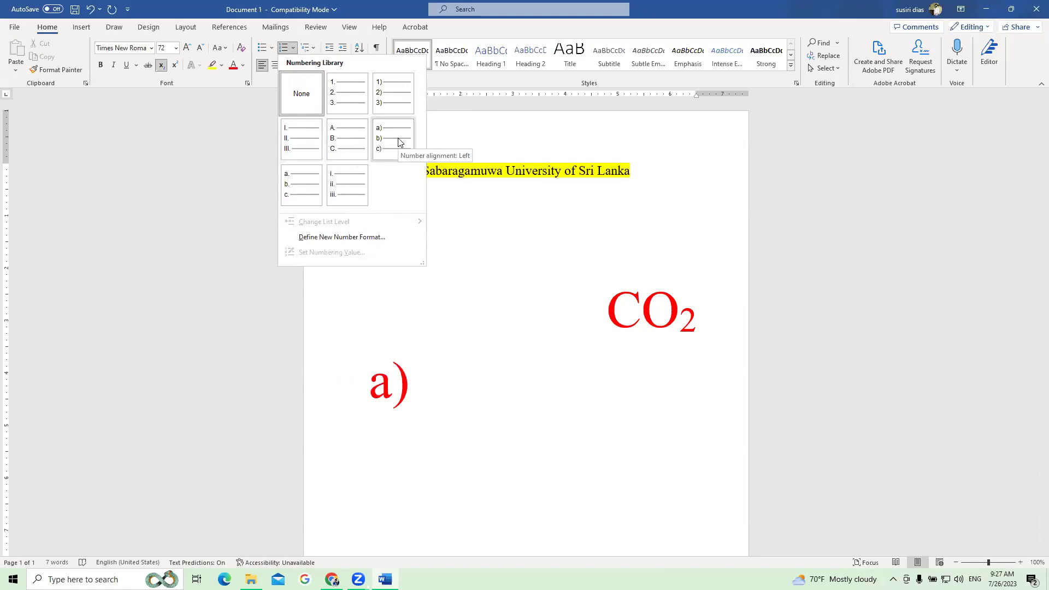
{"action": "left_click", "coordinate": [345, 182]}
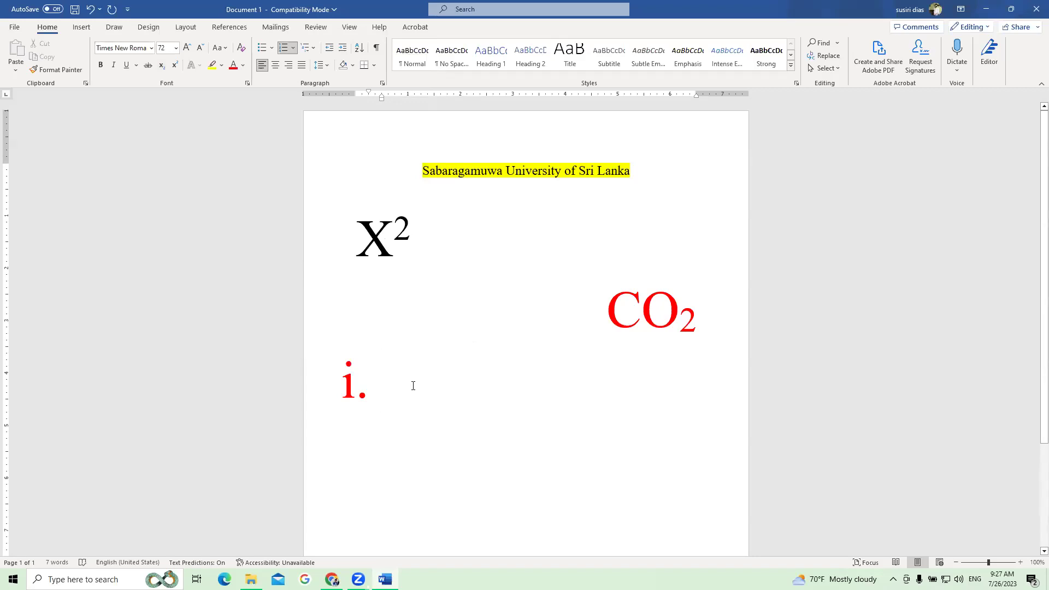
{"action": "type", "text": "Car"}
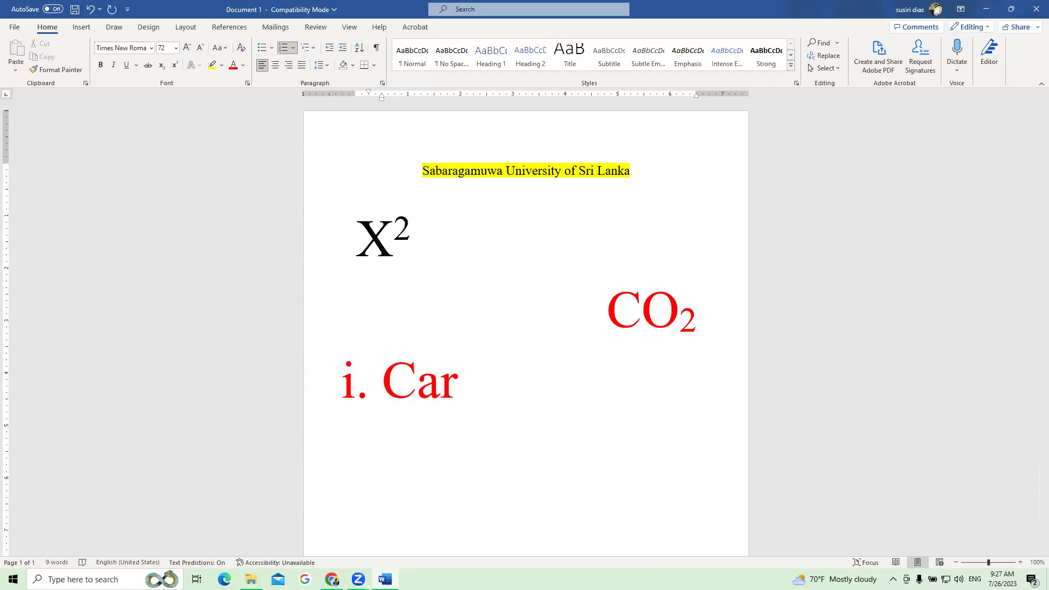
Add 'Fruit' as the second roman-numbered list item.
{"action": "scroll", "coordinate": [402, 425], "scroll_direction": "down", "scroll_amount": 2}
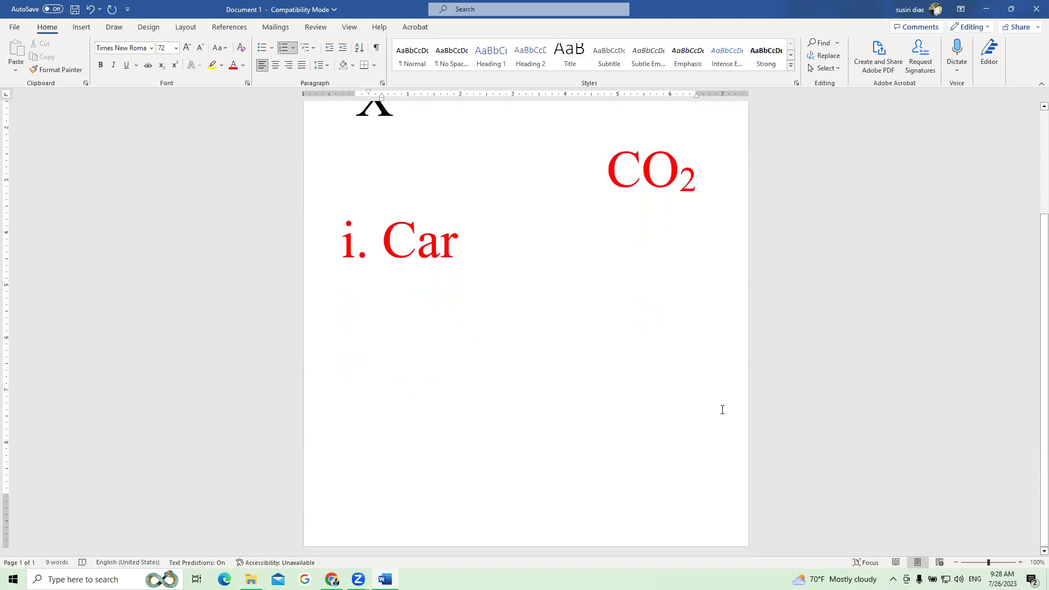
{"action": "key", "text": "Return"}
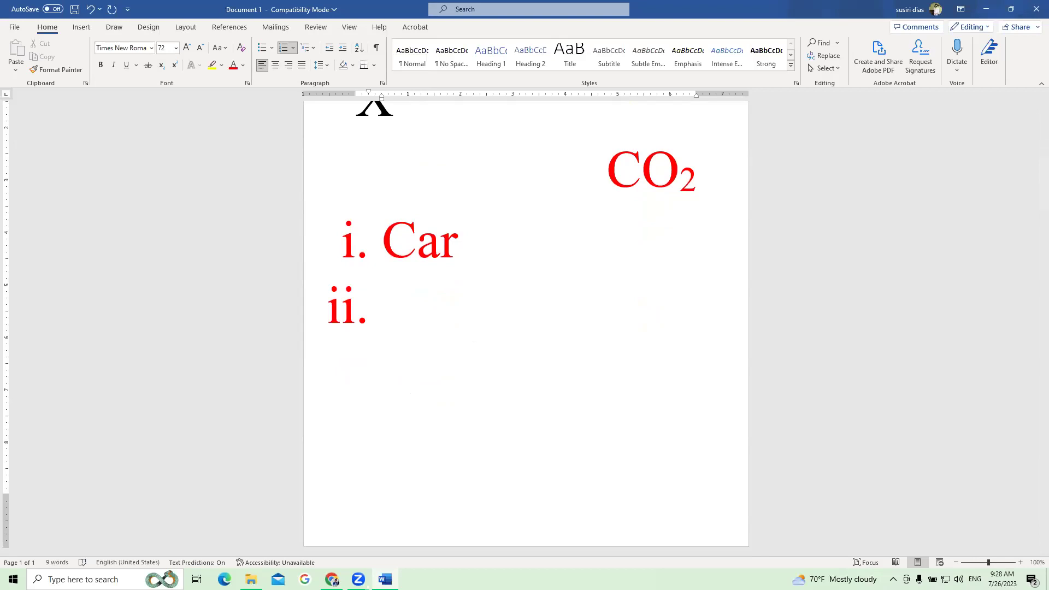
{"action": "type", "text": "fri"}
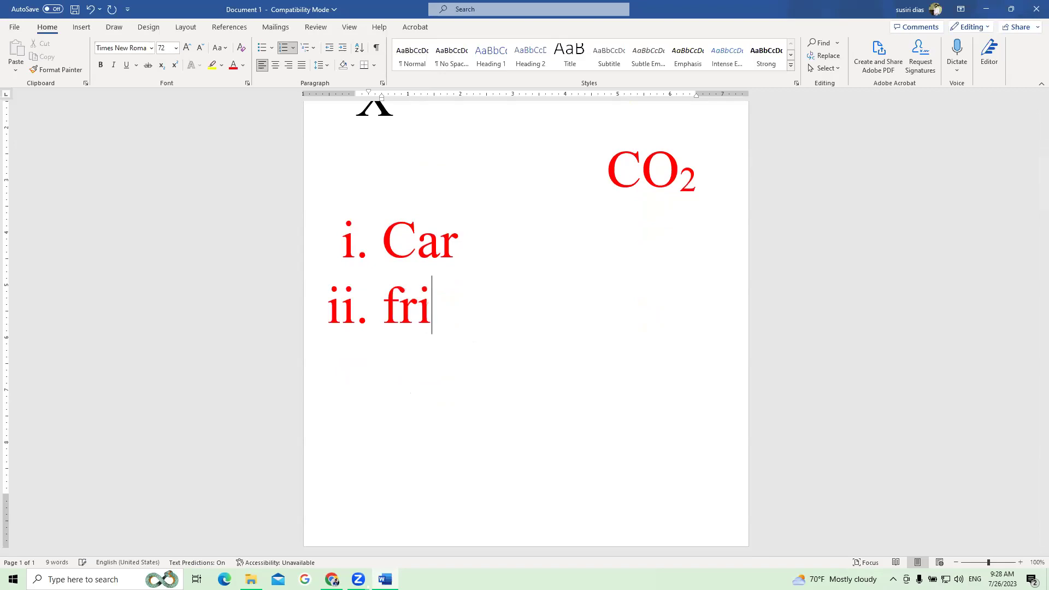
{"action": "key", "text": "BackSpace"}
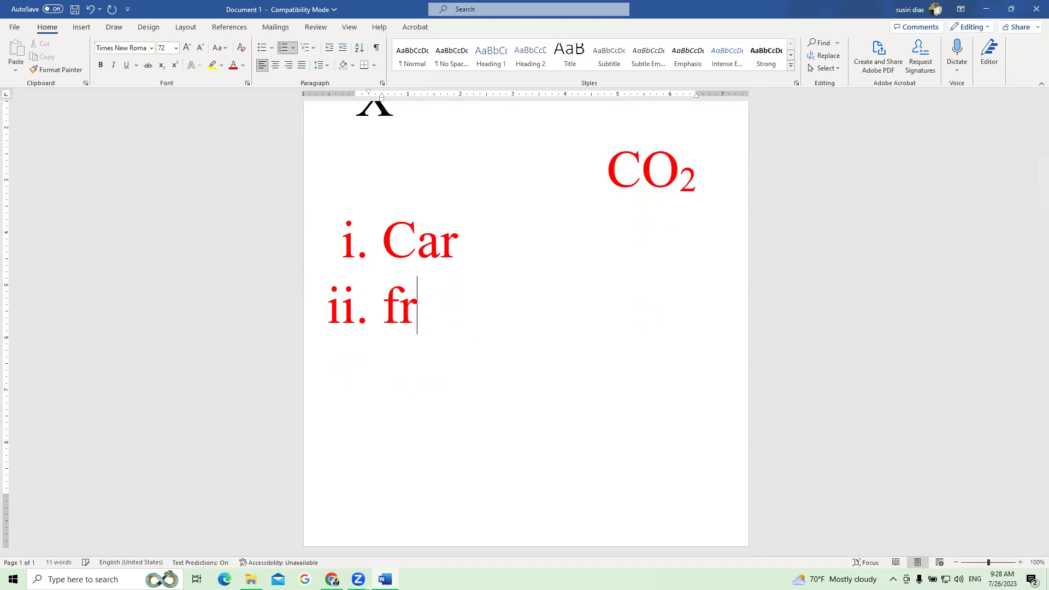
{"action": "type", "text": "uit"}
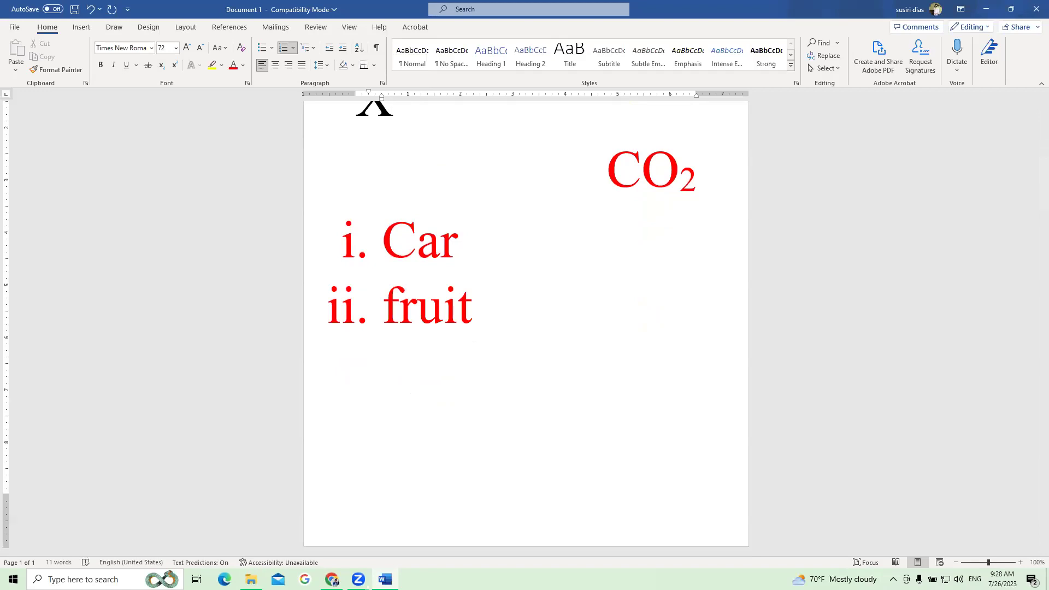
{"action": "key", "text": "Return"}
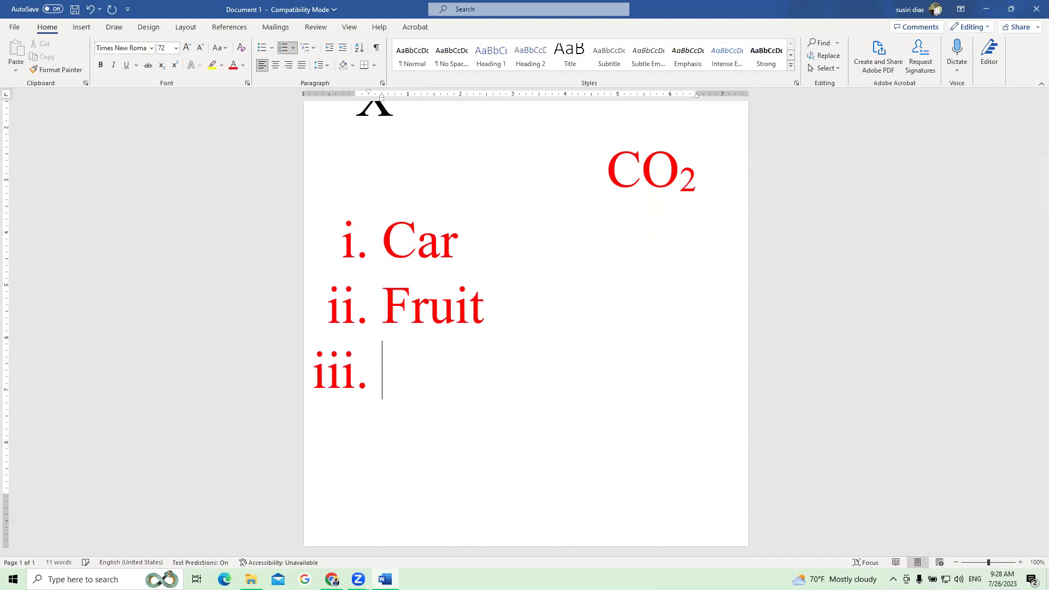
Add list items Awd, Ad, Aw, Awd and Ww, ending on an empty viii item.
{"action": "type", "text": "awd"}
{"action": "key", "text": "Return"}
{"action": "type", "text": "ad"}
{"action": "key", "text": "Return"}
{"action": "type", "text": "aw"}
{"action": "key", "text": "Return"}
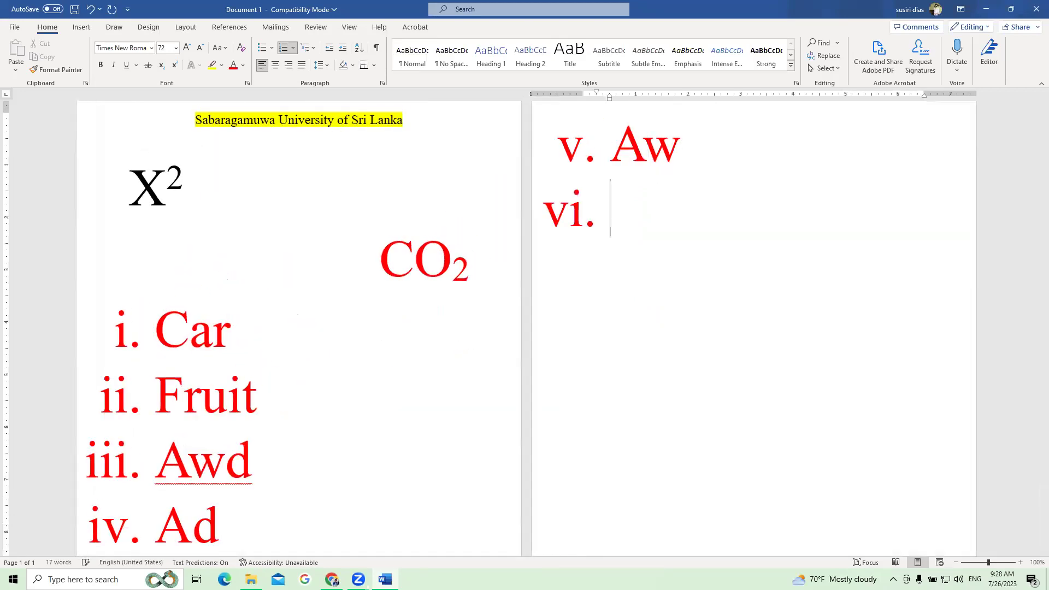
{"action": "type", "text": "awd"}
{"action": "key", "text": "Return"}
{"action": "type", "text": "ww"}
{"action": "key", "text": "Return"}
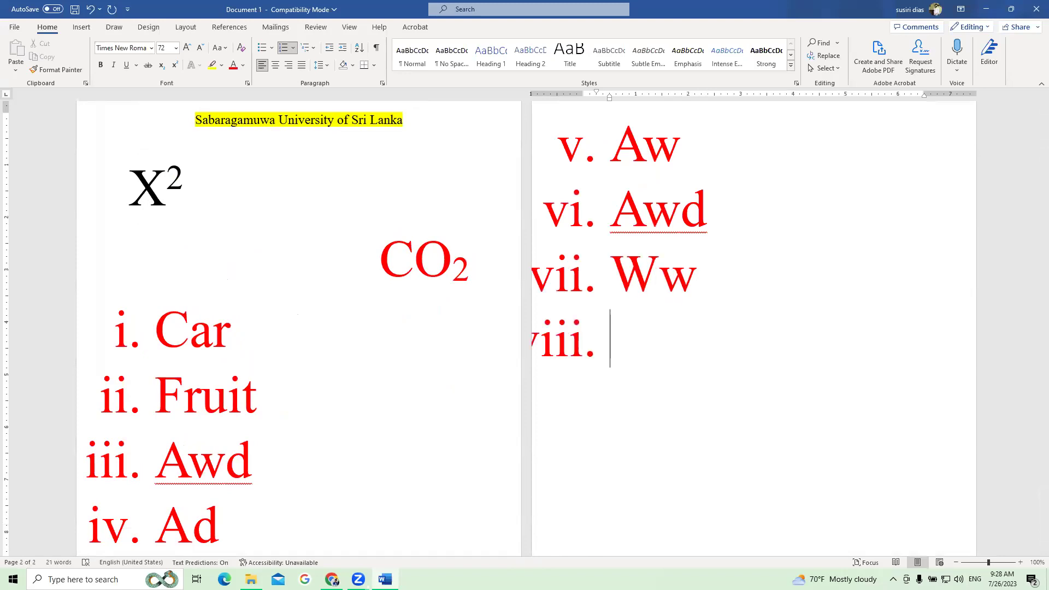
{"action": "key", "text": "ctrl+a"}
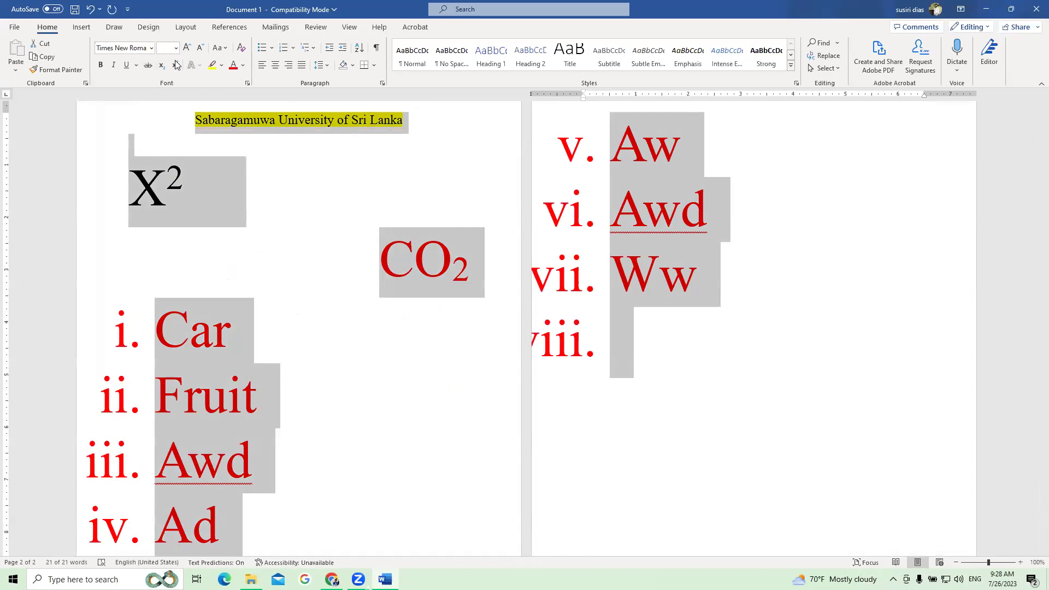
Delete all the roman-numbered list items on both pages.
{"action": "left_click", "coordinate": [355, 270]}
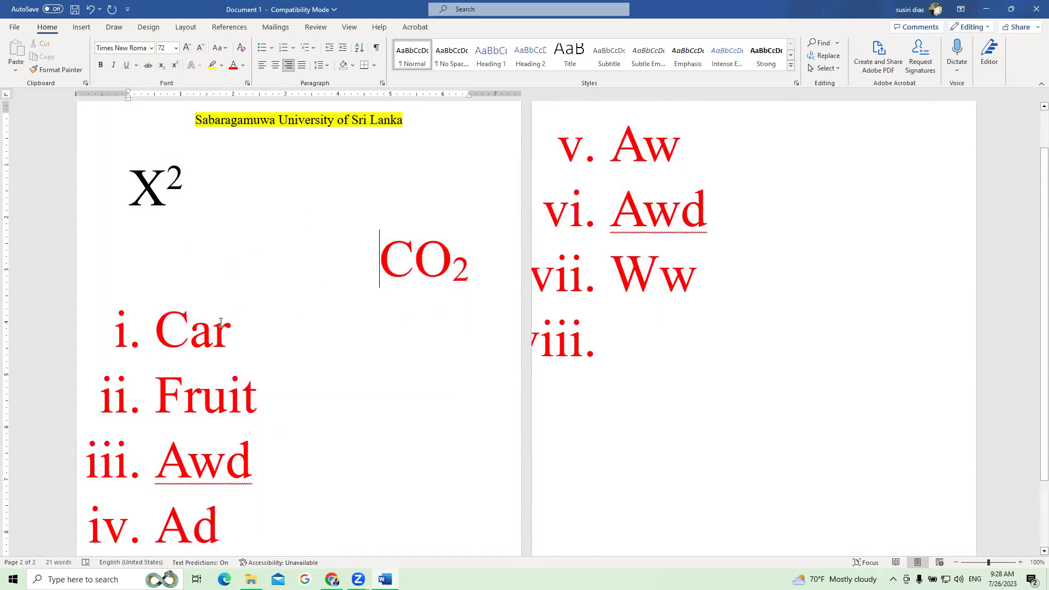
{"action": "left_click_drag", "start_coordinate": [684, 337], "coordinate": [609, 131]}
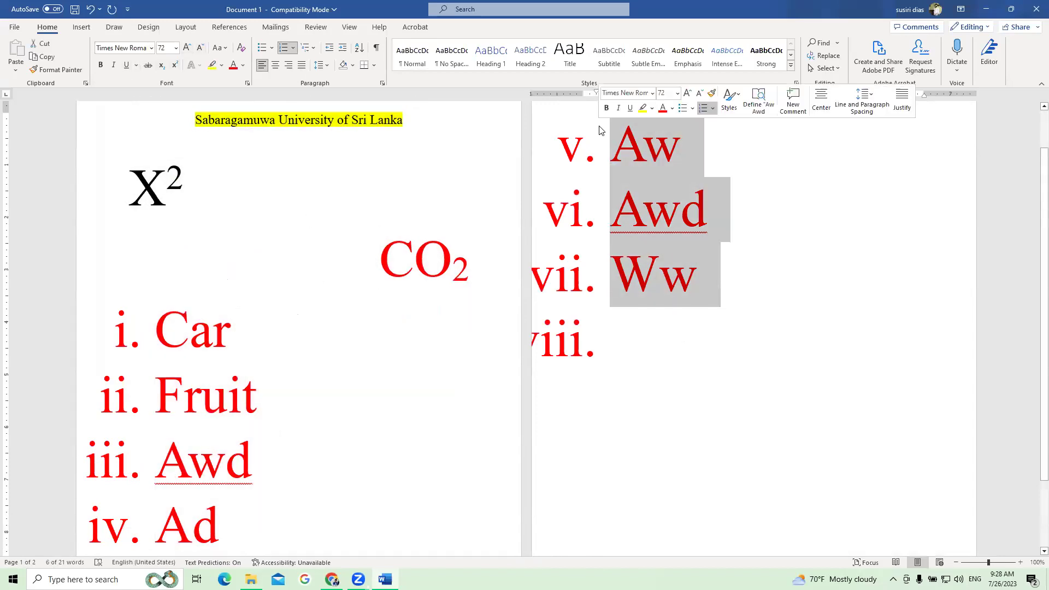
{"action": "key", "text": "BackSpace"}
{"action": "key", "text": "BackSpace"}
{"action": "key", "text": "BackSpace"}
{"action": "key", "text": "BackSpace"}
{"action": "key", "text": "BackSpace"}
{"action": "key", "text": "BackSpace"}
{"action": "key", "text": "BackSpace"}
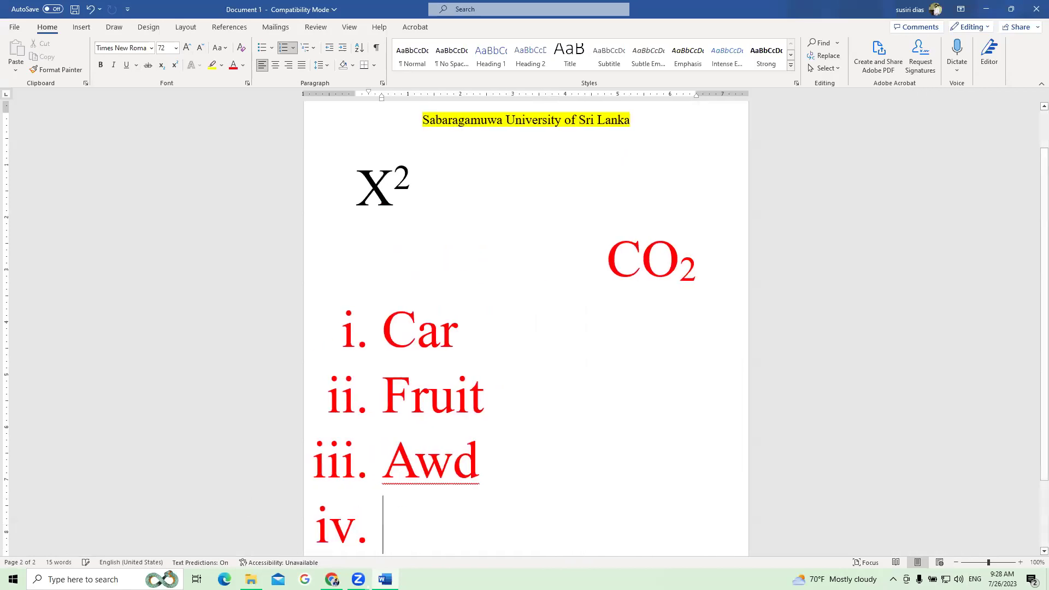
{"action": "left_click_drag", "start_coordinate": [417, 504], "coordinate": [349, 322]}
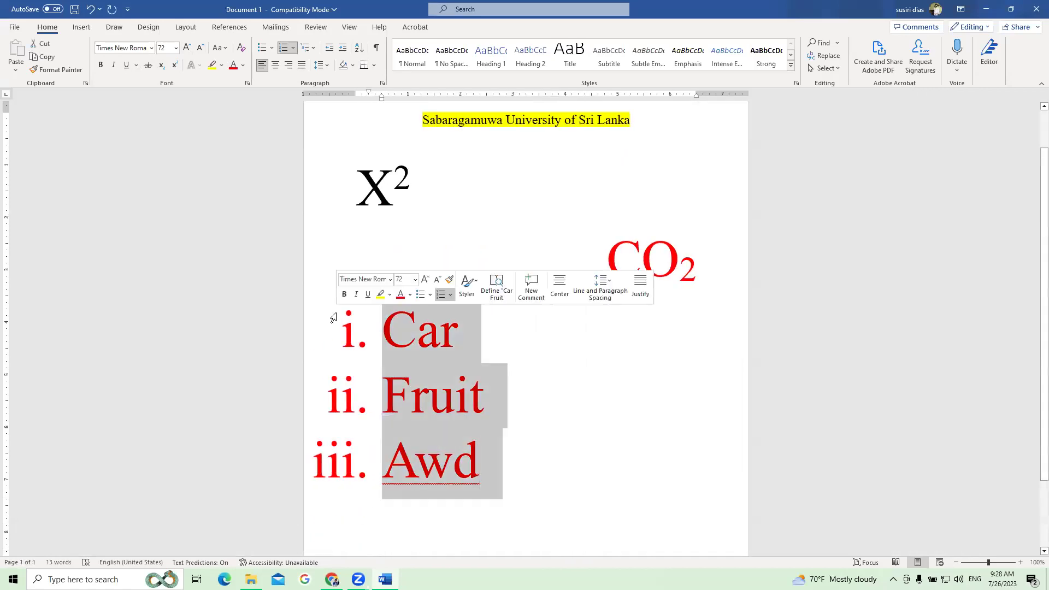
{"action": "key", "text": "BackSpace"}
{"action": "key", "text": "BackSpace"}
Shrink the font size twice and switch the line to A. B. C. numbering.
{"action": "left_click", "coordinate": [200, 49]}
{"action": "left_click", "coordinate": [200, 50]}
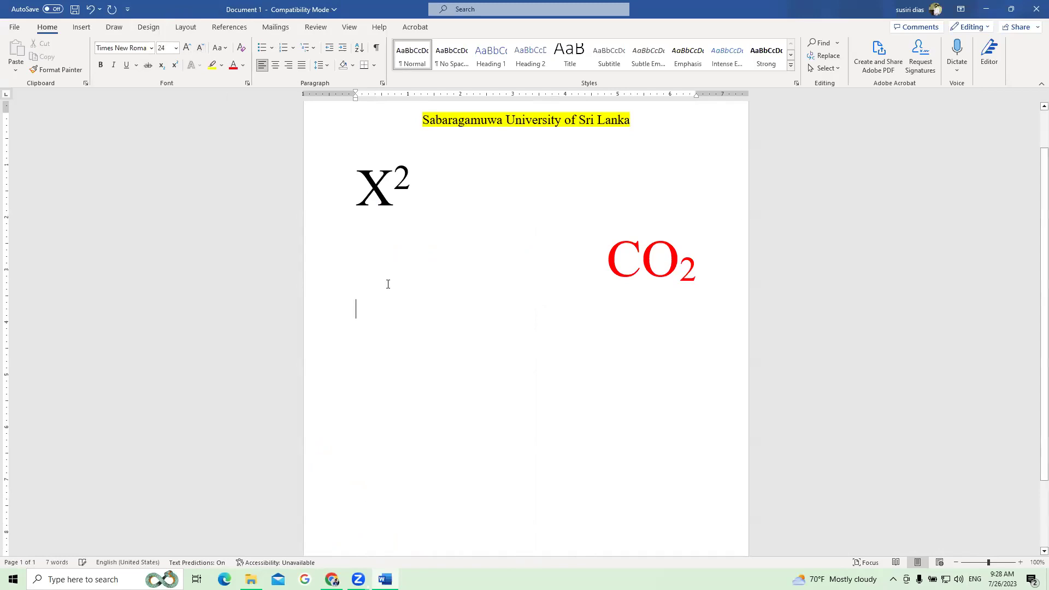
{"action": "left_click", "coordinate": [294, 51]}
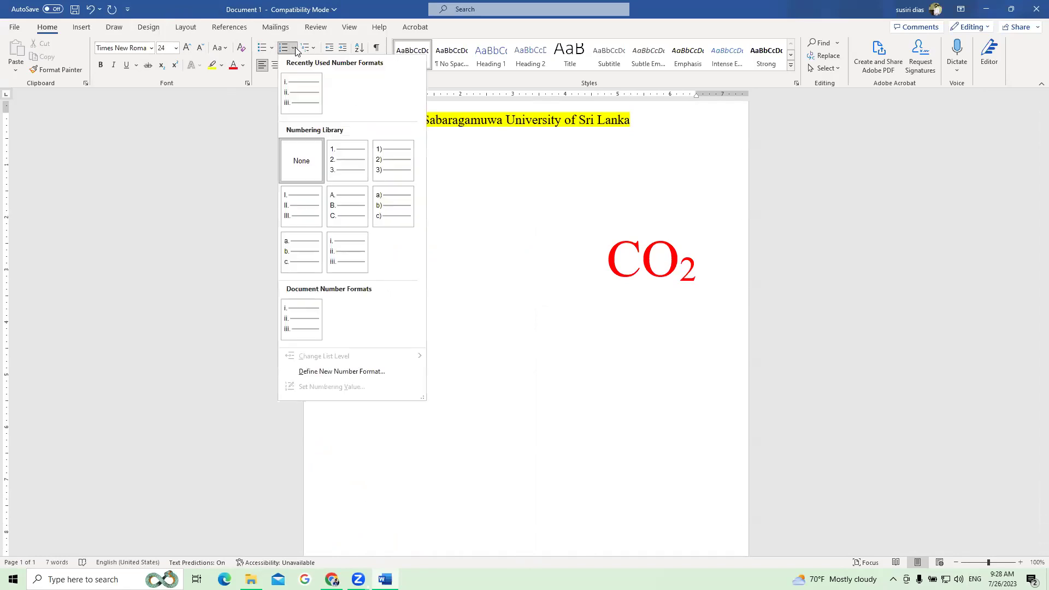
{"action": "left_click", "coordinate": [342, 213]}
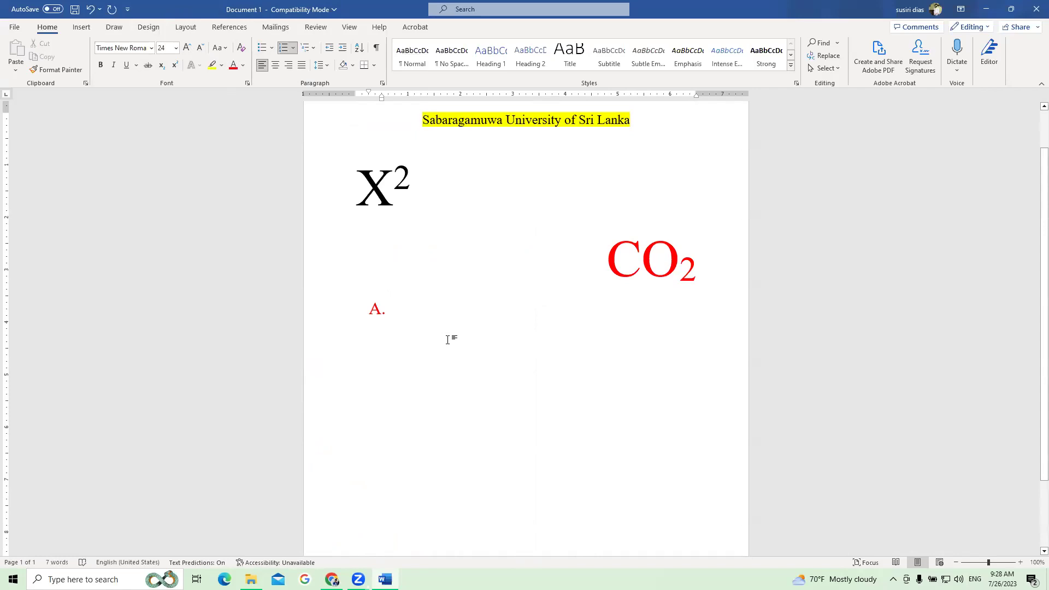
Enter Student 1, Student 2 and Student 3 as items A–C, leaving an empty D.
{"action": "type", "text": "student1"}
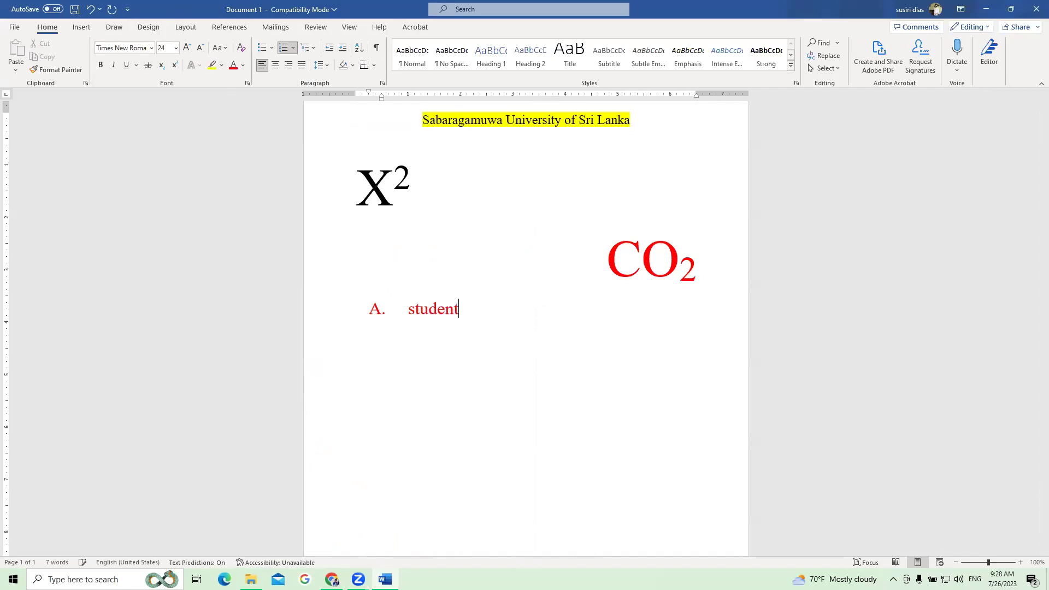
{"action": "key", "text": "BackSpace"}
{"action": "type", "text": "1"}
{"action": "key", "text": "Return"}
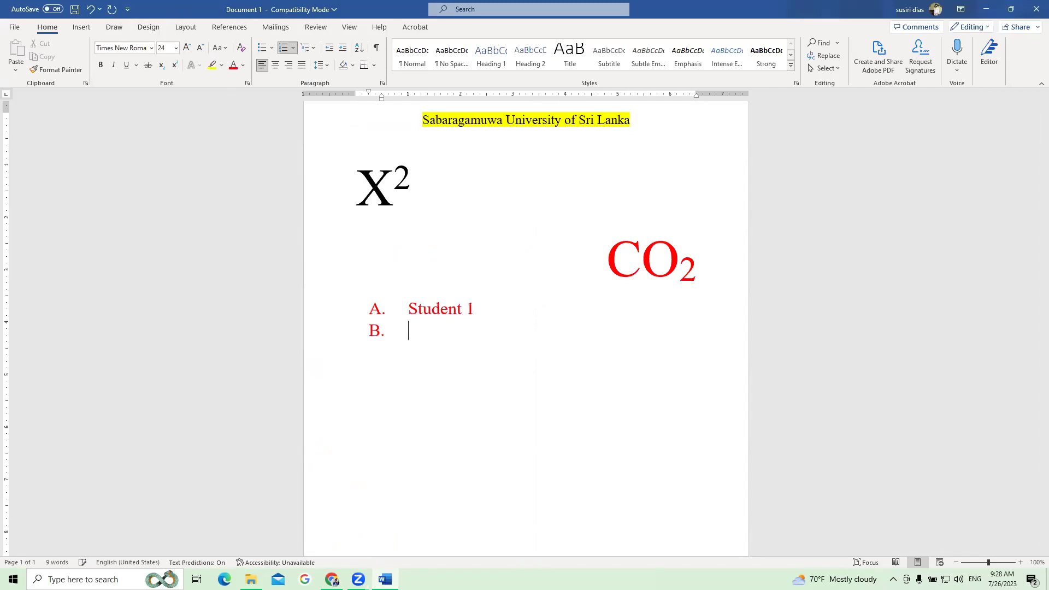
{"action": "type", "text": "student"}
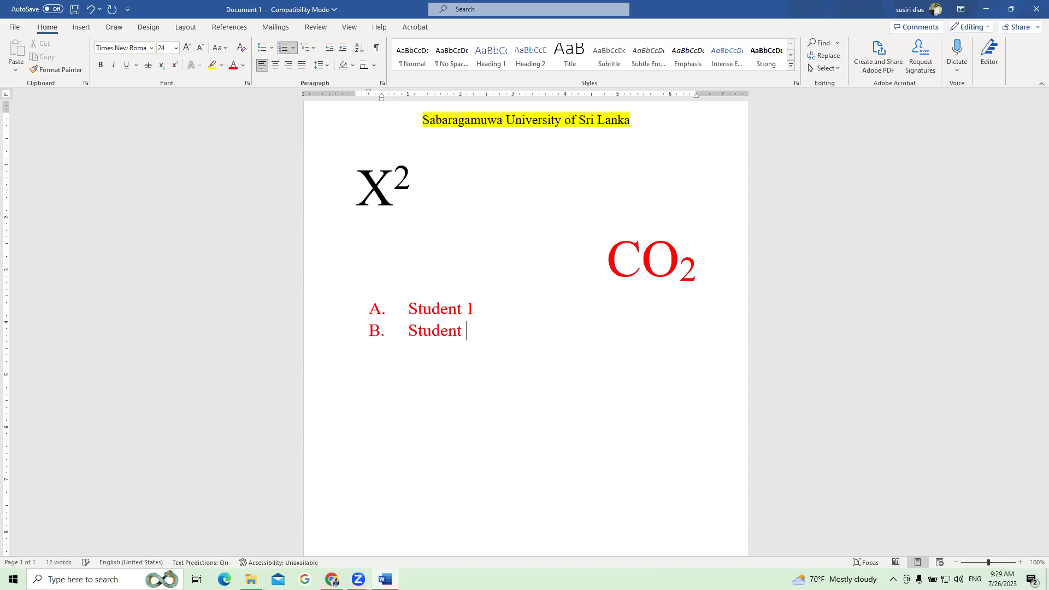
{"action": "type", "text": " 2\\"}
{"action": "key", "text": "Return"}
{"action": "key", "text": "BackSpace"}
{"action": "key", "text": "BackSpace"}
{"action": "key", "text": "BackSpace"}
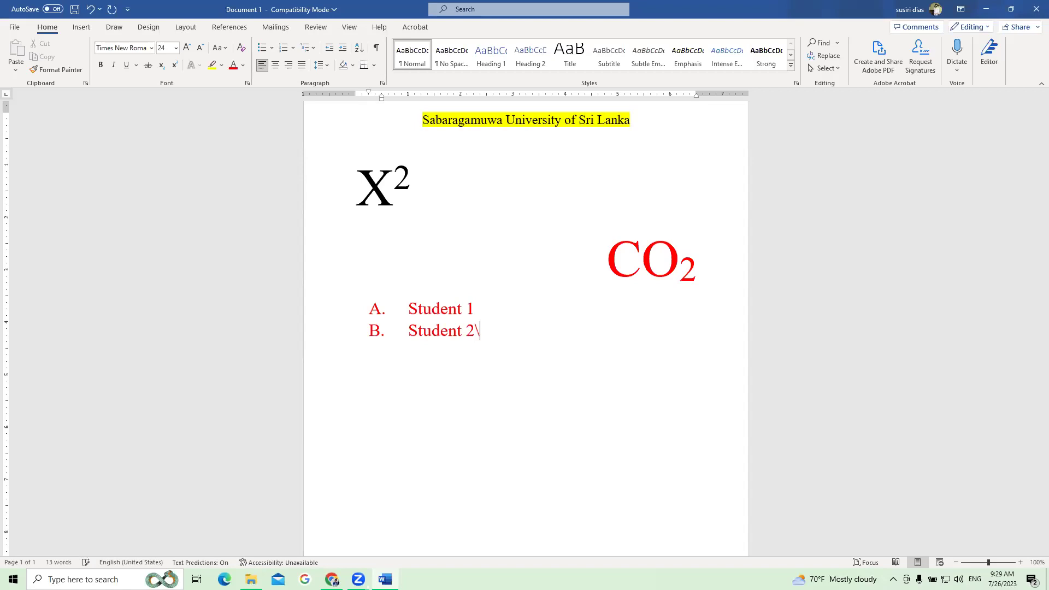
{"action": "key", "text": "Return"}
{"action": "type", "text": "student 3"}
{"action": "key", "text": "Return"}
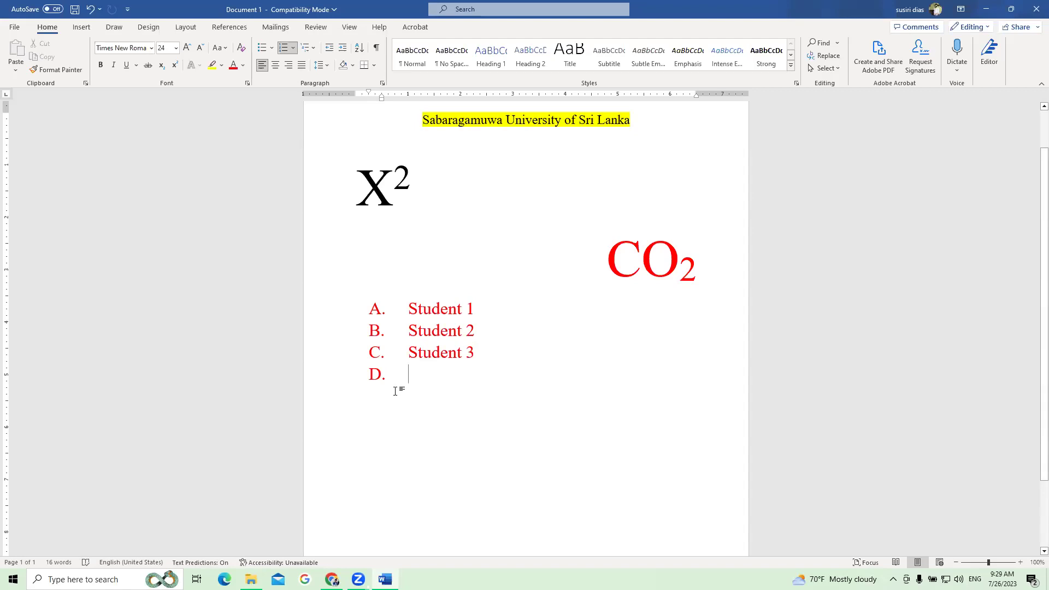
{"action": "left_click_drag", "start_coordinate": [414, 377], "coordinate": [409, 307]}
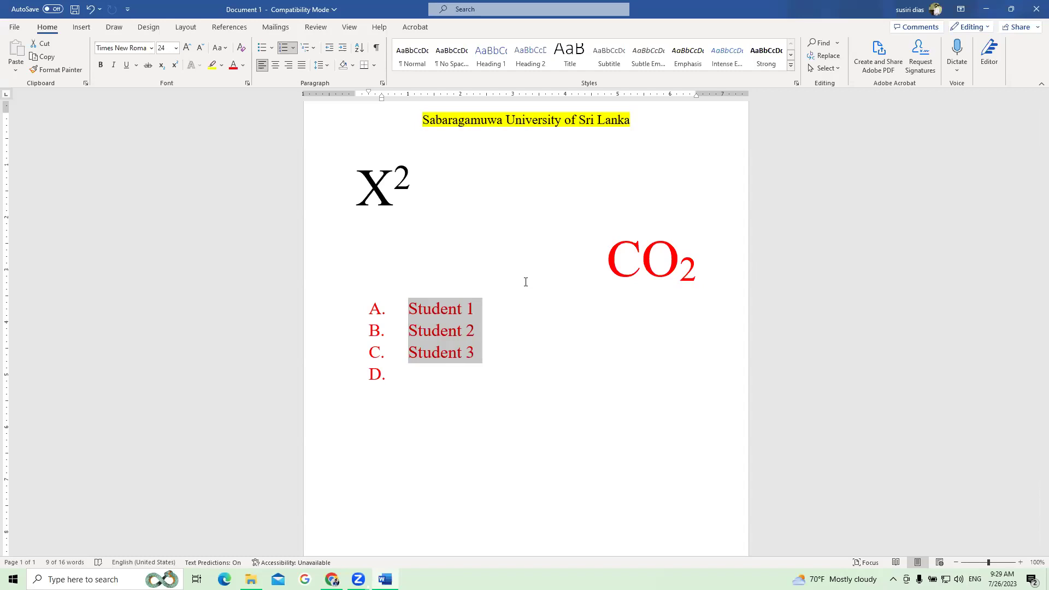
{"action": "left_click", "coordinate": [417, 374]}
{"action": "left_click_drag", "start_coordinate": [425, 374], "coordinate": [409, 309]}
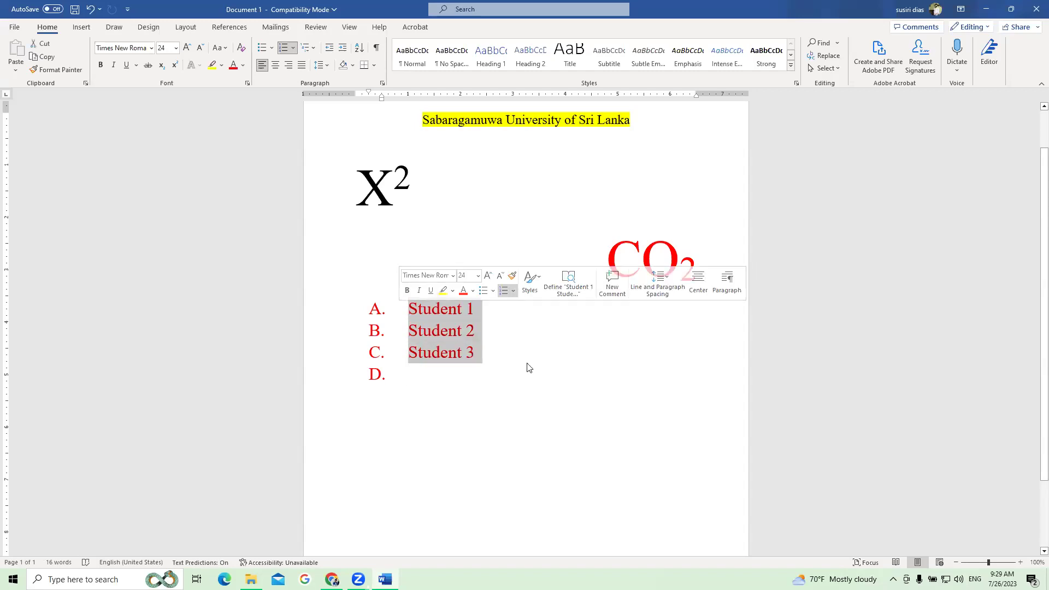
{"action": "left_click", "coordinate": [547, 375]}
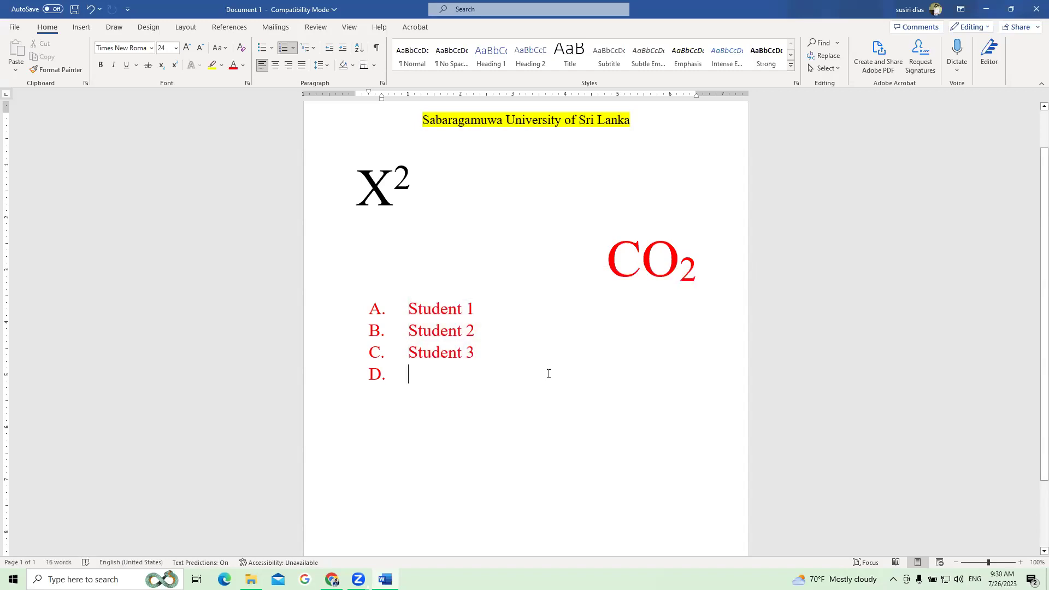
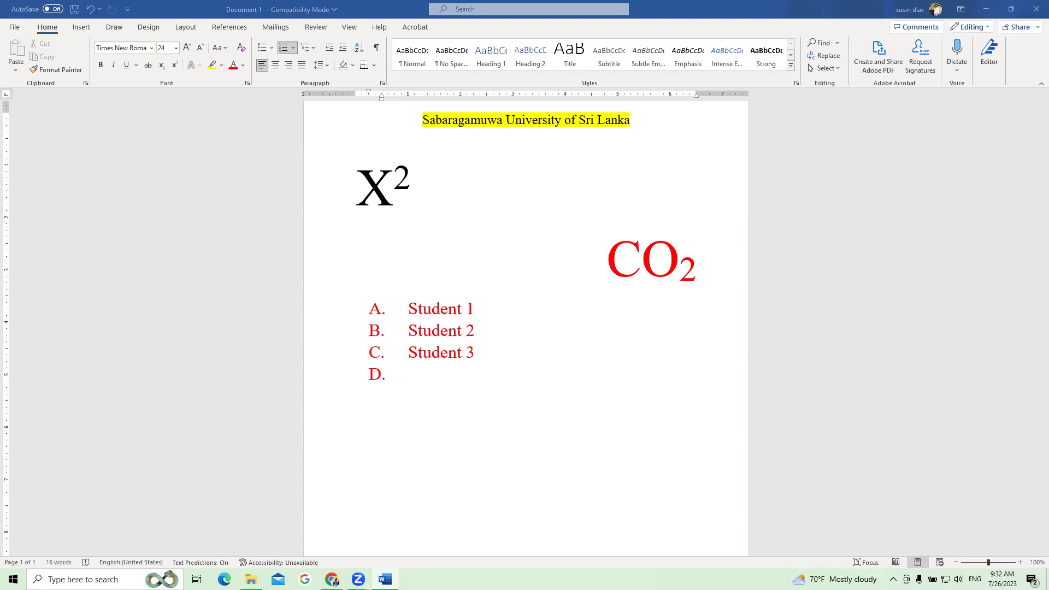
Mute the speakers, then select and delete the lettered Student 1–3 list.
{"action": "left_click", "coordinate": [958, 578]}
{"action": "left_click_drag", "start_coordinate": [939, 553], "coordinate": [889, 553]}
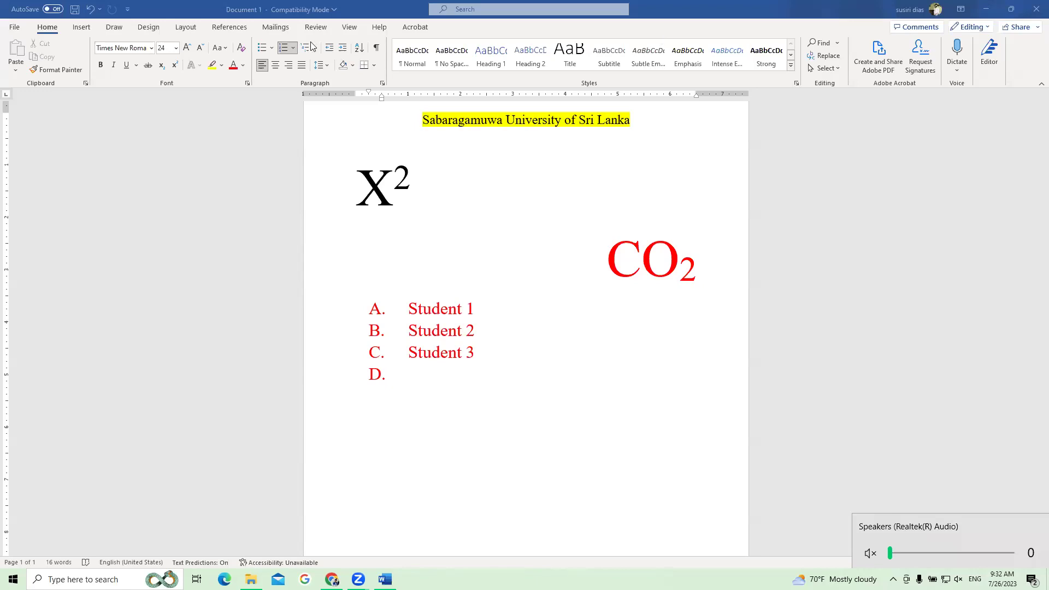
{"action": "left_click_drag", "start_coordinate": [393, 382], "coordinate": [399, 316]}
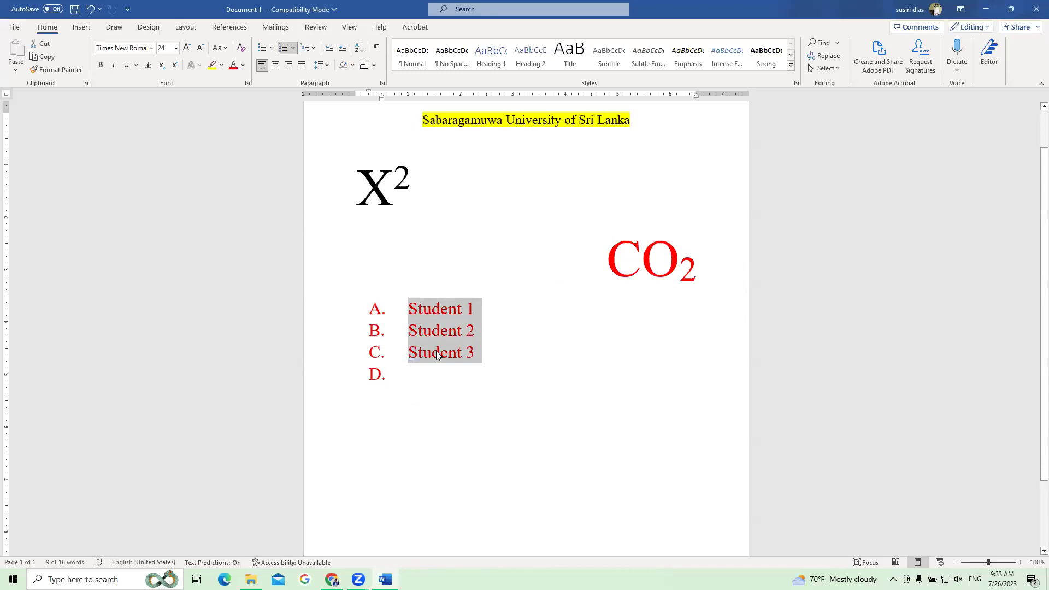
{"action": "key", "text": "BackSpace"}
{"action": "key", "text": "BackSpace"}
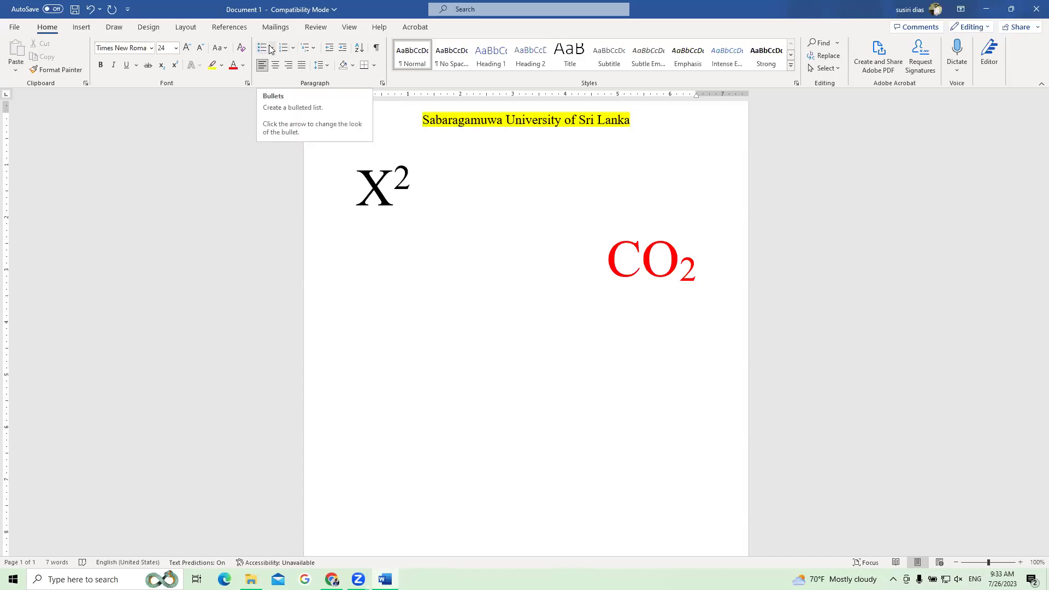
{"action": "left_click", "coordinate": [271, 48]}
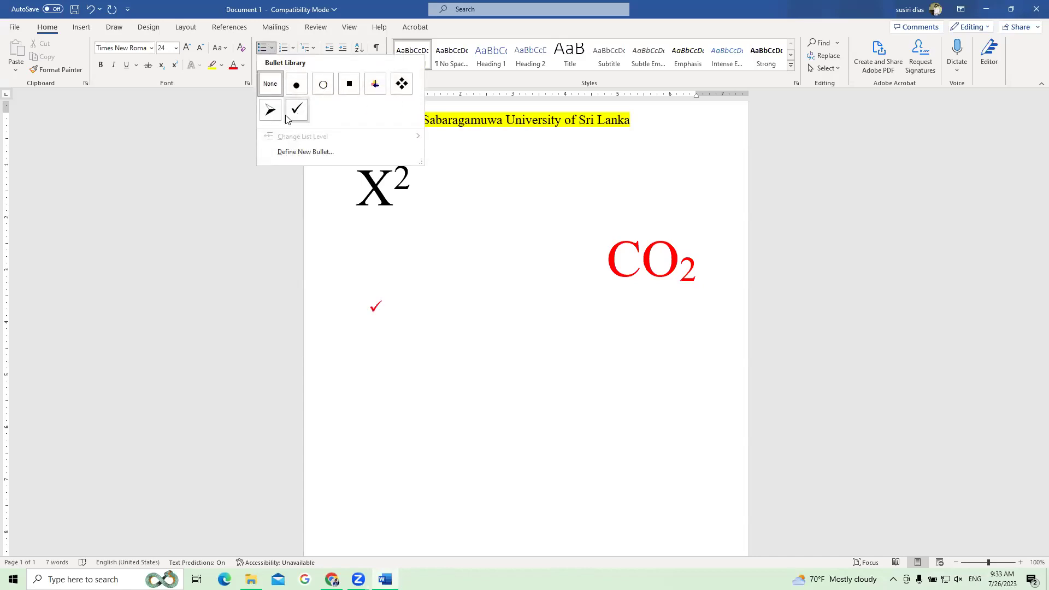
{"action": "left_click", "coordinate": [300, 87]}
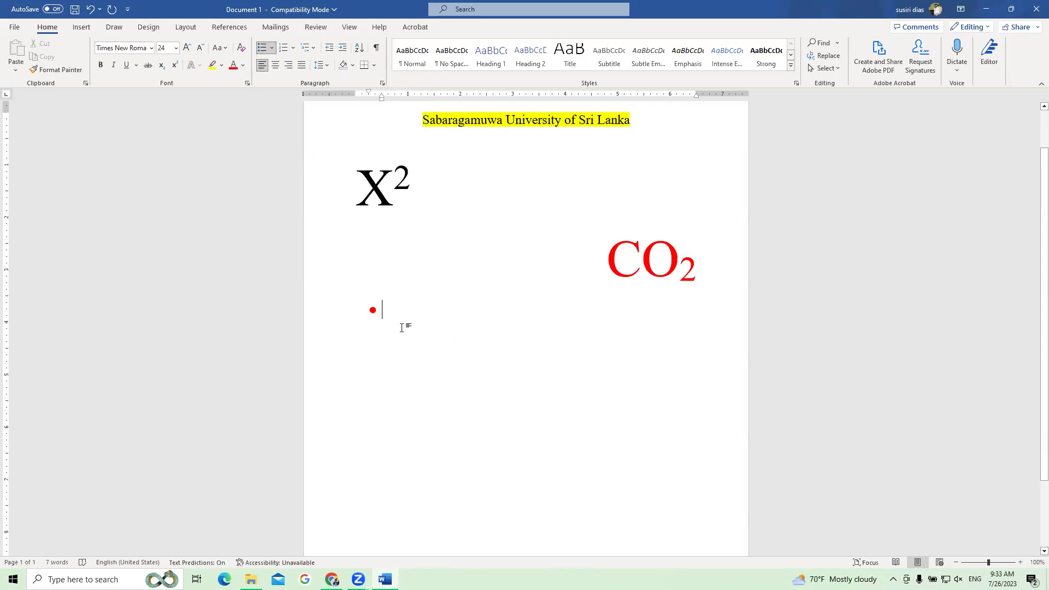
{"action": "type", "text": "car"}
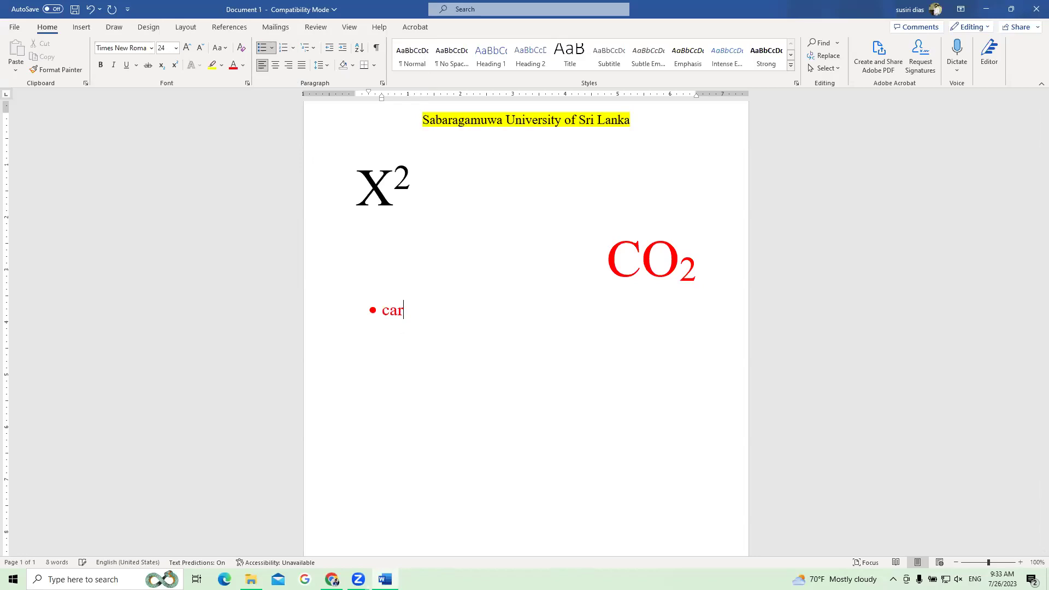
{"action": "key", "text": "Return"}
{"action": "type", "text": "yftf"}
{"action": "key", "text": "Return"}
{"action": "type", "text": "vytftyf"}
{"action": "key", "text": "Return"}
{"action": "type", "text": "yrftyf"}
{"action": "key", "text": "Return"}
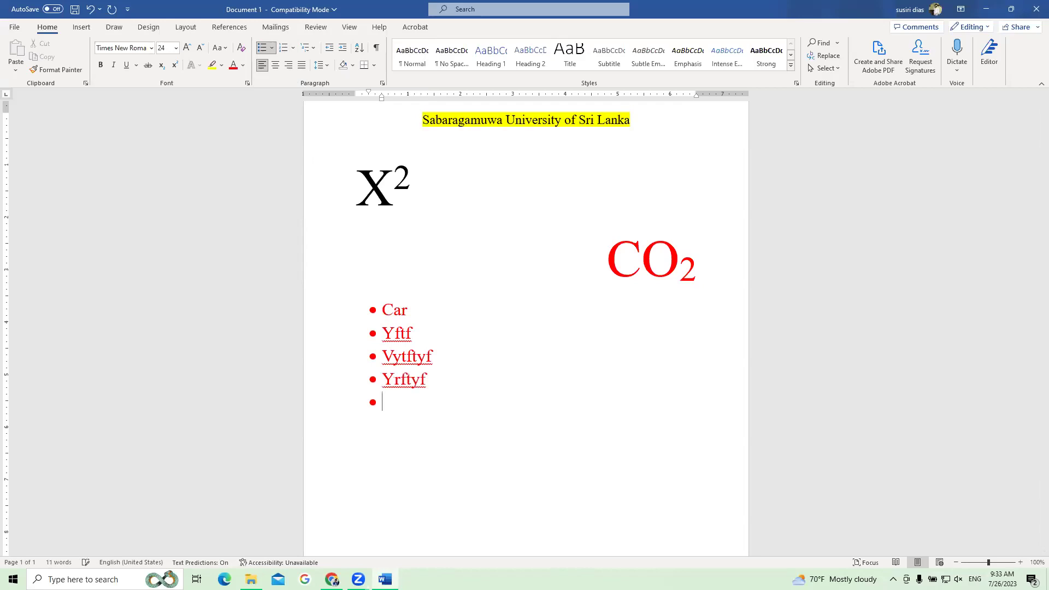
{"action": "type", "text": "fytf"}
{"action": "key", "text": "Return"}
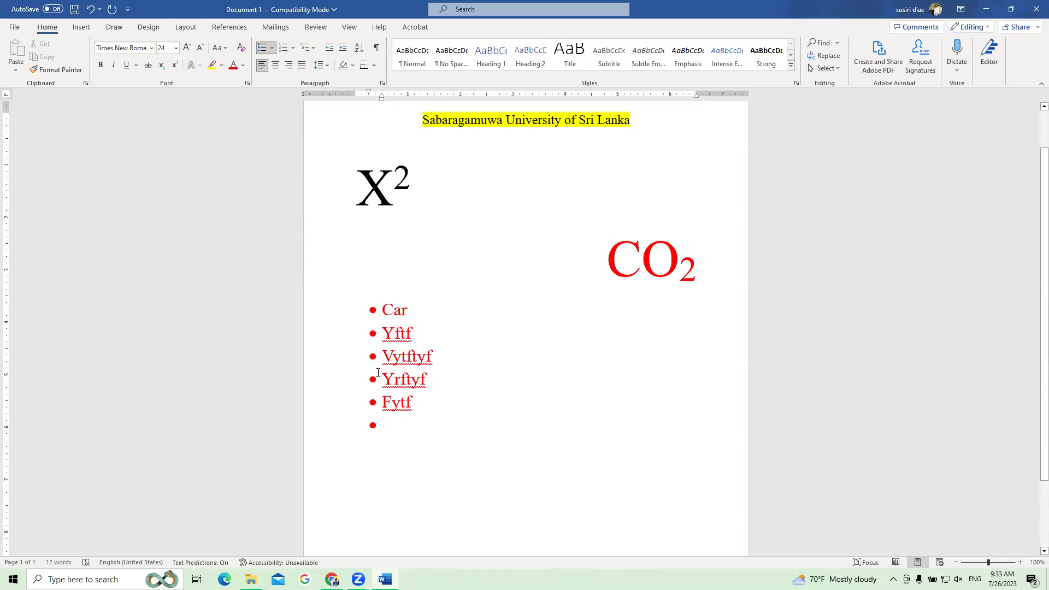
{"action": "left_click_drag", "start_coordinate": [397, 429], "coordinate": [429, 333]}
{"action": "key", "text": "BackSpace"}
{"action": "key", "text": "BackSpace"}
{"action": "key", "text": "BackSpace"}
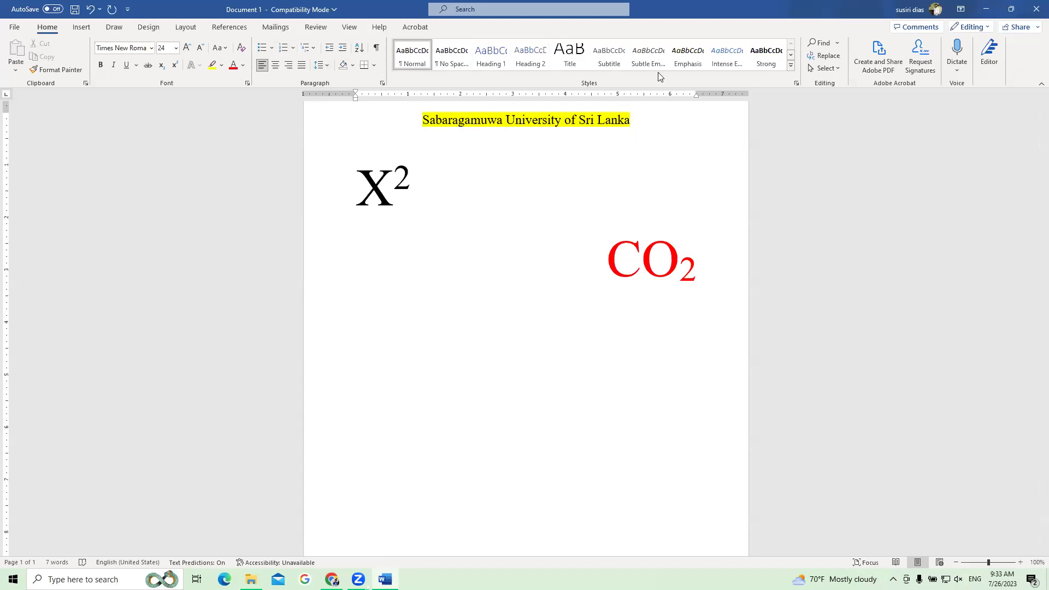
{"action": "left_click", "coordinate": [75, 31]}
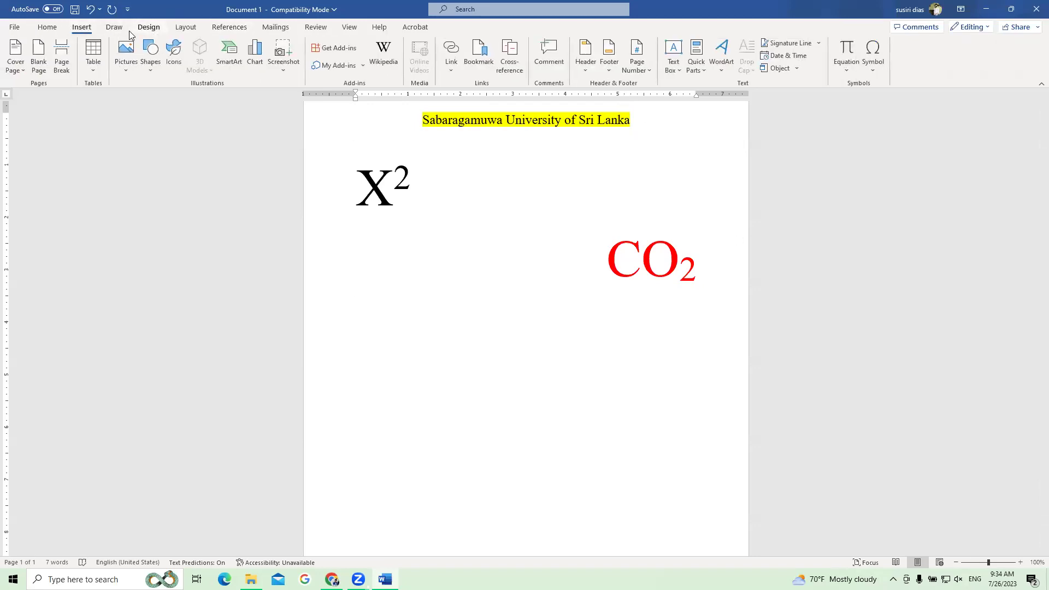
{"action": "left_click", "coordinate": [48, 27]}
{"action": "left_click", "coordinate": [82, 27]}
{"action": "left_click", "coordinate": [94, 63]}
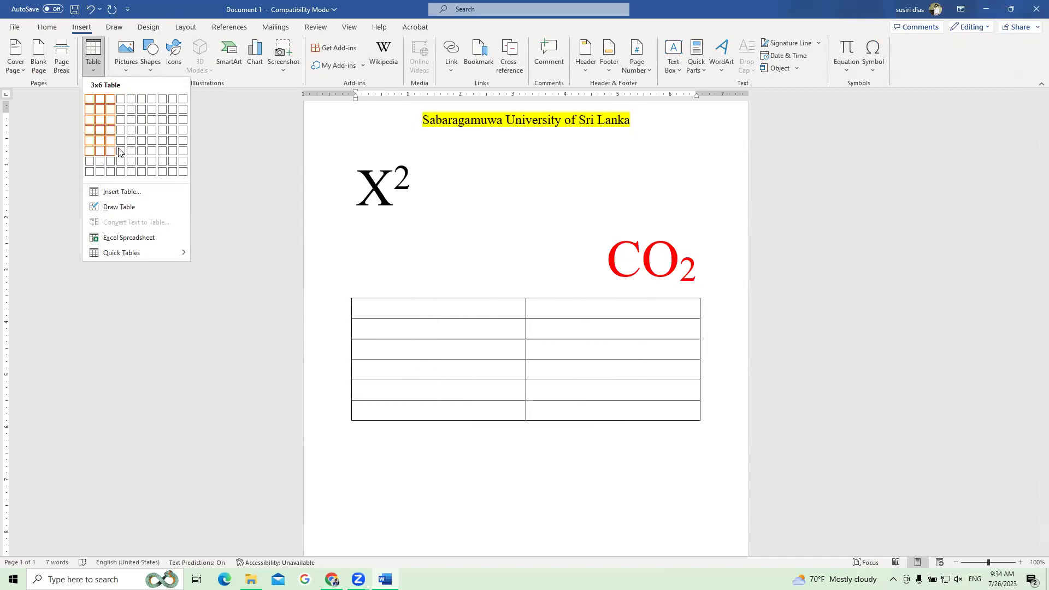
{"action": "left_click", "coordinate": [141, 151]}
{"action": "left_click", "coordinate": [416, 470]}
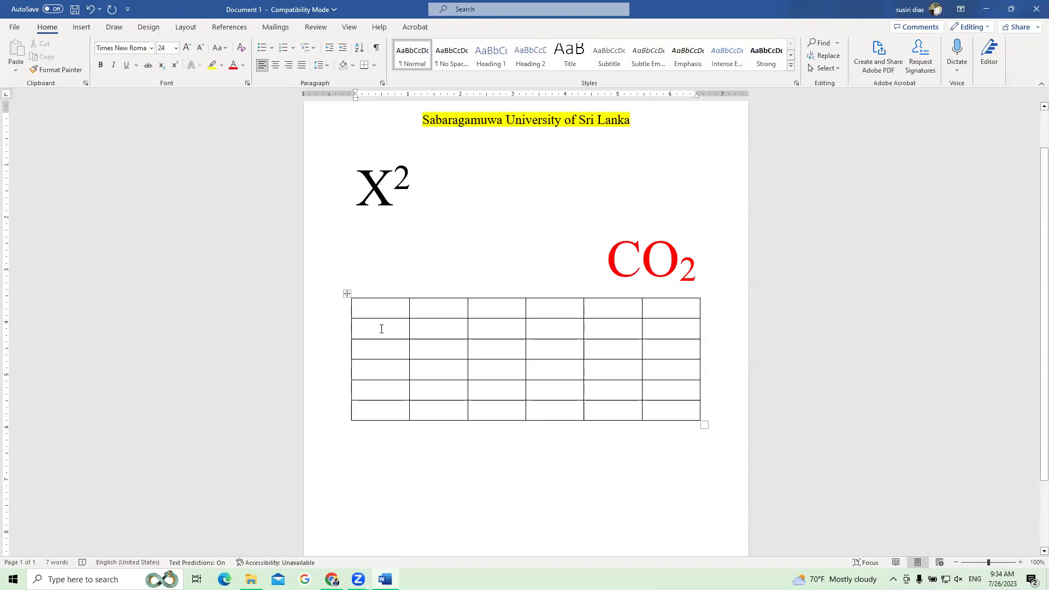
{"action": "key", "text": "ctrl+z"}
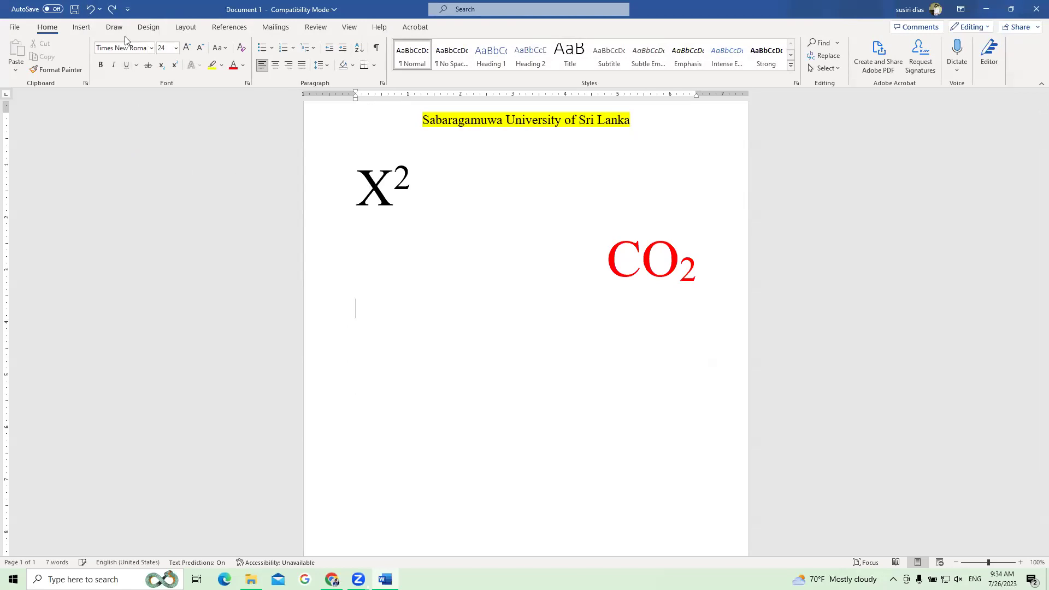
{"action": "left_click", "coordinate": [81, 27]}
{"action": "left_click", "coordinate": [94, 60]}
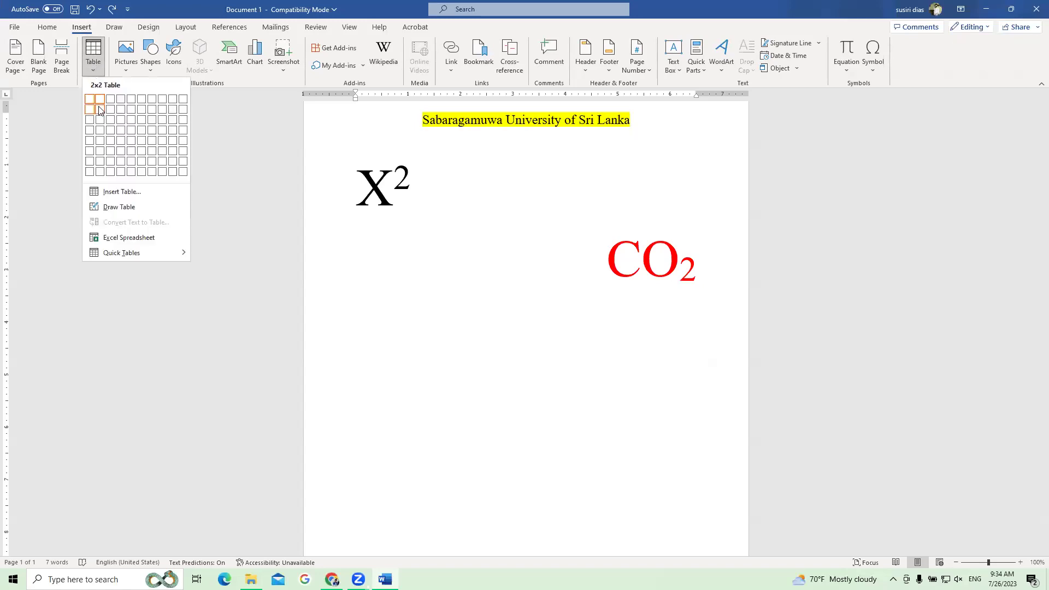
{"action": "left_click", "coordinate": [112, 111]}
{"action": "left_click", "coordinate": [400, 351]}
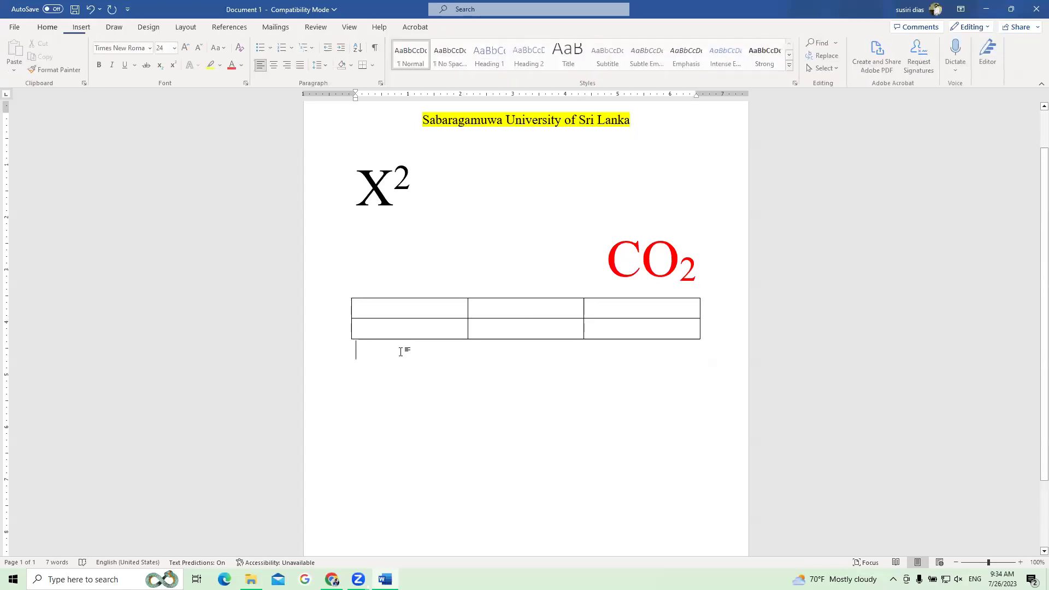
{"action": "left_click", "coordinate": [373, 309]}
{"action": "type", "text": "1"}
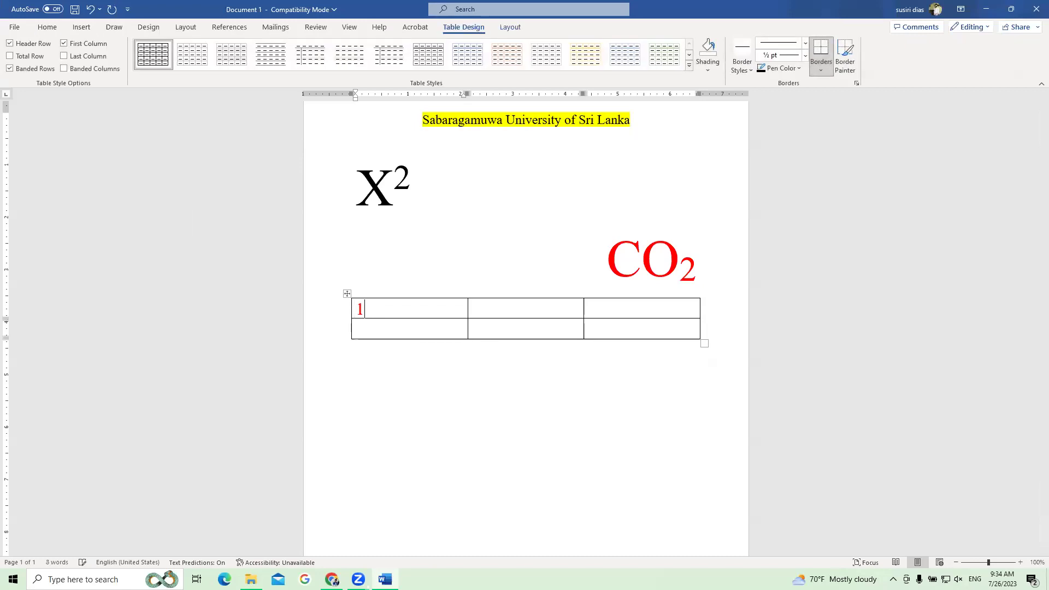
{"action": "key", "text": "Down"}
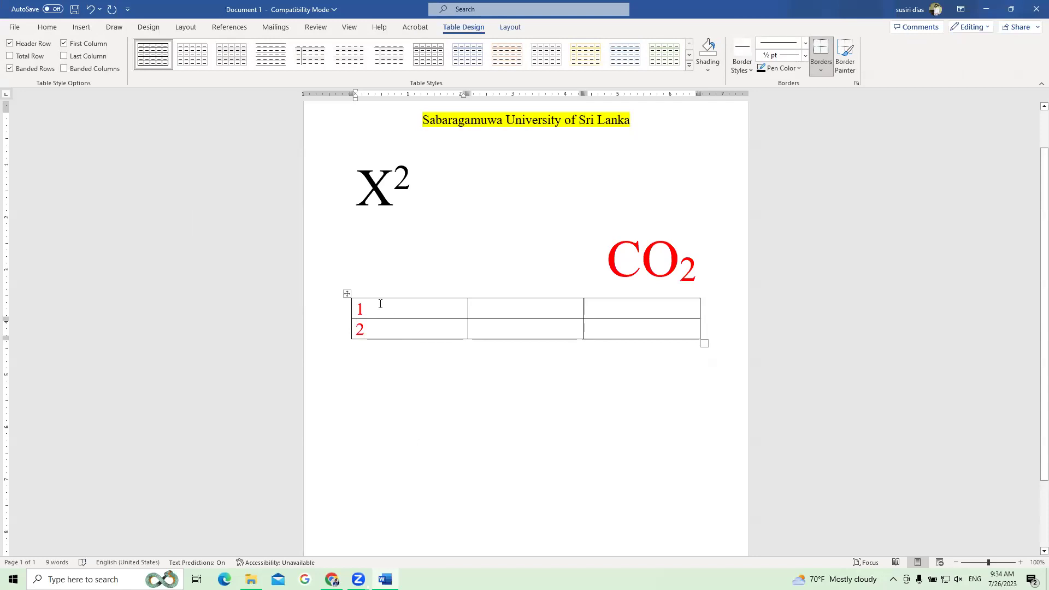
{"action": "left_click_drag", "start_coordinate": [375, 307], "coordinate": [612, 308]}
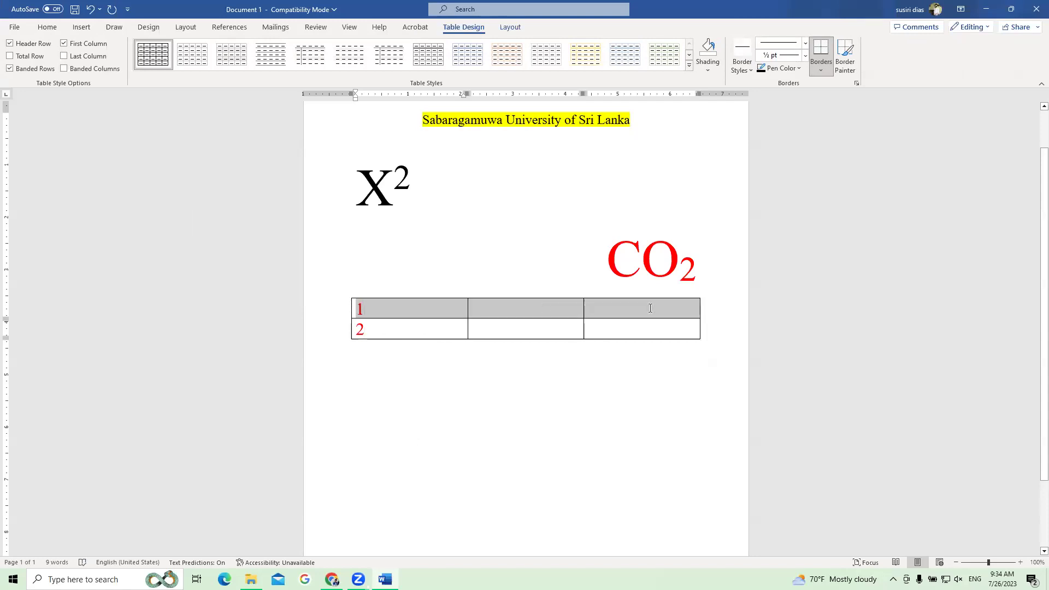
{"action": "left_click_drag", "start_coordinate": [448, 334], "coordinate": [672, 335]}
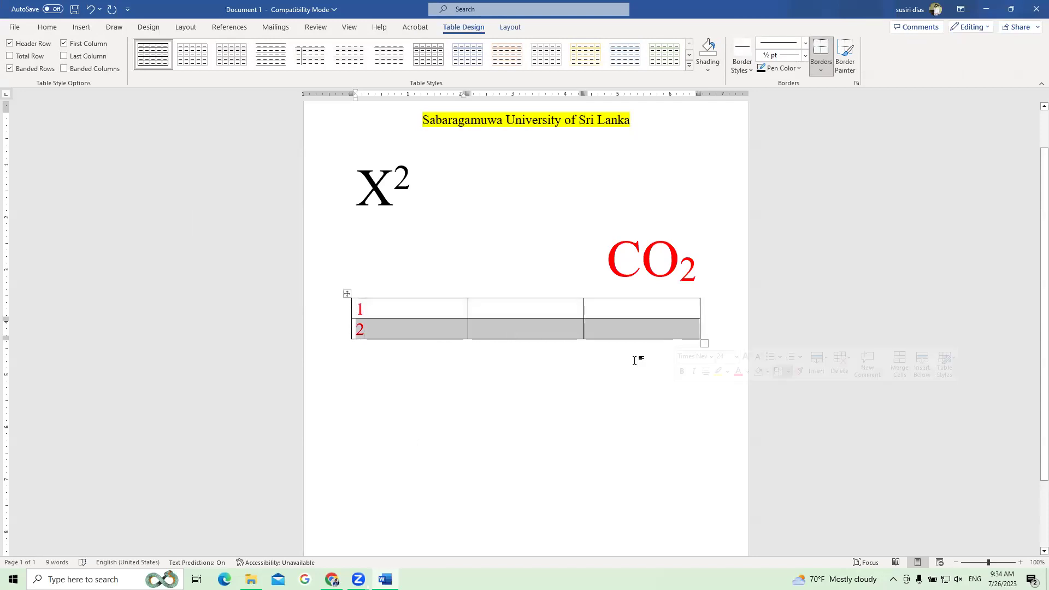
{"action": "left_click_drag", "start_coordinate": [408, 302], "coordinate": [653, 309]}
{"action": "left_click", "coordinate": [415, 328]}
{"action": "left_click_drag", "start_coordinate": [501, 328], "coordinate": [650, 330]}
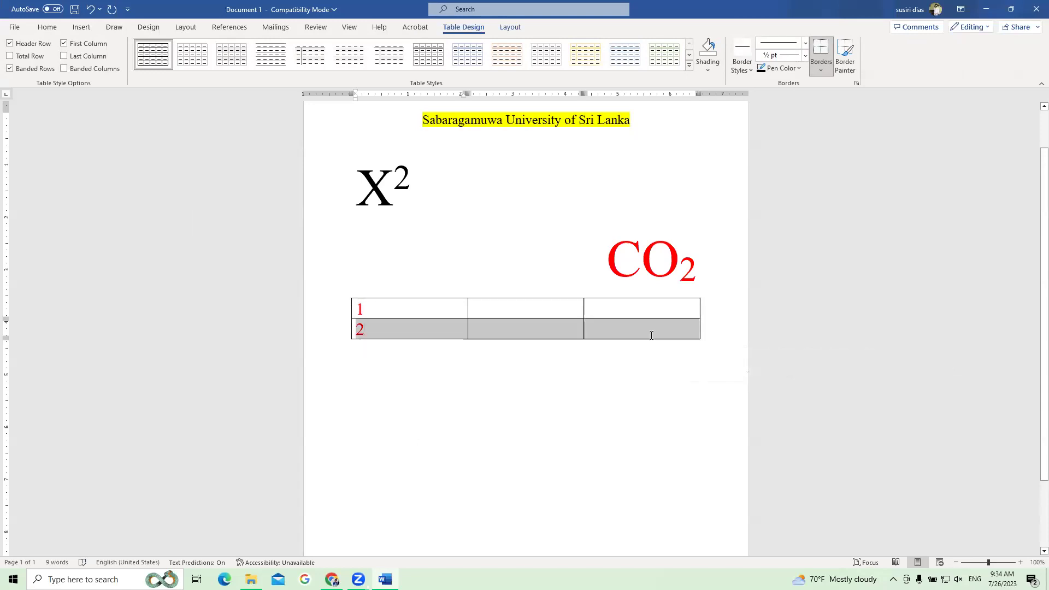
{"action": "left_click", "coordinate": [524, 374]}
{"action": "left_click", "coordinate": [380, 308]}
{"action": "key", "text": "BackSpace"}
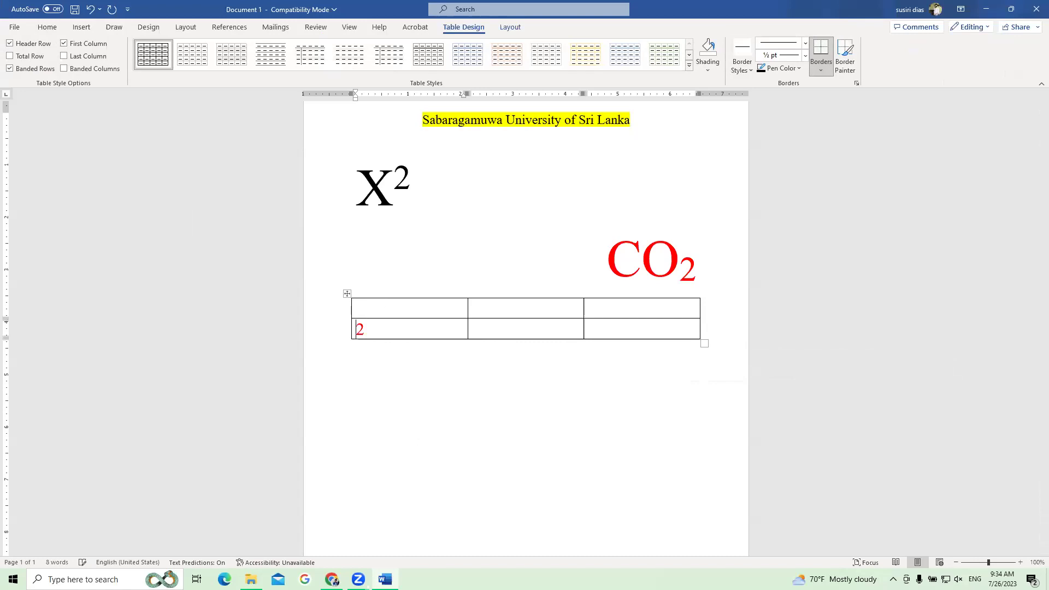
{"action": "key", "text": "BackSpace"}
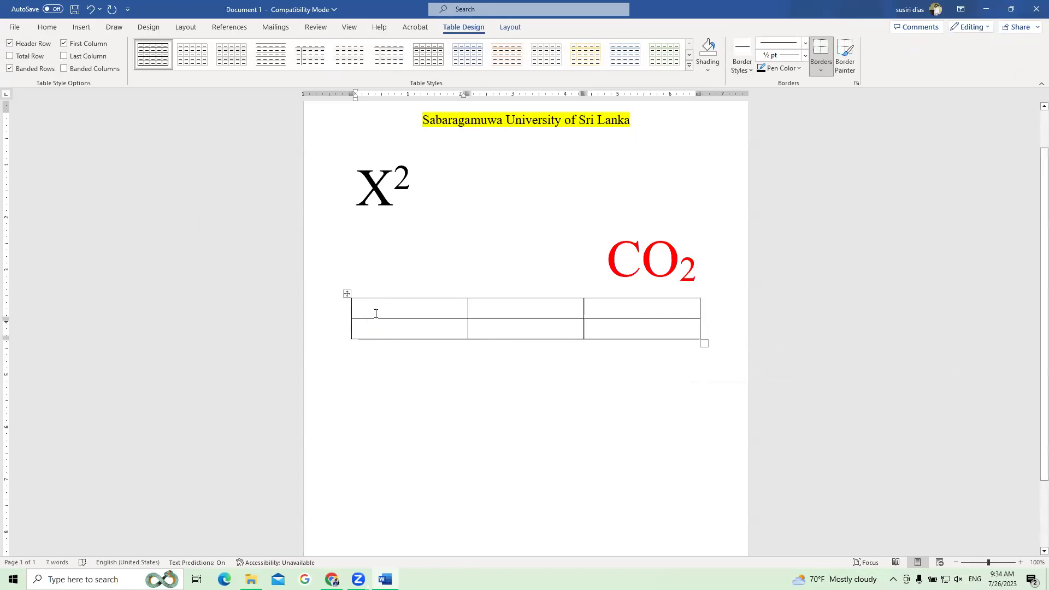
{"action": "left_click_drag", "start_coordinate": [376, 311], "coordinate": [381, 327]}
{"action": "left_click_drag", "start_coordinate": [511, 306], "coordinate": [513, 327]}
{"action": "left_click", "coordinate": [634, 328]}
{"action": "left_click_drag", "start_coordinate": [634, 328], "coordinate": [636, 308]}
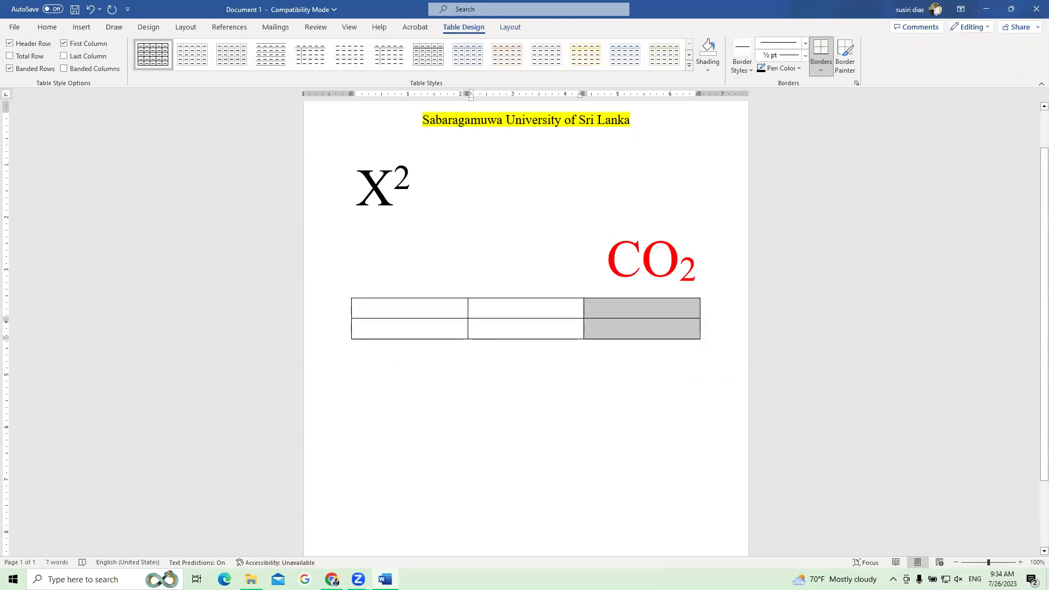
{"action": "double_click", "coordinate": [401, 308]}
{"action": "left_click", "coordinate": [398, 304]}
{"action": "left_click_drag", "start_coordinate": [399, 304], "coordinate": [658, 307]}
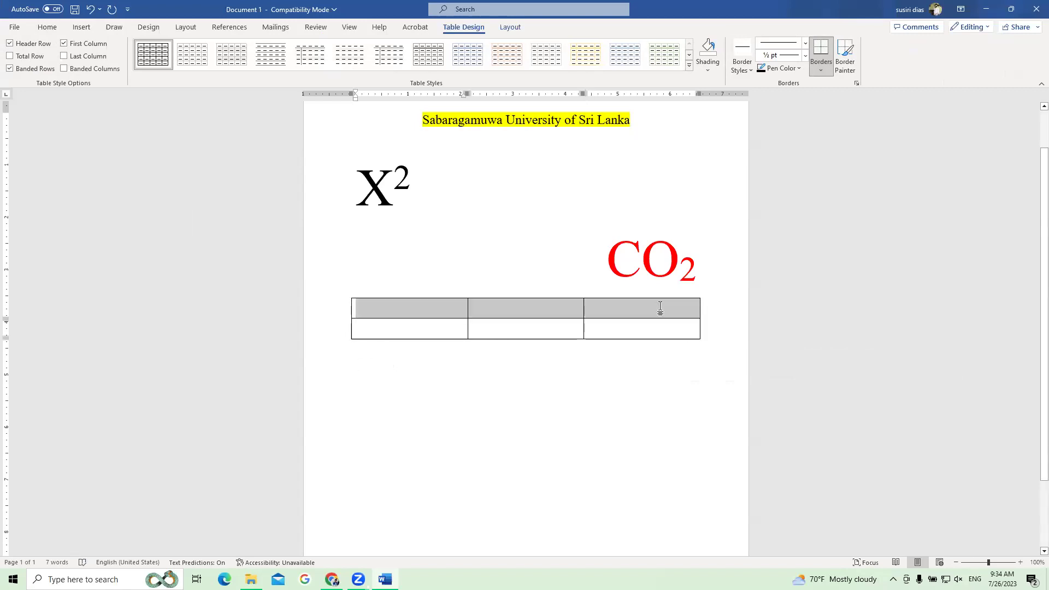
{"action": "left_click", "coordinate": [455, 330]}
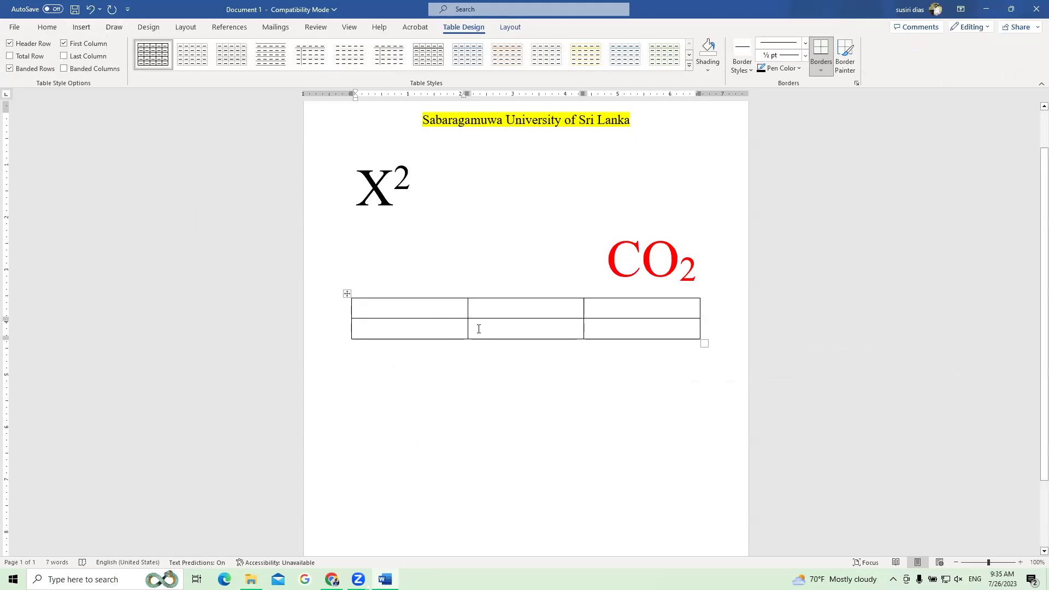
{"action": "key", "text": "ctrl+z"}
{"action": "key", "text": "ctrl+z"}
{"action": "key", "text": "ctrl+z"}
{"action": "key", "text": "ctrl+z"}
{"action": "key", "text": "ctrl+z"}
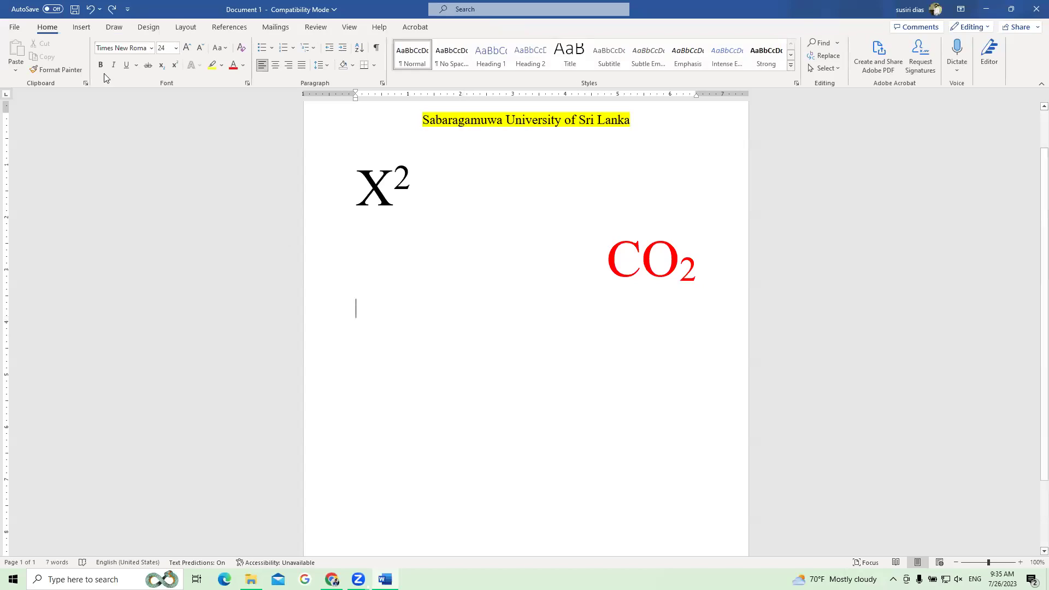
Insert a 10 by 5 table through the Insert Table dialog.
{"action": "left_click", "coordinate": [82, 27]}
{"action": "left_click", "coordinate": [92, 64]}
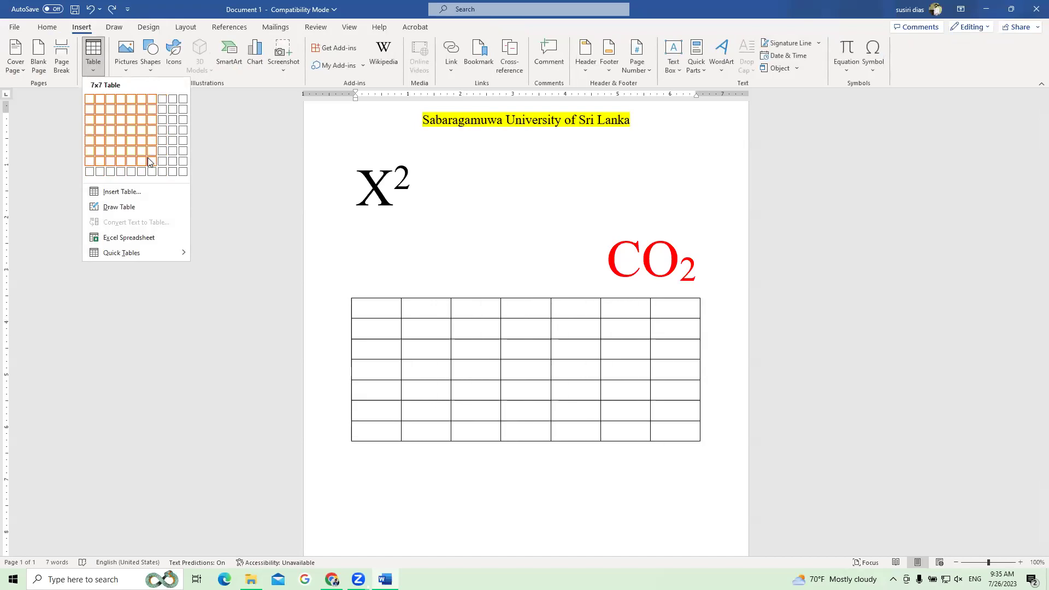
{"action": "left_click", "coordinate": [130, 193]}
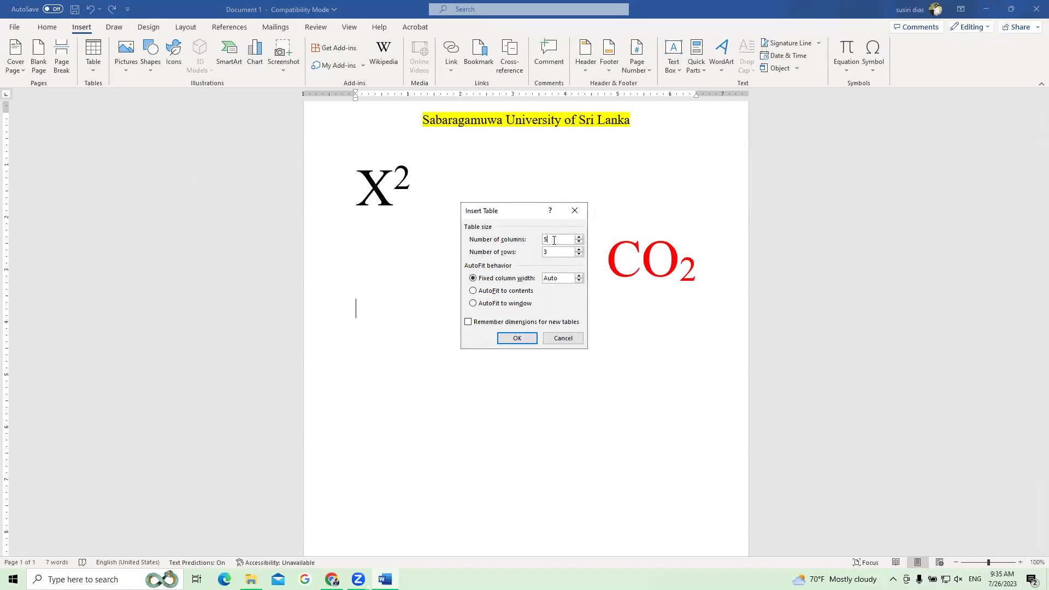
{"action": "key", "text": "BackSpace"}
{"action": "type", "text": "1"}
{"action": "double_click", "coordinate": [558, 253]}
{"action": "key", "text": "BackSpace"}
{"action": "type", "text": "5"}
{"action": "left_click", "coordinate": [516, 338]}
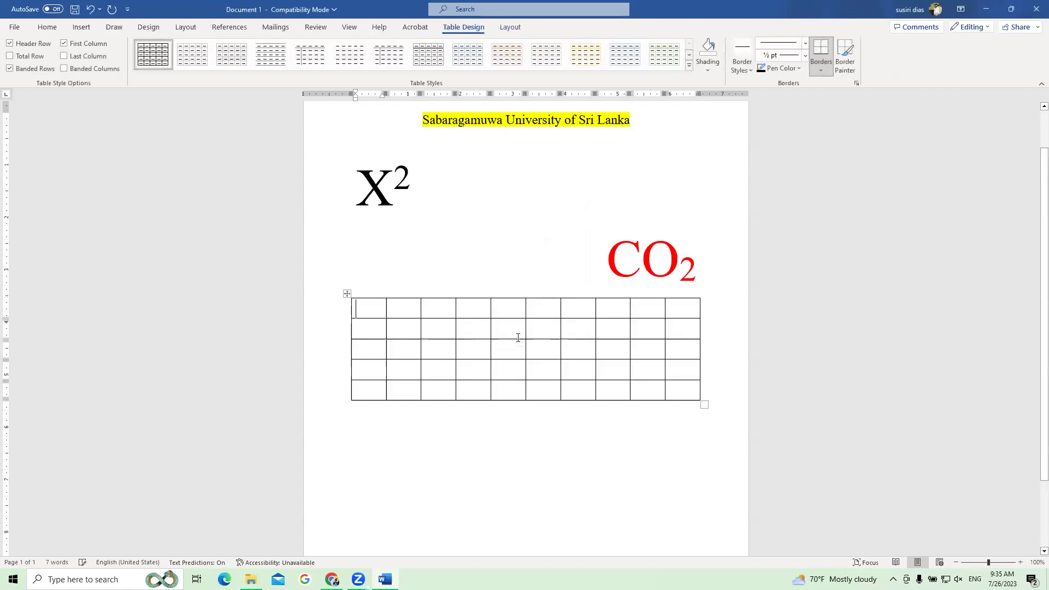
Select the whole table and delete it from its shortcut menu.
{"action": "left_click", "coordinate": [510, 423]}
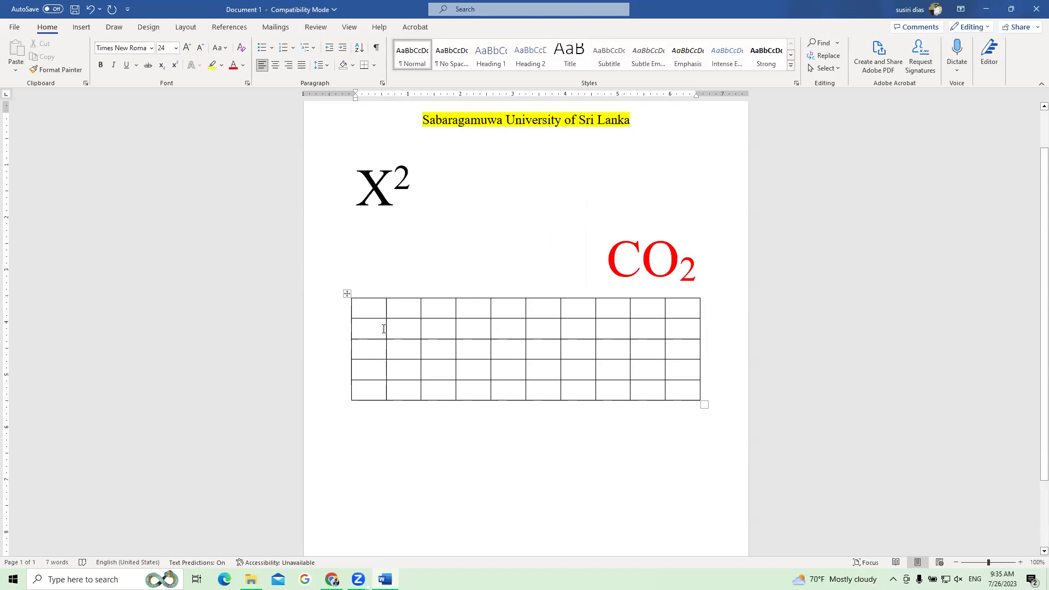
{"action": "left_click", "coordinate": [346, 294]}
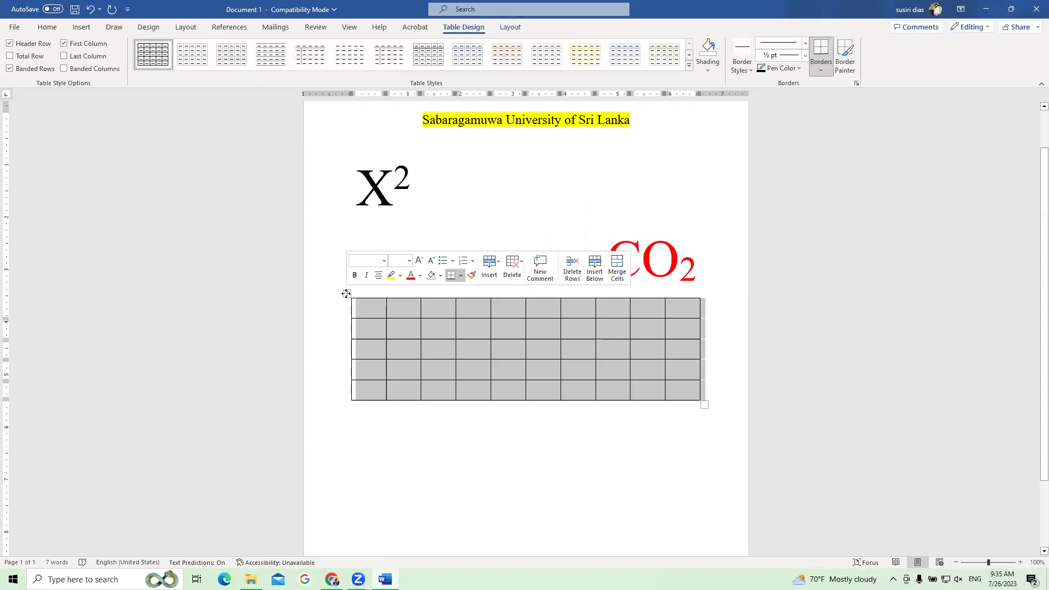
{"action": "right_click", "coordinate": [346, 294]}
{"action": "left_click", "coordinate": [382, 416]}
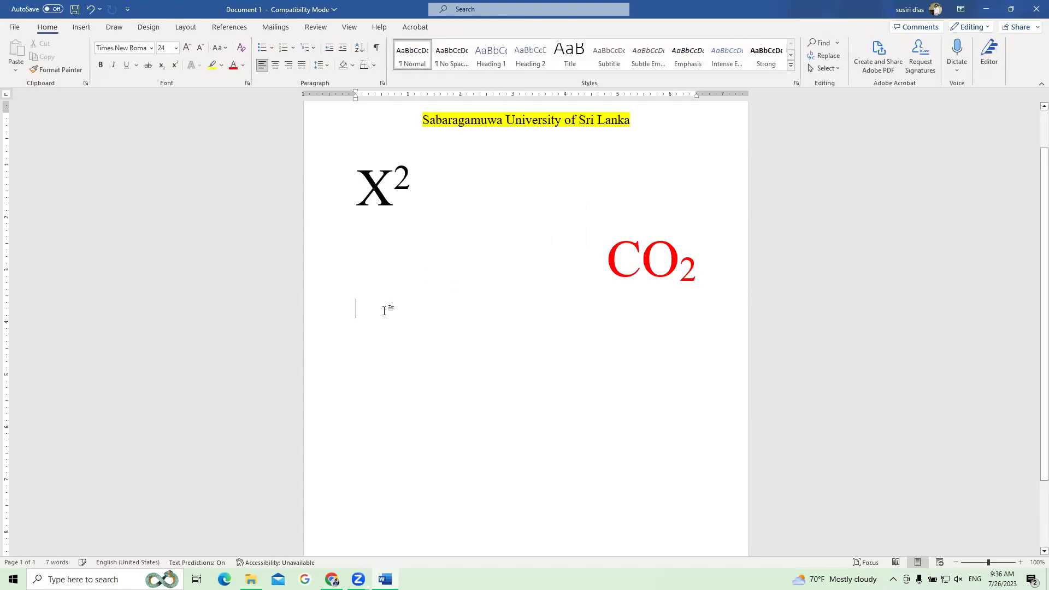
{"action": "left_click", "coordinate": [82, 27]}
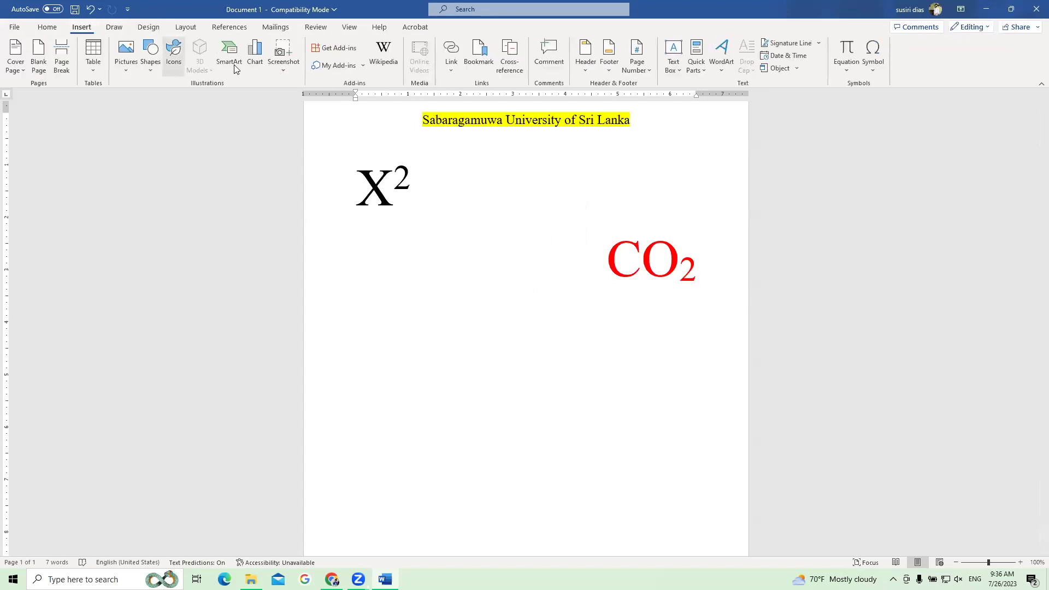
{"action": "left_click", "coordinate": [128, 71]}
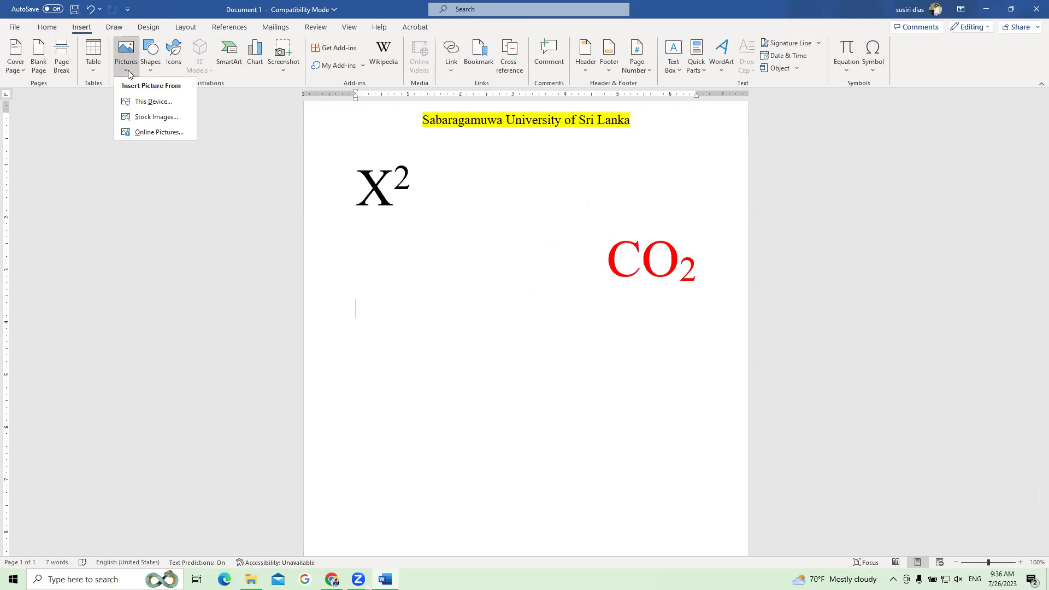
{"action": "left_click", "coordinate": [128, 169]}
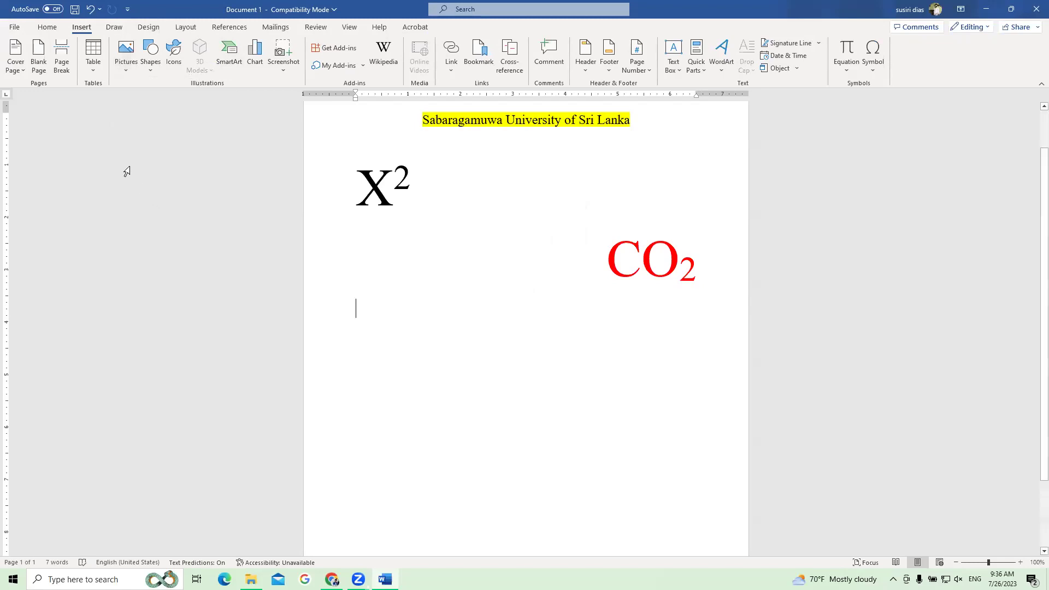
{"action": "left_click", "coordinate": [124, 69]}
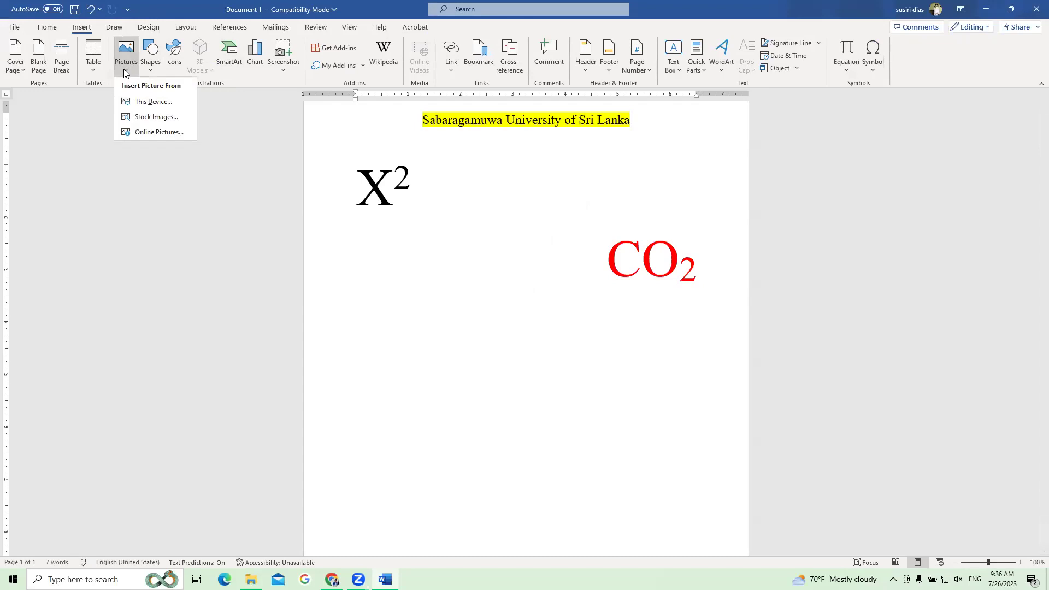
{"action": "left_click", "coordinate": [152, 103]}
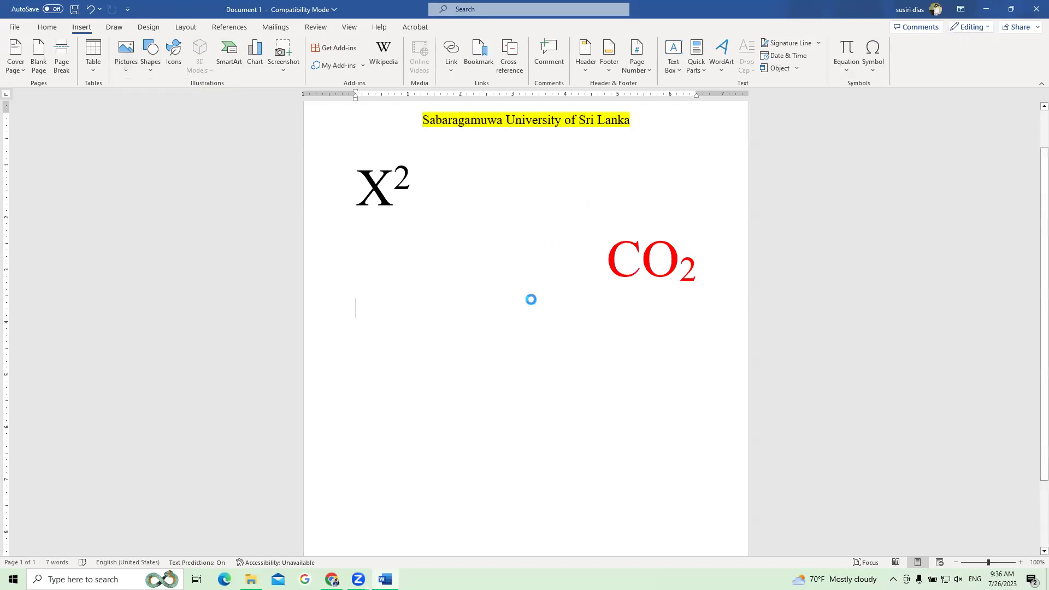
{"action": "left_click_drag", "start_coordinate": [295, 12], "coordinate": [499, 90]}
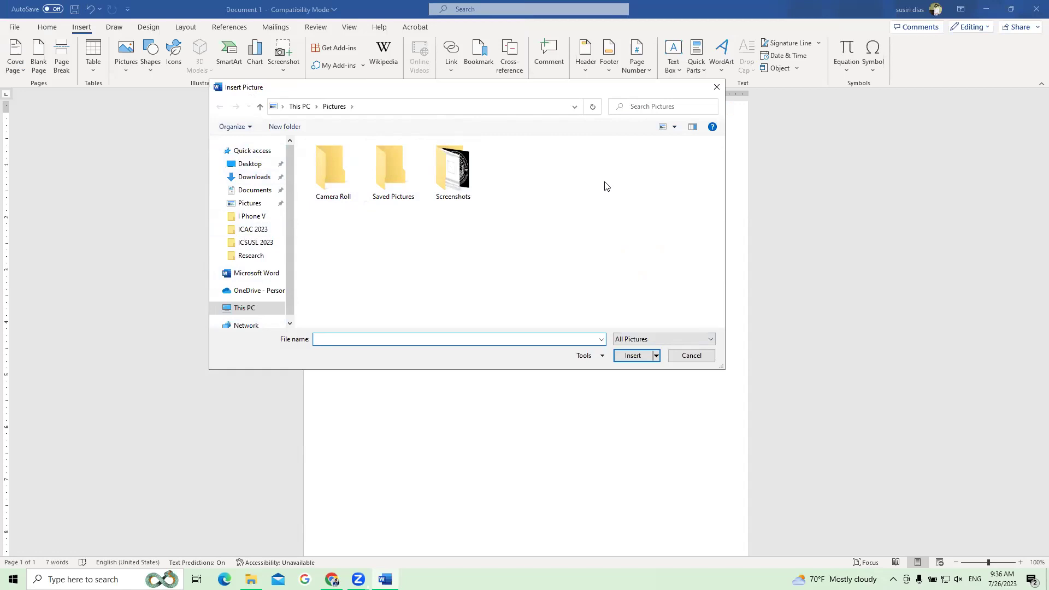
{"action": "double_click", "coordinate": [441, 174]}
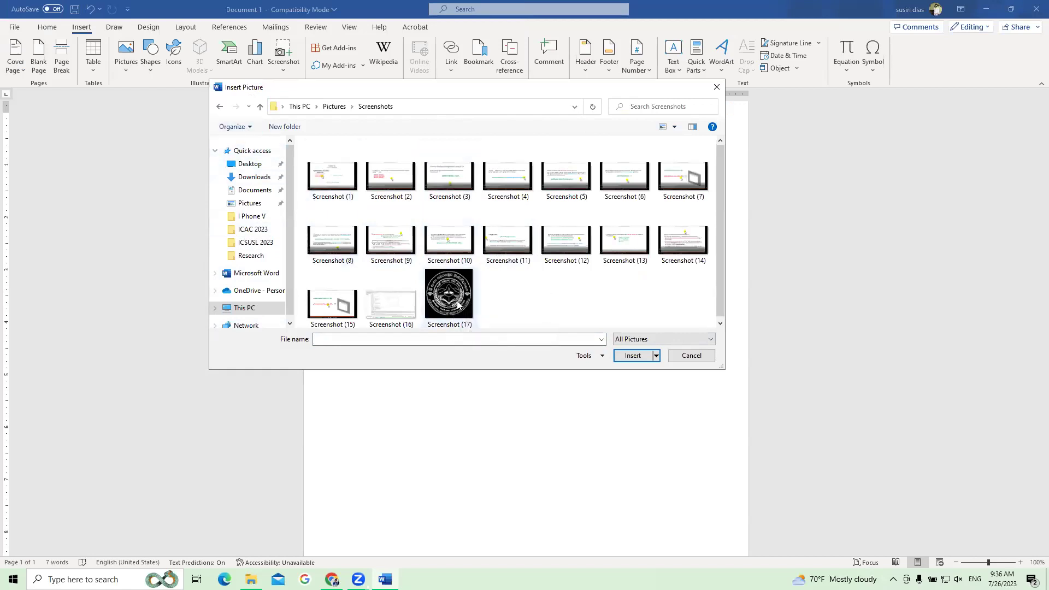
{"action": "double_click", "coordinate": [457, 305]}
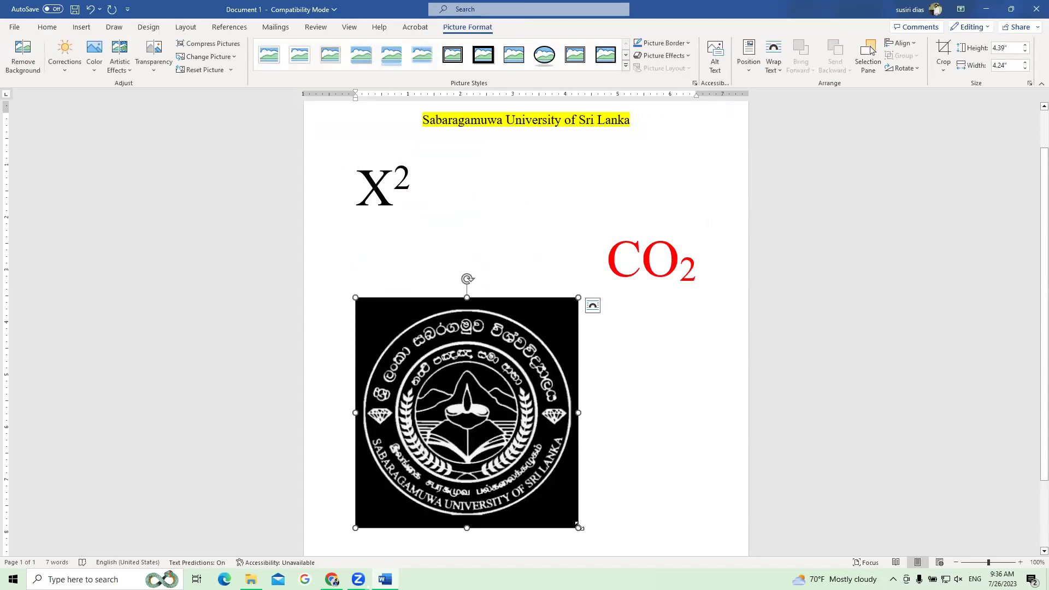
{"action": "left_click_drag", "start_coordinate": [578, 527], "coordinate": [485, 430]}
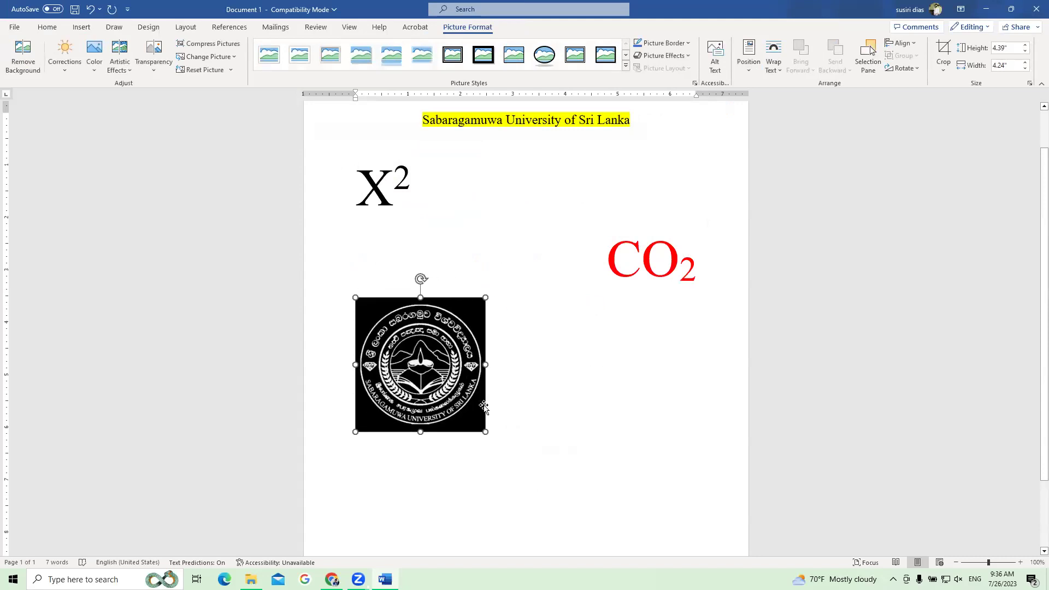
{"action": "left_click", "coordinate": [555, 391]}
{"action": "left_click", "coordinate": [459, 387]}
{"action": "left_click_drag", "start_coordinate": [484, 431], "coordinate": [429, 374]}
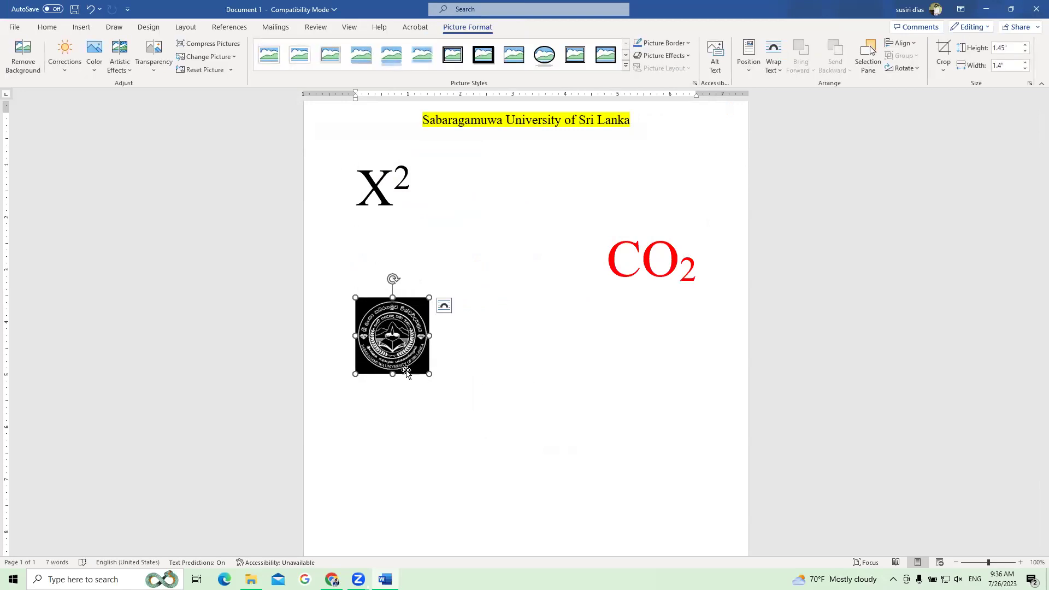
{"action": "key", "text": "ctrl+z"}
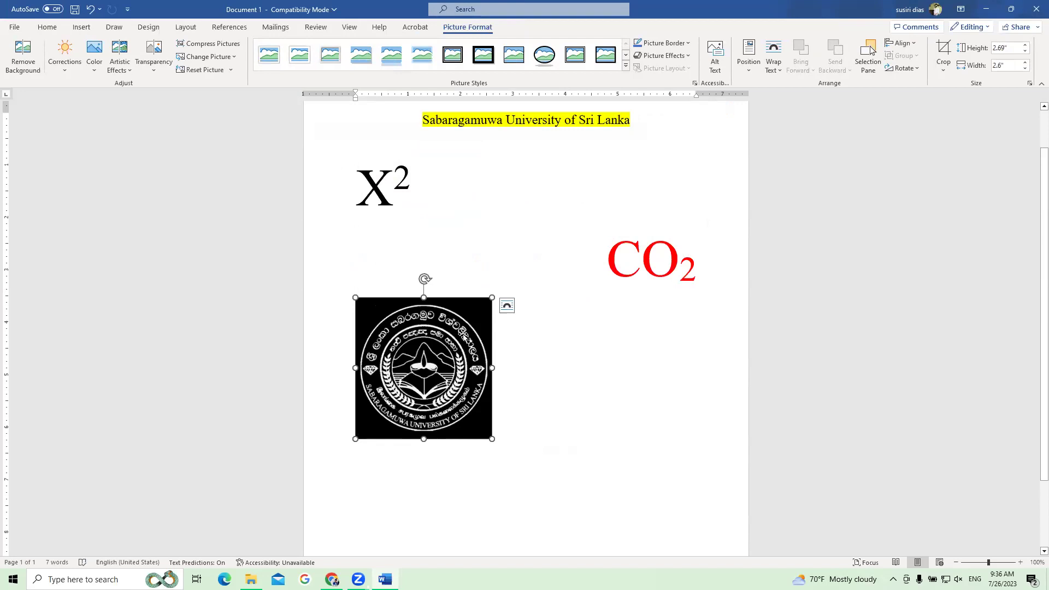
{"action": "key", "text": "Delete"}
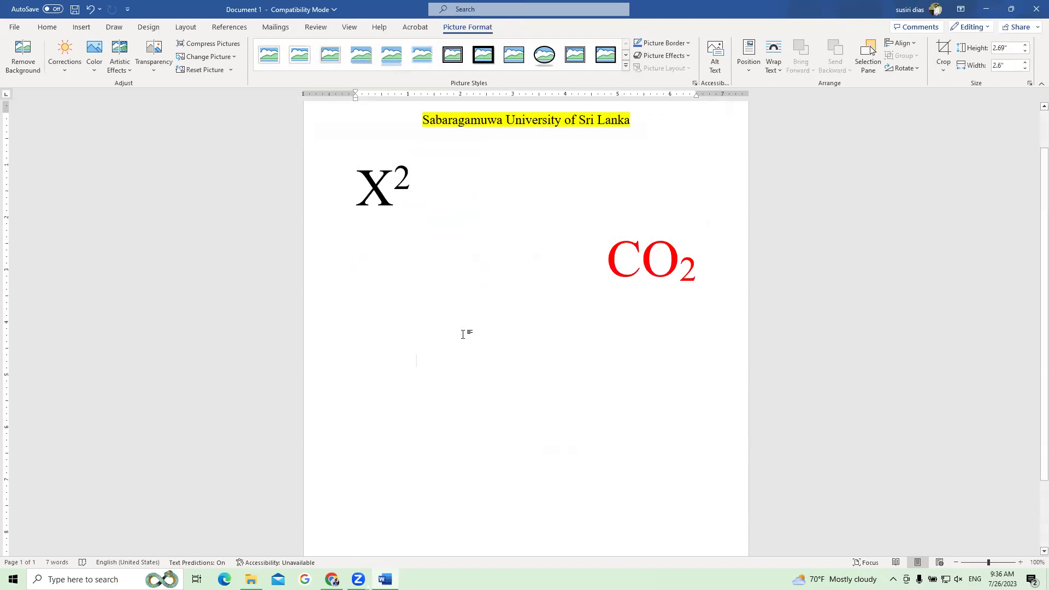
Draw a 5.79" by 2.58" rectangle shape below the red CO₂.
{"action": "left_click", "coordinate": [82, 27]}
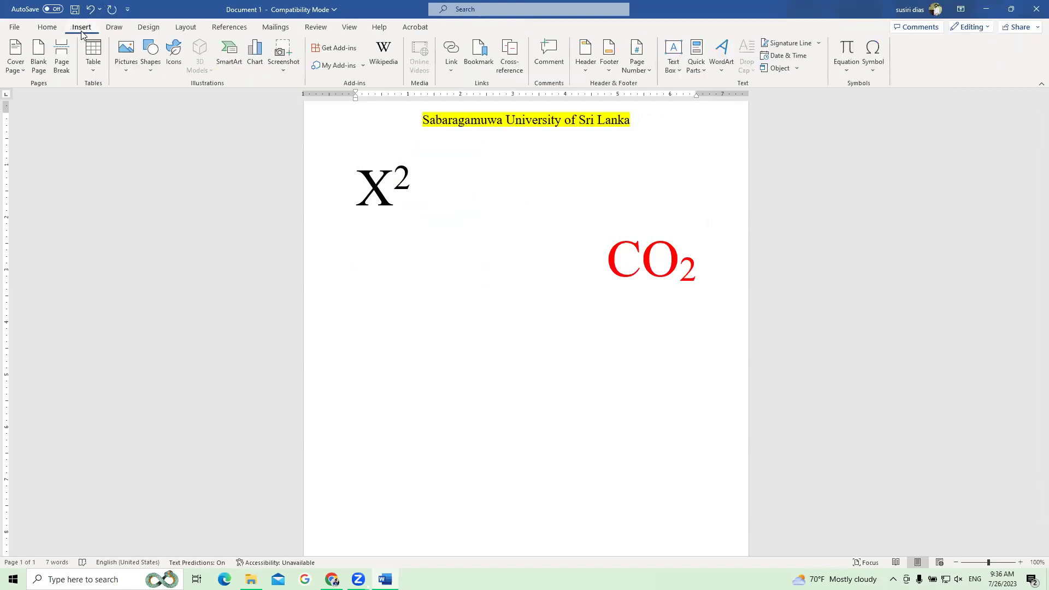
{"action": "left_click", "coordinate": [155, 71]}
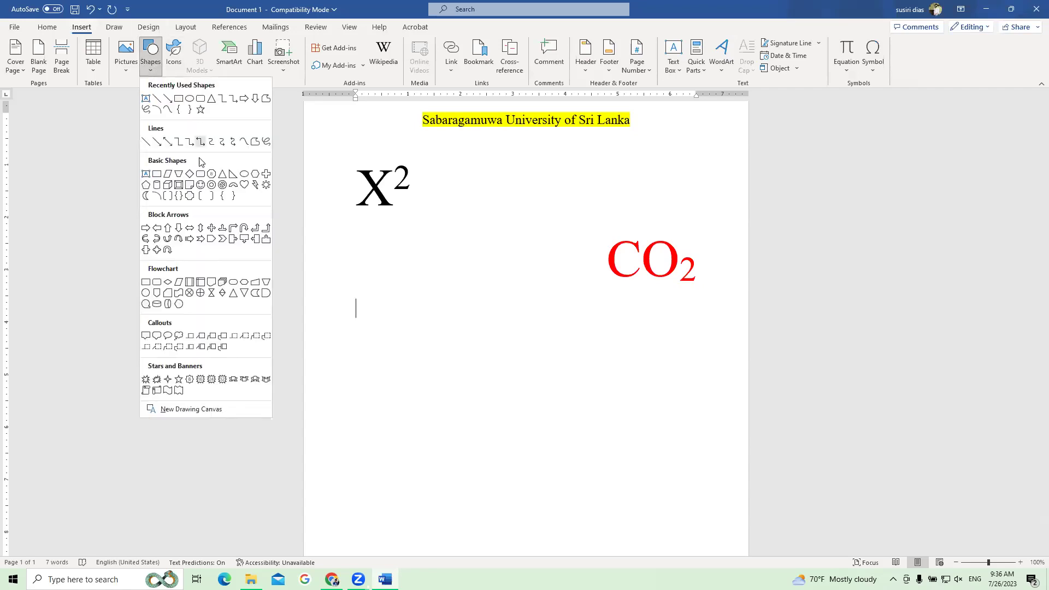
{"action": "left_click", "coordinate": [155, 68]}
{"action": "left_click", "coordinate": [155, 68]}
{"action": "left_click", "coordinate": [177, 99]}
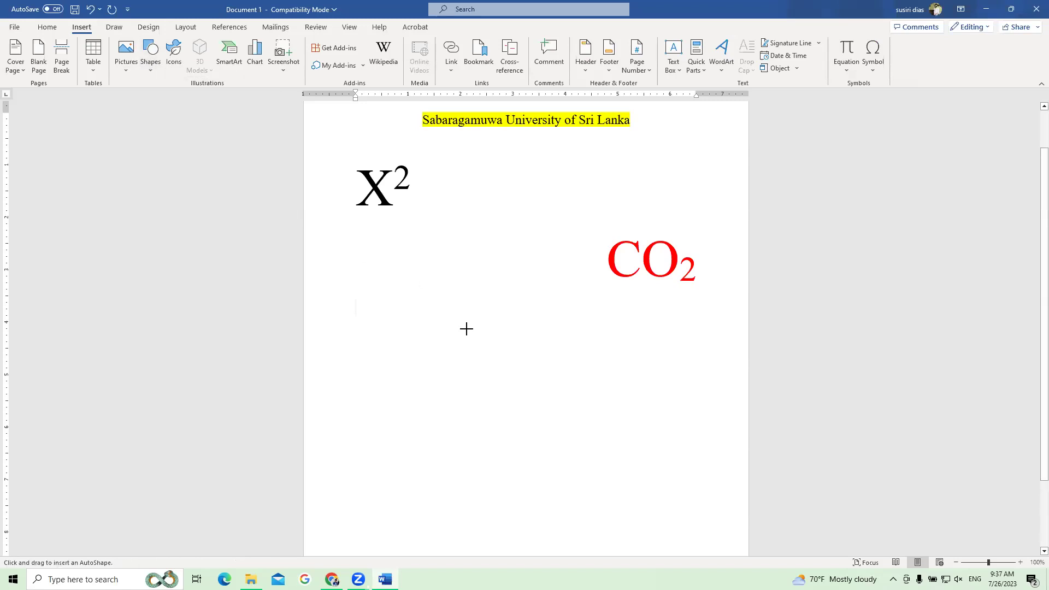
{"action": "left_click", "coordinate": [150, 55]}
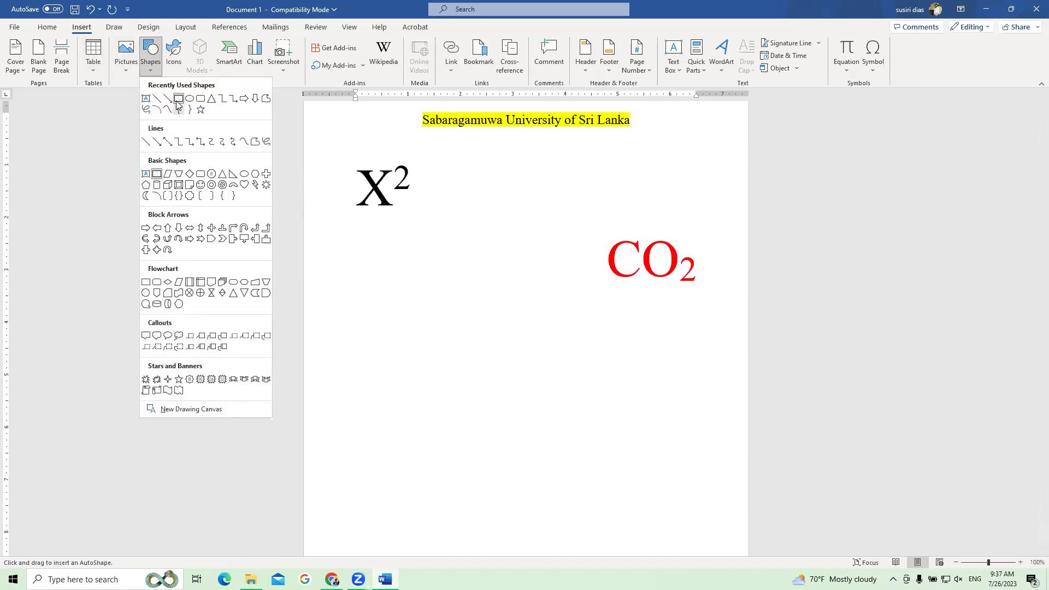
{"action": "left_click", "coordinate": [387, 315]}
{"action": "left_click_drag", "start_coordinate": [382, 305], "coordinate": [686, 440]}
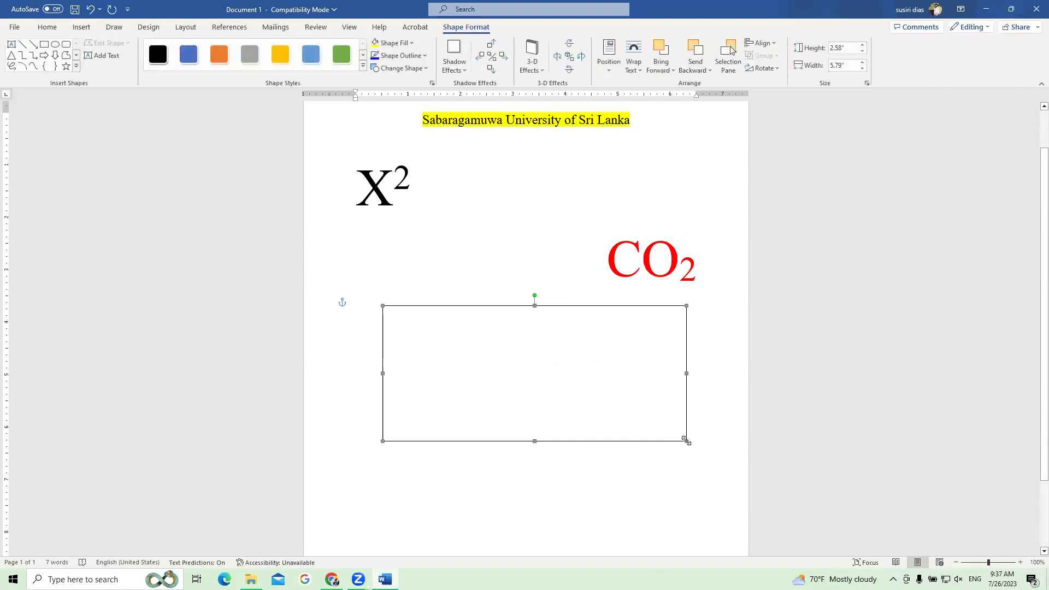
{"action": "left_click", "coordinate": [631, 450]}
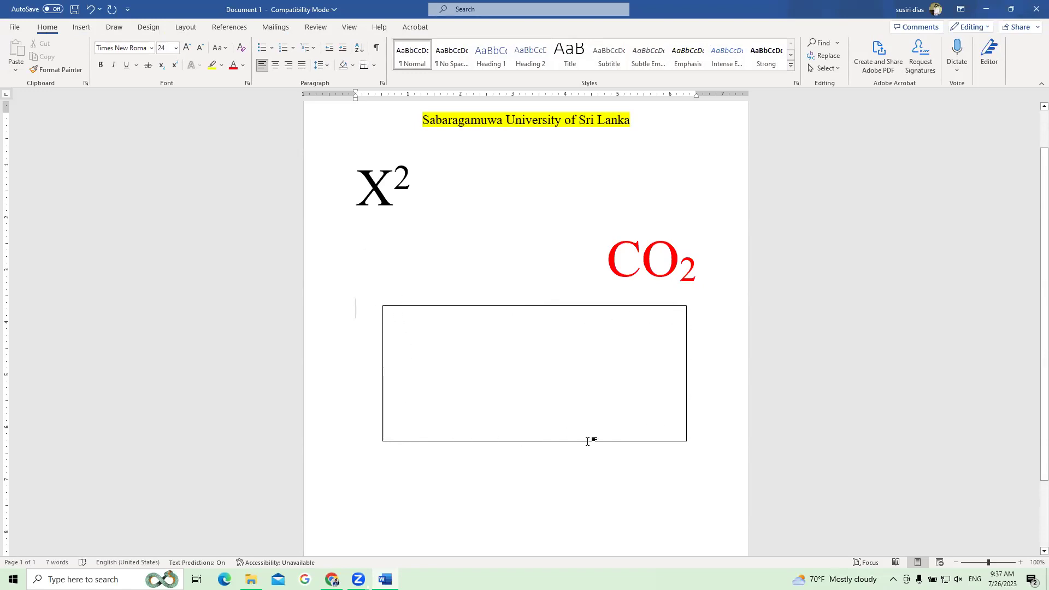
{"action": "left_click", "coordinate": [495, 425]}
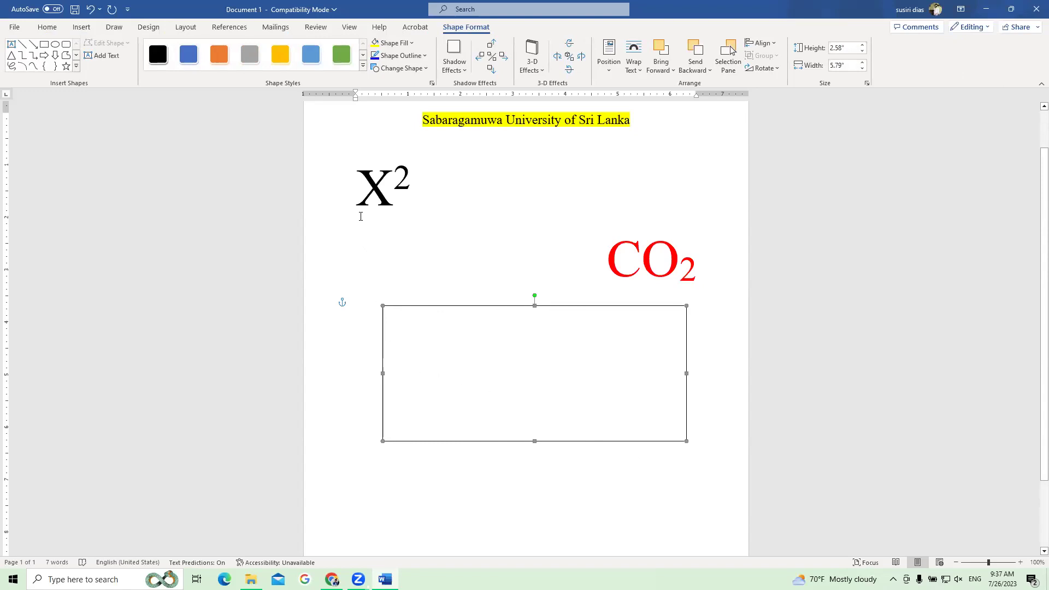
Give the rectangle a dark navy fill and a 6 pt gold outline.
{"action": "left_click", "coordinate": [393, 42]}
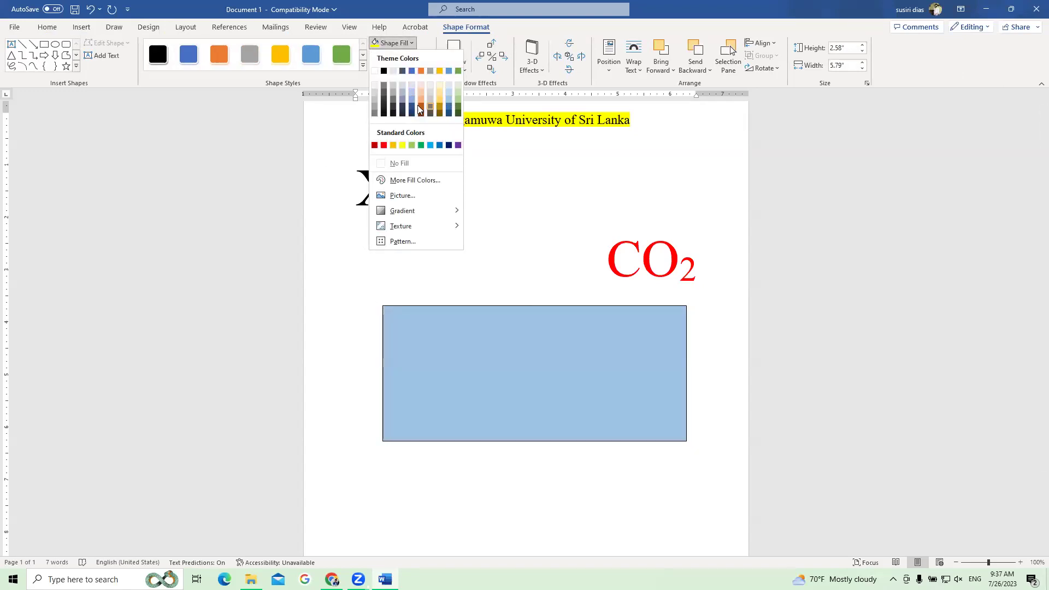
{"action": "left_click", "coordinate": [403, 112]}
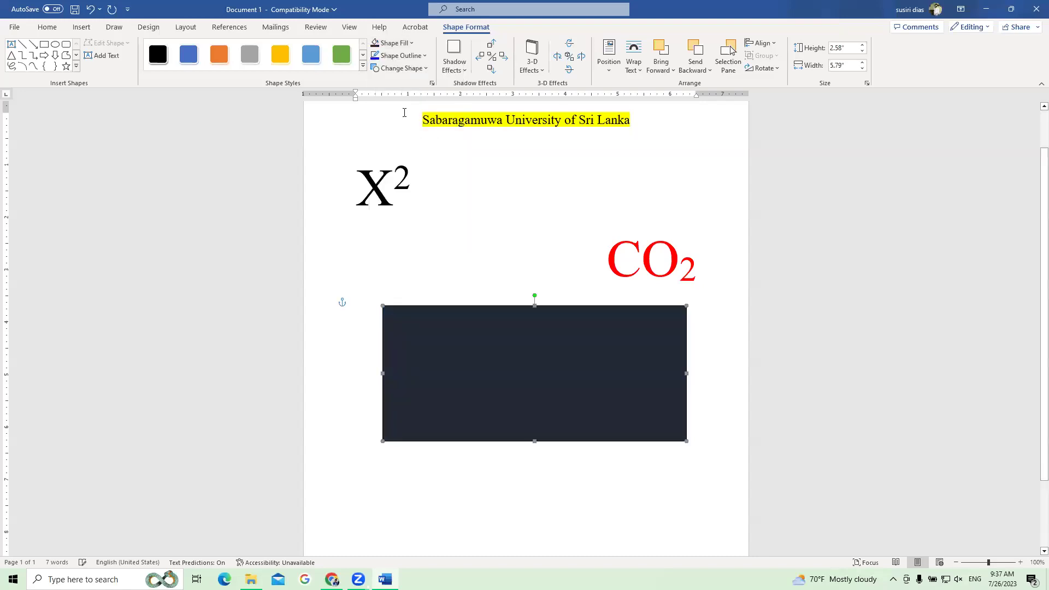
{"action": "left_click", "coordinate": [407, 56]}
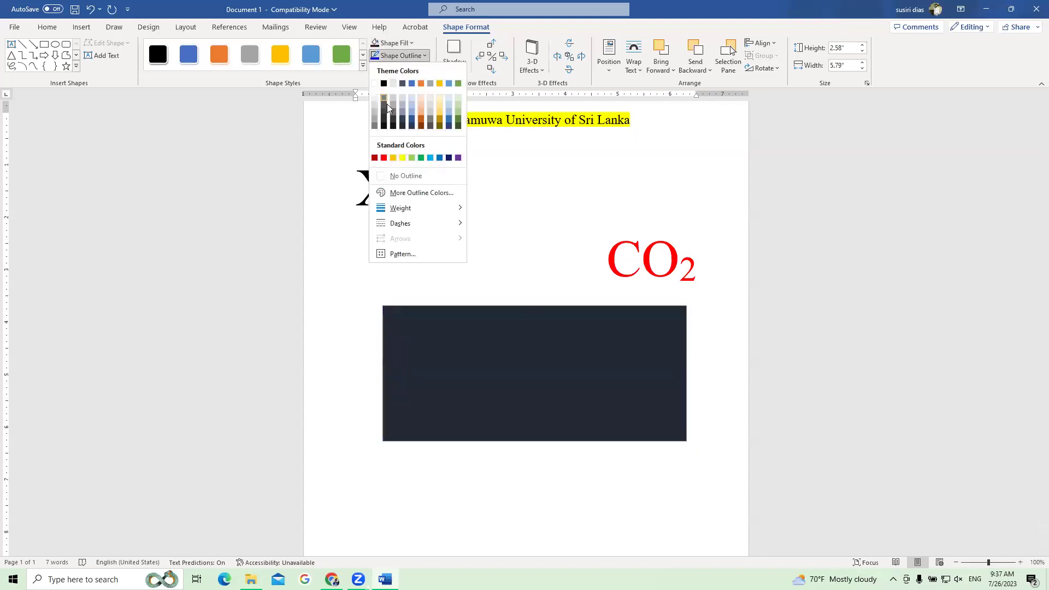
{"action": "left_click", "coordinate": [439, 108]}
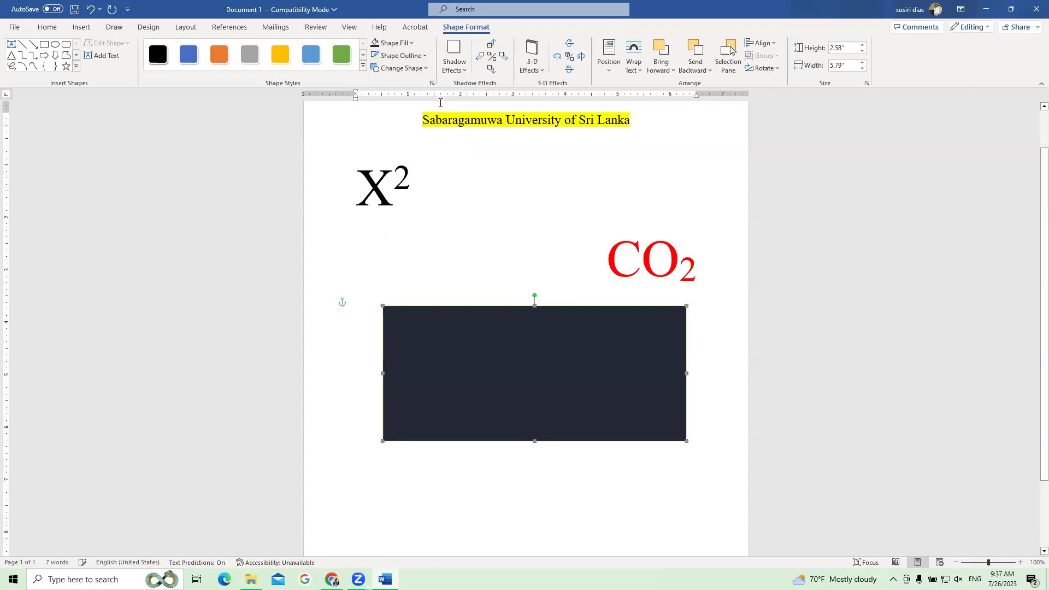
{"action": "left_click", "coordinate": [416, 57]}
{"action": "mouse_move", "coordinate": [449, 209]}
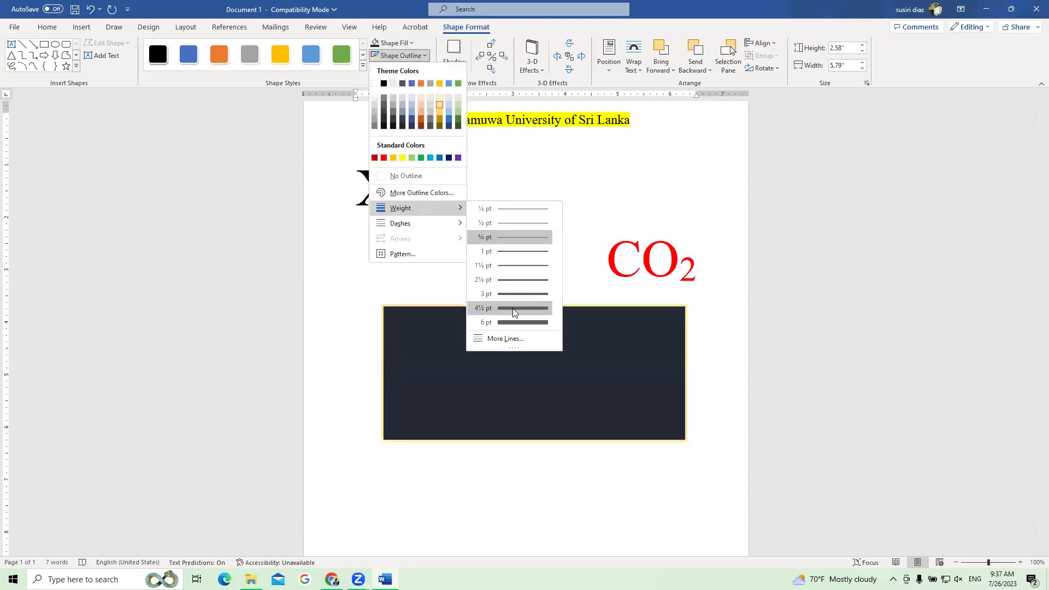
{"action": "left_click", "coordinate": [515, 323]}
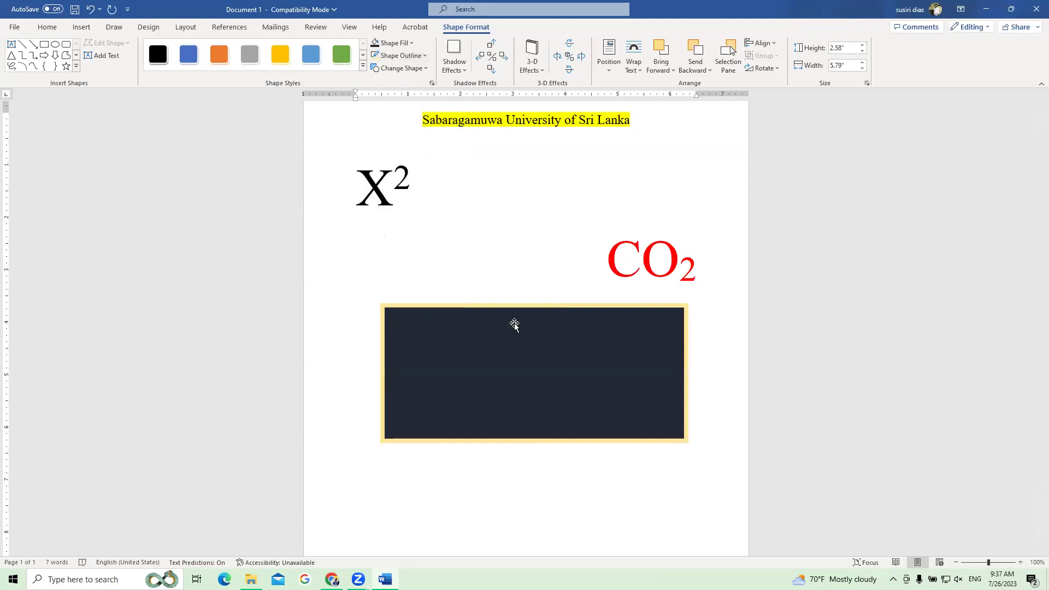
Select the dark rectangle and delete it.
{"action": "left_click", "coordinate": [517, 273]}
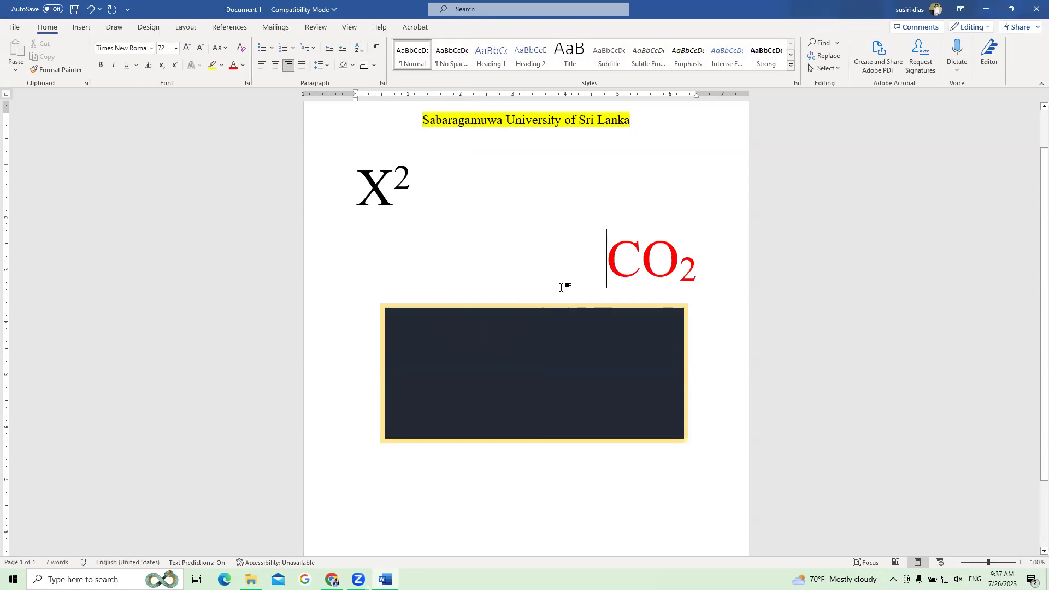
{"action": "left_click", "coordinate": [506, 309]}
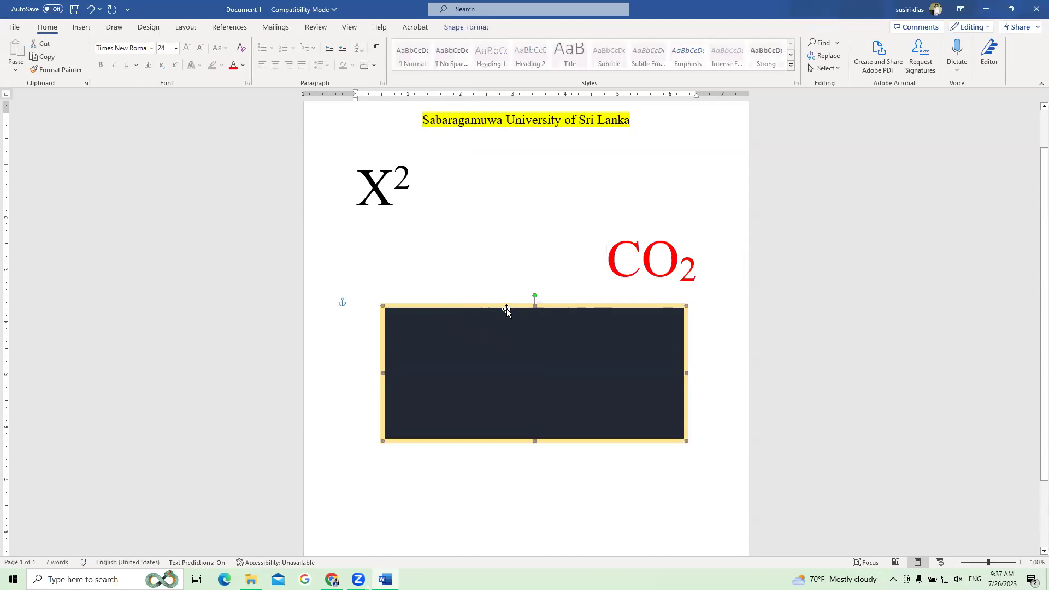
{"action": "key", "text": "Delete"}
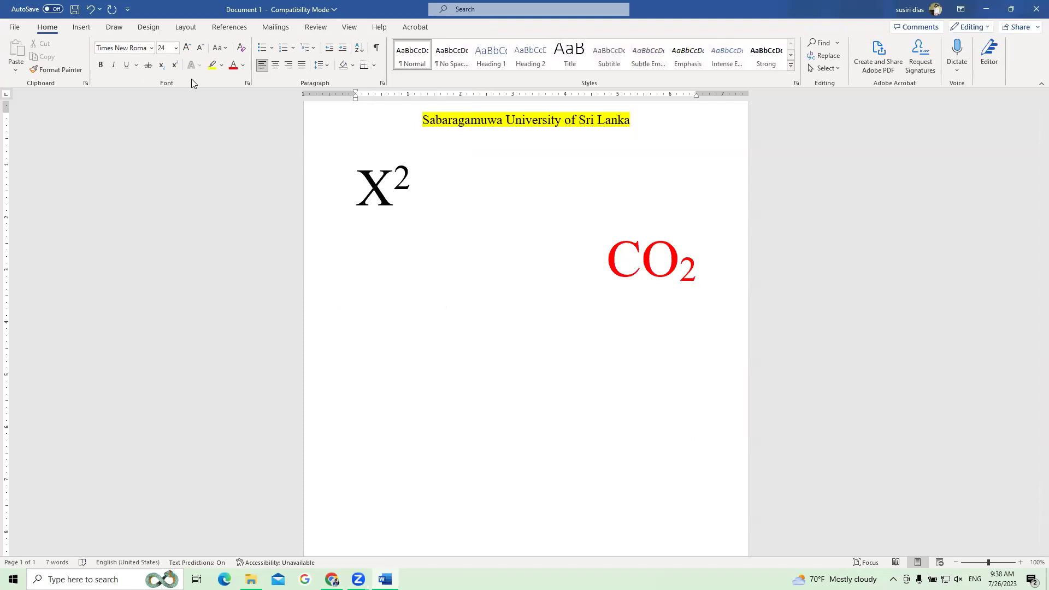
Open the Format Page Numbers dialog from the Insert tab's Page Number menu.
{"action": "left_click", "coordinate": [82, 27]}
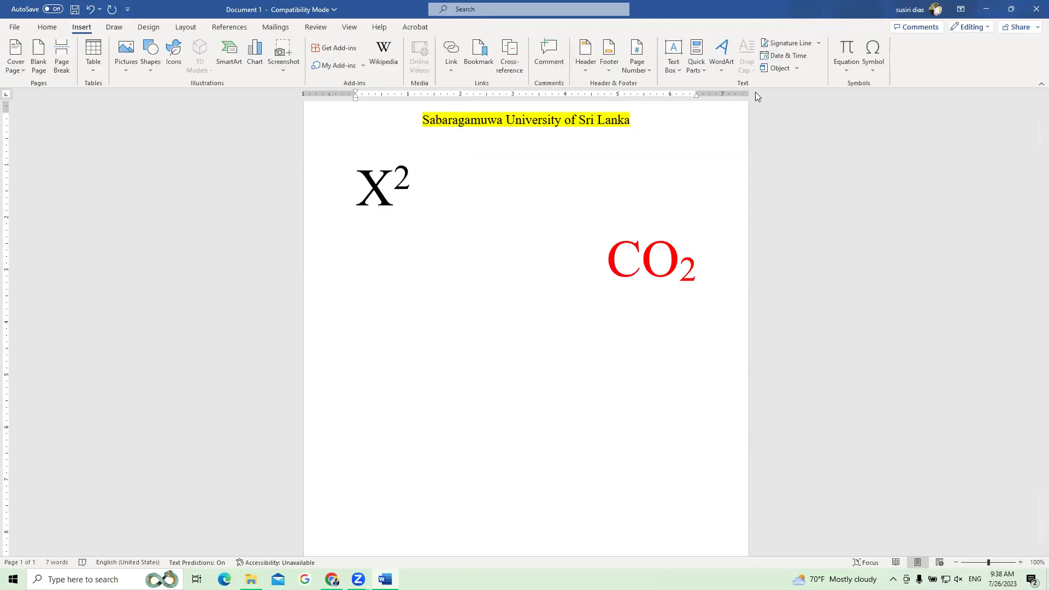
{"action": "left_click", "coordinate": [636, 69]}
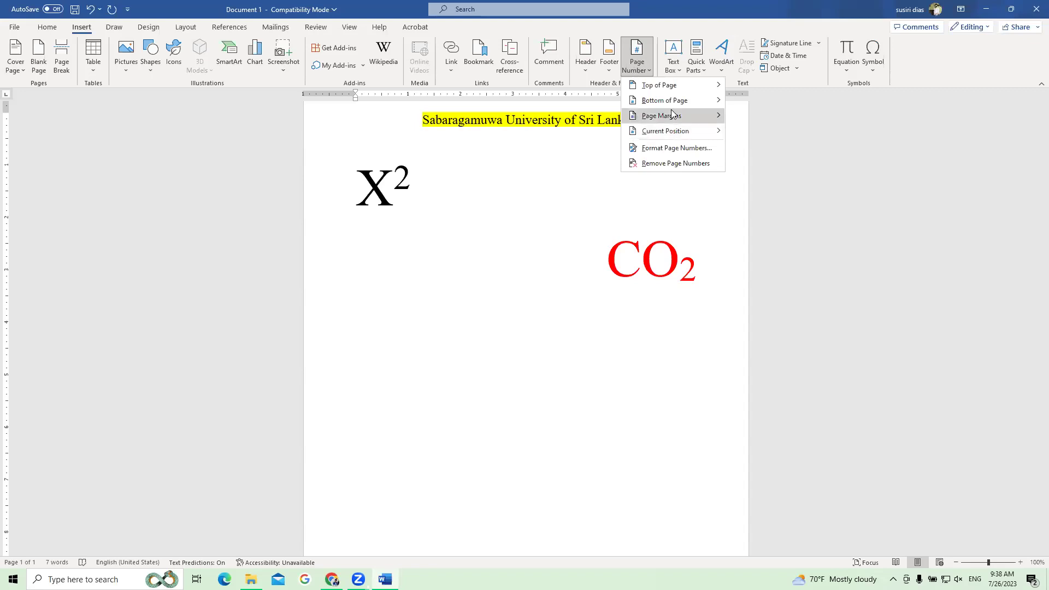
{"action": "mouse_move", "coordinate": [672, 113]}
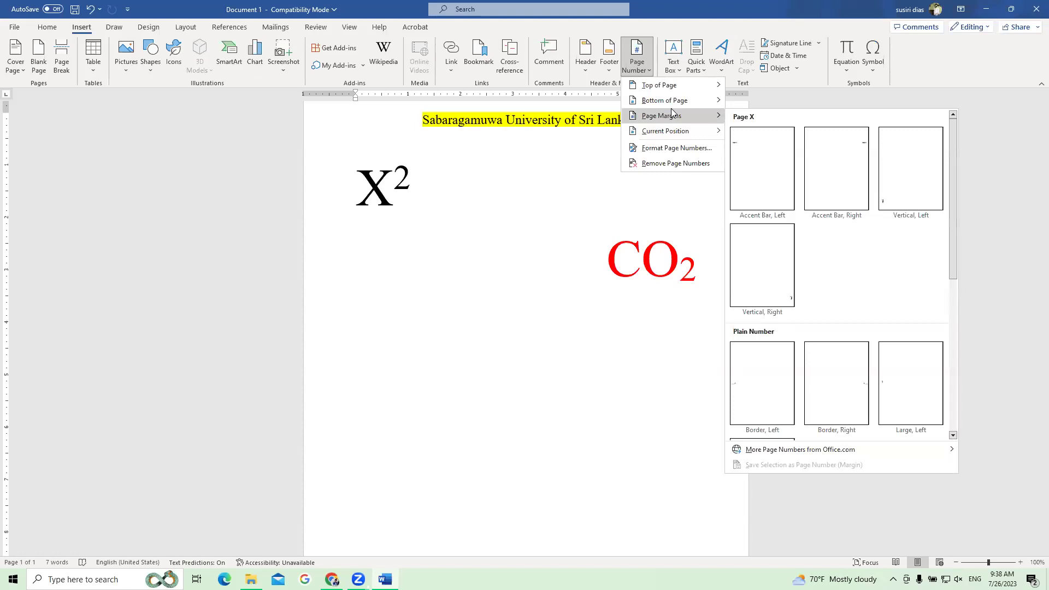
{"action": "key", "text": "Escape"}
{"action": "key", "text": "Escape"}
{"action": "left_click", "coordinate": [670, 72]}
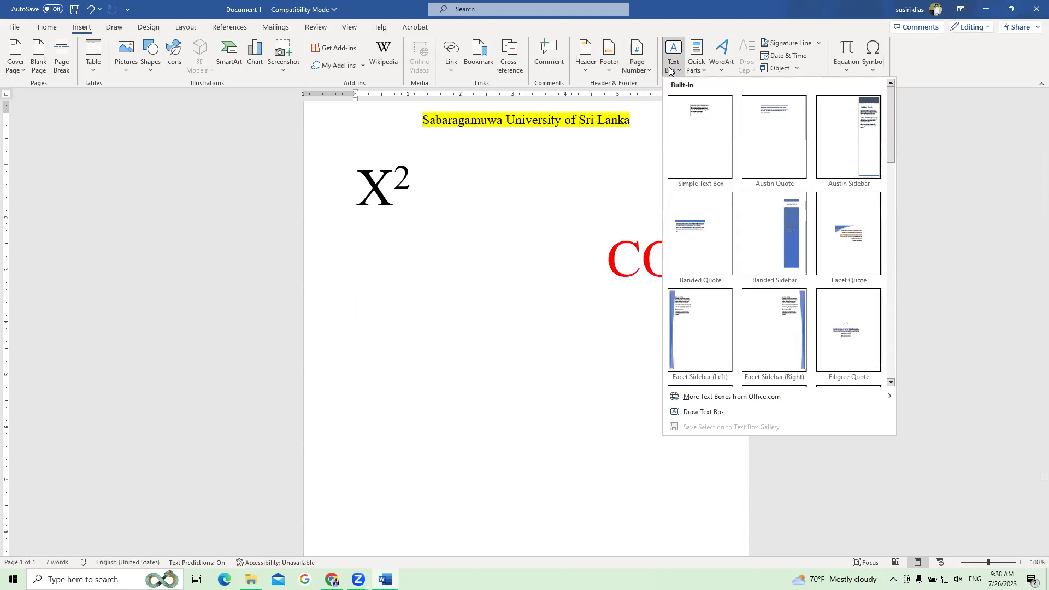
{"action": "left_click", "coordinate": [632, 71]}
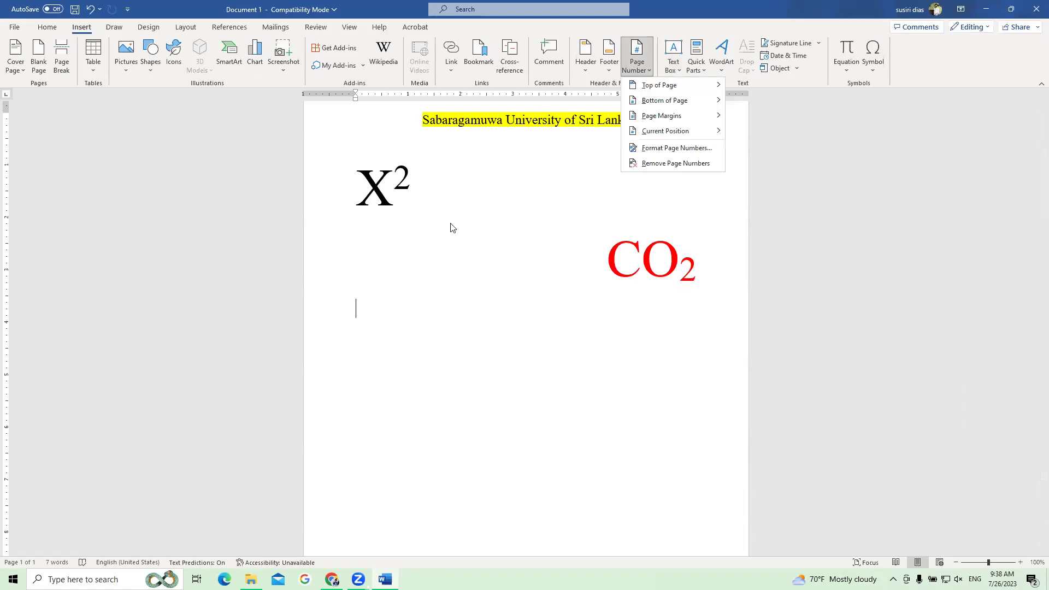
{"action": "left_click", "coordinate": [676, 149]}
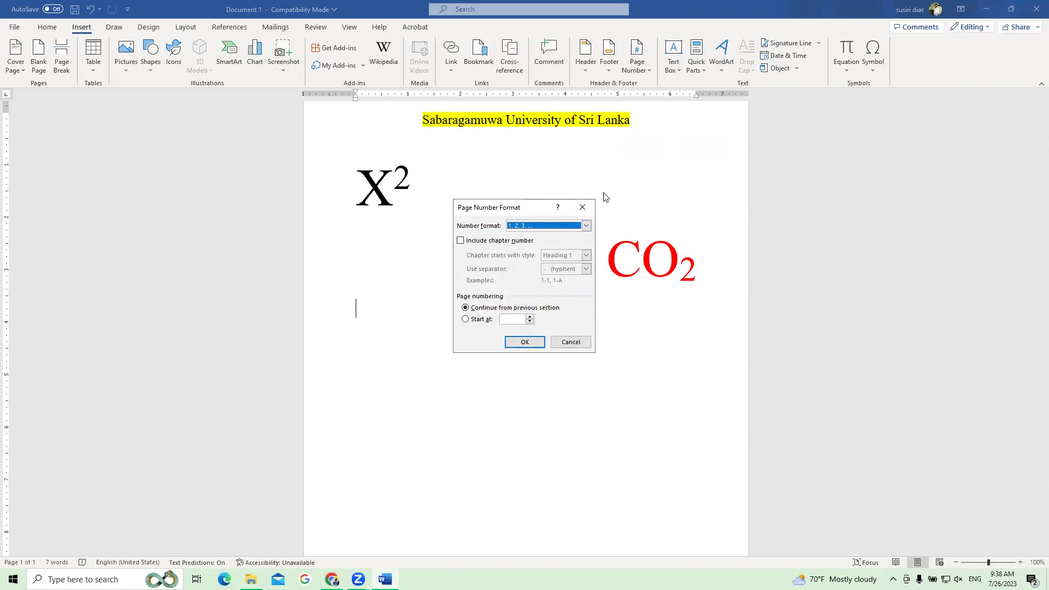
Keep the 1, 2, 3 number format, set numbering to start at 1, and apply.
{"action": "left_click", "coordinate": [584, 225]}
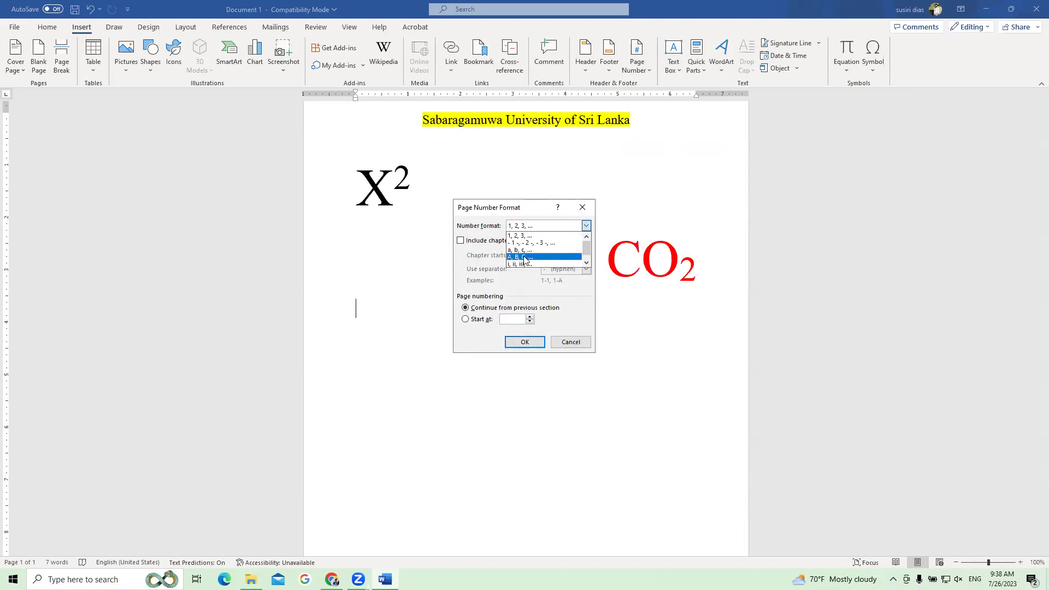
{"action": "scroll", "coordinate": [524, 259], "scroll_direction": "down", "scroll_amount": 1}
{"action": "scroll", "coordinate": [529, 251], "scroll_direction": "up", "scroll_amount": 1}
{"action": "scroll", "coordinate": [529, 251], "scroll_direction": "down", "scroll_amount": 1}
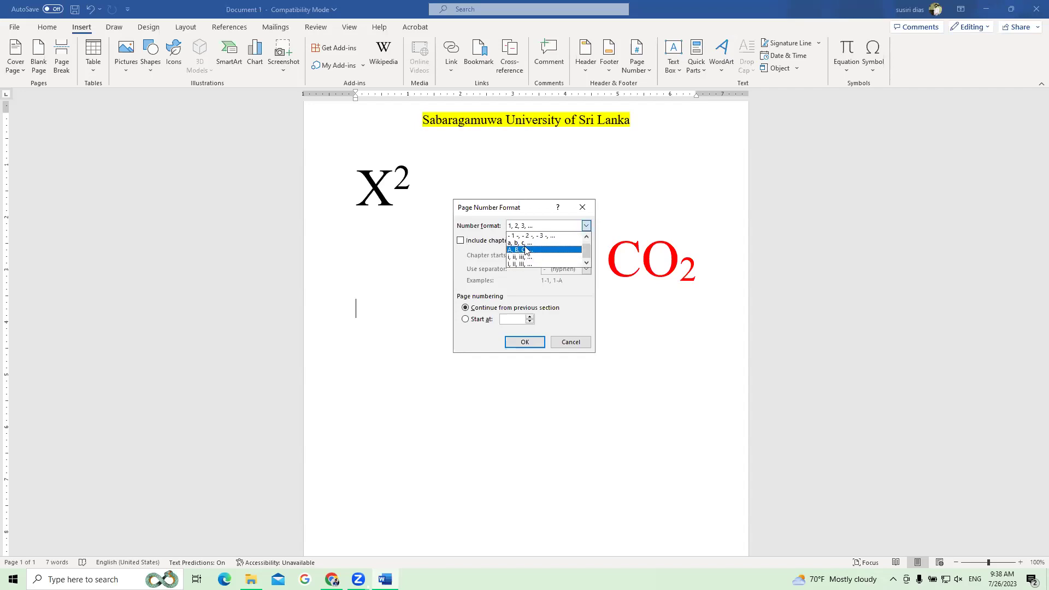
{"action": "left_click", "coordinate": [522, 236]}
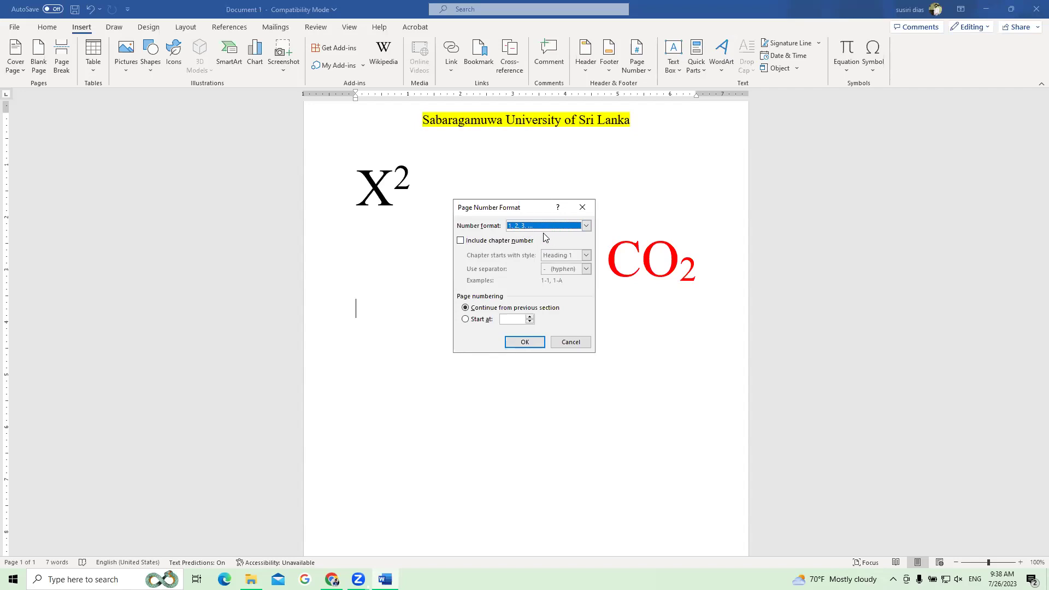
{"action": "left_click", "coordinate": [468, 320]}
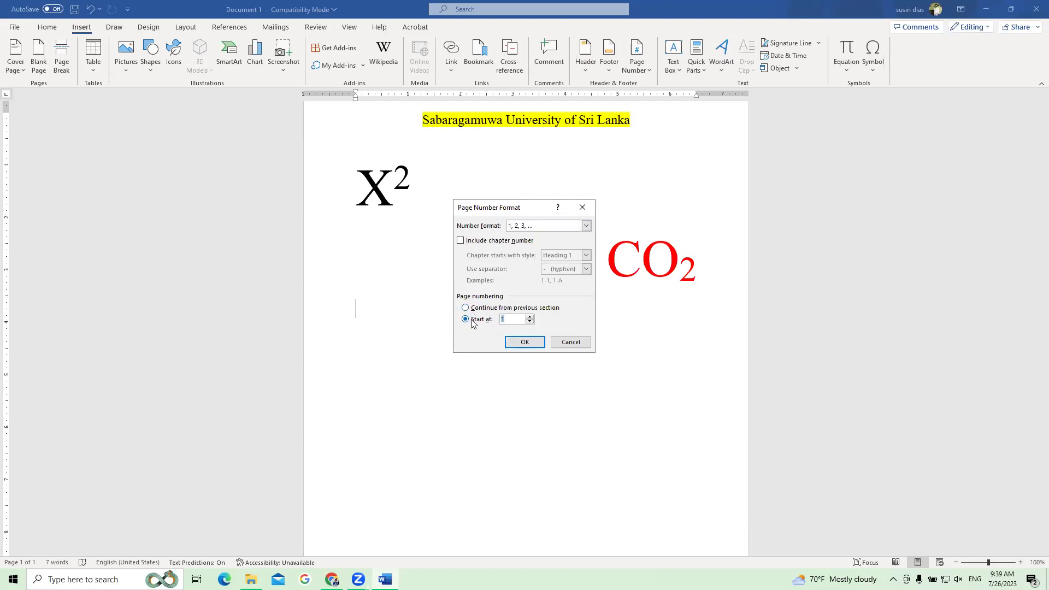
{"action": "left_click", "coordinate": [503, 320]}
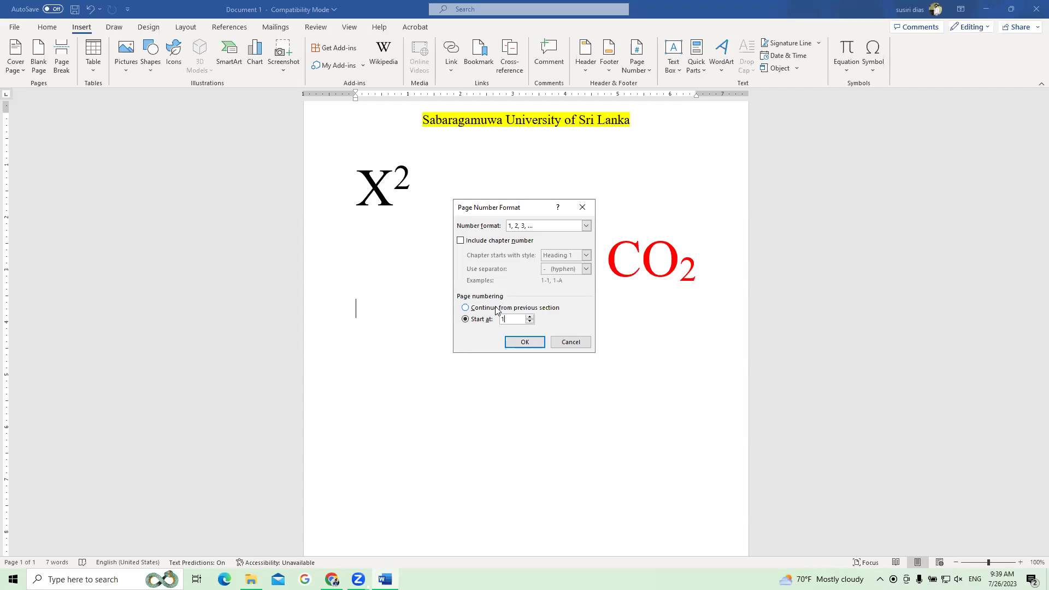
{"action": "left_click", "coordinate": [524, 341]}
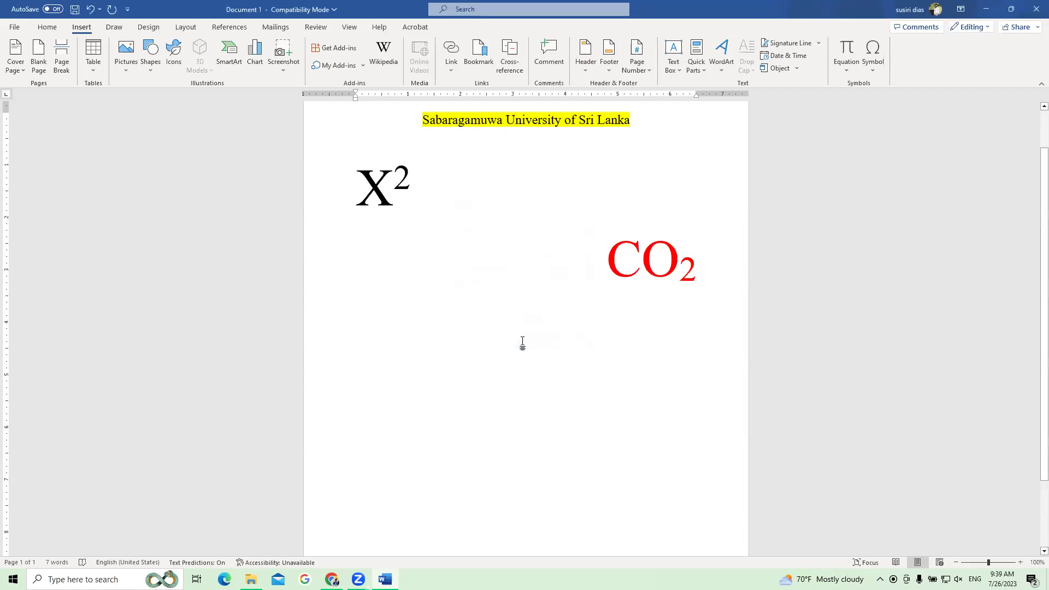
Add a Plain Number 3 page number at the bottom right, then add empty lines.
{"action": "left_click", "coordinate": [648, 70]}
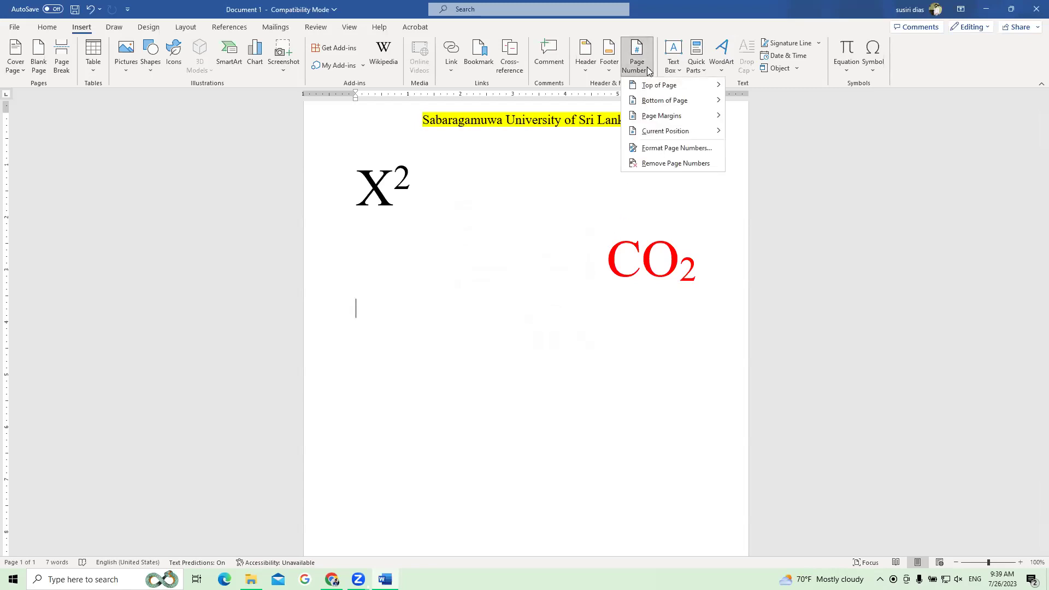
{"action": "mouse_move", "coordinate": [664, 101]}
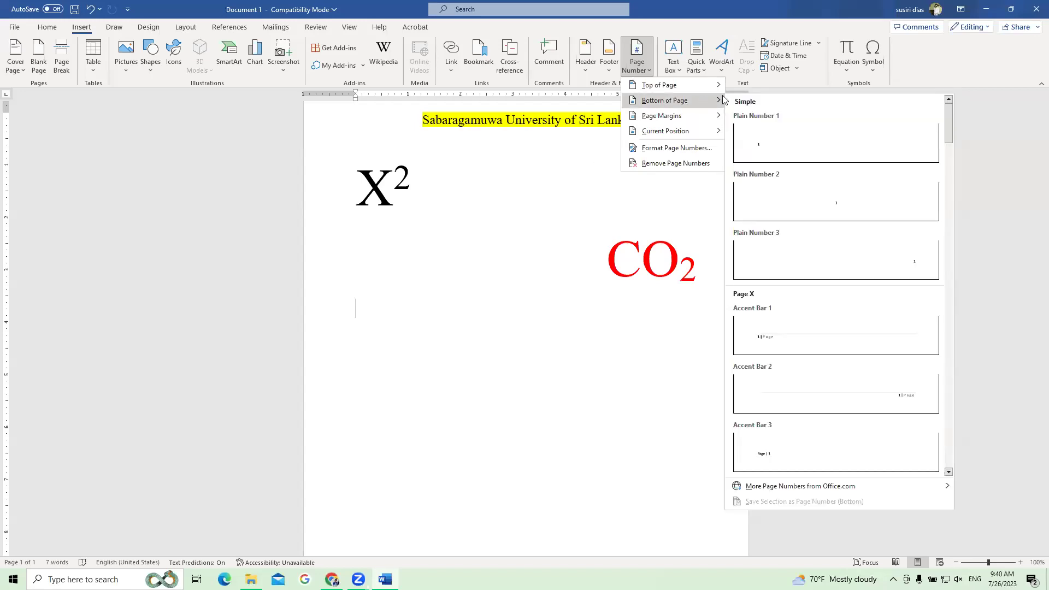
{"action": "left_click", "coordinate": [915, 265]}
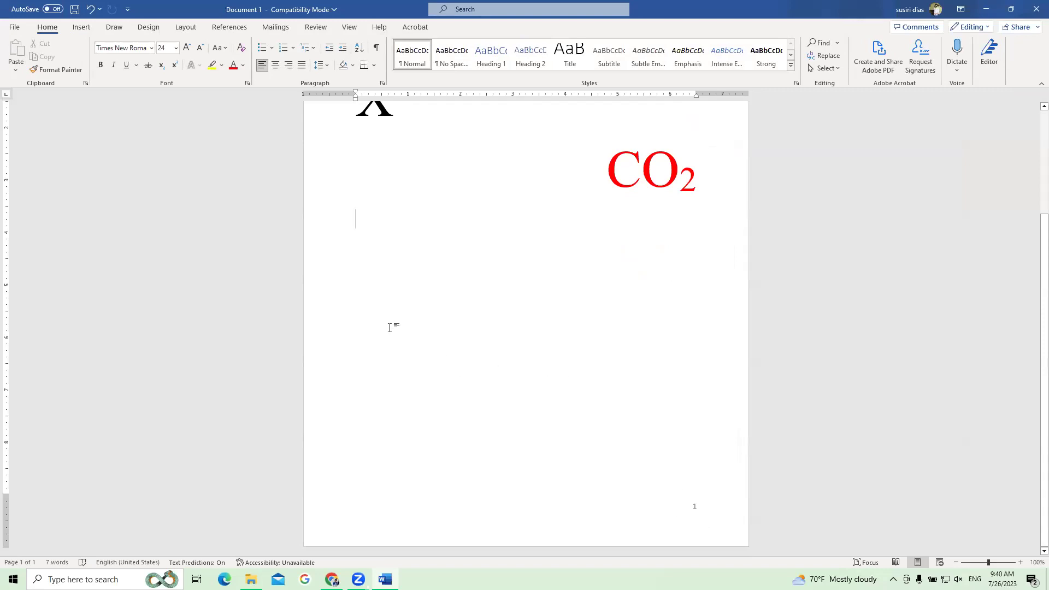
{"action": "key", "text": "Return"}
{"action": "key", "text": "Return"}
{"action": "key", "text": "Return"}
{"action": "key", "text": "Return"}
{"action": "key", "text": "Return"}
{"action": "key", "text": "Return"}
{"action": "key", "text": "Return"}
{"action": "key", "text": "Return"}
{"action": "key", "text": "Return"}
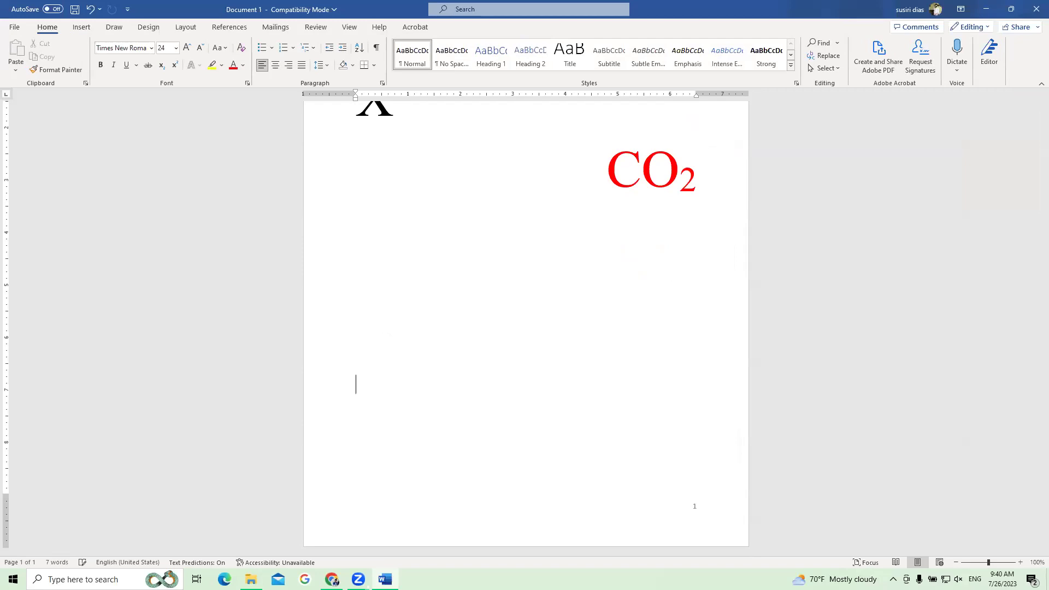
Scroll through both pages, then restore and re-maximize the Word window.
{"action": "scroll", "coordinate": [756, 234], "scroll_direction": "down", "scroll_amount": 3}
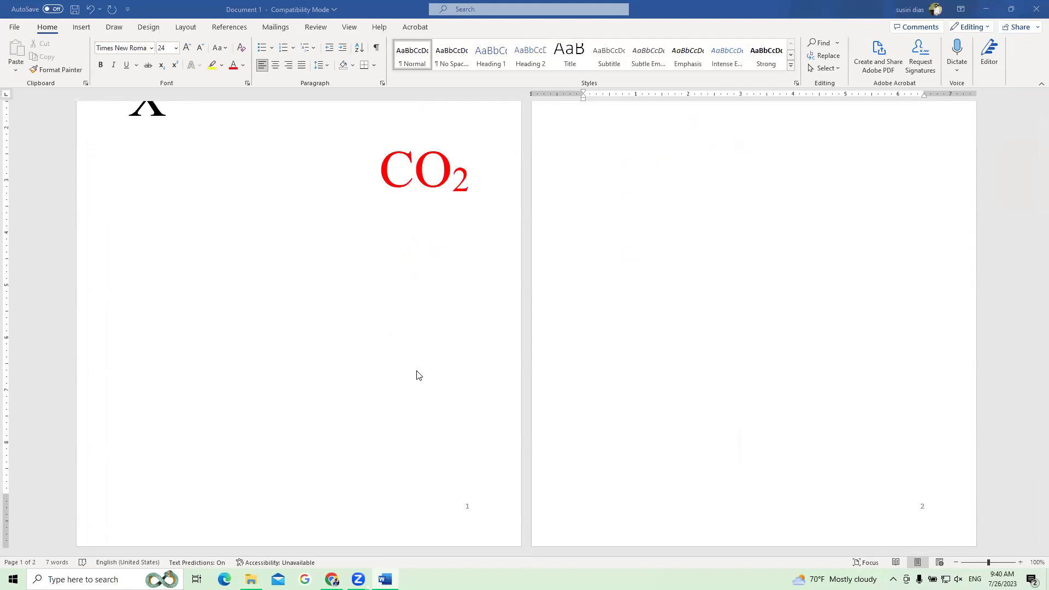
{"action": "scroll", "coordinate": [397, 332], "scroll_direction": "up", "scroll_amount": 3}
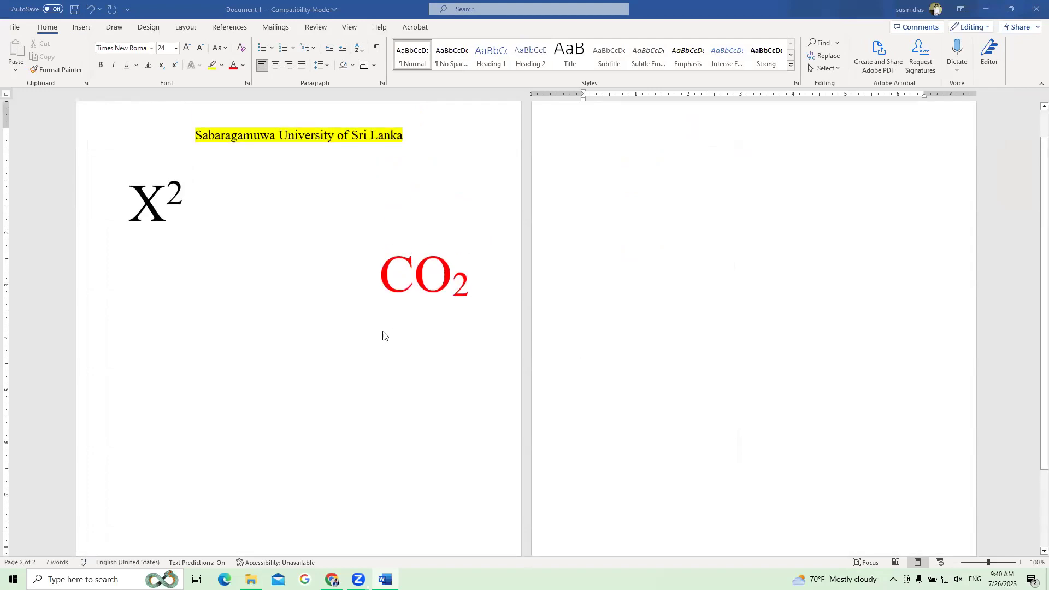
{"action": "scroll", "coordinate": [383, 335], "scroll_direction": "up", "scroll_amount": 1}
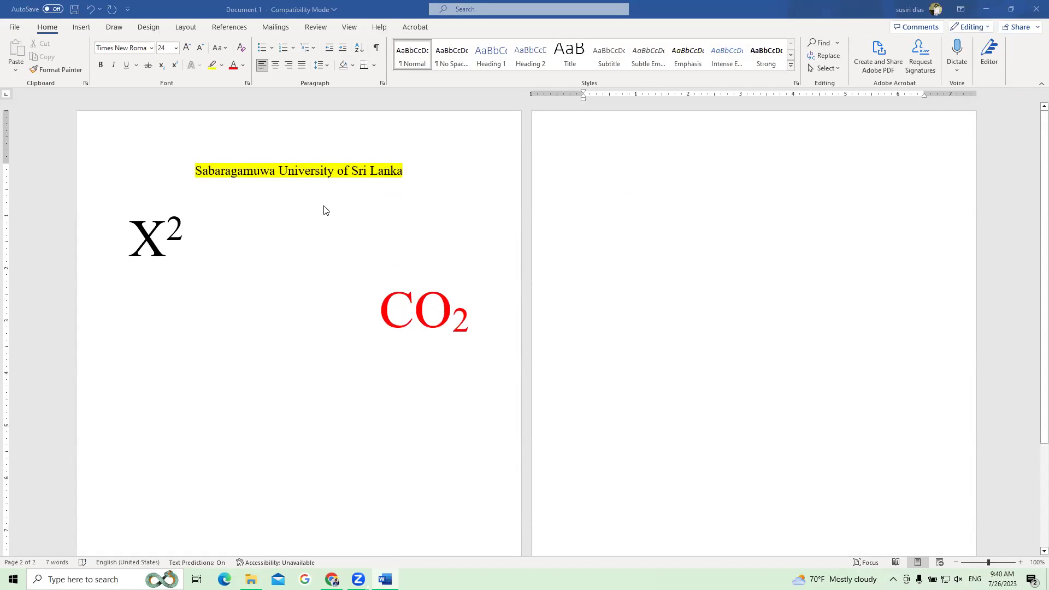
{"action": "scroll", "coordinate": [324, 210], "scroll_direction": "down", "scroll_amount": 4}
{"action": "scroll", "coordinate": [323, 210], "scroll_direction": "up", "scroll_amount": 4}
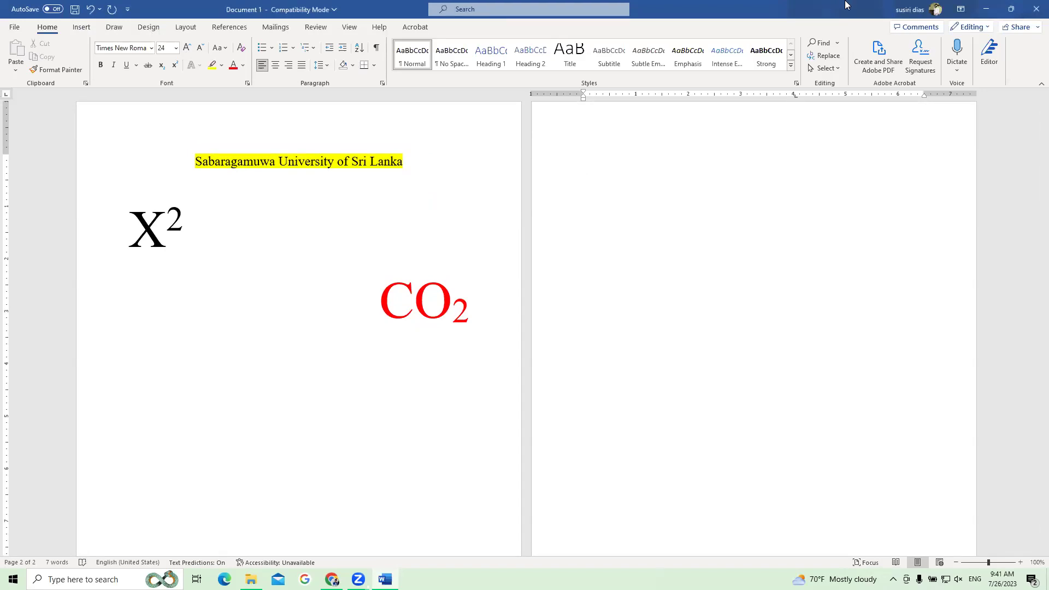
{"action": "left_click_drag", "start_coordinate": [841, 6], "coordinate": [248, 167]}
{"action": "double_click", "coordinate": [248, 167]}
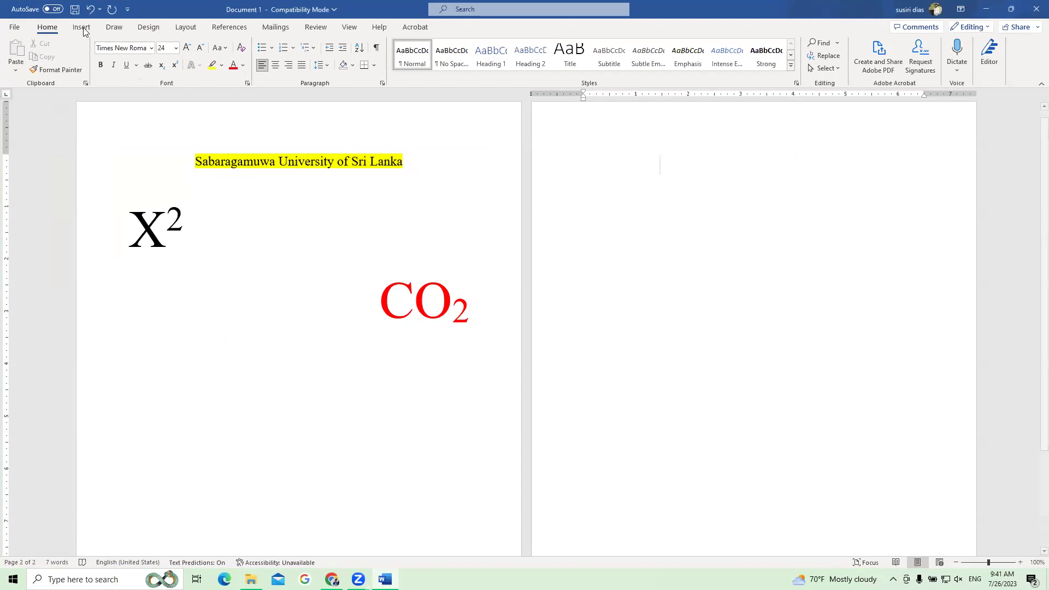
Zoom out to about 69% from the Layout tab to see whole pages.
{"action": "left_click", "coordinate": [149, 28]}
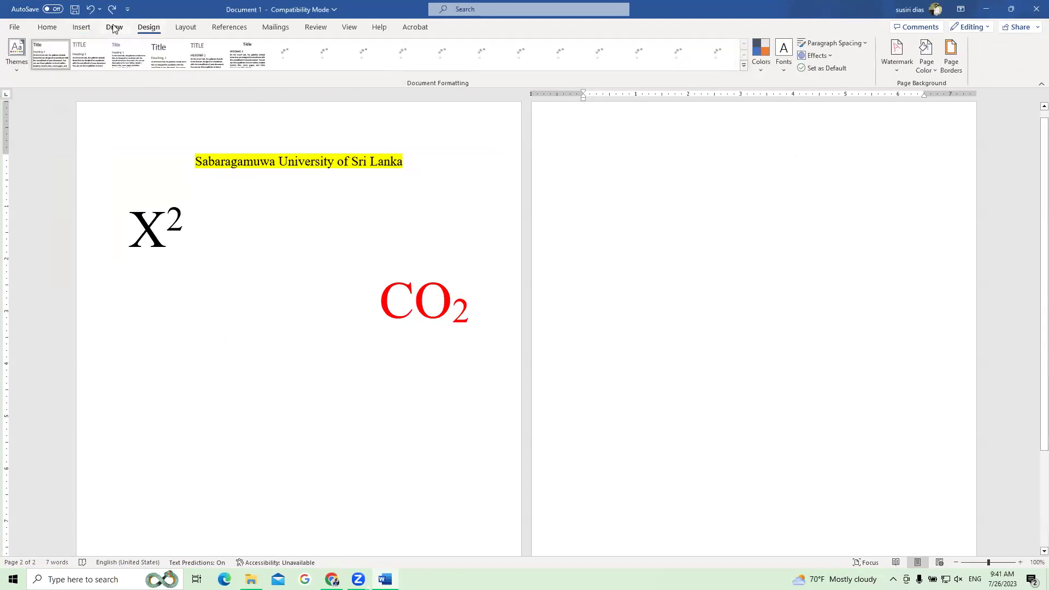
{"action": "left_click", "coordinate": [114, 27]}
{"action": "left_click", "coordinate": [185, 27]}
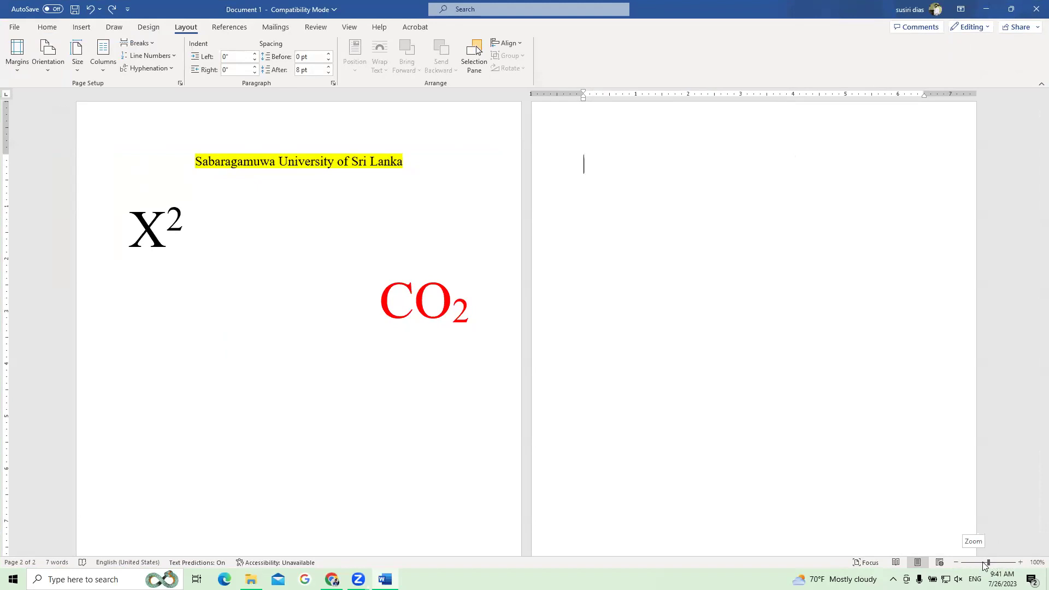
{"action": "left_click_drag", "start_coordinate": [983, 562], "coordinate": [979, 563]}
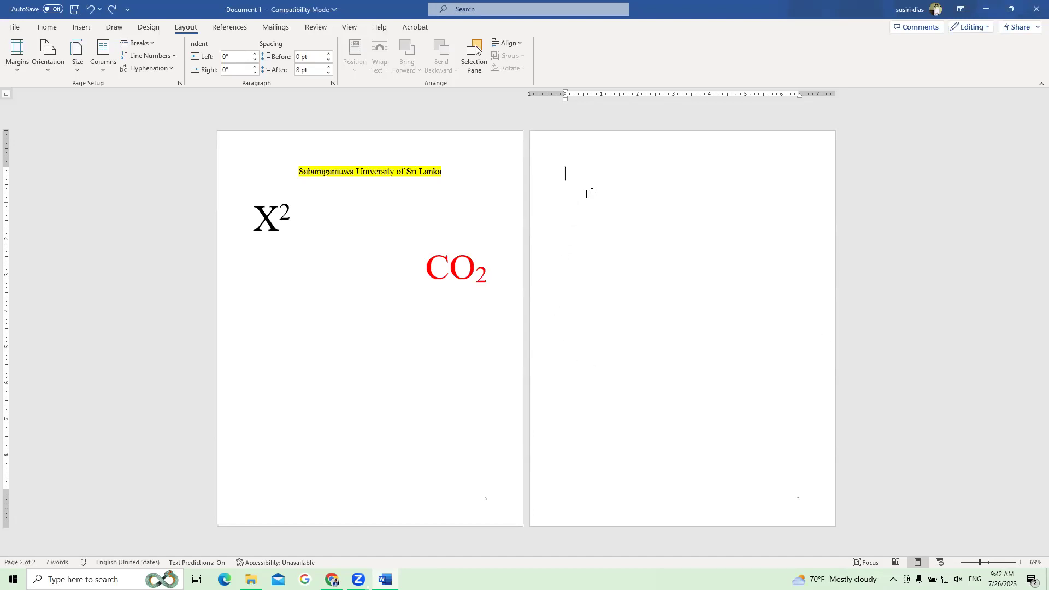
Delete the empty second page and create a fresh blank page 2.
{"action": "key", "text": "BackSpace"}
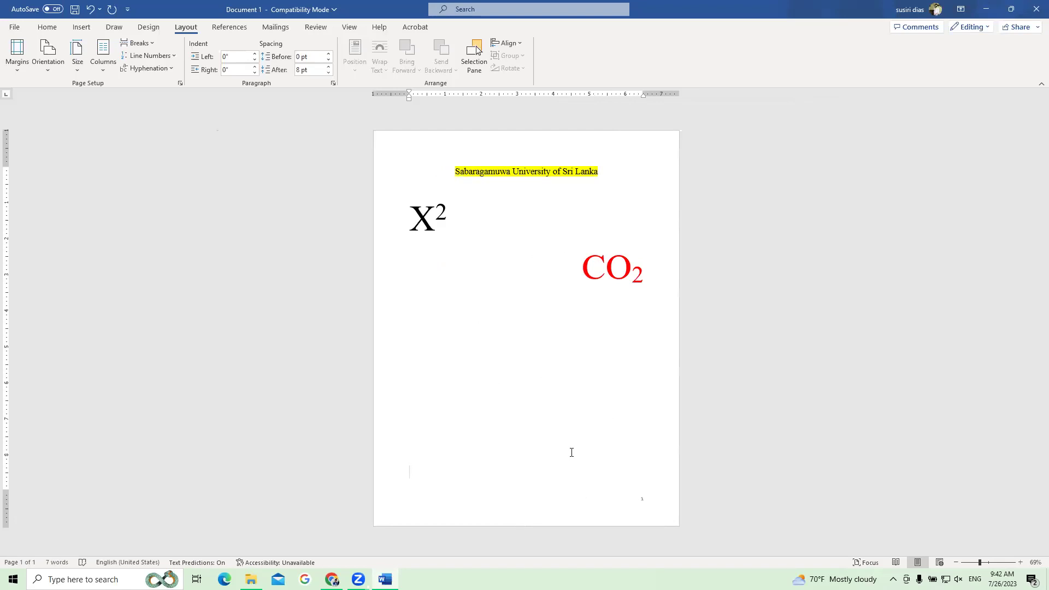
{"action": "left_click", "coordinate": [490, 354]}
{"action": "key", "text": "Return"}
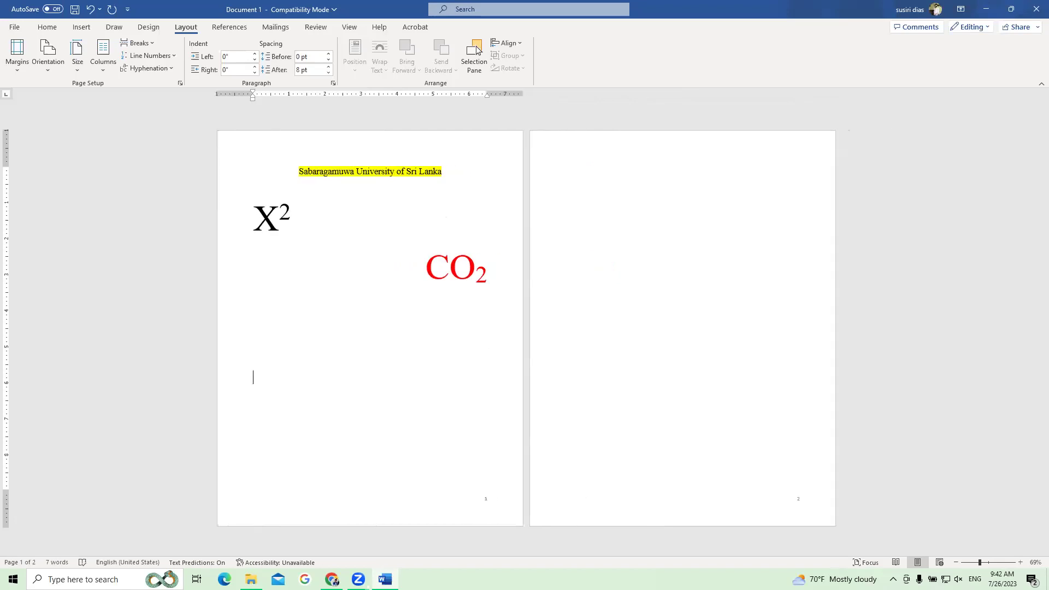
{"action": "left_click", "coordinate": [566, 173]}
{"action": "left_click", "coordinate": [73, 26]}
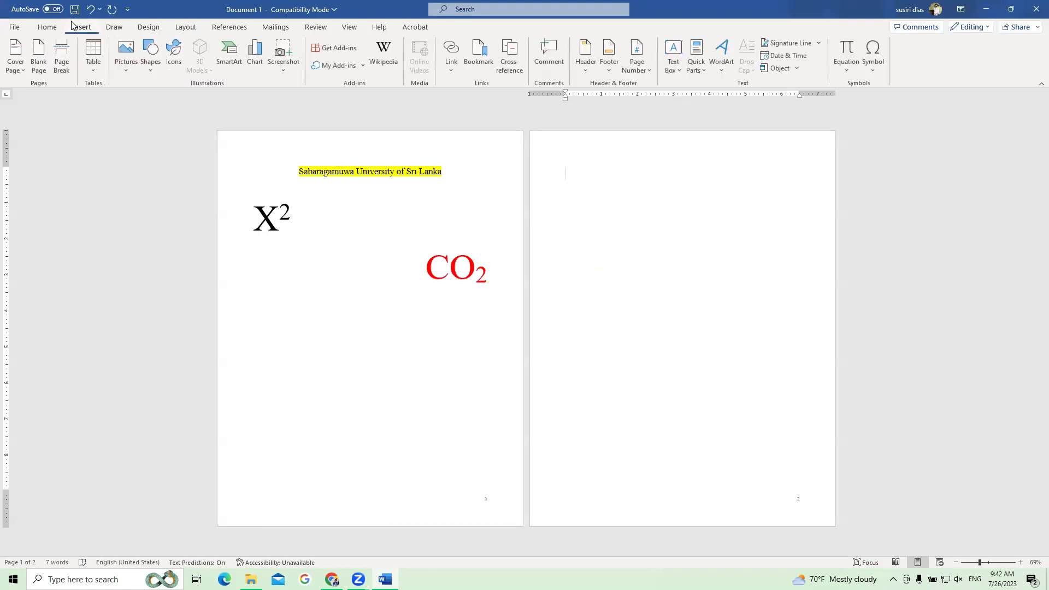
Insert a blank page, then remove the extra blank pages.
{"action": "left_click", "coordinate": [42, 68]}
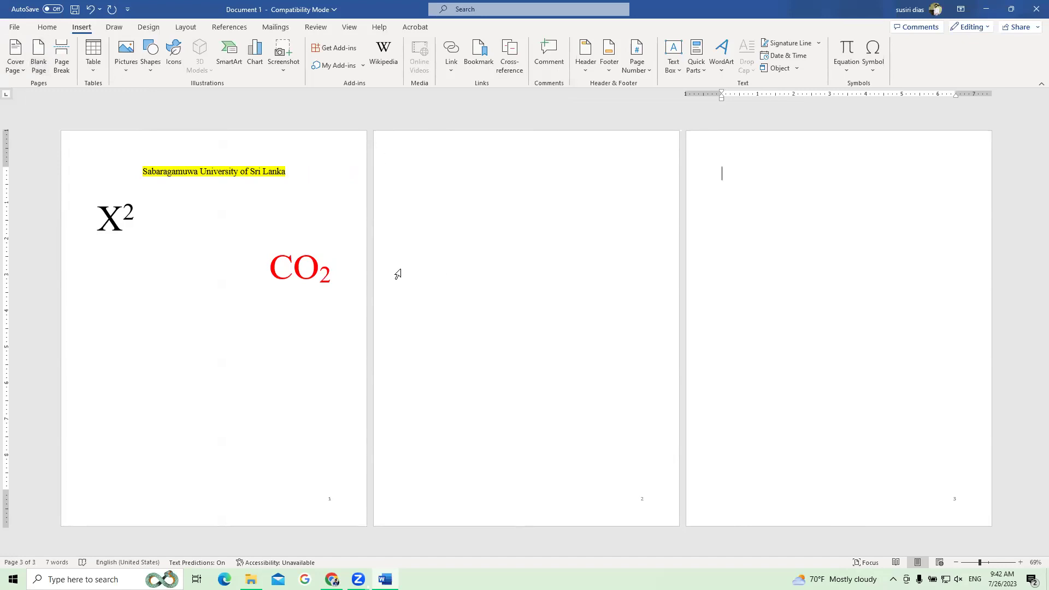
{"action": "key", "text": "BackSpace"}
{"action": "key", "text": "BackSpace"}
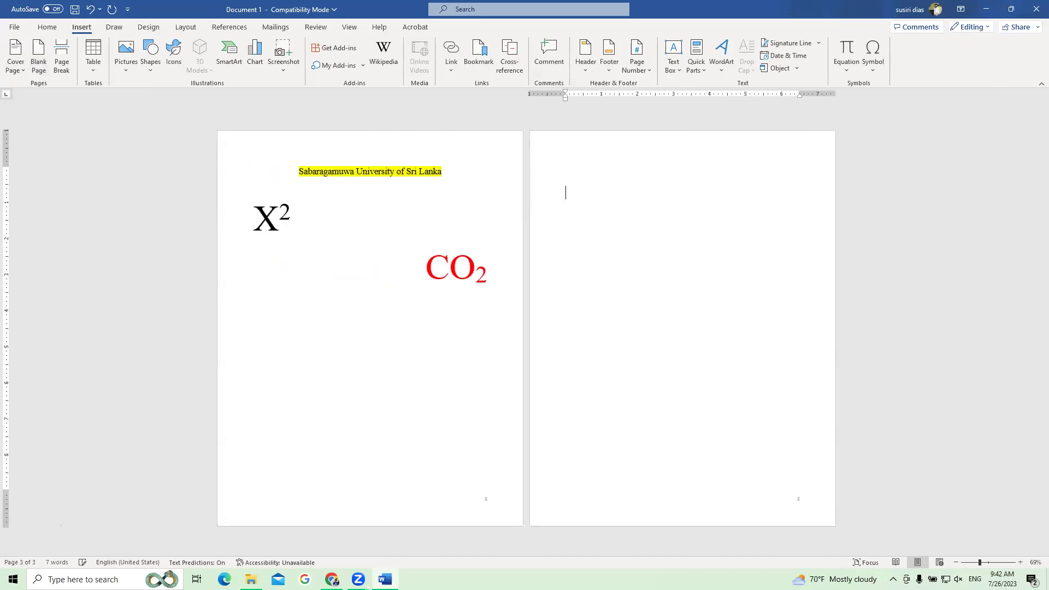
{"action": "key", "text": "BackSpace"}
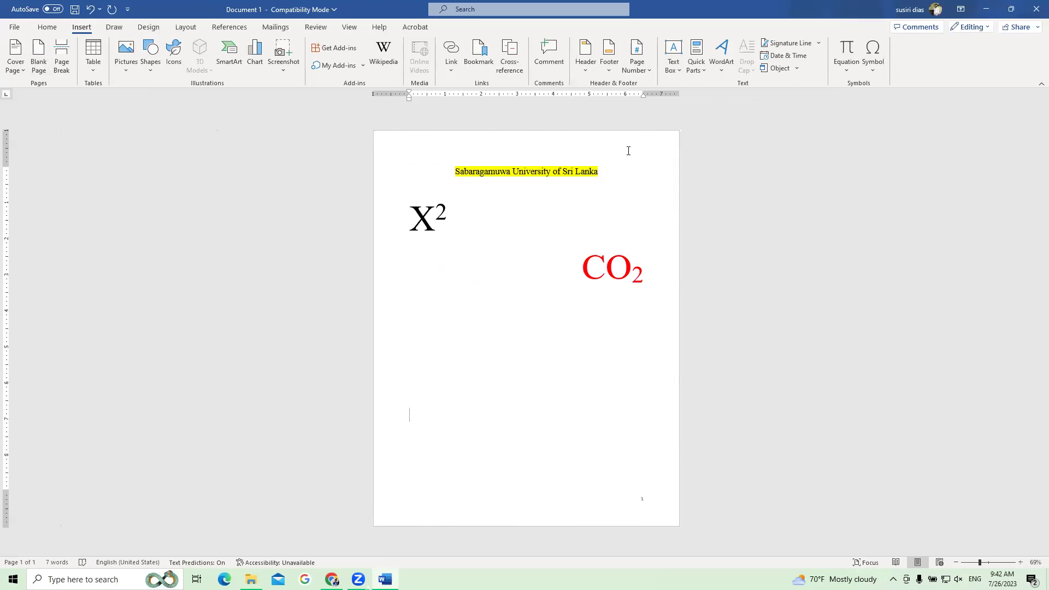
Add three blank pages after page 1 and return the cursor to page 1.
{"action": "left_click", "coordinate": [409, 388]}
{"action": "left_click", "coordinate": [38, 66]}
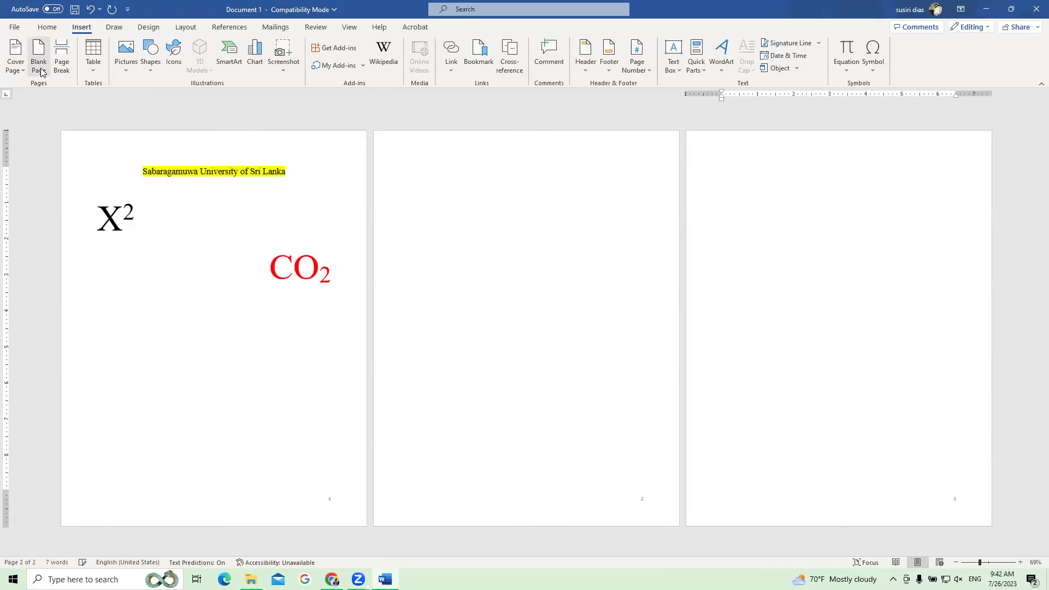
{"action": "left_click", "coordinate": [41, 72]}
{"action": "left_click", "coordinate": [41, 71]}
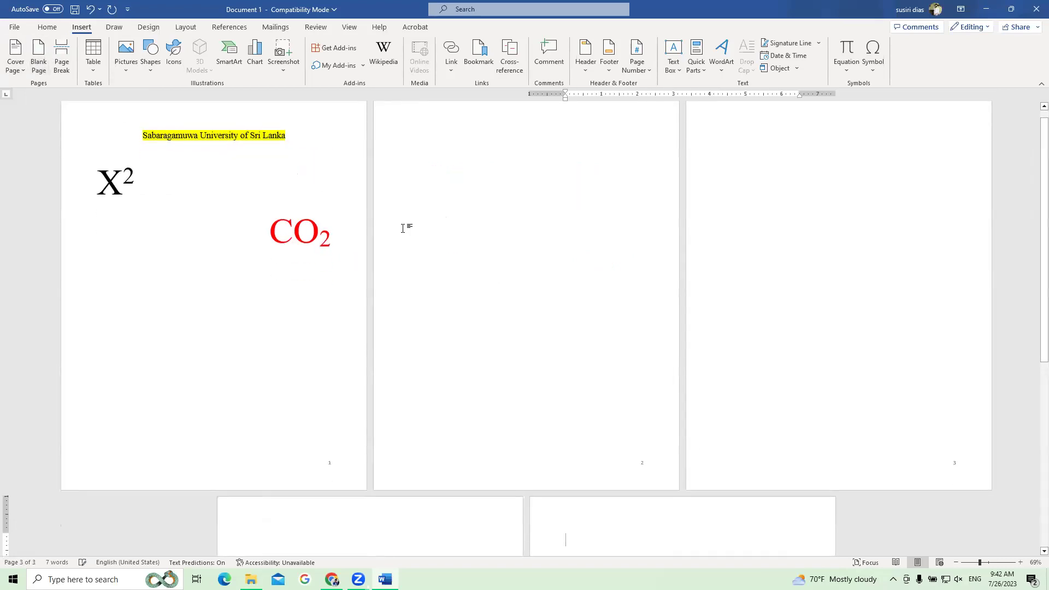
{"action": "scroll", "coordinate": [621, 339], "scroll_direction": "down", "scroll_amount": 6}
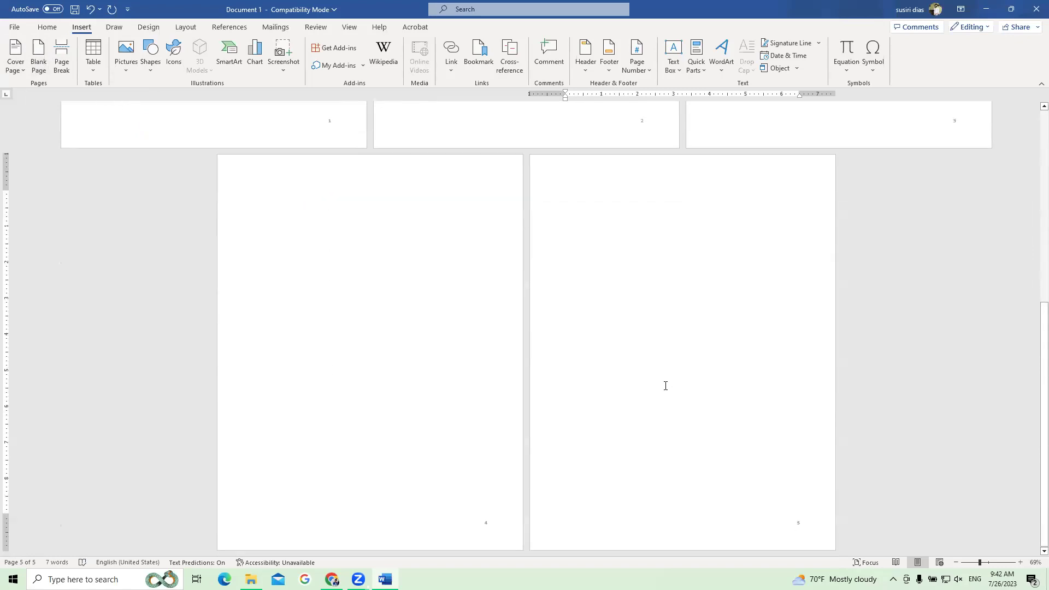
{"action": "scroll", "coordinate": [625, 437], "scroll_direction": "up", "scroll_amount": 6}
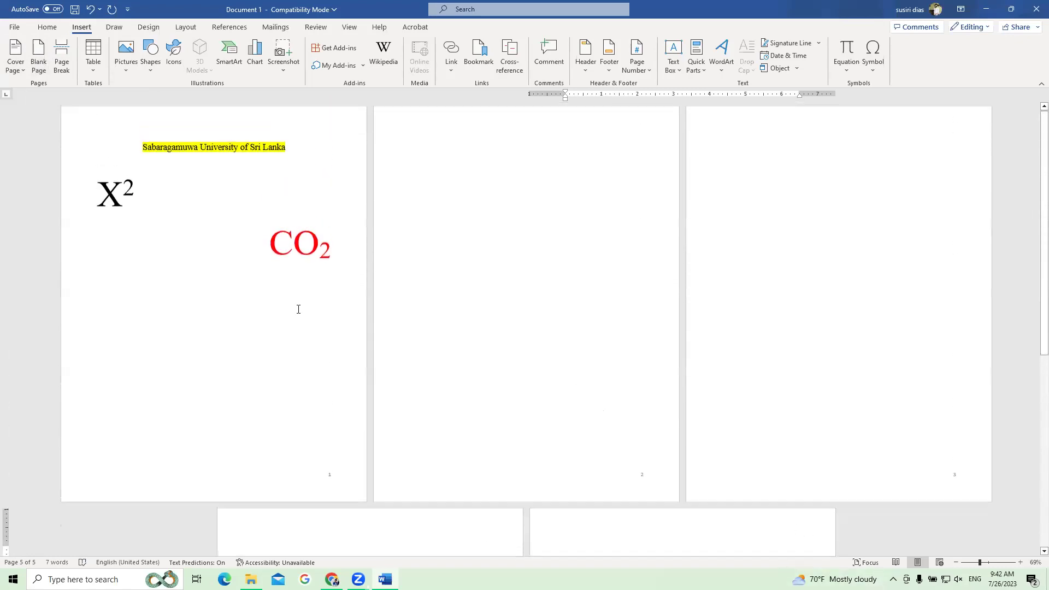
{"action": "left_click", "coordinate": [292, 344]}
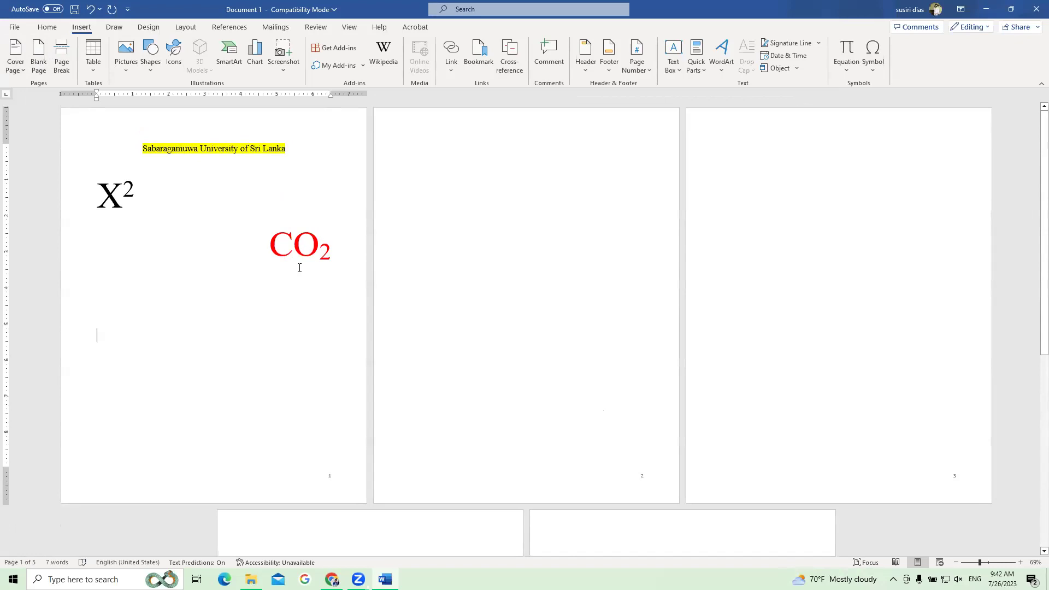
Insert Plain Number 3 page numbers at the bottom right of each page.
{"action": "left_click", "coordinate": [637, 64]}
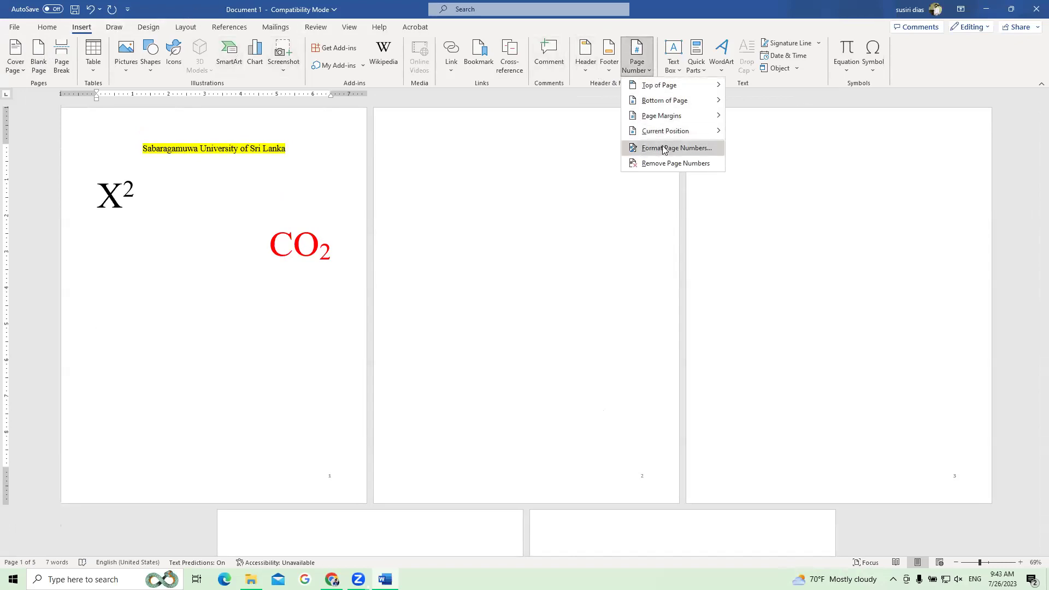
{"action": "left_click", "coordinate": [667, 156]}
{"action": "left_click", "coordinate": [592, 205]}
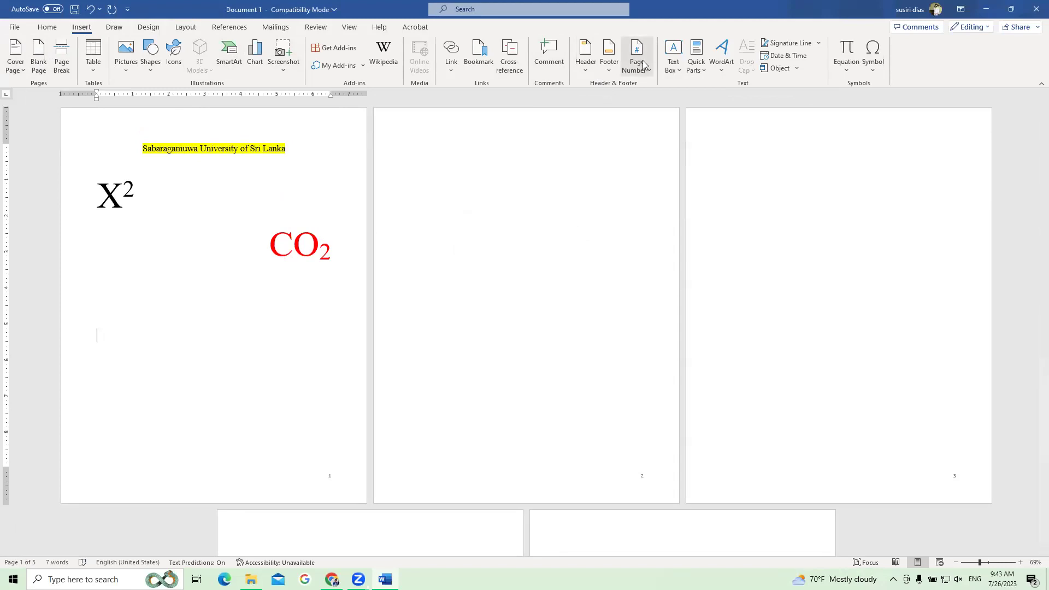
{"action": "left_click", "coordinate": [636, 64]}
{"action": "mouse_move", "coordinate": [664, 100]}
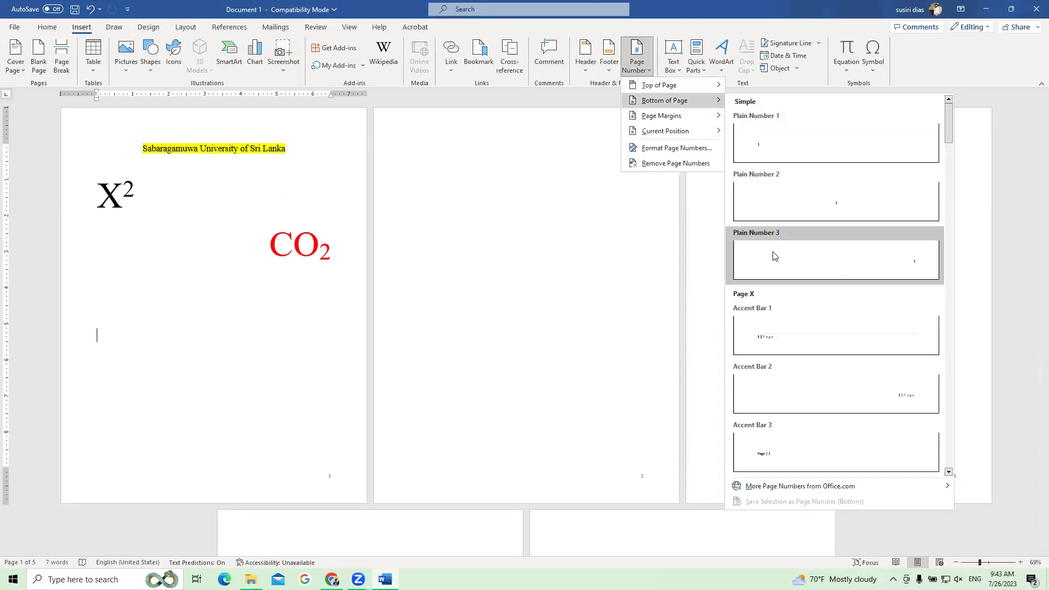
{"action": "left_click", "coordinate": [480, 274]}
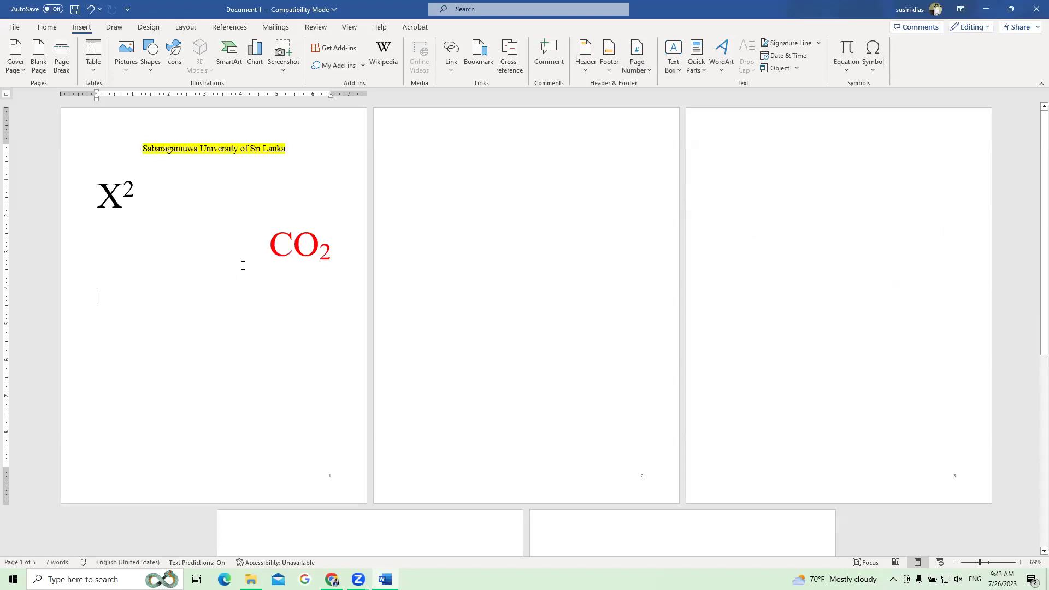
Scroll through the numbered pages and place the insertion point at the top of page 3.
{"action": "scroll", "coordinate": [760, 228], "scroll_direction": "down", "scroll_amount": 10}
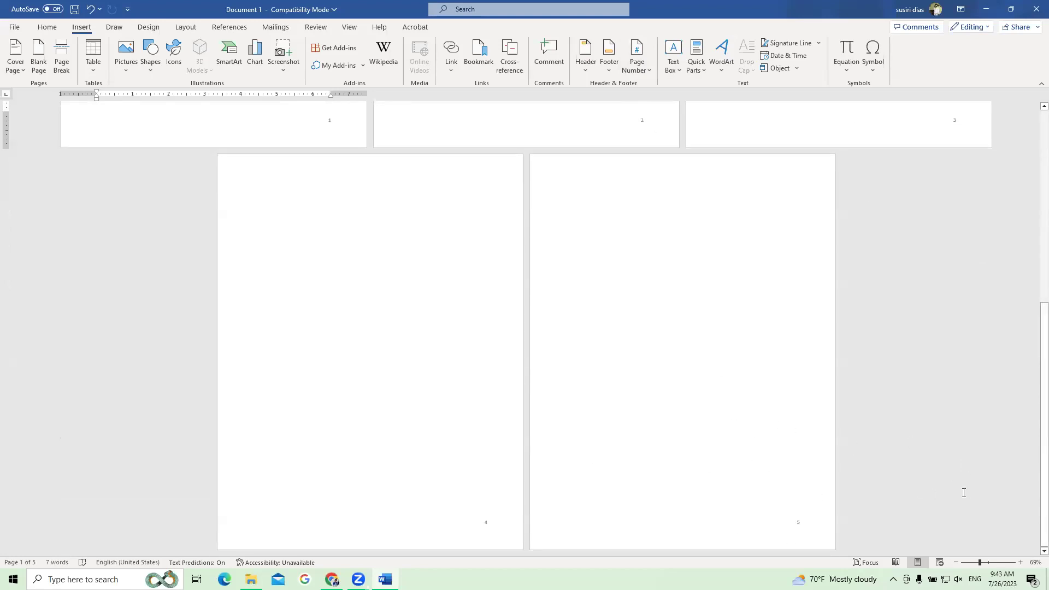
{"action": "scroll", "coordinate": [589, 366], "scroll_direction": "up", "scroll_amount": 1}
{"action": "scroll", "coordinate": [589, 366], "scroll_direction": "up", "scroll_amount": 6}
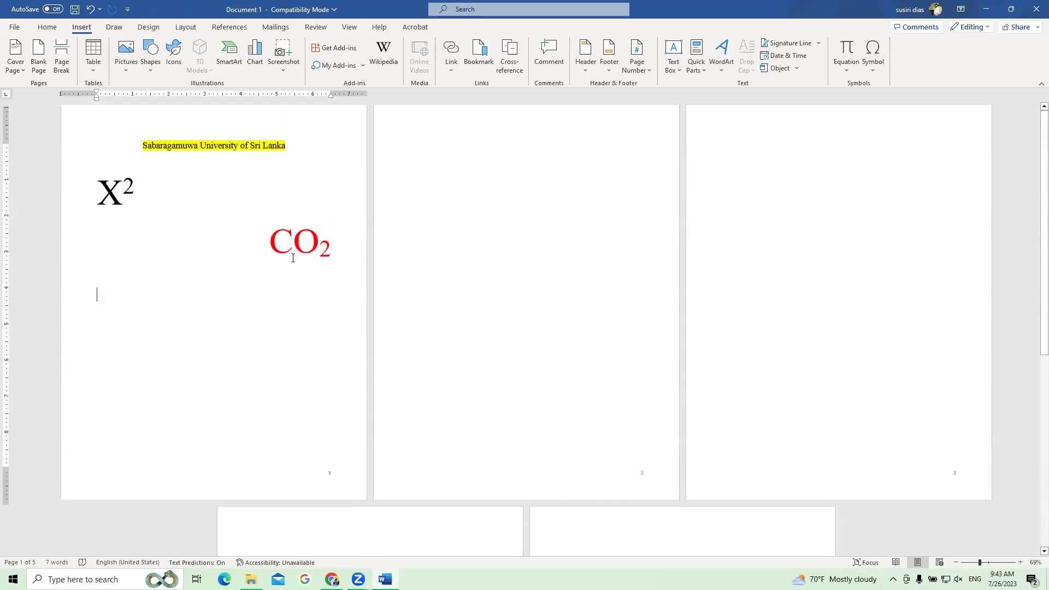
{"action": "left_click", "coordinate": [470, 155]}
{"action": "left_click", "coordinate": [726, 178]}
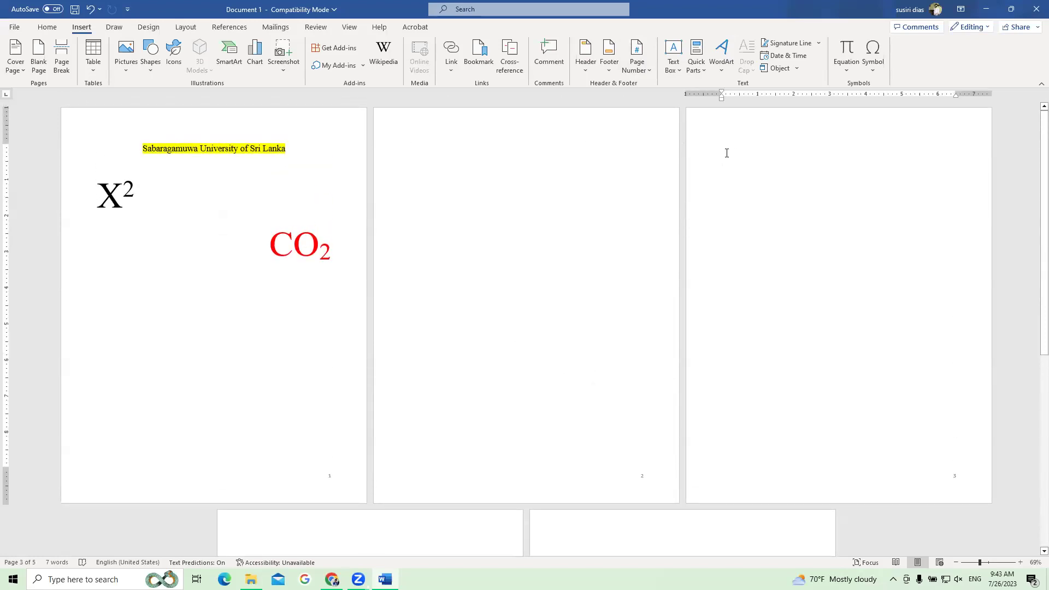
Undo the extra pages, backspace away the empty third and second pages, and add a blank line.
{"action": "key", "text": "ctrl+z"}
{"action": "key", "text": "ctrl+z"}
{"action": "key", "text": "ctrl+z"}
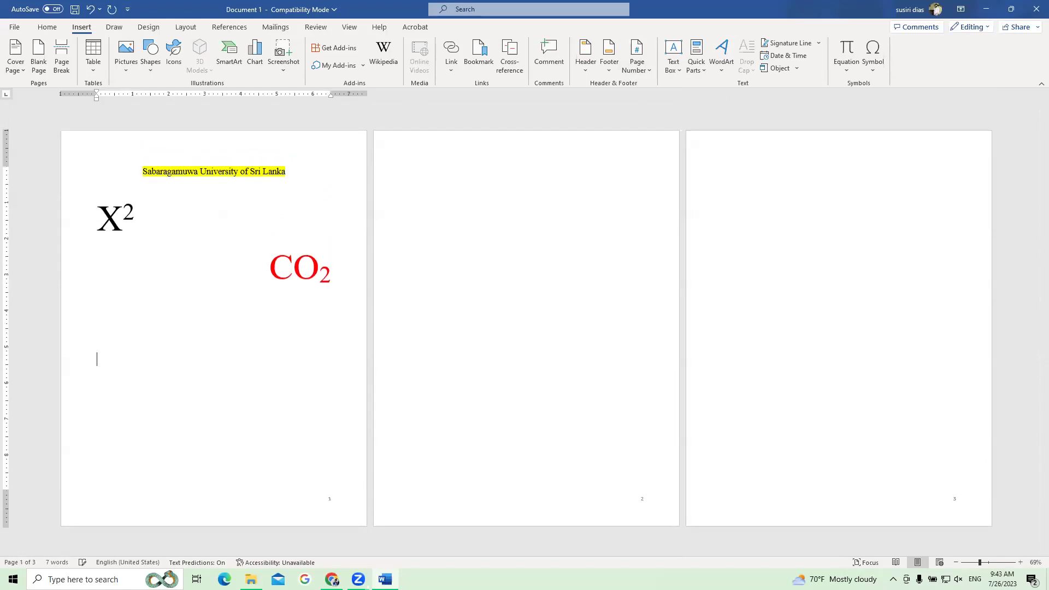
{"action": "left_click", "coordinate": [717, 194]}
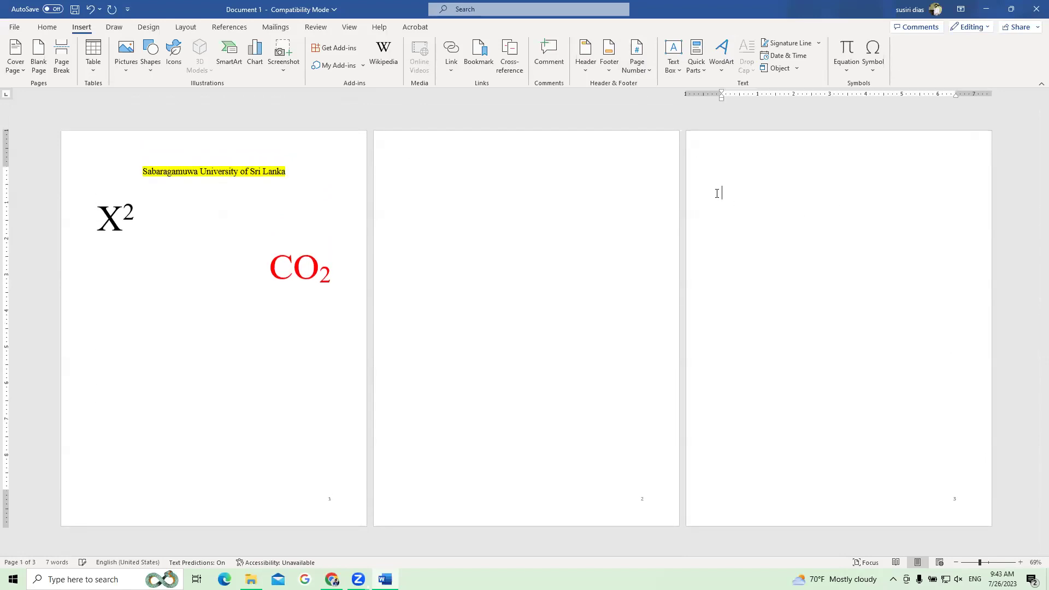
{"action": "key", "text": "BackSpace"}
{"action": "key", "text": "BackSpace"}
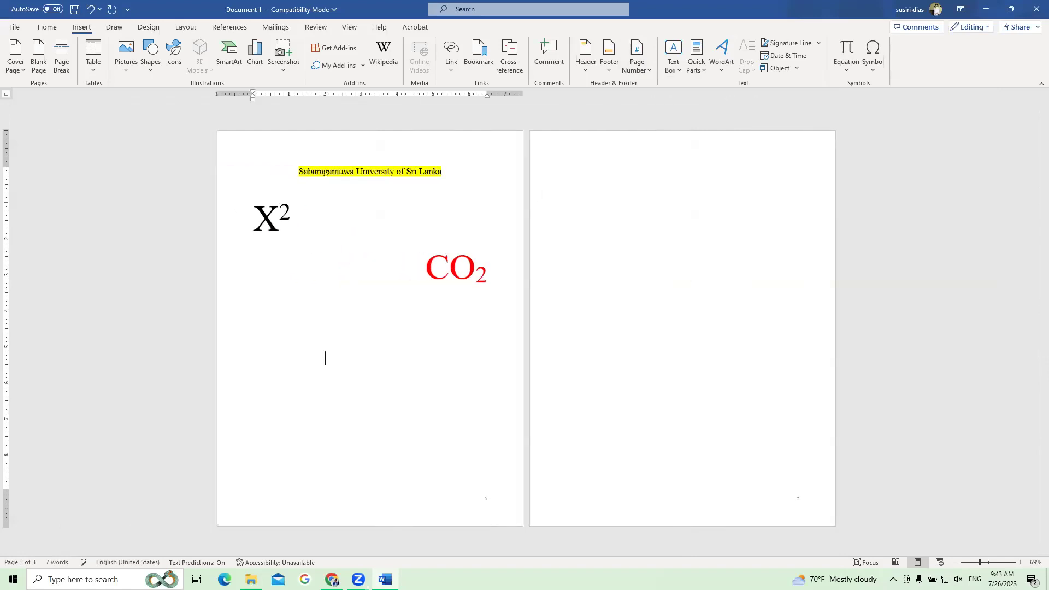
{"action": "key", "text": "BackSpace"}
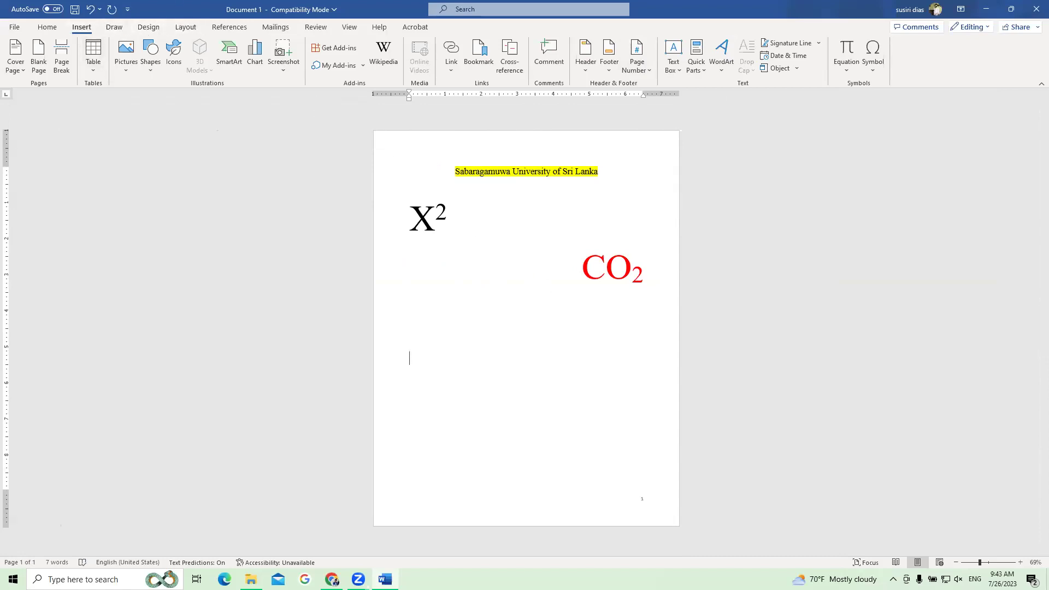
{"action": "key", "text": "Return"}
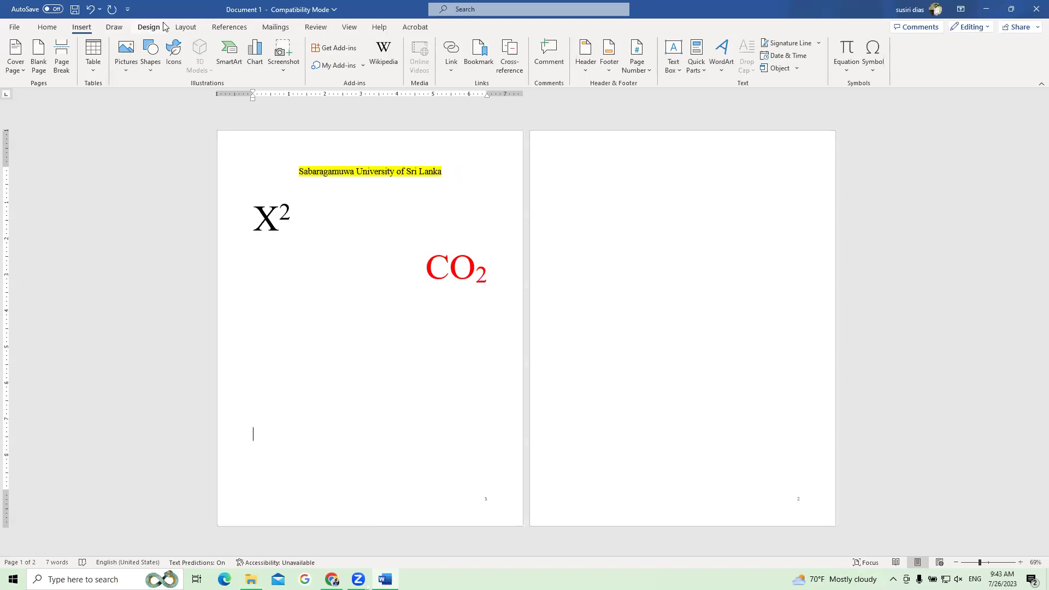
Change the paper size to A4 from the Layout tab's Size list.
{"action": "left_click", "coordinate": [185, 27]}
{"action": "left_click", "coordinate": [79, 70]}
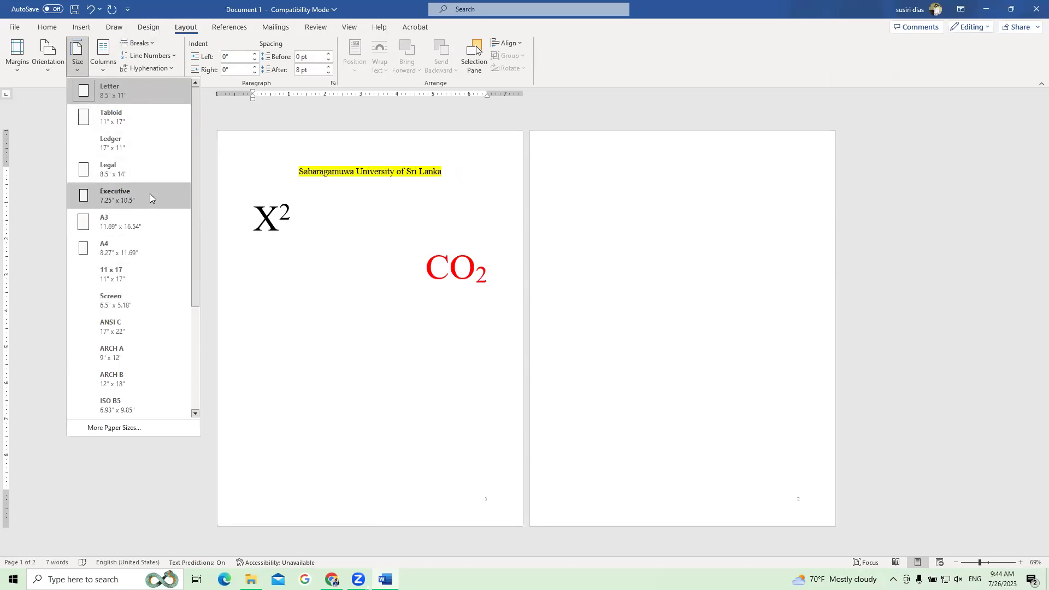
{"action": "scroll", "coordinate": [150, 194], "scroll_direction": "down", "scroll_amount": 2}
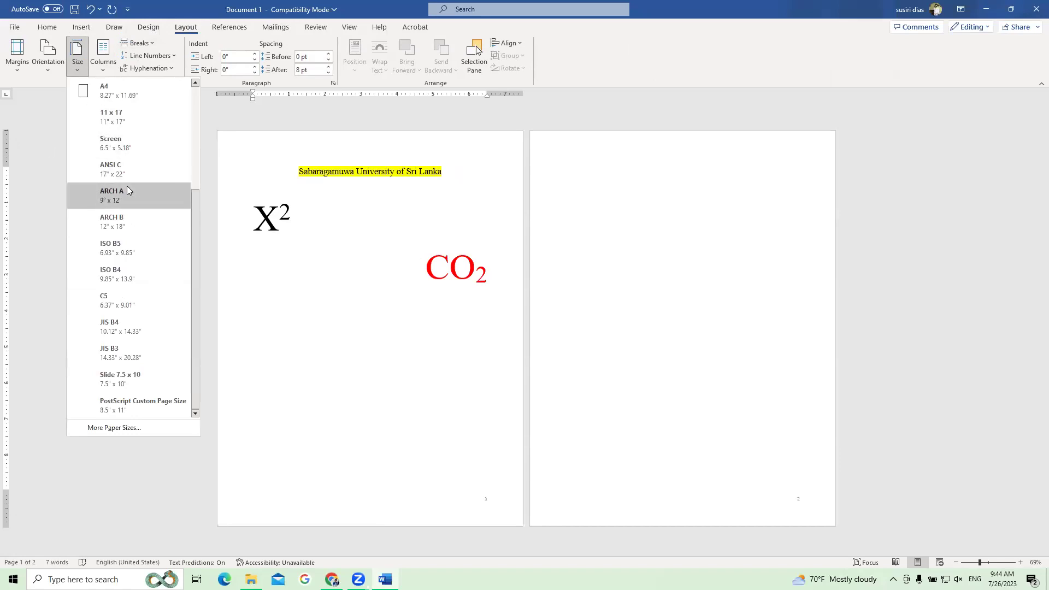
{"action": "scroll", "coordinate": [134, 188], "scroll_direction": "up", "scroll_amount": 1}
{"action": "scroll", "coordinate": [144, 187], "scroll_direction": "up", "scroll_amount": 1}
{"action": "scroll", "coordinate": [153, 185], "scroll_direction": "down", "scroll_amount": 2}
{"action": "scroll", "coordinate": [153, 184], "scroll_direction": "up", "scroll_amount": 2}
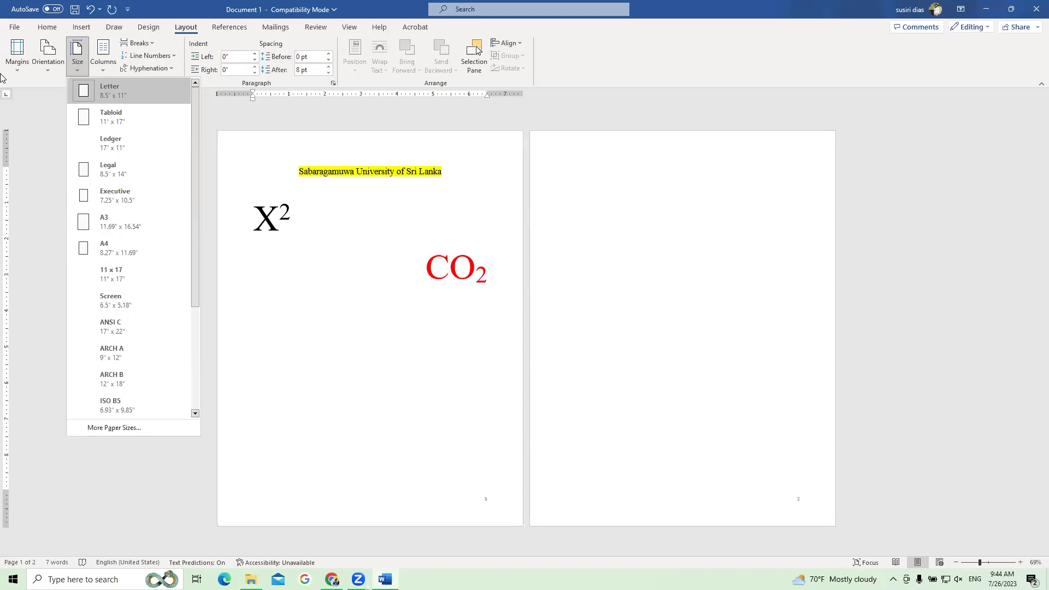
{"action": "left_click", "coordinate": [139, 259]}
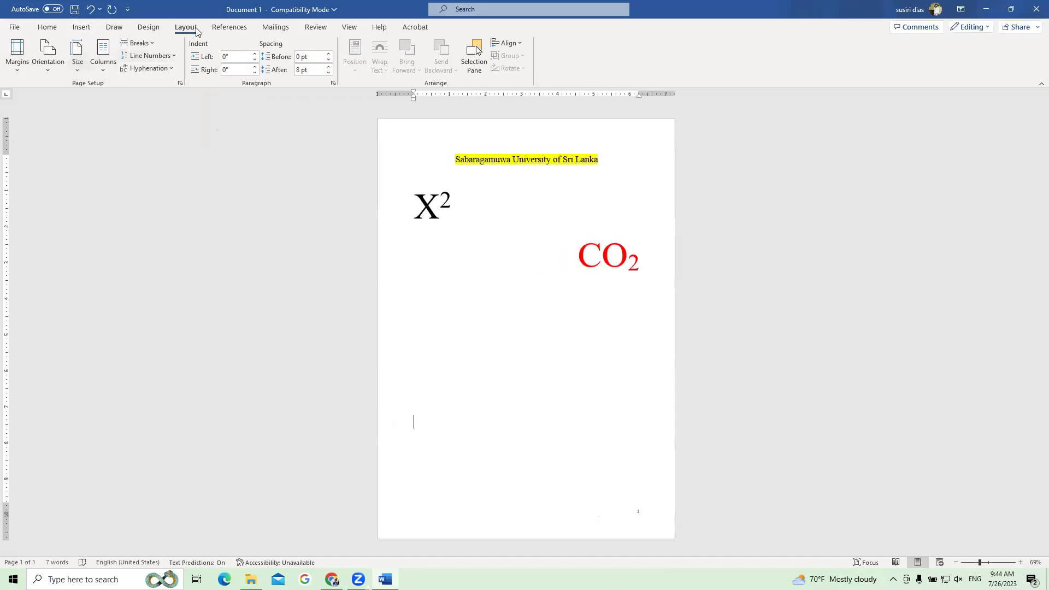
Set the paper size to A3.
{"action": "left_click", "coordinate": [78, 67]}
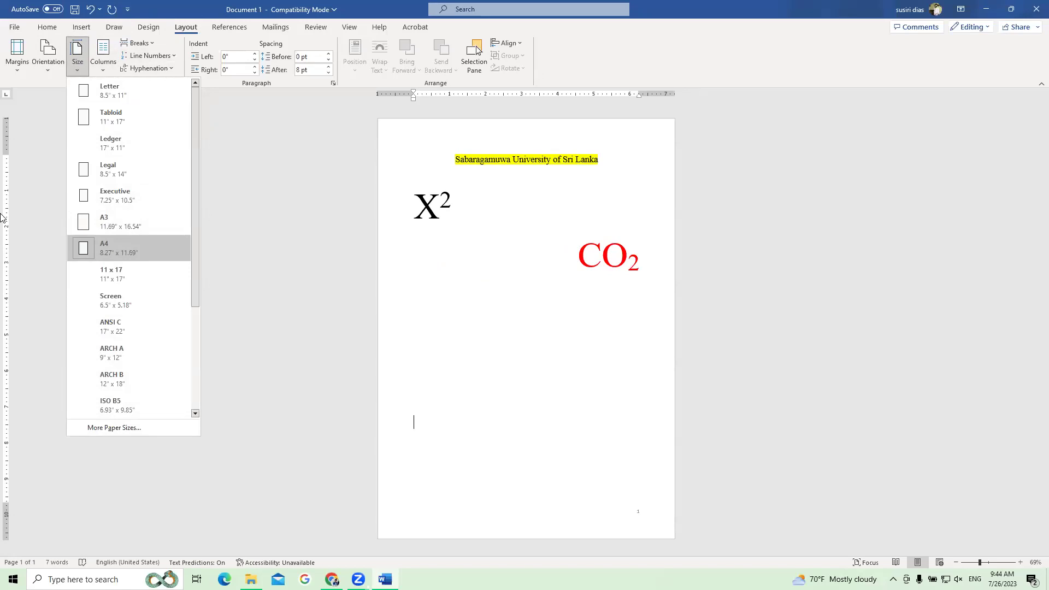
{"action": "left_click", "coordinate": [513, 301]}
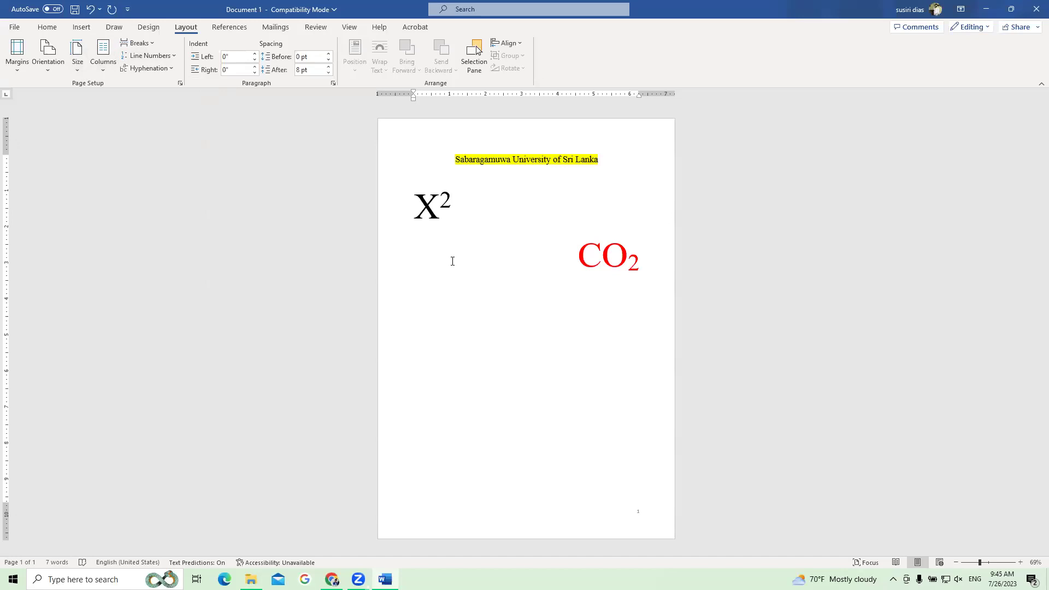
{"action": "left_click", "coordinate": [78, 64]}
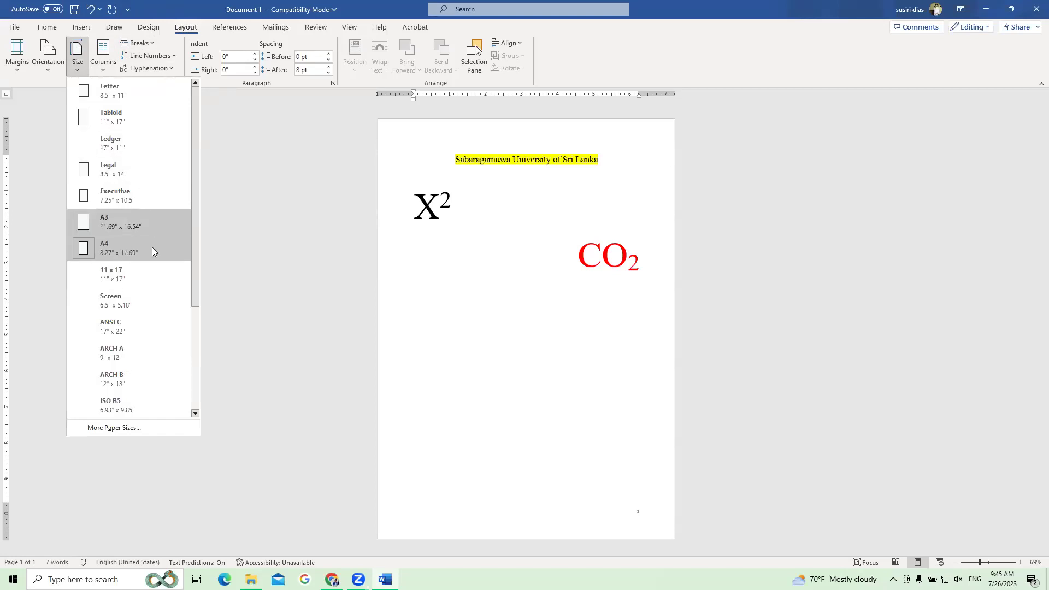
{"action": "left_click", "coordinate": [141, 220]}
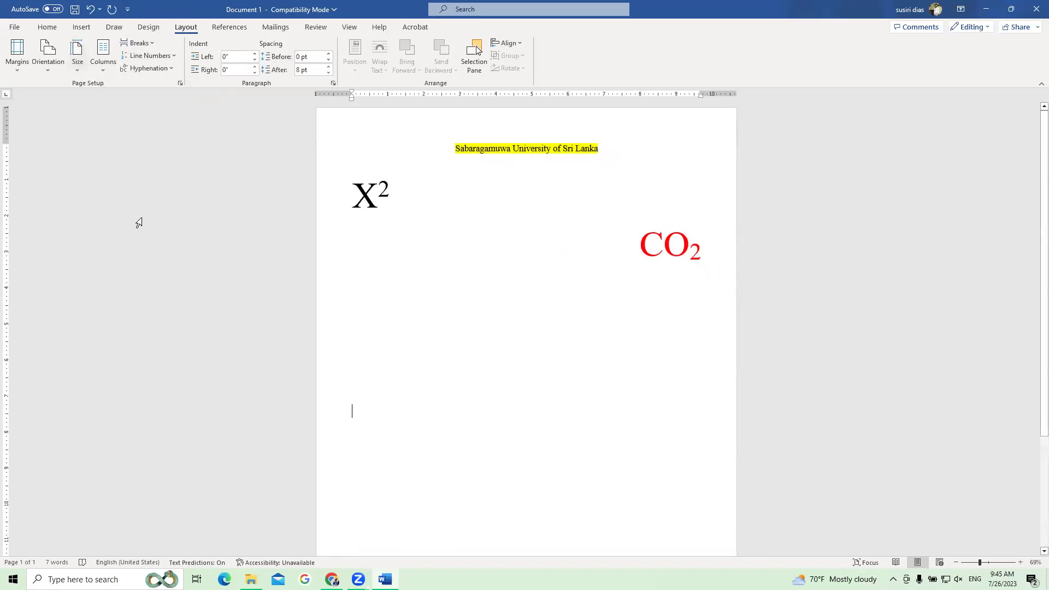
{"action": "scroll", "coordinate": [385, 293], "scroll_direction": "down", "scroll_amount": 3}
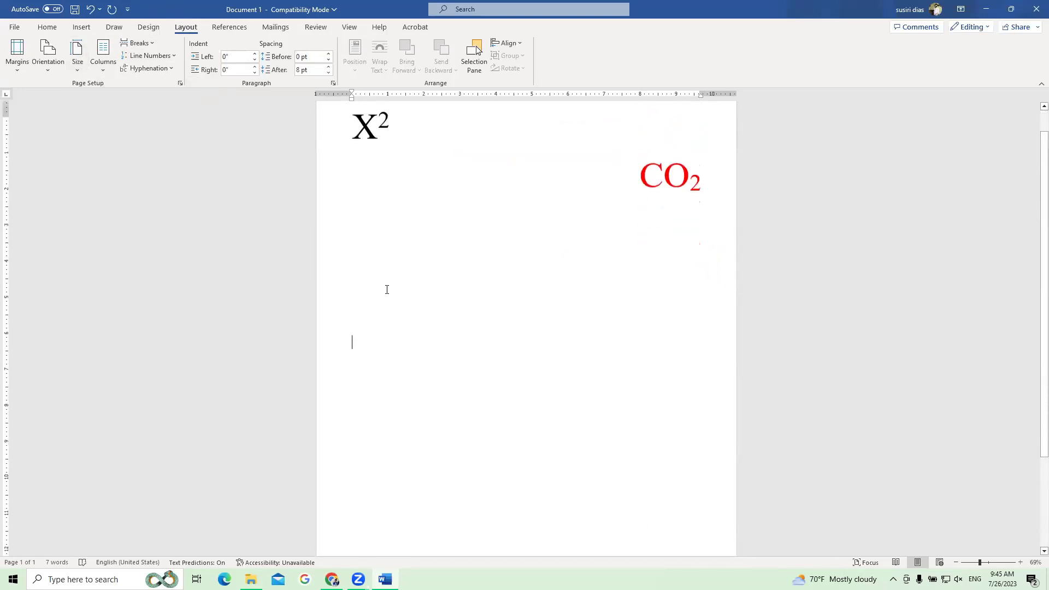
{"action": "scroll", "coordinate": [387, 290], "scroll_direction": "up", "scroll_amount": 3}
Switch the paper size to Legal (8.5" × 14") and reopen the paper size list.
{"action": "left_click", "coordinate": [78, 65]}
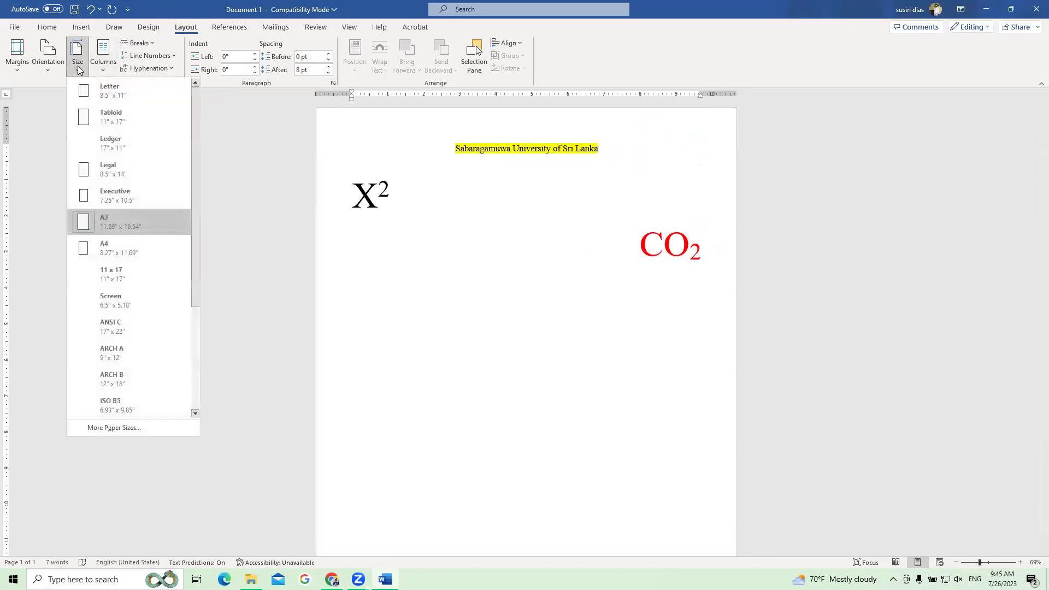
{"action": "left_click", "coordinate": [129, 170]}
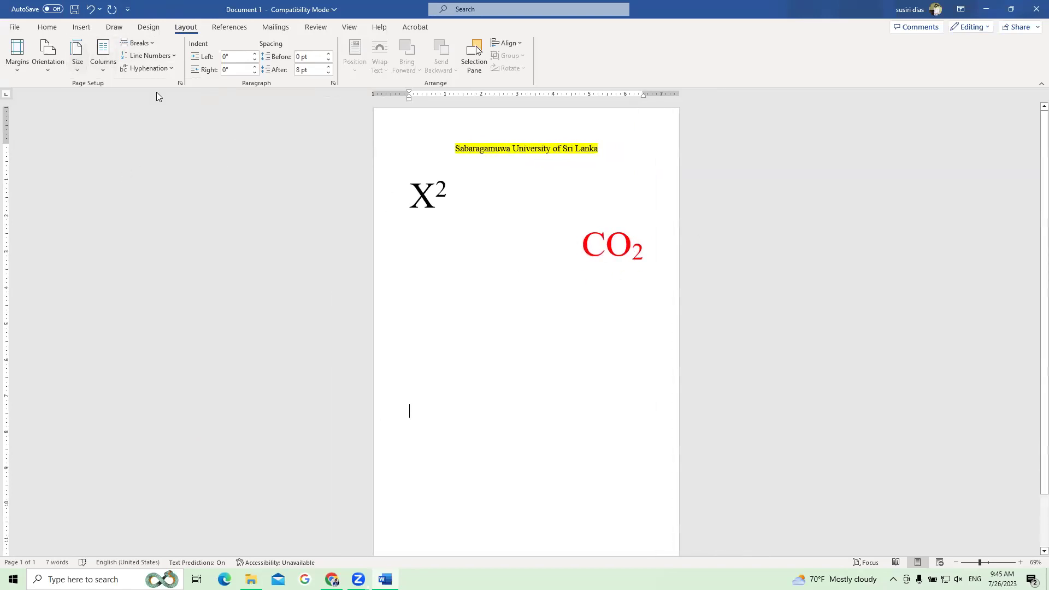
{"action": "left_click", "coordinate": [77, 61]}
{"action": "scroll", "coordinate": [167, 374], "scroll_direction": "down", "scroll_amount": 3}
{"action": "scroll", "coordinate": [167, 371], "scroll_direction": "up", "scroll_amount": 3}
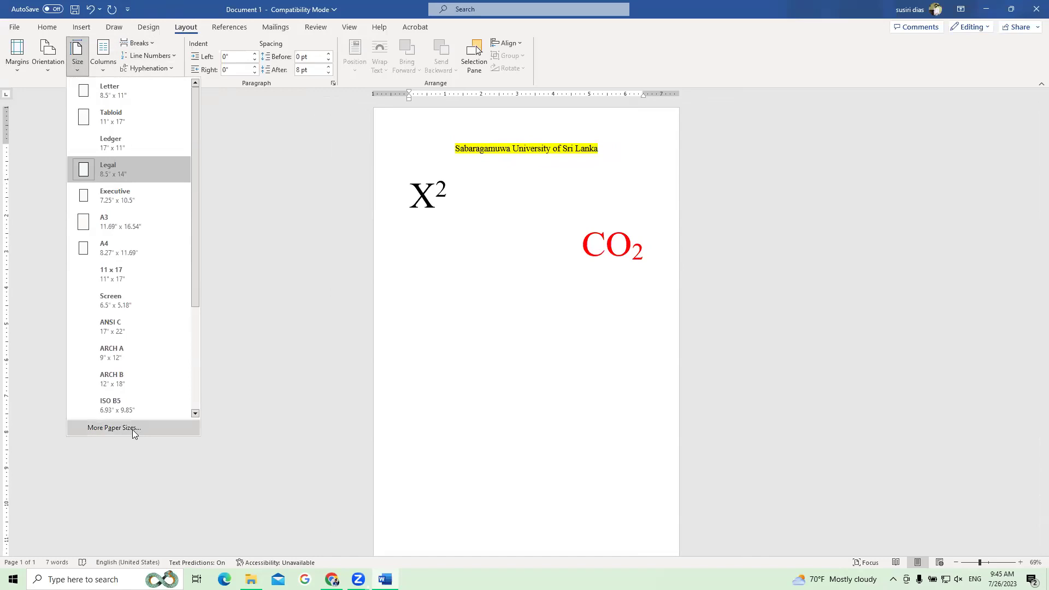
{"action": "left_click", "coordinate": [112, 427]}
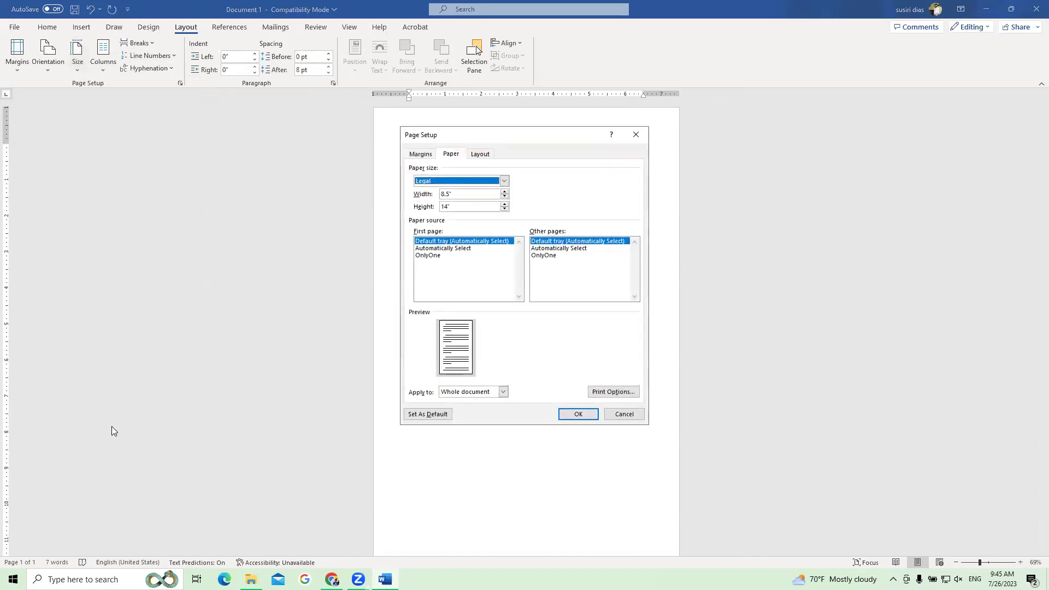
{"action": "left_click", "coordinate": [504, 181]}
{"action": "left_click", "coordinate": [567, 195]}
{"action": "left_click", "coordinate": [636, 135]}
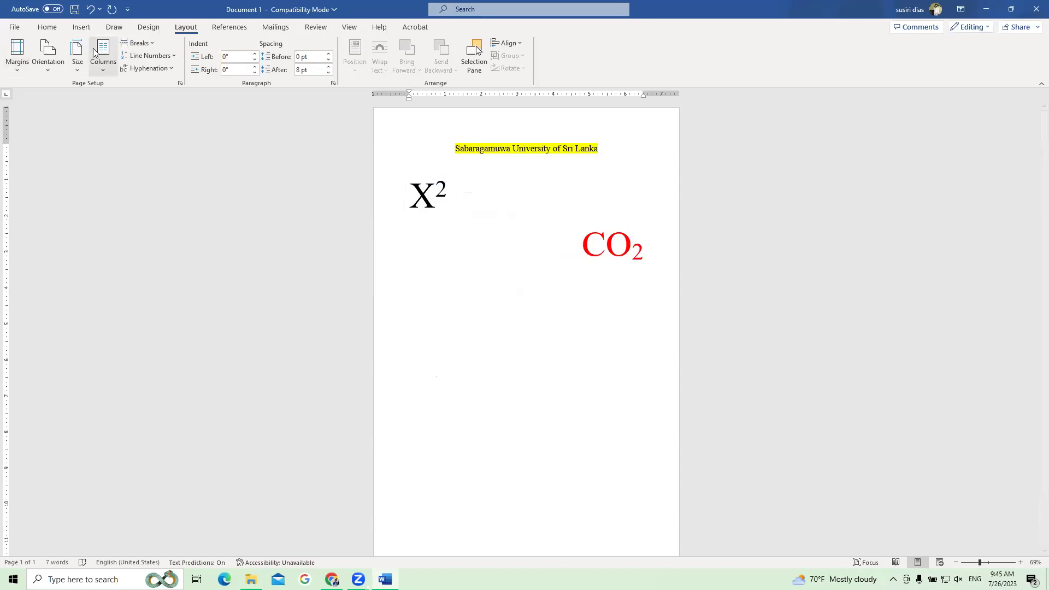
{"action": "left_click", "coordinate": [48, 55]}
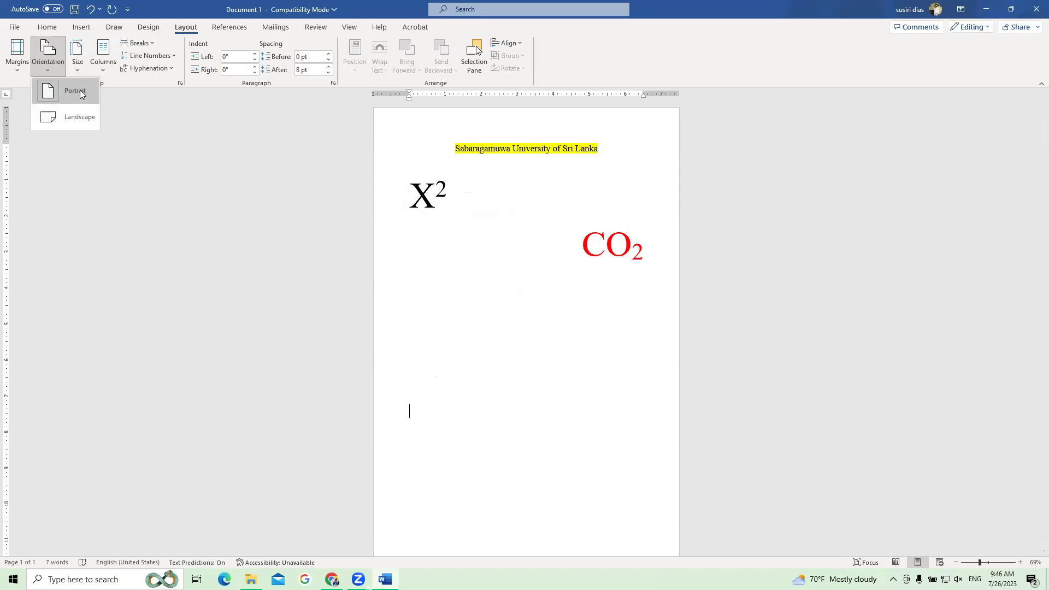
{"action": "left_click", "coordinate": [80, 117]}
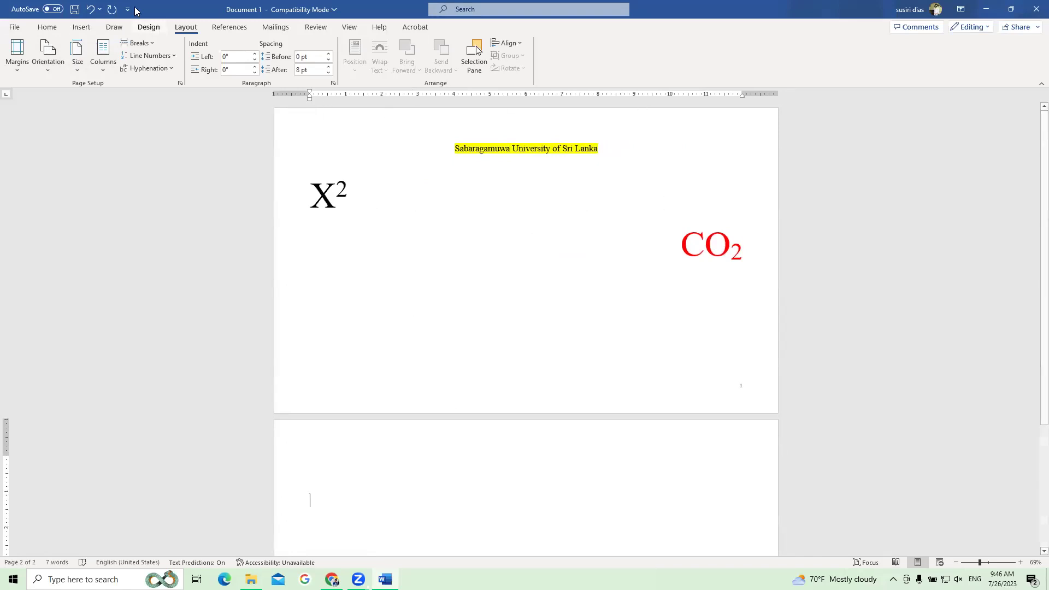
{"action": "left_click", "coordinate": [53, 67]}
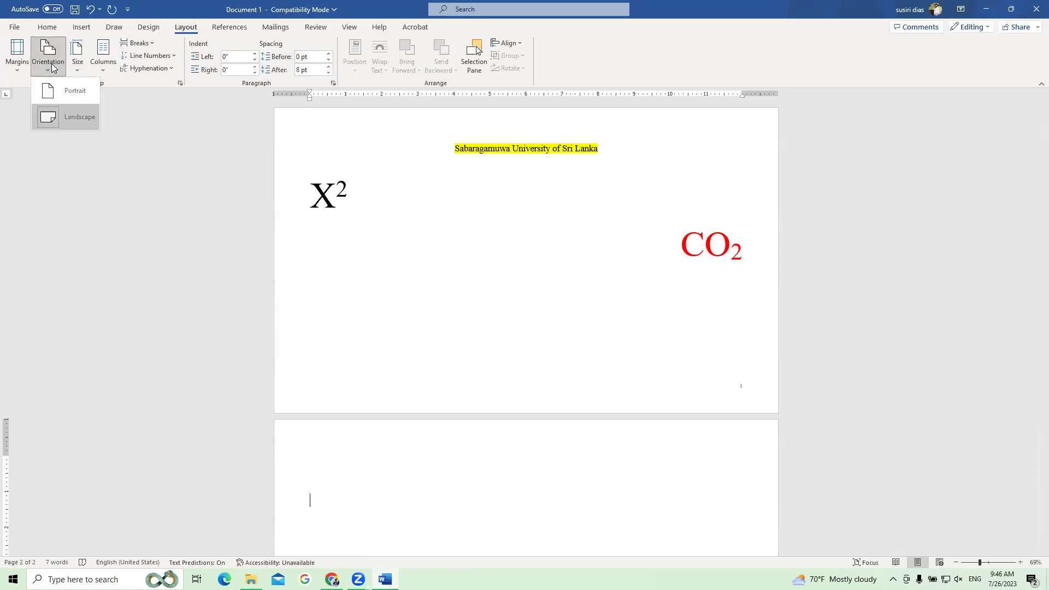
{"action": "left_click", "coordinate": [54, 92]}
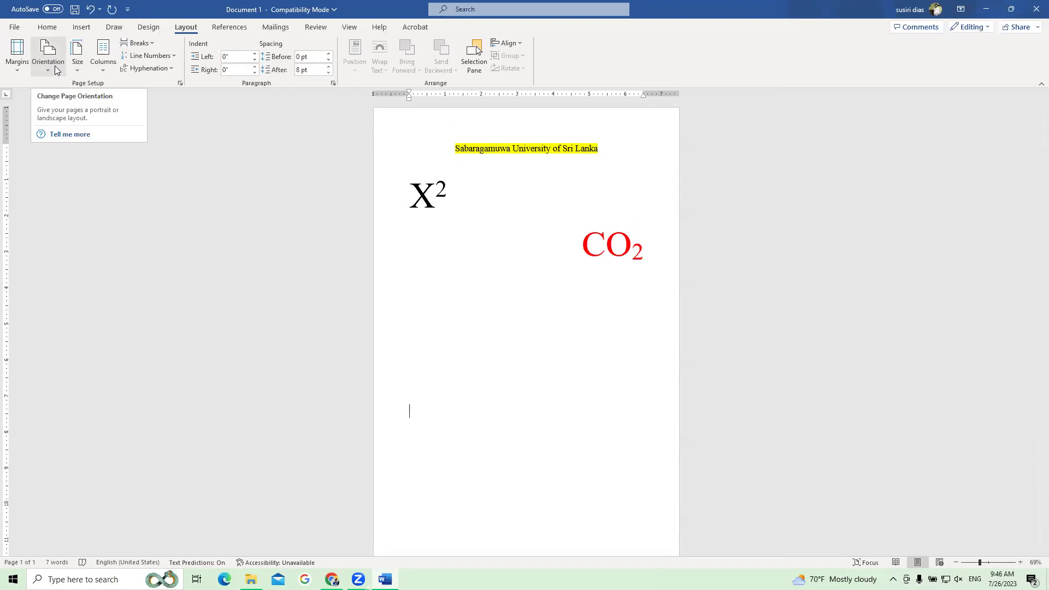
{"action": "left_click", "coordinate": [56, 68]}
{"action": "left_click", "coordinate": [71, 113]}
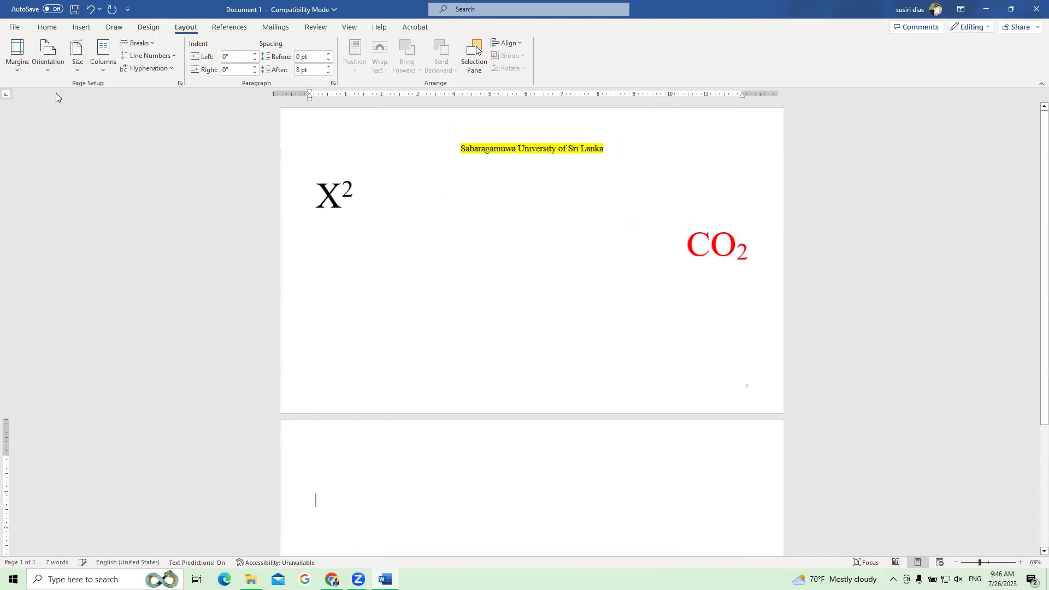
{"action": "left_click", "coordinate": [52, 68]}
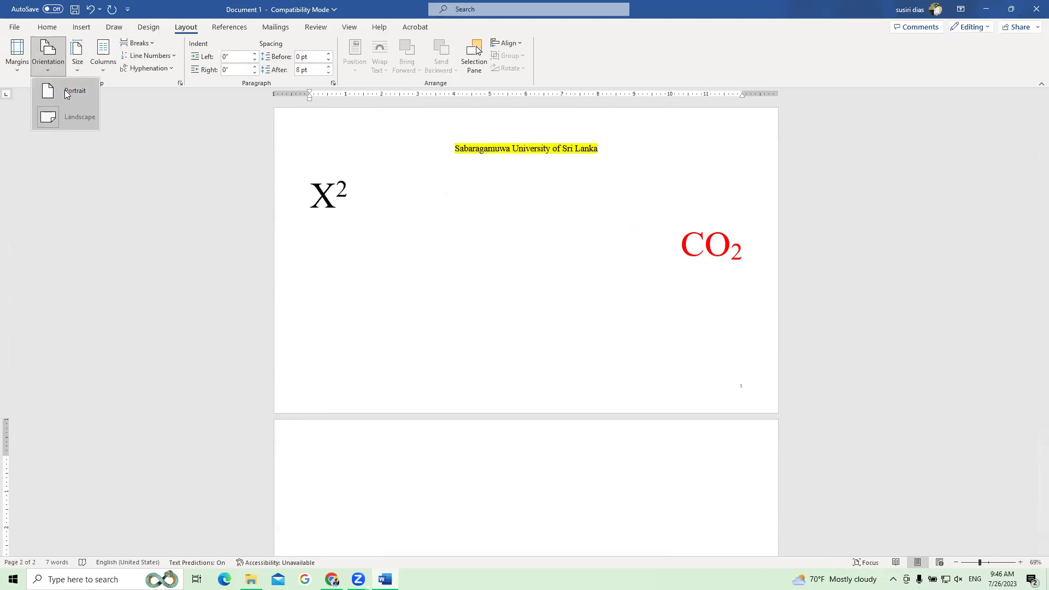
{"action": "left_click", "coordinate": [65, 91]}
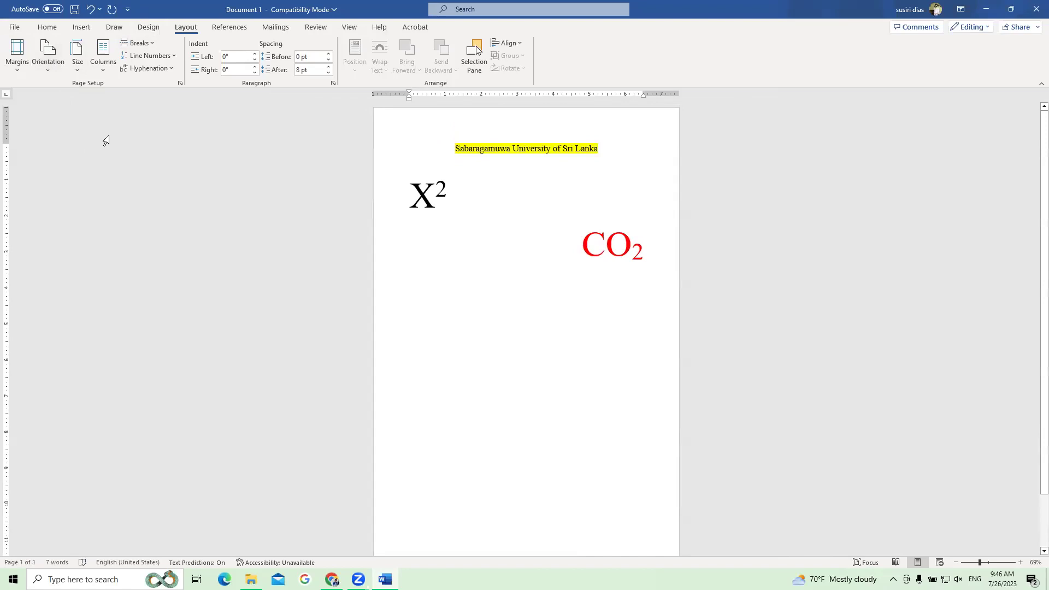
{"action": "scroll", "coordinate": [658, 281], "scroll_direction": "down", "scroll_amount": 1}
{"action": "scroll", "coordinate": [657, 281], "scroll_direction": "up", "scroll_amount": 2}
Place the insertion point before X² and open the preset Margins list.
{"action": "left_click", "coordinate": [17, 66]}
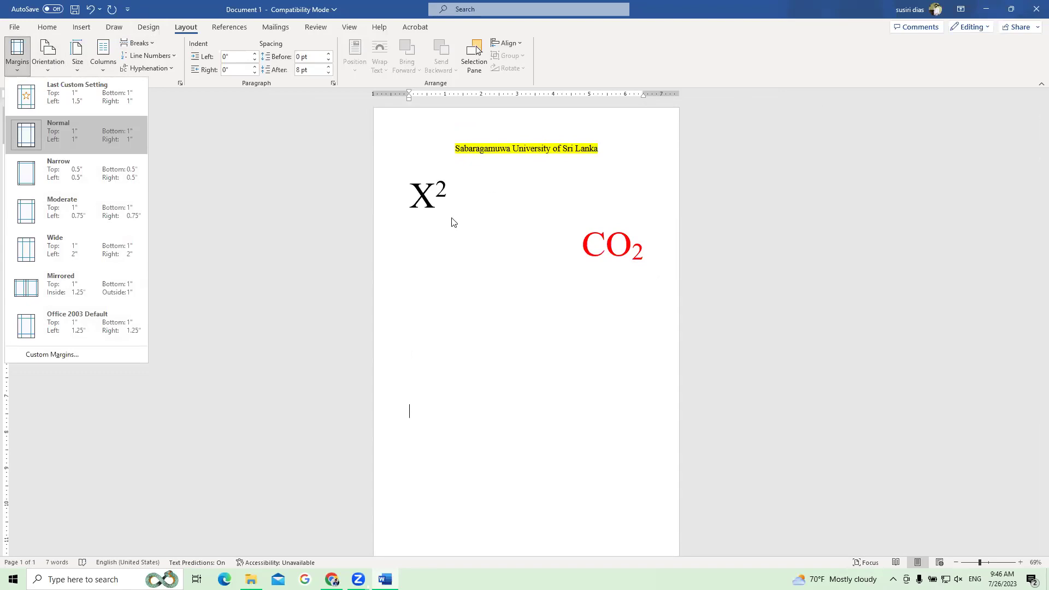
{"action": "left_click", "coordinate": [417, 197]}
{"action": "left_click", "coordinate": [417, 195]}
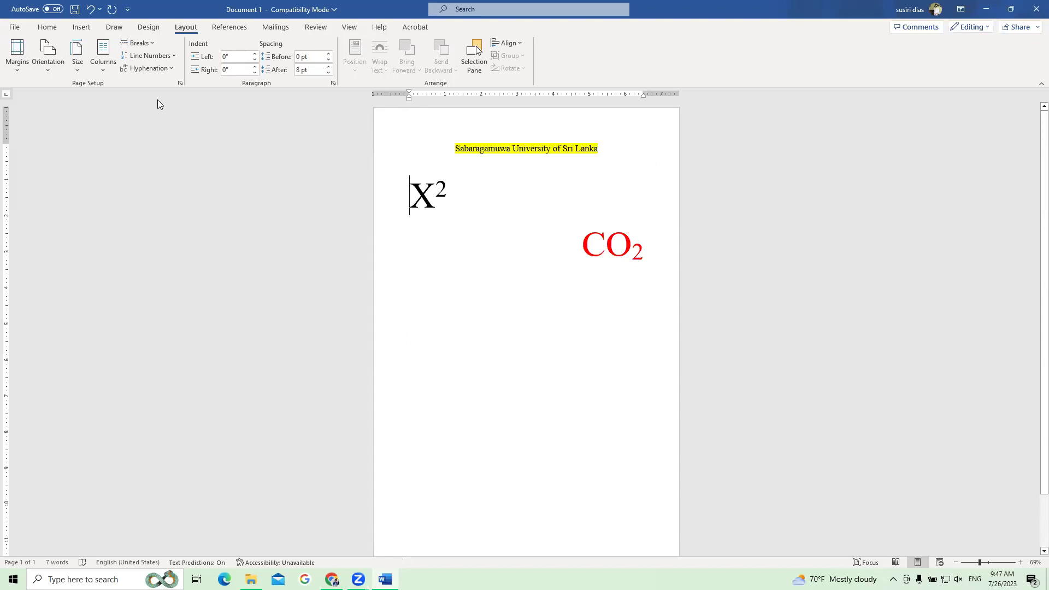
{"action": "left_click", "coordinate": [17, 61]}
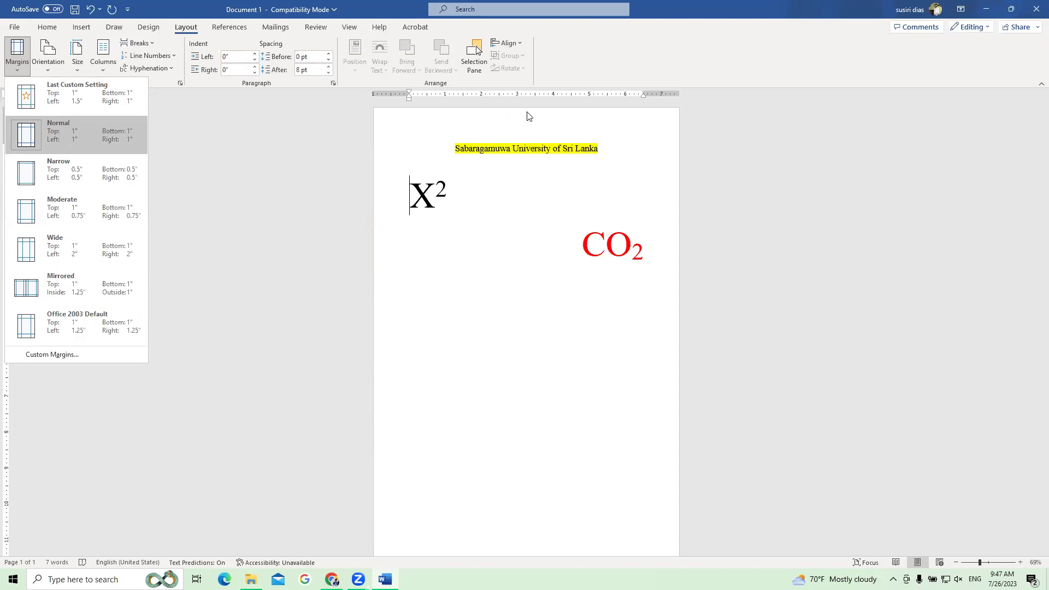
{"action": "scroll", "coordinate": [545, 351], "scroll_direction": "down", "scroll_amount": 2}
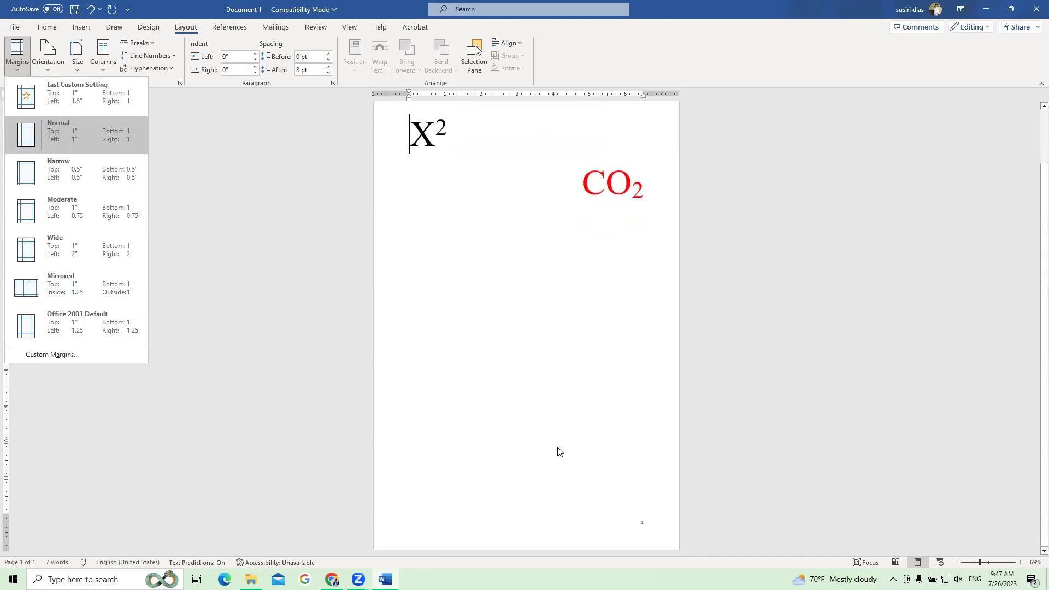
{"action": "scroll", "coordinate": [490, 154], "scroll_direction": "up", "scroll_amount": 2}
{"action": "scroll", "coordinate": [529, 136], "scroll_direction": "down", "scroll_amount": 2}
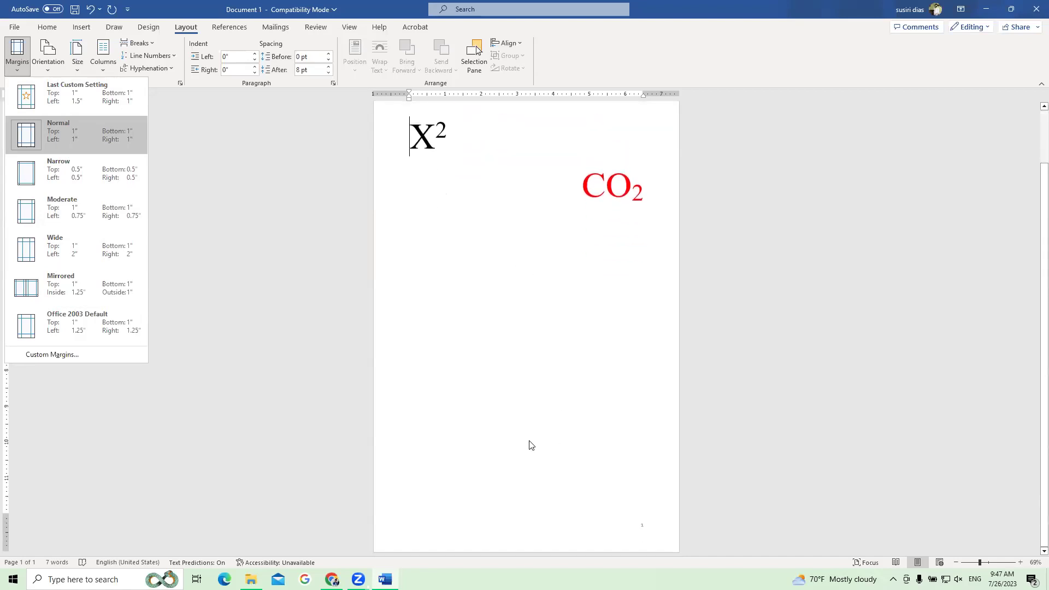
{"action": "scroll", "coordinate": [449, 420], "scroll_direction": "up", "scroll_amount": 2}
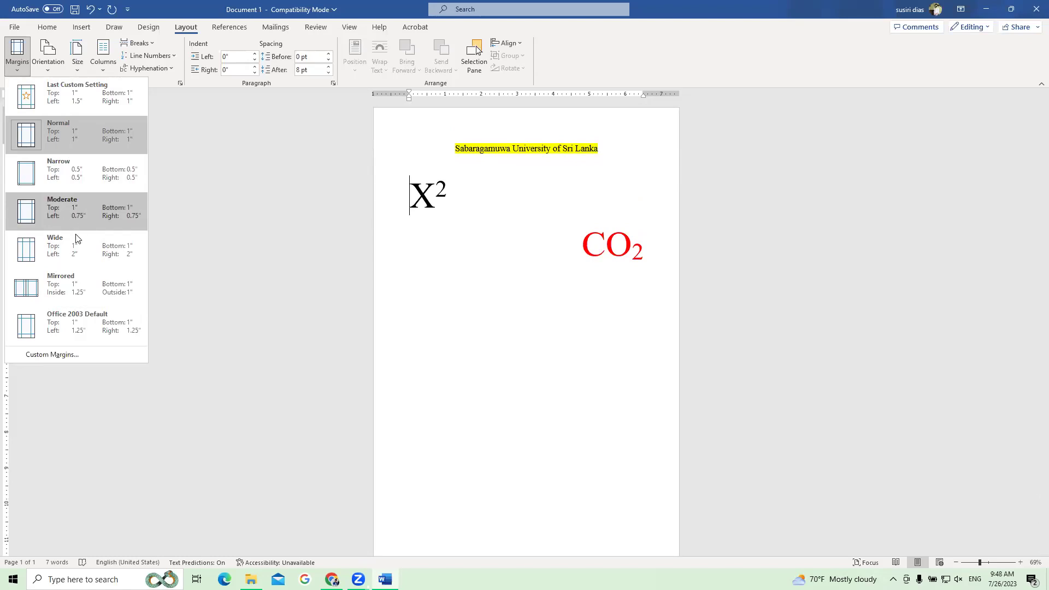
Open Custom Margins in Page Setup and set the top margin to 0.75".
{"action": "left_click", "coordinate": [70, 355]}
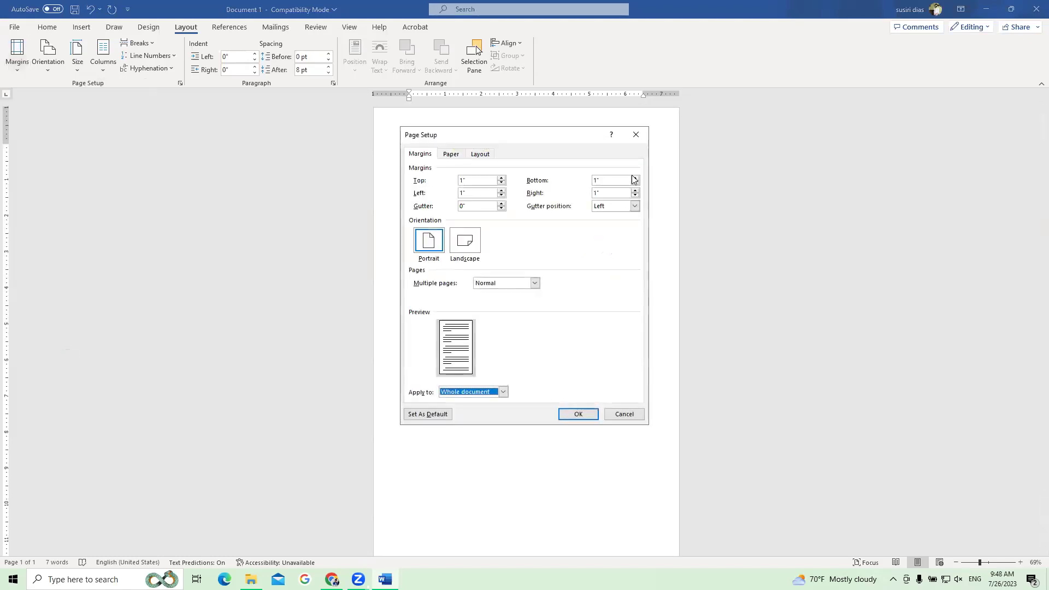
{"action": "left_click_drag", "start_coordinate": [545, 131], "coordinate": [240, 173]}
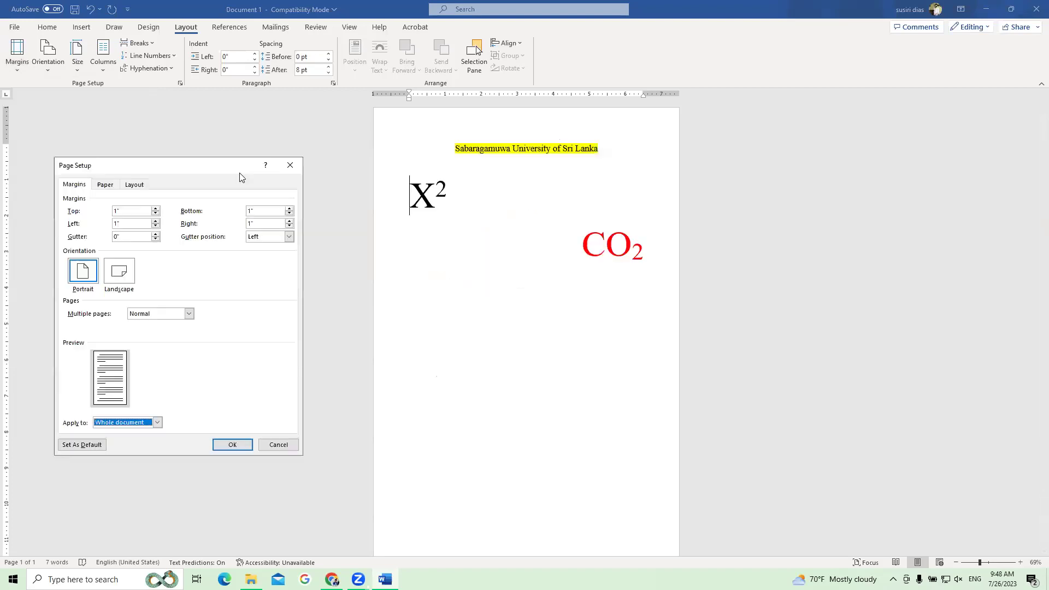
{"action": "double_click", "coordinate": [123, 211]}
{"action": "key", "text": "BackSpace"}
{"action": "type", "text": "0.75"}
Set the bottom margin to 0.75" and the left margin to 1.5".
{"action": "left_click", "coordinate": [267, 210]}
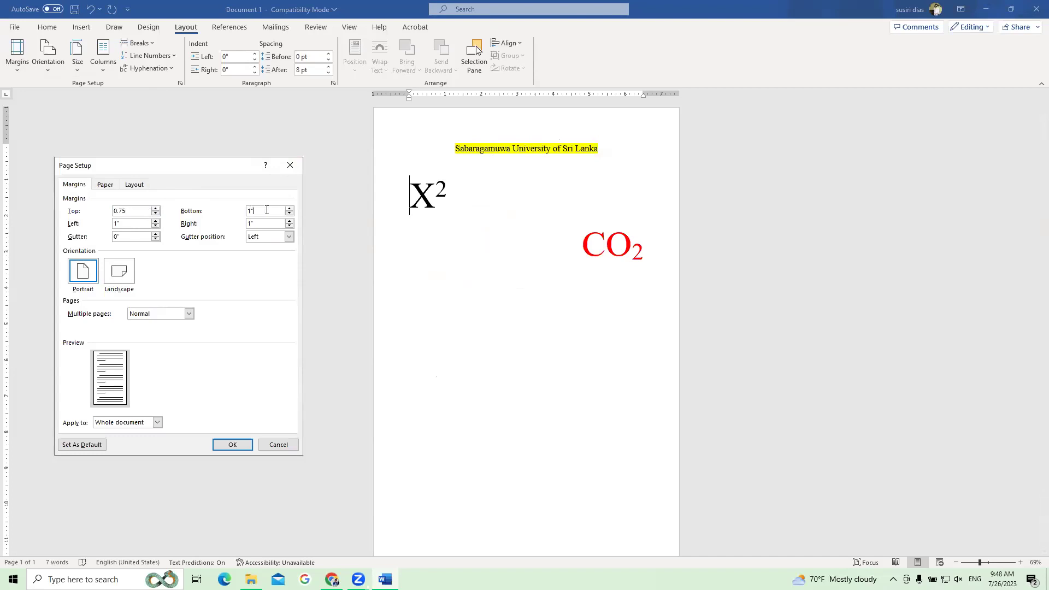
{"action": "key", "text": "BackSpace"}
{"action": "type", "text": "0.752"}
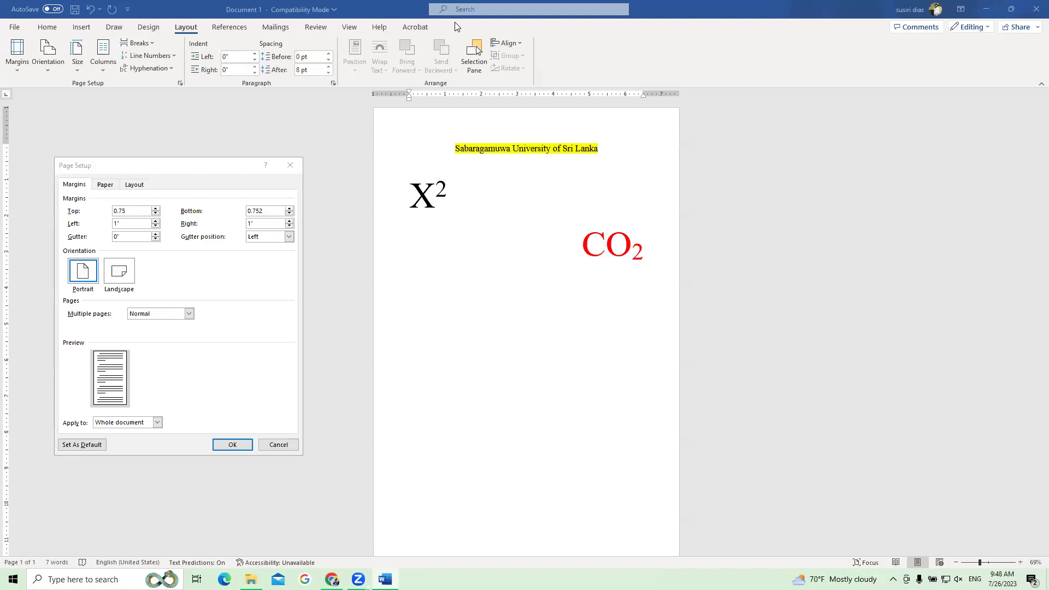
{"action": "left_click", "coordinate": [727, 176]}
{"action": "left_click_drag", "start_coordinate": [170, 172], "coordinate": [216, 144]}
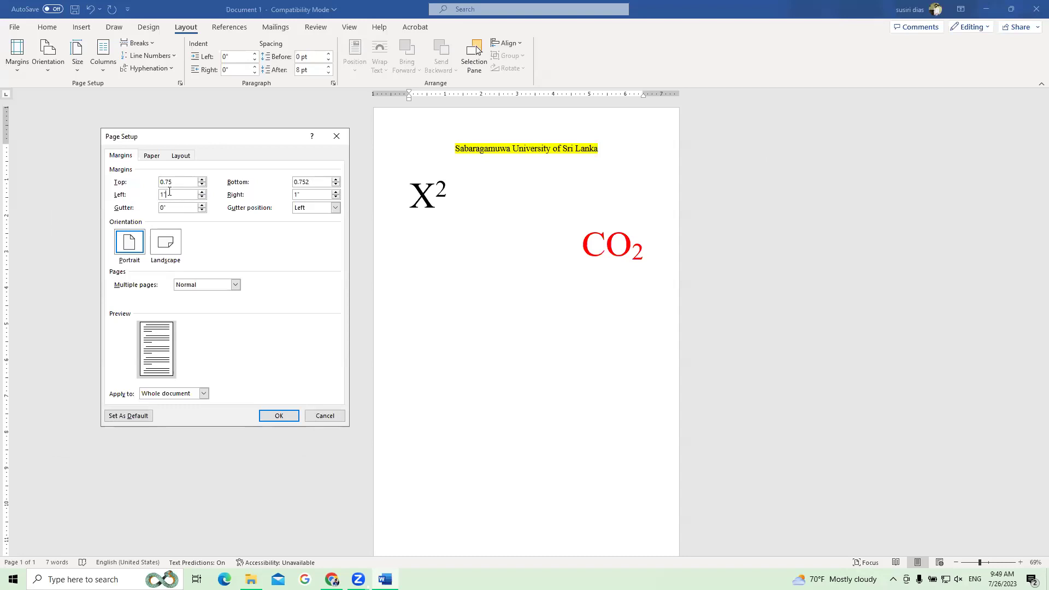
{"action": "key", "text": "BackSpace"}
{"action": "key", "text": "BackSpace"}
{"action": "left_click_drag", "start_coordinate": [159, 195], "coordinate": [178, 196]}
{"action": "left_click", "coordinate": [178, 192]}
Apply the custom 0.75/0.75/1.5/1 inch margins to the document.
{"action": "left_click", "coordinate": [279, 415]}
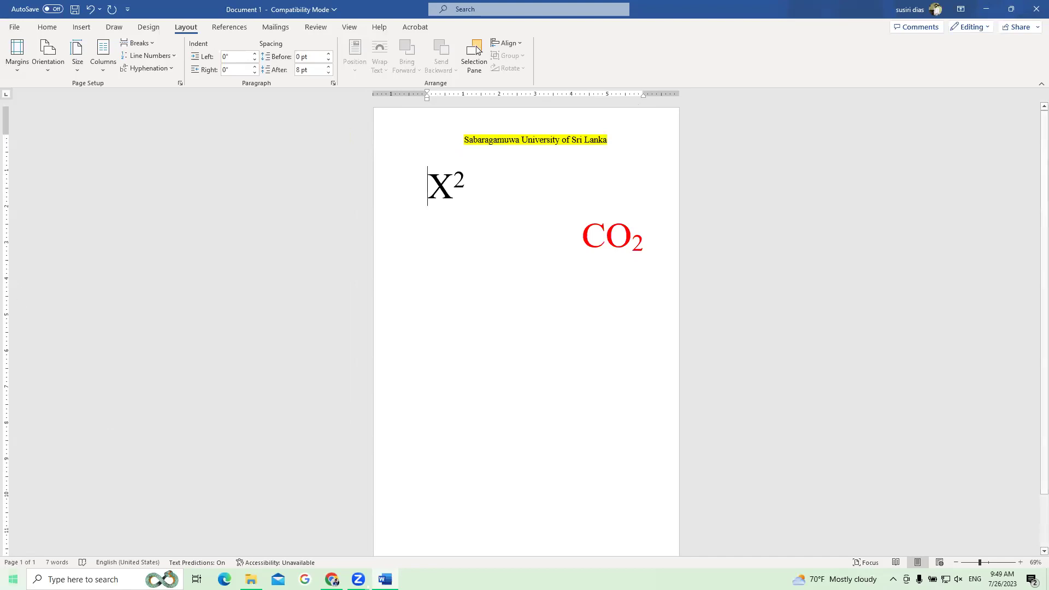
{"action": "scroll", "coordinate": [16, 328], "scroll_direction": "down", "scroll_amount": 2}
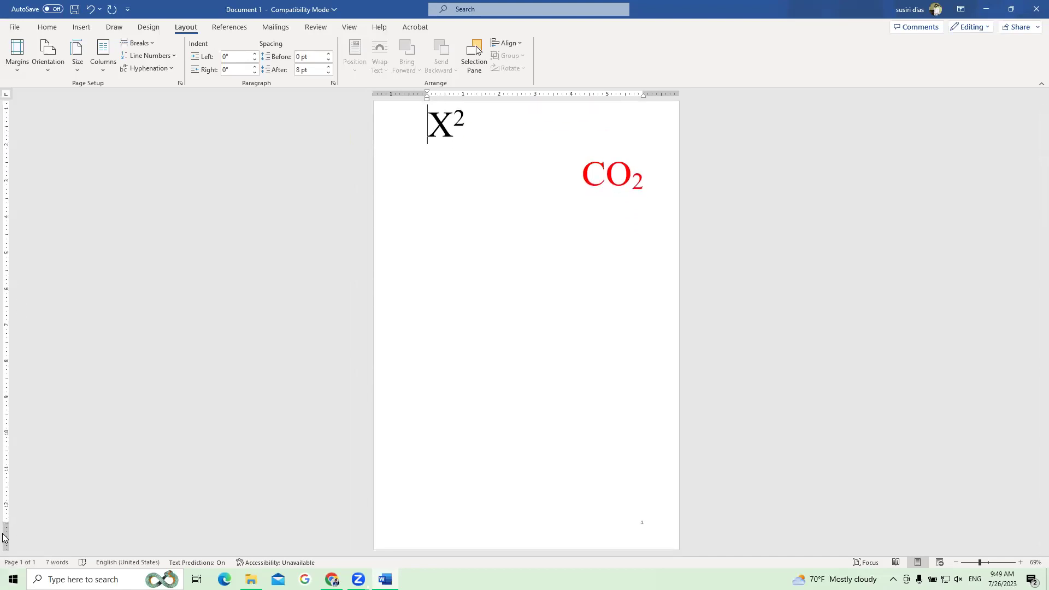
{"action": "scroll", "coordinate": [451, 382], "scroll_direction": "up", "scroll_amount": 2}
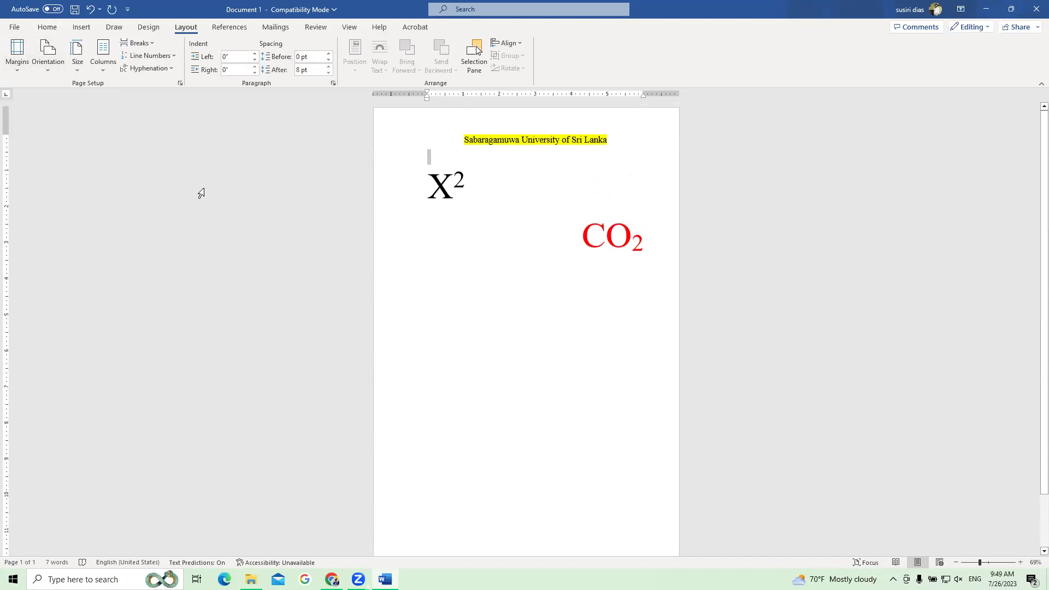
Left-align the red CO₂ line so it sits directly beneath X².
{"action": "key", "text": "shift+End"}
{"action": "left_click", "coordinate": [585, 264]}
{"action": "key", "text": "ctrl+e"}
{"action": "key", "text": "ctrl+l"}
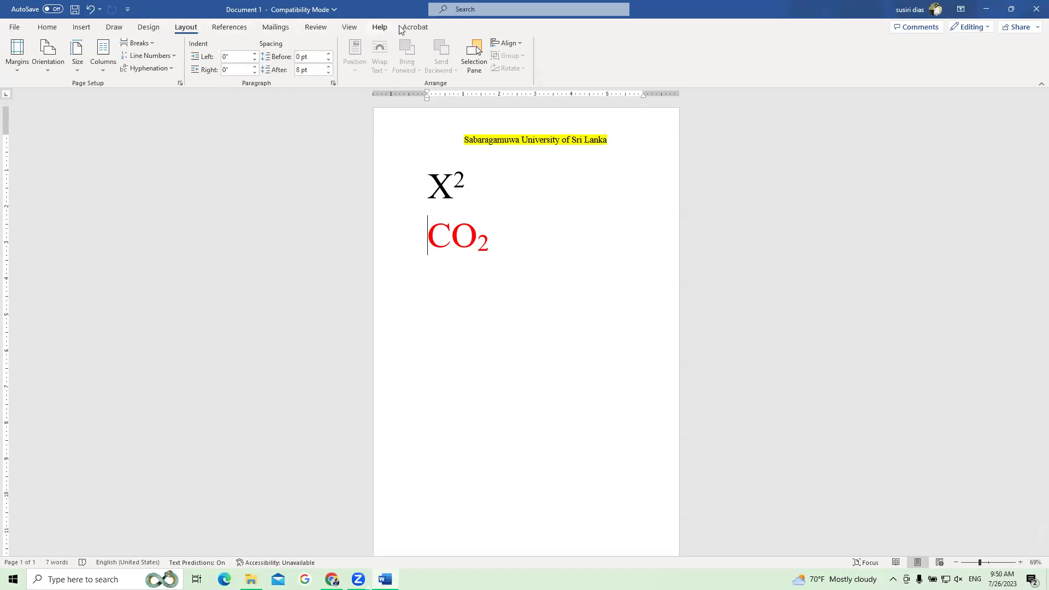
{"action": "left_click", "coordinate": [148, 27]}
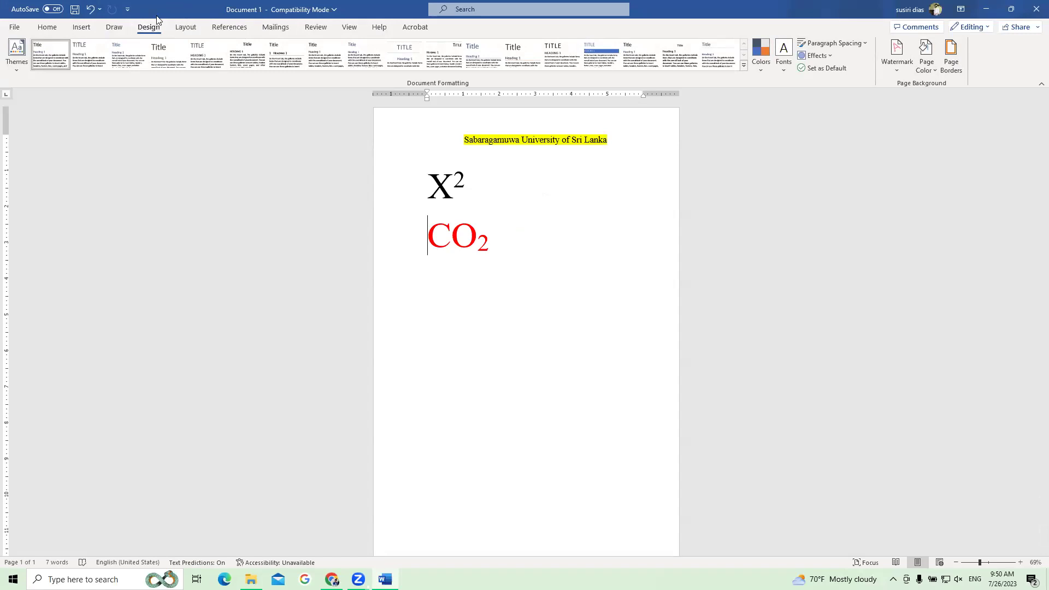
{"action": "left_click", "coordinate": [896, 68]}
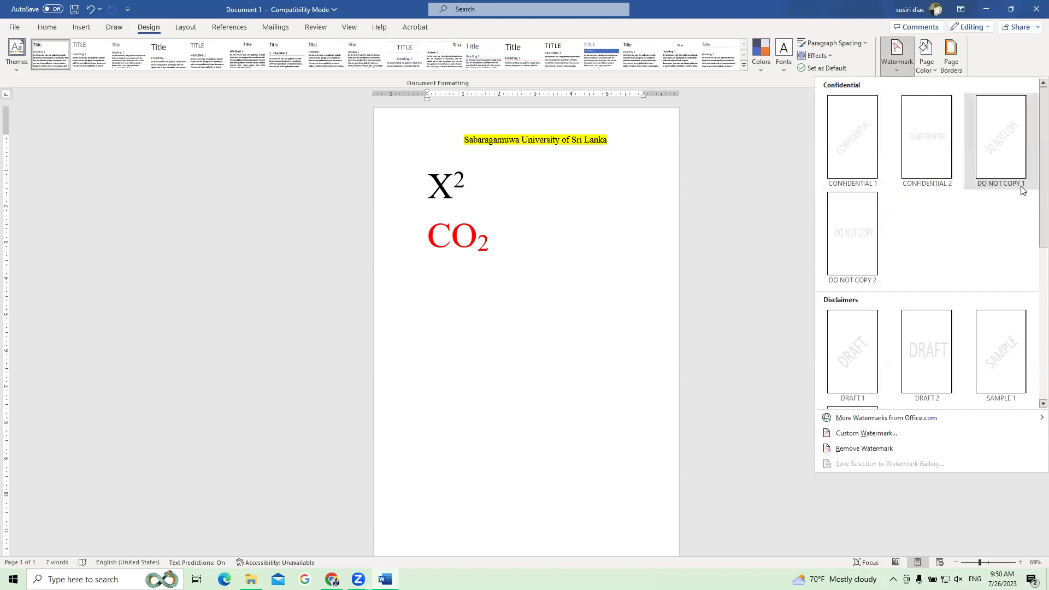
{"action": "left_click", "coordinate": [865, 433]}
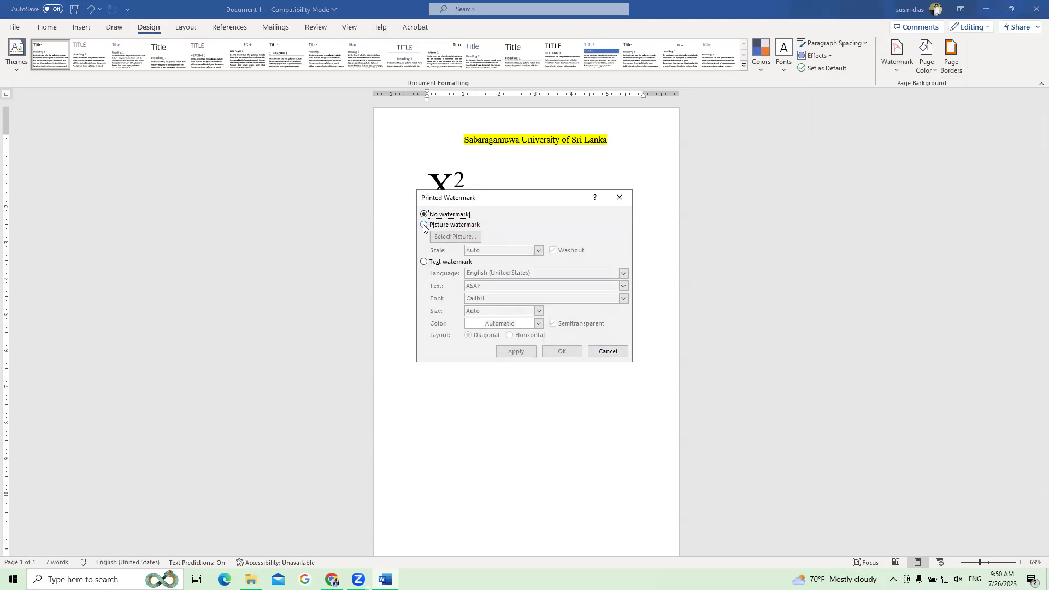
{"action": "left_click", "coordinate": [425, 262]}
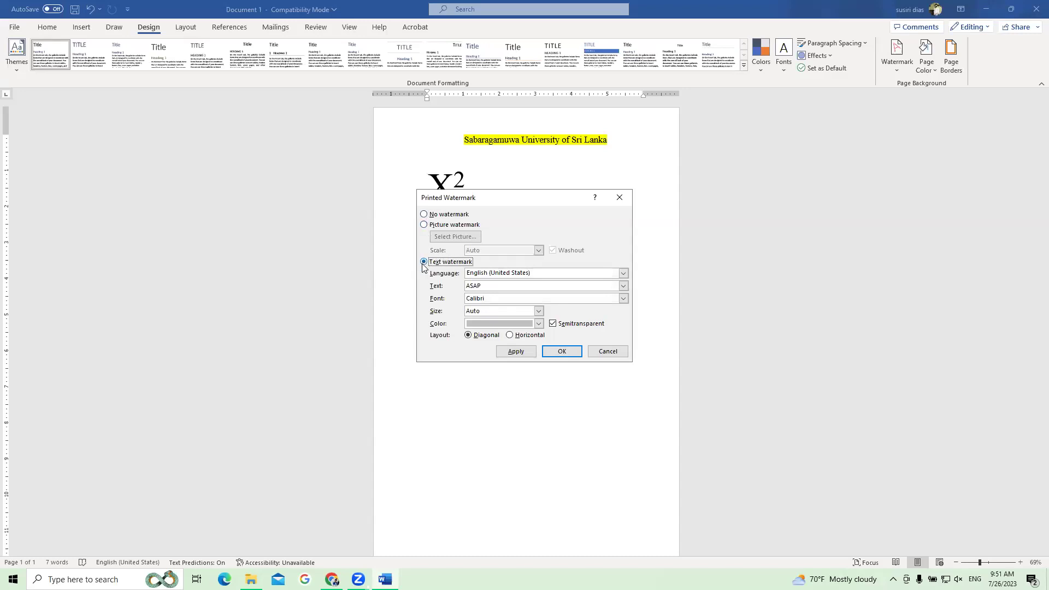
{"action": "left_click", "coordinate": [485, 284]}
{"action": "key", "text": "BackSpace"}
{"action": "key", "text": "BackSpace"}
{"action": "key", "text": "BackSpace"}
{"action": "key", "text": "BackSpace"}
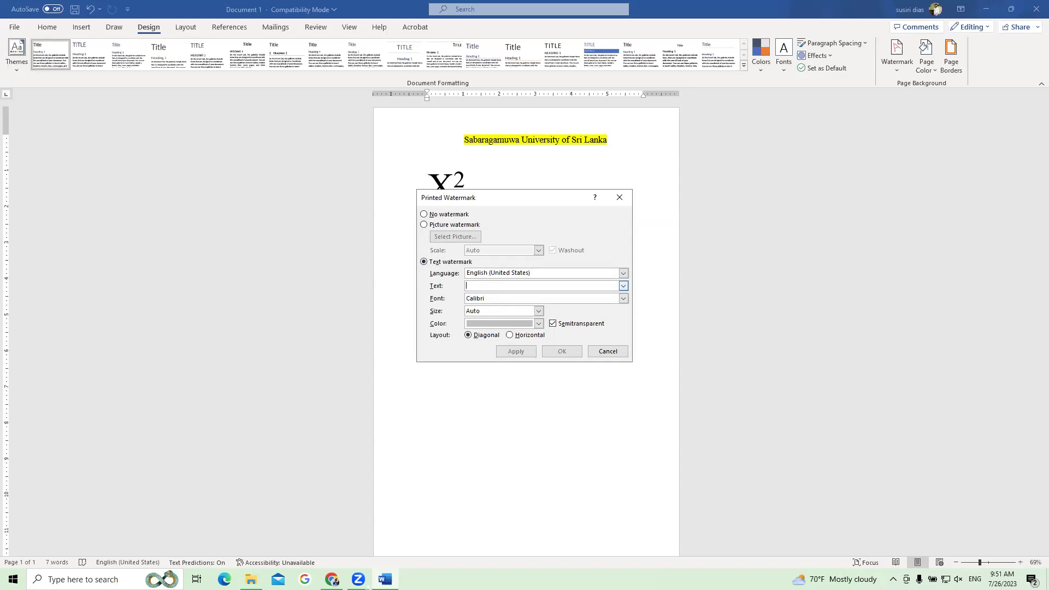
{"action": "type", "text": "SUSL"}
{"action": "double_click", "coordinate": [473, 286]}
{"action": "left_click", "coordinate": [520, 287]}
{"action": "left_click", "coordinate": [619, 197]}
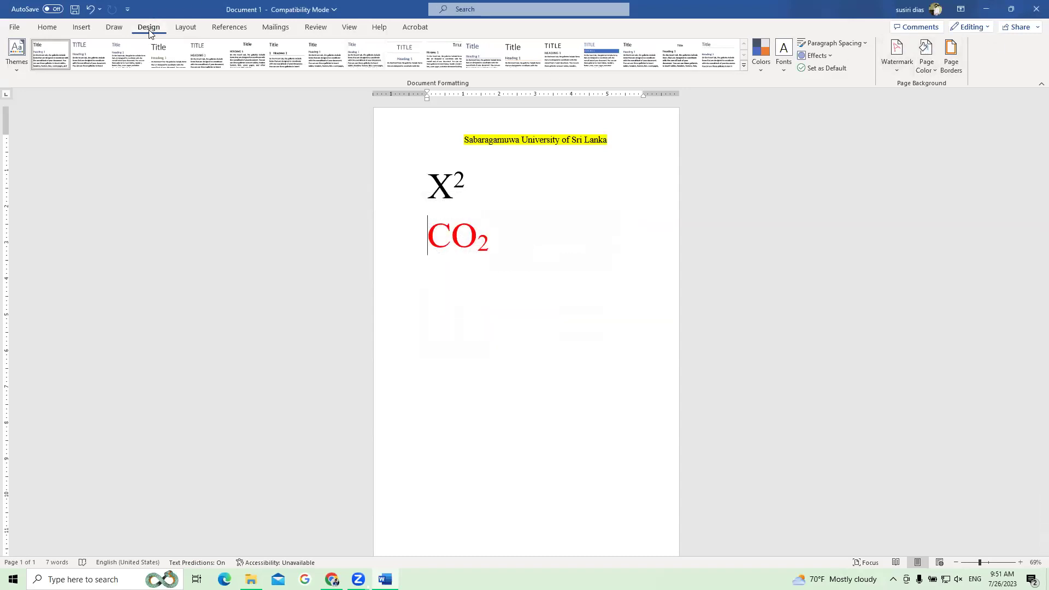
Add a diagonal text watermark reading 'SUSL' in place of the default ASAP text.
{"action": "left_click", "coordinate": [896, 55]}
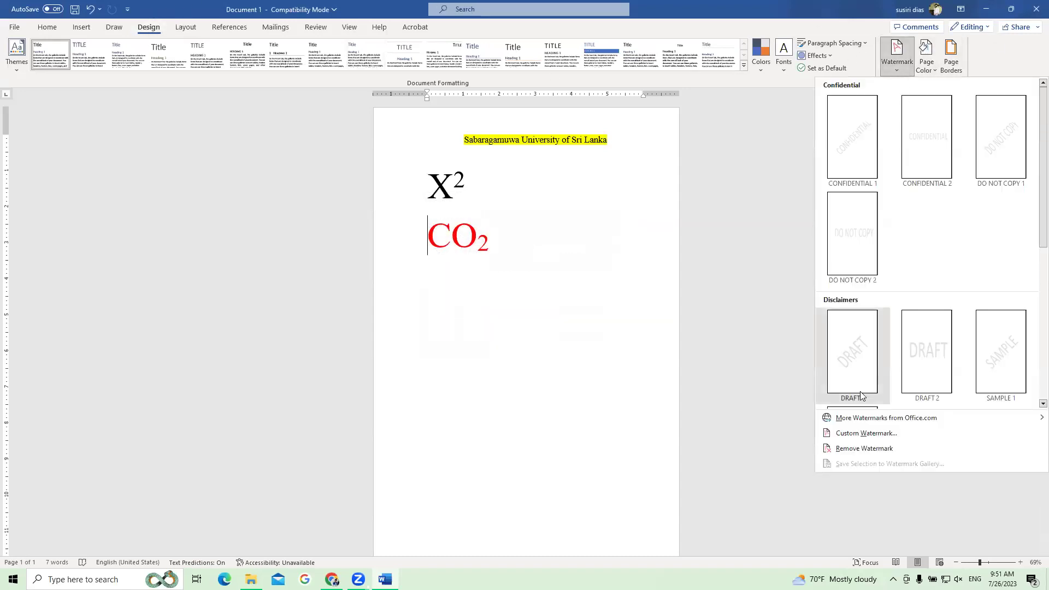
{"action": "left_click", "coordinate": [866, 433]}
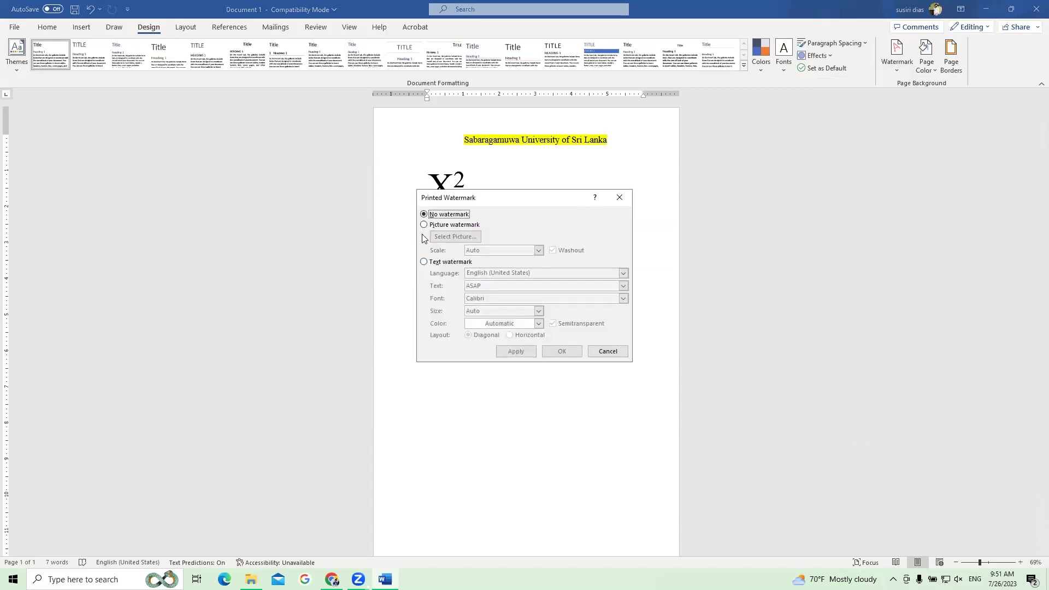
{"action": "left_click", "coordinate": [425, 262]}
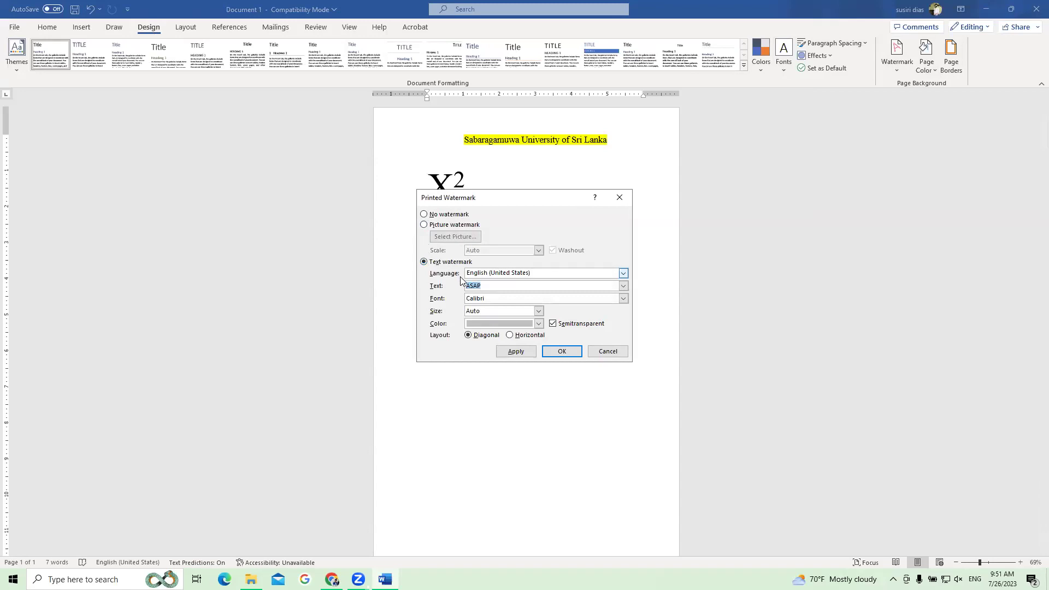
{"action": "key", "text": "BackSpace"}
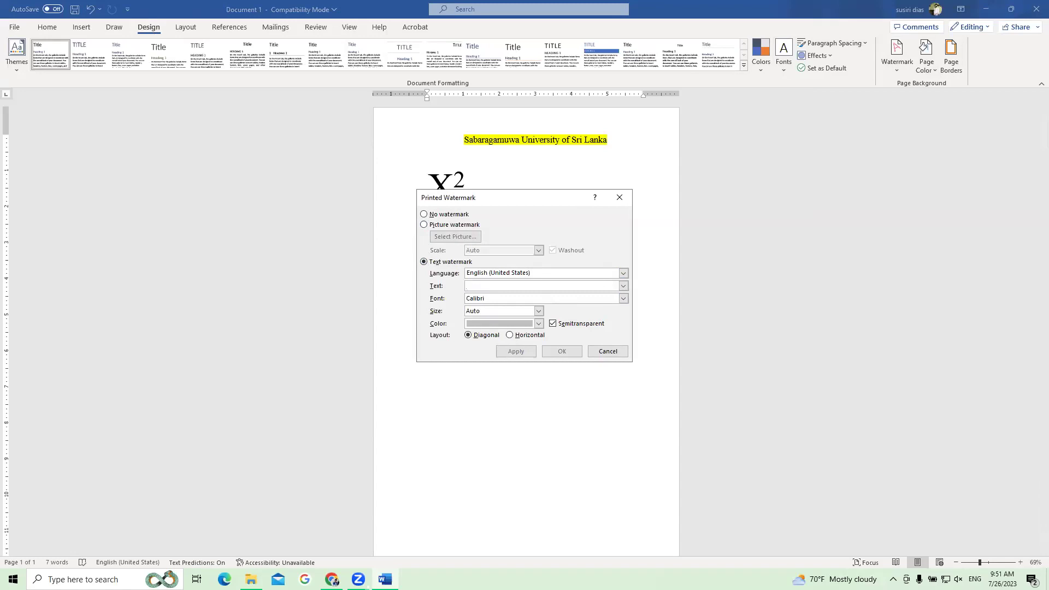
{"action": "type", "text": "SUSL"}
{"action": "left_click", "coordinate": [559, 352]}
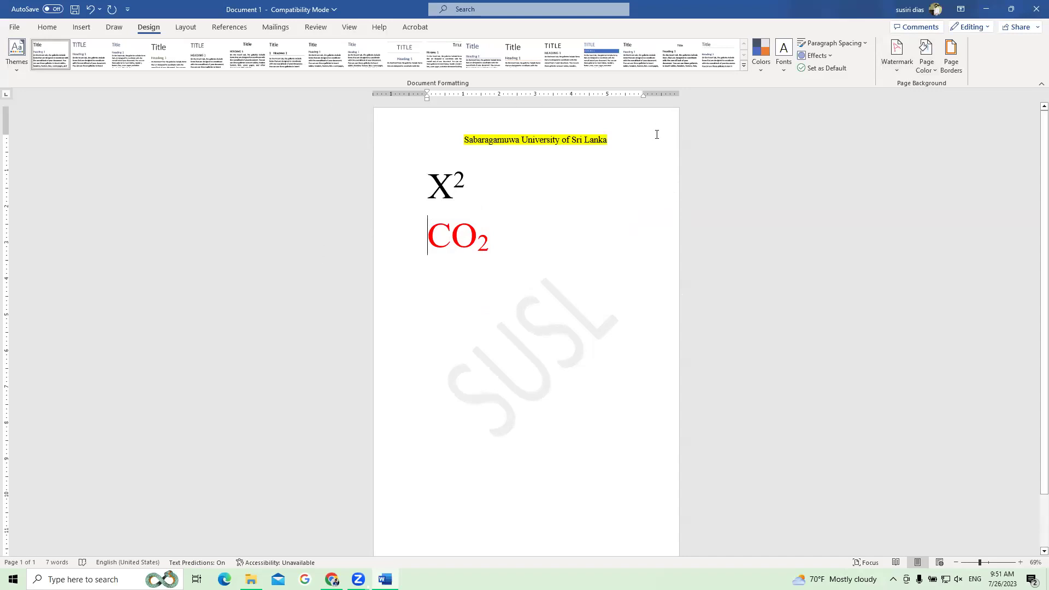
{"action": "left_click", "coordinate": [925, 70]}
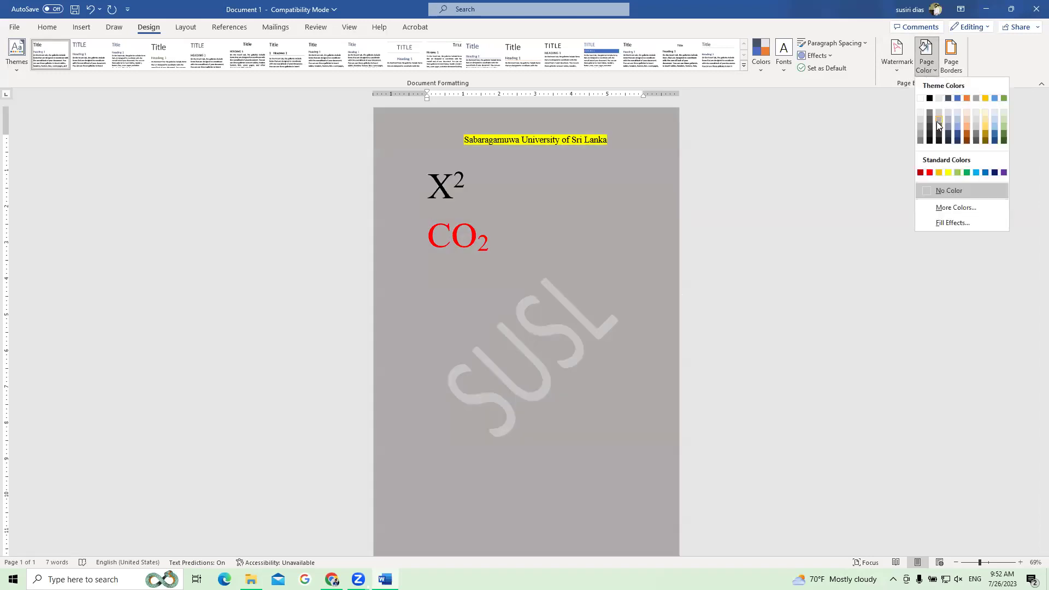
{"action": "left_click", "coordinate": [932, 67]}
{"action": "left_click", "coordinate": [931, 68]}
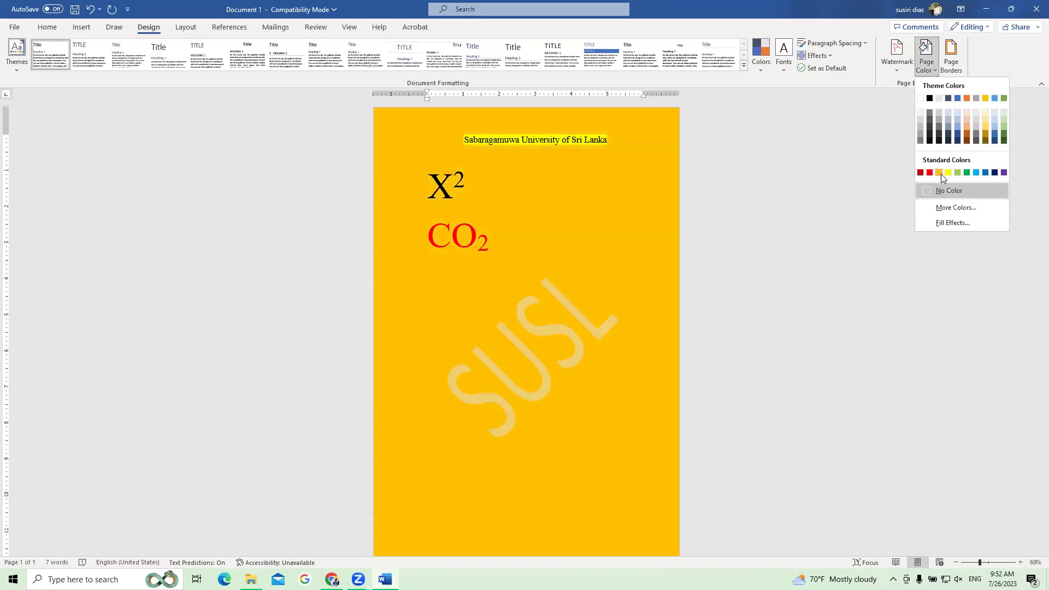
{"action": "left_click", "coordinate": [985, 112]}
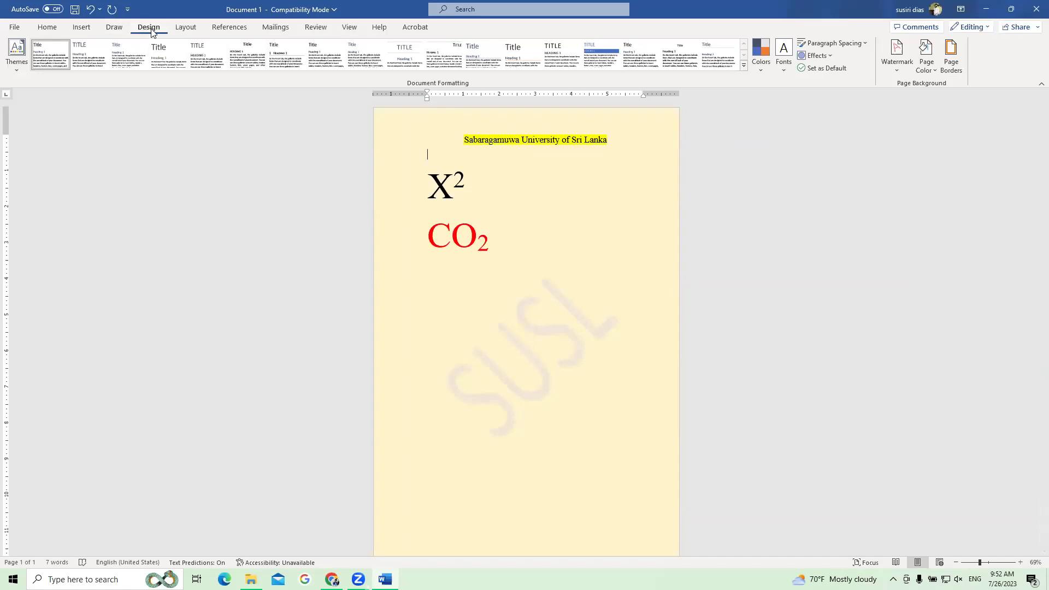
{"action": "left_click", "coordinate": [930, 72]}
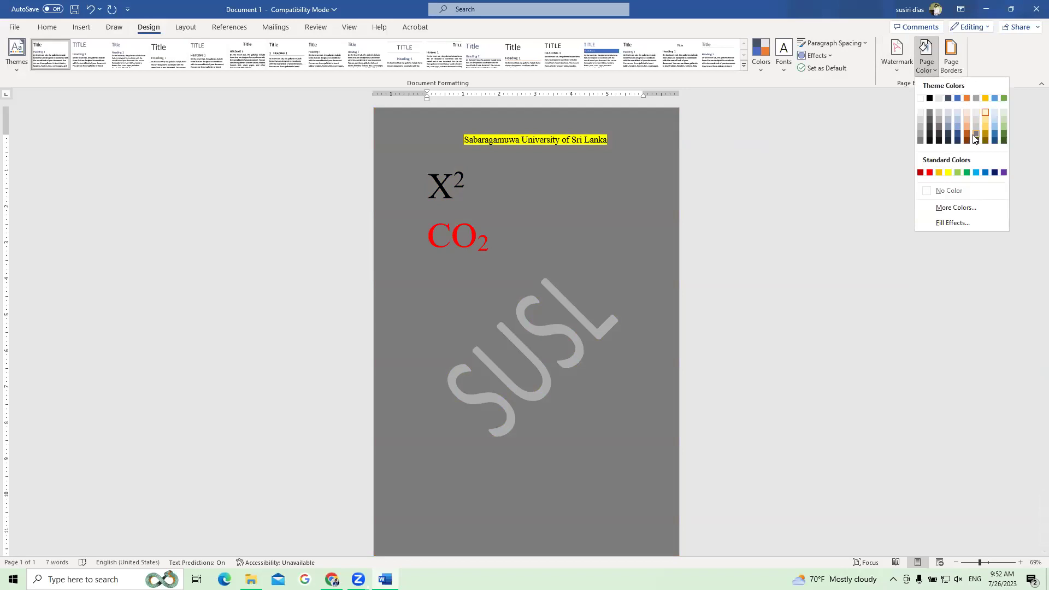
{"action": "left_click", "coordinate": [929, 141]}
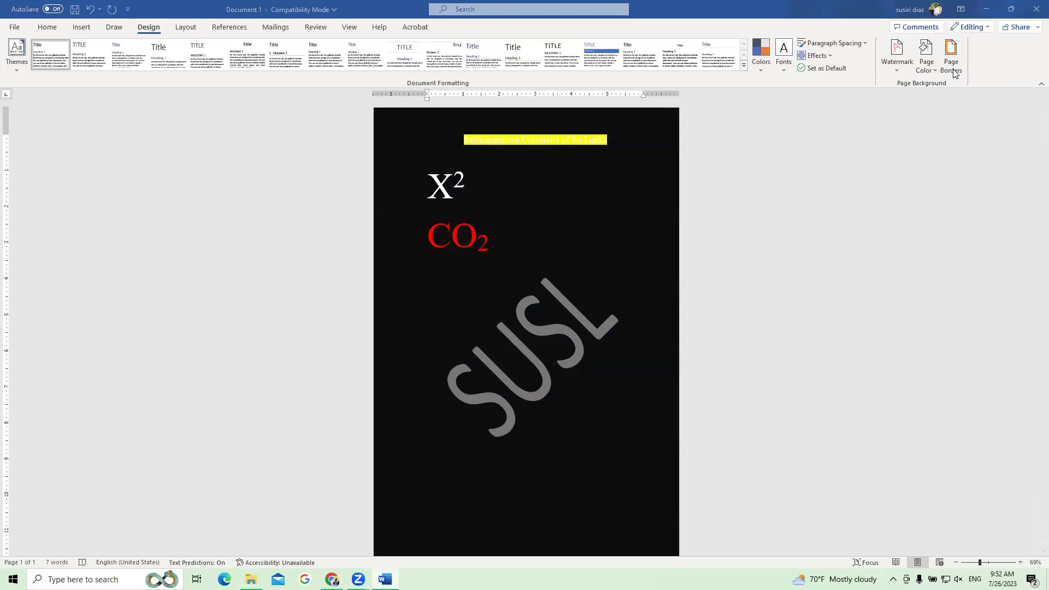
{"action": "left_click", "coordinate": [926, 60]}
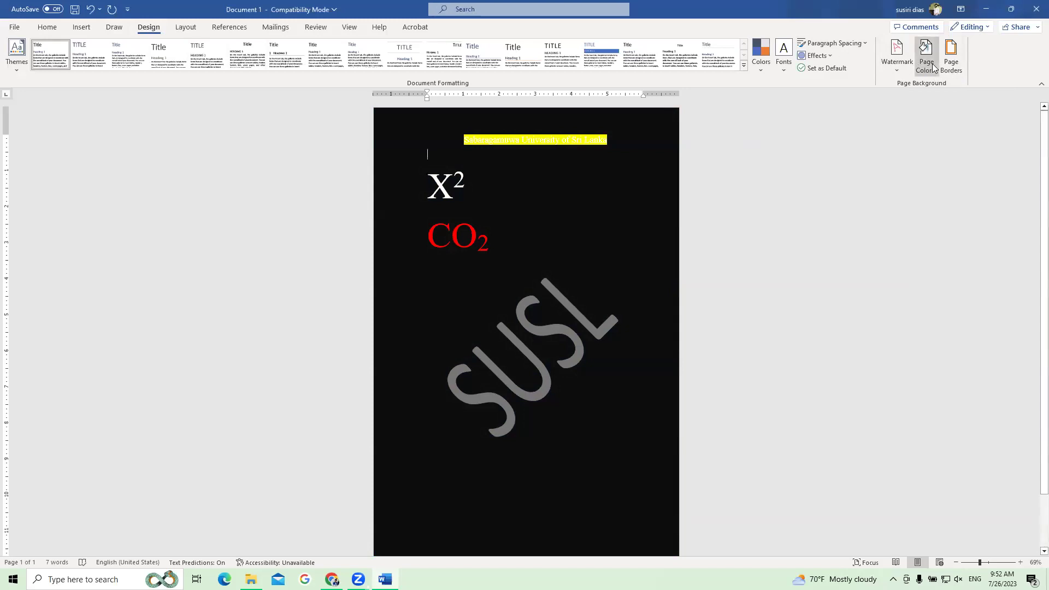
{"action": "left_click", "coordinate": [920, 99]}
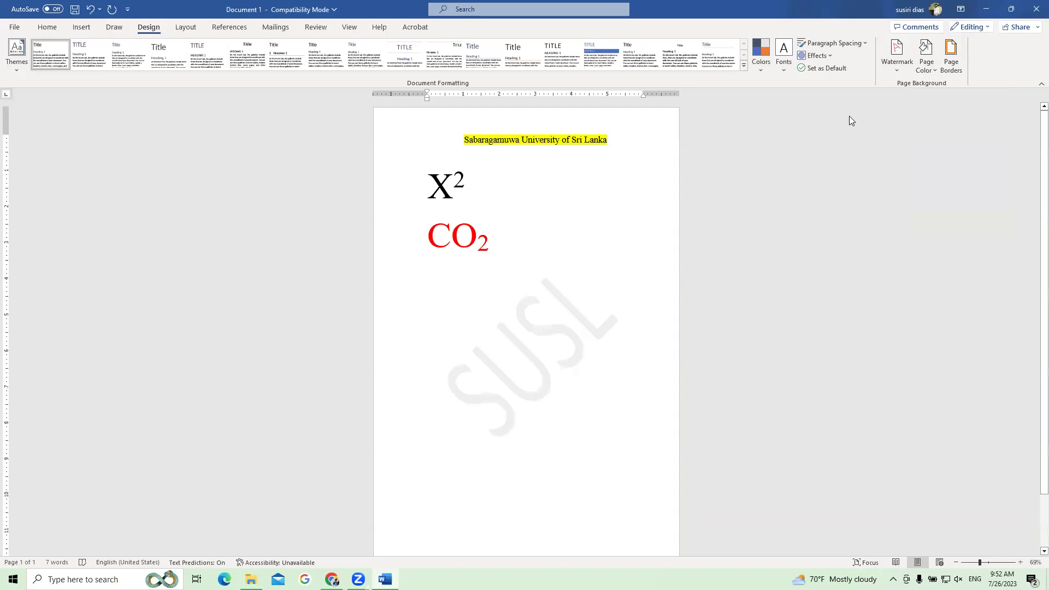
Frame the page with a solid single-line Box page border 3 pt wide.
{"action": "left_click", "coordinate": [950, 64]}
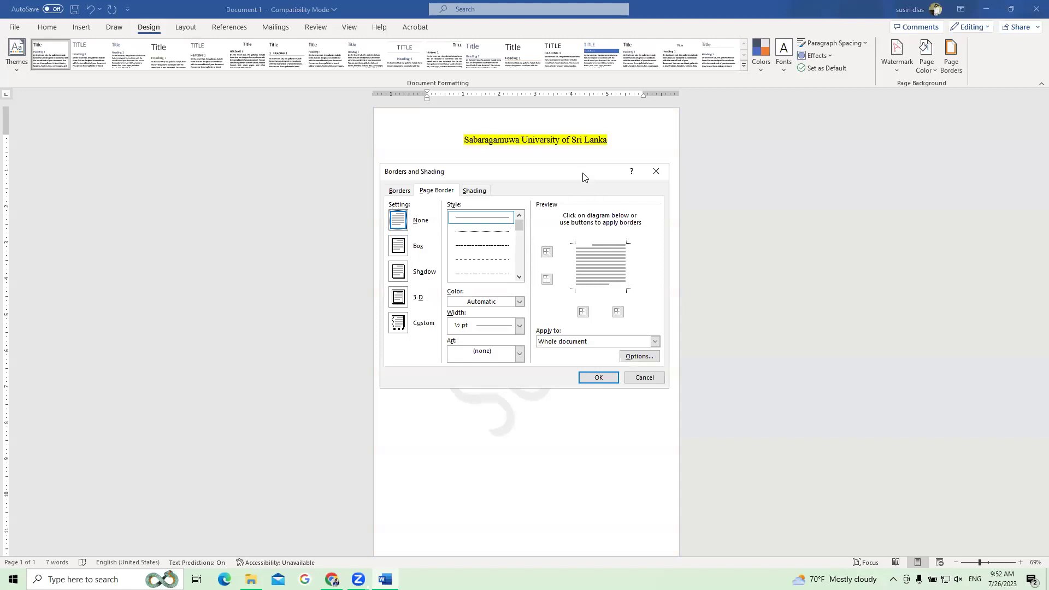
{"action": "left_click_drag", "start_coordinate": [583, 177], "coordinate": [287, 209]}
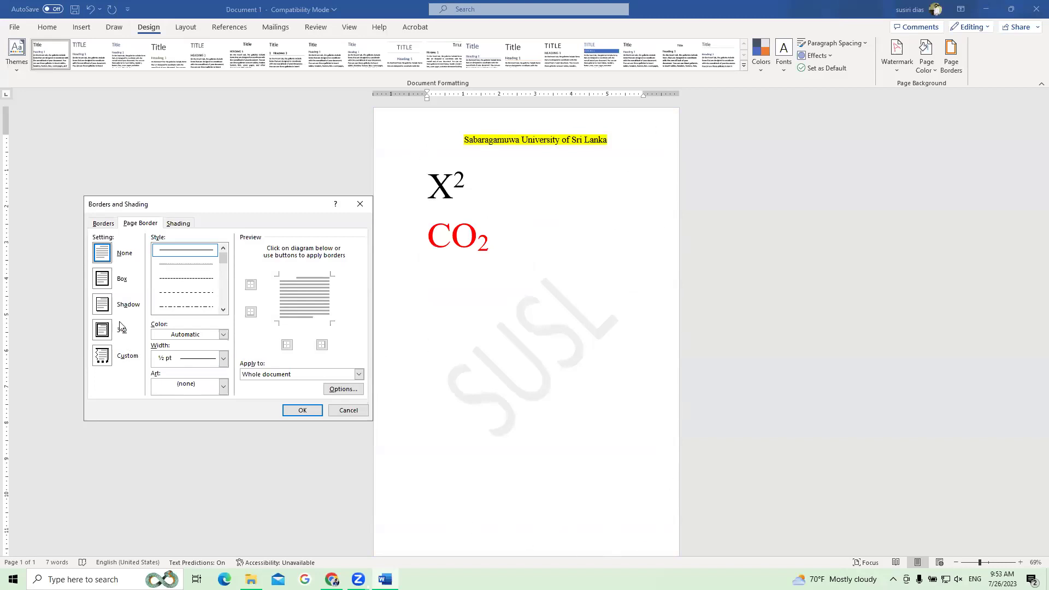
{"action": "left_click", "coordinate": [102, 279]}
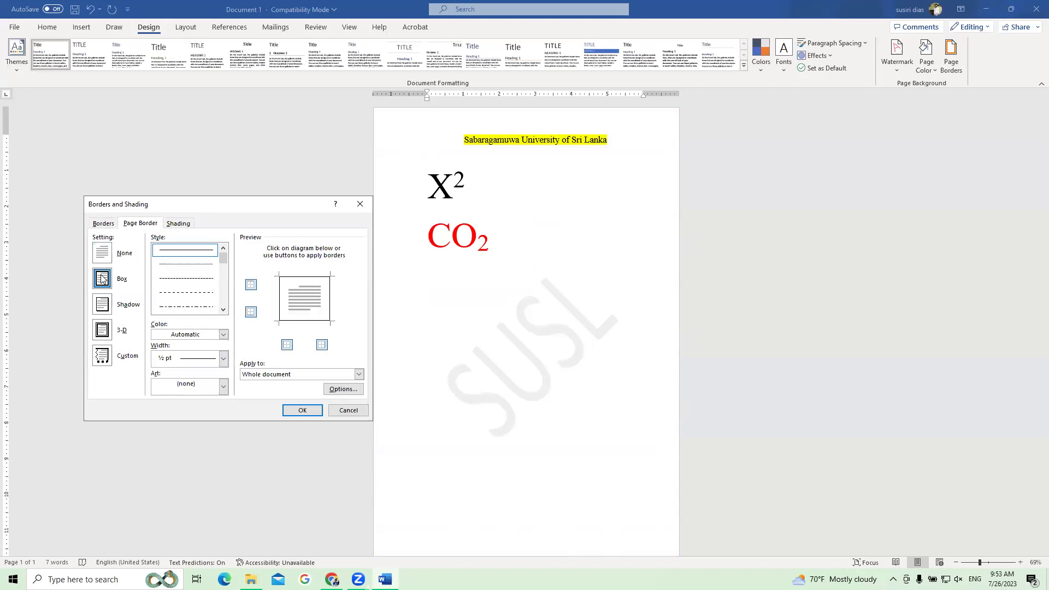
{"action": "mouse_move", "coordinate": [222, 261]}
{"action": "left_mouse_down"}
{"action": "mouse_move", "coordinate": [223, 307]}
{"action": "mouse_move", "coordinate": [219, 257]}
{"action": "left_mouse_up"}
{"action": "left_click", "coordinate": [201, 251]}
{"action": "left_click", "coordinate": [203, 252]}
{"action": "left_click", "coordinate": [223, 359]}
{"action": "left_click", "coordinate": [198, 459]}
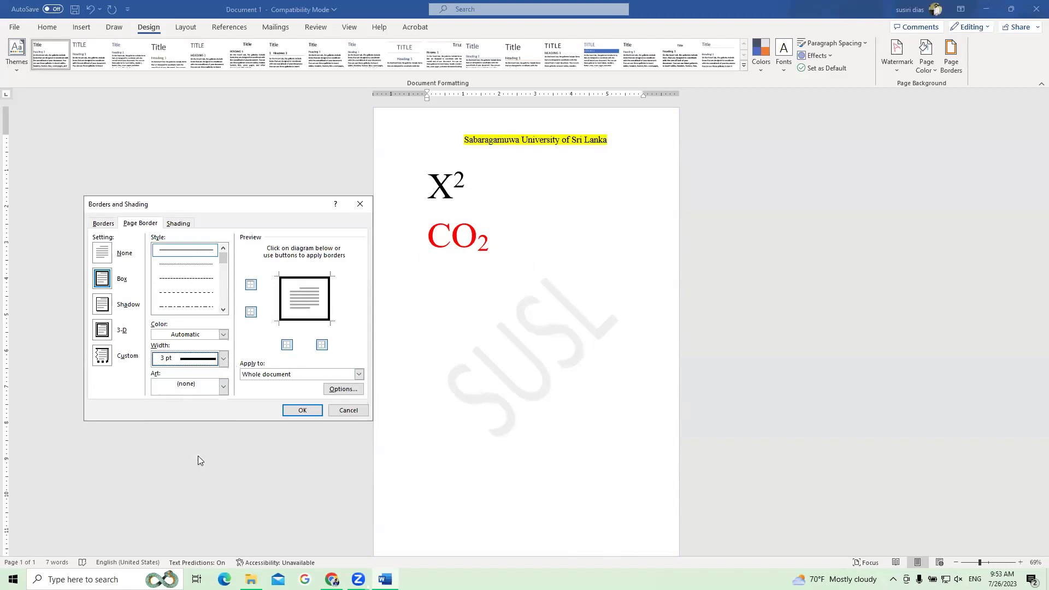
{"action": "left_click", "coordinate": [299, 409]}
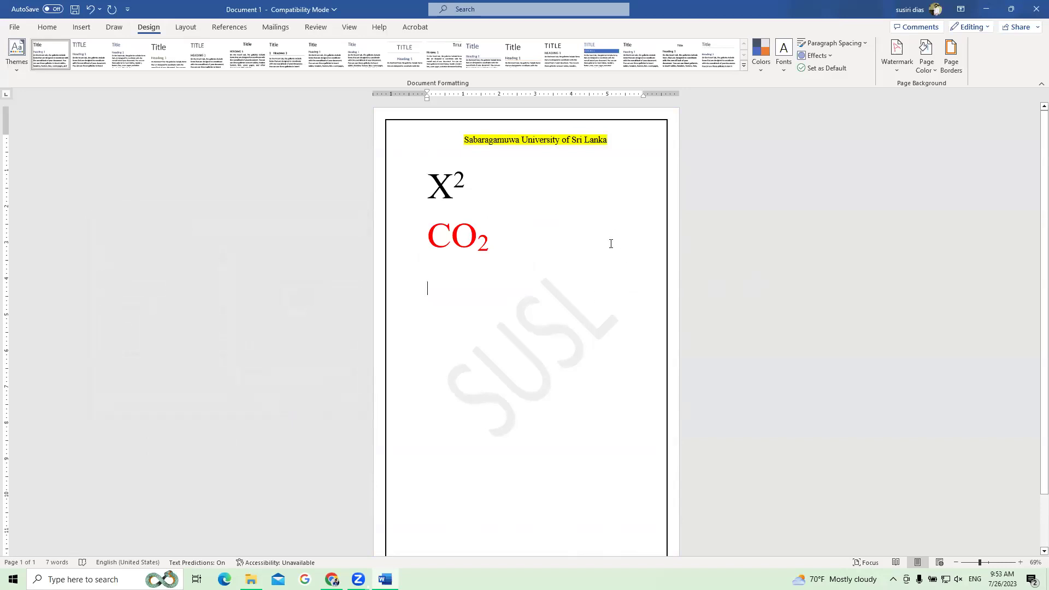
{"action": "scroll", "coordinate": [499, 335], "scroll_direction": "down", "scroll_amount": 2}
{"action": "scroll", "coordinate": [410, 180], "scroll_direction": "up", "scroll_amount": 2}
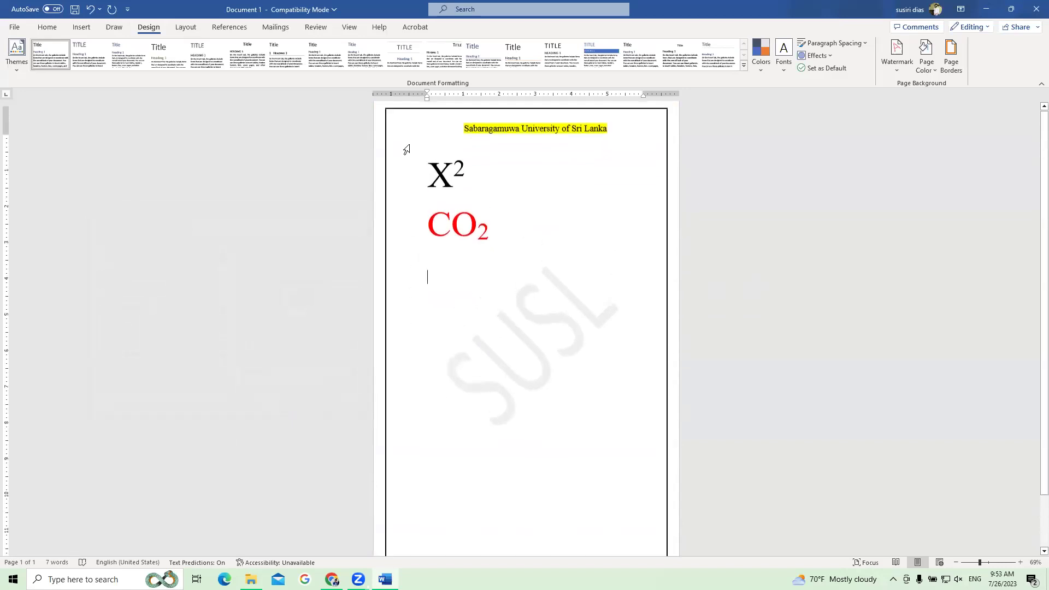
{"action": "scroll", "coordinate": [695, 443], "scroll_direction": "down", "scroll_amount": 2}
{"action": "scroll", "coordinate": [354, 480], "scroll_direction": "up", "scroll_amount": 1}
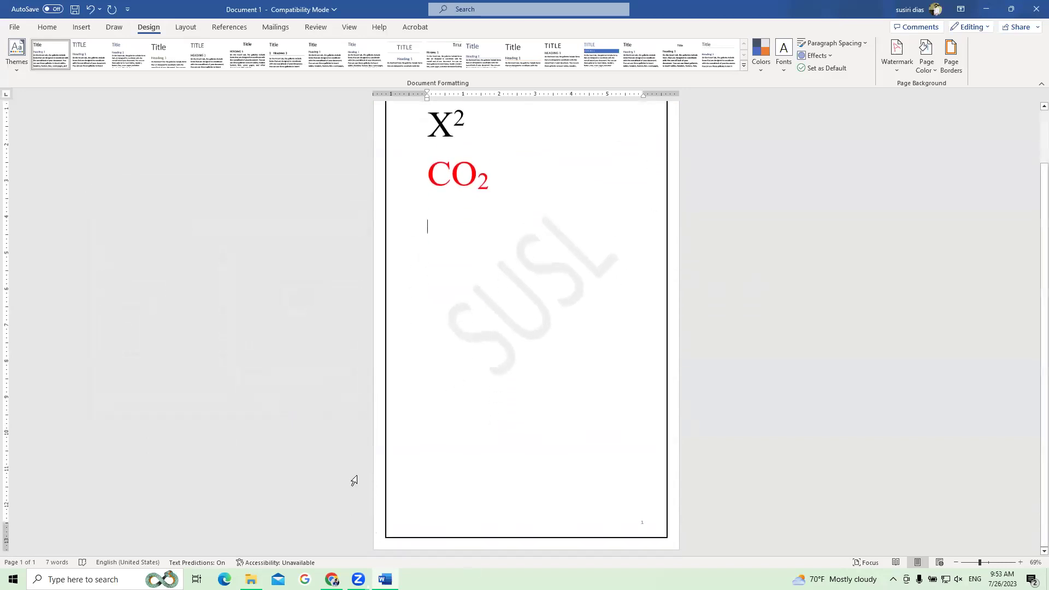
{"action": "scroll", "coordinate": [396, 344], "scroll_direction": "up", "scroll_amount": 1}
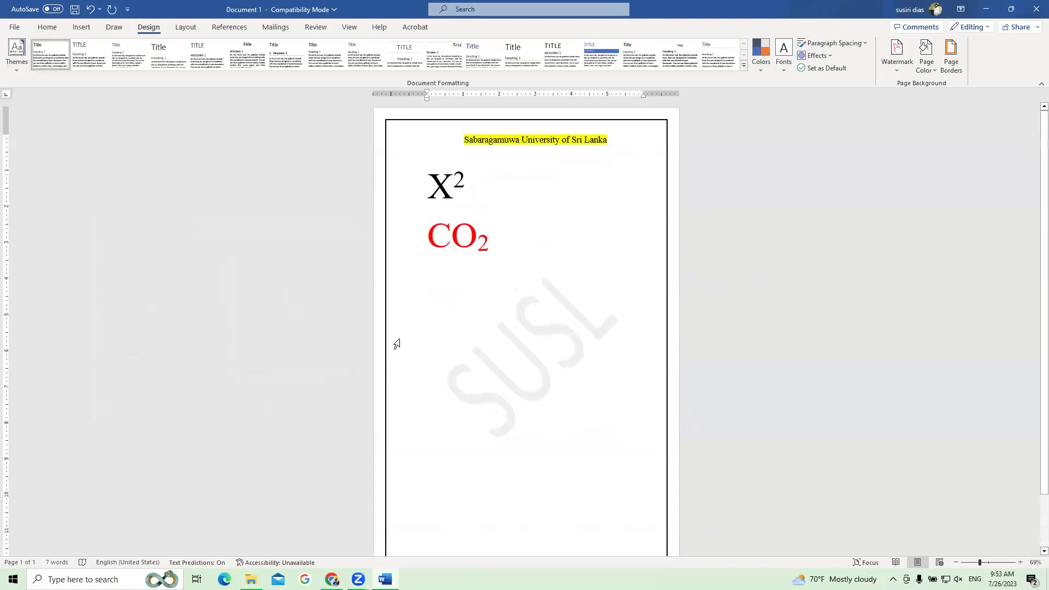
Change the box page border's colour from black to gold.
{"action": "left_click", "coordinate": [561, 287]}
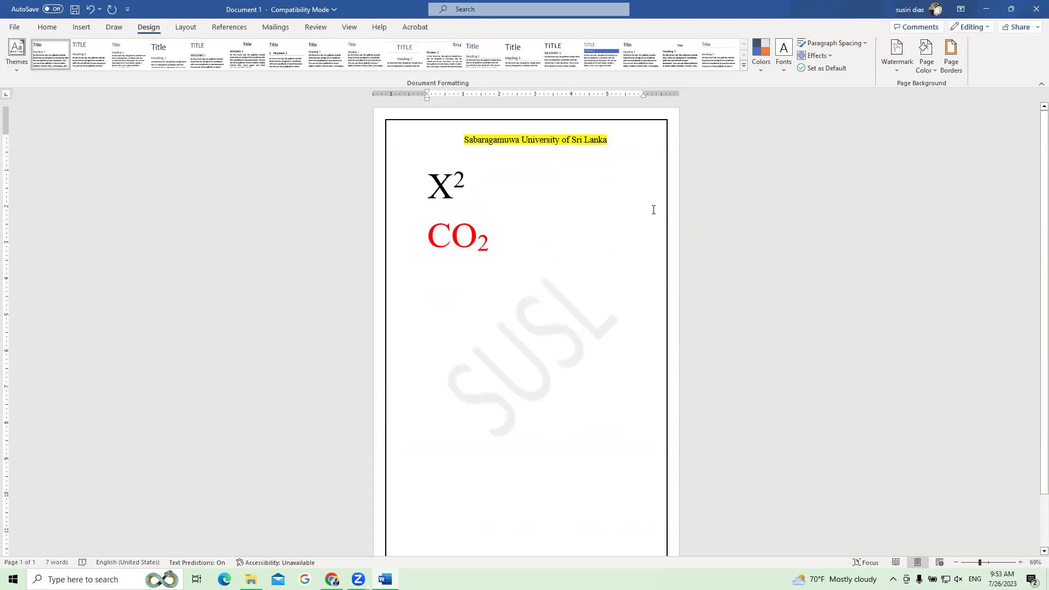
{"action": "left_click", "coordinate": [950, 54]}
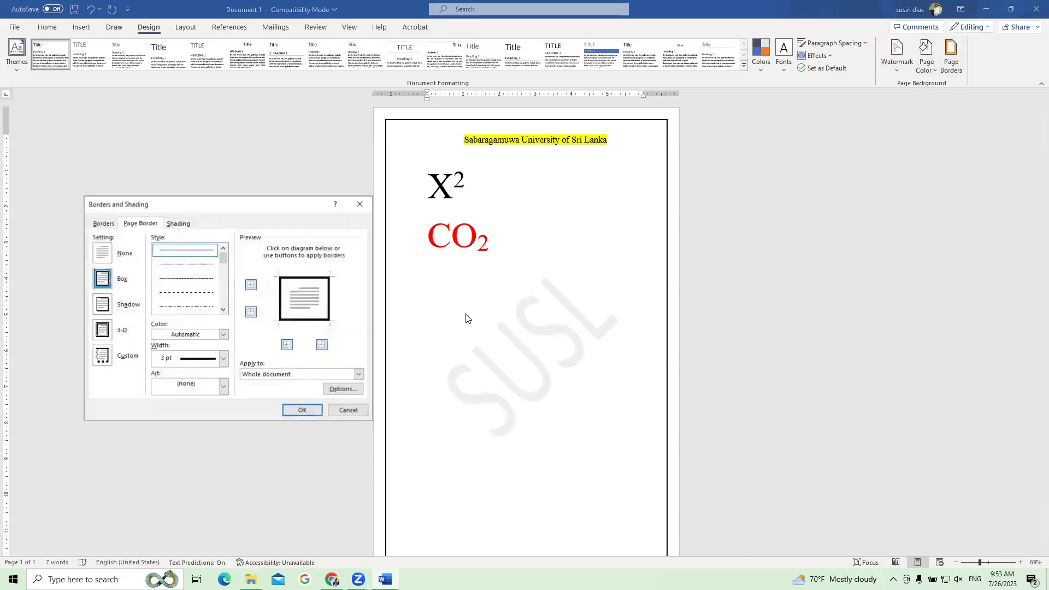
{"action": "left_click", "coordinate": [223, 334]}
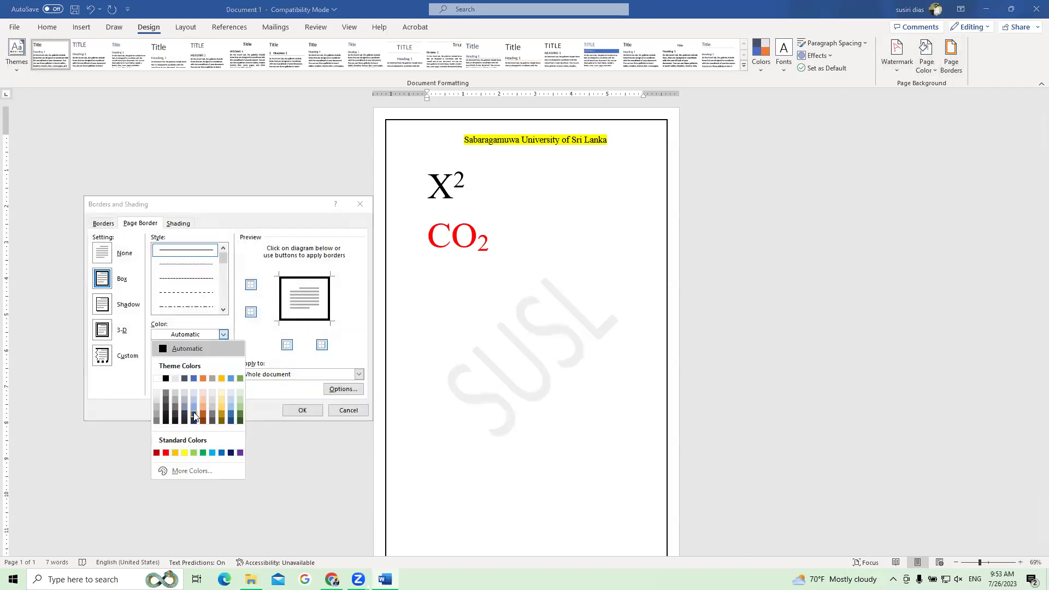
{"action": "left_click", "coordinate": [175, 452]}
{"action": "left_click", "coordinate": [302, 410]}
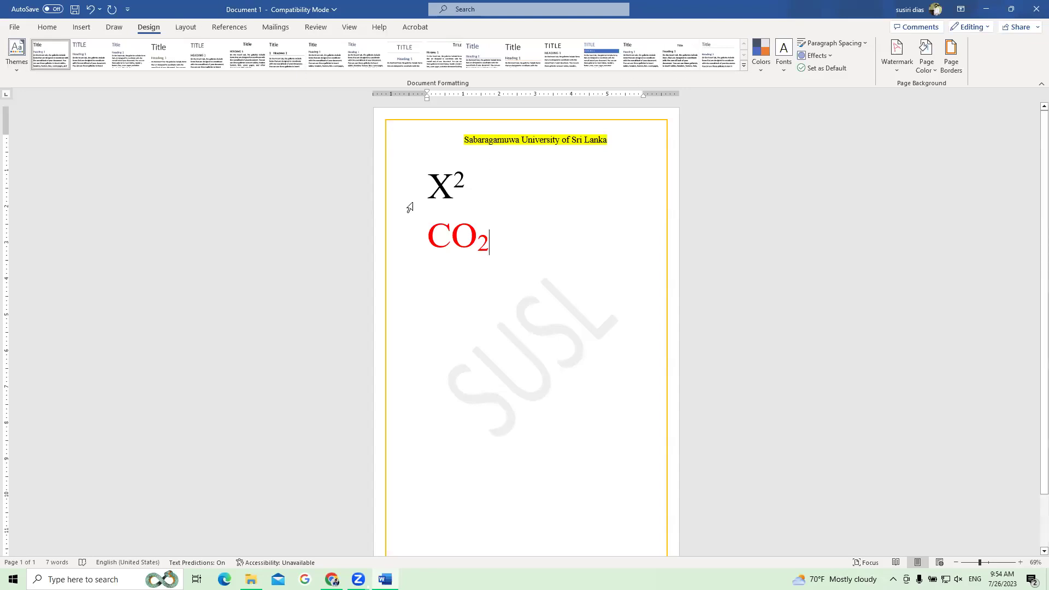
{"action": "left_click", "coordinate": [178, 28]}
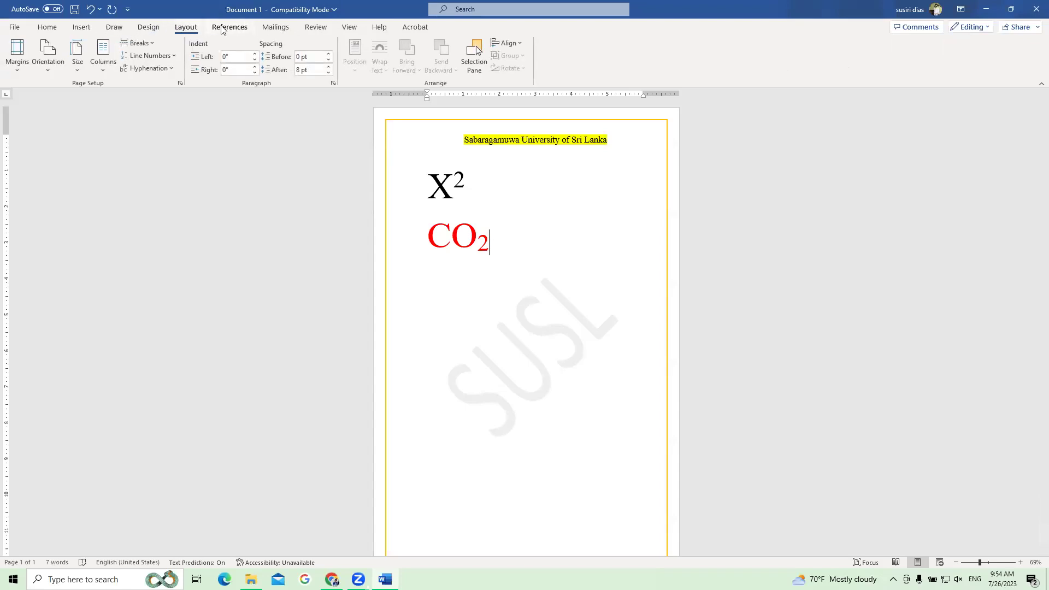
{"action": "left_click", "coordinate": [146, 27]}
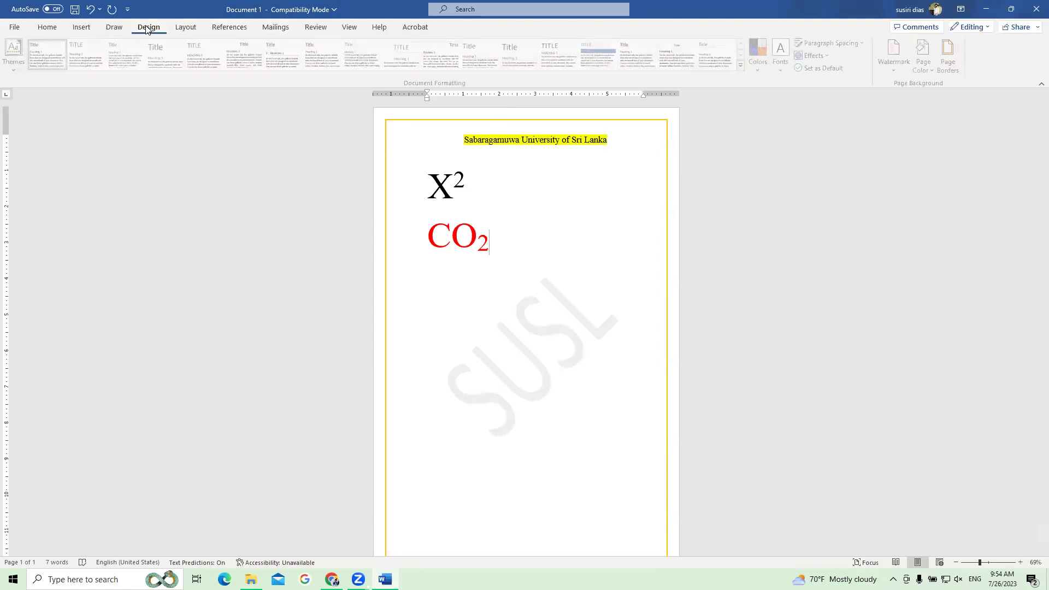
{"action": "left_click", "coordinate": [114, 28]}
{"action": "left_click", "coordinate": [83, 28]}
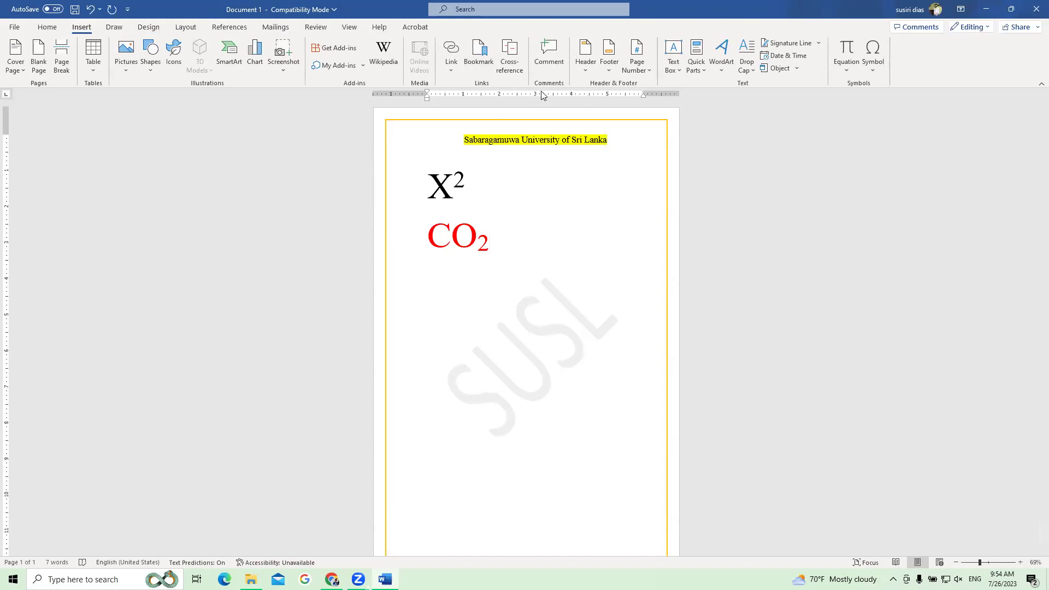
{"action": "left_click", "coordinate": [114, 27]}
{"action": "left_click", "coordinate": [148, 26]}
{"action": "left_click", "coordinate": [187, 28]}
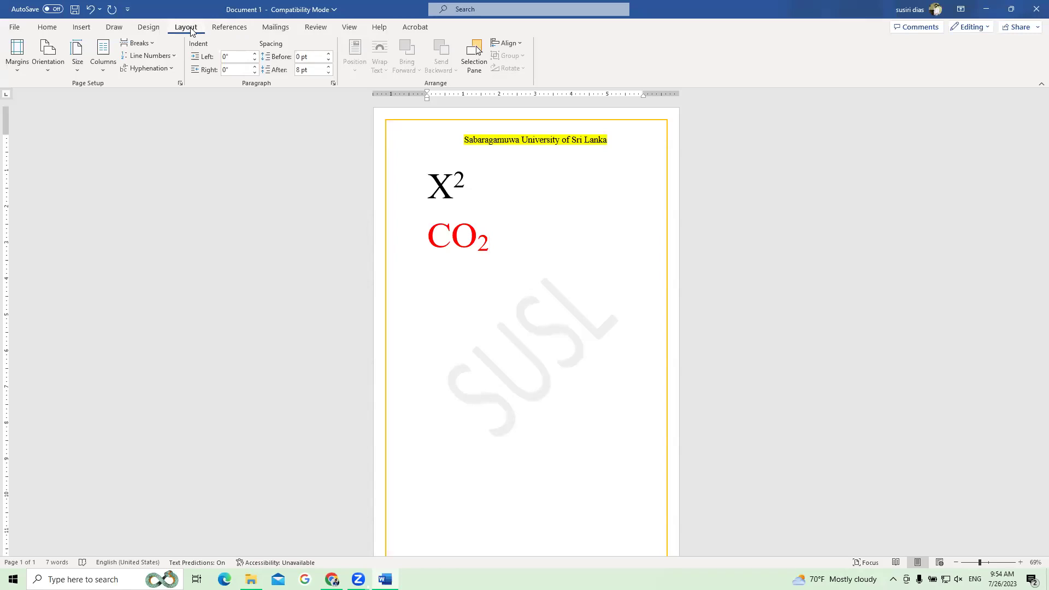
{"action": "left_click", "coordinate": [143, 28]}
{"action": "left_click", "coordinate": [114, 28]}
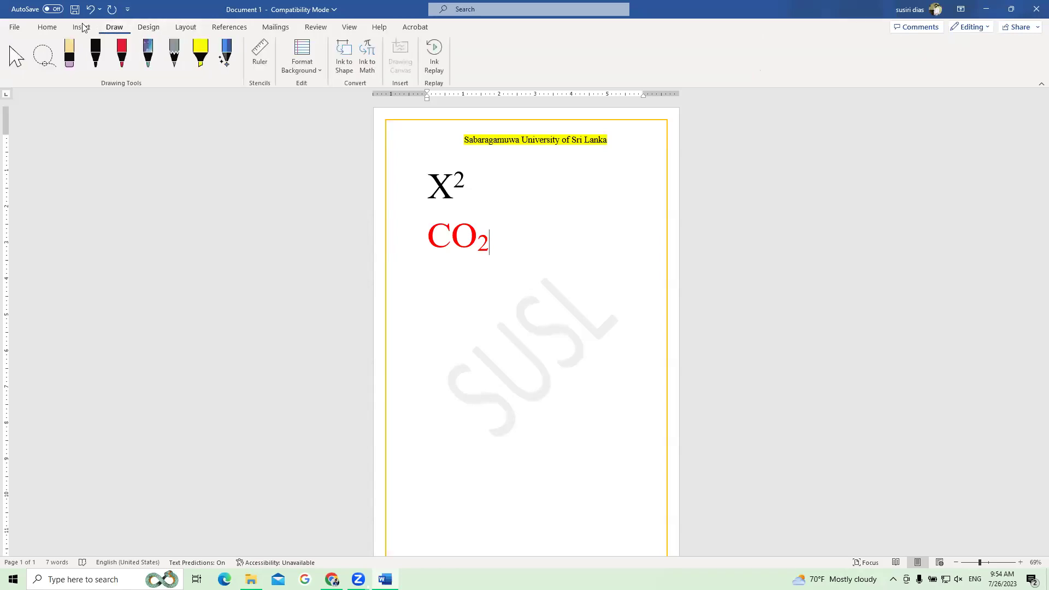
{"action": "left_click", "coordinate": [49, 28]}
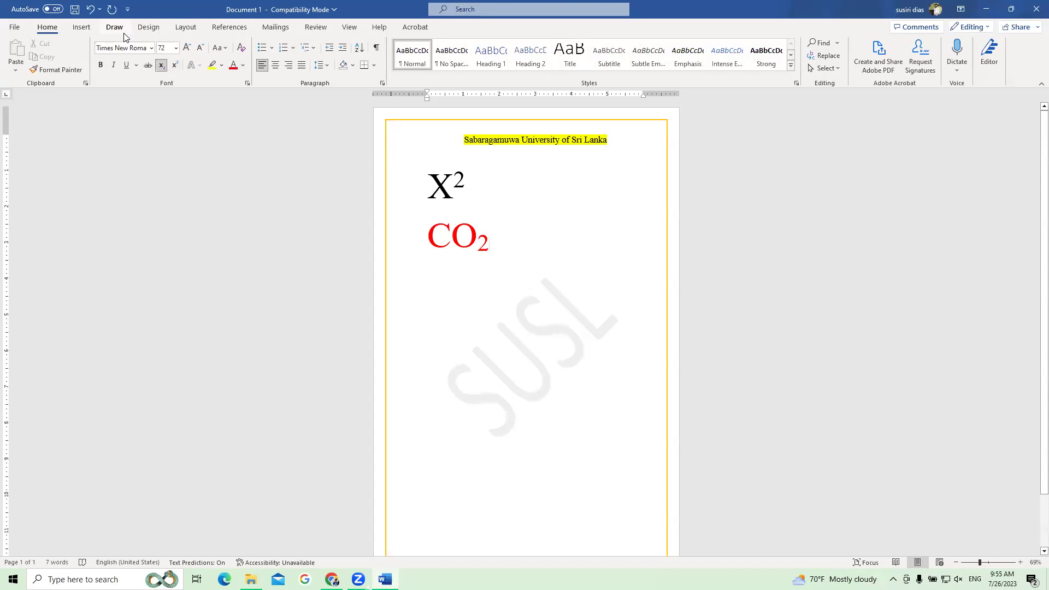
{"action": "left_click", "coordinate": [147, 27]}
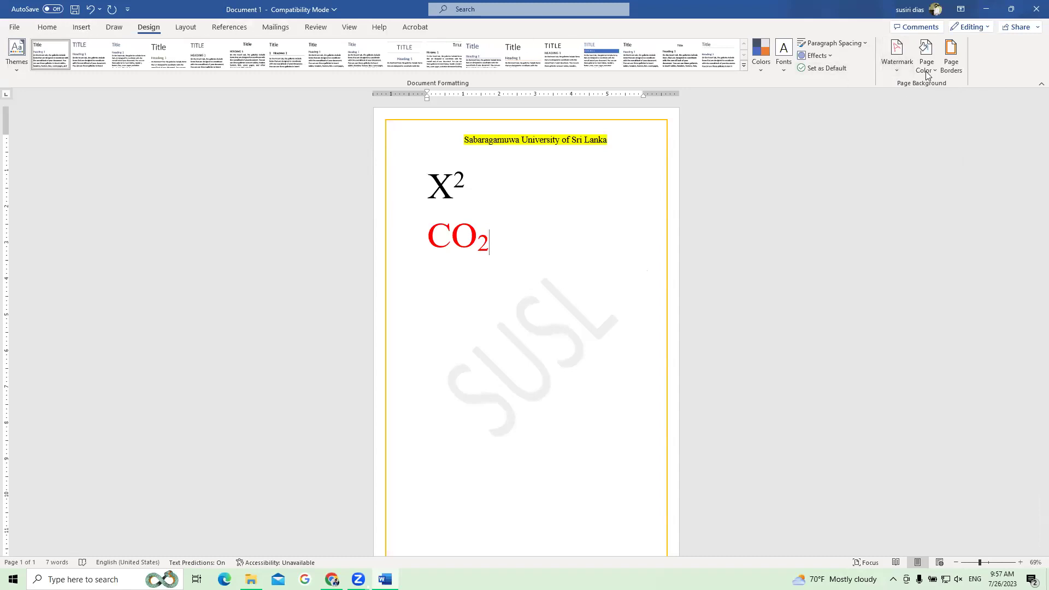
Look at the picture watermark settings, cancel without changes, and show the Insert ribbon.
{"action": "left_click", "coordinate": [896, 68]}
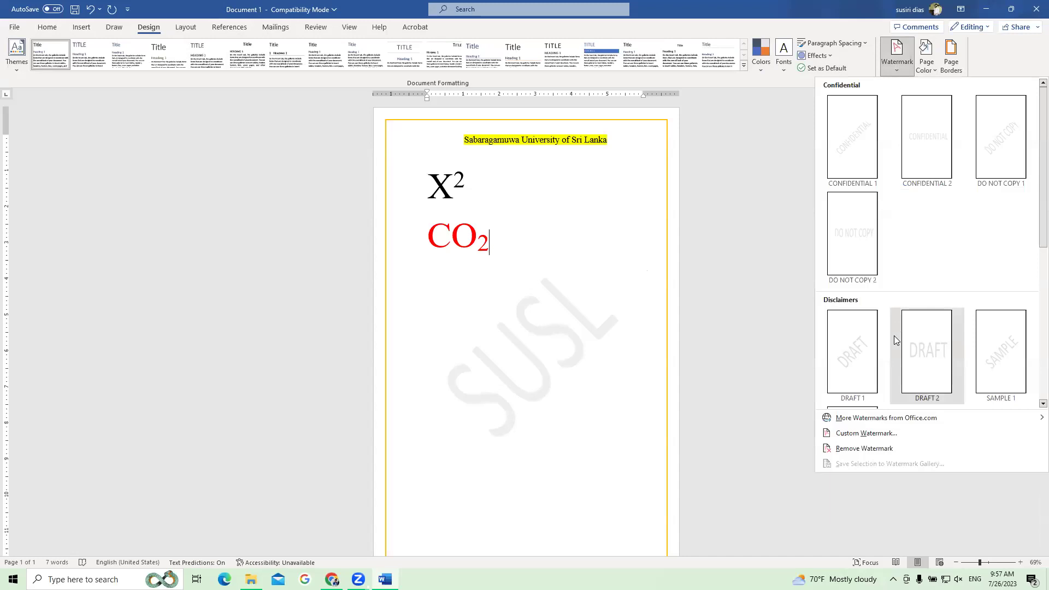
{"action": "left_click", "coordinate": [856, 434]}
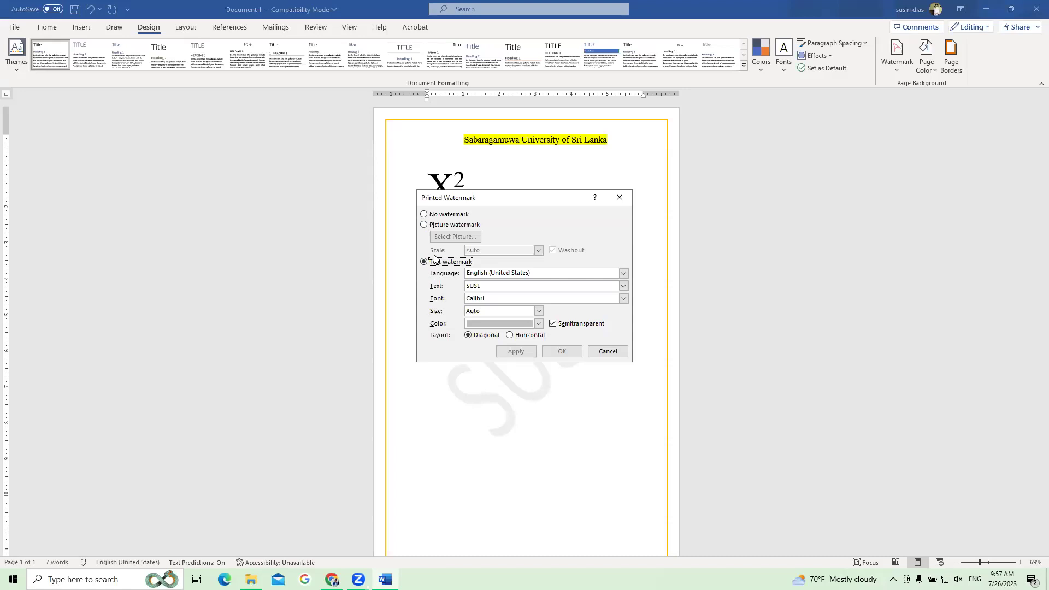
{"action": "left_click", "coordinate": [423, 225]}
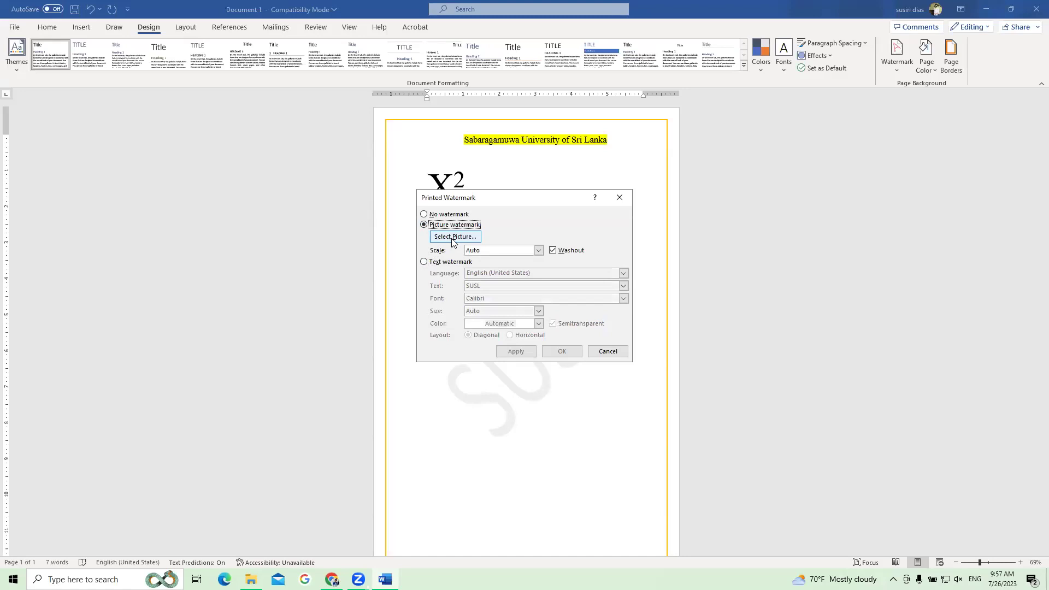
{"action": "left_click", "coordinate": [619, 197]}
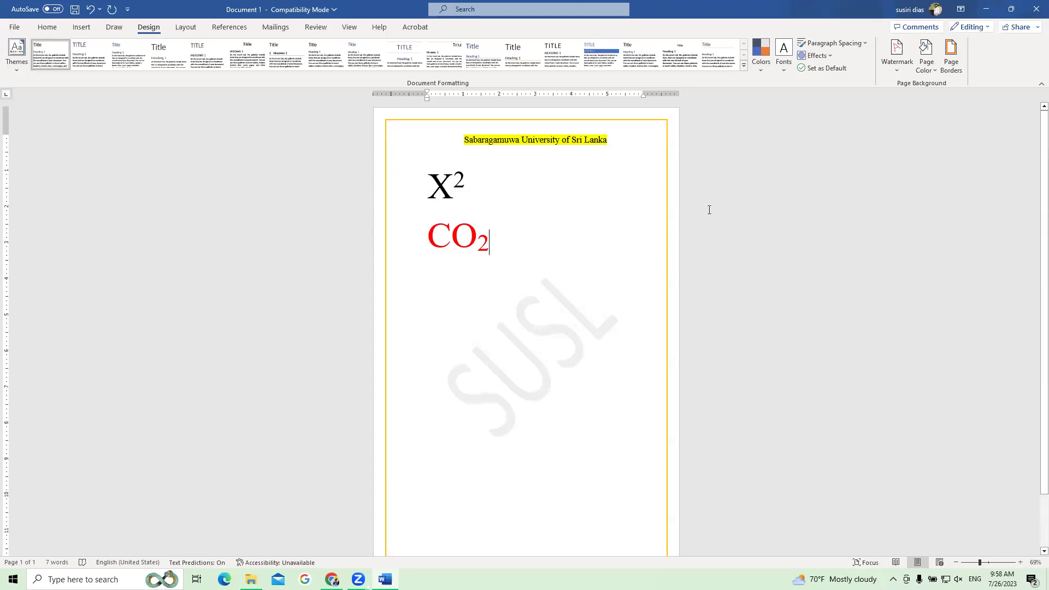
{"action": "left_click", "coordinate": [78, 28]}
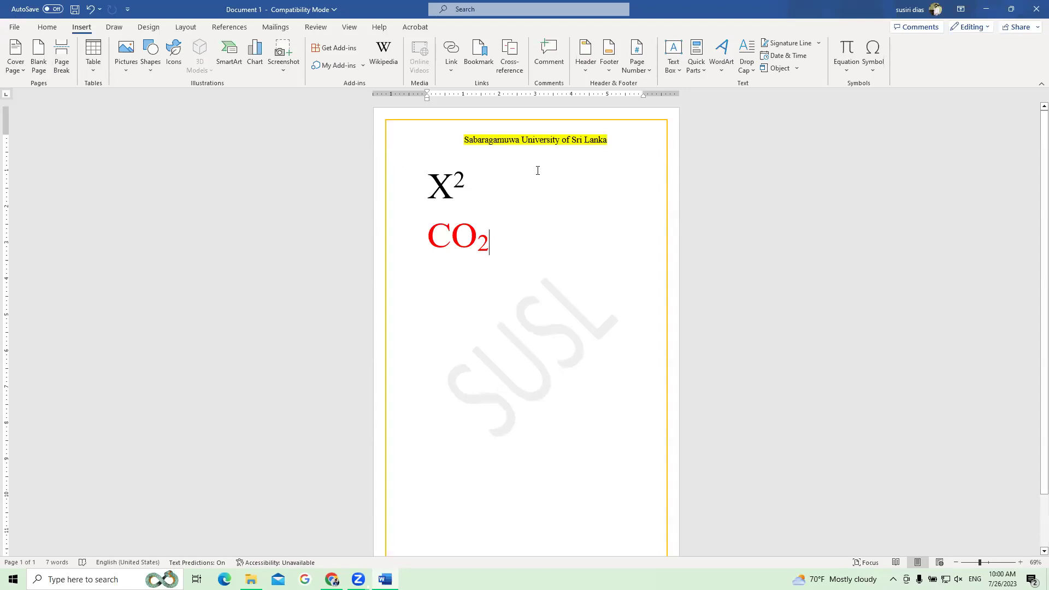
Create a new blank Word document, Document4, from the File menu.
{"action": "scroll", "coordinate": [477, 186], "scroll_direction": "down", "scroll_amount": 1}
{"action": "scroll", "coordinate": [550, 213], "scroll_direction": "down", "scroll_amount": 1}
{"action": "scroll", "coordinate": [611, 245], "scroll_direction": "up", "scroll_amount": 1}
{"action": "scroll", "coordinate": [327, 129], "scroll_direction": "down", "scroll_amount": 1}
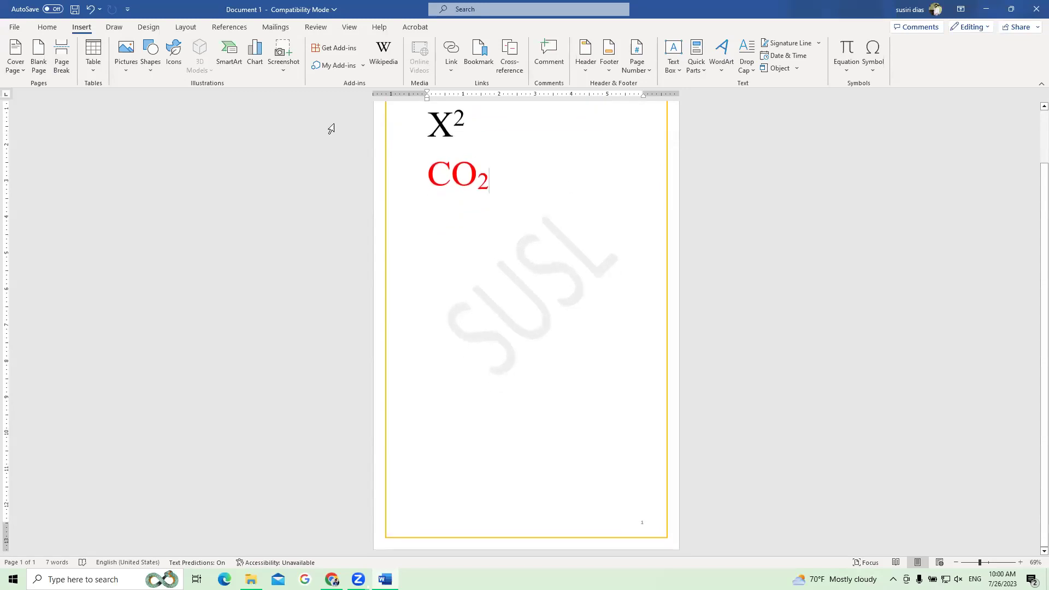
{"action": "scroll", "coordinate": [543, 215], "scroll_direction": "up", "scroll_amount": 2}
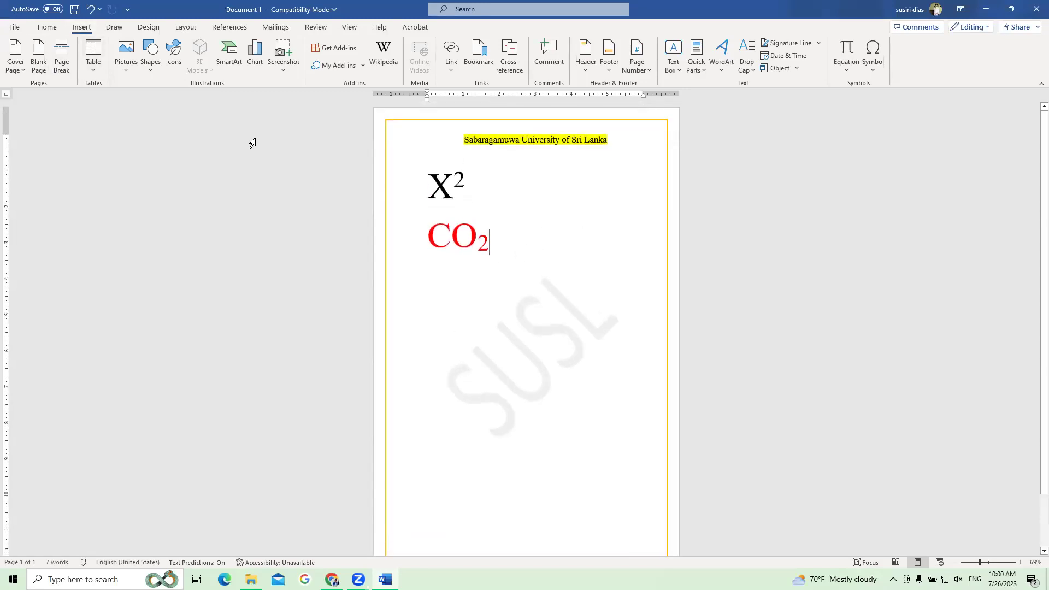
{"action": "left_click", "coordinate": [19, 27]}
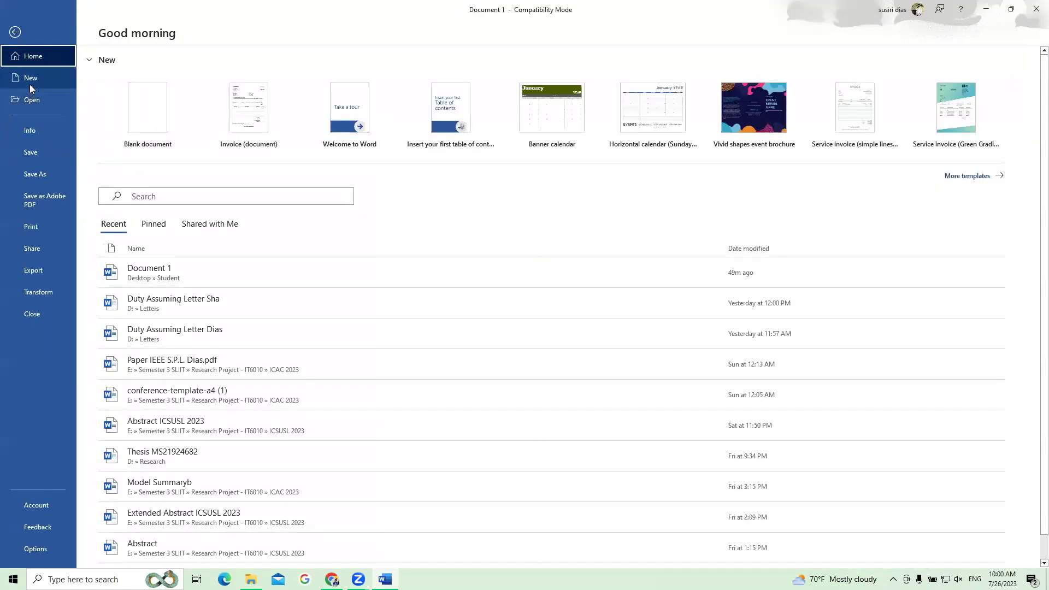
{"action": "left_click", "coordinate": [30, 80]}
{"action": "left_click", "coordinate": [161, 131]}
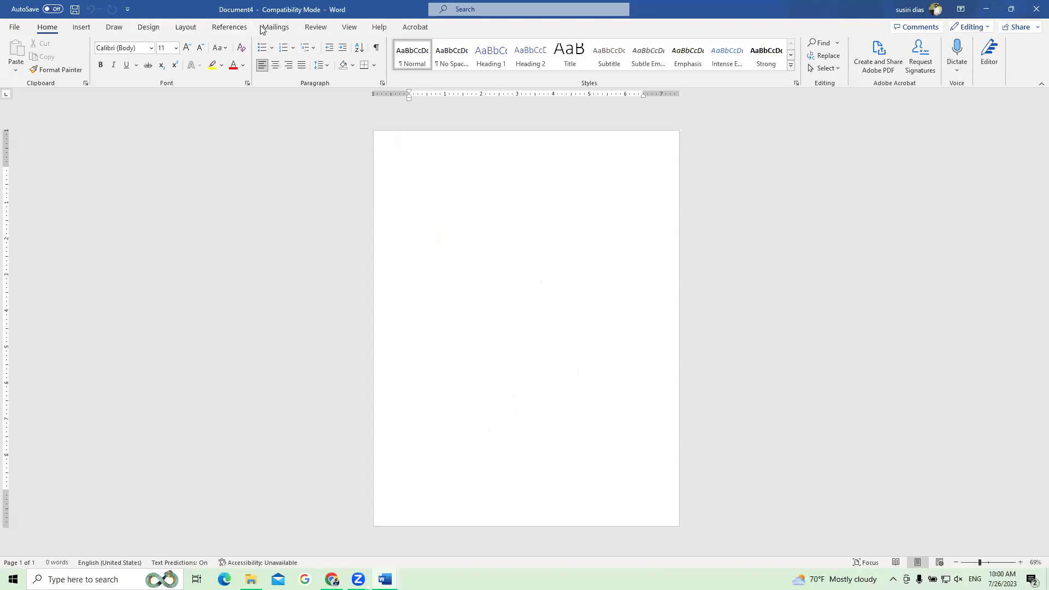
In Format Page Numbers, pick uppercase Roman numerals I, II, III as the number format.
{"action": "left_click", "coordinate": [86, 30]}
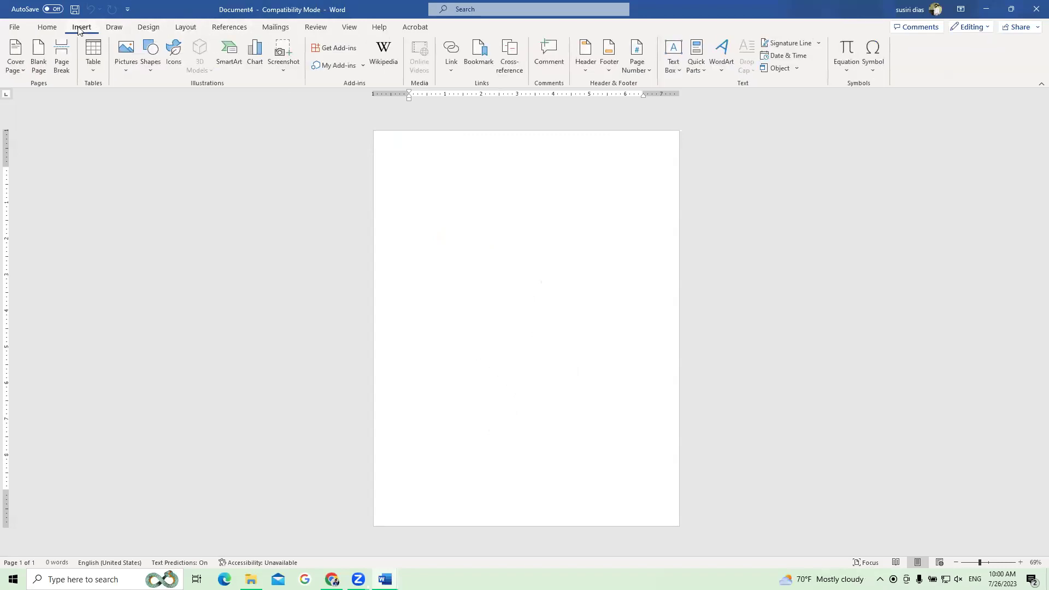
{"action": "left_click", "coordinate": [634, 72]}
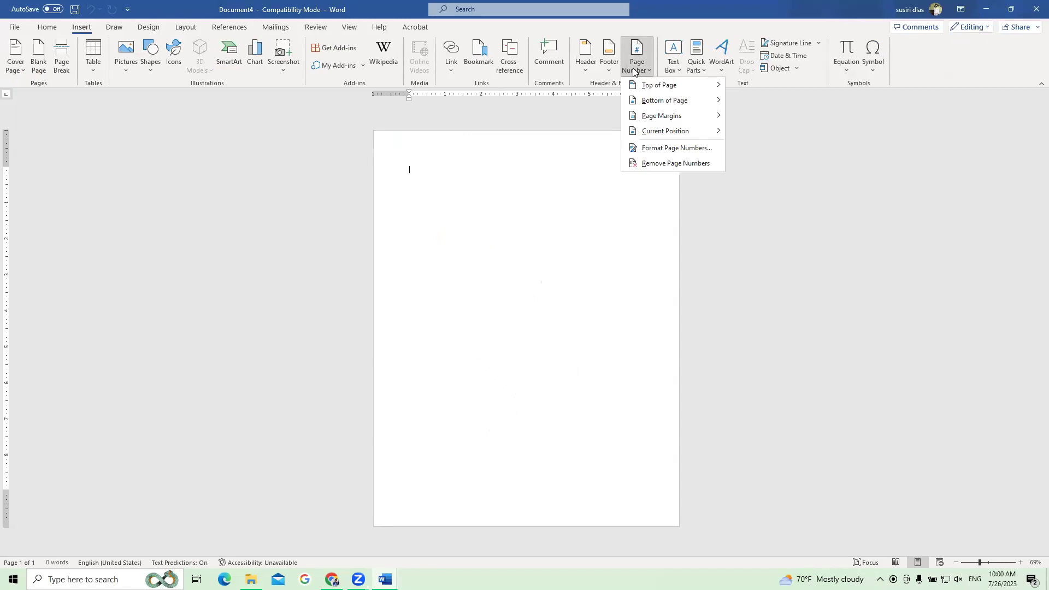
{"action": "left_click", "coordinate": [692, 153]}
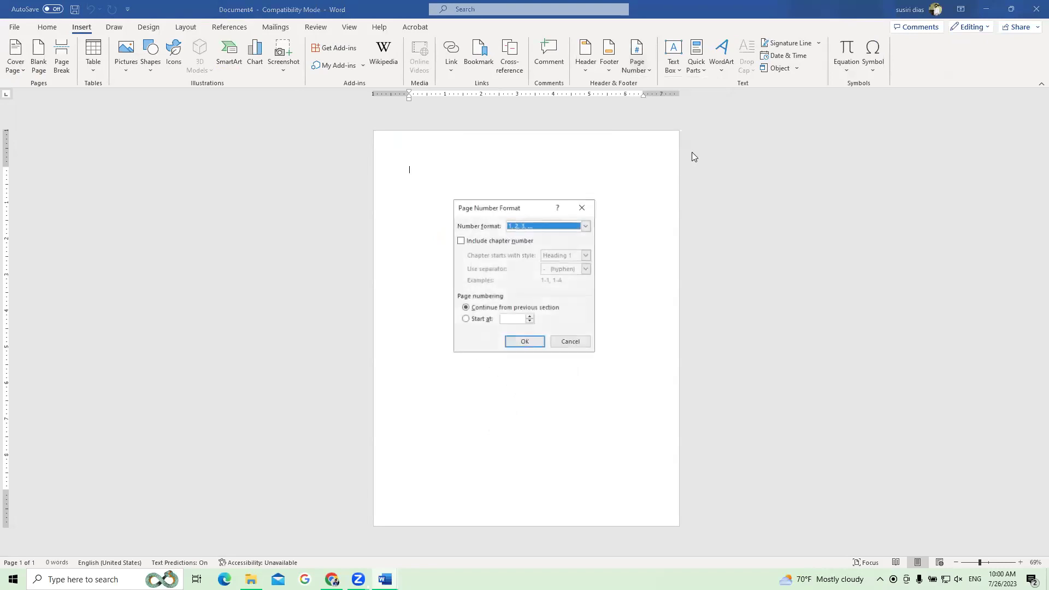
{"action": "left_click", "coordinate": [586, 226]}
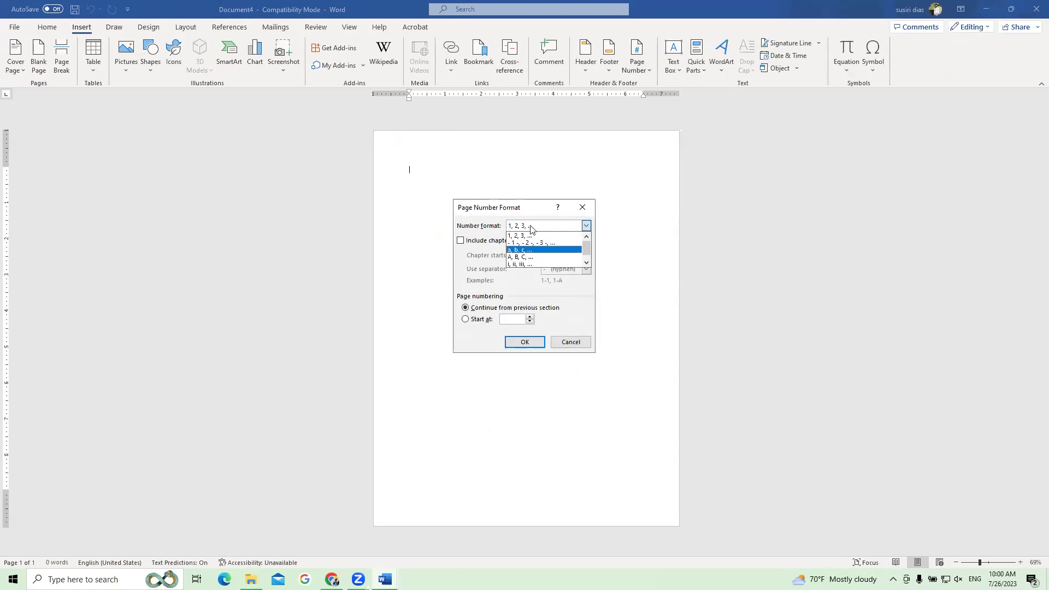
{"action": "scroll", "coordinate": [530, 243], "scroll_direction": "down", "scroll_amount": 1}
{"action": "scroll", "coordinate": [530, 246], "scroll_direction": "up", "scroll_amount": 1}
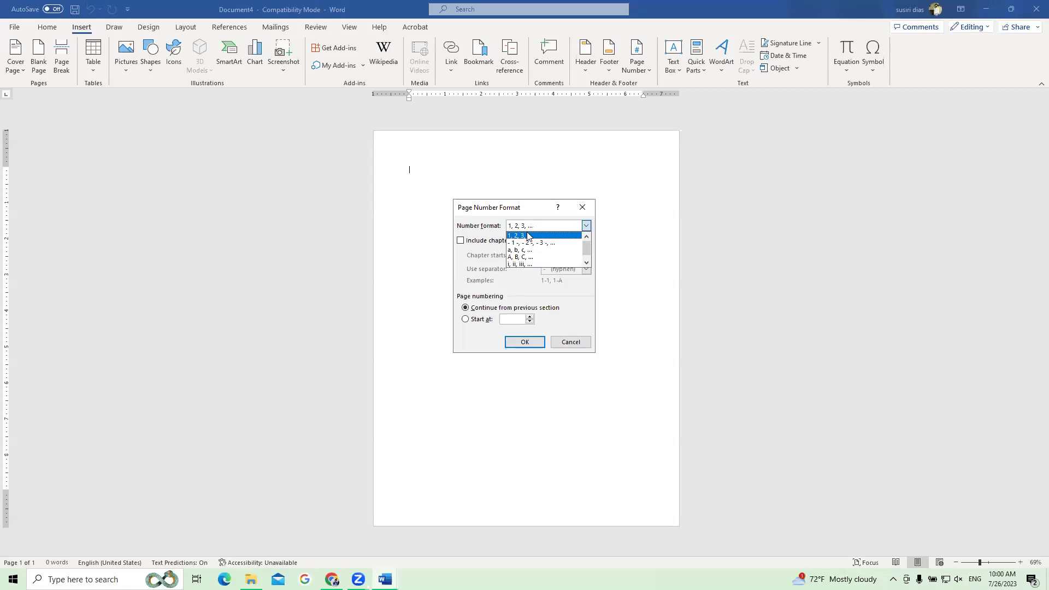
{"action": "scroll", "coordinate": [528, 240], "scroll_direction": "down", "scroll_amount": 1}
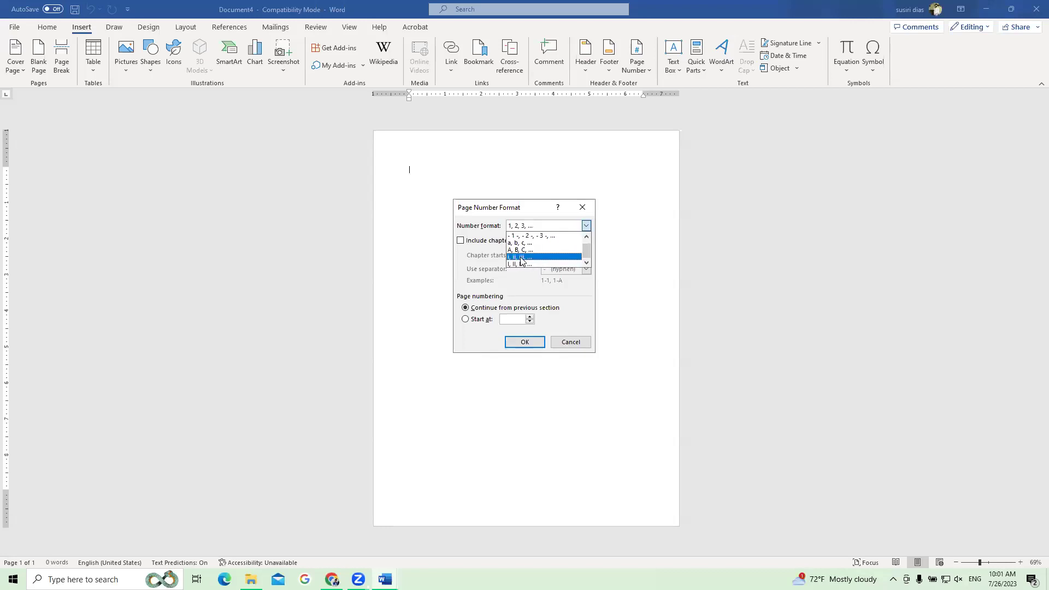
{"action": "left_click", "coordinate": [516, 265]}
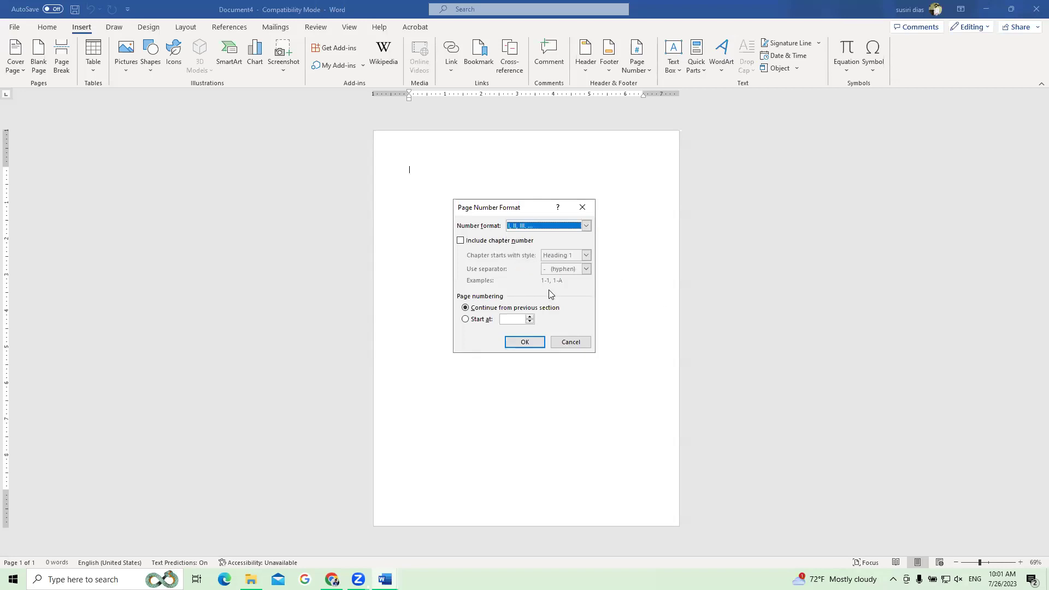
Make the Roman page numbering start at I instead of continuing, and confirm.
{"action": "left_click", "coordinate": [465, 308]}
{"action": "left_click", "coordinate": [465, 320]}
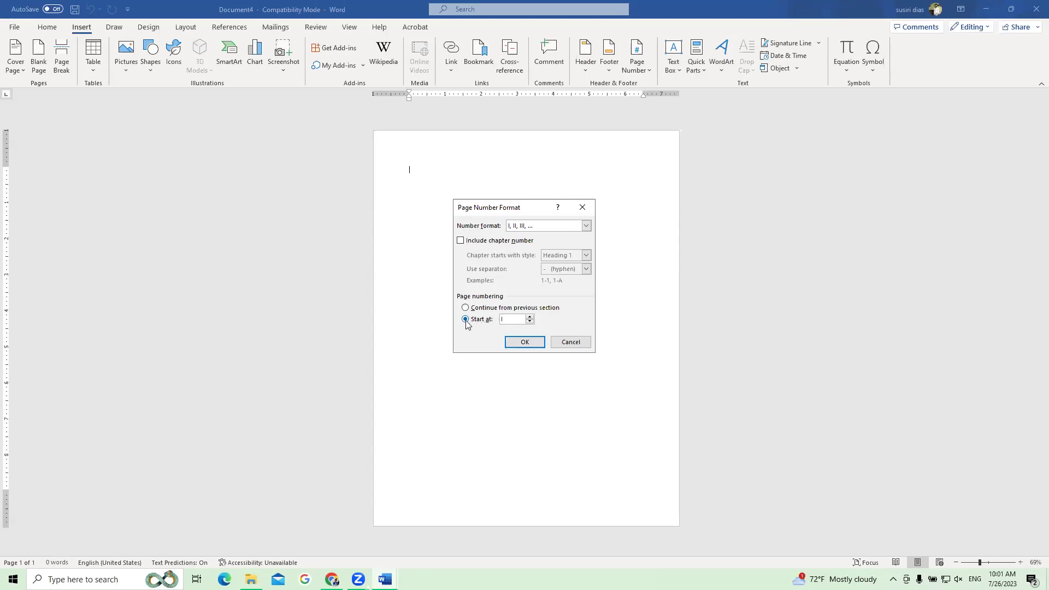
{"action": "left_click", "coordinate": [530, 317]}
{"action": "left_click", "coordinate": [530, 317]}
{"action": "left_click", "coordinate": [529, 317]}
{"action": "left_click", "coordinate": [530, 317]}
{"action": "left_click", "coordinate": [529, 317]}
{"action": "left_click", "coordinate": [529, 316]}
{"action": "left_click", "coordinate": [529, 317]}
{"action": "left_click", "coordinate": [552, 308]}
{"action": "left_click", "coordinate": [465, 319]}
{"action": "left_click", "coordinate": [530, 343]}
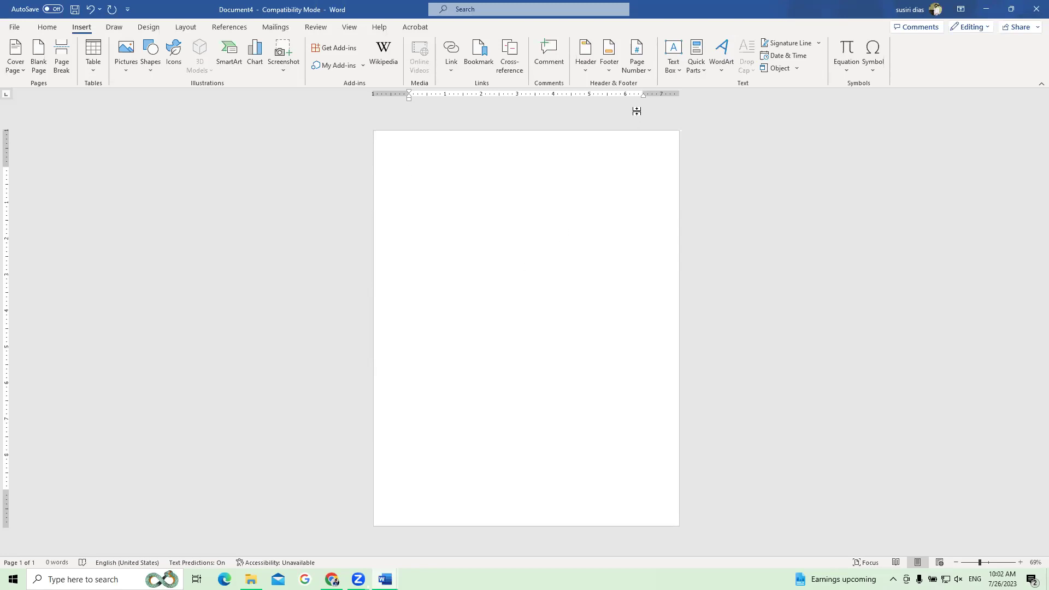
Add an Accent Bar 2 page number at the bottom of the page, reading 'I | Page'.
{"action": "left_click", "coordinate": [644, 70]}
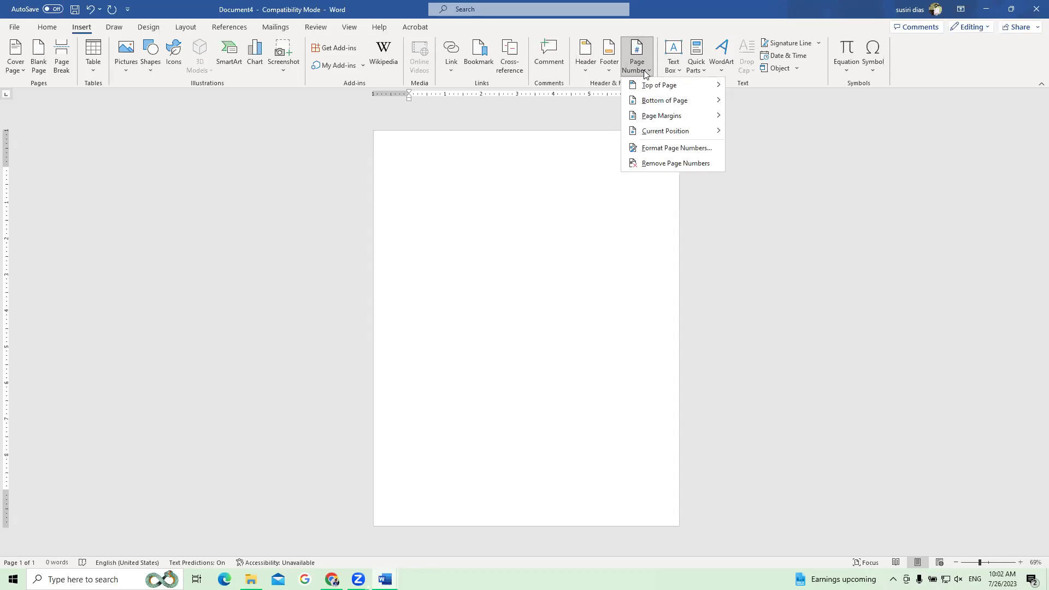
{"action": "mouse_move", "coordinate": [647, 88]}
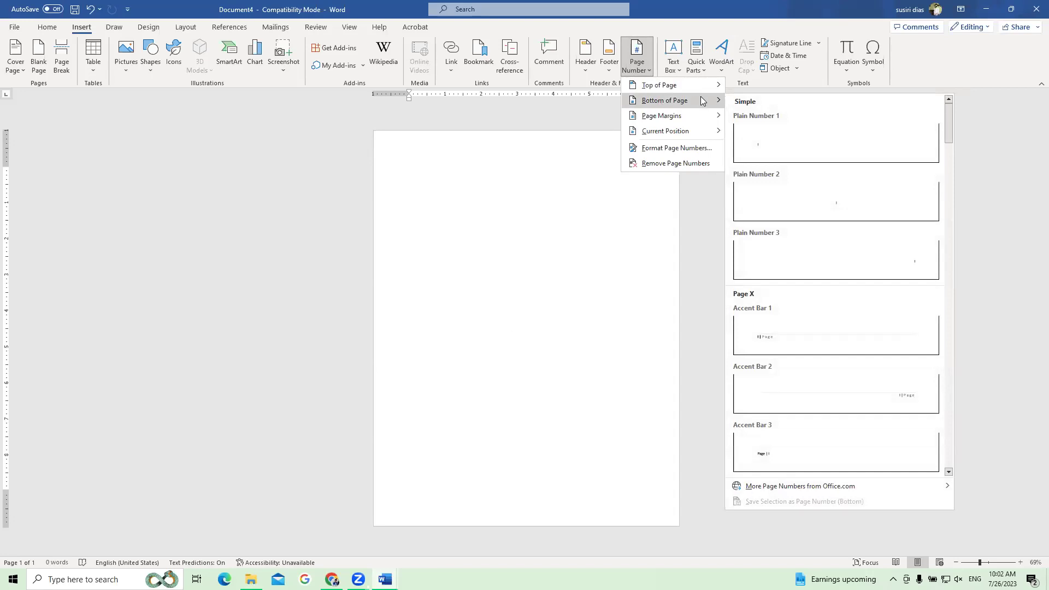
{"action": "scroll", "coordinate": [850, 222], "scroll_direction": "down", "scroll_amount": 5}
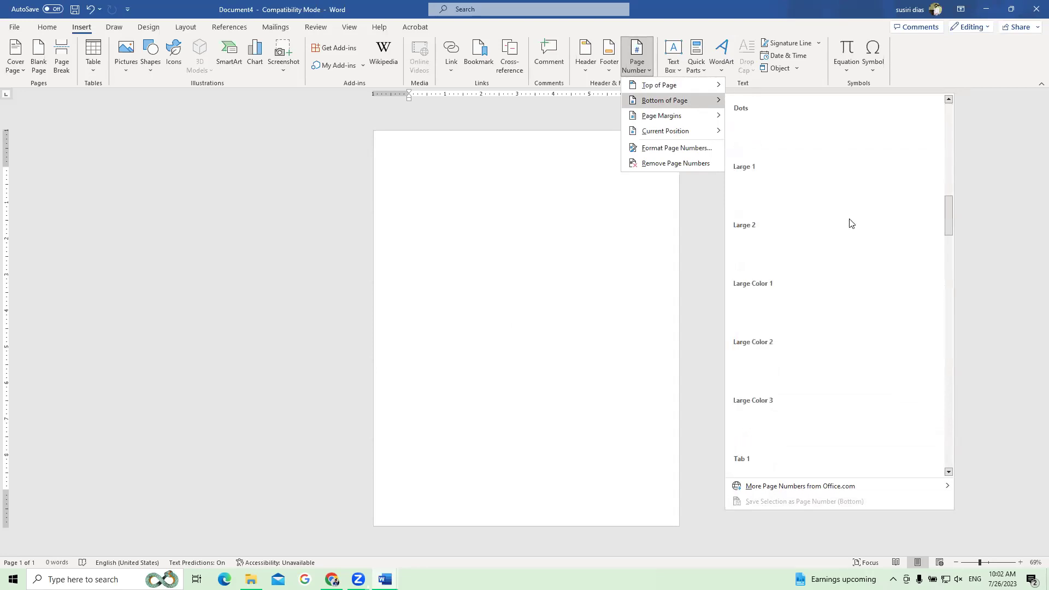
{"action": "scroll", "coordinate": [850, 222], "scroll_direction": "down", "scroll_amount": 5}
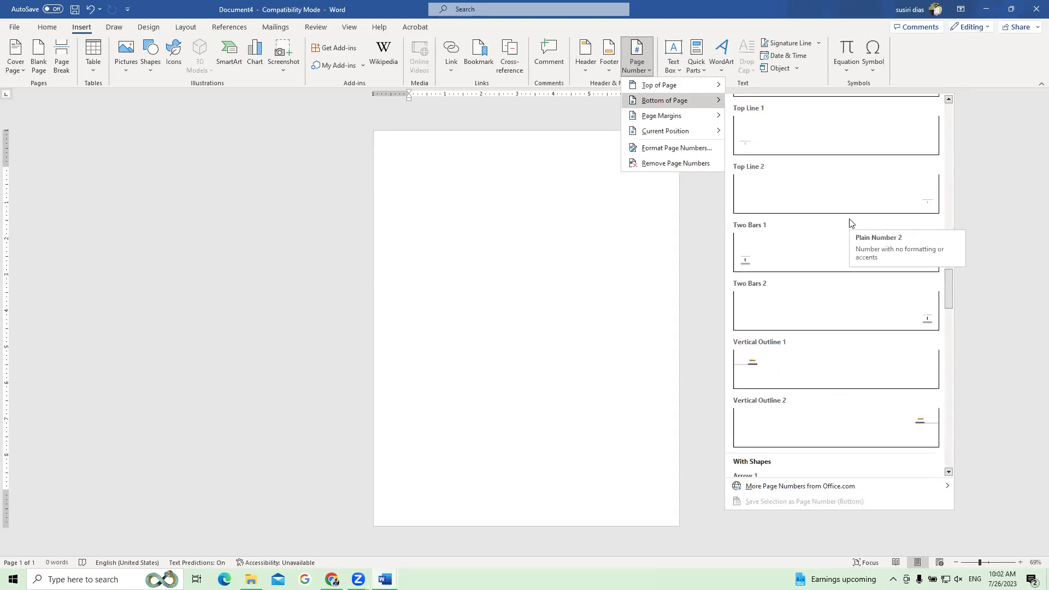
{"action": "scroll", "coordinate": [849, 222], "scroll_direction": "up", "scroll_amount": 3}
{"action": "scroll", "coordinate": [850, 222], "scroll_direction": "up", "scroll_amount": 4}
{"action": "scroll", "coordinate": [850, 223], "scroll_direction": "down", "scroll_amount": 5}
{"action": "scroll", "coordinate": [849, 222], "scroll_direction": "up", "scroll_amount": 10}
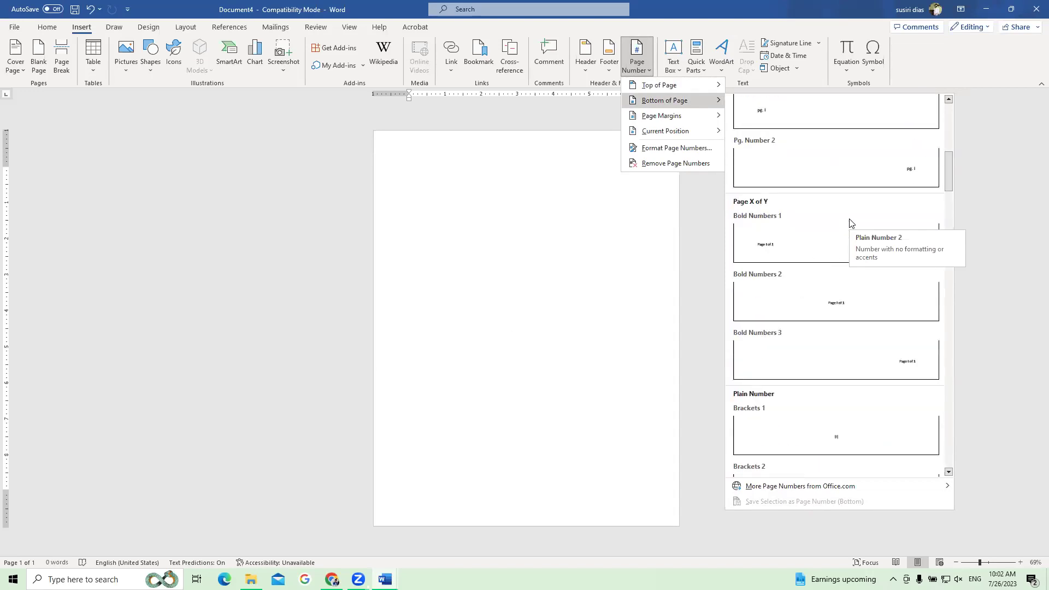
{"action": "scroll", "coordinate": [850, 222], "scroll_direction": "up", "scroll_amount": 10}
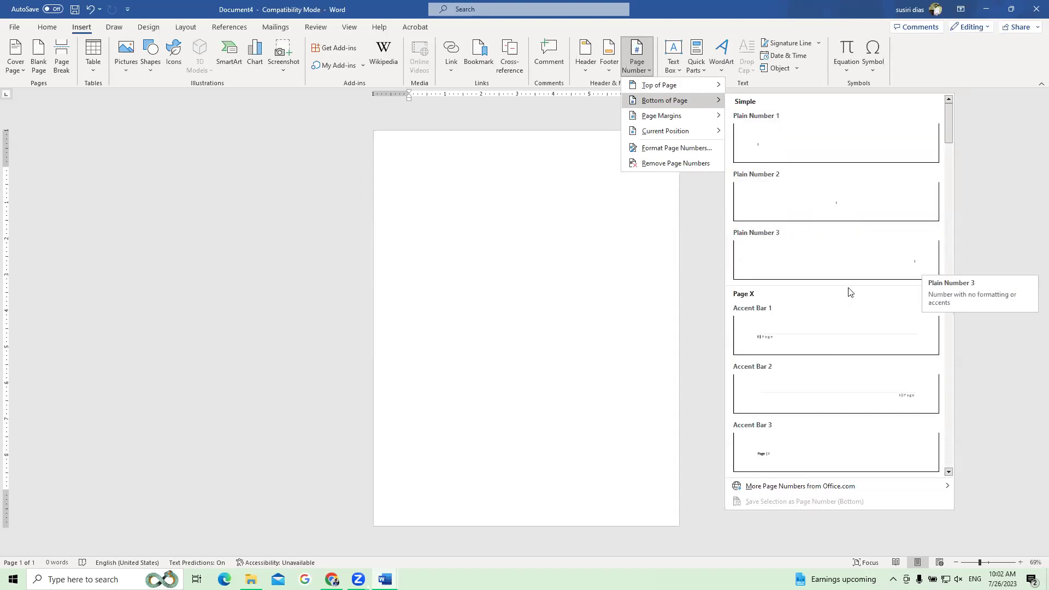
{"action": "scroll", "coordinate": [847, 292], "scroll_direction": "down", "scroll_amount": 5}
{"action": "scroll", "coordinate": [806, 253], "scroll_direction": "down", "scroll_amount": 10}
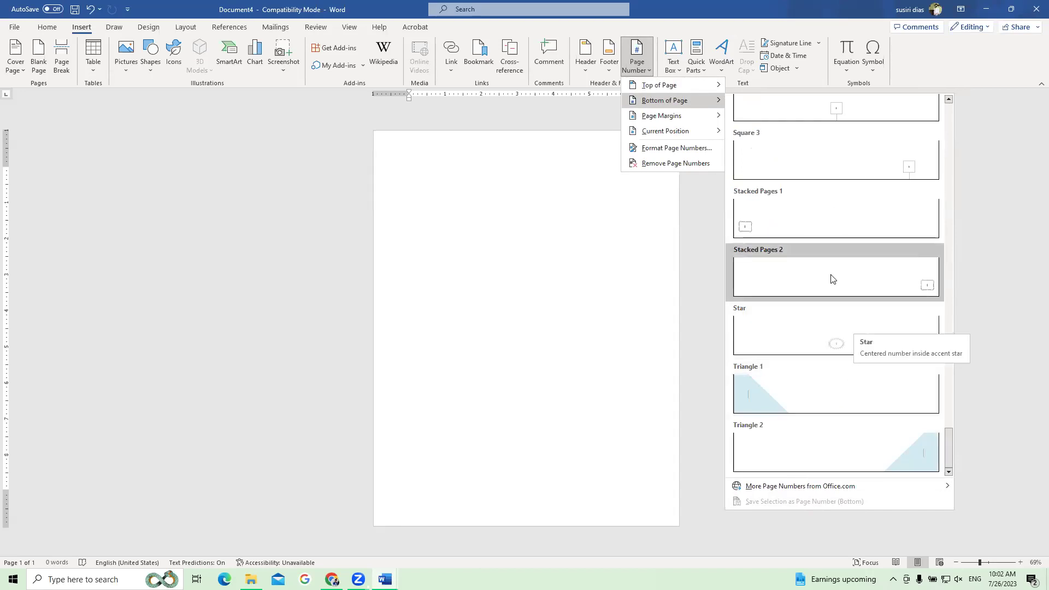
{"action": "scroll", "coordinate": [845, 284], "scroll_direction": "up", "scroll_amount": 10}
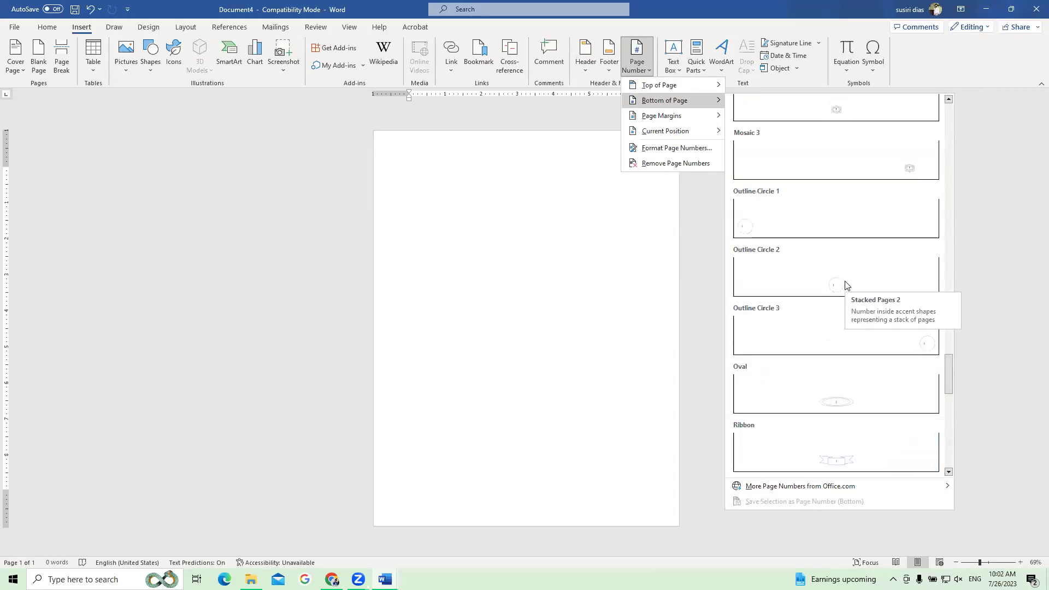
{"action": "scroll", "coordinate": [845, 284], "scroll_direction": "up", "scroll_amount": 5}
{"action": "scroll", "coordinate": [845, 284], "scroll_direction": "up", "scroll_amount": 10}
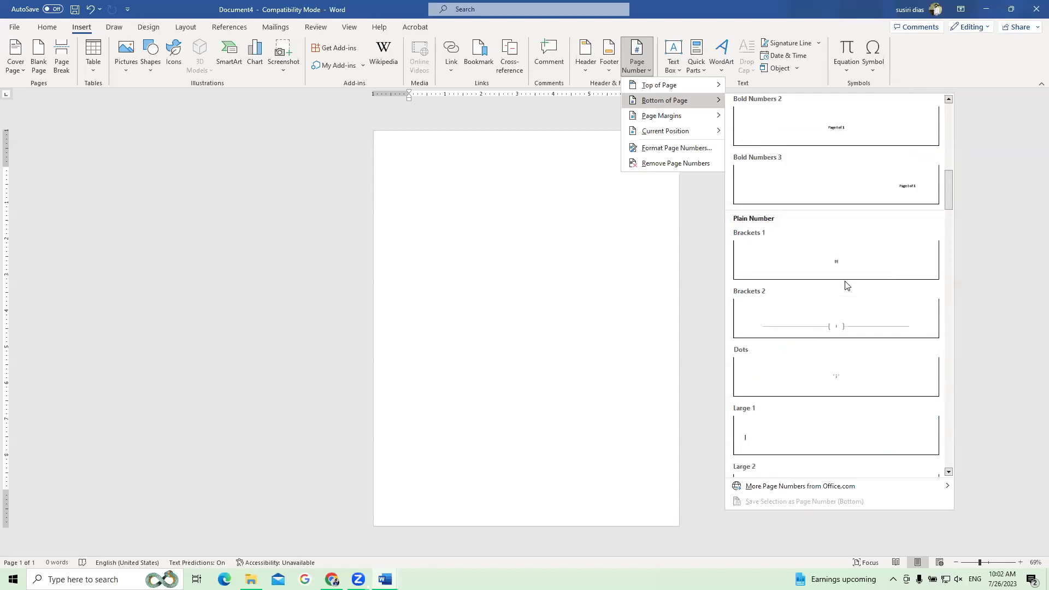
{"action": "scroll", "coordinate": [845, 285], "scroll_direction": "up", "scroll_amount": 3}
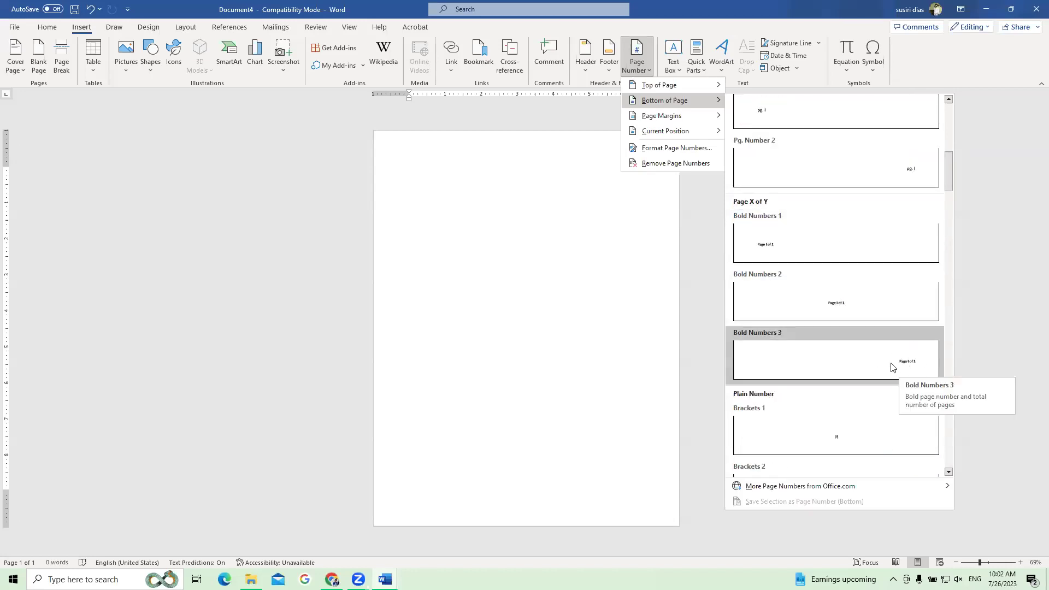
{"action": "scroll", "coordinate": [890, 364], "scroll_direction": "up", "scroll_amount": 5}
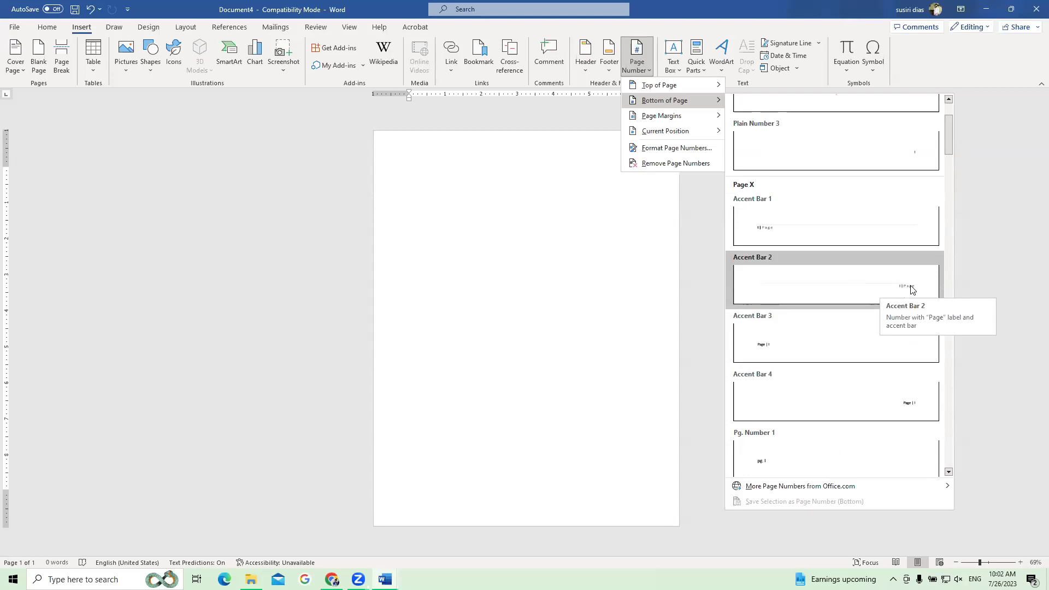
{"action": "left_click", "coordinate": [847, 288]}
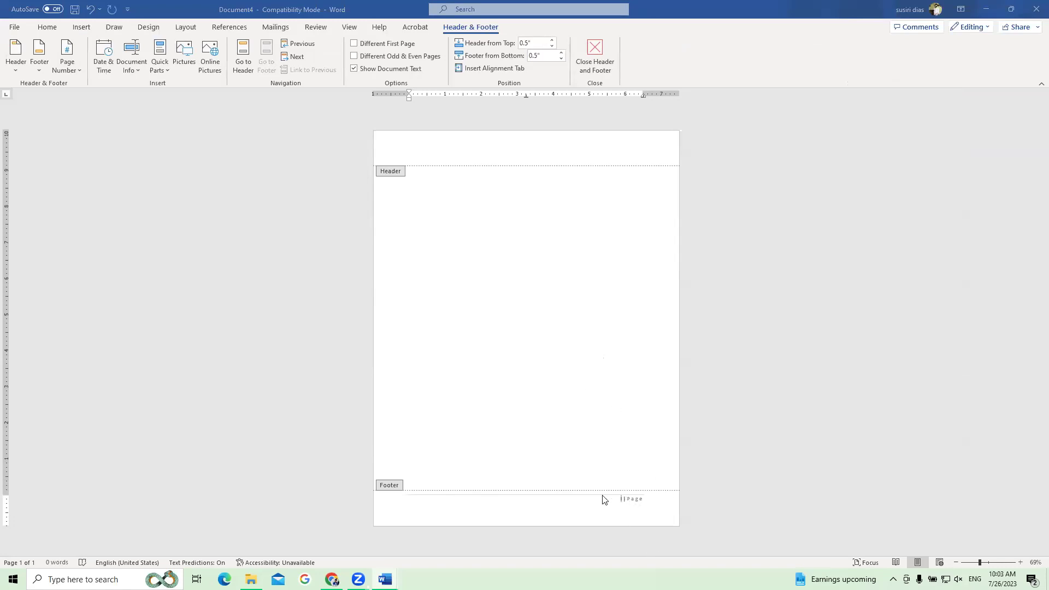
Leave footer editing and return to the document body.
{"action": "double_click", "coordinate": [620, 437]}
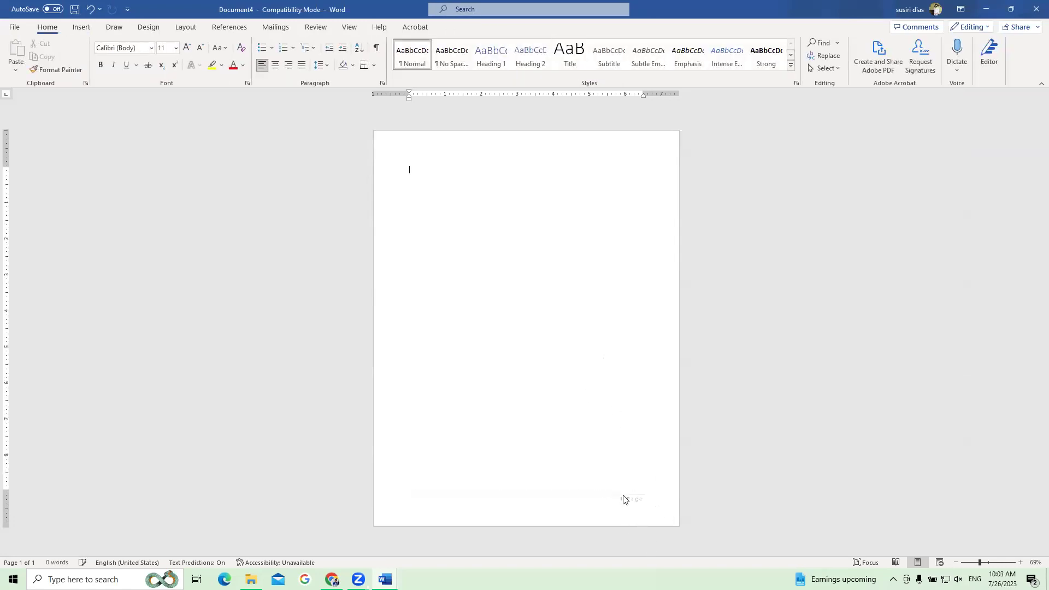
{"action": "scroll", "coordinate": [600, 471], "scroll_direction": "up", "scroll_amount": 6}
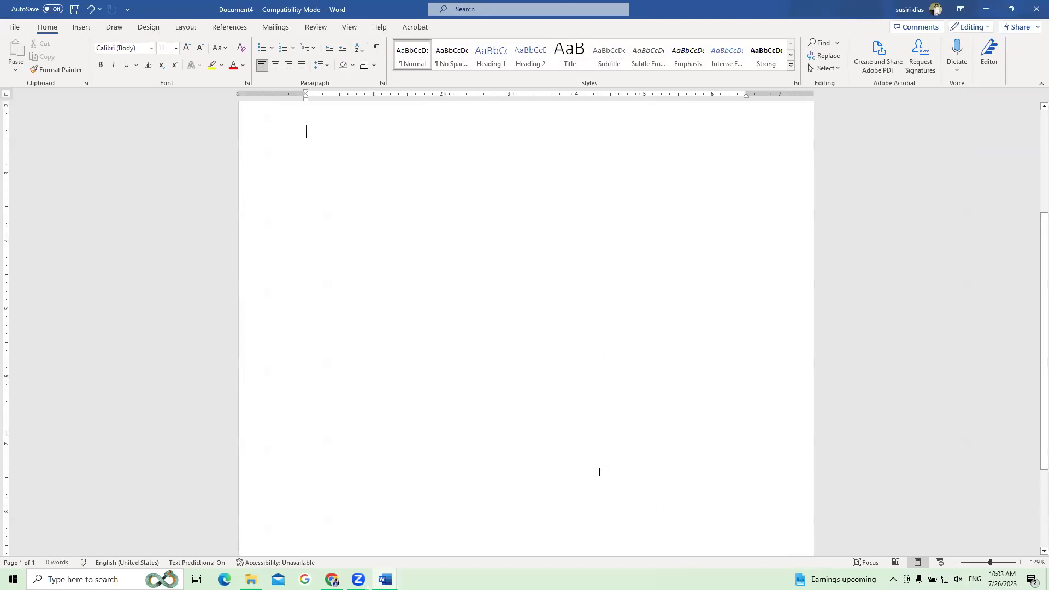
{"action": "scroll", "coordinate": [857, 510], "scroll_direction": "down", "scroll_amount": 5}
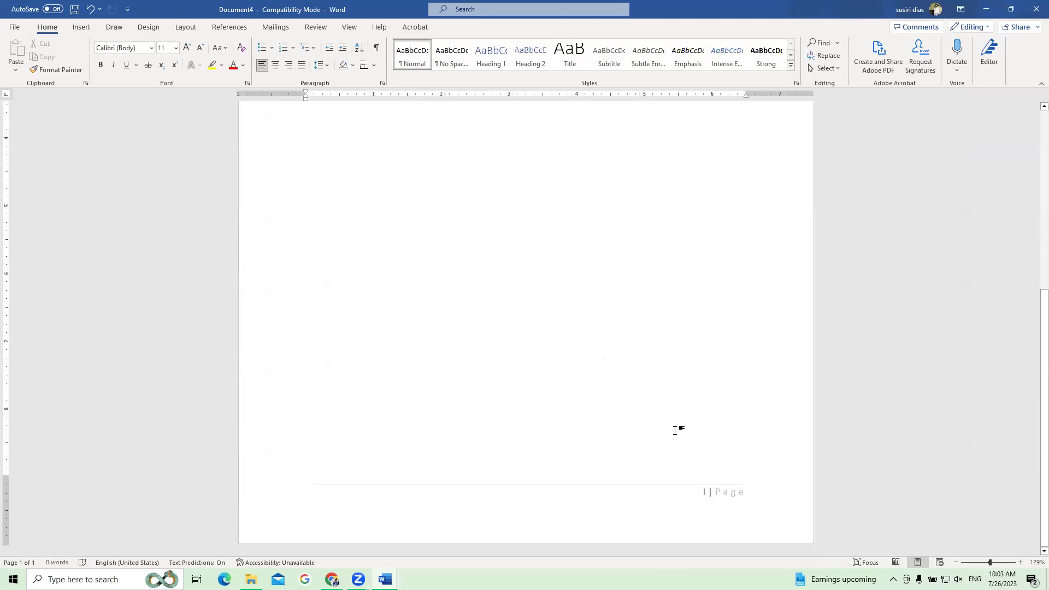
Insert two blank pages so the document spans three pages numbered I to III.
{"action": "left_click", "coordinate": [82, 27]}
{"action": "left_click", "coordinate": [39, 54]}
{"action": "scroll", "coordinate": [302, 241], "scroll_direction": "down", "scroll_amount": 10}
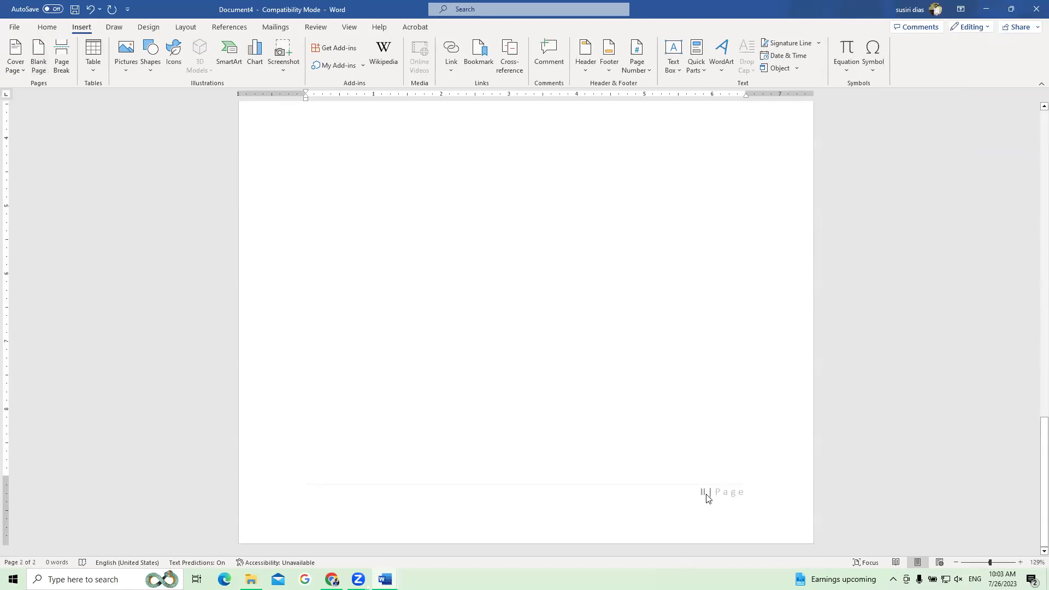
{"action": "left_click", "coordinate": [38, 54]}
{"action": "scroll", "coordinate": [646, 355], "scroll_direction": "down", "scroll_amount": 10}
{"action": "scroll", "coordinate": [352, 236], "scroll_direction": "up", "scroll_amount": 7}
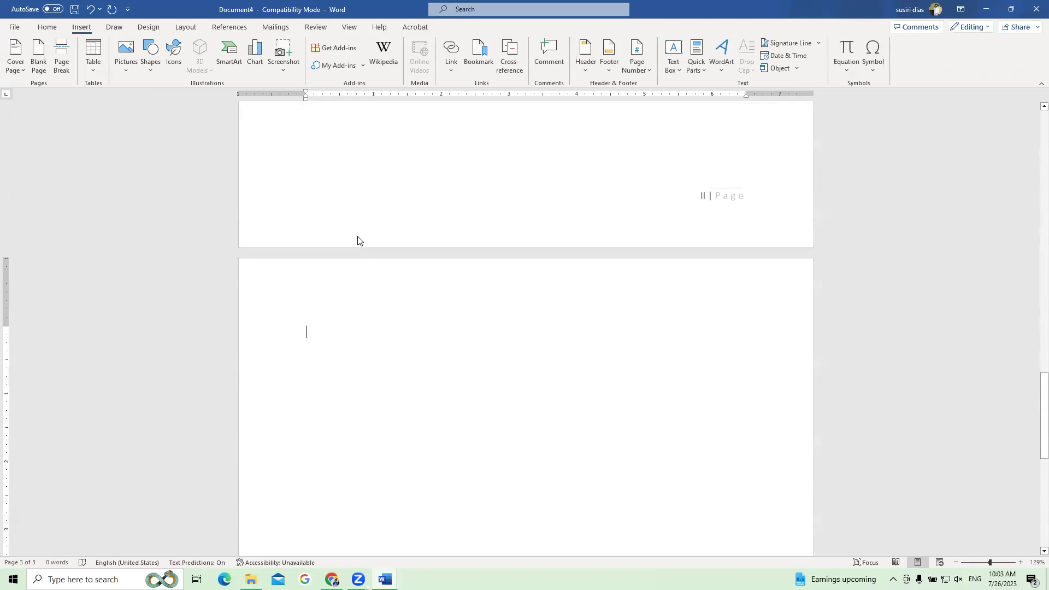
{"action": "scroll", "coordinate": [389, 261], "scroll_direction": "up", "scroll_amount": 13}
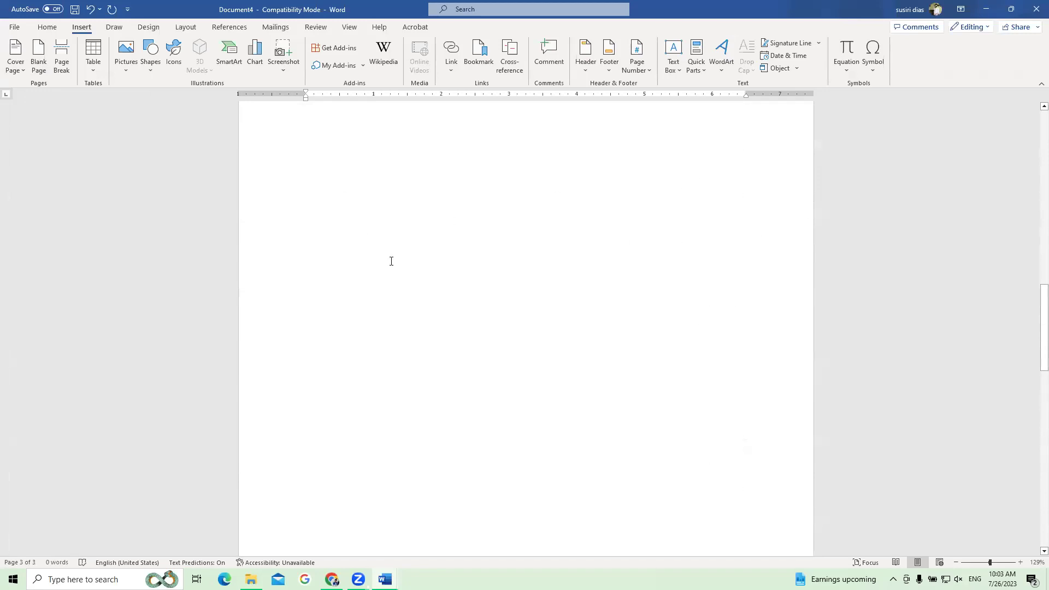
{"action": "scroll", "coordinate": [390, 261], "scroll_direction": "up", "scroll_amount": 8}
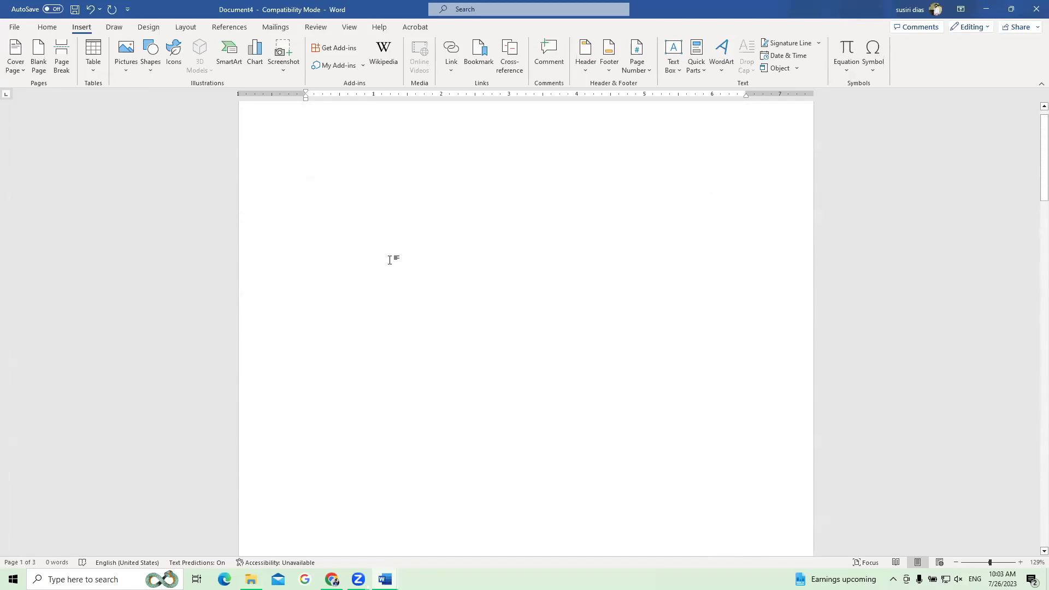
{"action": "scroll", "coordinate": [389, 260], "scroll_direction": "up", "scroll_amount": 1}
{"action": "scroll", "coordinate": [389, 257], "scroll_direction": "down", "scroll_amount": 15}
{"action": "scroll", "coordinate": [392, 247], "scroll_direction": "up", "scroll_amount": 10}
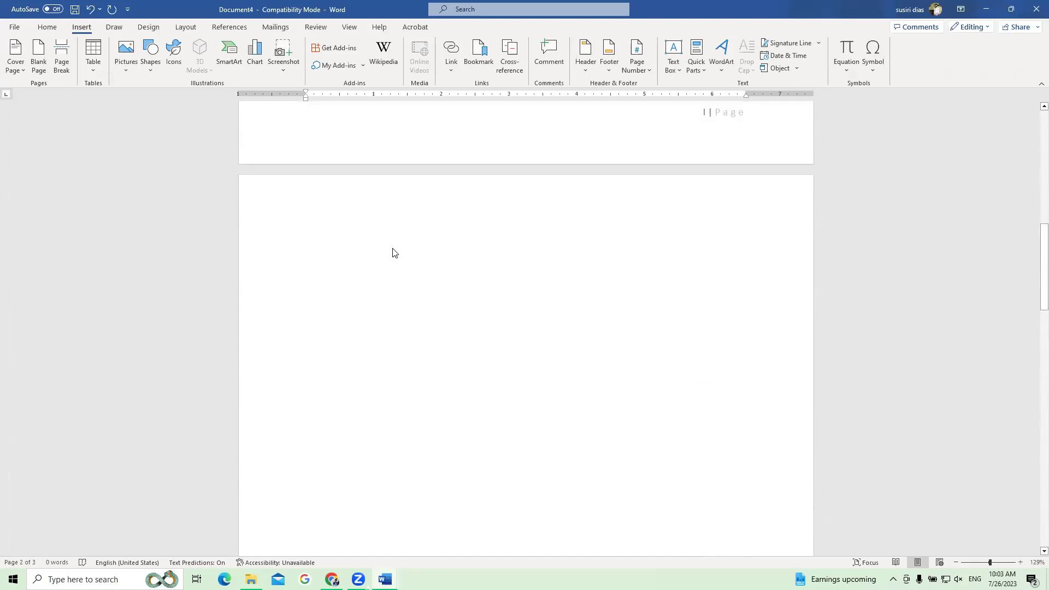
{"action": "scroll", "coordinate": [391, 247], "scroll_direction": "down", "scroll_amount": 10}
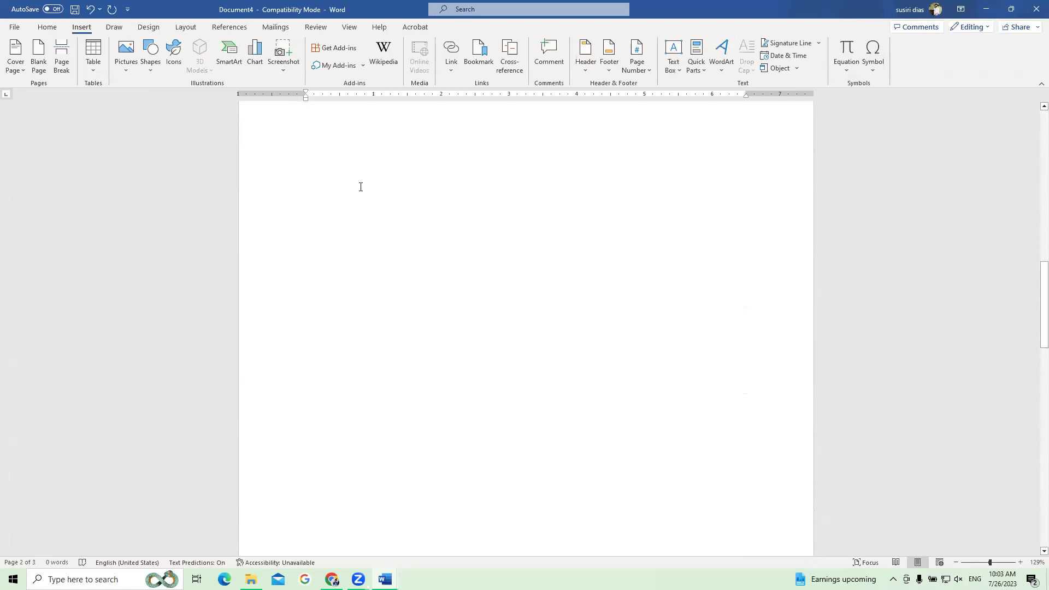
{"action": "scroll", "coordinate": [361, 187], "scroll_direction": "up", "scroll_amount": 10}
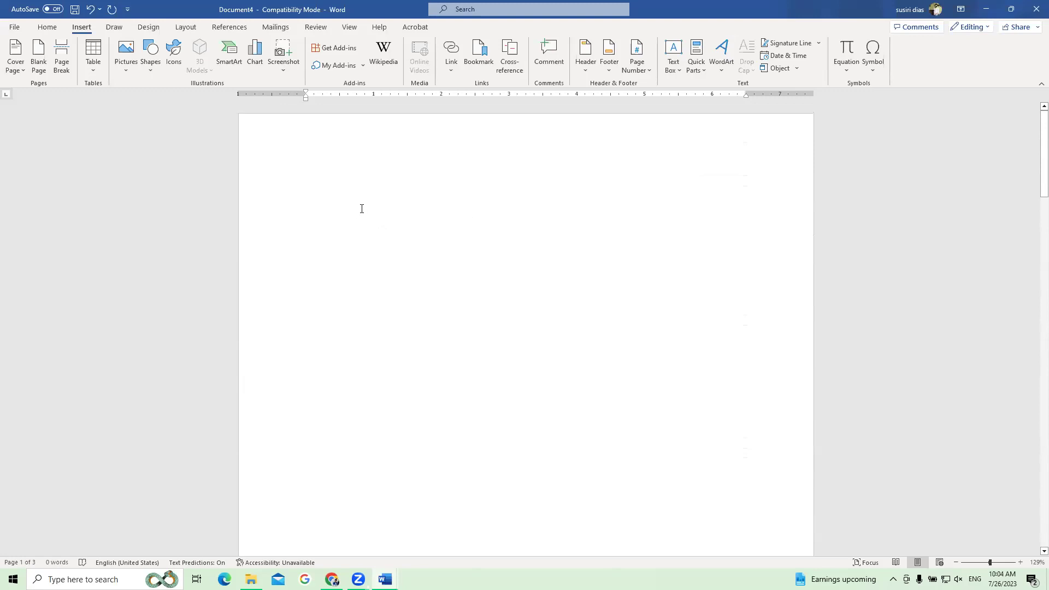
{"action": "scroll", "coordinate": [362, 208], "scroll_direction": "down", "scroll_amount": 10}
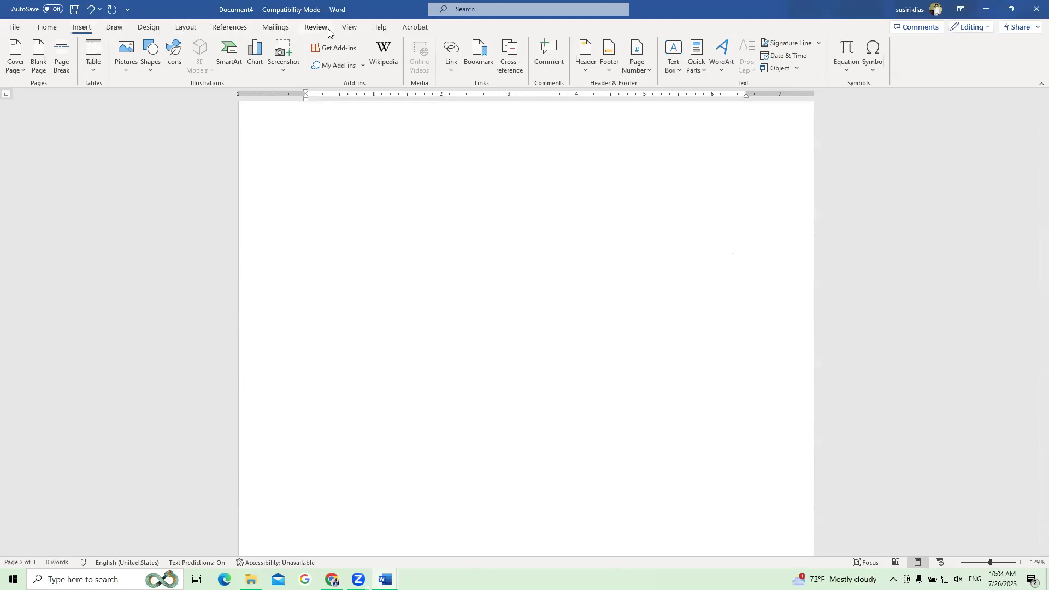
Look through the Draw and Design ribbons, show Layout, and place the cursor on page 2.
{"action": "left_click", "coordinate": [116, 30]}
{"action": "scroll", "coordinate": [115, 31], "scroll_direction": "down", "scroll_amount": 1}
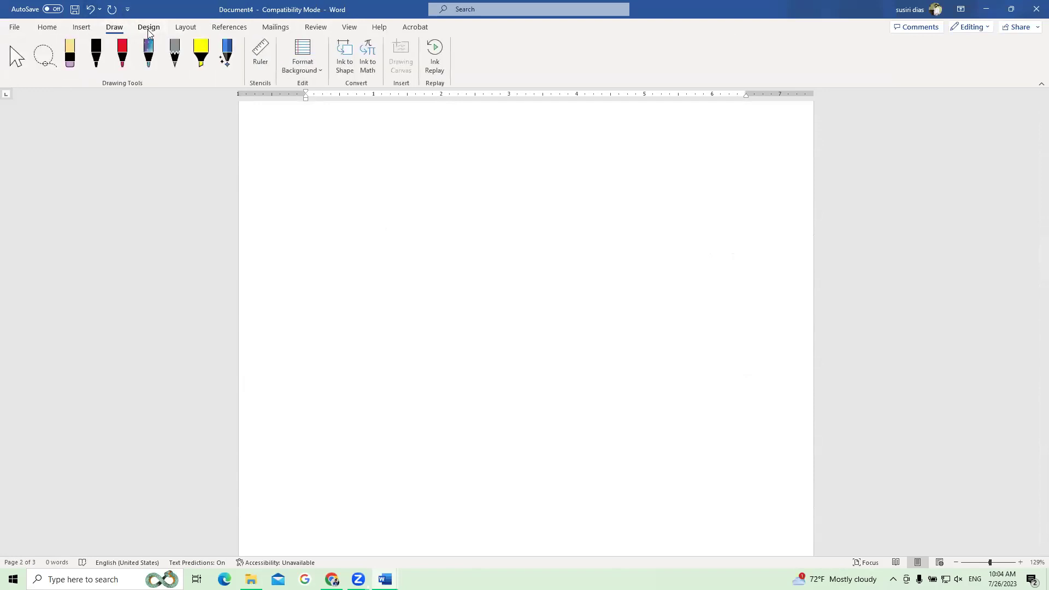
{"action": "left_click", "coordinate": [115, 30]}
{"action": "left_click", "coordinate": [138, 29]}
{"action": "left_click", "coordinate": [188, 29]}
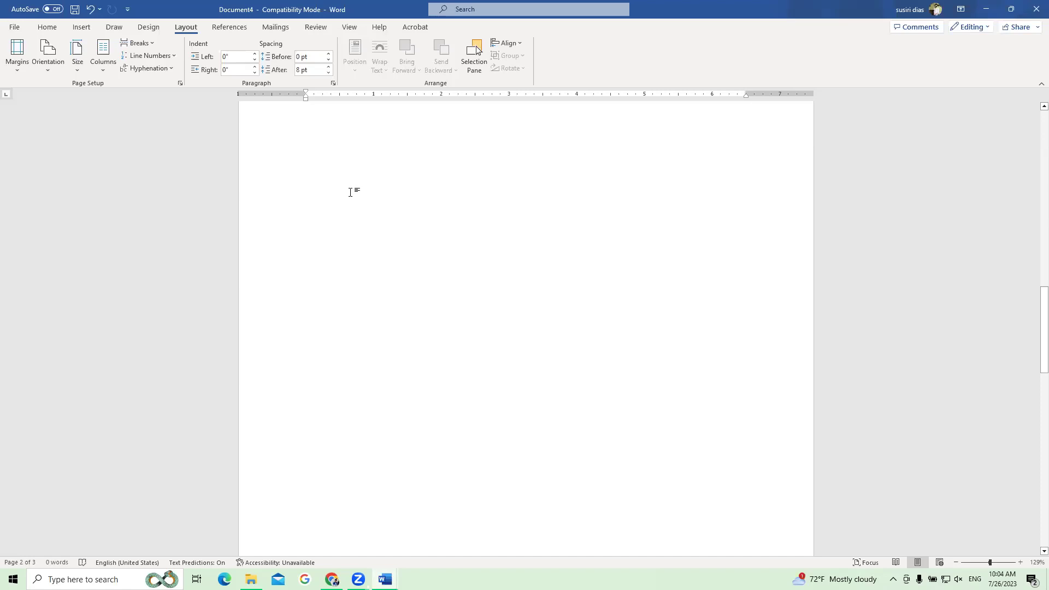
{"action": "left_click", "coordinate": [380, 208]}
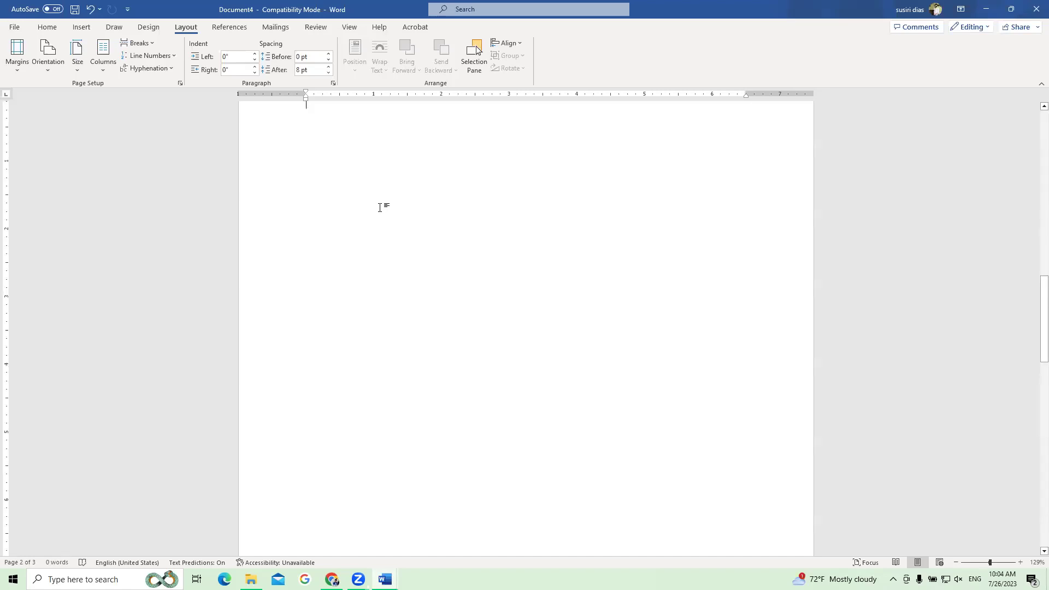
Quit Word without saving Doc4 or Document 1, then close the Explorer window.
{"action": "left_click", "coordinate": [1034, 6]}
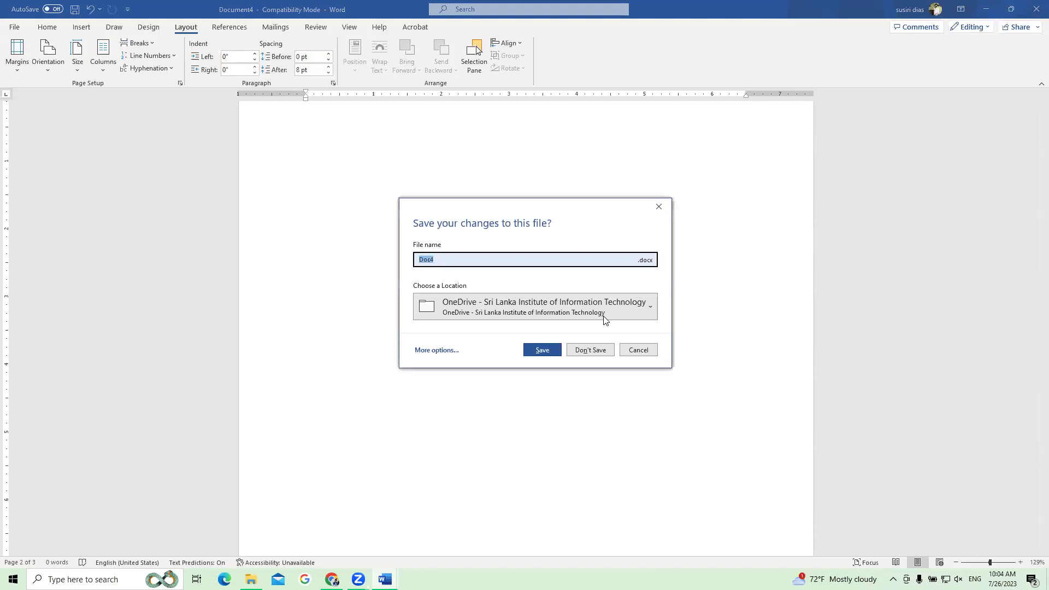
{"action": "left_click", "coordinate": [589, 350]}
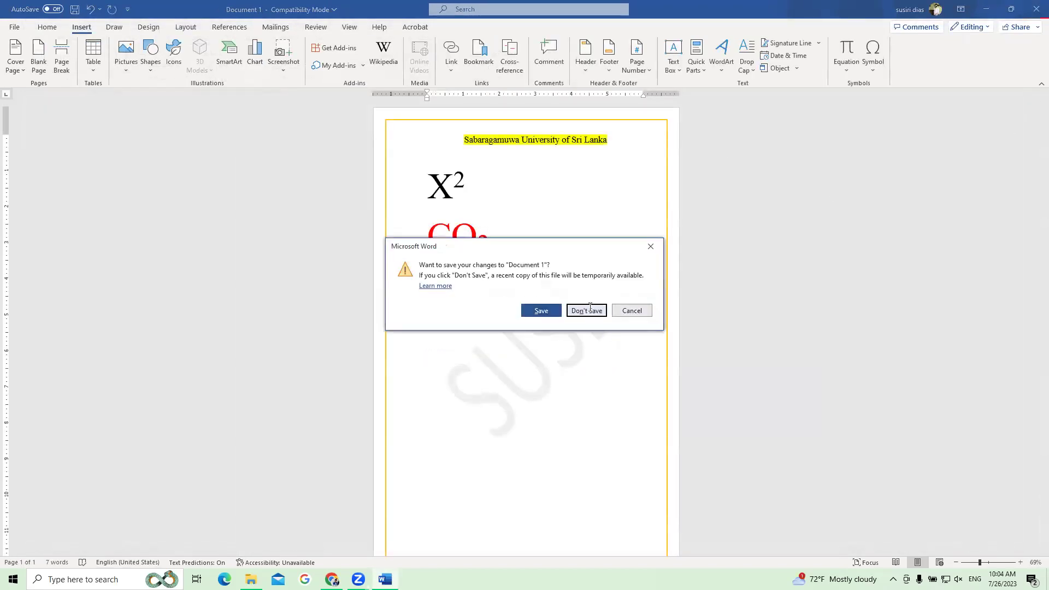
{"action": "left_click", "coordinate": [587, 311]}
{"action": "left_click", "coordinate": [834, 164]}
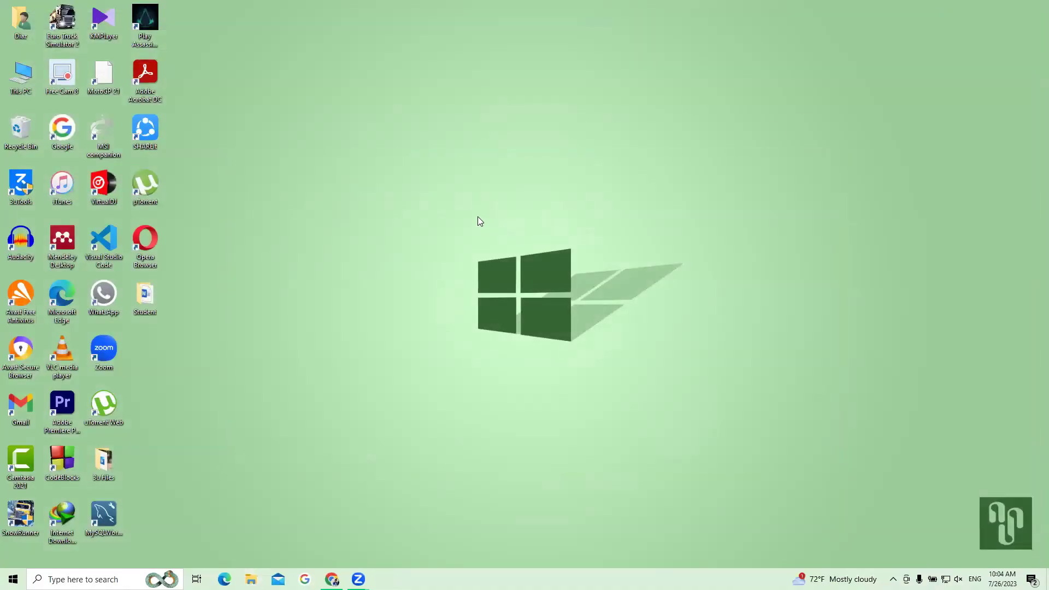
Find Excel by searching 'EXCE' from the Start menu, launch it, and start a blank workbook.
{"action": "key", "text": "super"}
{"action": "type", "text": "EXCE"}
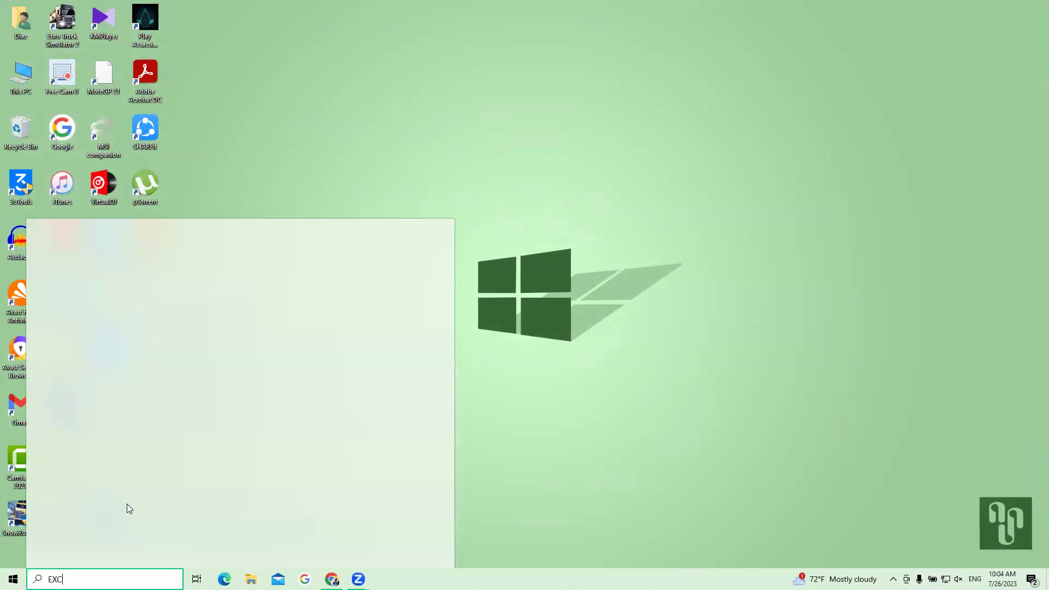
{"action": "left_click", "coordinate": [164, 283]}
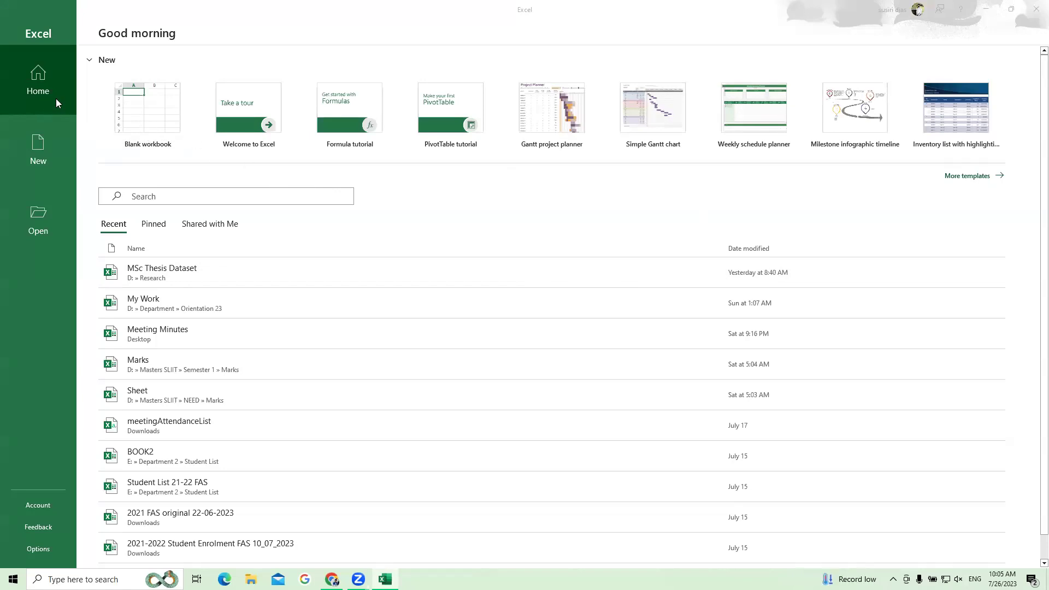
{"action": "left_click", "coordinate": [140, 115]}
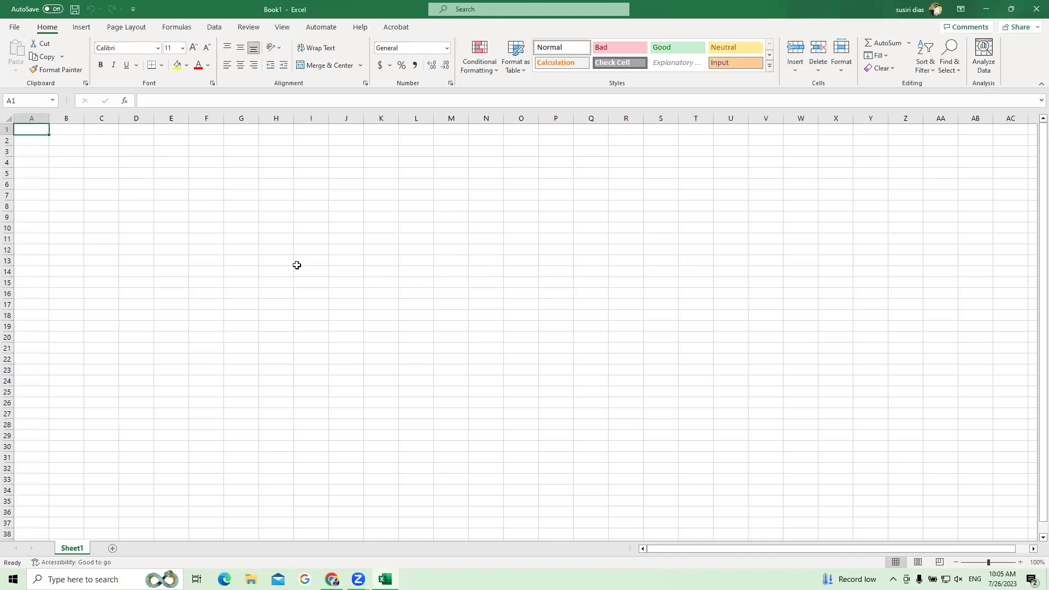
Select cell B5 in Sheet1, then open the File backstage.
{"action": "left_click", "coordinate": [21, 131]}
{"action": "left_click", "coordinate": [77, 173]}
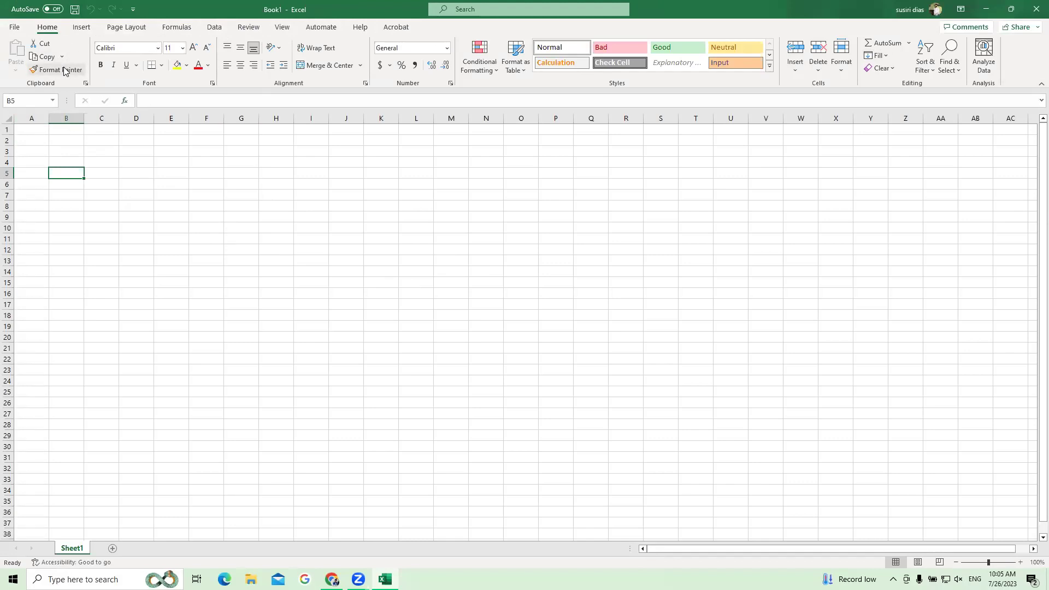
{"action": "left_click", "coordinate": [17, 31]}
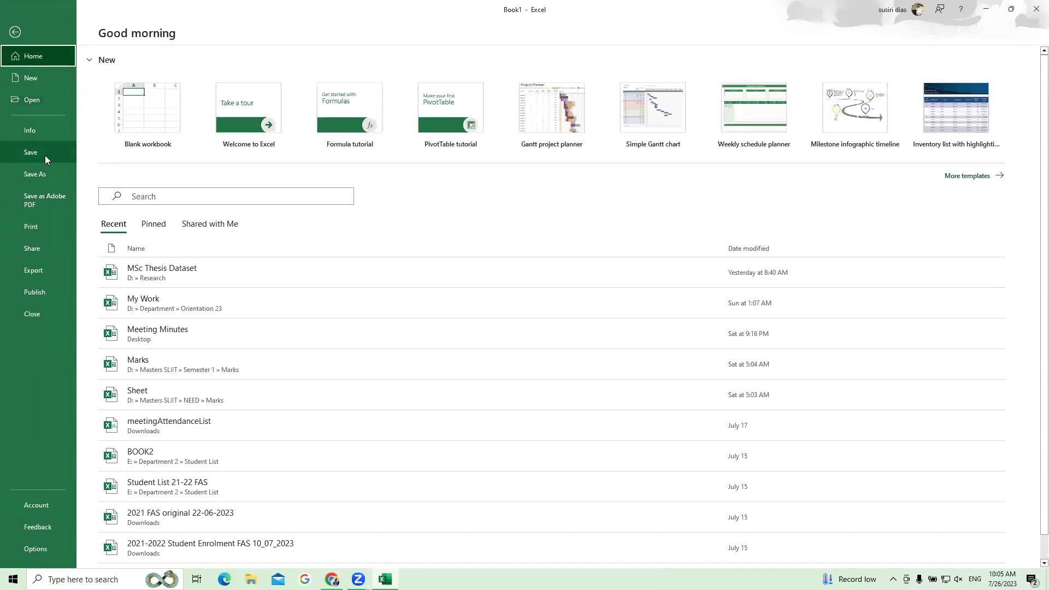
Leave the File backstage, return to the blank Book1 worksheet and select cell C6.
{"action": "left_click", "coordinate": [12, 33]}
{"action": "left_click", "coordinate": [14, 32]}
{"action": "left_click", "coordinate": [112, 186]}
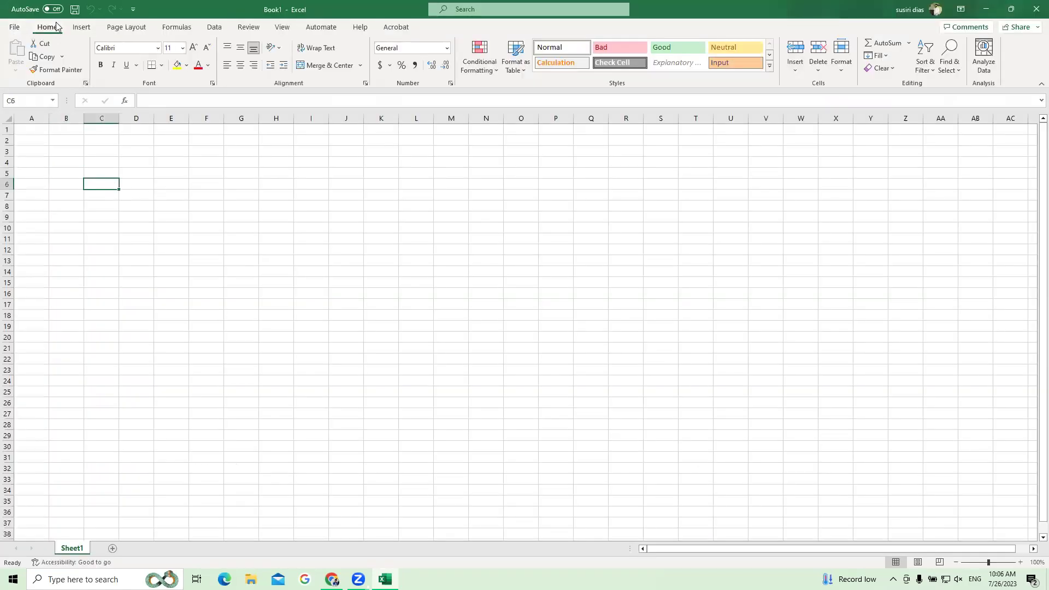
Enter the Student Number heading in I12 and widen column I to fit it.
{"action": "left_click", "coordinate": [99, 197]}
{"action": "left_click", "coordinate": [317, 251]}
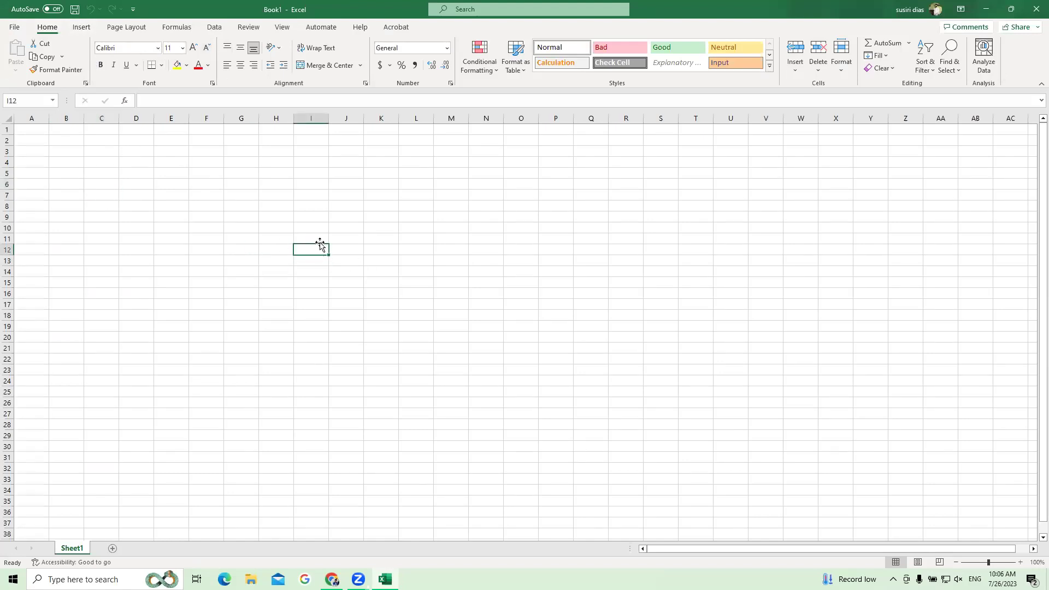
{"action": "type", "text": "Student Number"}
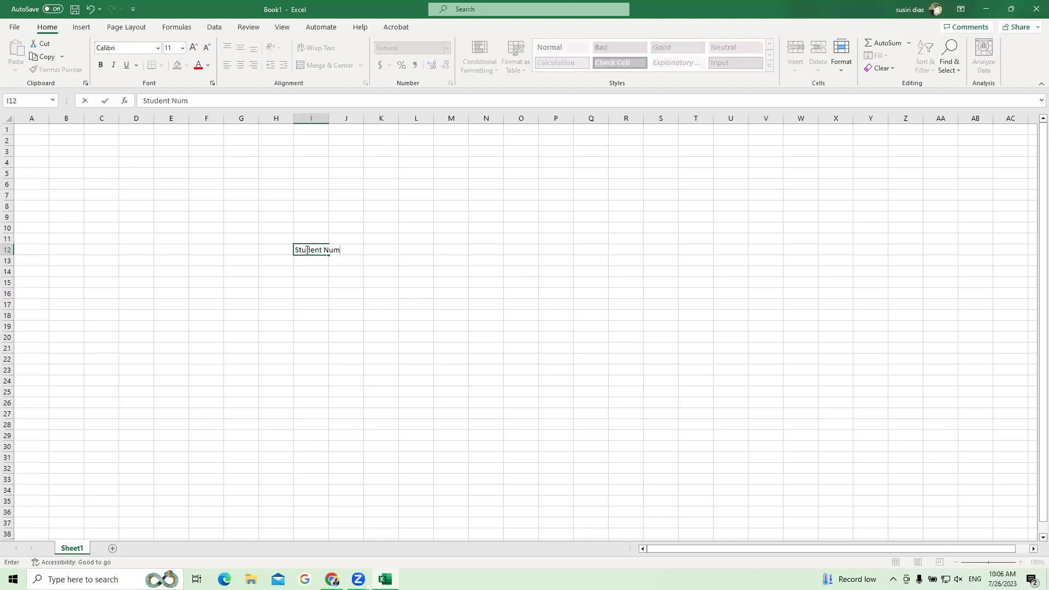
{"action": "left_click", "coordinate": [332, 116]}
{"action": "left_click_drag", "start_coordinate": [328, 115], "coordinate": [518, 116]}
{"action": "left_click", "coordinate": [370, 260]}
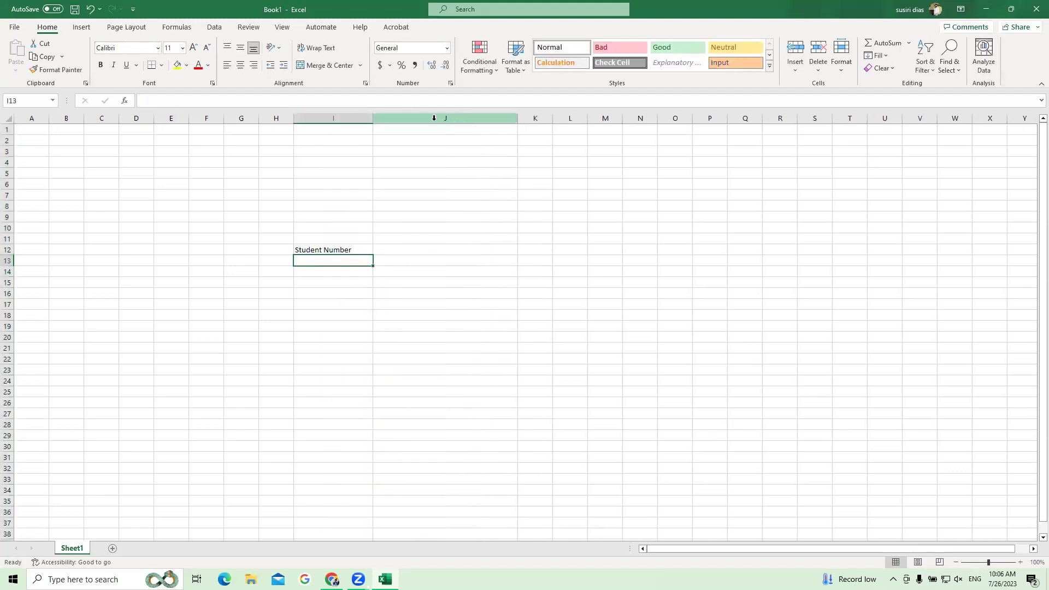
Add the Student Name and Hometown headings in J12 and K12, adjusting column J.
{"action": "left_click", "coordinate": [421, 250]}
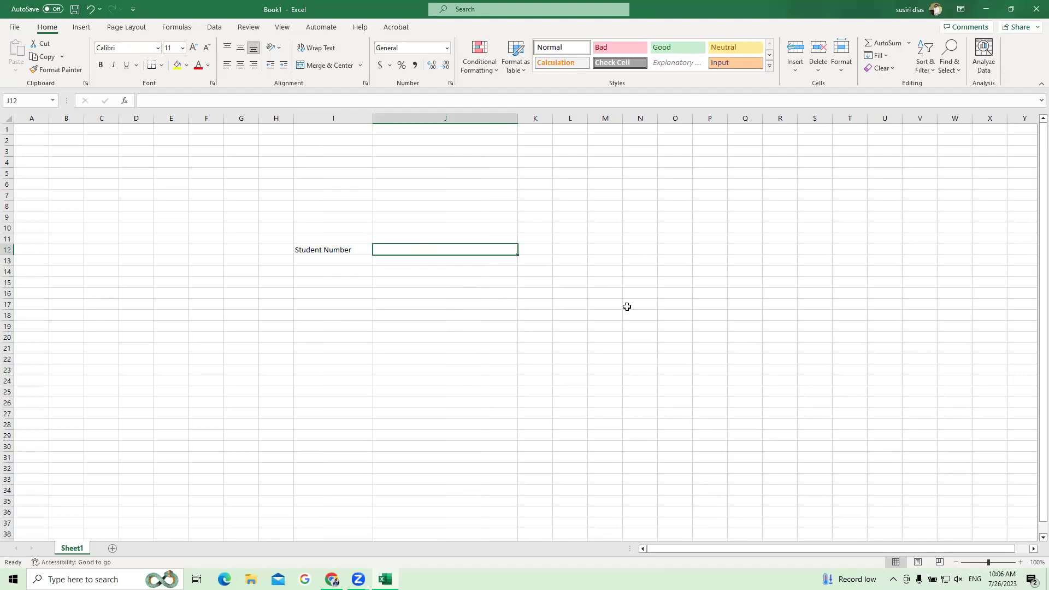
{"action": "type", "text": "Stunet"}
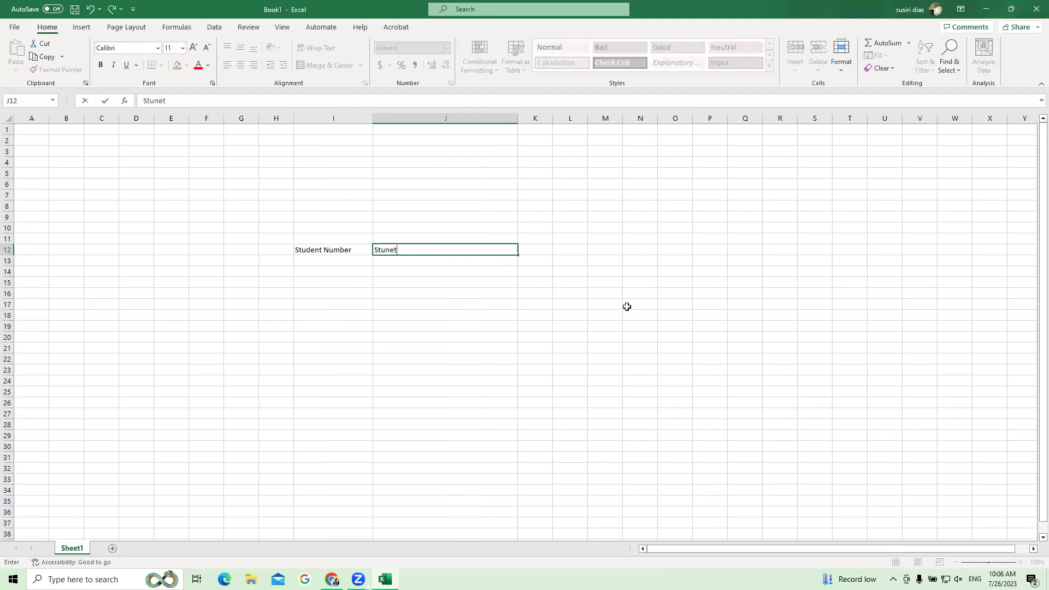
{"action": "type", "text": "ent A"}
{"action": "key", "text": "Tab"}
{"action": "mouse_move", "coordinate": [517, 118]}
{"action": "left_mouse_down"}
{"action": "mouse_move", "coordinate": [446, 120]}
{"action": "mouse_move", "coordinate": [515, 118]}
{"action": "left_mouse_up"}
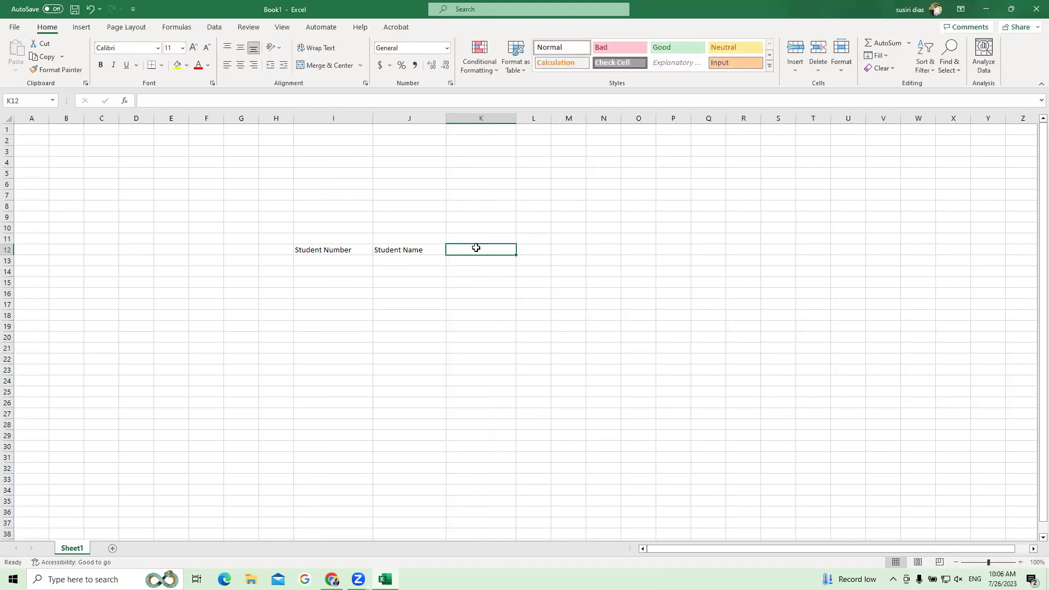
{"action": "type", "text": "H"}
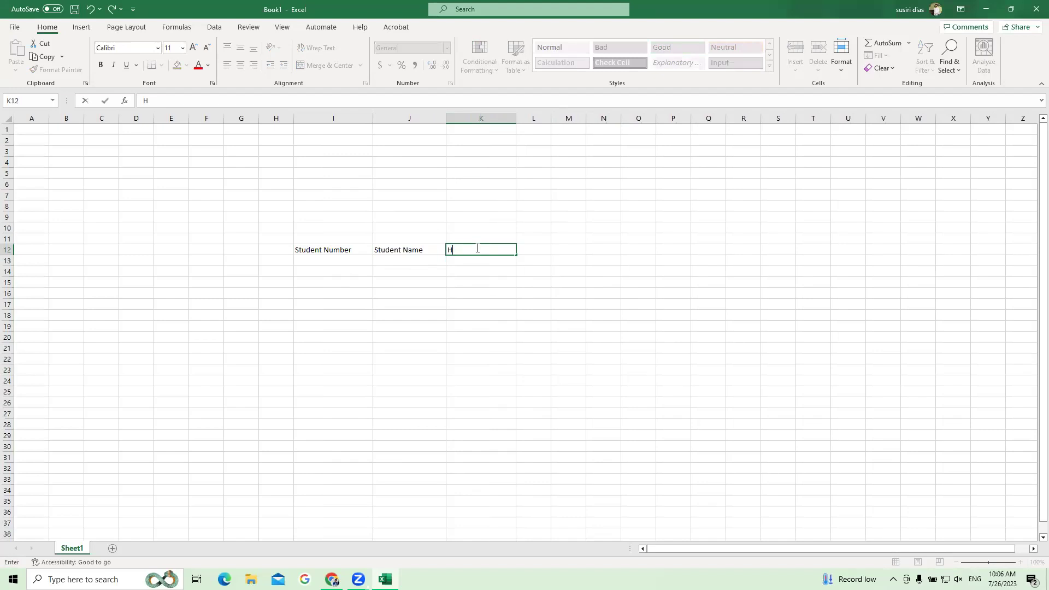
{"action": "type", "text": "imetown"}
{"action": "left_click", "coordinate": [488, 271]}
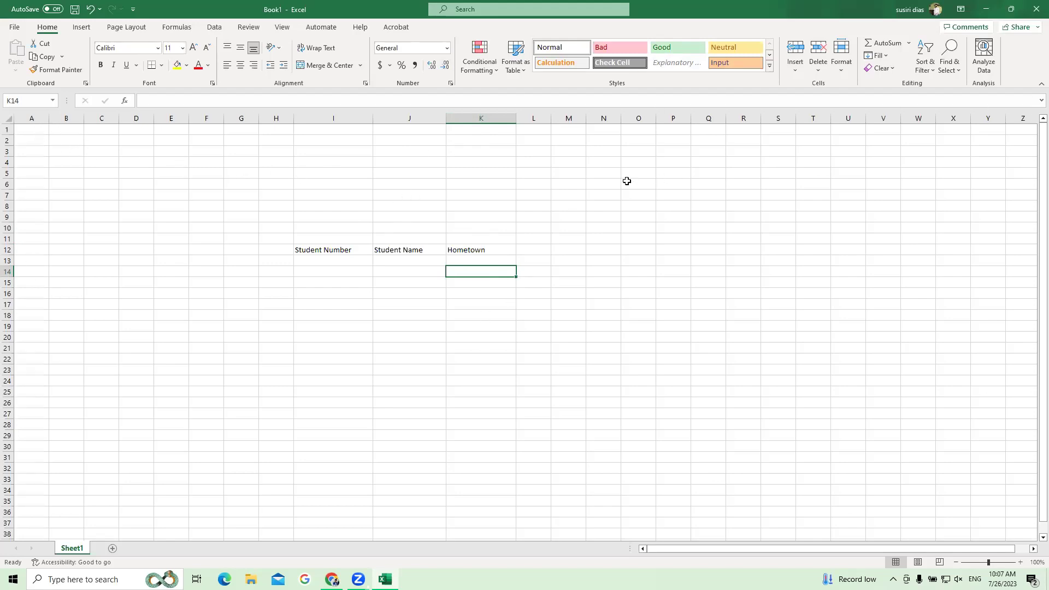
Widen column N to 17.57.
{"action": "left_click", "coordinate": [598, 194]}
{"action": "left_click_drag", "start_coordinate": [621, 118], "coordinate": [650, 118]}
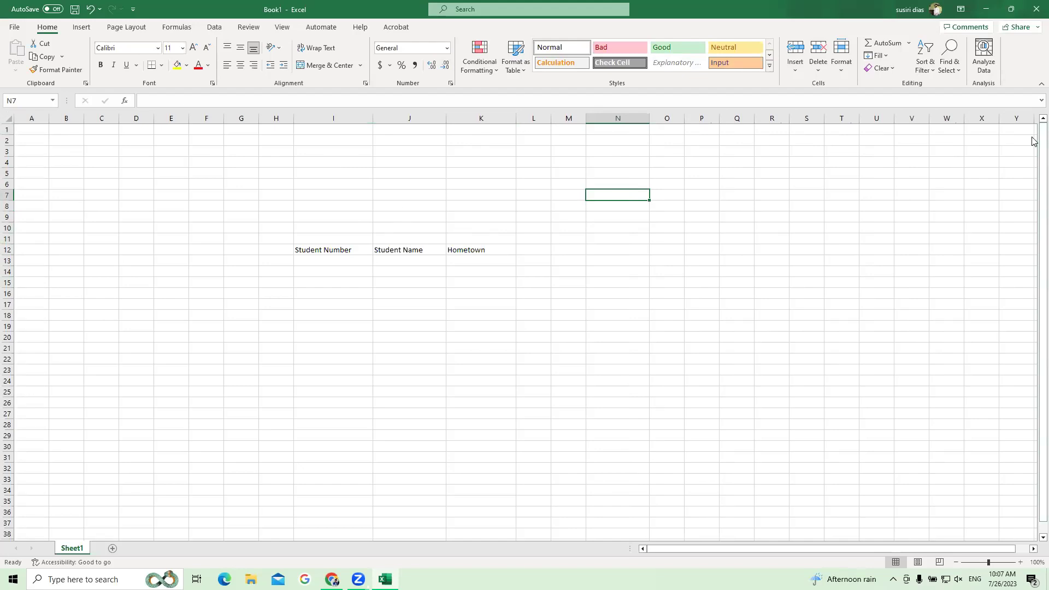
{"action": "left_click", "coordinate": [617, 206]}
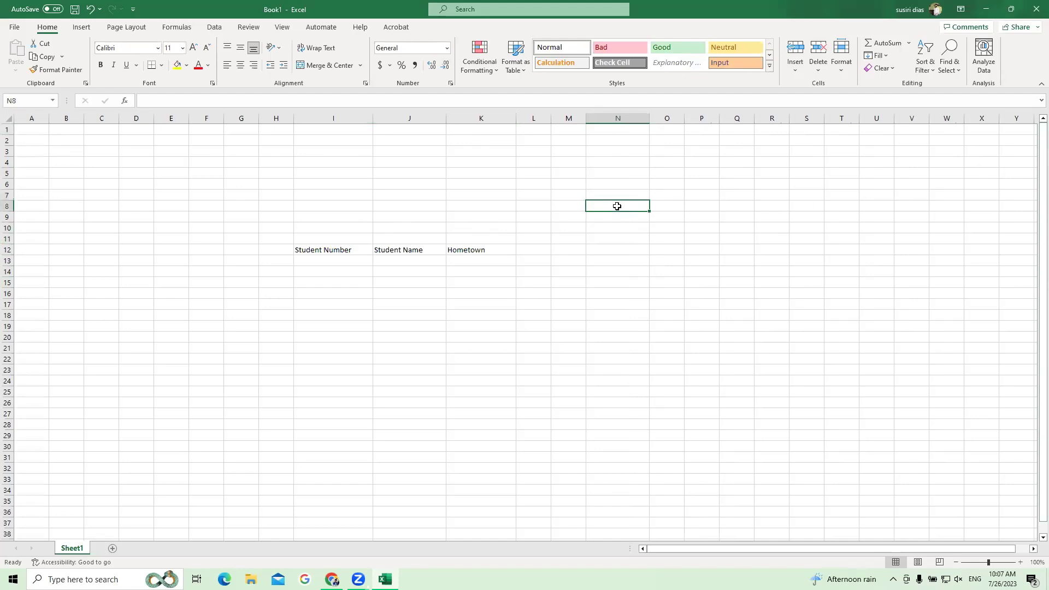
Resize columns I and J to fit the Student Number and Student Name headings.
{"action": "left_click_drag", "start_coordinate": [373, 118], "coordinate": [359, 118]}
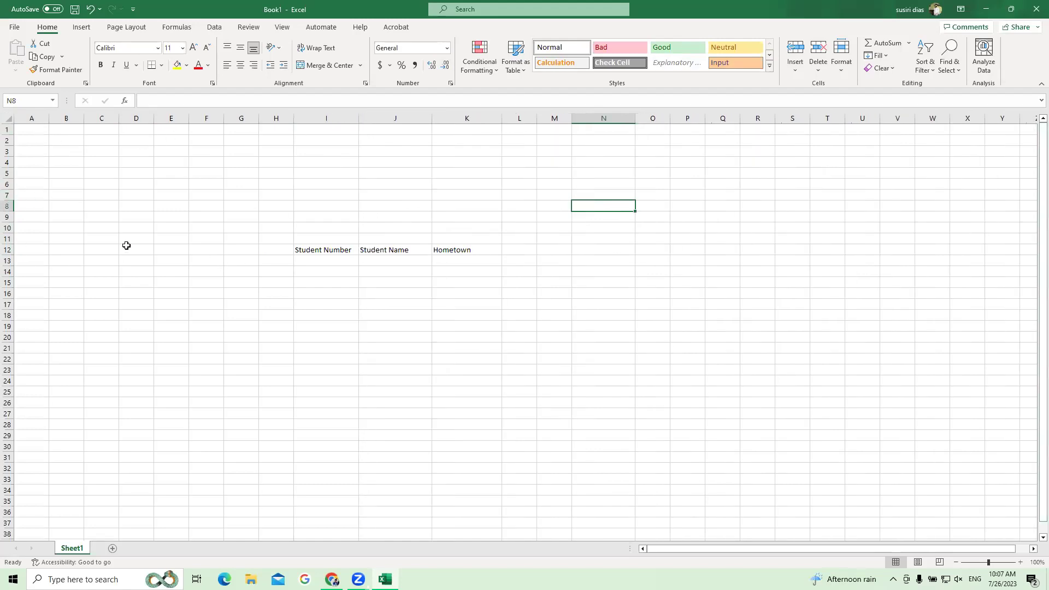
{"action": "left_click_drag", "start_coordinate": [358, 119], "coordinate": [338, 121]}
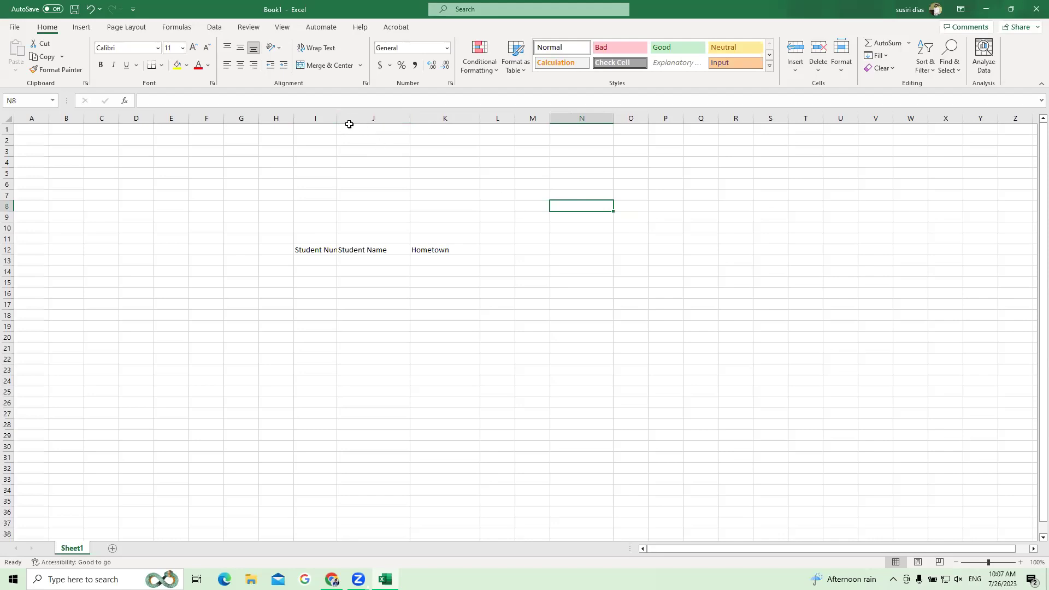
{"action": "left_click_drag", "start_coordinate": [337, 117], "coordinate": [362, 117]}
{"action": "left_click_drag", "start_coordinate": [434, 118], "coordinate": [422, 118]}
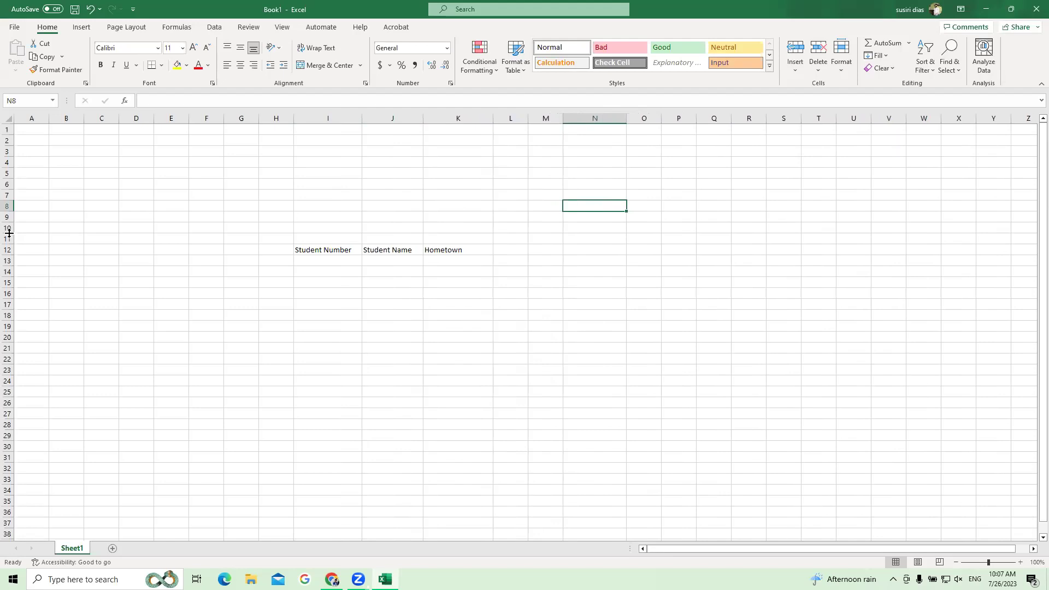
{"action": "mouse_move", "coordinate": [8, 233]}
{"action": "left_mouse_down"}
{"action": "mouse_move", "coordinate": [8, 246]}
{"action": "mouse_move", "coordinate": [7, 235]}
{"action": "left_mouse_up"}
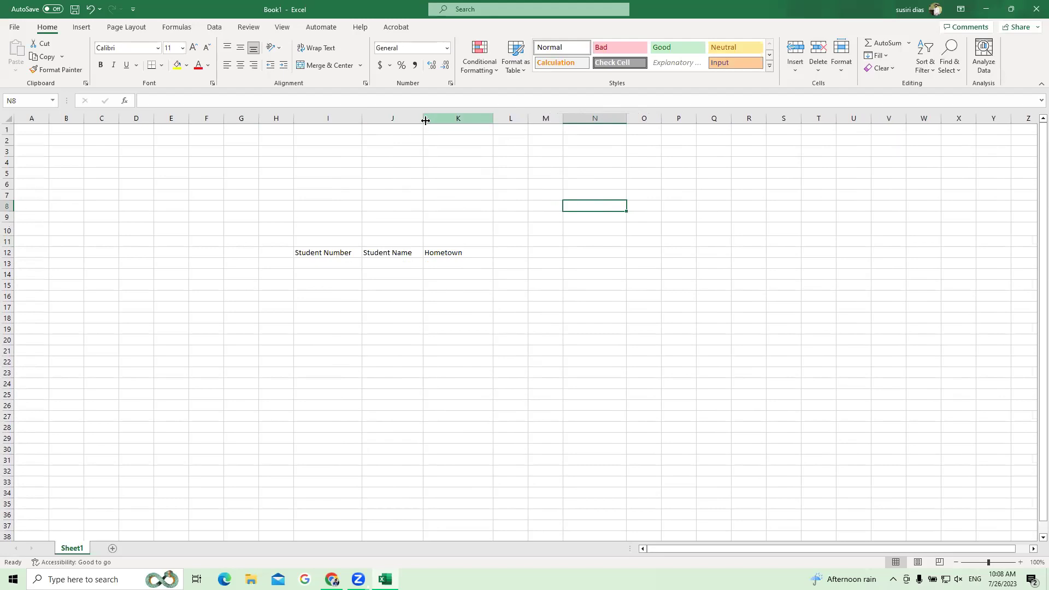
{"action": "left_click_drag", "start_coordinate": [424, 118], "coordinate": [455, 118]}
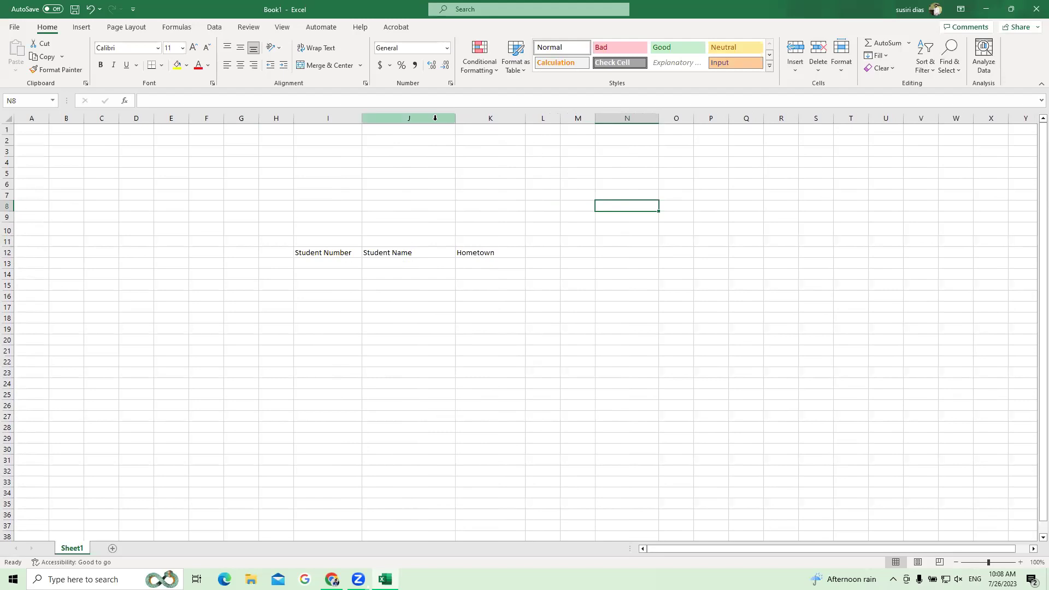
{"action": "left_click_drag", "start_coordinate": [455, 118], "coordinate": [476, 117]}
Undo the accidental row 12 height change, fit column J to Student Name, and check each heading.
{"action": "left_click_drag", "start_coordinate": [9, 257], "coordinate": [8, 276]}
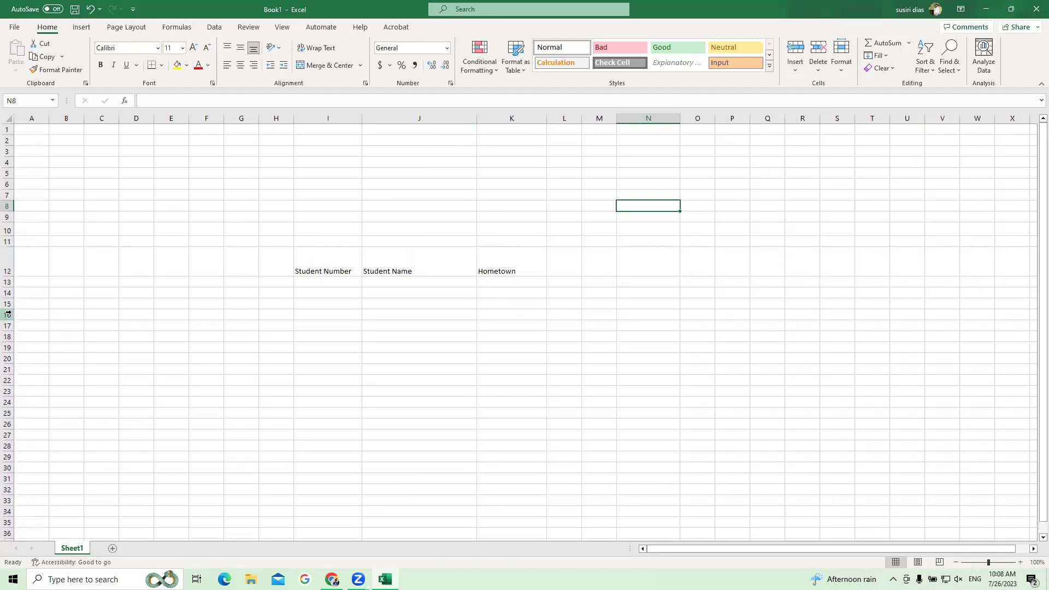
{"action": "key", "text": "ctrl+z"}
{"action": "key", "text": "ctrl+z"}
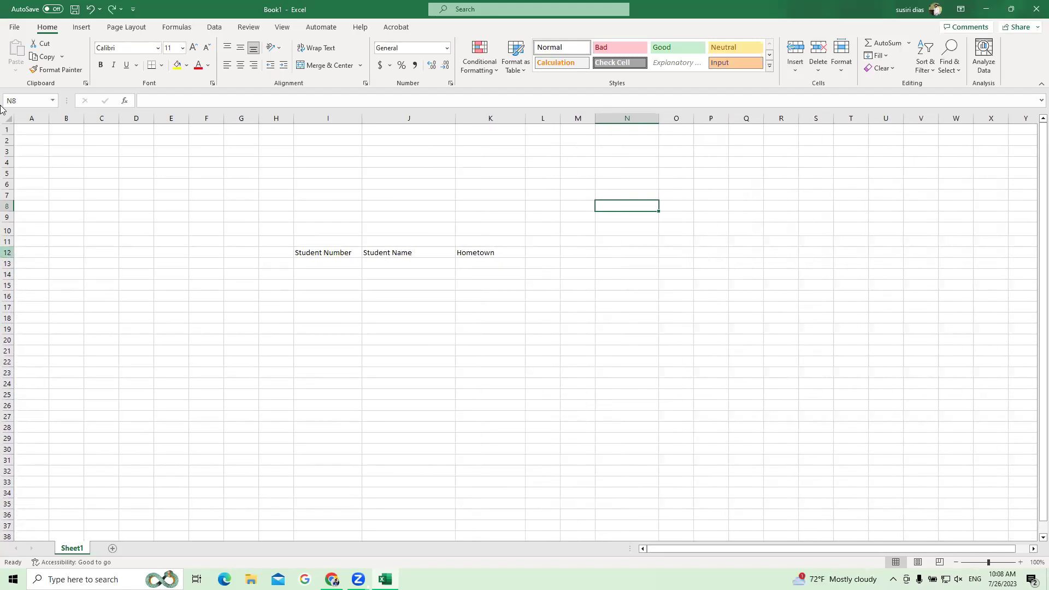
{"action": "left_click_drag", "start_coordinate": [455, 120], "coordinate": [436, 121]}
{"action": "left_click", "coordinate": [482, 308]}
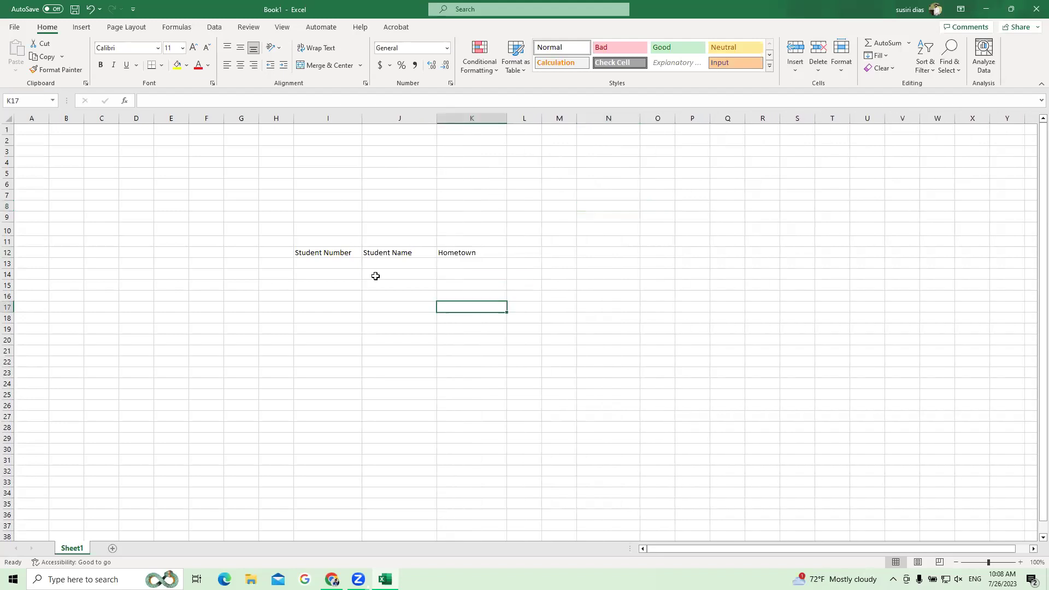
{"action": "left_click", "coordinate": [347, 252]}
{"action": "left_click", "coordinate": [411, 252]}
{"action": "left_click", "coordinate": [461, 254]}
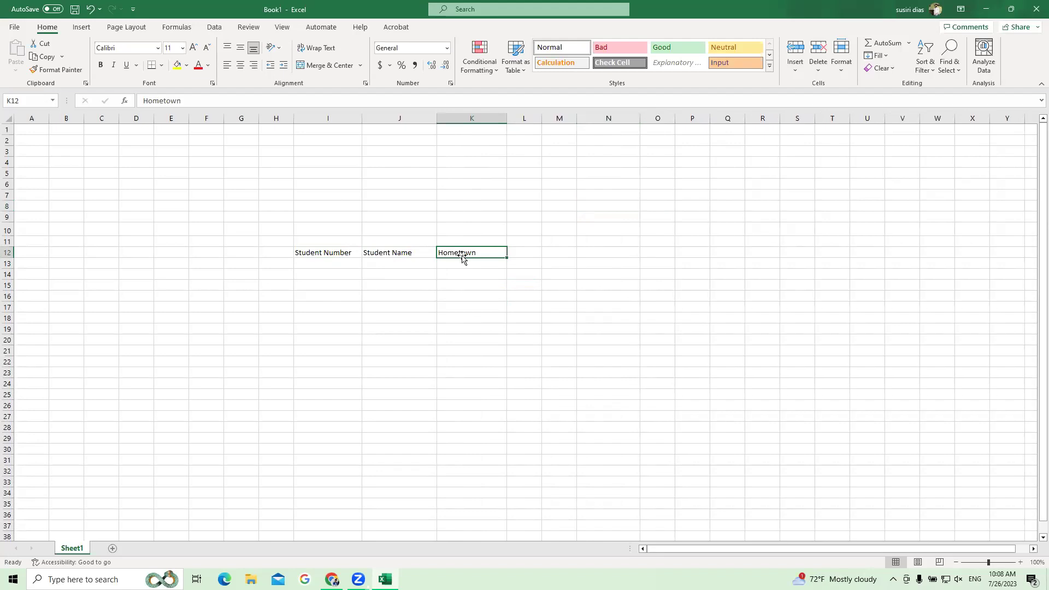
{"action": "left_click", "coordinate": [357, 305]}
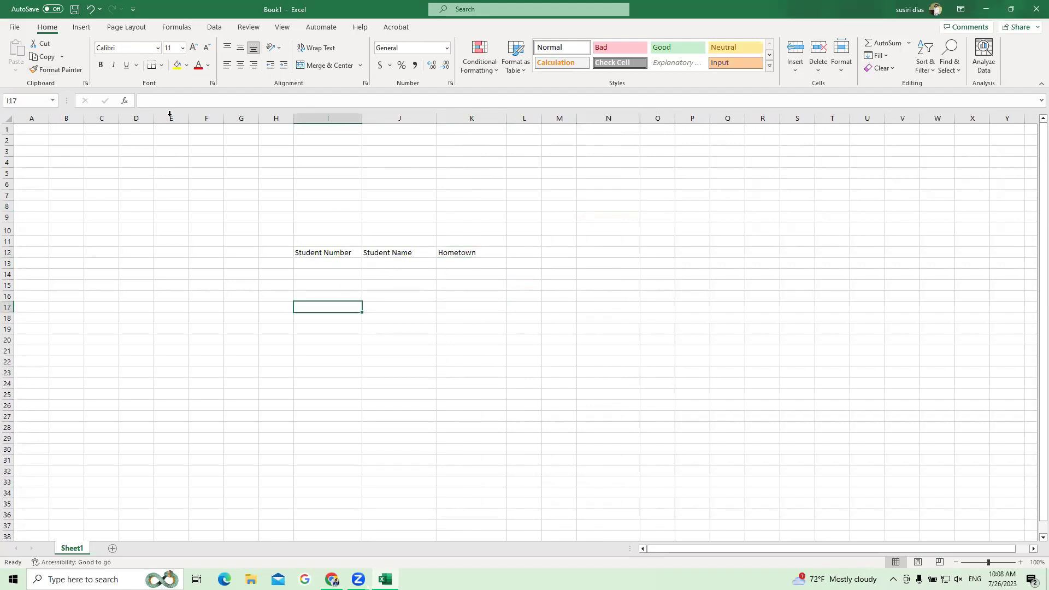
Select I12:K12 and browse the font, font size and text colour lists without changing anything.
{"action": "left_click_drag", "start_coordinate": [336, 252], "coordinate": [470, 253]}
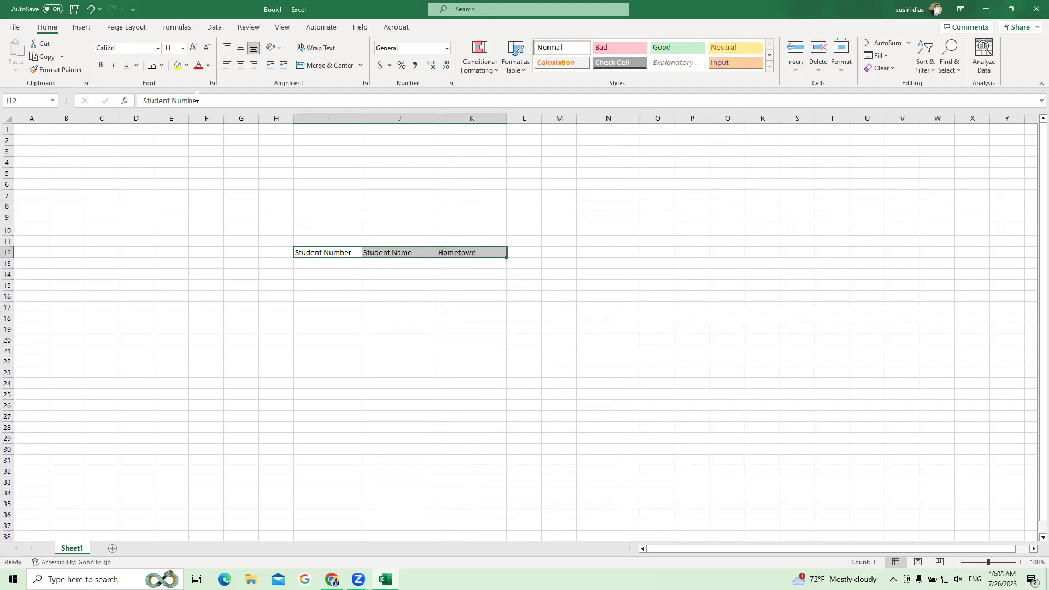
{"action": "left_click", "coordinate": [157, 49]}
{"action": "scroll", "coordinate": [156, 204], "scroll_direction": "down", "scroll_amount": 3}
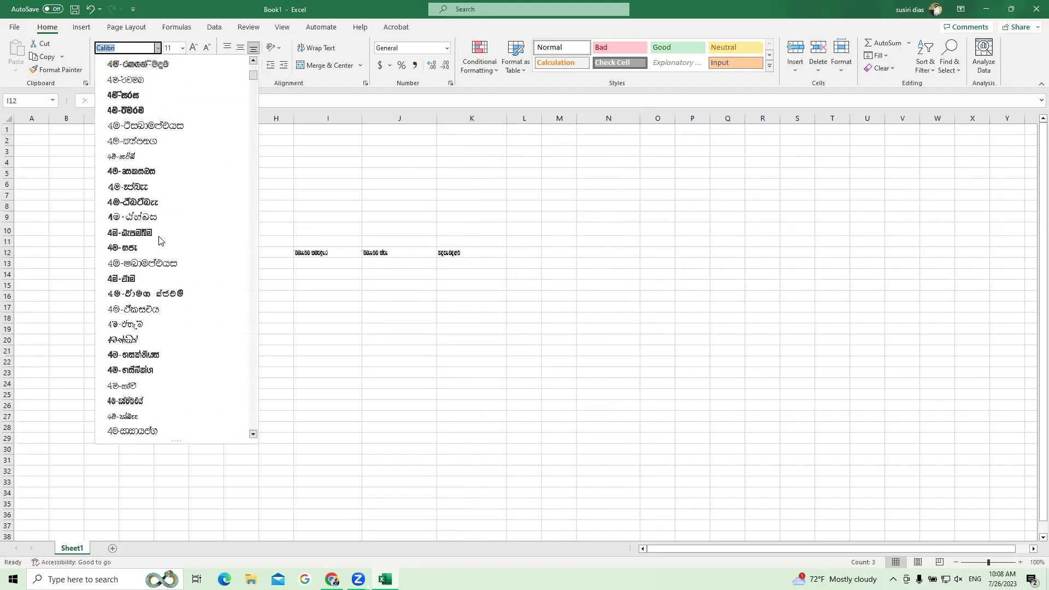
{"action": "scroll", "coordinate": [165, 352], "scroll_direction": "down", "scroll_amount": 10}
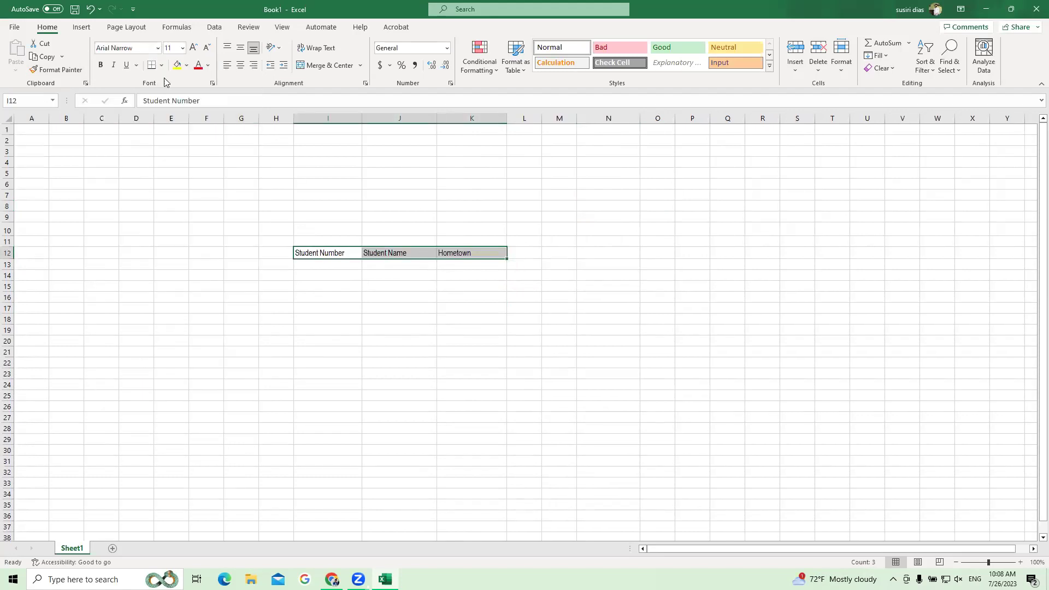
{"action": "left_click", "coordinate": [182, 48]}
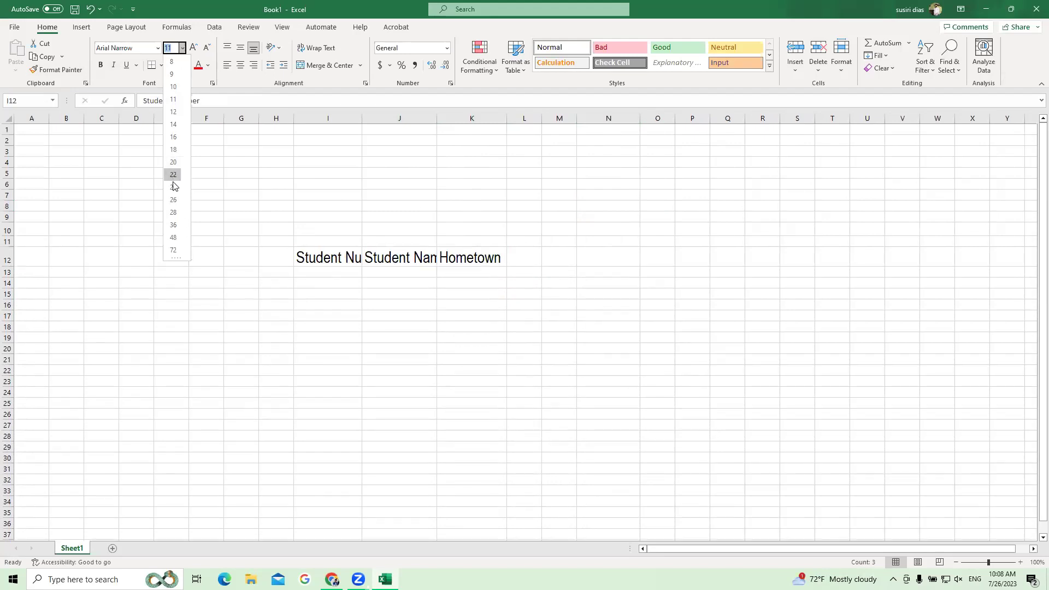
{"action": "left_click", "coordinate": [357, 154]}
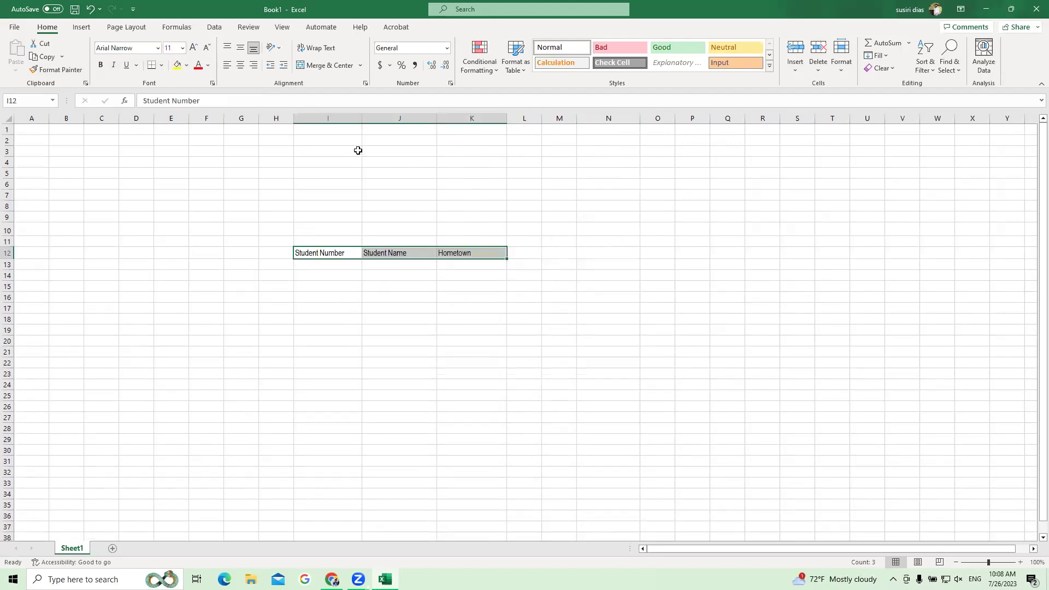
{"action": "left_click", "coordinate": [208, 66]}
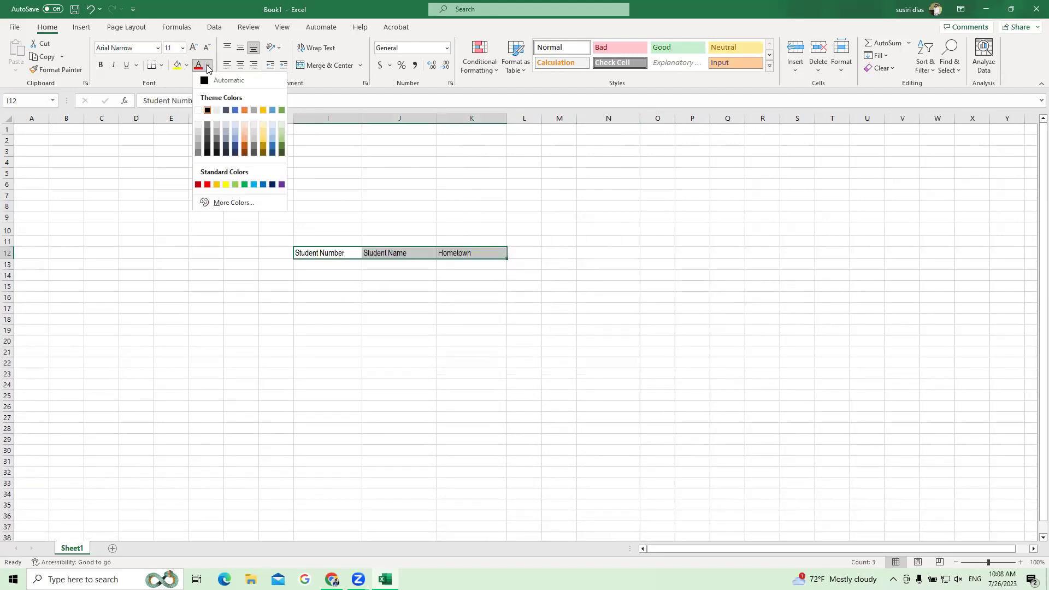
{"action": "left_click", "coordinate": [465, 301]}
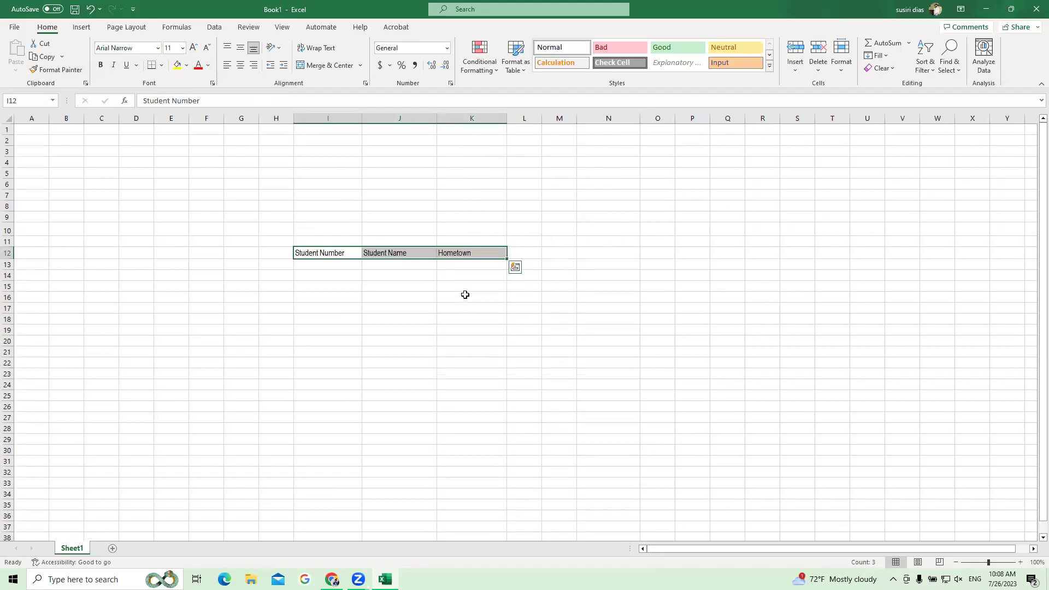
{"action": "left_click", "coordinate": [427, 304]}
Reselect the headings I12:K12 and fill them with Gold, Accent 4, Lighter 80%.
{"action": "left_click_drag", "start_coordinate": [348, 255], "coordinate": [464, 257]}
{"action": "left_click", "coordinate": [448, 286]}
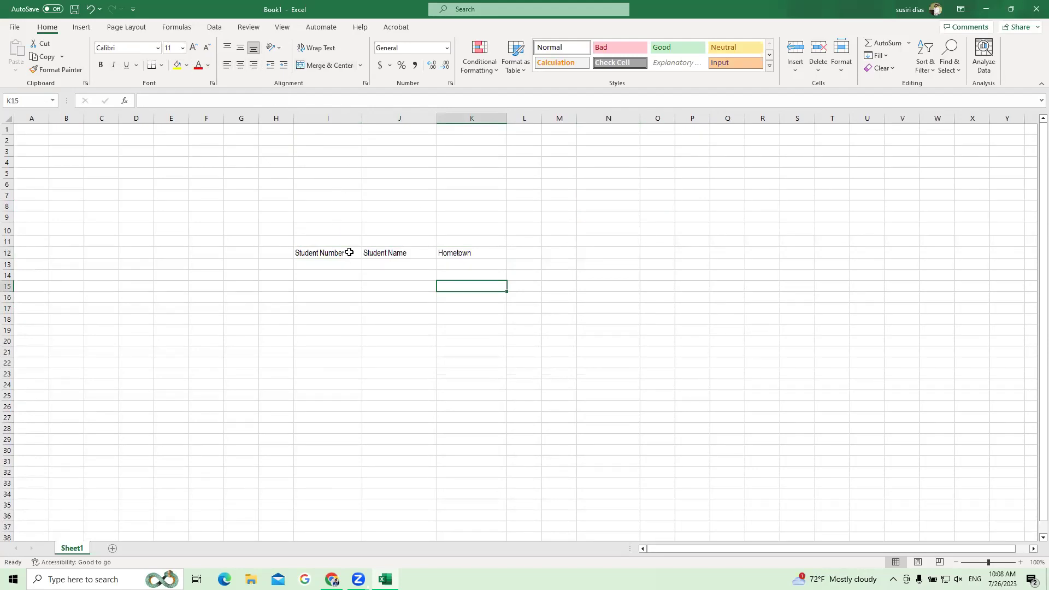
{"action": "left_click_drag", "start_coordinate": [334, 253], "coordinate": [469, 257]}
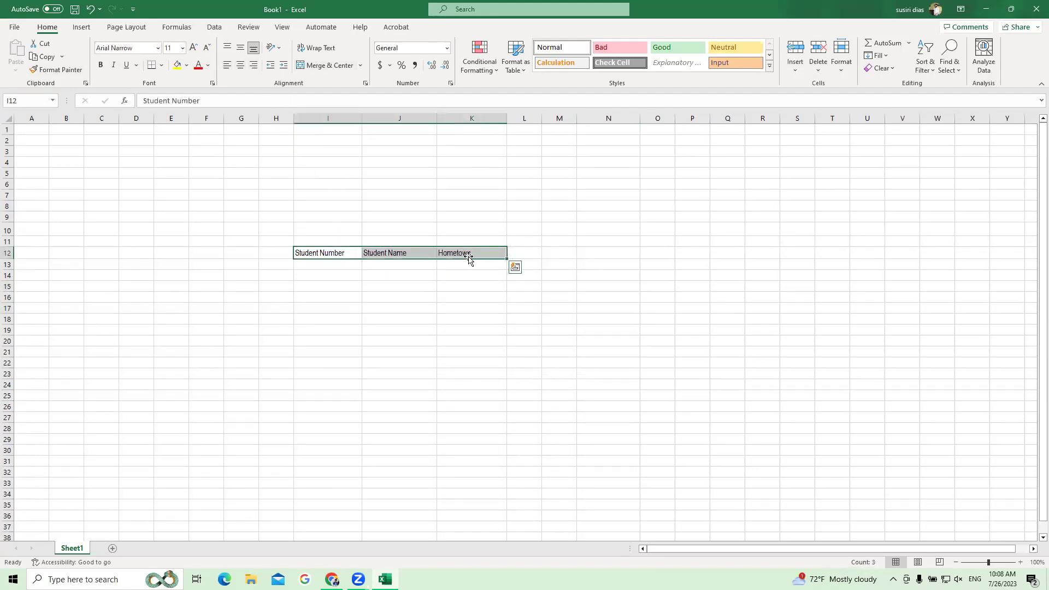
{"action": "left_click", "coordinate": [463, 285]}
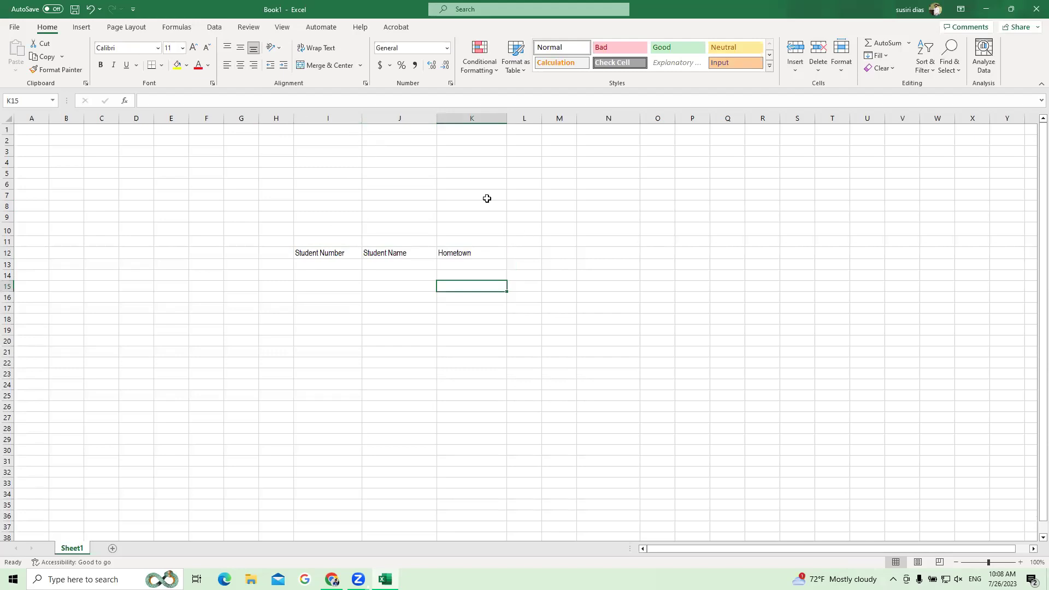
{"action": "left_click_drag", "start_coordinate": [346, 251], "coordinate": [461, 257]}
{"action": "left_click", "coordinate": [458, 273]}
{"action": "left_click", "coordinate": [361, 253]}
{"action": "left_click_drag", "start_coordinate": [361, 253], "coordinate": [468, 253]}
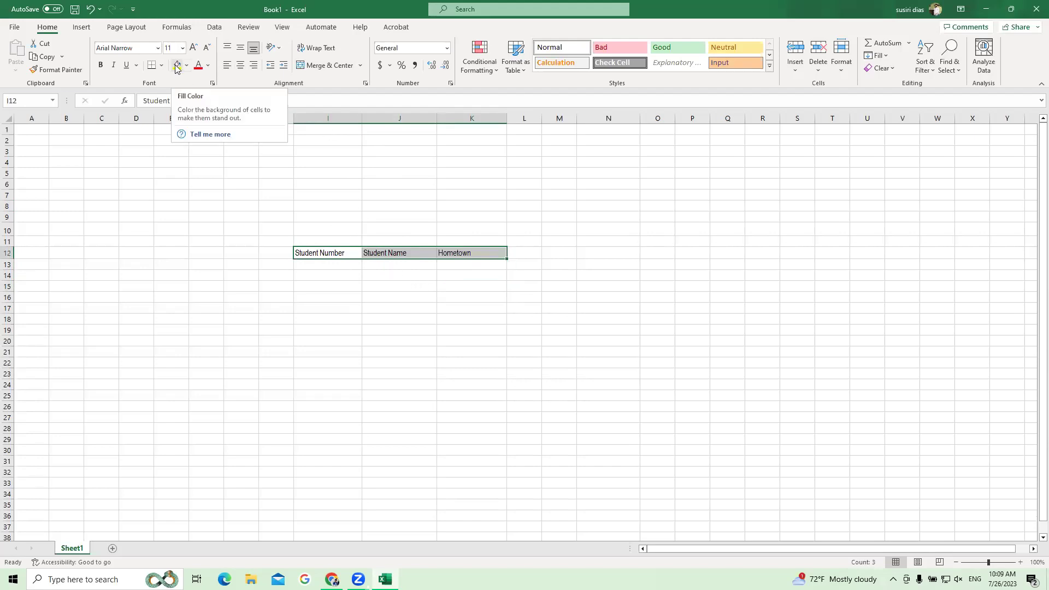
{"action": "left_click", "coordinate": [334, 265]}
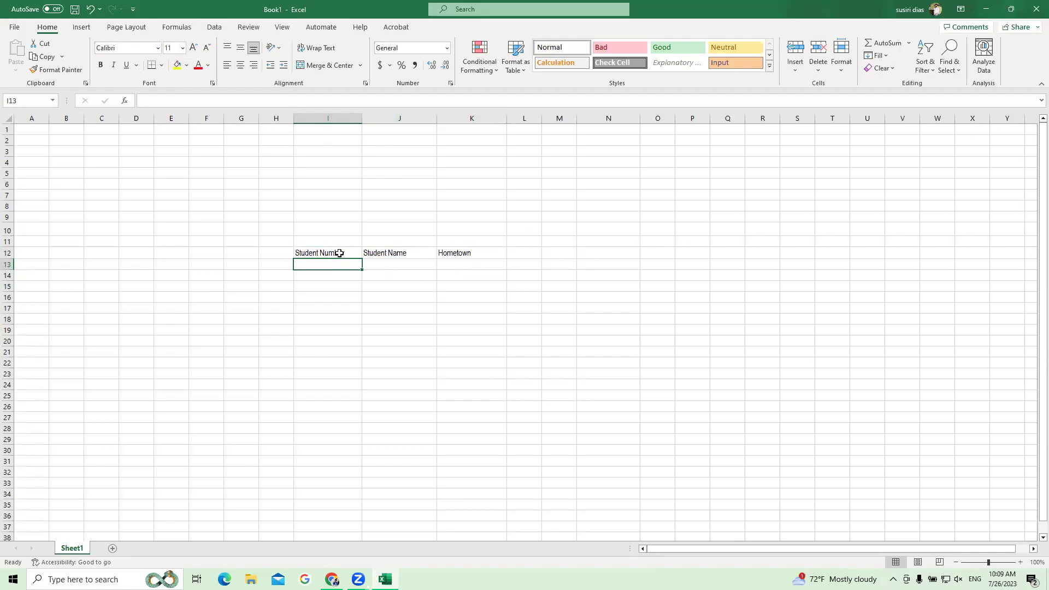
{"action": "left_click", "coordinate": [339, 252]}
{"action": "left_click", "coordinate": [371, 283]}
{"action": "left_click_drag", "start_coordinate": [349, 253], "coordinate": [470, 253]}
{"action": "left_click", "coordinate": [431, 293]}
{"action": "left_click_drag", "start_coordinate": [354, 253], "coordinate": [461, 251]}
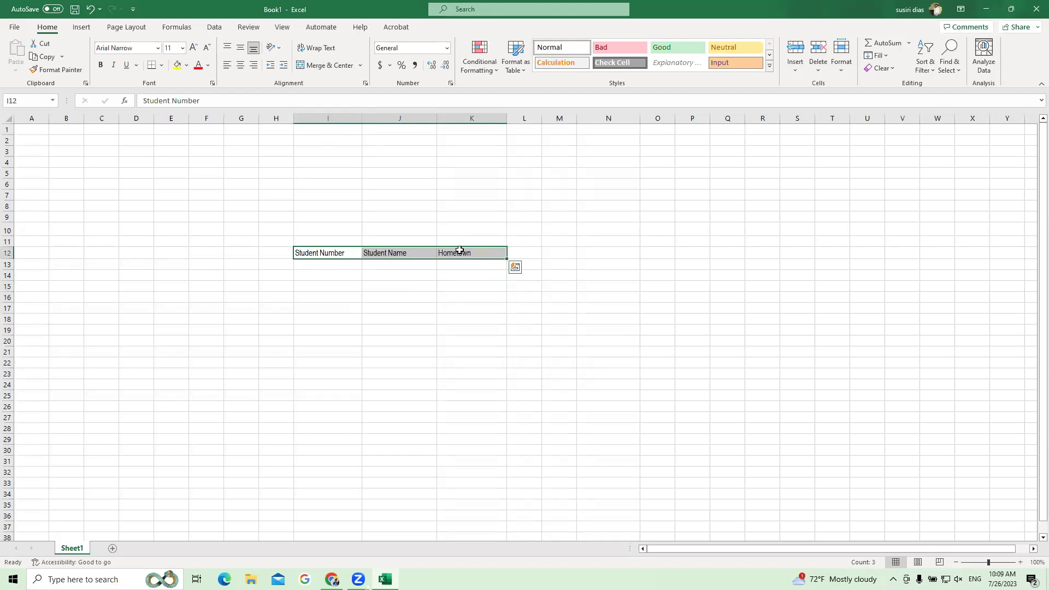
{"action": "left_click", "coordinate": [186, 67]}
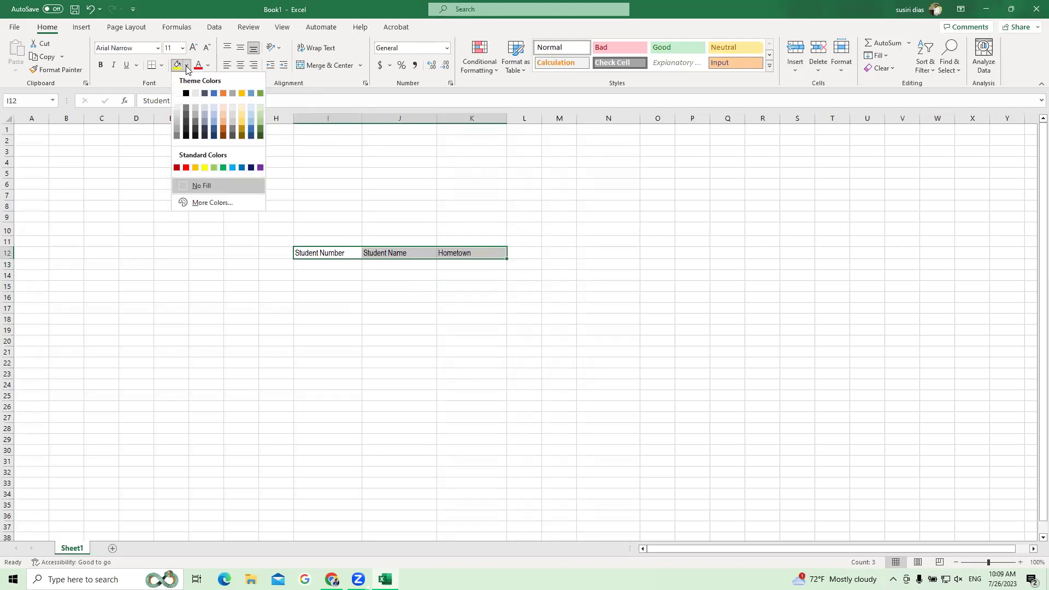
{"action": "left_click", "coordinate": [239, 106]}
Check the filled header row, then move to I13 under Student Number.
{"action": "left_click", "coordinate": [448, 275]}
{"action": "left_click_drag", "start_coordinate": [344, 255], "coordinate": [475, 253]}
{"action": "left_click", "coordinate": [473, 283]}
{"action": "left_click_drag", "start_coordinate": [339, 256], "coordinate": [471, 253]}
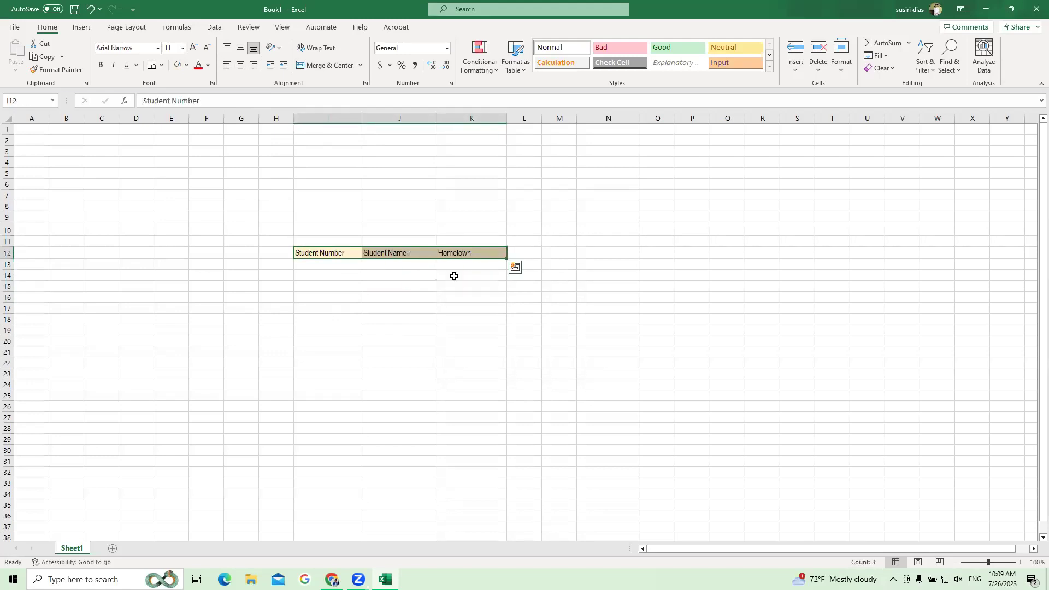
{"action": "left_click", "coordinate": [424, 315]}
{"action": "left_click", "coordinate": [351, 284]}
{"action": "left_click_drag", "start_coordinate": [344, 253], "coordinate": [456, 257]}
{"action": "left_click", "coordinate": [456, 303]}
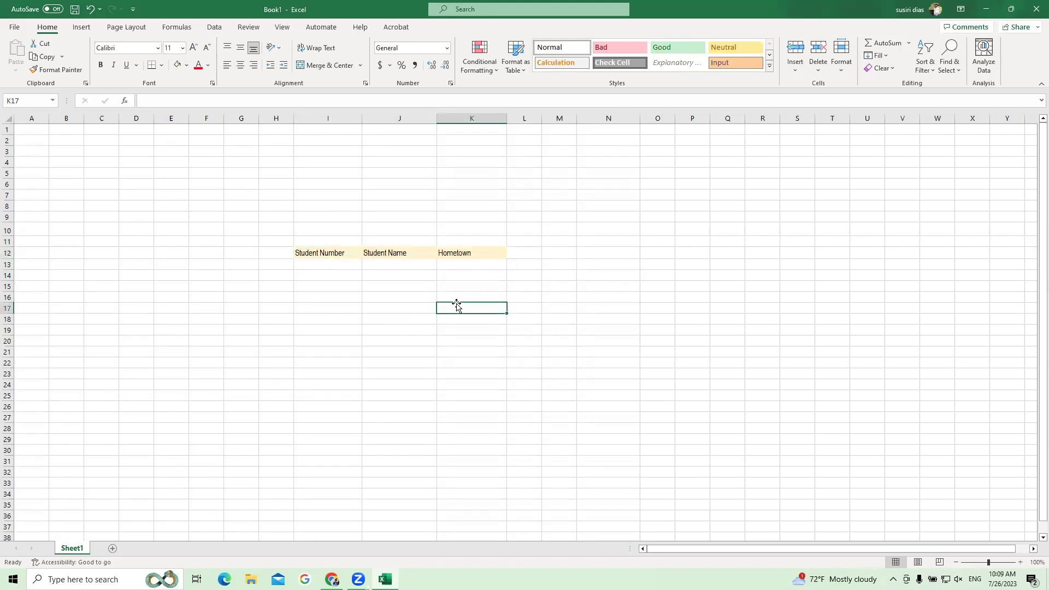
{"action": "left_click", "coordinate": [327, 264]}
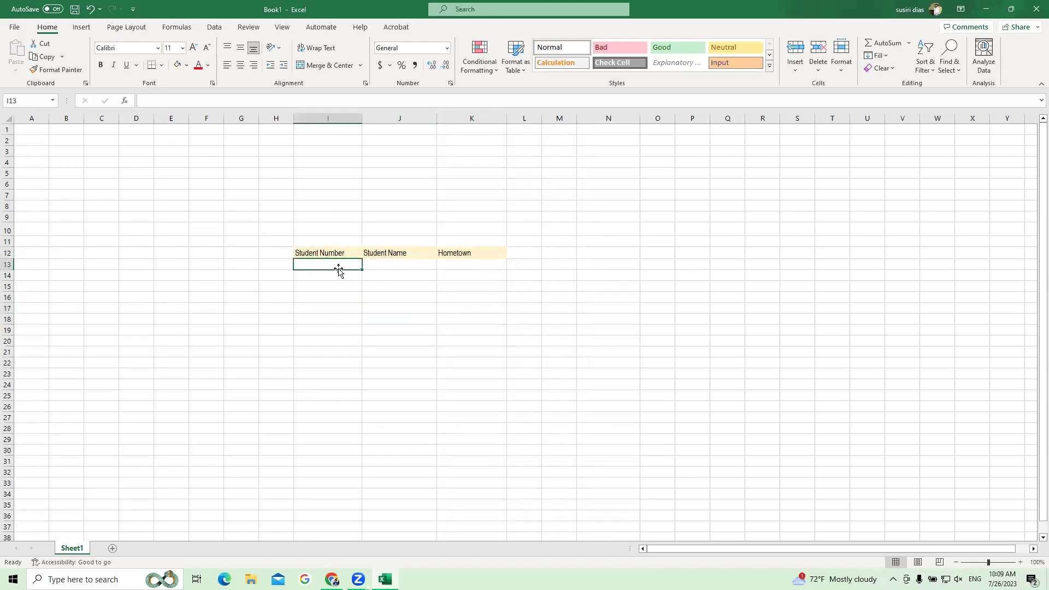
Enter student numbers 1 through 5 in I13:I17.
{"action": "type", "text": "1"}
{"action": "key", "text": "Return"}
{"action": "type", "text": "2"}
{"action": "key", "text": "Return"}
{"action": "type", "text": "3"}
{"action": "key", "text": "Return"}
{"action": "type", "text": "4"}
{"action": "key", "text": "Return"}
{"action": "type", "text": "5"}
{"action": "key", "text": "Return"}
Enter student names AB, GY, NJ, NH and IH in J13:J17.
{"action": "left_click", "coordinate": [374, 266]}
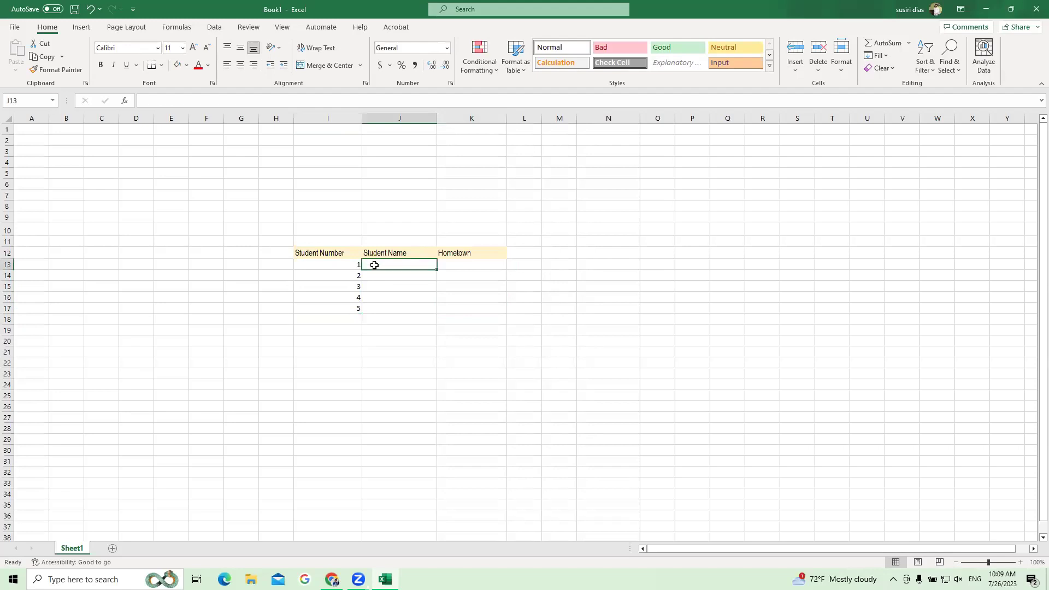
{"action": "type", "text": "A"}
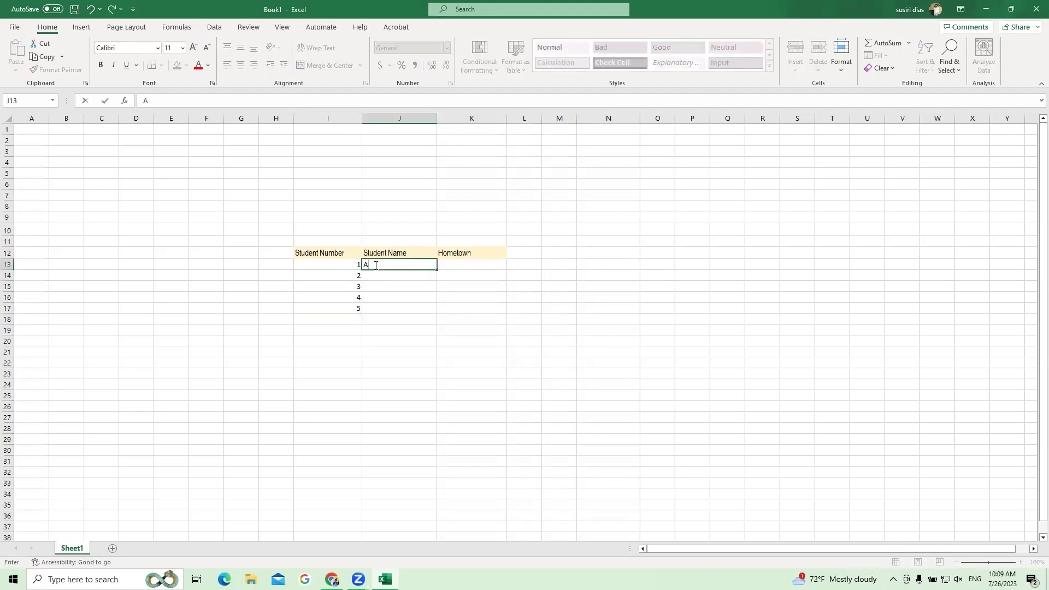
{"action": "type", "text": "B"}
{"action": "key", "text": "Return"}
{"action": "type", "text": "GY"}
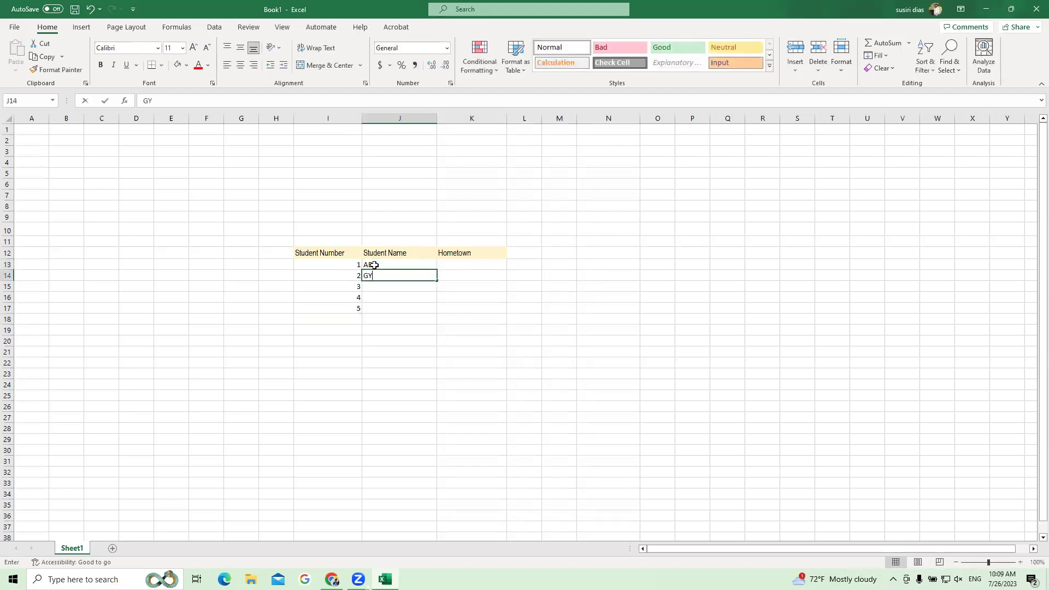
{"action": "key", "text": "Return"}
{"action": "type", "text": "NJ"}
{"action": "key", "text": "Return"}
{"action": "type", "text": "NH"}
{"action": "key", "text": "Return"}
{"action": "type", "text": "IH"}
{"action": "left_click", "coordinate": [450, 268]}
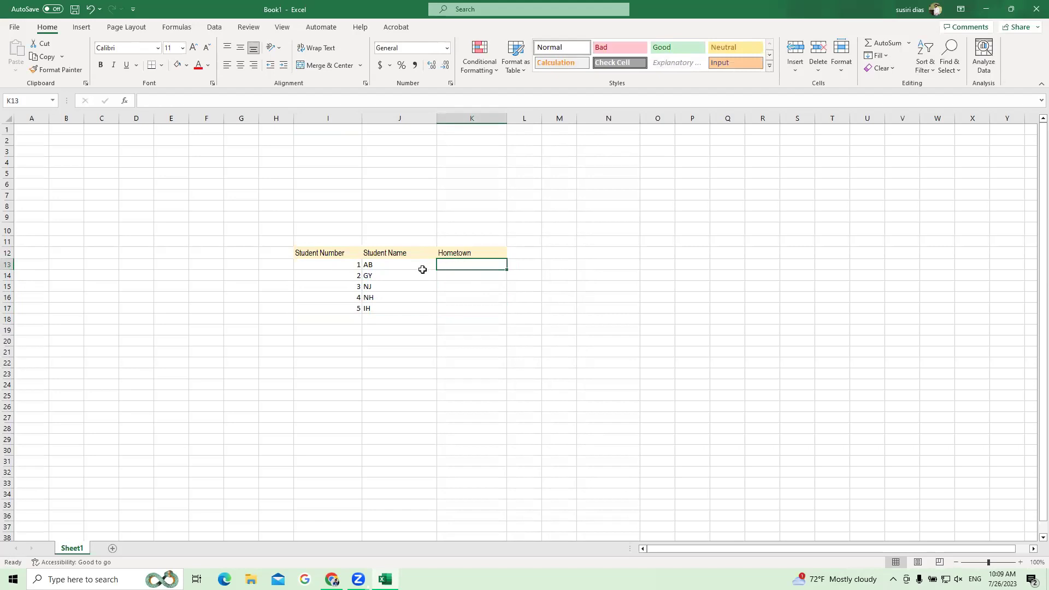
Enter hometowns Moratuwa, Panadura, Colombo and Matara in K13:K16.
{"action": "type", "text": "mO"}
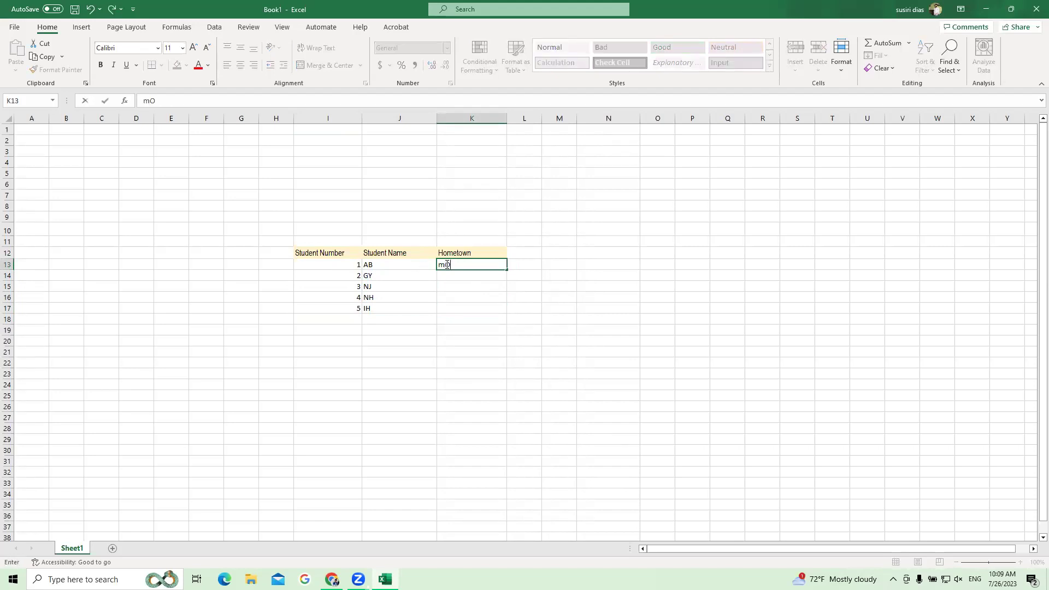
{"action": "key", "text": "BackSpace"}
{"action": "key", "text": "BackSpace"}
{"action": "type", "text": "Moratuwa"}
{"action": "key", "text": "Return"}
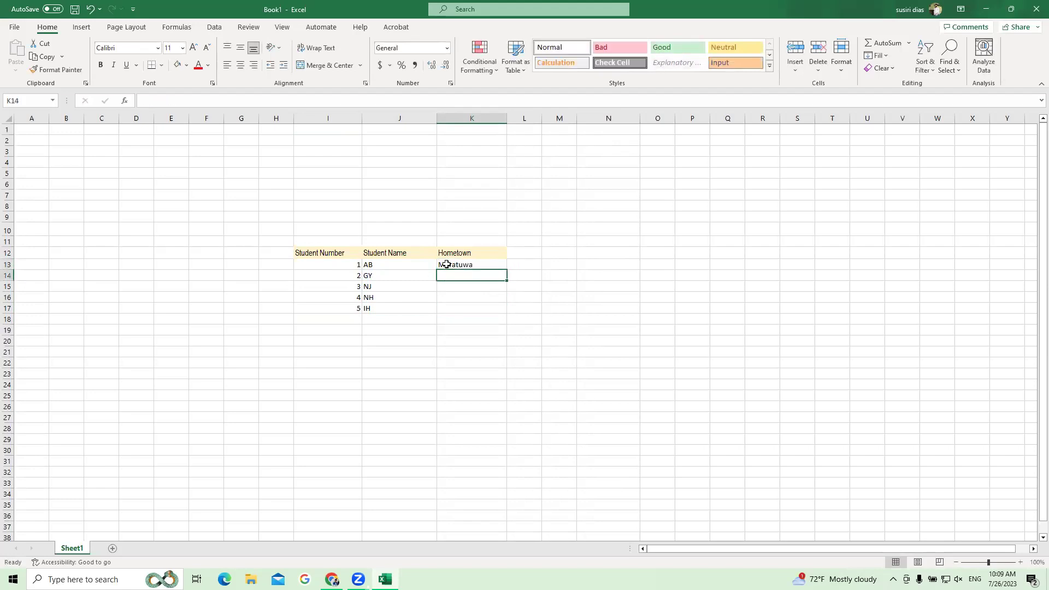
{"action": "type", "text": "OA"}
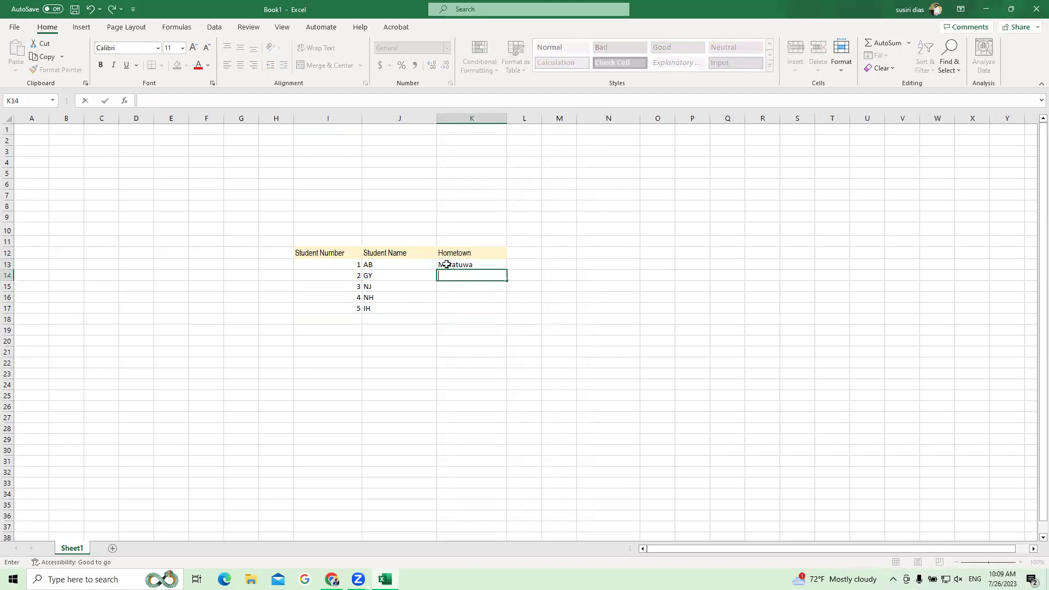
{"action": "key", "text": "BackSpace"}
{"action": "key", "text": "BackSpace"}
{"action": "type", "text": "nadura"}
{"action": "key", "text": "Return"}
{"action": "type", "text": "Co"}
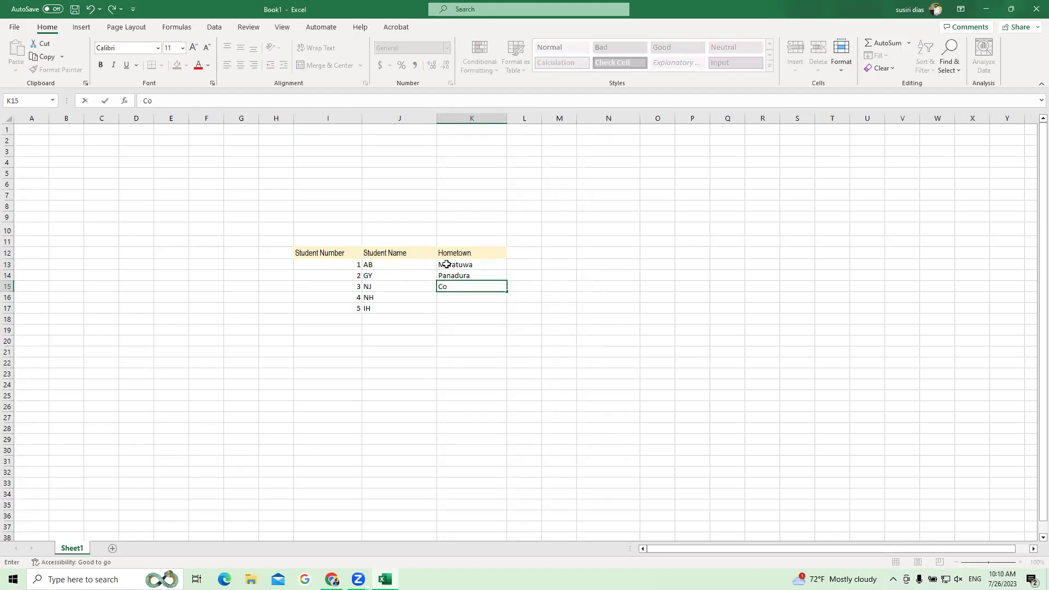
{"action": "type", "text": "onmbo"}
{"action": "key", "text": "Return"}
{"action": "type", "text": "Matara"}
{"action": "key", "text": "Return"}
Enter Galle as the fifth hometown and left-align the whole table I12:K17.
{"action": "type", "text": "Gal"}
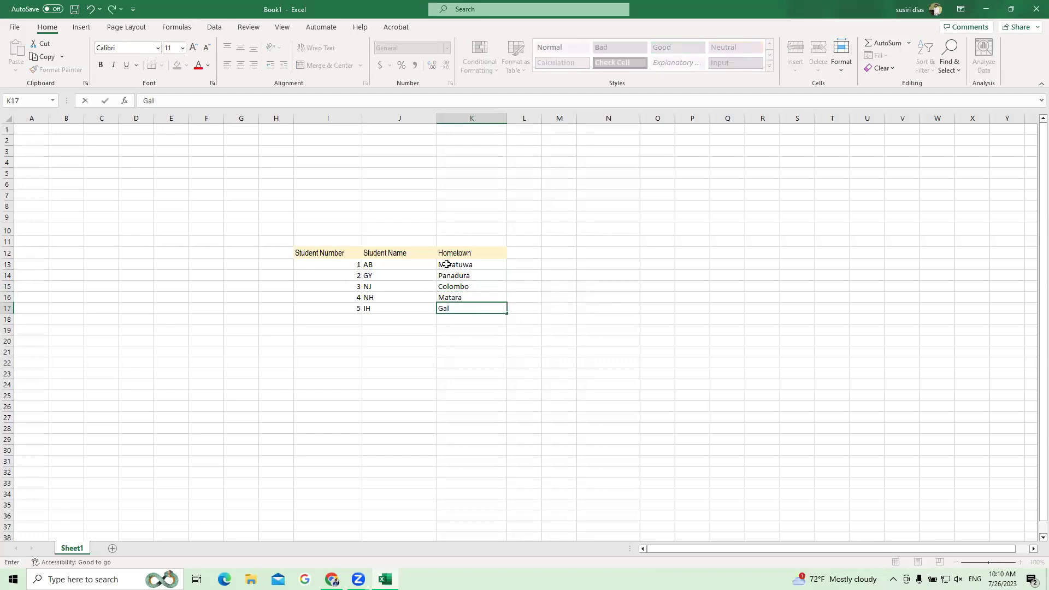
{"action": "type", "text": "le"}
{"action": "left_click", "coordinate": [499, 333]}
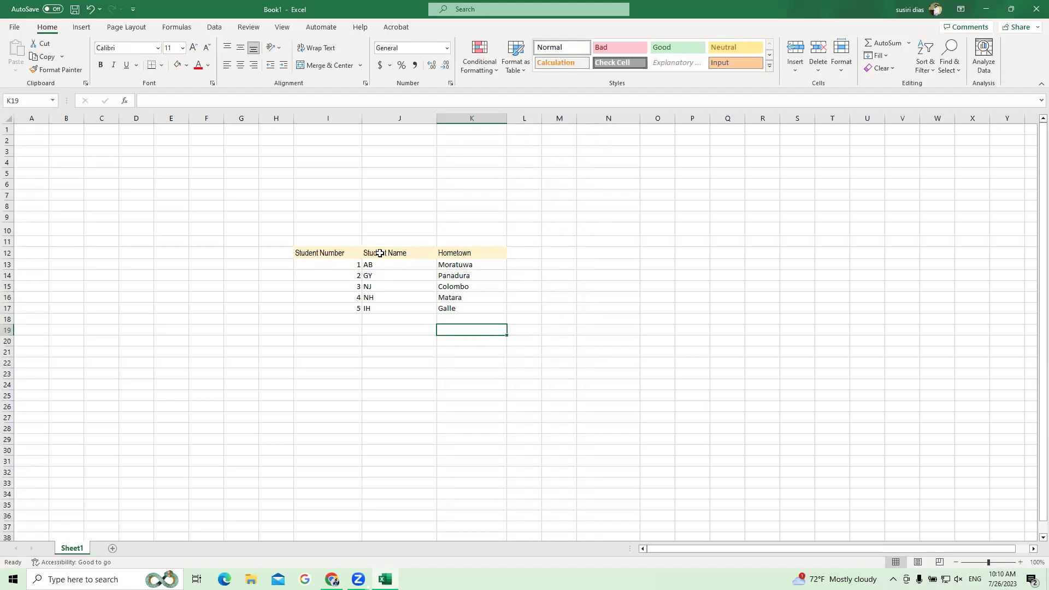
{"action": "left_click_drag", "start_coordinate": [333, 253], "coordinate": [459, 307]}
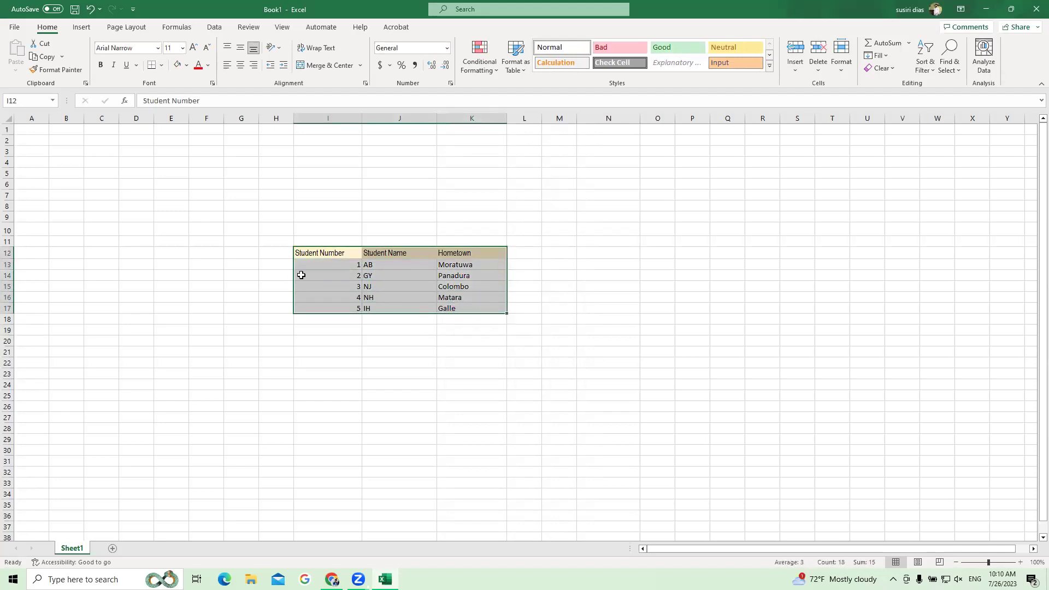
{"action": "left_click", "coordinate": [227, 68]}
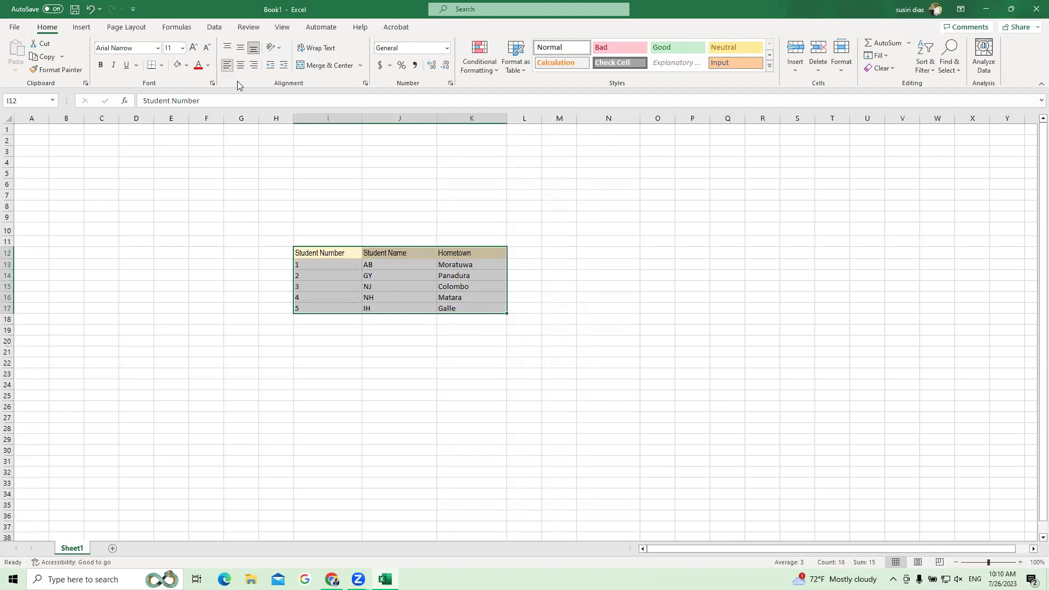
{"action": "left_click", "coordinate": [358, 329]}
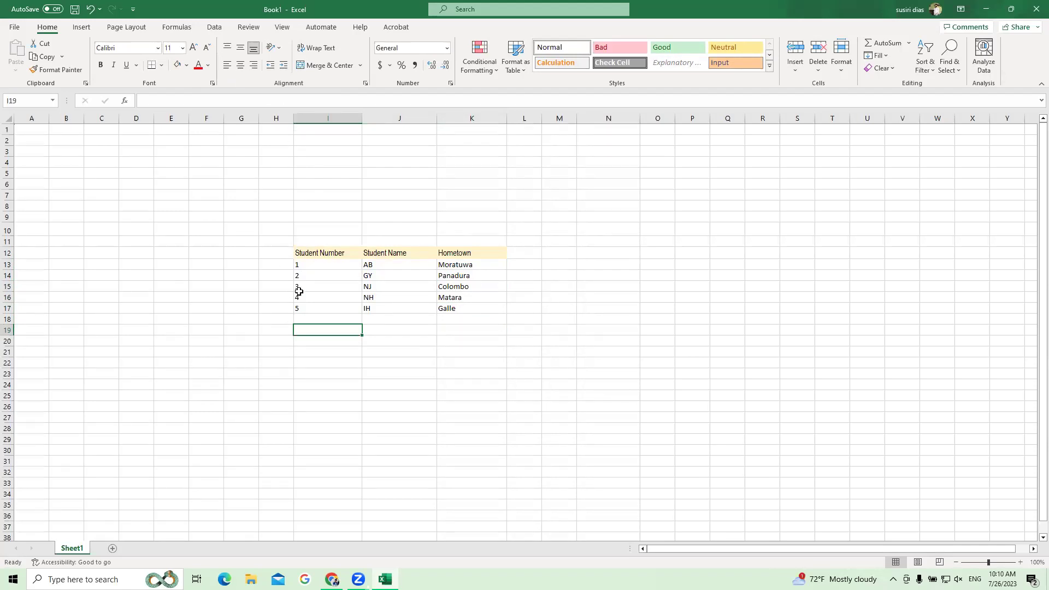
Select the five data rows I13:K17.
{"action": "left_click_drag", "start_coordinate": [321, 249], "coordinate": [473, 310]}
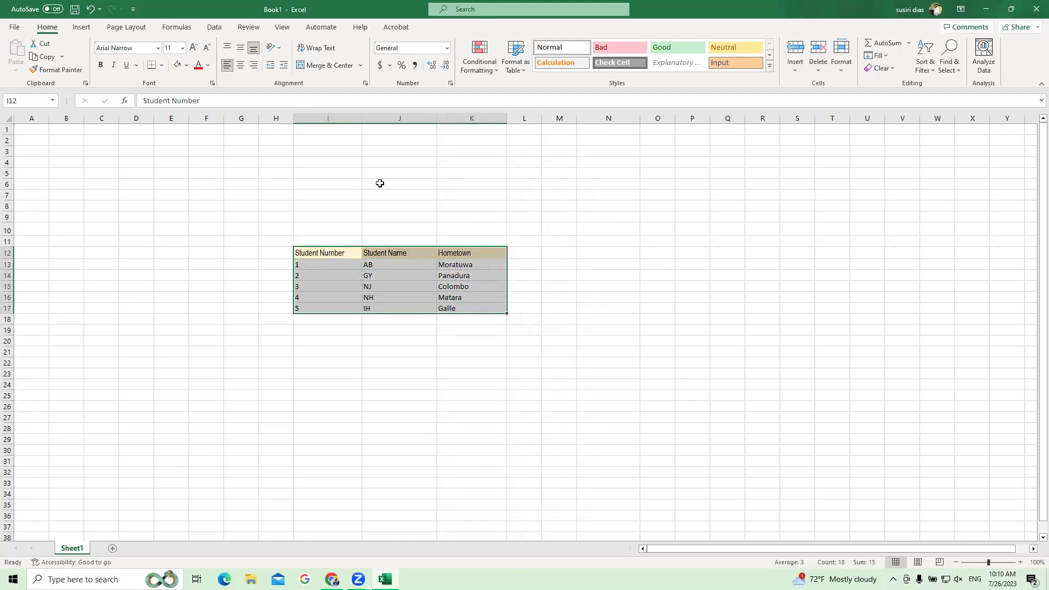
{"action": "left_click", "coordinate": [400, 284]}
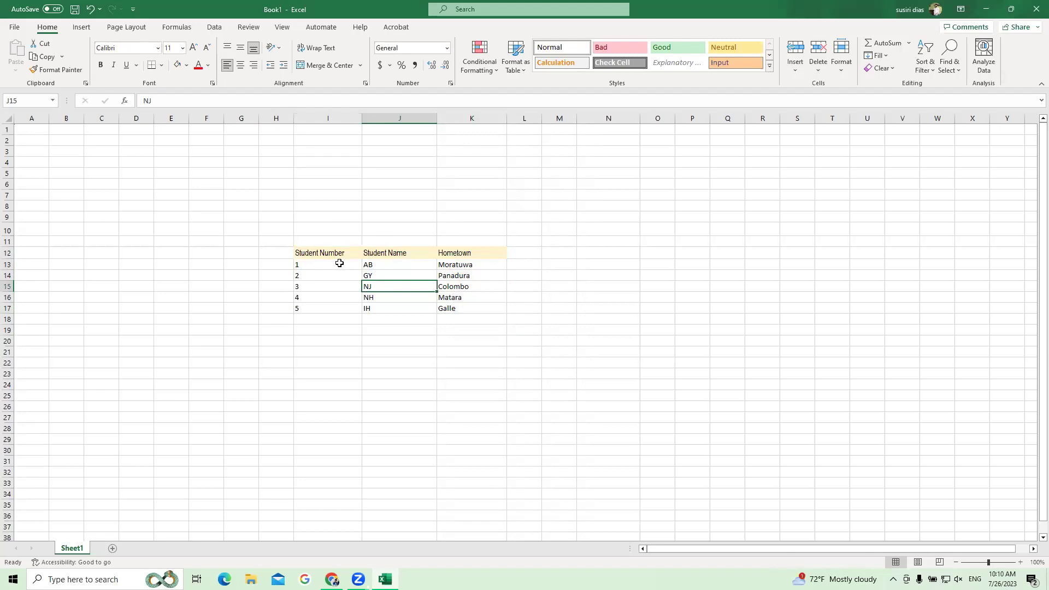
{"action": "left_click_drag", "start_coordinate": [338, 263], "coordinate": [470, 309]}
{"action": "left_click_drag", "start_coordinate": [350, 254], "coordinate": [444, 256]}
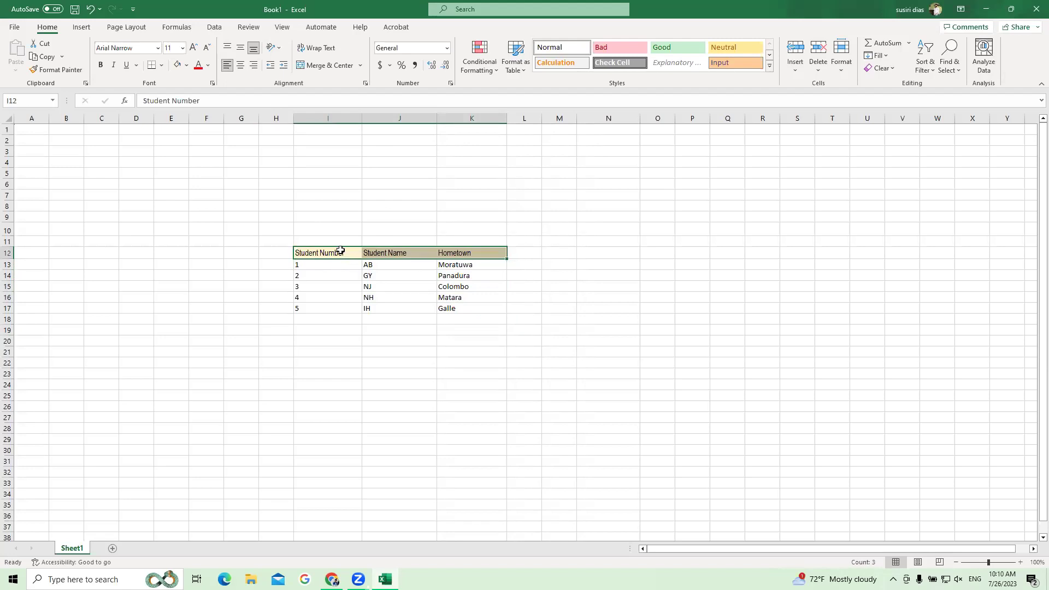
{"action": "left_click_drag", "start_coordinate": [348, 264], "coordinate": [470, 309]}
{"action": "left_click_drag", "start_coordinate": [347, 275], "coordinate": [472, 307]}
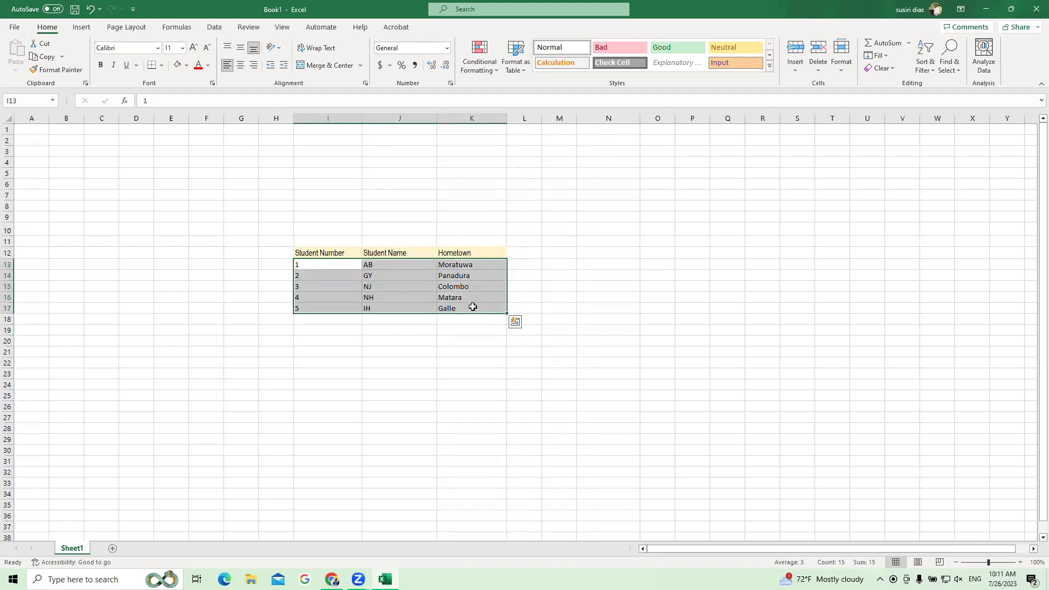
Give the data rows I13:K17 a light blue fill and reselect the full table I12:K17.
{"action": "left_click", "coordinate": [186, 65]}
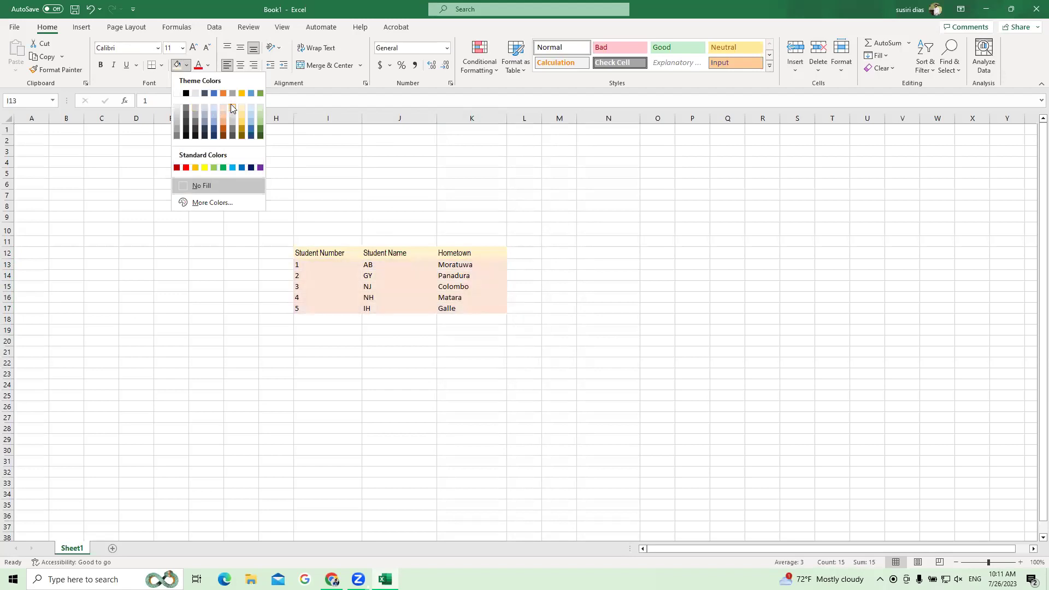
{"action": "left_click", "coordinate": [249, 104]}
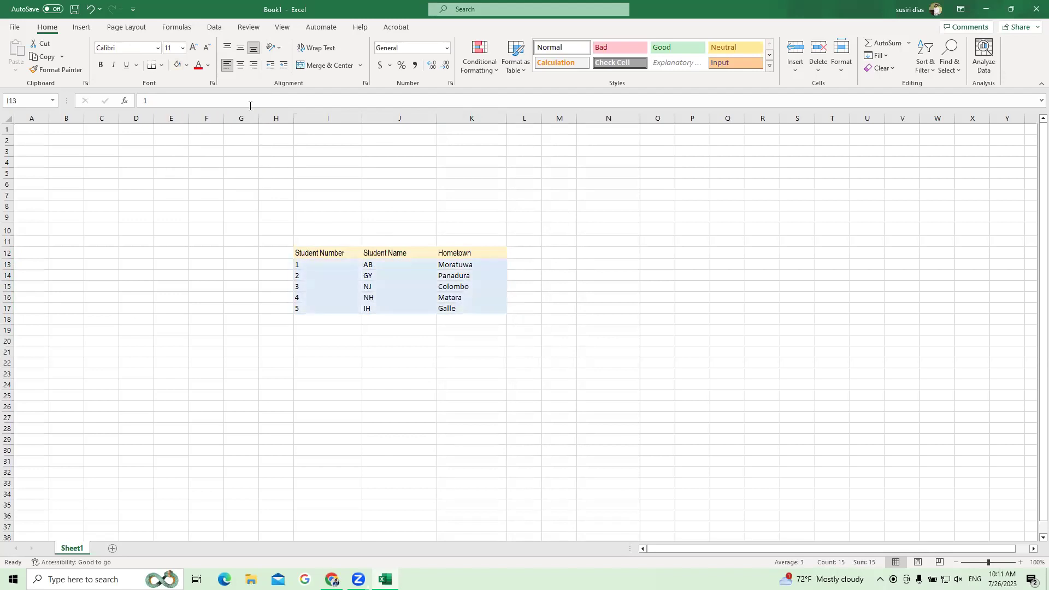
{"action": "left_click", "coordinate": [613, 312]}
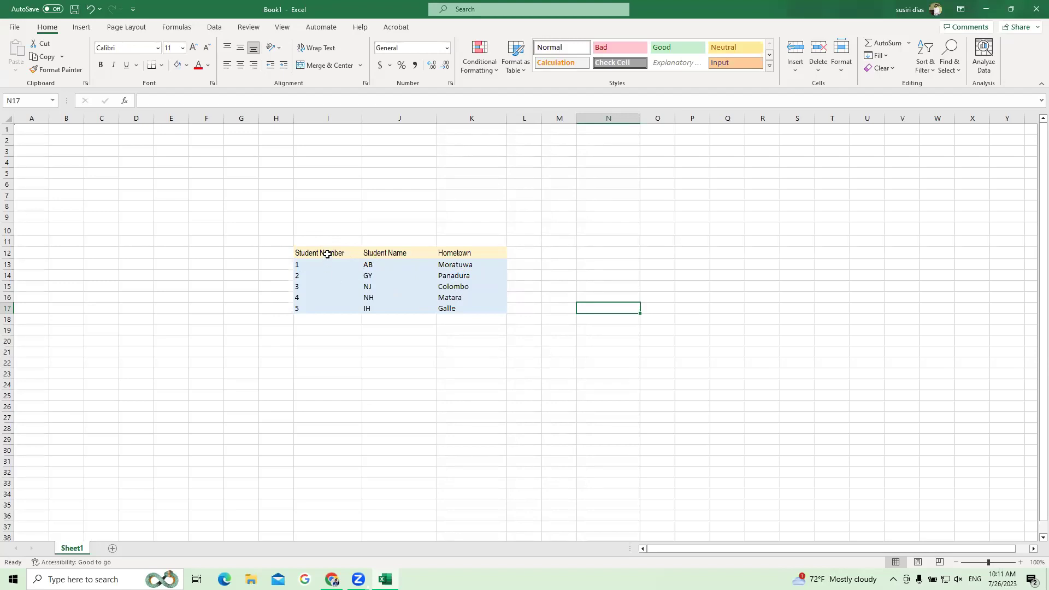
{"action": "left_click_drag", "start_coordinate": [327, 254], "coordinate": [467, 306]}
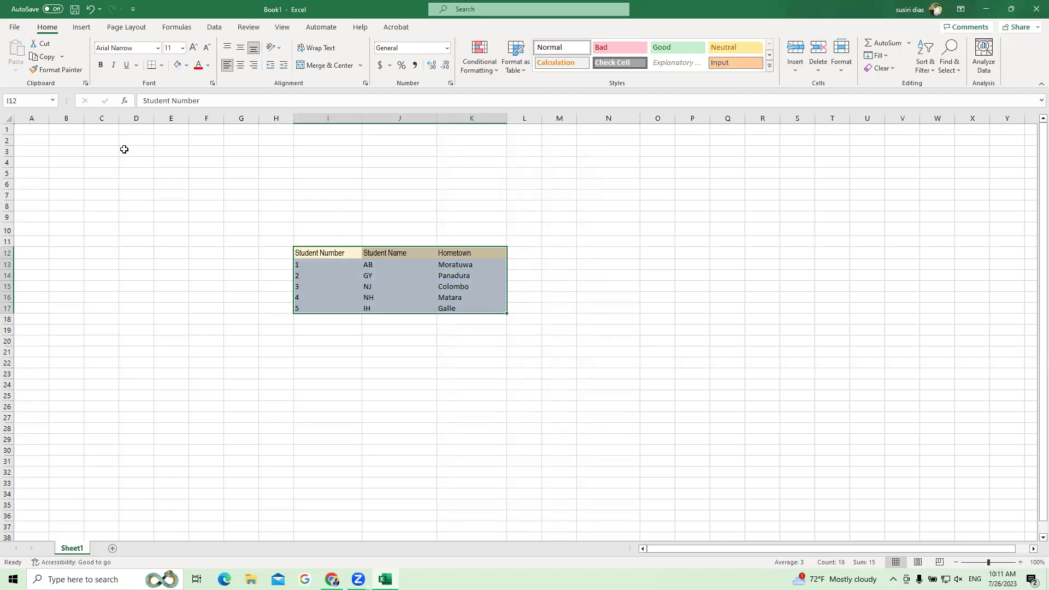
Apply All Borders to every cell of the student table I12:K17.
{"action": "left_click", "coordinate": [162, 66]}
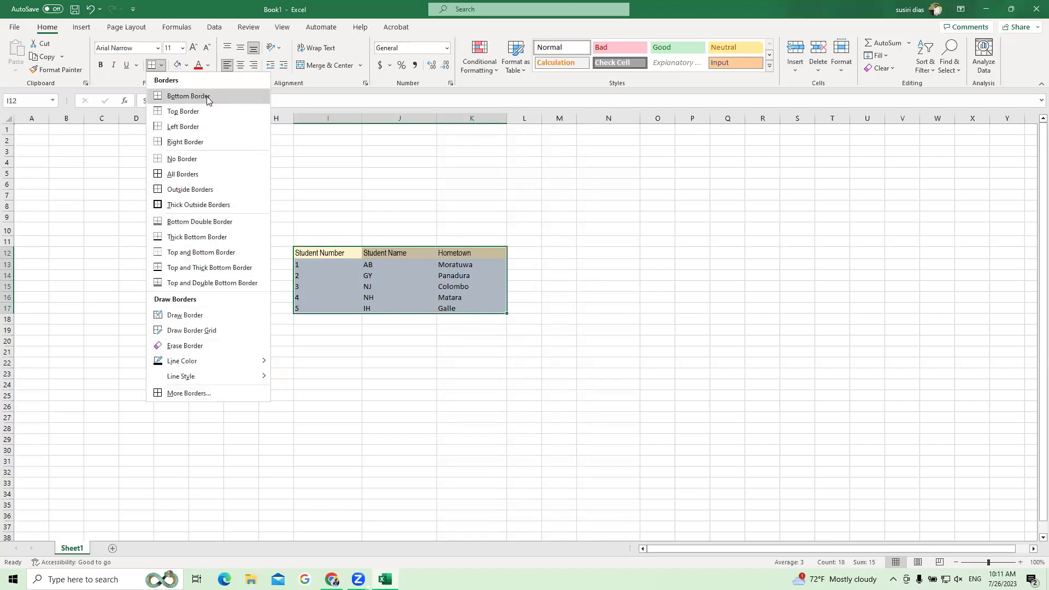
{"action": "left_click", "coordinate": [179, 173]}
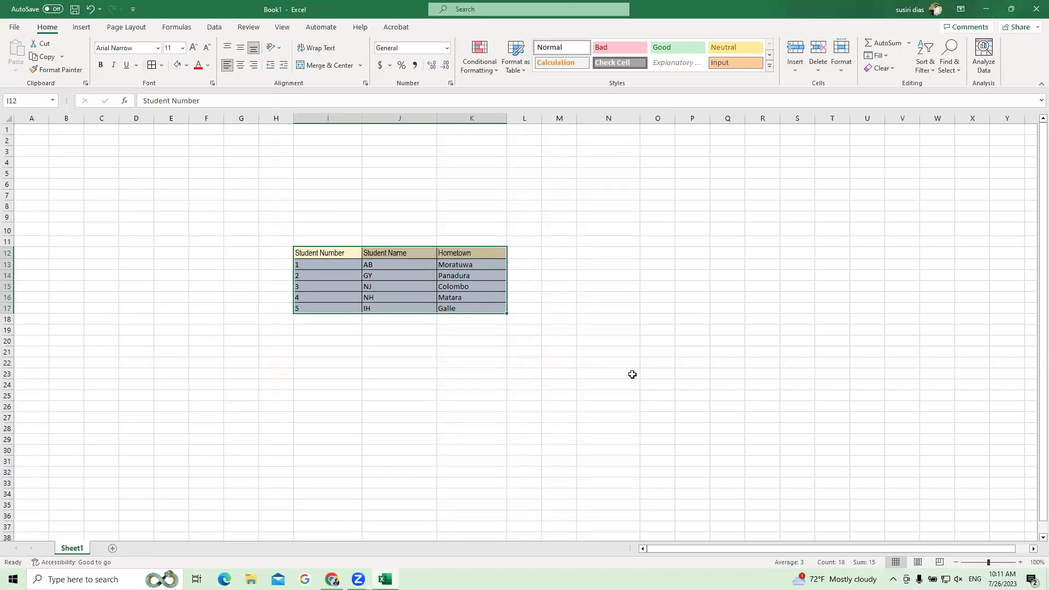
{"action": "left_click", "coordinate": [657, 384]}
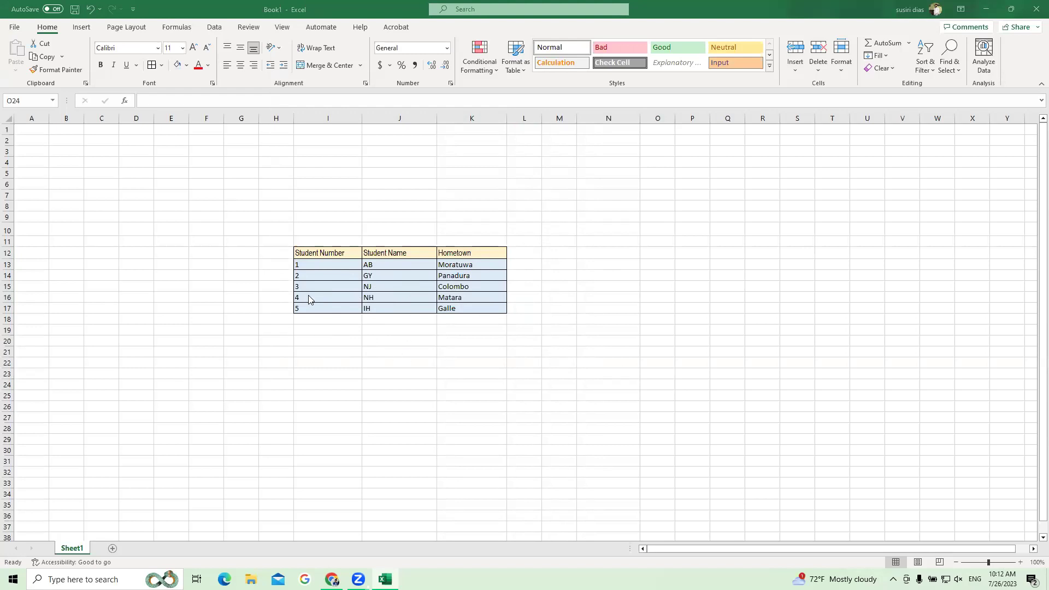
Delete the cells containing the student table, shifting cells left.
{"action": "left_click_drag", "start_coordinate": [276, 206], "coordinate": [573, 376]}
{"action": "right_click", "coordinate": [438, 267]}
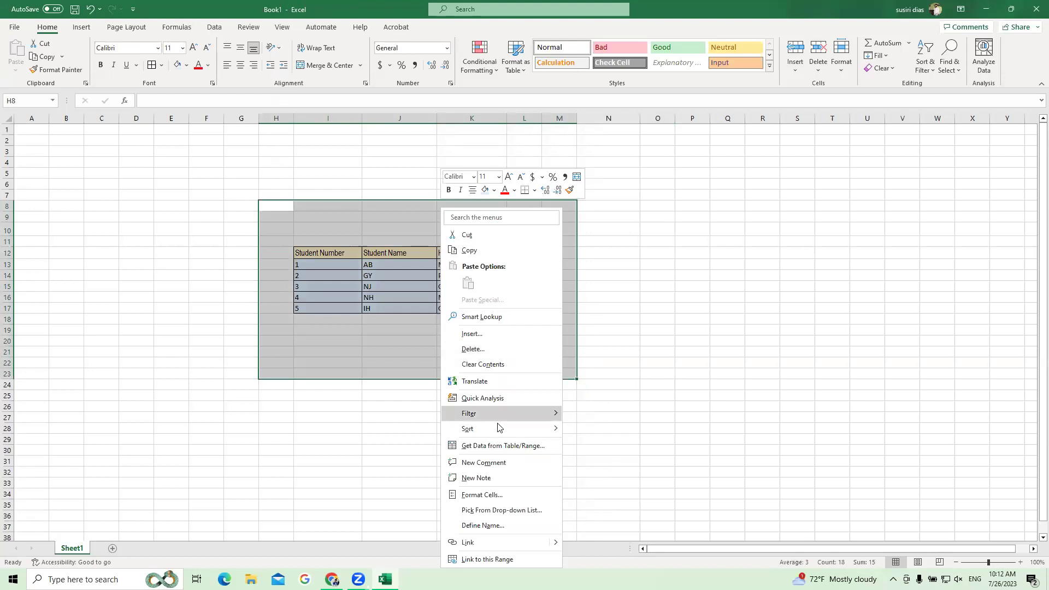
{"action": "left_click", "coordinate": [480, 349]}
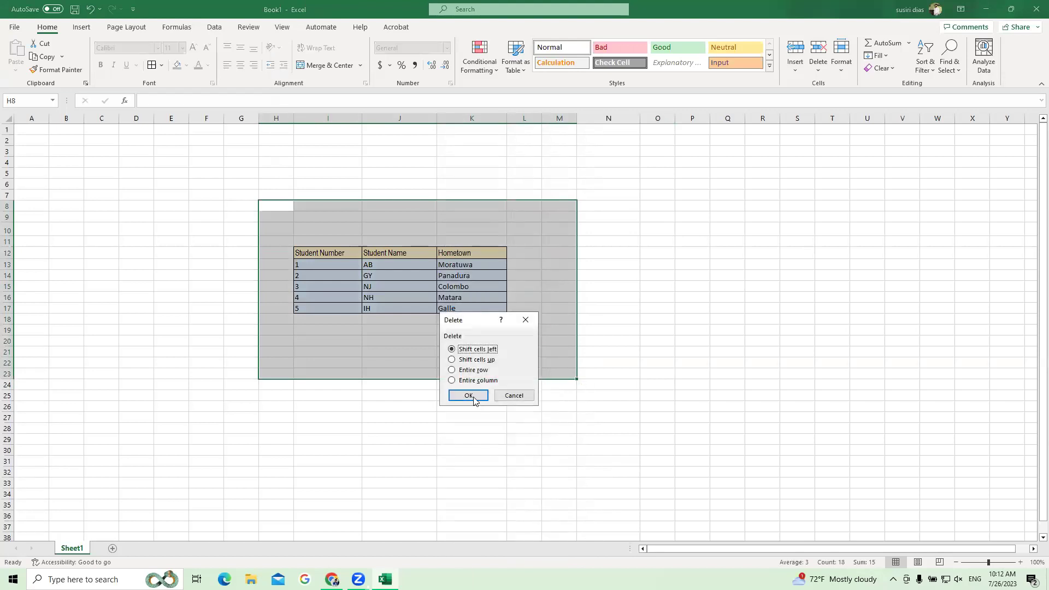
{"action": "left_click", "coordinate": [470, 395]}
Narrow columns I, J and K, then move the active cell from B2 to H7.
{"action": "left_click", "coordinate": [324, 335]}
{"action": "left_click_drag", "start_coordinate": [363, 120], "coordinate": [344, 121]}
{"action": "mouse_move", "coordinate": [419, 119]}
{"action": "left_mouse_down"}
{"action": "mouse_move", "coordinate": [389, 119]}
{"action": "mouse_move", "coordinate": [436, 120]}
{"action": "left_mouse_up"}
{"action": "left_click_drag", "start_coordinate": [147, 157], "coordinate": [147, 161]}
{"action": "left_click", "coordinate": [49, 136]}
{"action": "key", "text": "Down"}
{"action": "key", "text": "Down"}
{"action": "key", "text": "Right"}
{"action": "key", "text": "Right"}
{"action": "key", "text": "Right"}
{"action": "key", "text": "Right"}
{"action": "key", "text": "Down"}
{"action": "key", "text": "Down"}
{"action": "key", "text": "Down"}
{"action": "key", "text": "Right"}
{"action": "key", "text": "Right"}
{"action": "key", "text": "Right"}
{"action": "key", "text": "Down"}
{"action": "key", "text": "Right"}
{"action": "key", "text": "Down"}
{"action": "key", "text": "Down"}
{"action": "key", "text": "Down"}
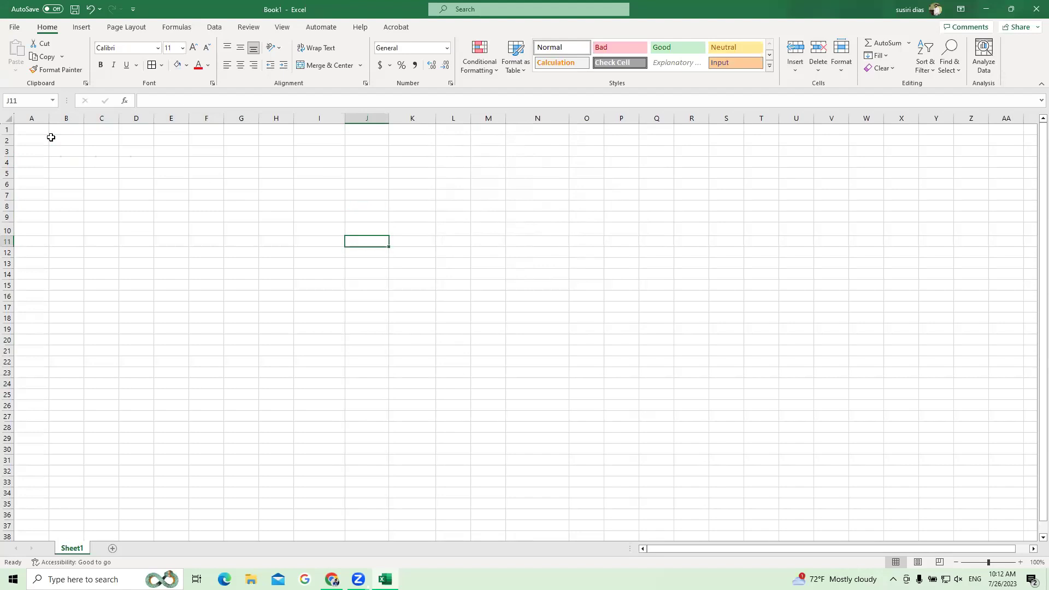
{"action": "left_click_drag", "start_coordinate": [344, 118], "coordinate": [338, 118]}
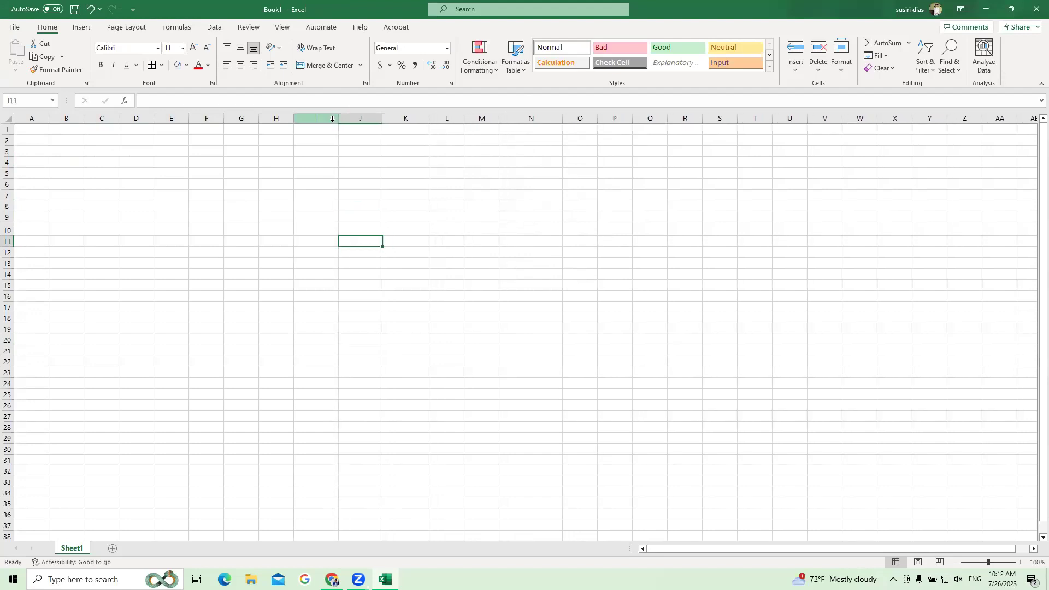
{"action": "left_click", "coordinate": [363, 274]}
{"action": "left_click_drag", "start_coordinate": [206, 228], "coordinate": [386, 313]}
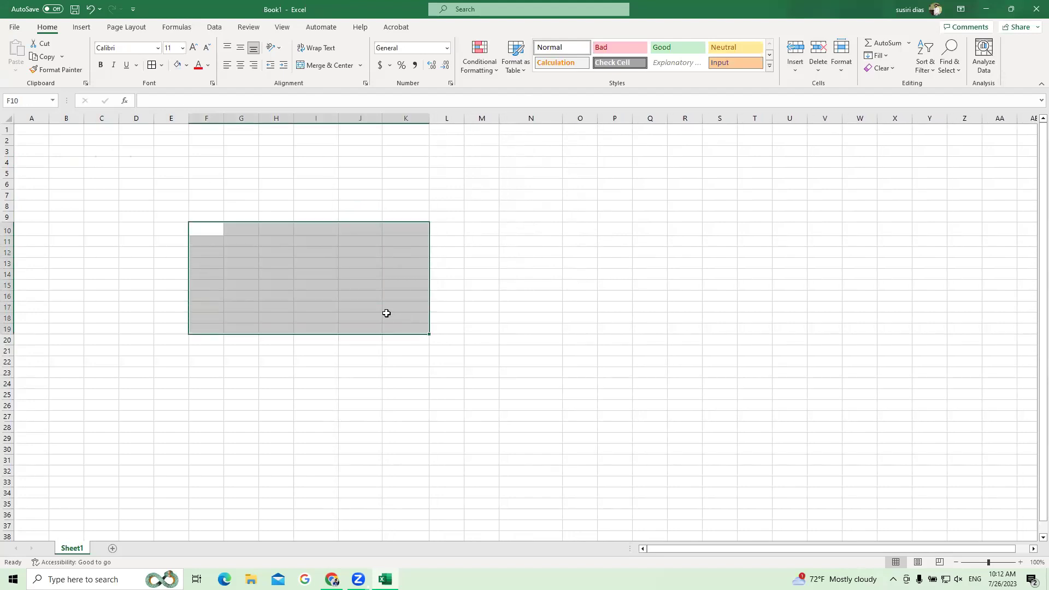
{"action": "left_click_drag", "start_coordinate": [29, 126], "coordinate": [322, 297]}
{"action": "left_click", "coordinate": [100, 163]}
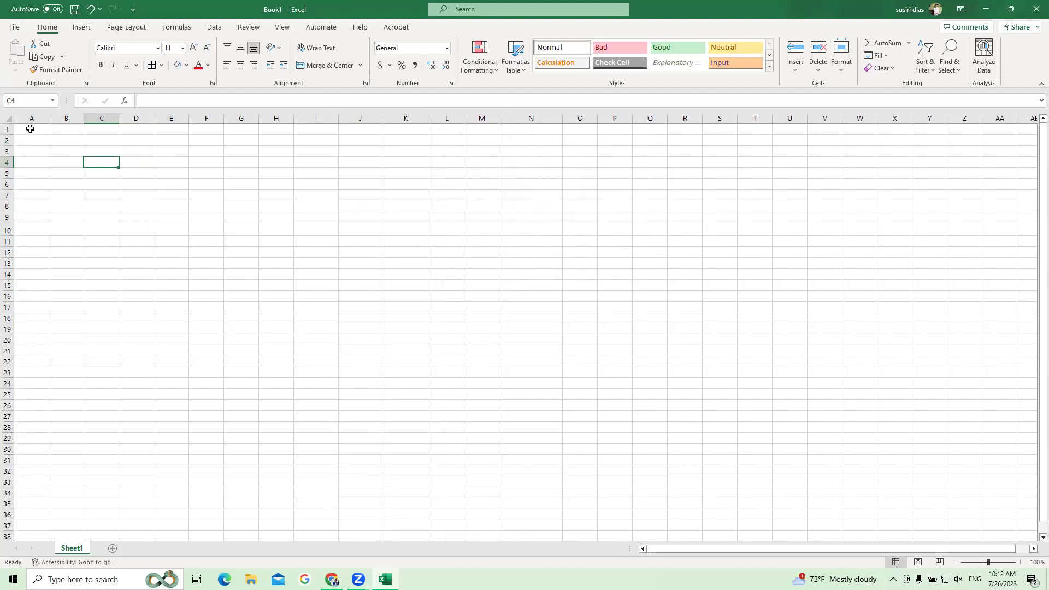
{"action": "left_click_drag", "start_coordinate": [30, 129], "coordinate": [260, 321]}
{"action": "left_click", "coordinate": [75, 180]}
{"action": "mouse_move", "coordinate": [29, 130]}
{"action": "left_mouse_down"}
{"action": "mouse_move", "coordinate": [86, 129]}
{"action": "mouse_move", "coordinate": [32, 126]}
{"action": "left_mouse_up"}
{"action": "left_click", "coordinate": [60, 129]}
{"action": "left_click", "coordinate": [107, 130]}
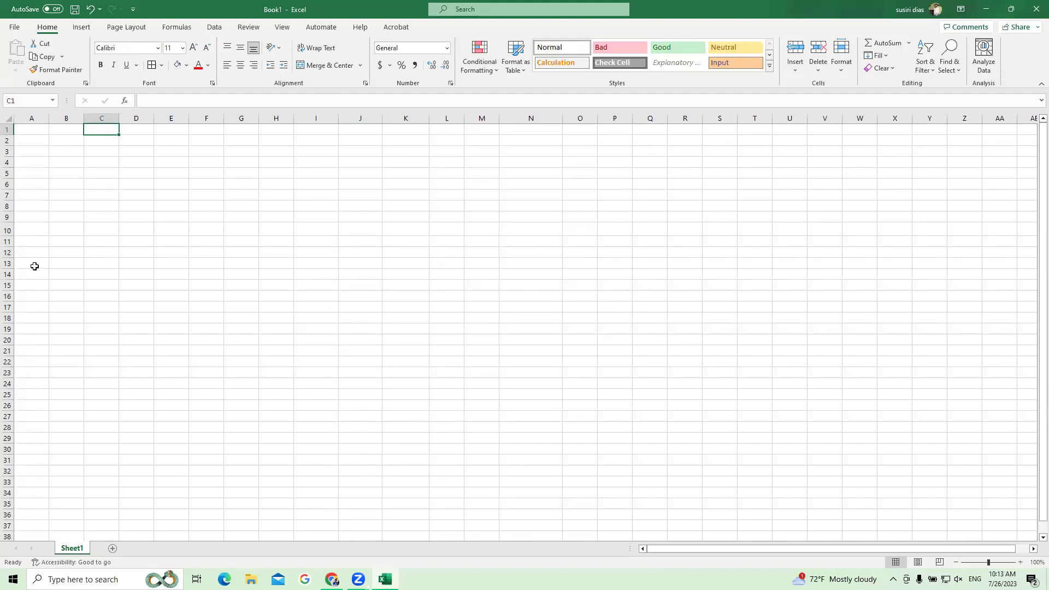
{"action": "left_click_drag", "start_coordinate": [19, 273], "coordinate": [844, 279]}
Enter the headings Name, Hometown and School in cells I14, J14 and K14.
{"action": "left_click", "coordinate": [318, 274]}
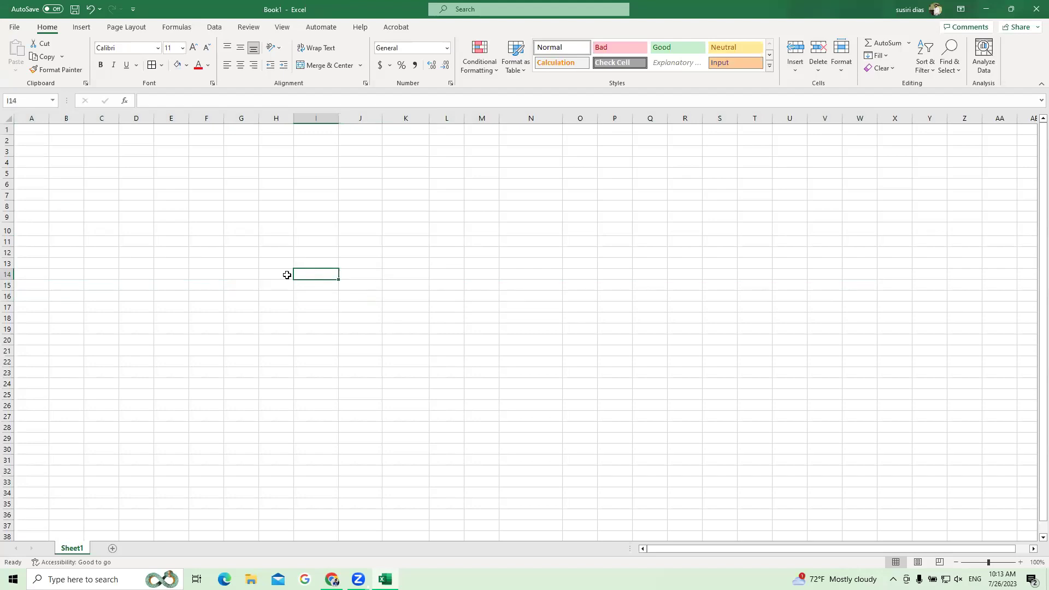
{"action": "type", "text": "Sru"}
{"action": "key", "text": "BackSpace"}
{"action": "key", "text": "BackSpace"}
{"action": "key", "text": "BackSpace"}
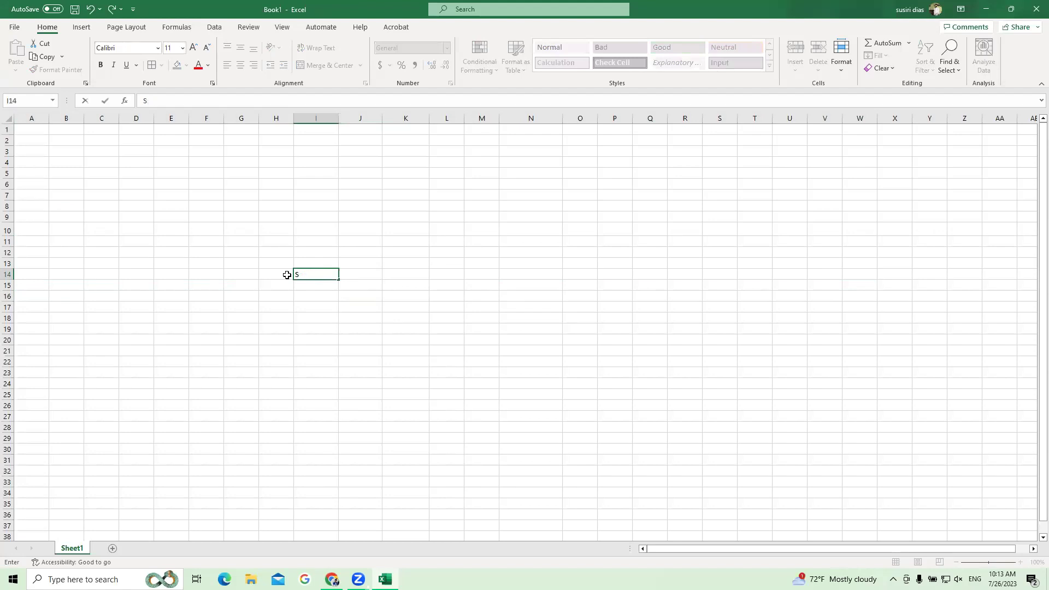
{"action": "type", "text": "Nas"}
{"action": "key", "text": "BackSpace"}
{"action": "key", "text": "BackSpace"}
{"action": "type", "text": "ame"}
{"action": "left_click", "coordinate": [363, 275]}
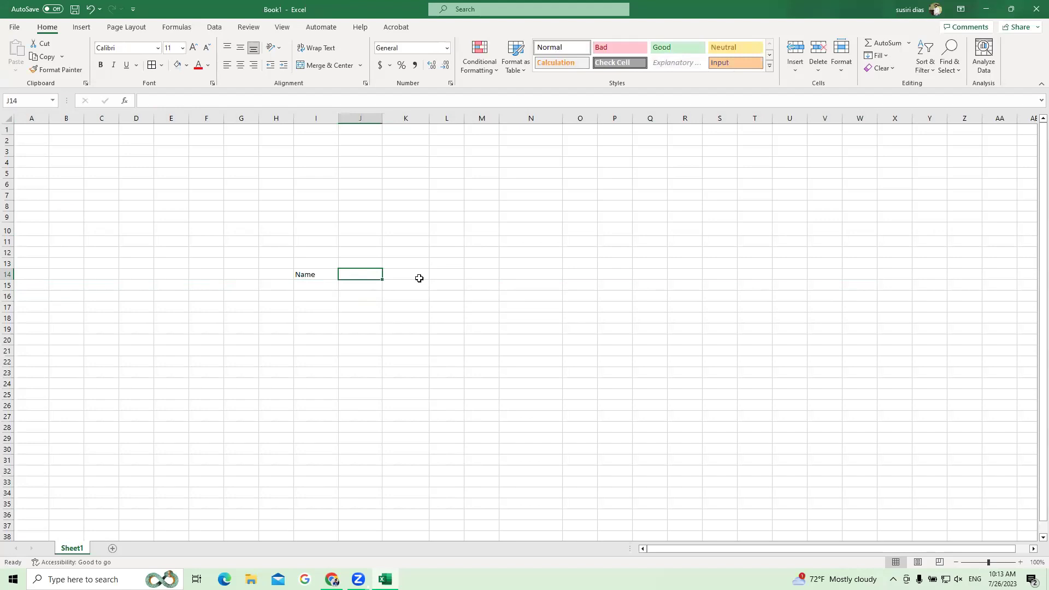
{"action": "type", "text": "Home"}
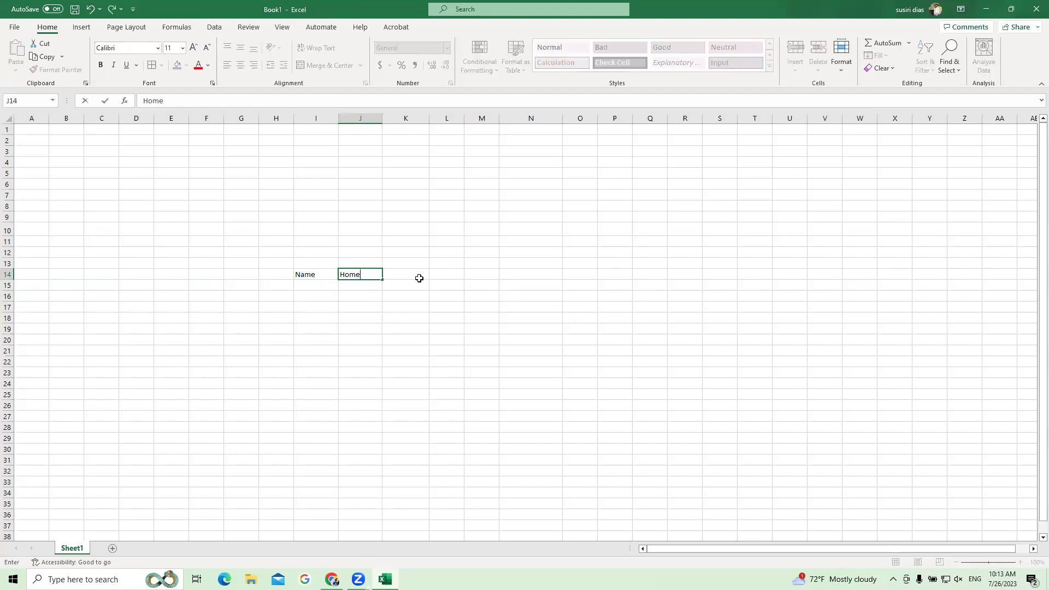
{"action": "type", "text": "town"}
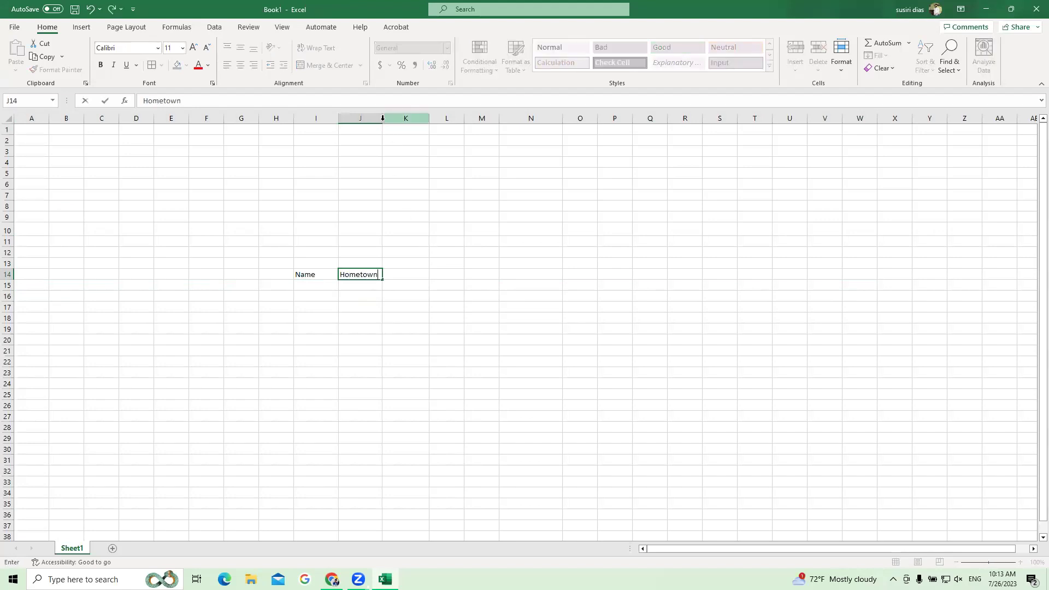
{"action": "left_click", "coordinate": [391, 119]}
{"action": "left_click", "coordinate": [405, 276]}
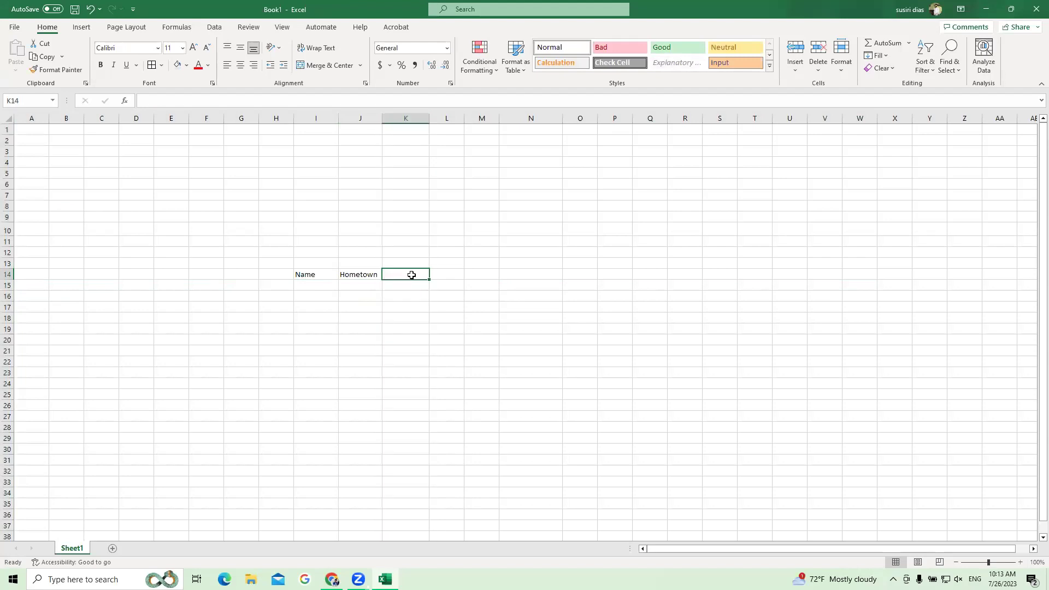
{"action": "type", "text": "Sc"}
{"action": "type", "text": "g"}
{"action": "type", "text": "hool"}
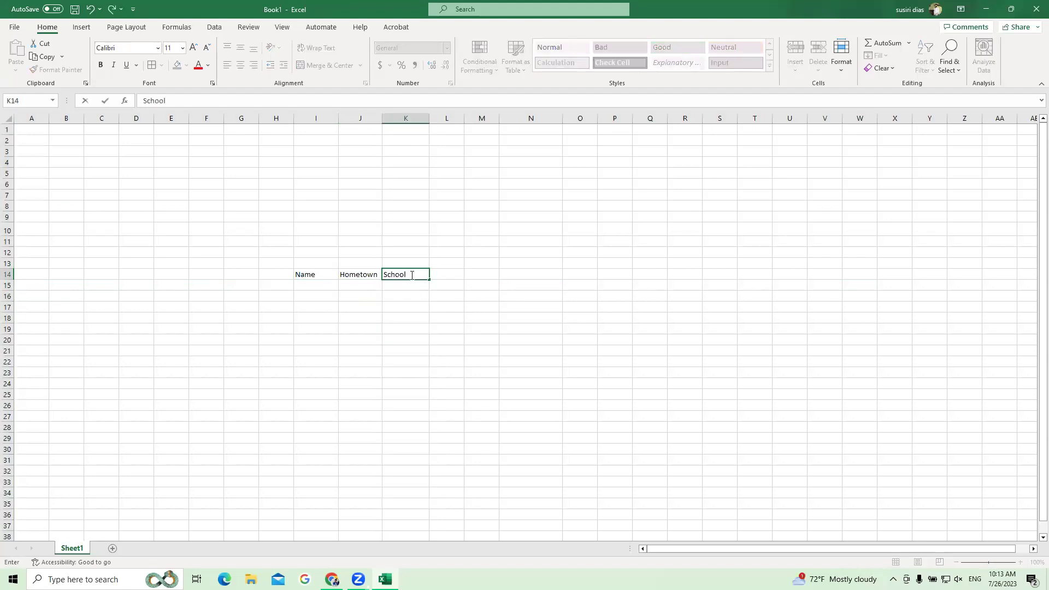
{"action": "left_click", "coordinate": [430, 304]}
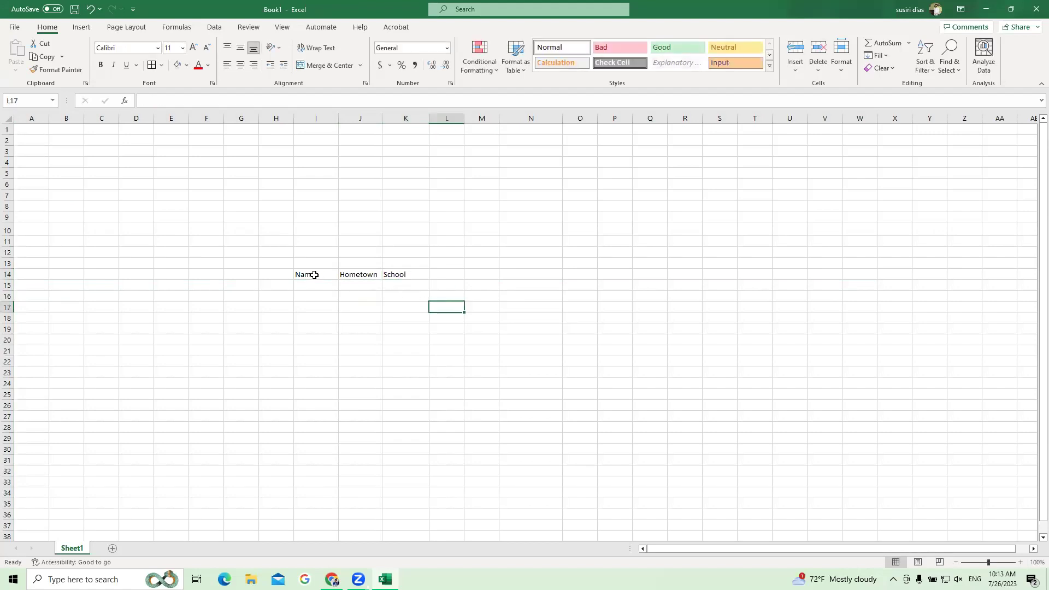
Select I14:K14 and copy the three headings.
{"action": "left_click_drag", "start_coordinate": [313, 275], "coordinate": [394, 274]}
{"action": "left_click", "coordinate": [390, 297]}
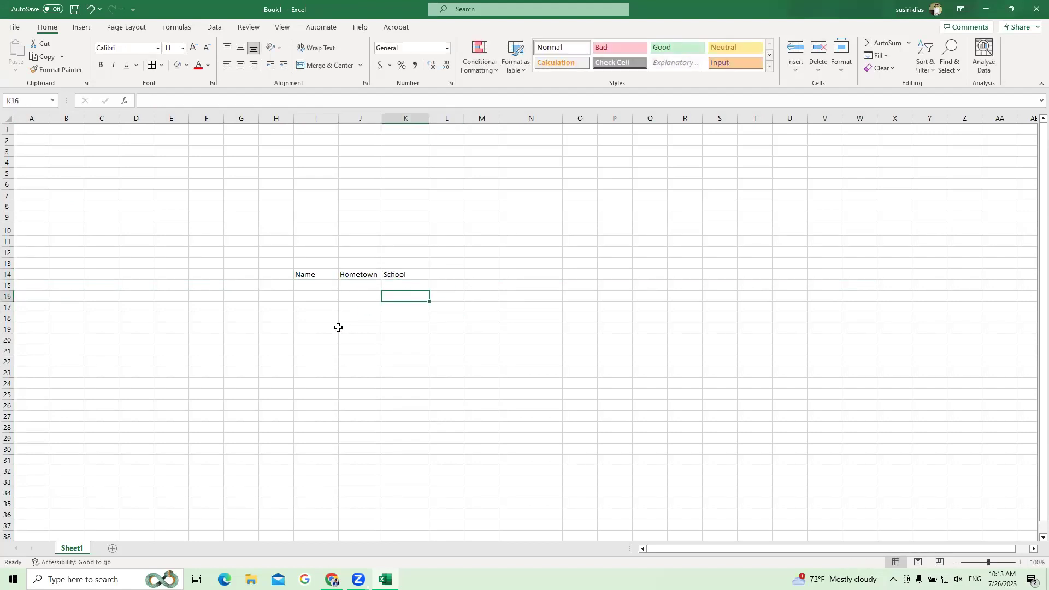
{"action": "left_click_drag", "start_coordinate": [328, 274], "coordinate": [392, 272]}
{"action": "key", "text": "ctrl+c"}
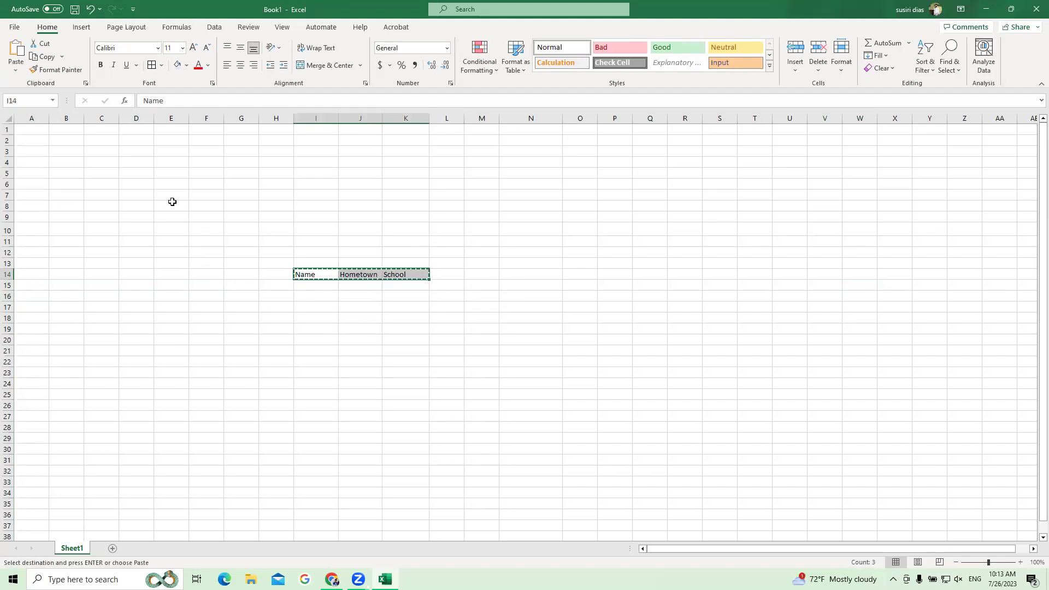
Paste the headings into A1:C1 and widen column B to fit Hometown.
{"action": "left_click", "coordinate": [33, 130]}
{"action": "key", "text": "ctrl+v"}
{"action": "left_click", "coordinate": [224, 194]}
{"action": "left_click_drag", "start_coordinate": [83, 119], "coordinate": [155, 120]}
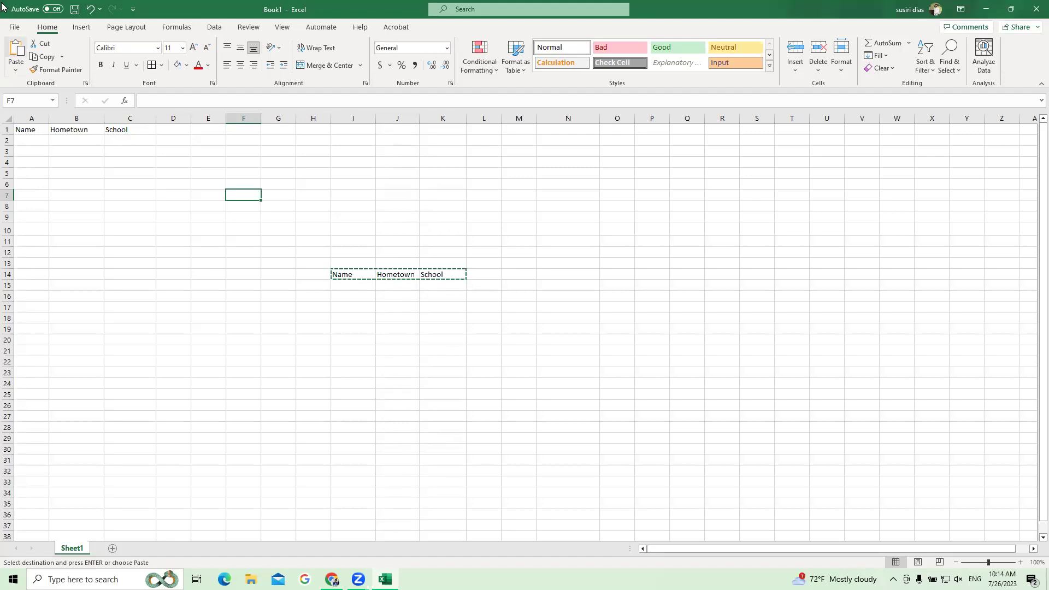
{"action": "left_click", "coordinate": [16, 27]}
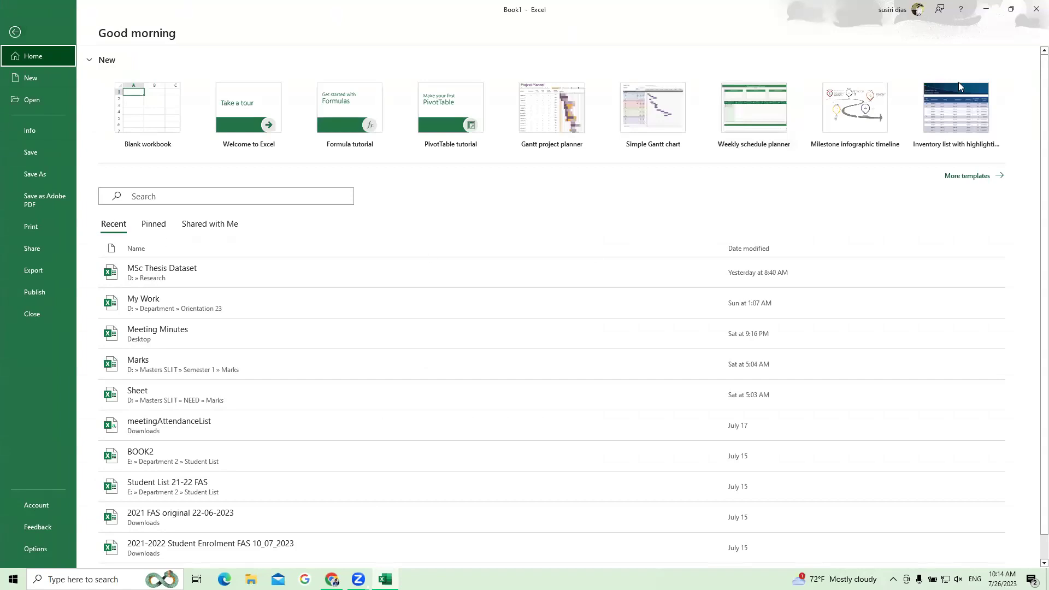
Look at the New workbook options, then go back to the Book1 worksheet.
{"action": "left_click", "coordinate": [24, 76]}
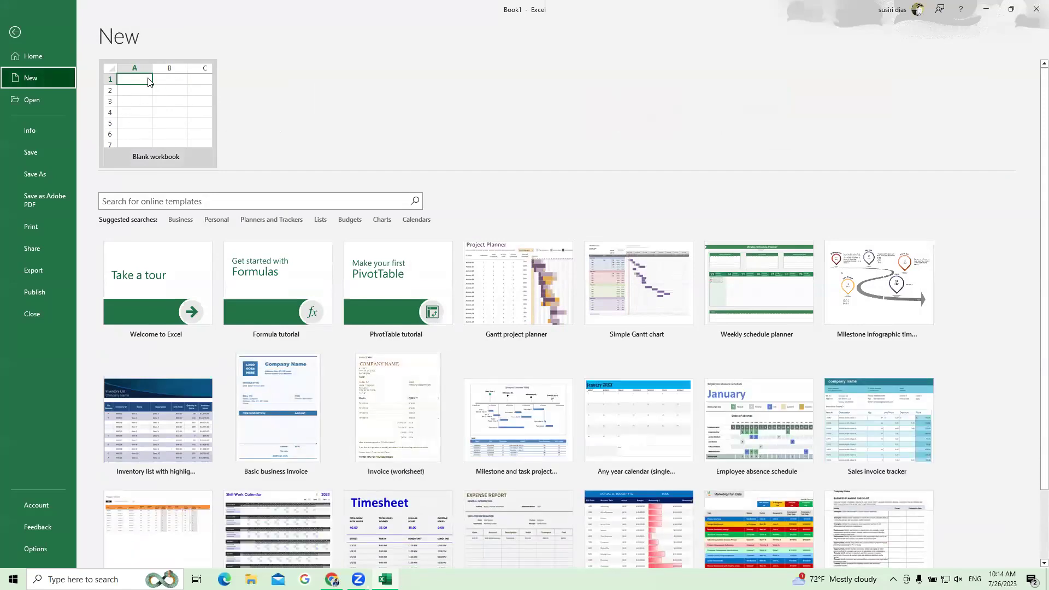
{"action": "left_click", "coordinate": [15, 32]}
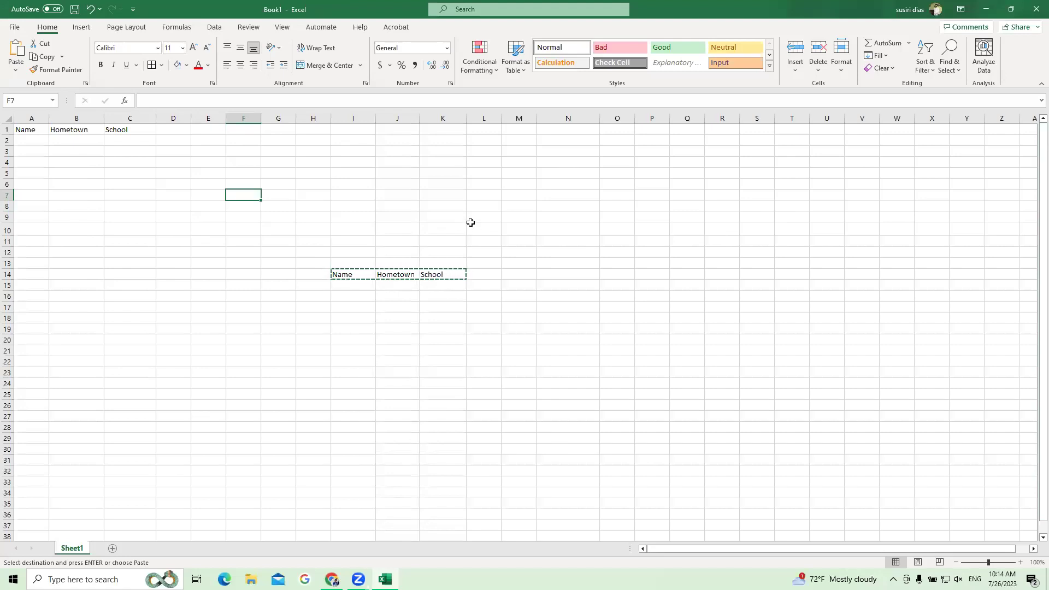
{"action": "left_click", "coordinate": [340, 220]}
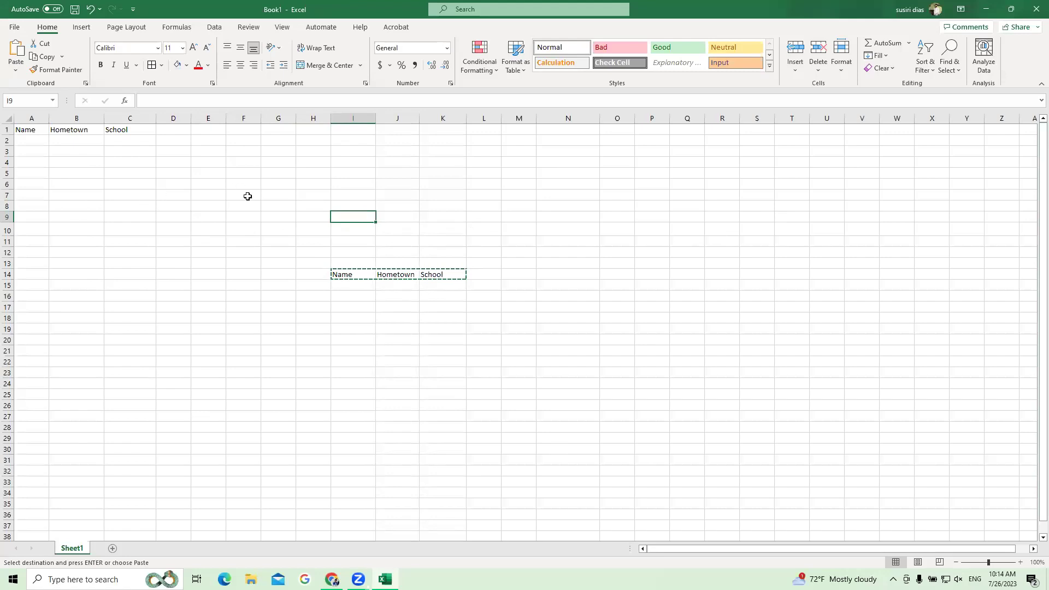
{"action": "left_click", "coordinate": [161, 227]}
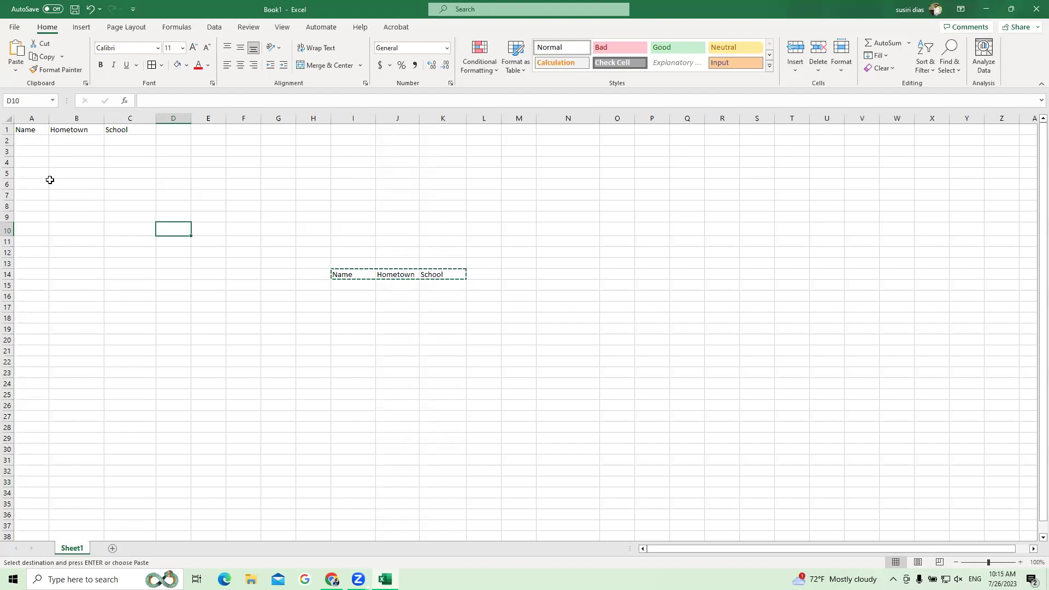
{"action": "left_click", "coordinate": [39, 140]}
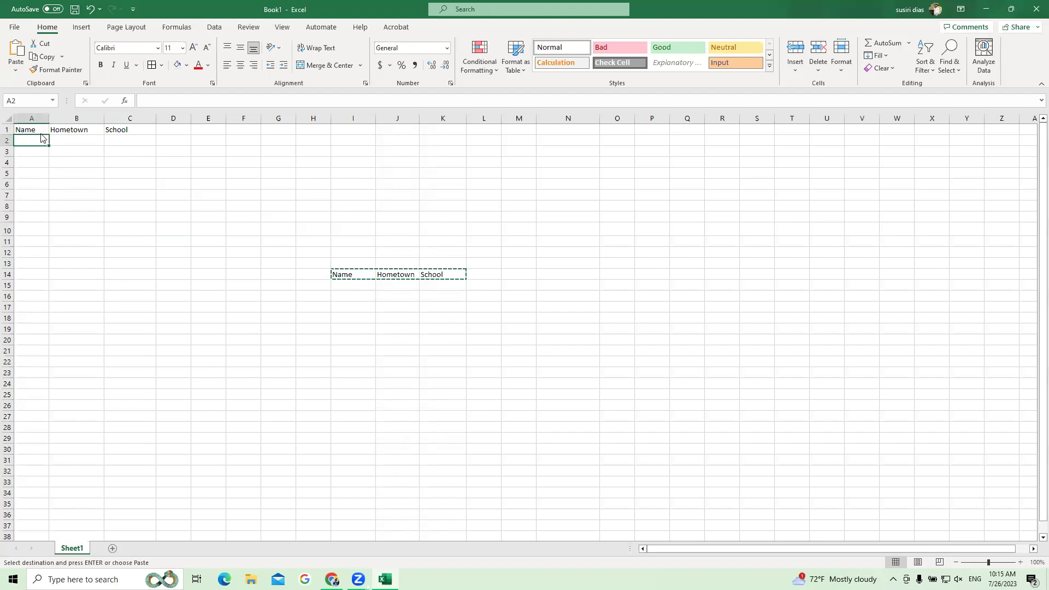
{"action": "left_click", "coordinate": [40, 129]}
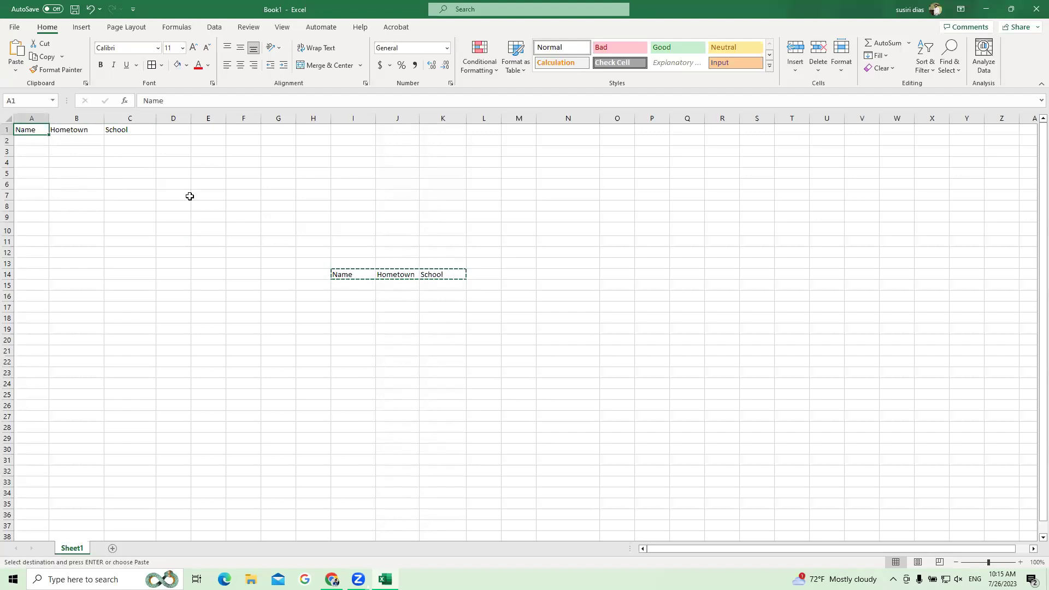
{"action": "left_click", "coordinate": [48, 162]}
{"action": "left_click_drag", "start_coordinate": [275, 205], "coordinate": [546, 344]}
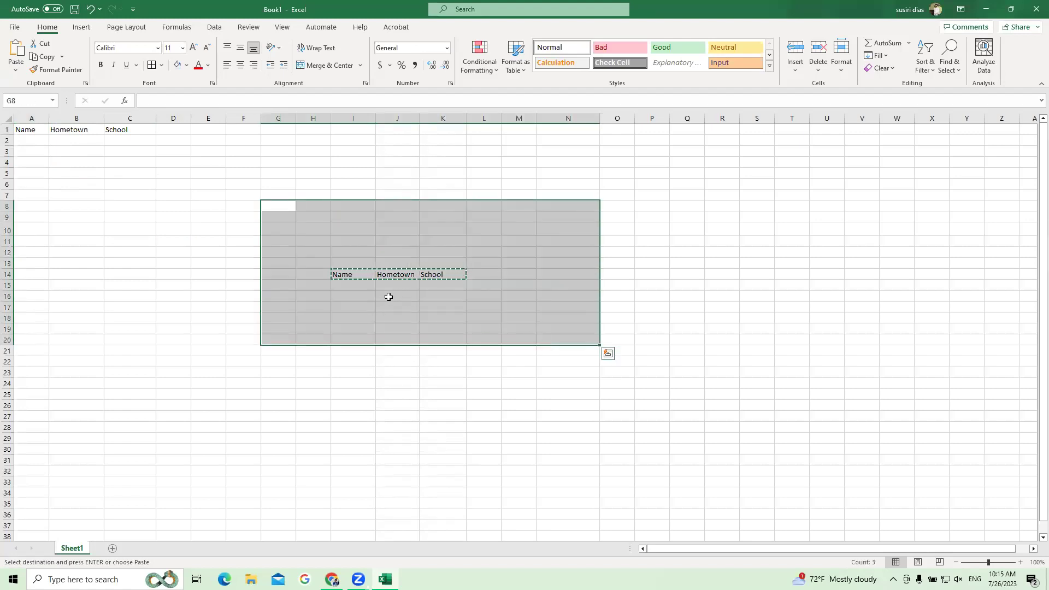
{"action": "left_click", "coordinate": [382, 295]}
{"action": "left_click_drag", "start_coordinate": [146, 194], "coordinate": [283, 299]}
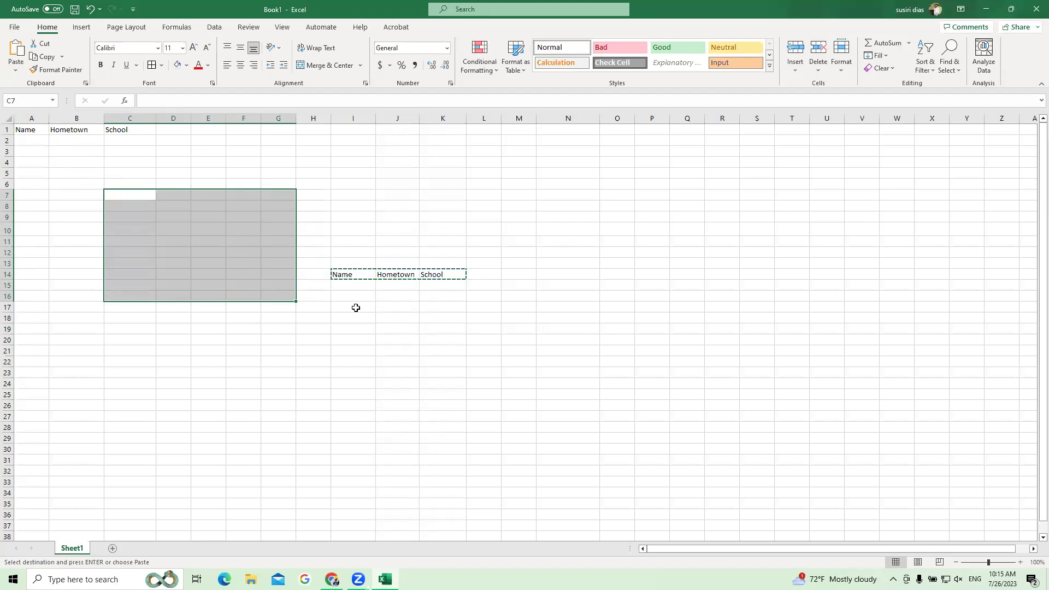
{"action": "left_click_drag", "start_coordinate": [276, 350], "coordinate": [518, 437]}
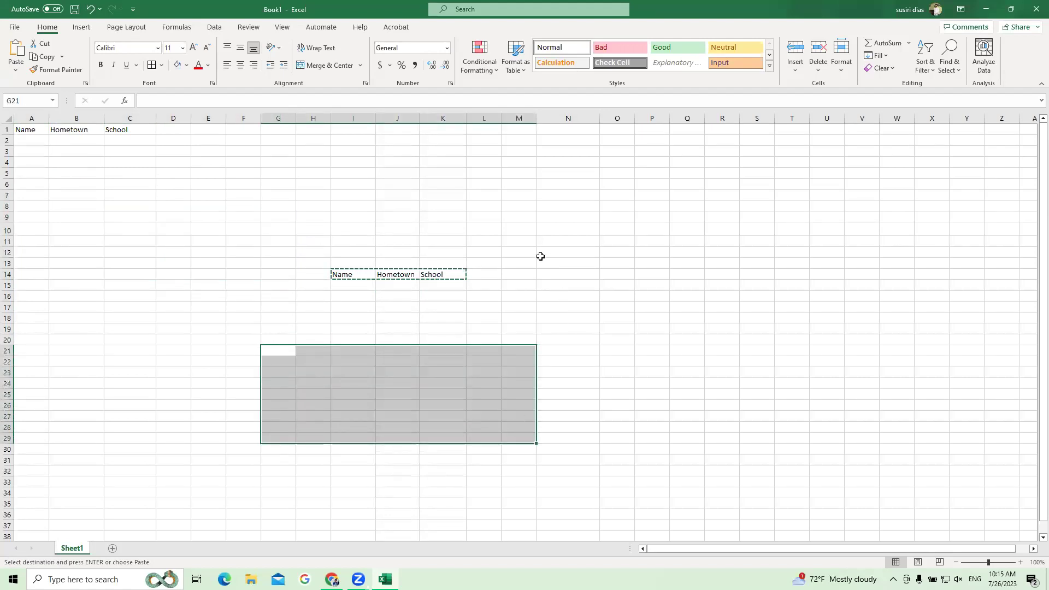
{"action": "left_click", "coordinate": [350, 285]}
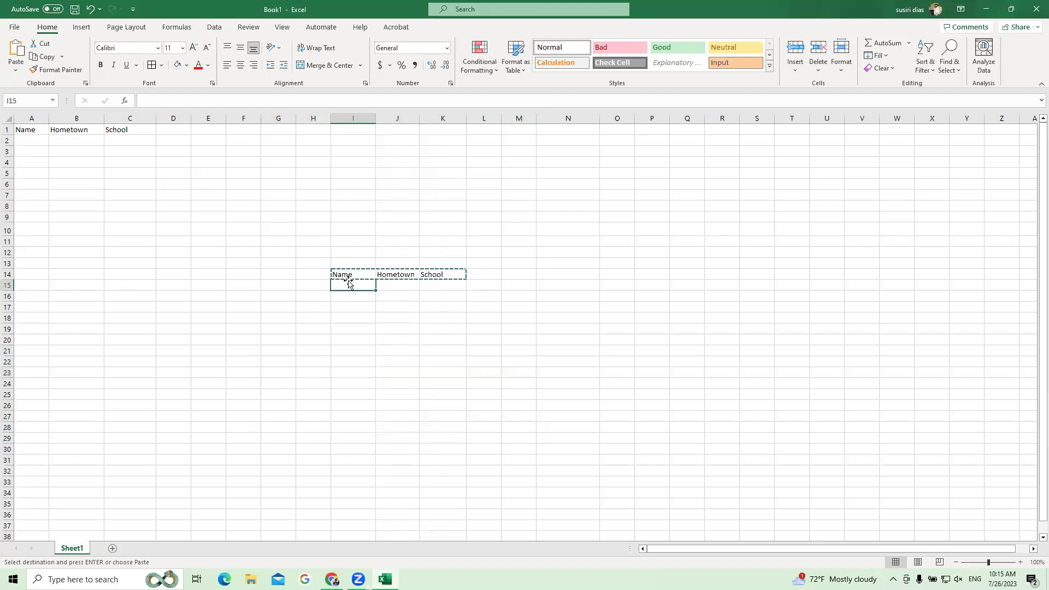
Restore the student table with undo/redo and give I12:K17 All Borders.
{"action": "key", "text": "ctrl+z"}
{"action": "key", "text": "ctrl+z"}
{"action": "key", "text": "ctrl+z"}
{"action": "key", "text": "ctrl+z"}
{"action": "key", "text": "ctrl+z"}
{"action": "key", "text": "ctrl+z"}
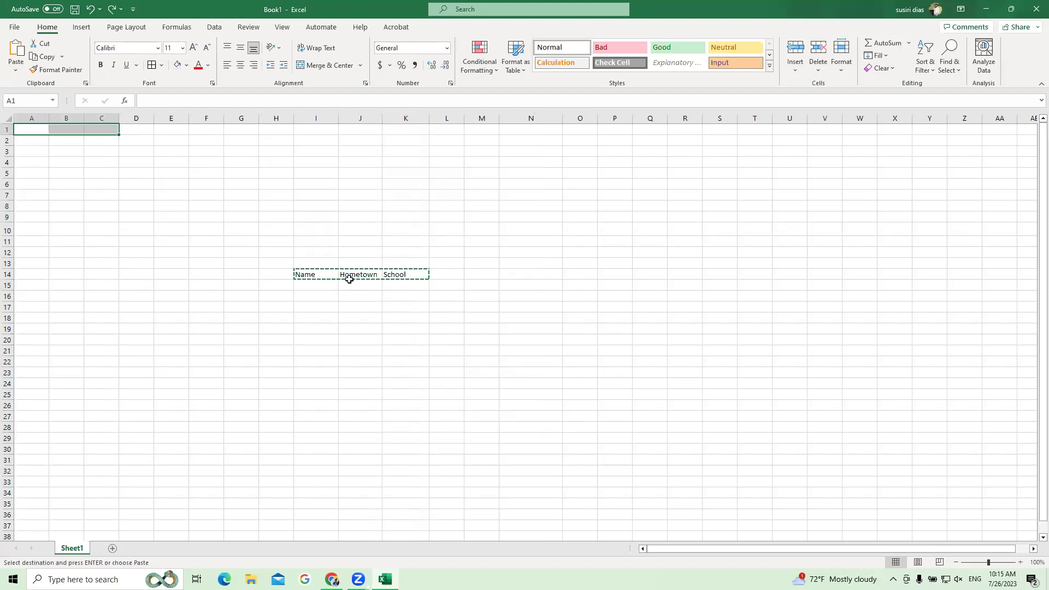
{"action": "key", "text": "ctrl+y"}
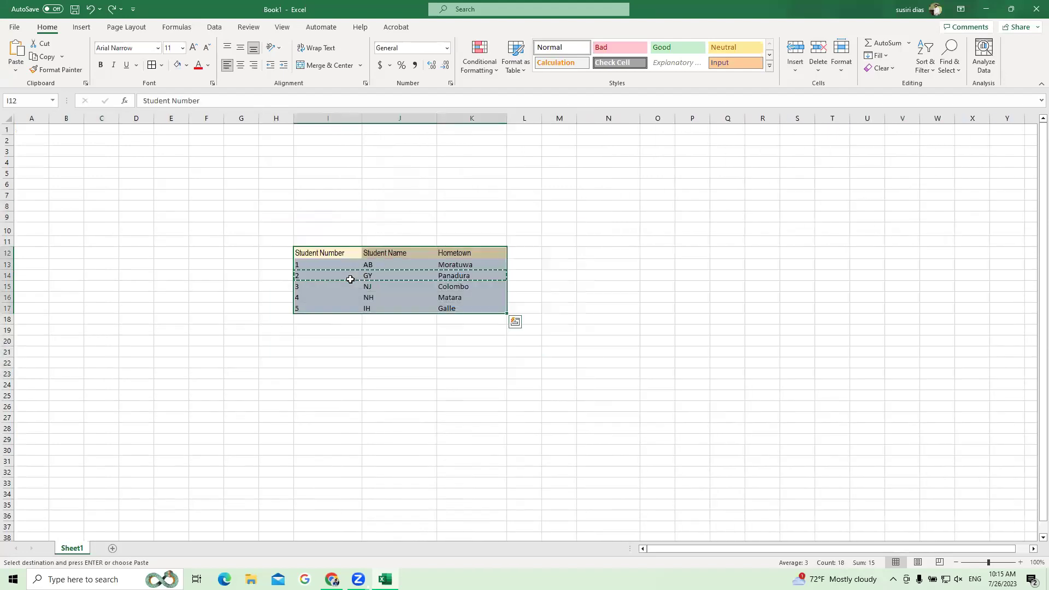
{"action": "key", "text": "ctrl+y"}
{"action": "left_click_drag", "start_coordinate": [330, 252], "coordinate": [464, 309]}
{"action": "left_click", "coordinate": [151, 65]}
Select the table and empty areas around it, browsing the Insert and Page Layout ribbons.
{"action": "left_click", "coordinate": [652, 328]}
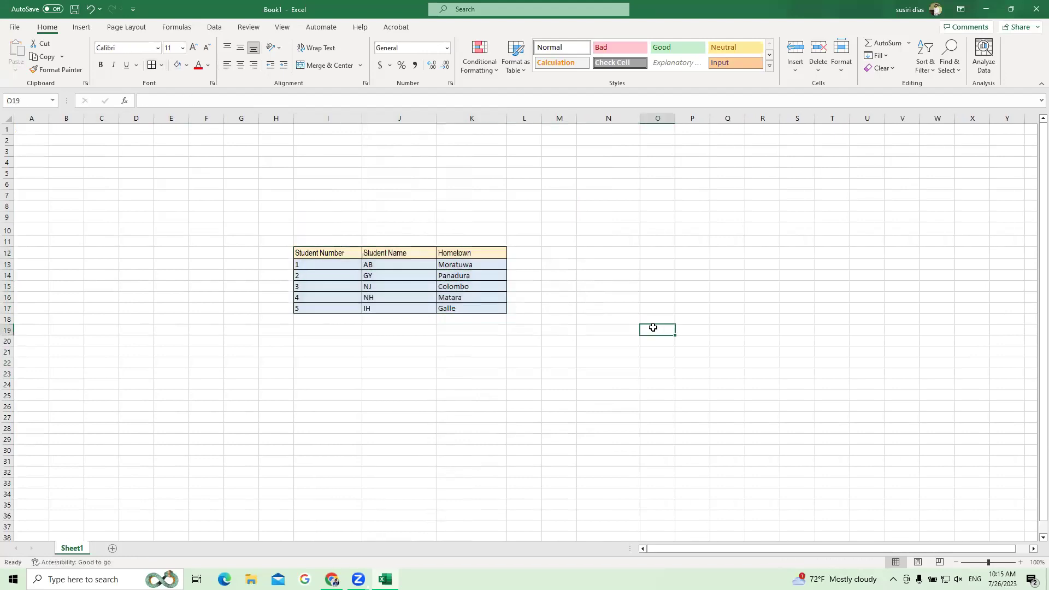
{"action": "left_click", "coordinate": [419, 363]}
{"action": "left_click_drag", "start_coordinate": [332, 254], "coordinate": [527, 310]}
{"action": "left_click", "coordinate": [517, 339]}
{"action": "left_click_drag", "start_coordinate": [339, 251], "coordinate": [481, 309]}
{"action": "left_click", "coordinate": [480, 358]}
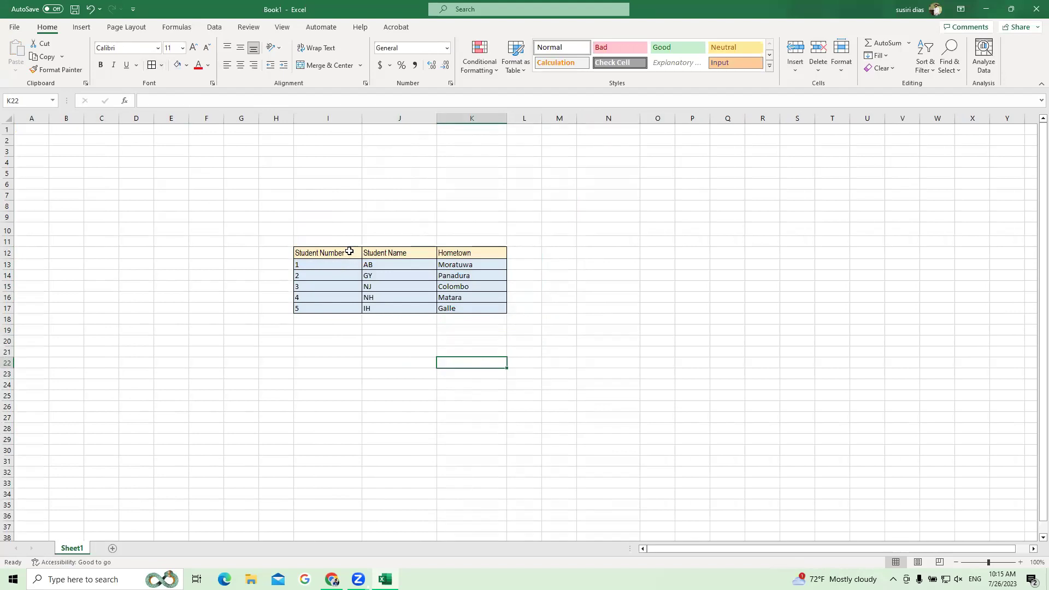
{"action": "left_click", "coordinate": [76, 29]}
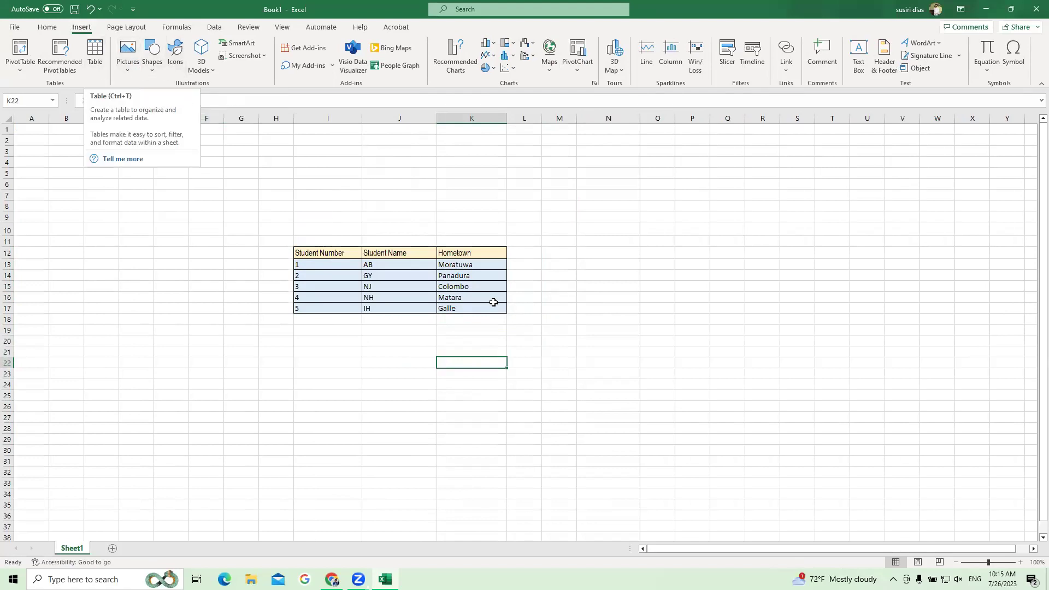
{"action": "left_click", "coordinate": [404, 330]}
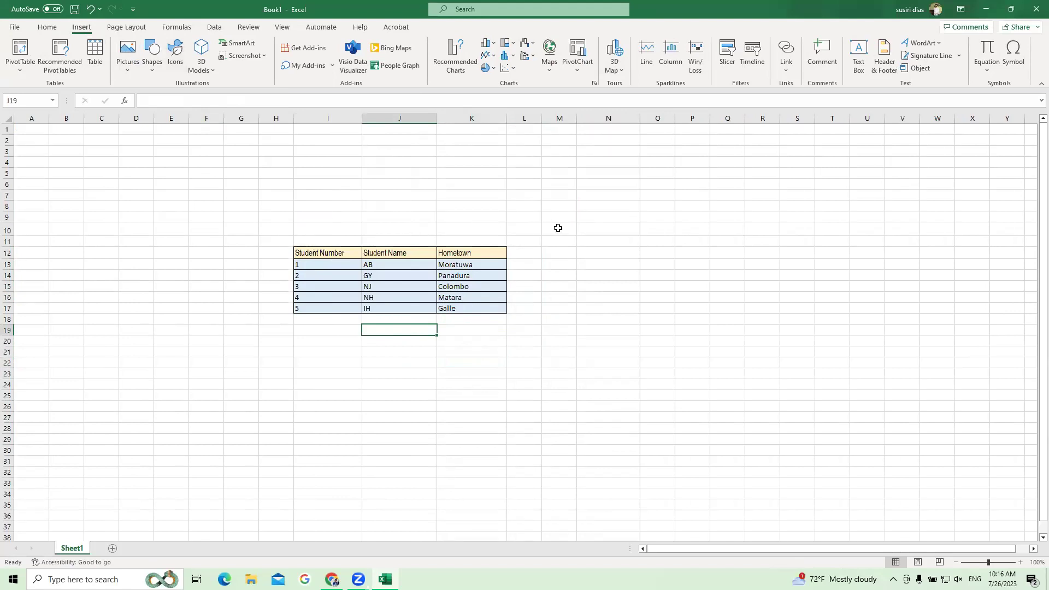
{"action": "left_click_drag", "start_coordinate": [557, 230], "coordinate": [767, 328]}
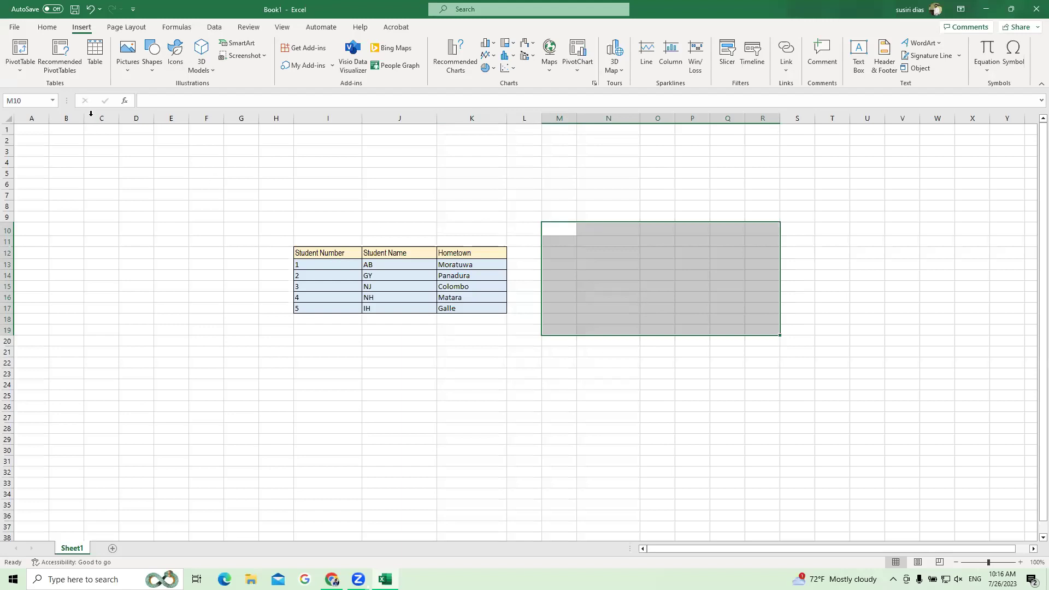
{"action": "left_click_drag", "start_coordinate": [295, 339], "coordinate": [528, 371]}
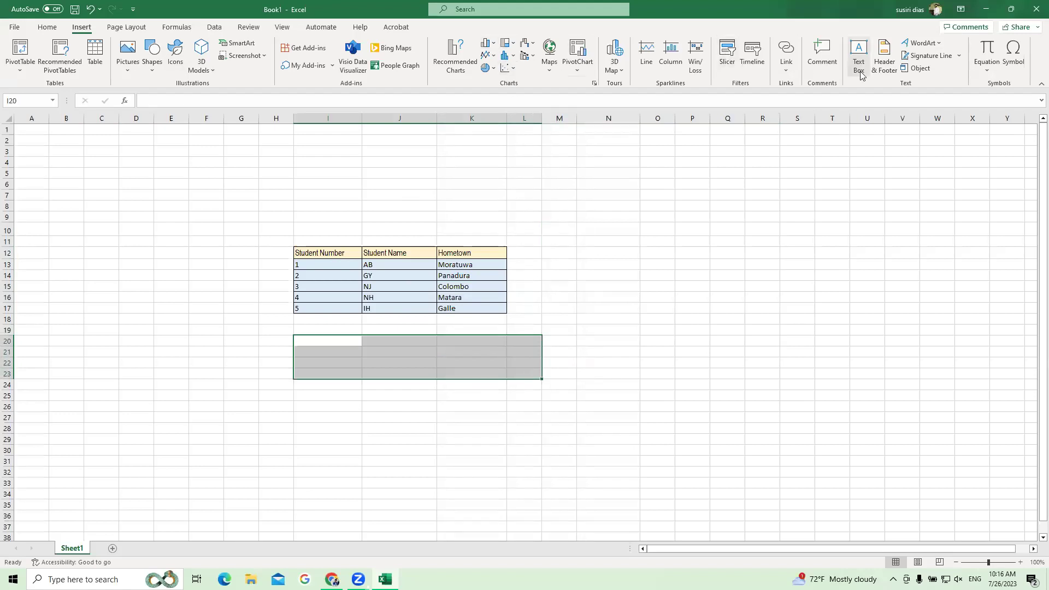
{"action": "left_click", "coordinate": [116, 28]}
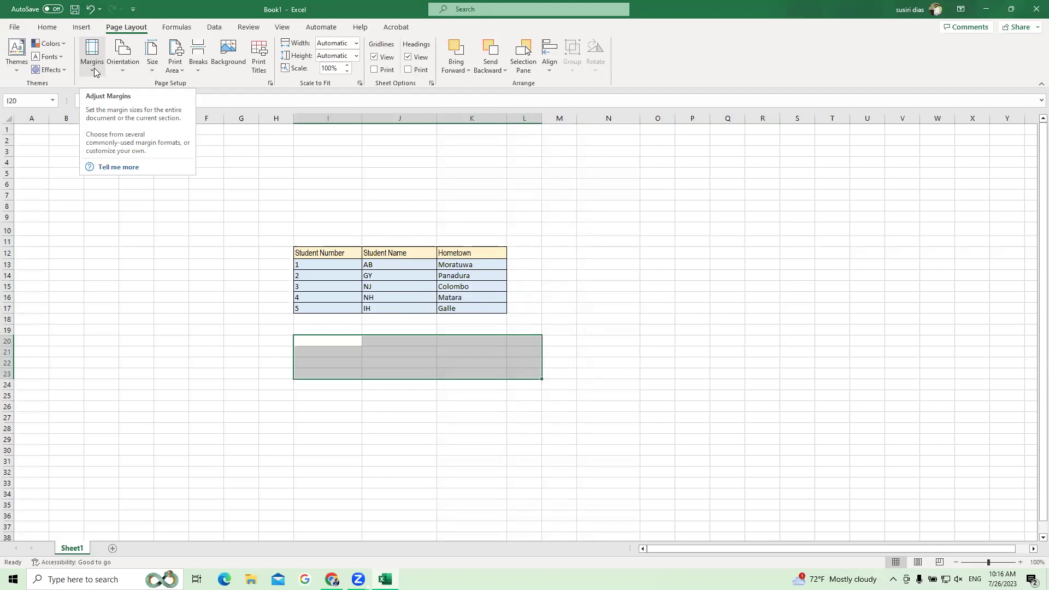
{"action": "left_click", "coordinate": [177, 29]}
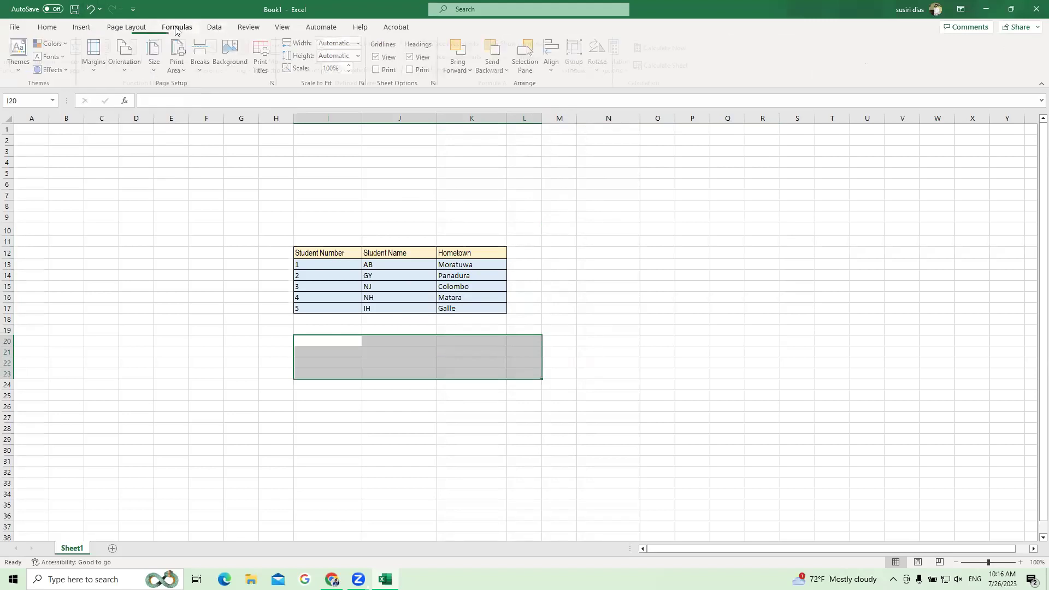
{"action": "left_click", "coordinate": [217, 27]}
{"action": "left_click", "coordinate": [249, 27]}
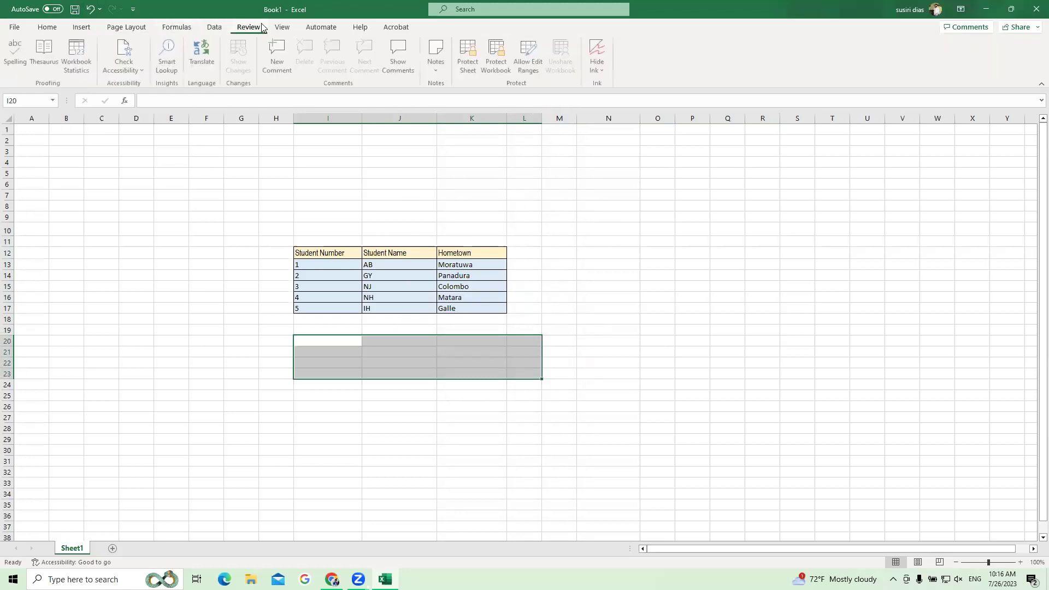
{"action": "left_click", "coordinate": [284, 27]}
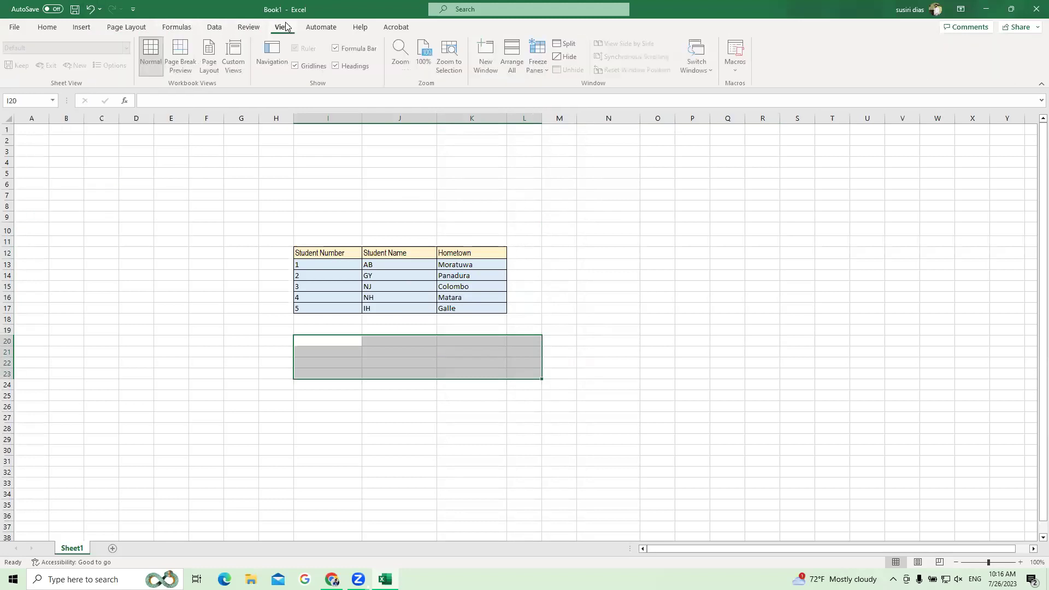
{"action": "left_click", "coordinate": [321, 28]}
{"action": "left_click", "coordinate": [126, 27]}
{"action": "left_click_drag", "start_coordinate": [276, 319], "coordinate": [332, 316]}
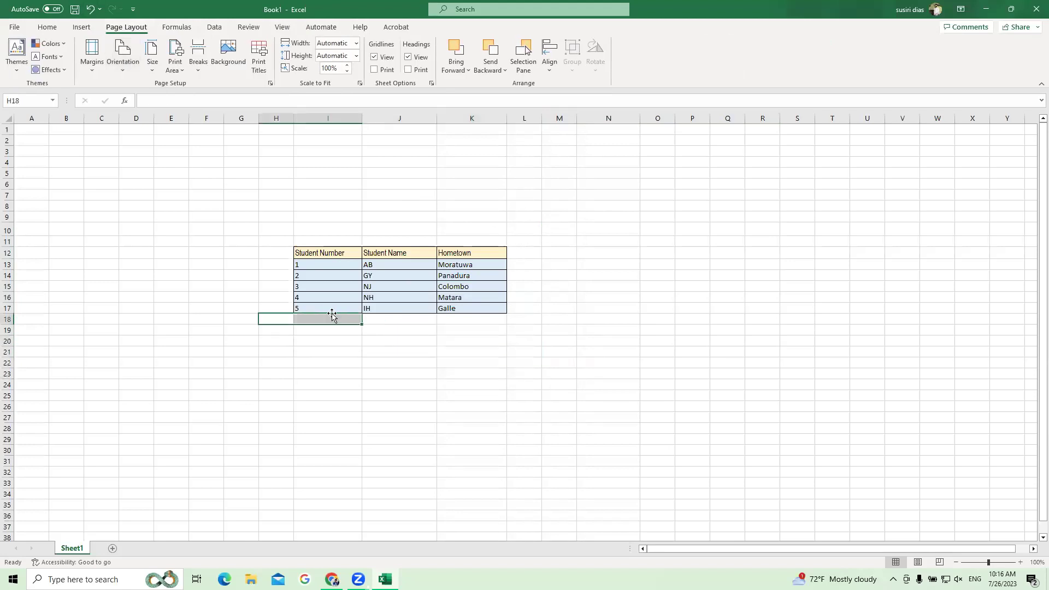
{"action": "left_click", "coordinate": [349, 264]}
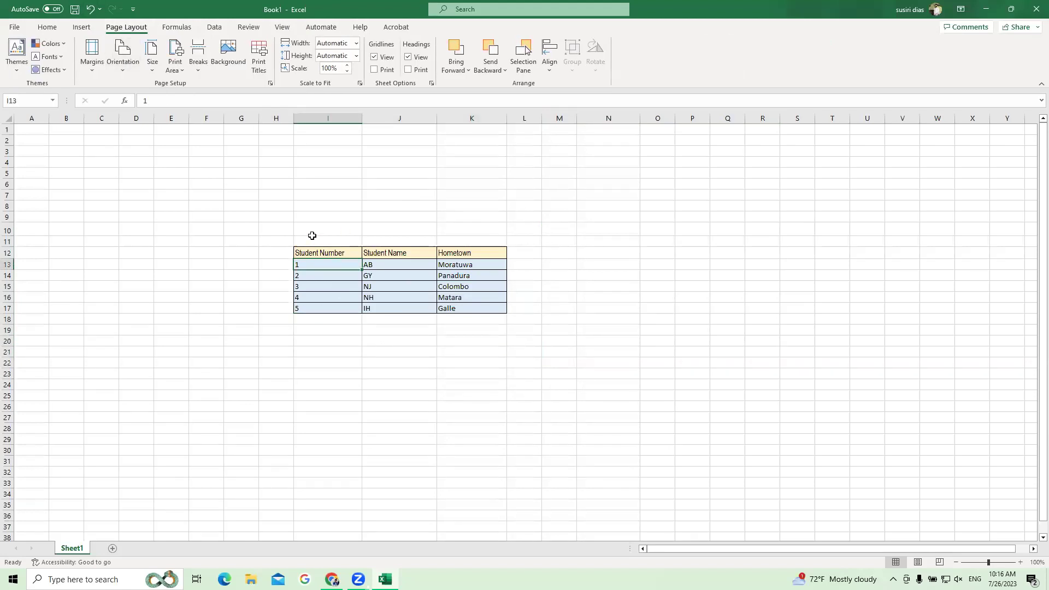
Delete the student table range I10:L22, shifting cells left.
{"action": "left_click_drag", "start_coordinate": [312, 236], "coordinate": [537, 362]}
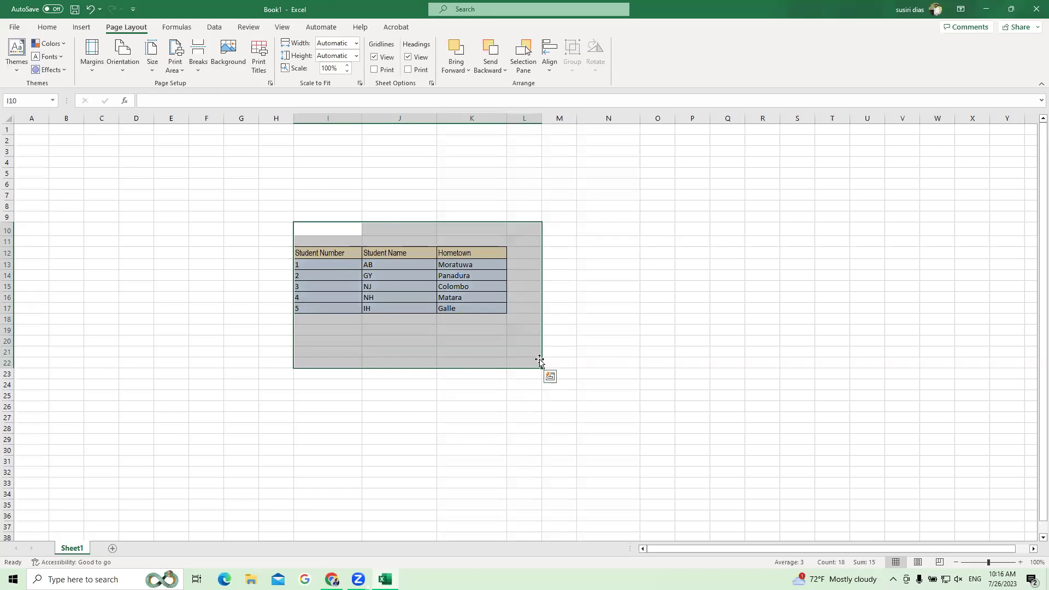
{"action": "right_click", "coordinate": [469, 239]}
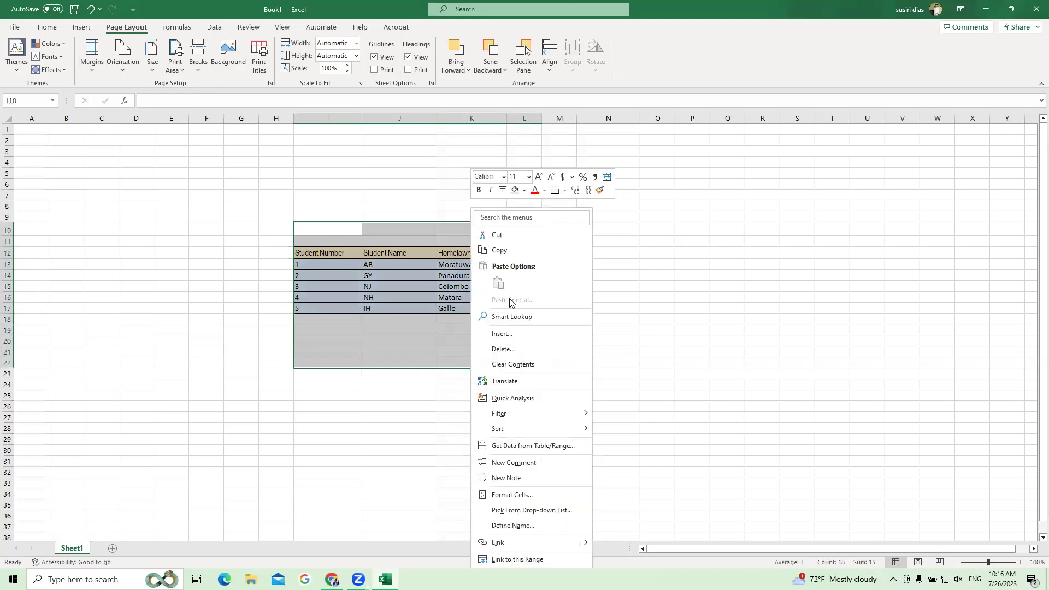
{"action": "left_click", "coordinate": [523, 348]}
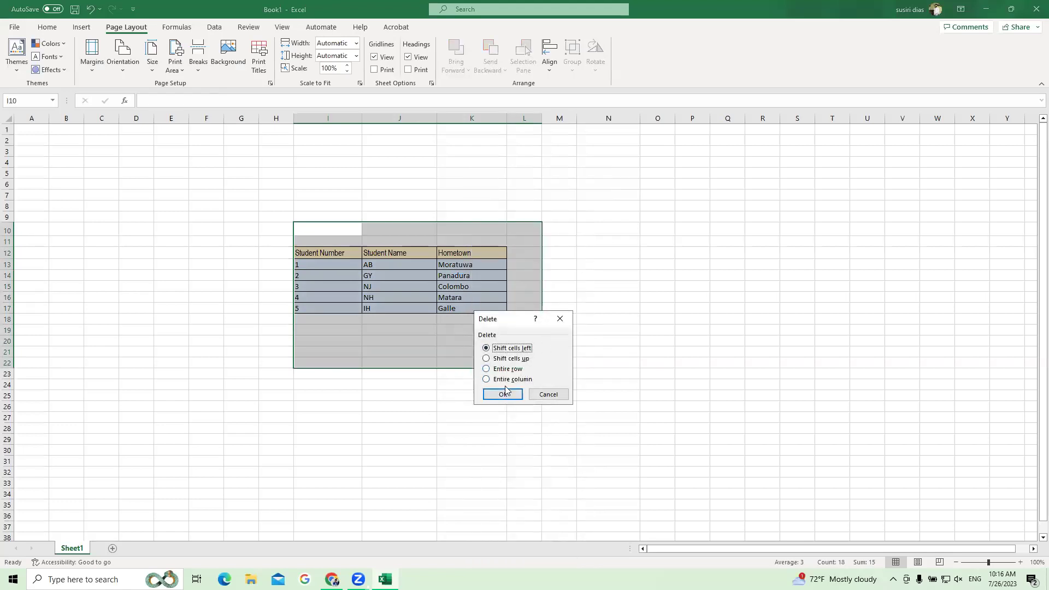
{"action": "left_click", "coordinate": [503, 394]}
Type the heading 'Unit Price' into cell I10.
{"action": "left_click", "coordinate": [277, 267]}
{"action": "left_click", "coordinate": [344, 243]}
{"action": "left_click", "coordinate": [341, 225]}
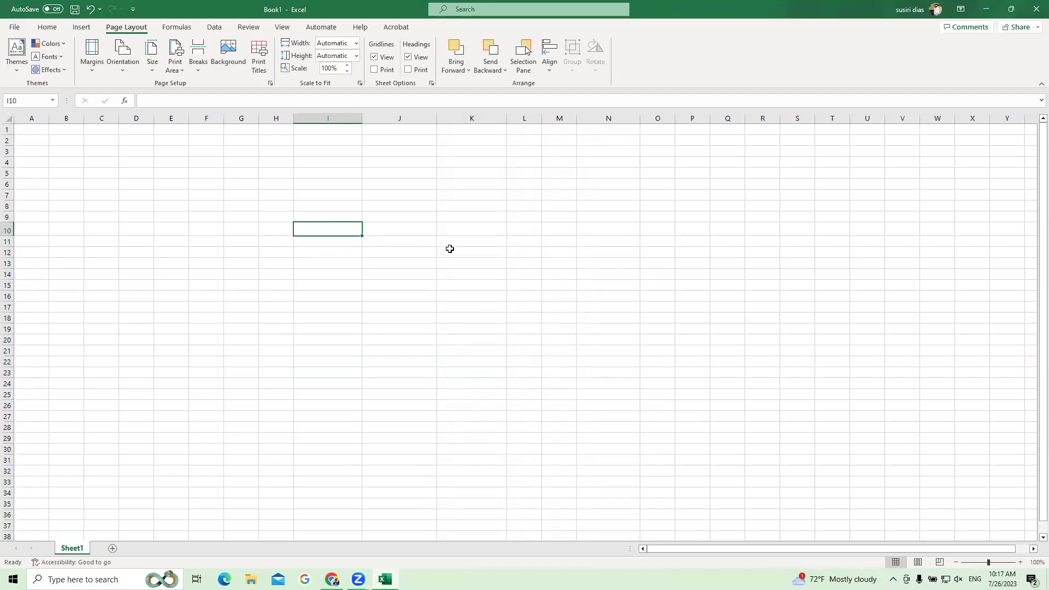
{"action": "type", "text": "Unit"}
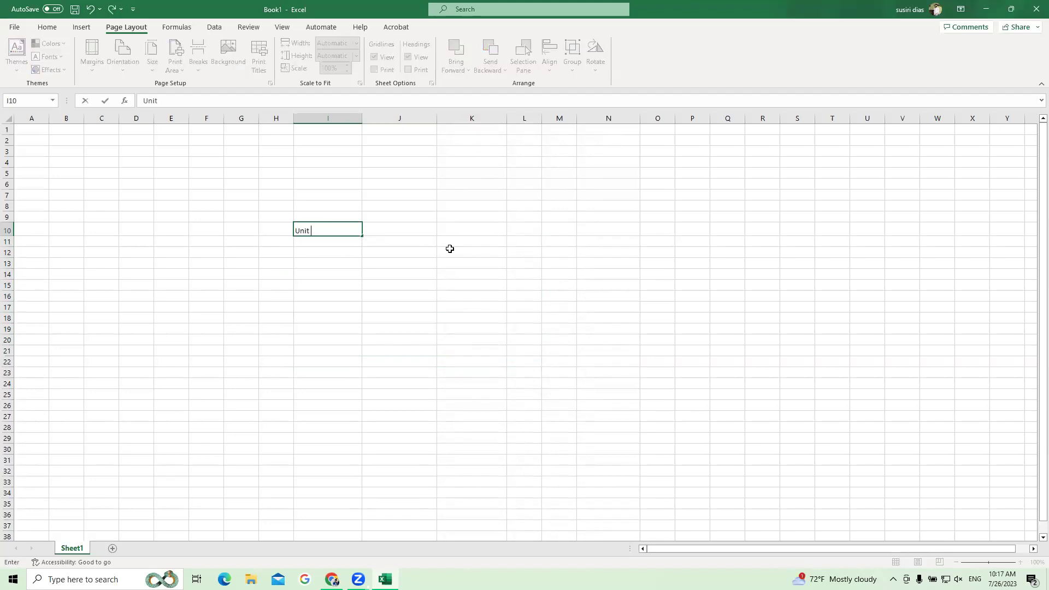
{"action": "type", "text": " Price"}
Enter the unit prices 10, 23, 44, 12, 34, 12, 11 and 22 in I11:I18.
{"action": "left_click", "coordinate": [331, 241]}
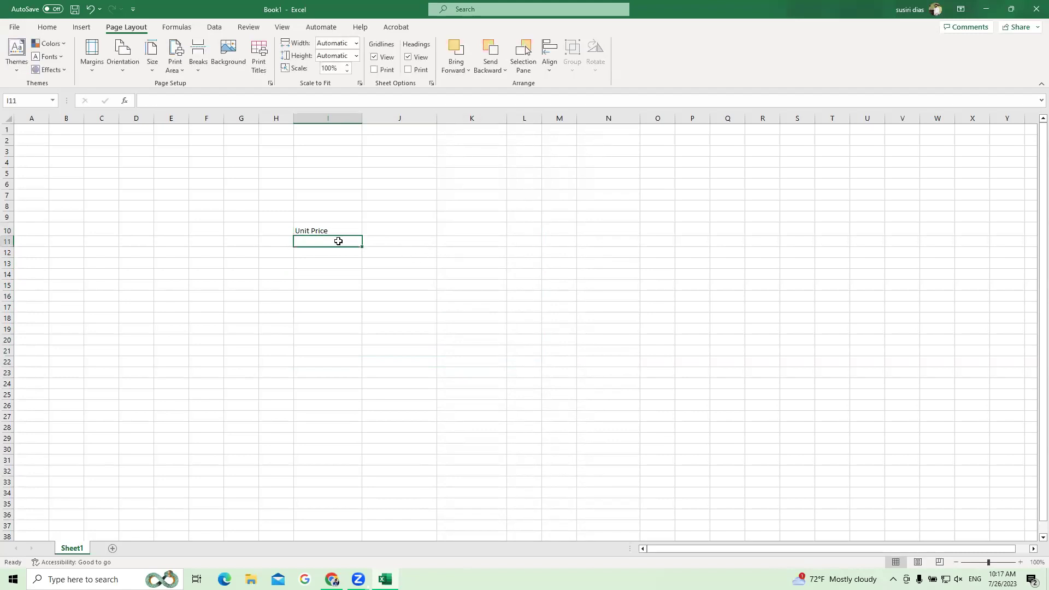
{"action": "type", "text": "10"}
{"action": "key", "text": "Return"}
{"action": "type", "text": "23"}
{"action": "key", "text": "Return"}
{"action": "type", "text": "44"}
{"action": "key", "text": "Return"}
{"action": "type", "text": "12"}
{"action": "key", "text": "Return"}
{"action": "type", "text": "34"}
{"action": "key", "text": "Return"}
{"action": "type", "text": "12"}
{"action": "key", "text": "Return"}
{"action": "key", "text": "Return"}
{"action": "type", "text": "22"}
{"action": "key", "text": "Up"}
{"action": "type", "text": "11"}
{"action": "key", "text": "Return"}
Left-align the Unit Price column I10:I18.
{"action": "left_click_drag", "start_coordinate": [322, 231], "coordinate": [322, 316]}
{"action": "left_click", "coordinate": [47, 27]}
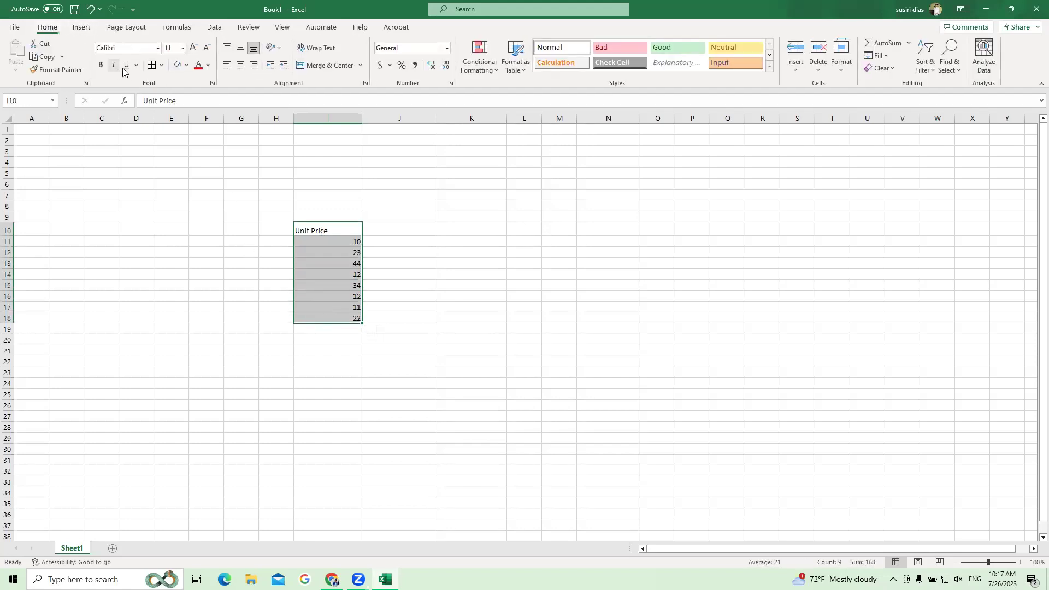
{"action": "left_click", "coordinate": [227, 65]}
{"action": "left_click", "coordinate": [403, 230]}
Enter the heading No of Units and quantities 3, 4, 5, 2, 3, 6, 3, 3 in column J.
{"action": "type", "text": "No of "}
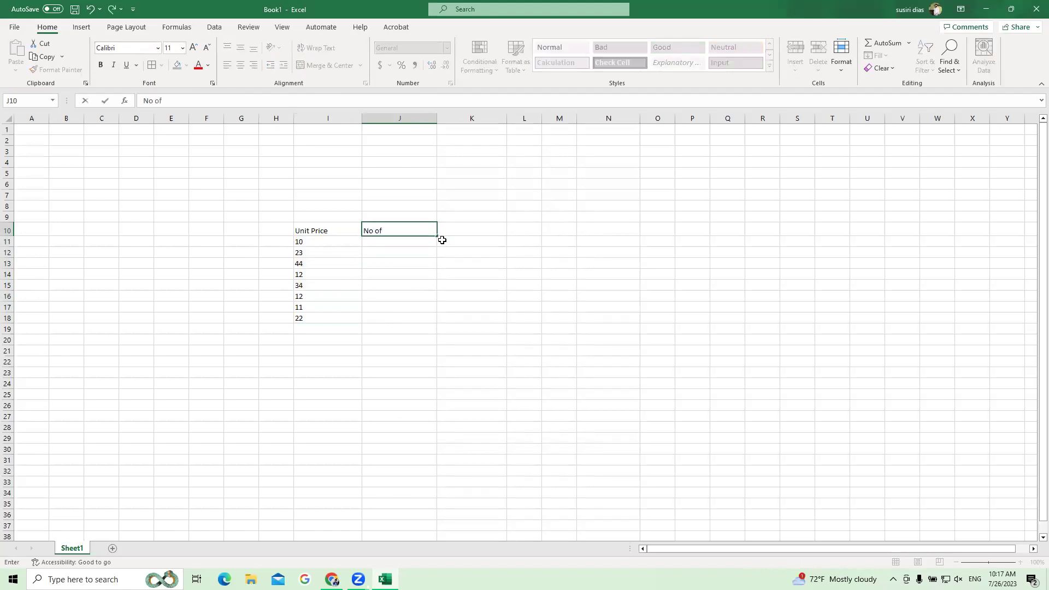
{"action": "type", "text": "Units"}
{"action": "key", "text": "Return"}
{"action": "type", "text": "3"}
{"action": "key", "text": "Return"}
{"action": "type", "text": "4"}
{"action": "key", "text": "Return"}
{"action": "type", "text": "5 2 3 6 3 3"}
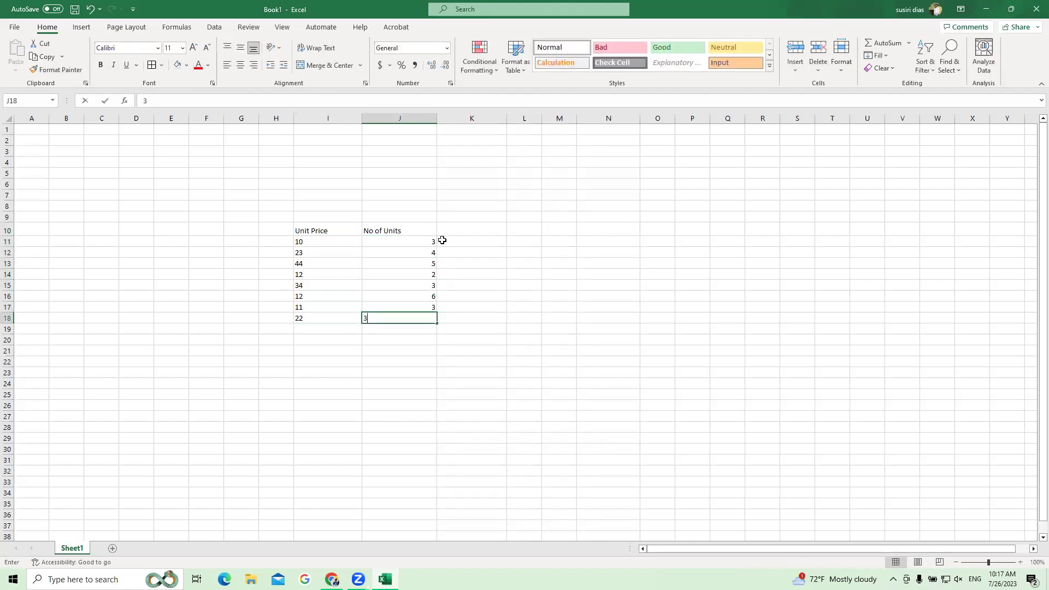
{"action": "key", "text": "ctrl+Return"}
Left-align the No of Units column J10:J18.
{"action": "left_click_drag", "start_coordinate": [402, 230], "coordinate": [414, 316]}
{"action": "left_click", "coordinate": [227, 65]}
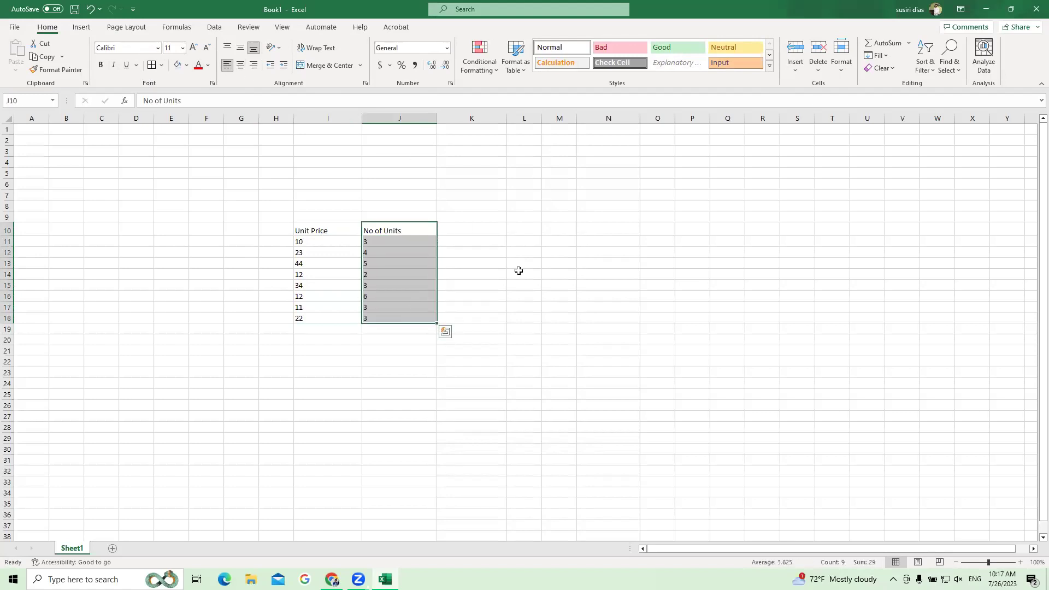
{"action": "left_click", "coordinate": [484, 228]}
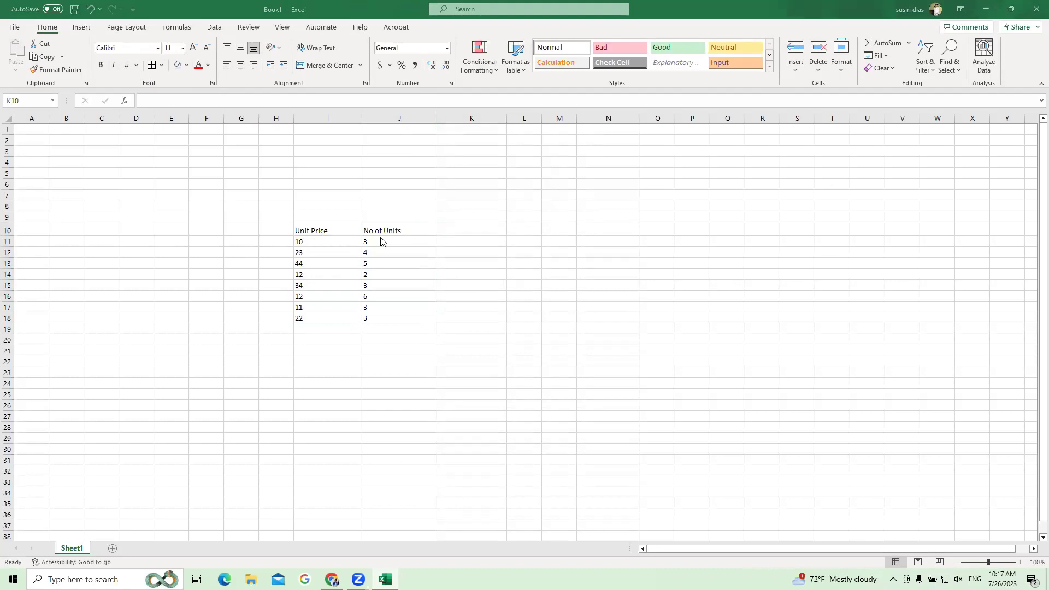
{"action": "left_click", "coordinate": [479, 233]}
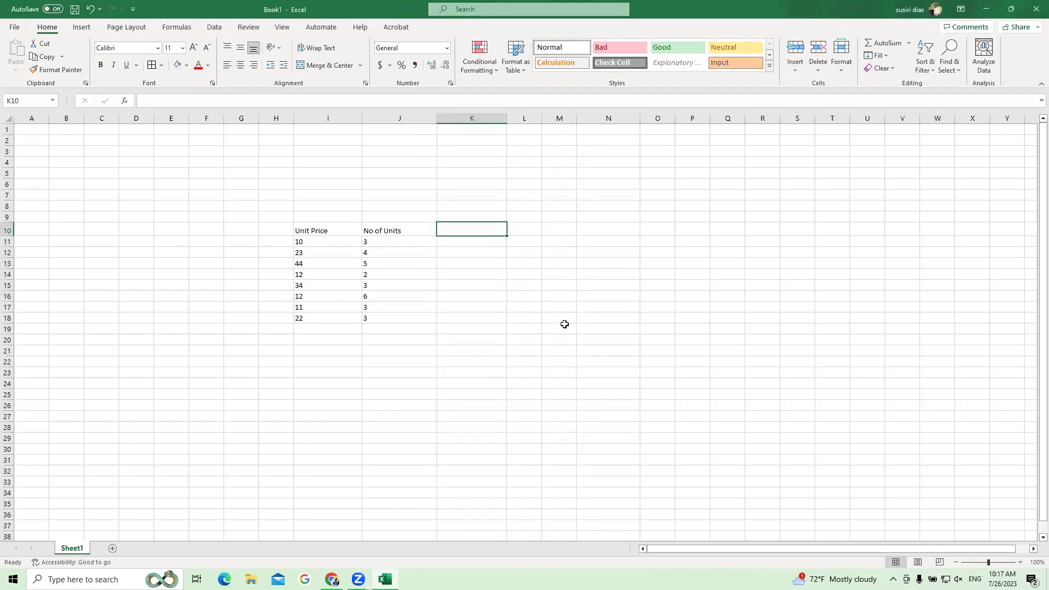
{"action": "type", "text": "To"}
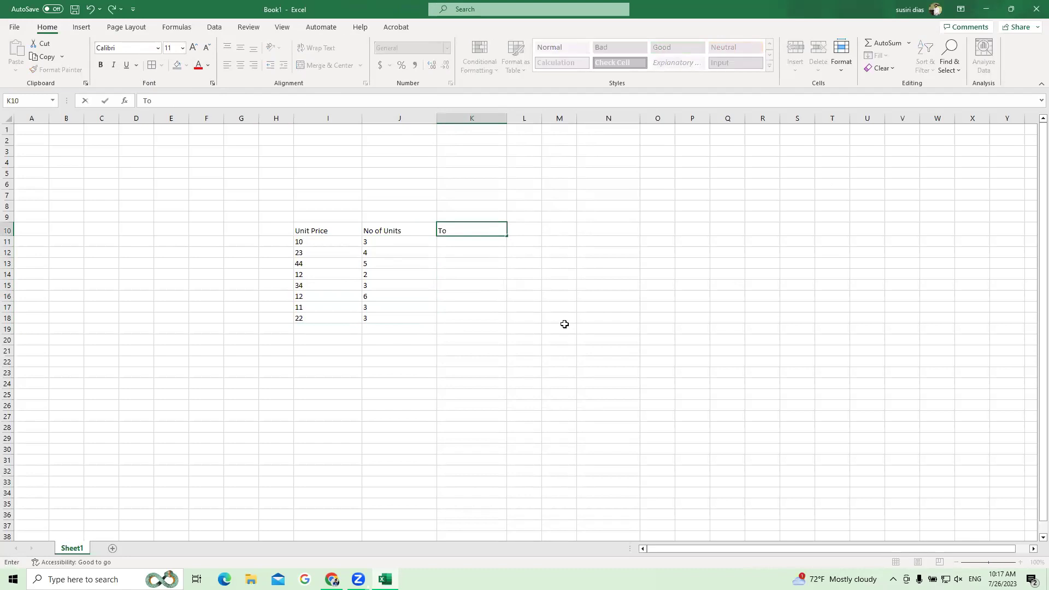
{"action": "type", "text": "tal"}
{"action": "left_click", "coordinate": [517, 349]}
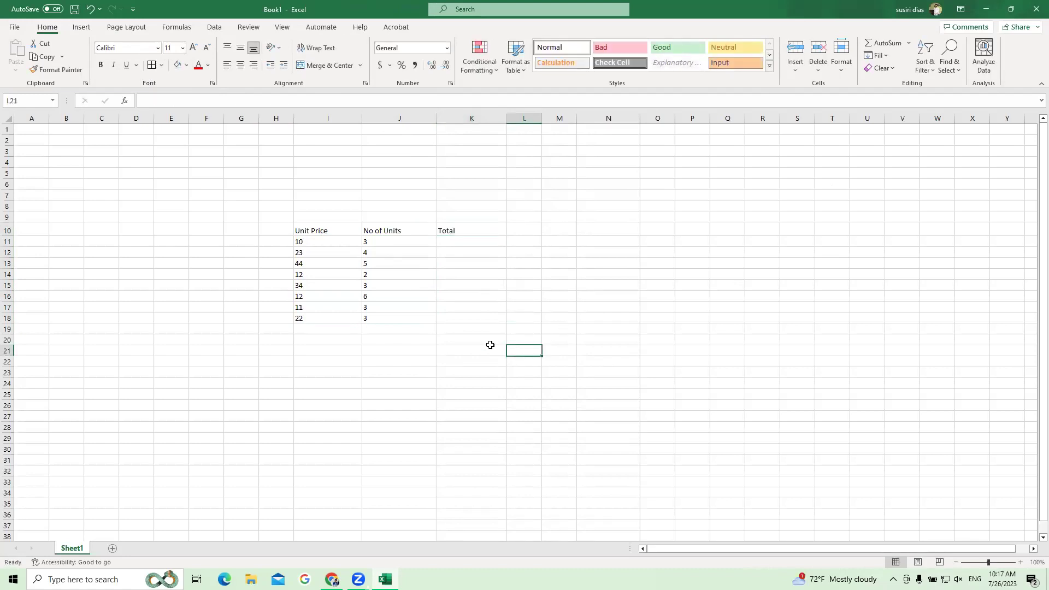
{"action": "left_click", "coordinate": [458, 229]}
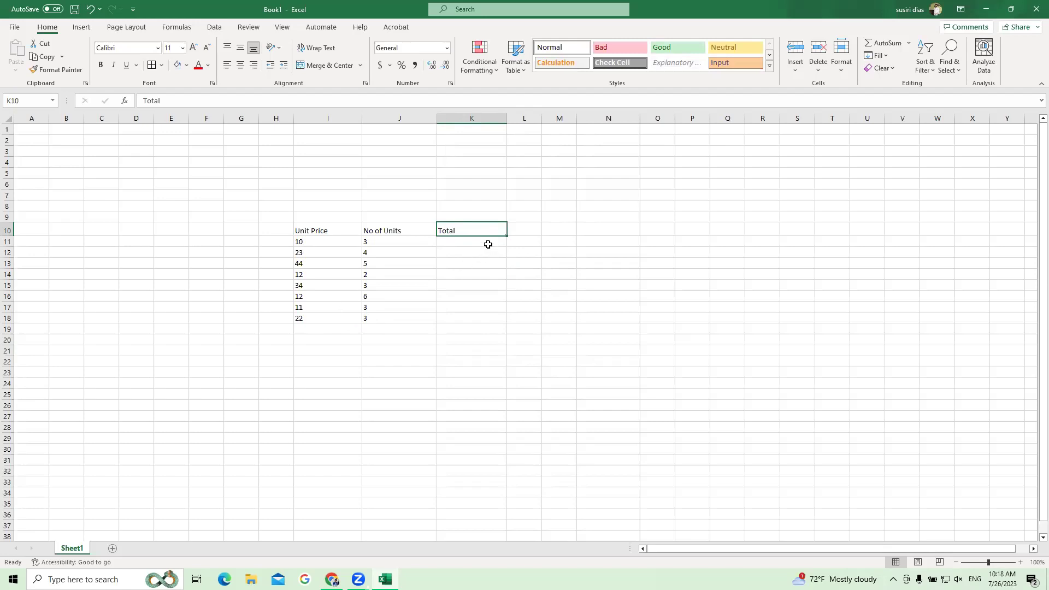
{"action": "left_click", "coordinate": [453, 243]}
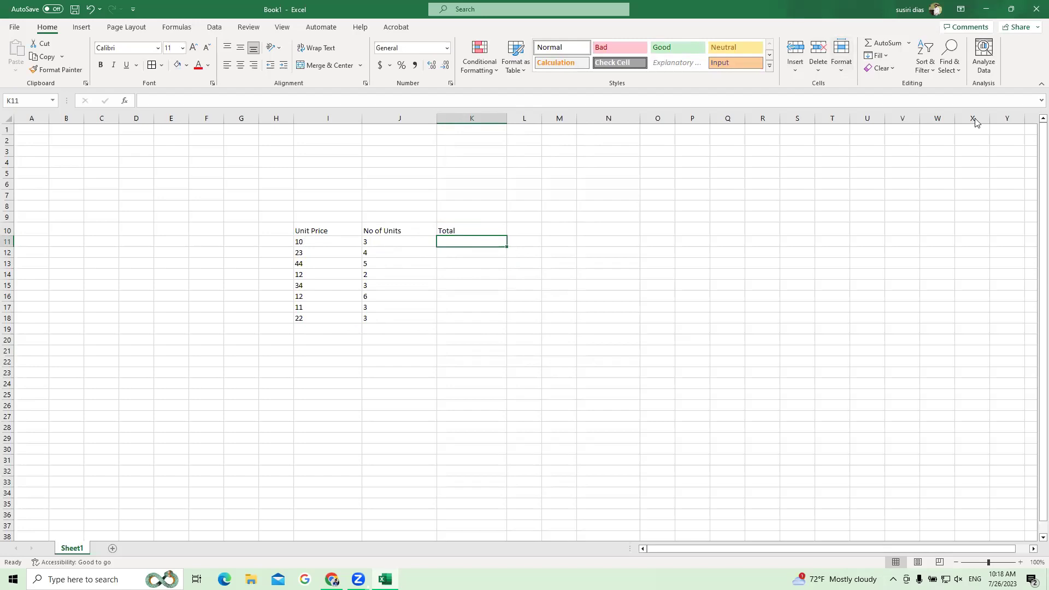
Check row 11's Unit Price and No of Units values and the Total heading.
{"action": "left_click", "coordinate": [330, 241]}
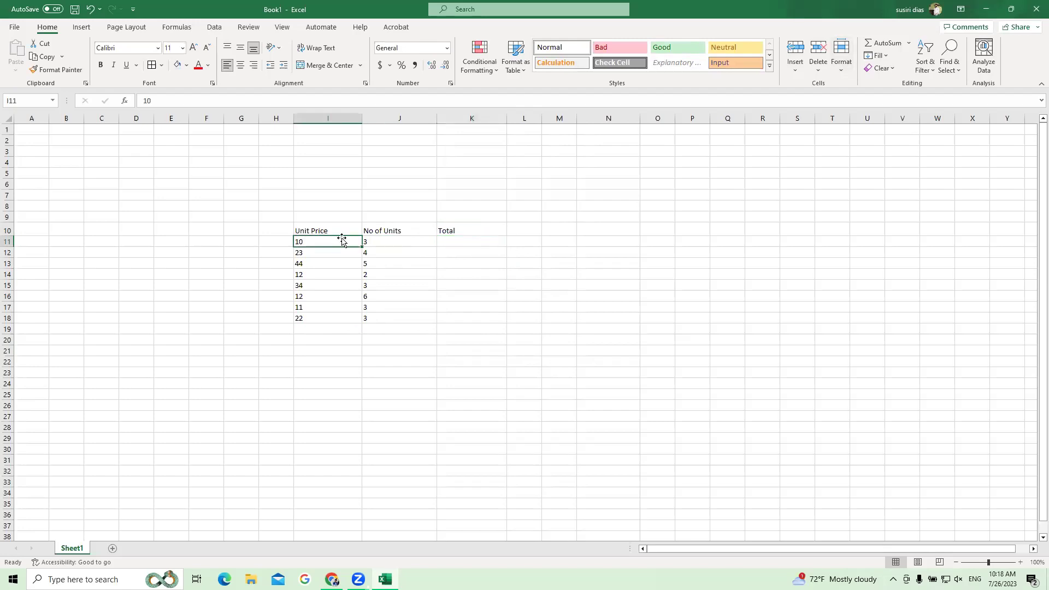
{"action": "left_click", "coordinate": [390, 243]}
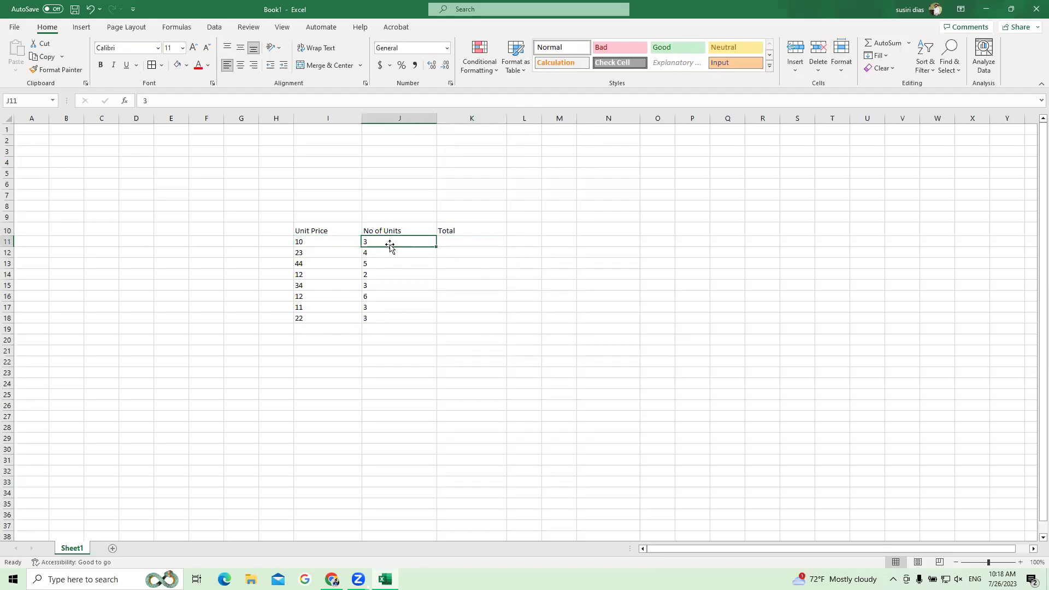
{"action": "left_click", "coordinate": [457, 226]}
{"action": "left_click", "coordinate": [448, 245]}
Label rows H11:H18 with the letters A through H.
{"action": "left_click", "coordinate": [282, 240]}
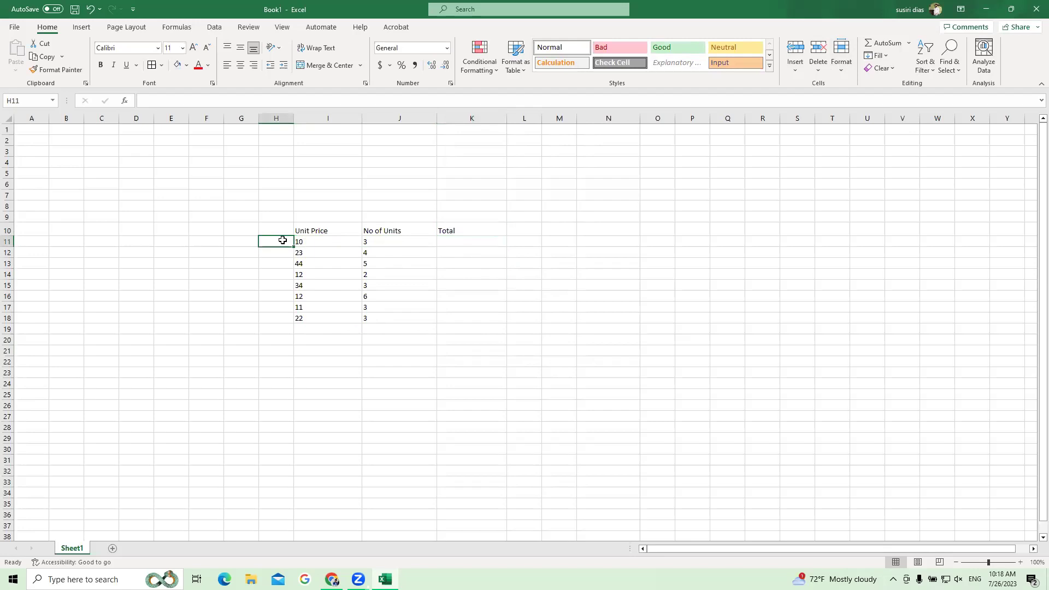
{"action": "type", "text": "A"}
{"action": "key", "text": "Return"}
{"action": "type", "text": "B"}
{"action": "key", "text": "Return"}
{"action": "type", "text": "C"}
{"action": "key", "text": "Return"}
{"action": "type", "text": "D"}
{"action": "key", "text": "Return"}
{"action": "type", "text": "E"}
{"action": "key", "text": "Return"}
{"action": "type", "text": "F"}
{"action": "key", "text": "Return"}
{"action": "type", "text": "G"}
{"action": "key", "text": "Return"}
{"action": "type", "text": "H"}
{"action": "key", "text": "Return"}
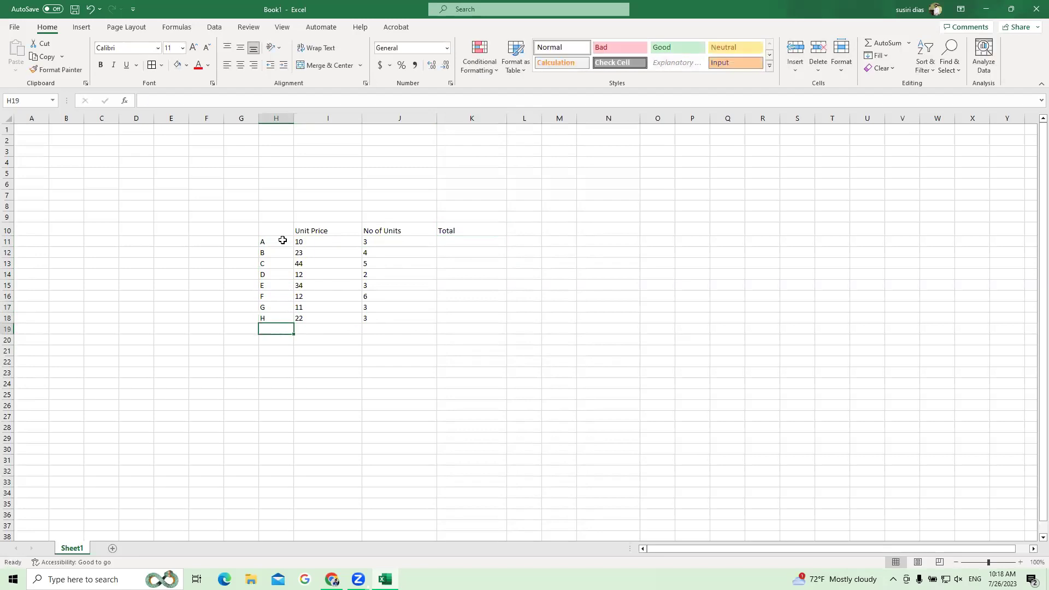
Review row 11's label, price and quantity, ending on Total cell K11.
{"action": "left_click", "coordinate": [281, 241]}
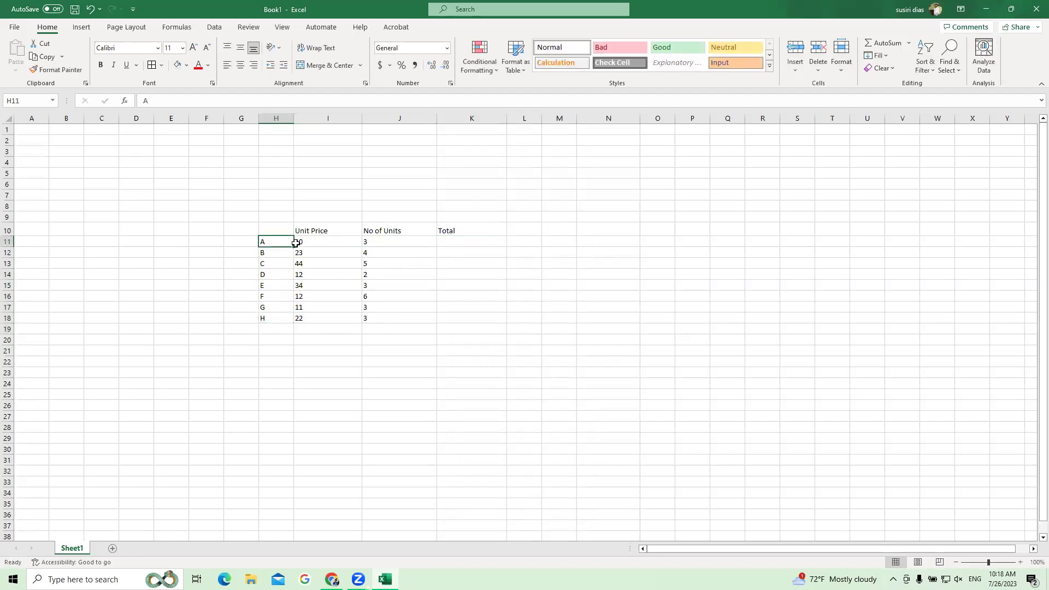
{"action": "left_click", "coordinate": [450, 242]}
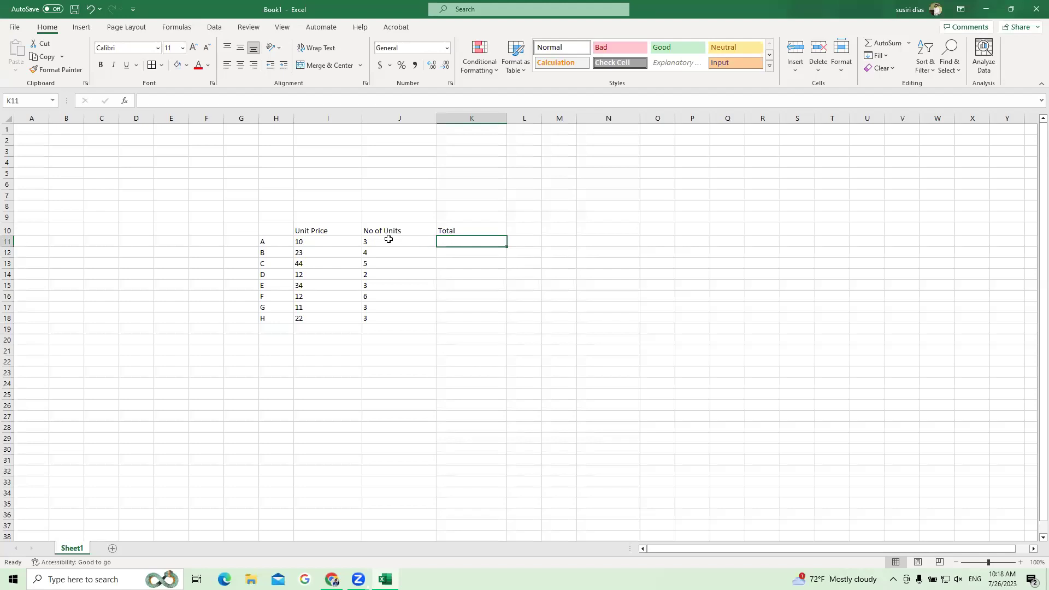
{"action": "left_click", "coordinate": [311, 245]}
{"action": "left_click", "coordinate": [383, 241]}
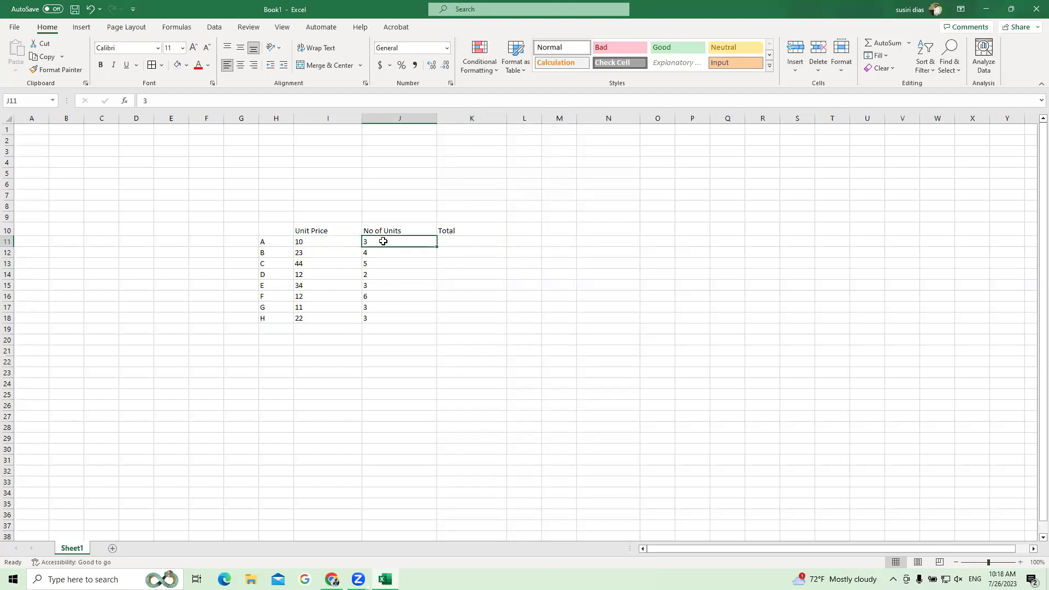
{"action": "left_click", "coordinate": [446, 241]}
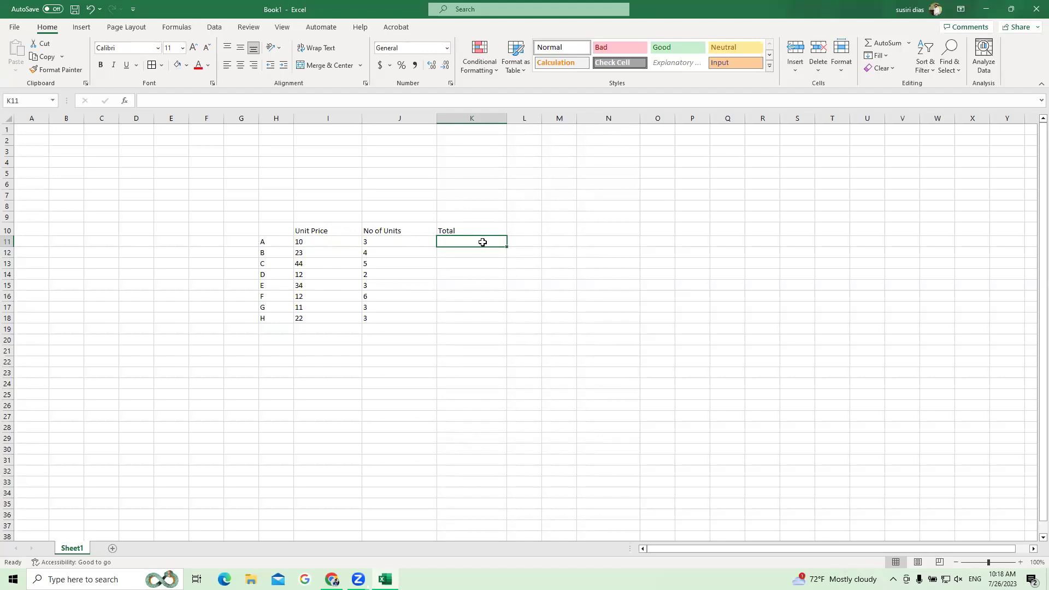
Mark the Total range K11:K18, then start a formula with = in K11.
{"action": "key", "text": "Return"}
{"action": "left_click", "coordinate": [460, 239]}
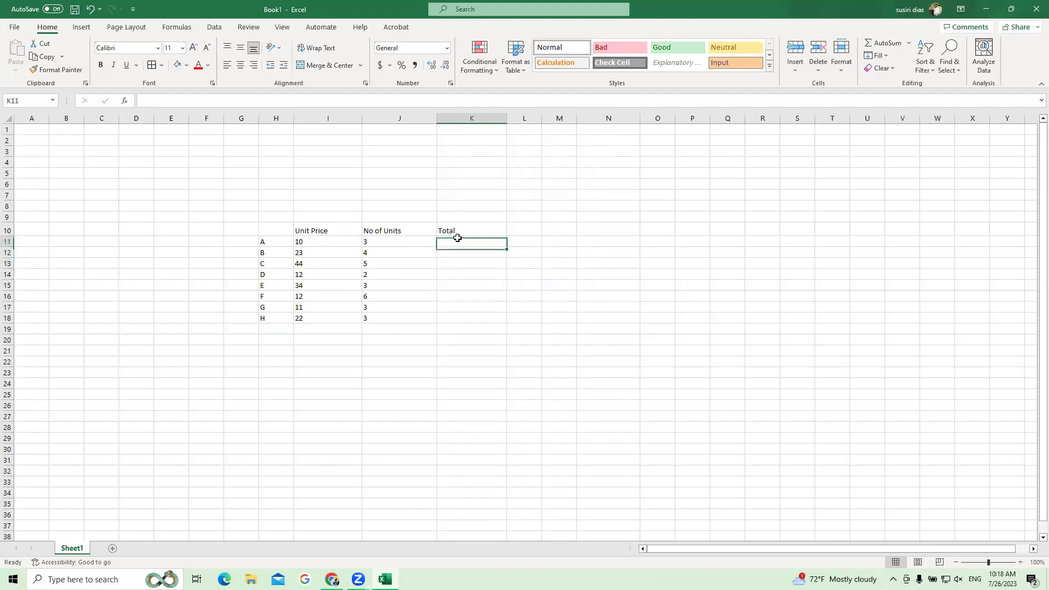
{"action": "left_click_drag", "start_coordinate": [453, 240], "coordinate": [461, 317]}
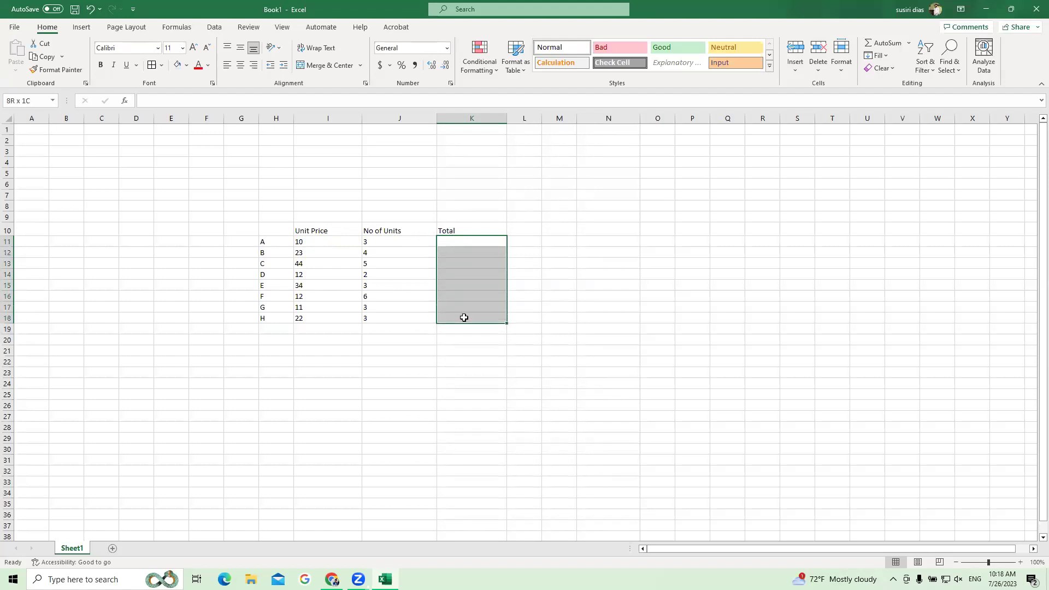
{"action": "left_click", "coordinate": [471, 242]}
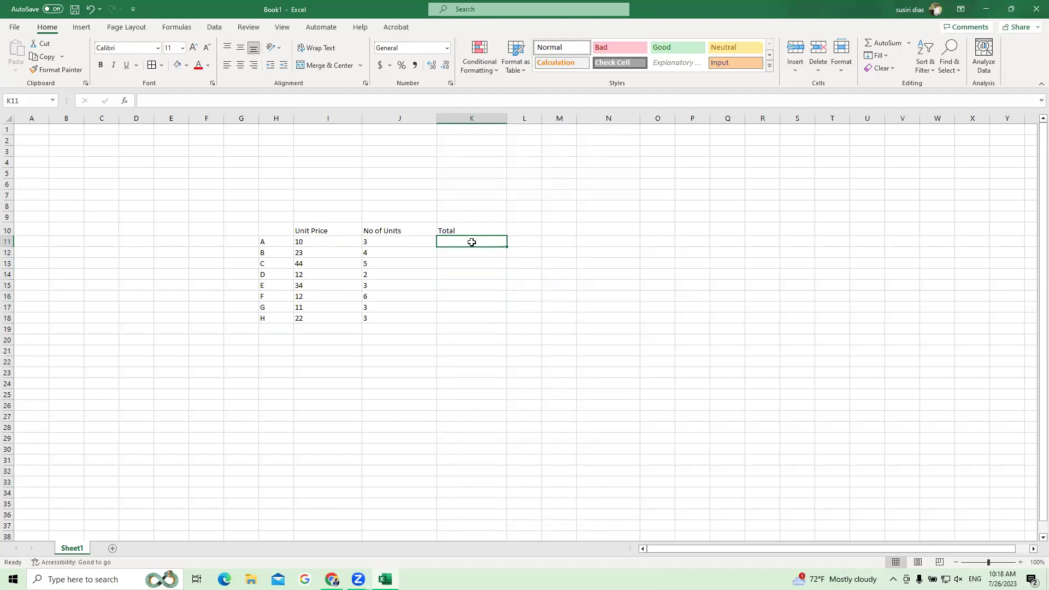
{"action": "type", "text": "="}
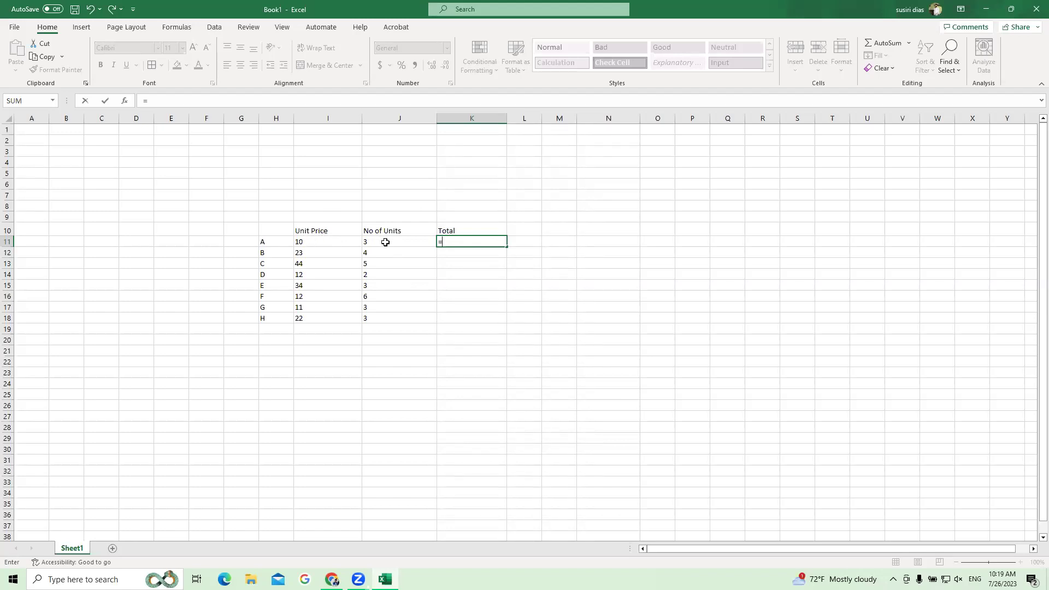
{"action": "key", "text": "Escape"}
{"action": "left_click", "coordinate": [516, 294]}
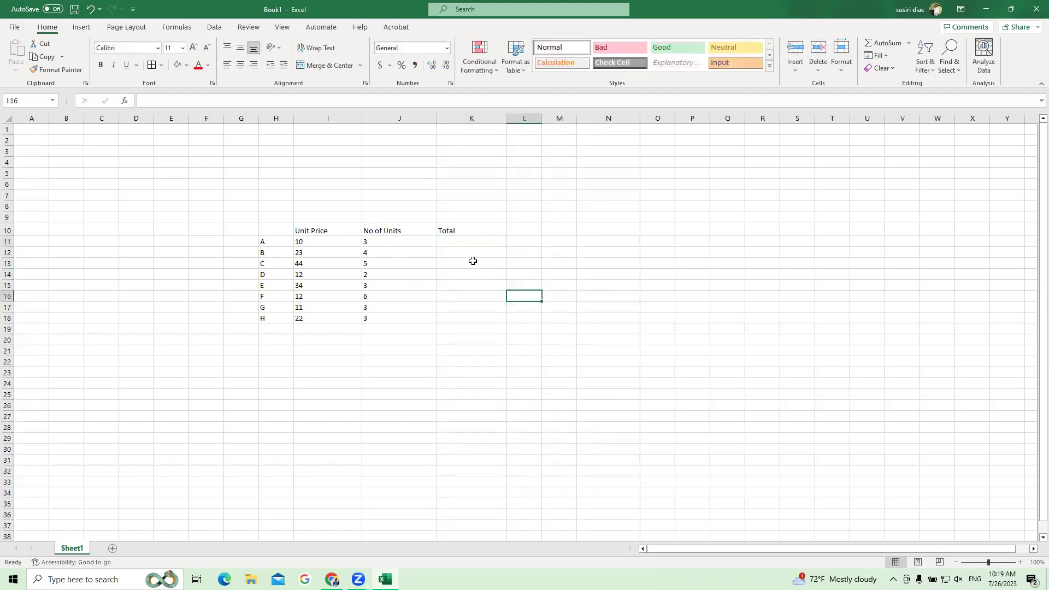
{"action": "left_click", "coordinate": [467, 241]}
{"action": "left_click", "coordinate": [472, 274]}
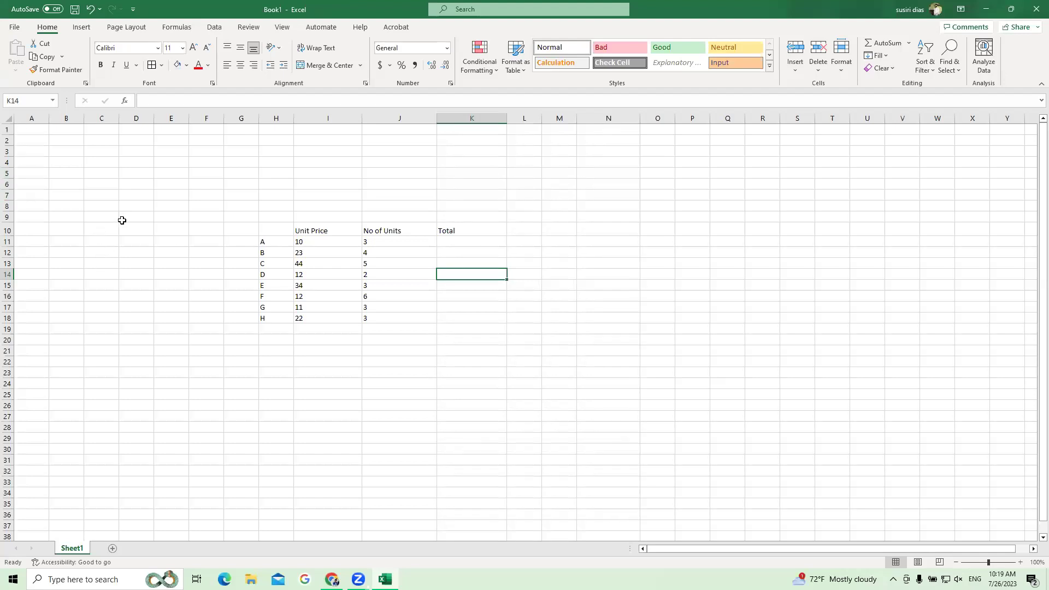
{"action": "left_click", "coordinate": [56, 174]}
{"action": "left_click", "coordinate": [580, 232]}
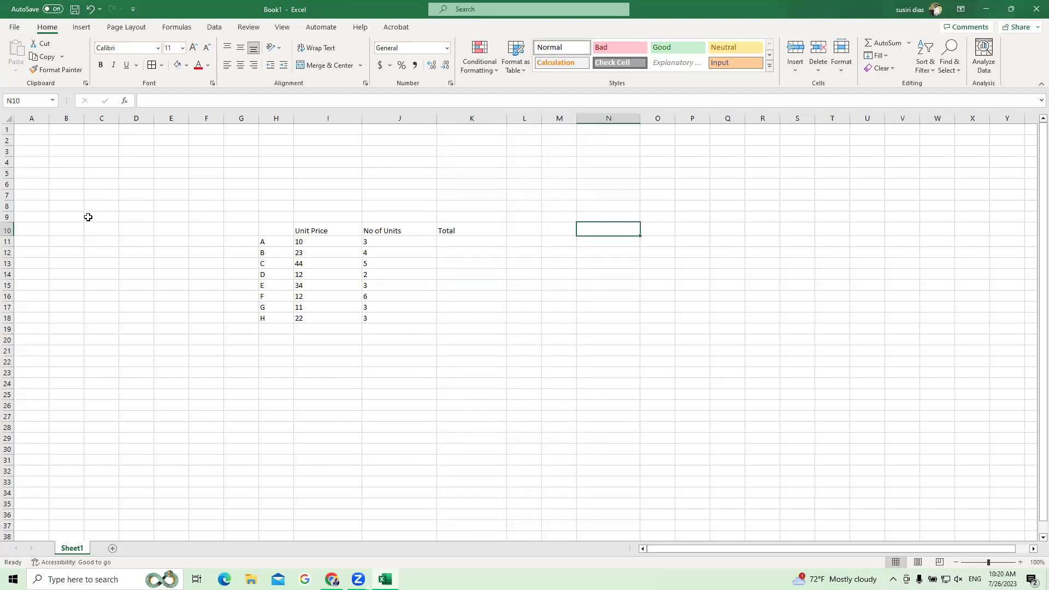
{"action": "left_click", "coordinate": [217, 197]}
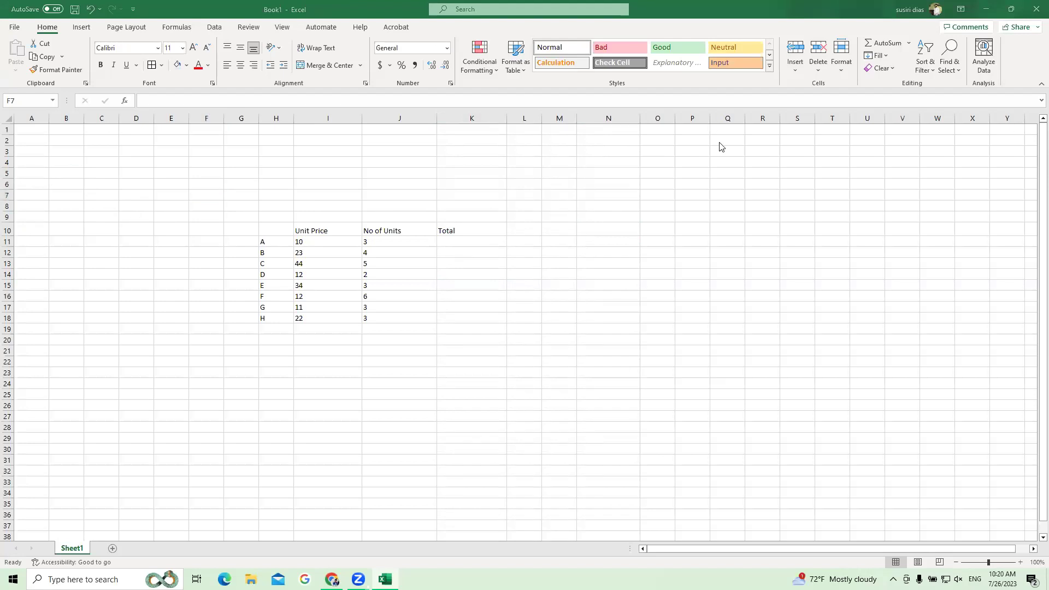
{"action": "left_click", "coordinate": [204, 196]}
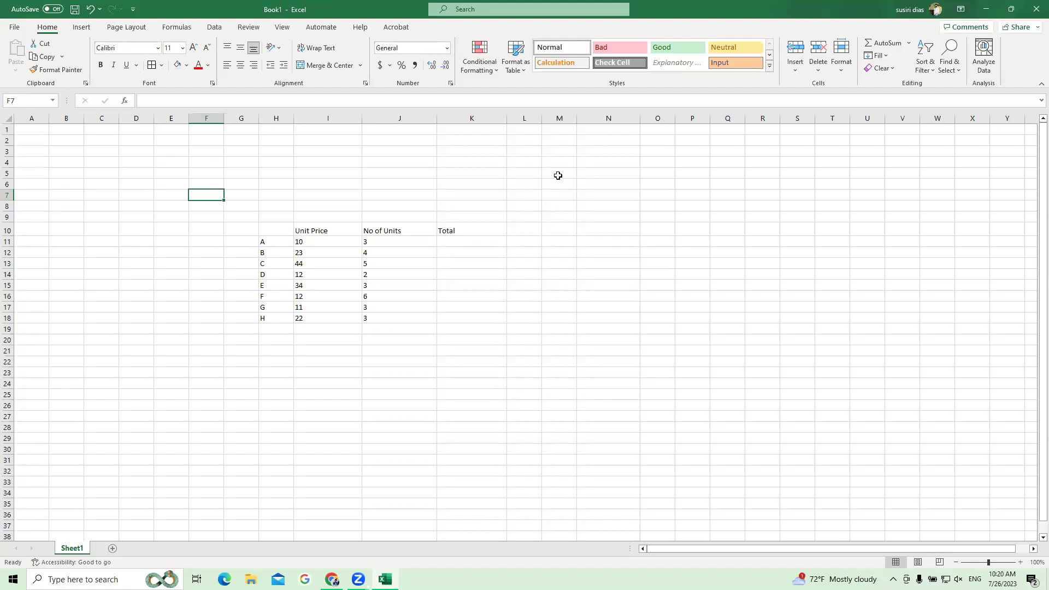
{"action": "left_click", "coordinate": [626, 217]}
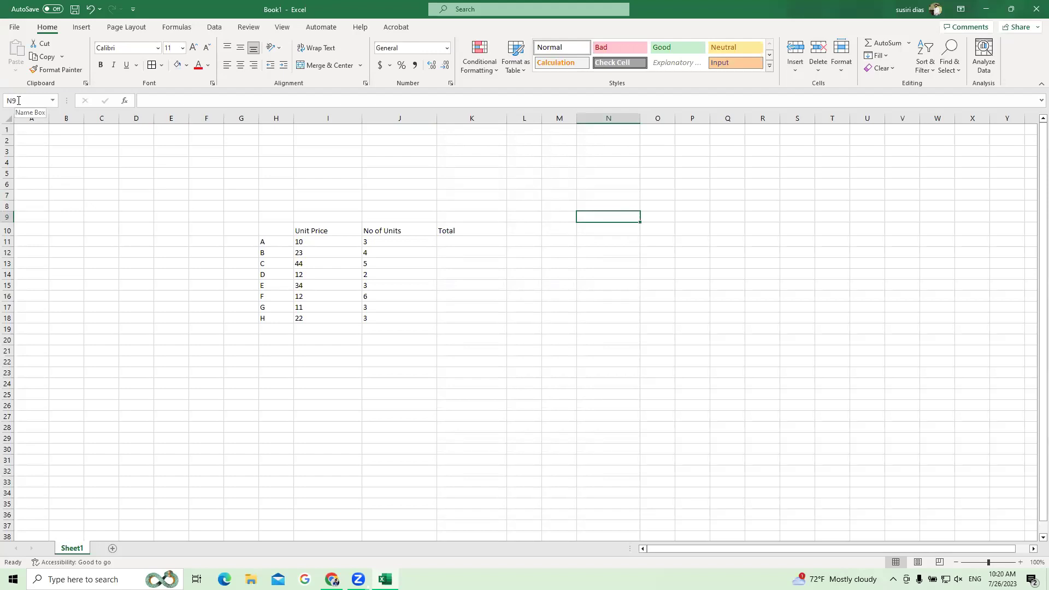
{"action": "left_click", "coordinate": [393, 183]}
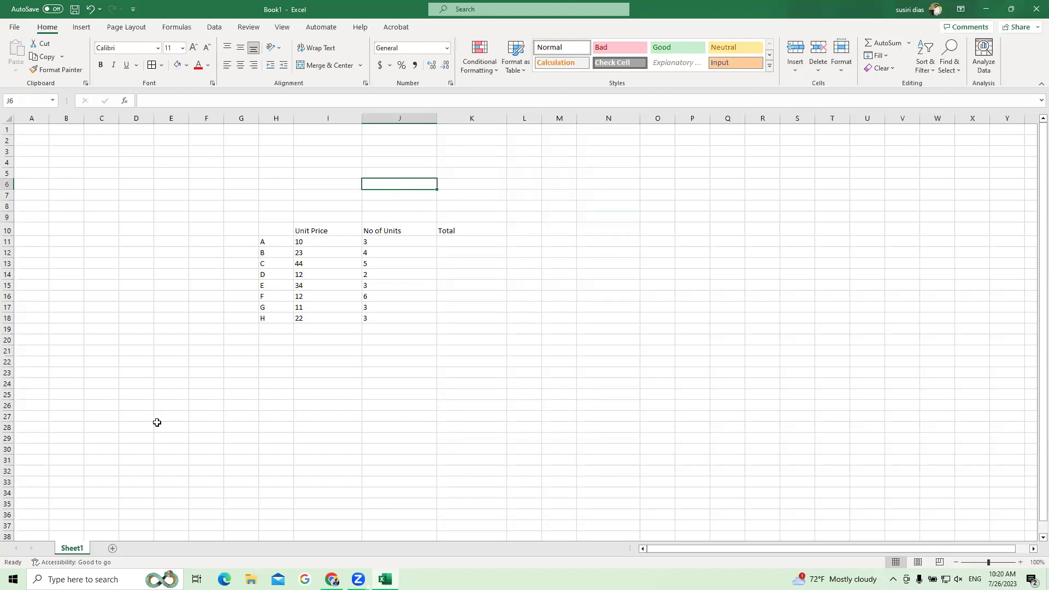
{"action": "left_click", "coordinate": [139, 471]}
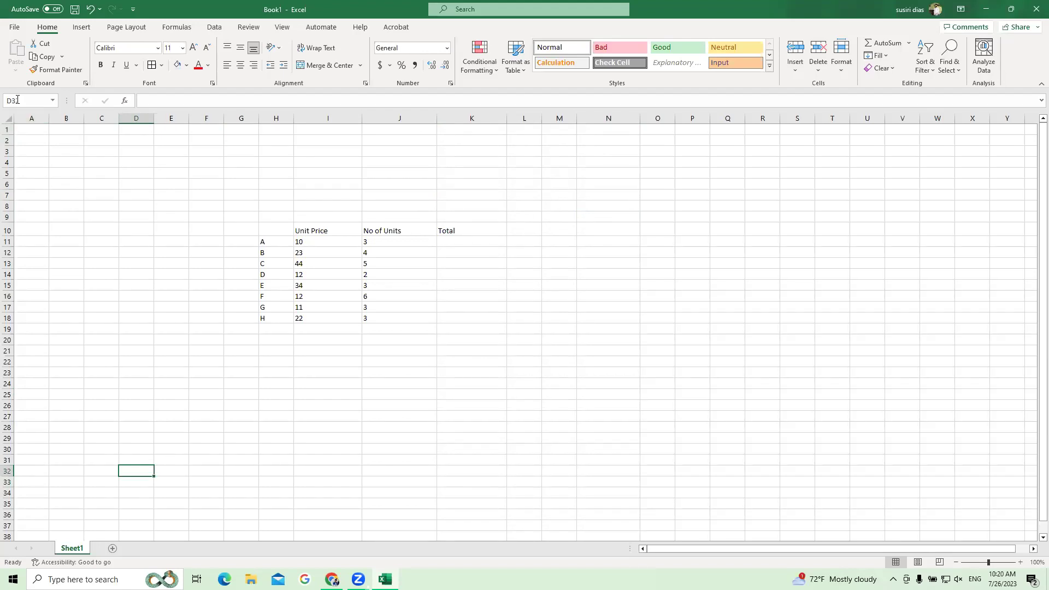
{"action": "left_click", "coordinate": [689, 470]}
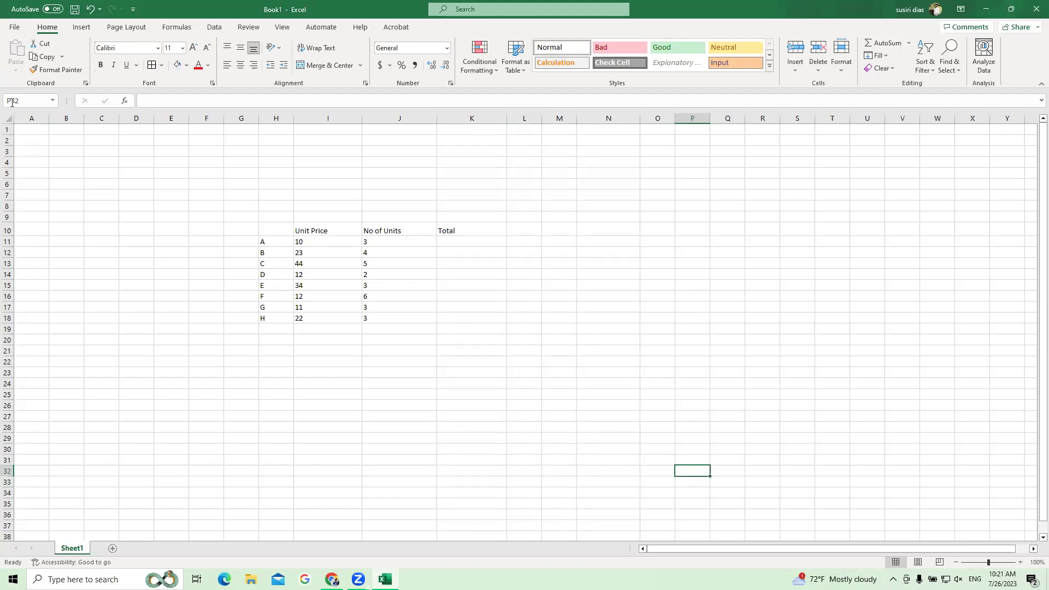
{"action": "left_click", "coordinate": [667, 339]}
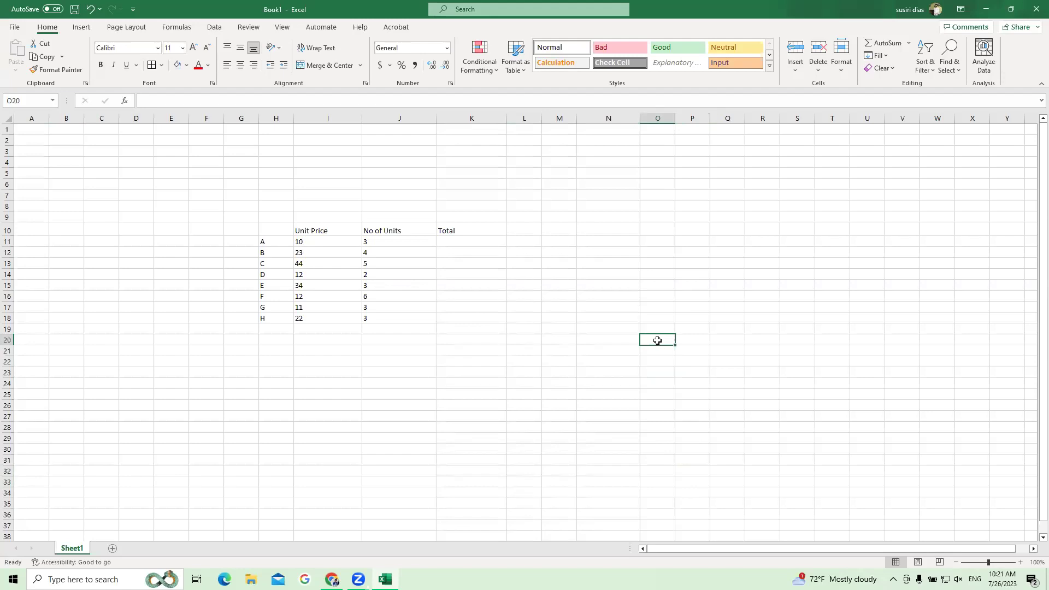
{"action": "left_click", "coordinate": [443, 241]}
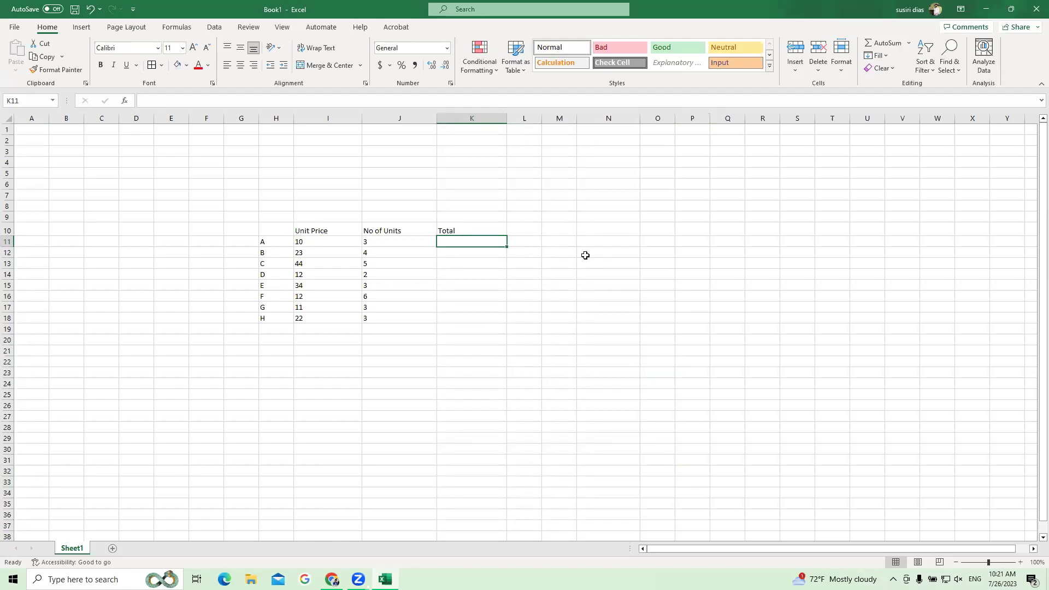
{"action": "type", "text": "="}
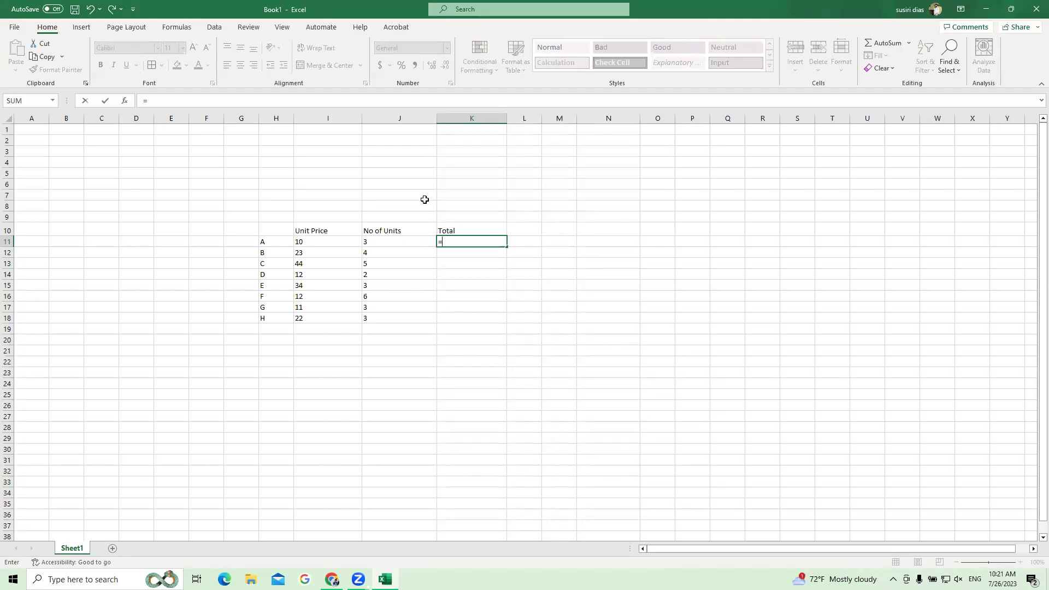
Build =I11*J11 in K11, multiplying Unit Price by No of Units.
{"action": "left_click", "coordinate": [307, 242]}
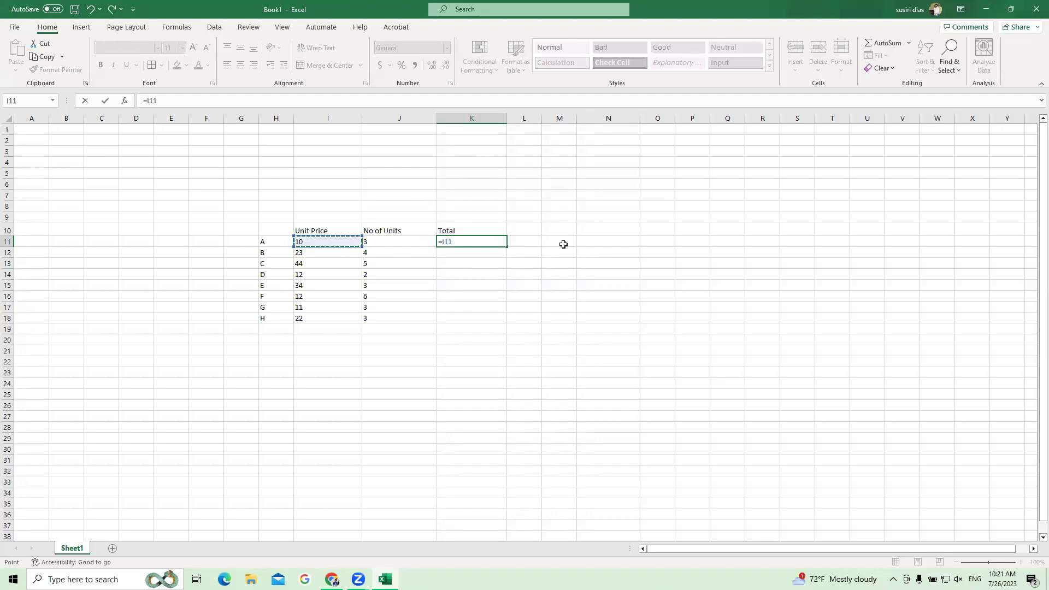
{"action": "type", "text": "*"}
{"action": "left_click", "coordinate": [408, 243]}
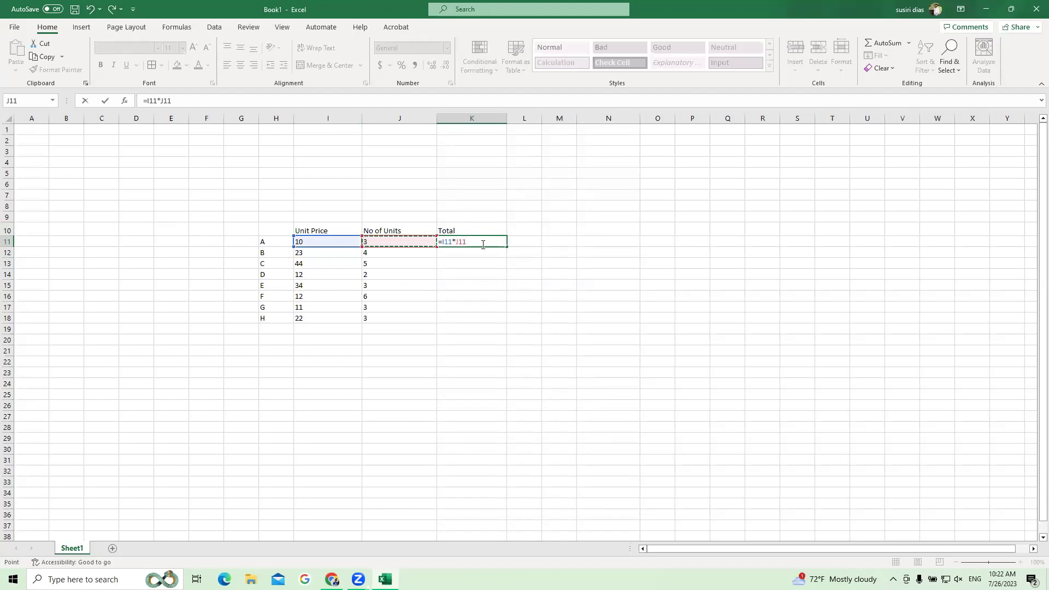
Commit =I11*J11 in K11 for item A's Total, then open and leave the formula.
{"action": "key", "text": "Return"}
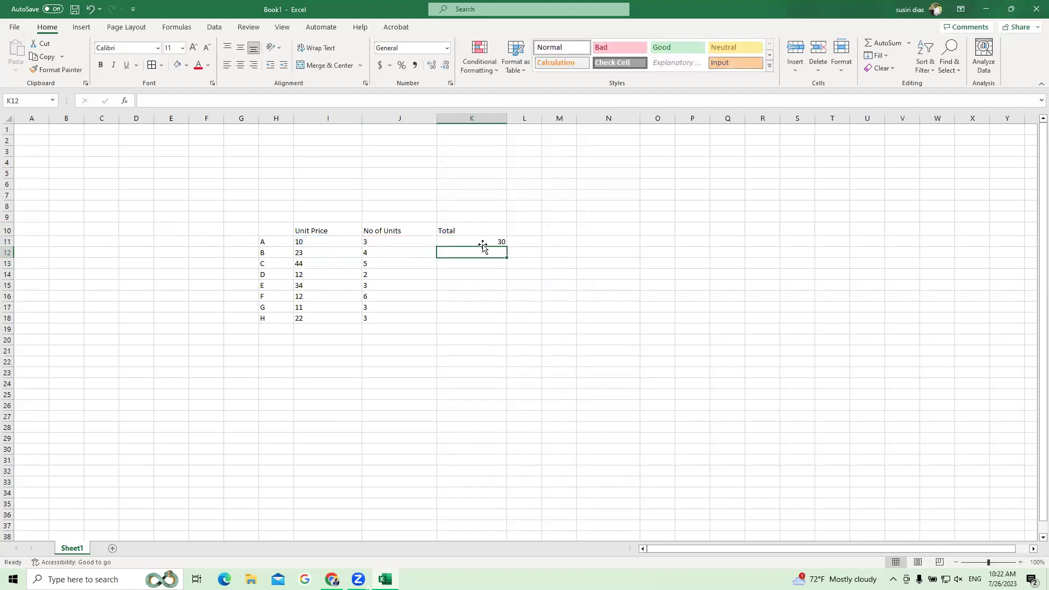
{"action": "left_click", "coordinate": [496, 240]}
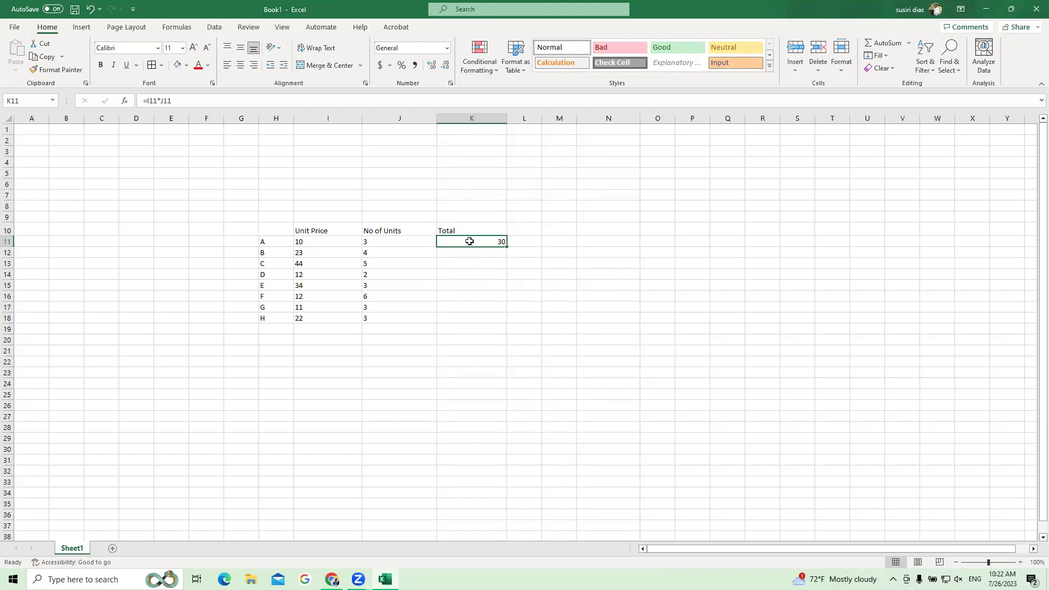
{"action": "double_click", "coordinate": [468, 241]}
{"action": "key", "text": "Escape"}
{"action": "left_click", "coordinate": [335, 244]}
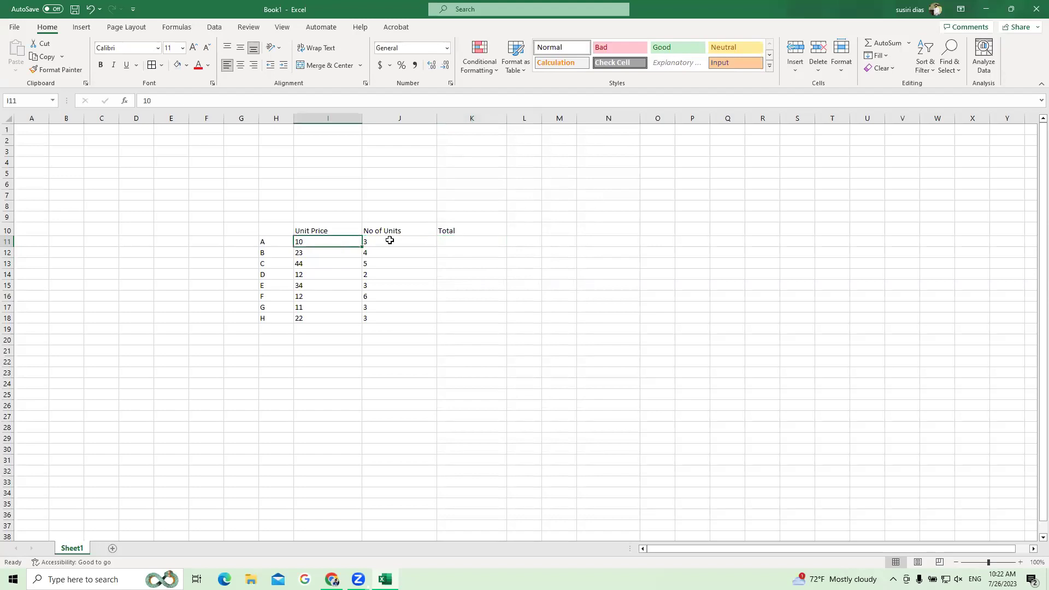
{"action": "left_click", "coordinate": [388, 241]}
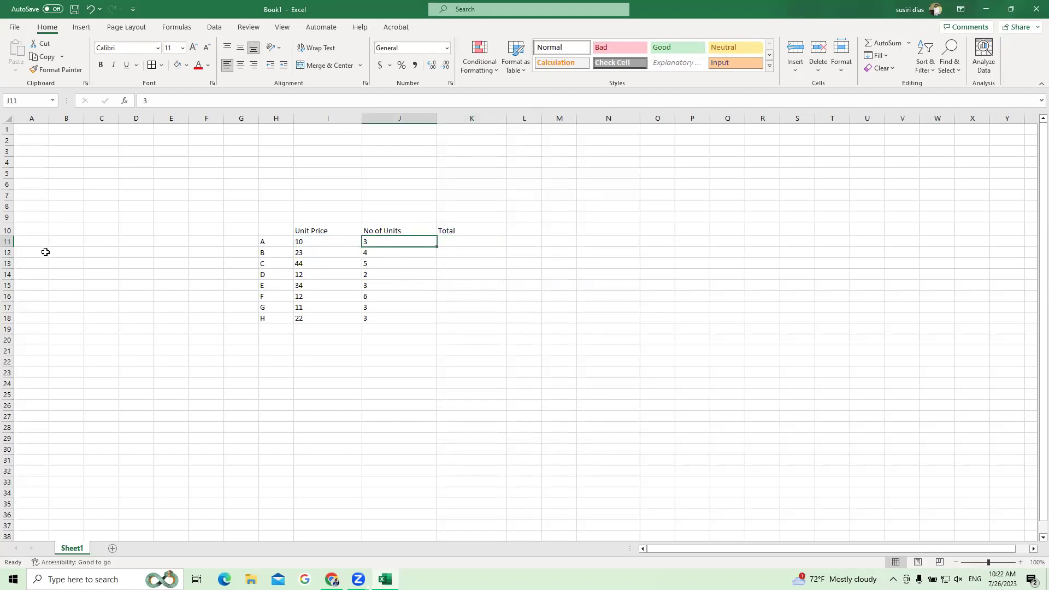
{"action": "left_click", "coordinate": [555, 246]}
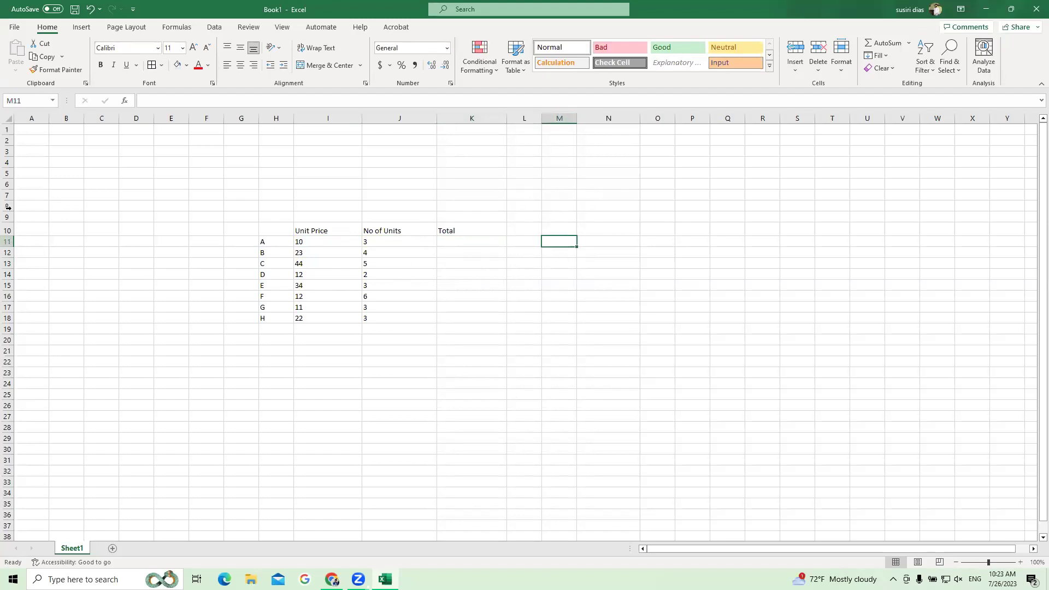
{"action": "left_click", "coordinate": [215, 168]}
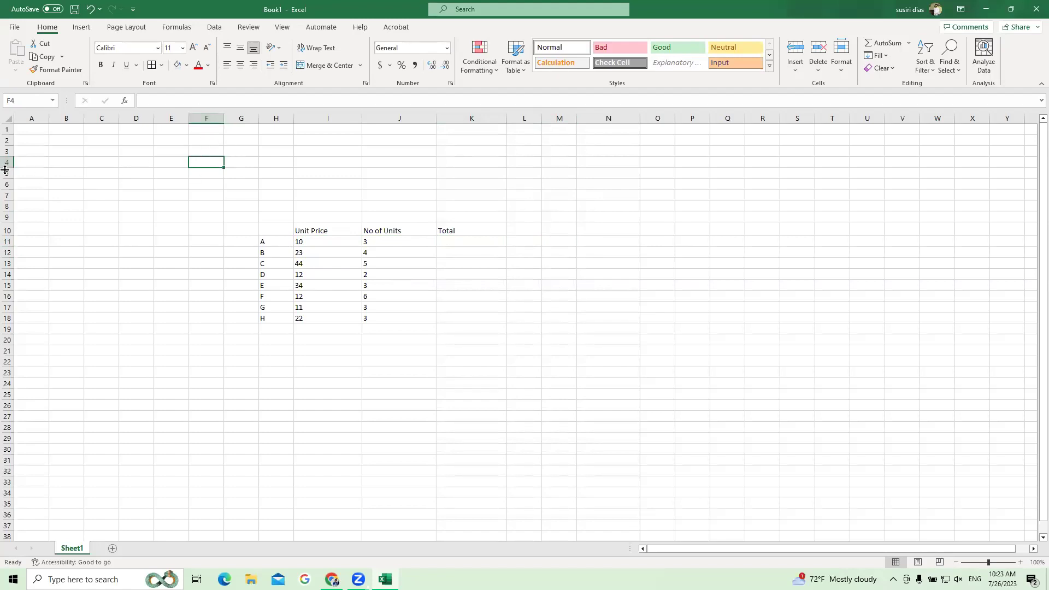
{"action": "left_click", "coordinate": [448, 240]}
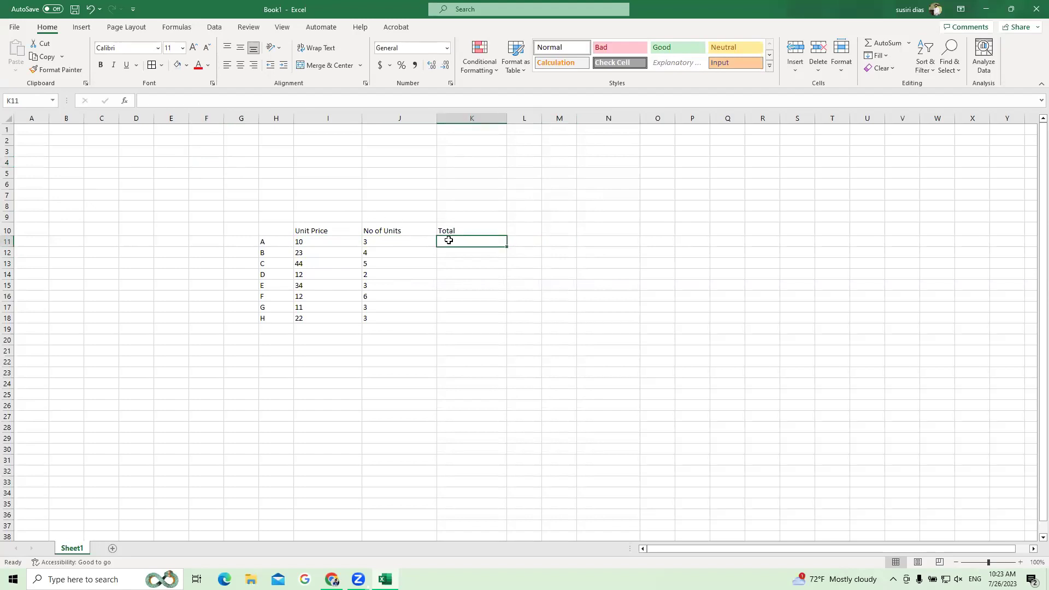
{"action": "type", "text": "="}
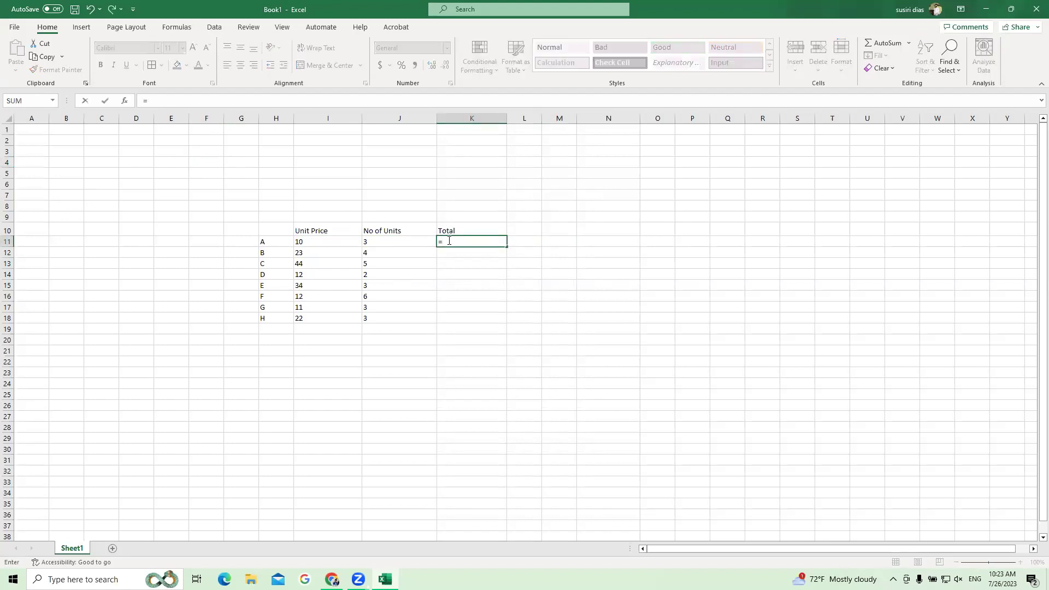
{"action": "left_click", "coordinate": [475, 251]}
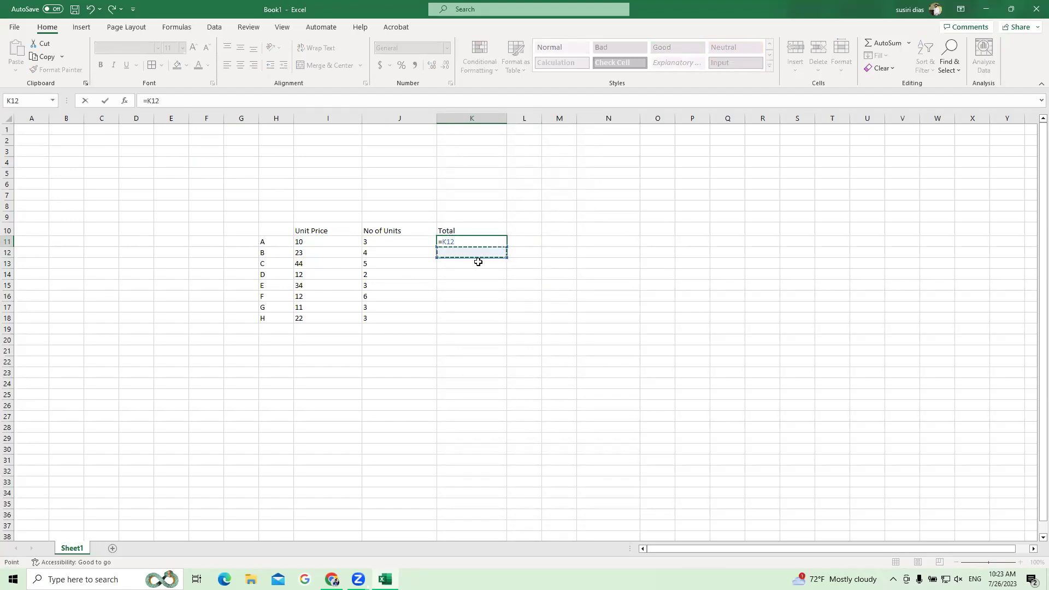
{"action": "key", "text": "BackSpace"}
{"action": "key", "text": "BackSpace"}
{"action": "key", "text": "BackSpace"}
{"action": "key", "text": "BackSpace"}
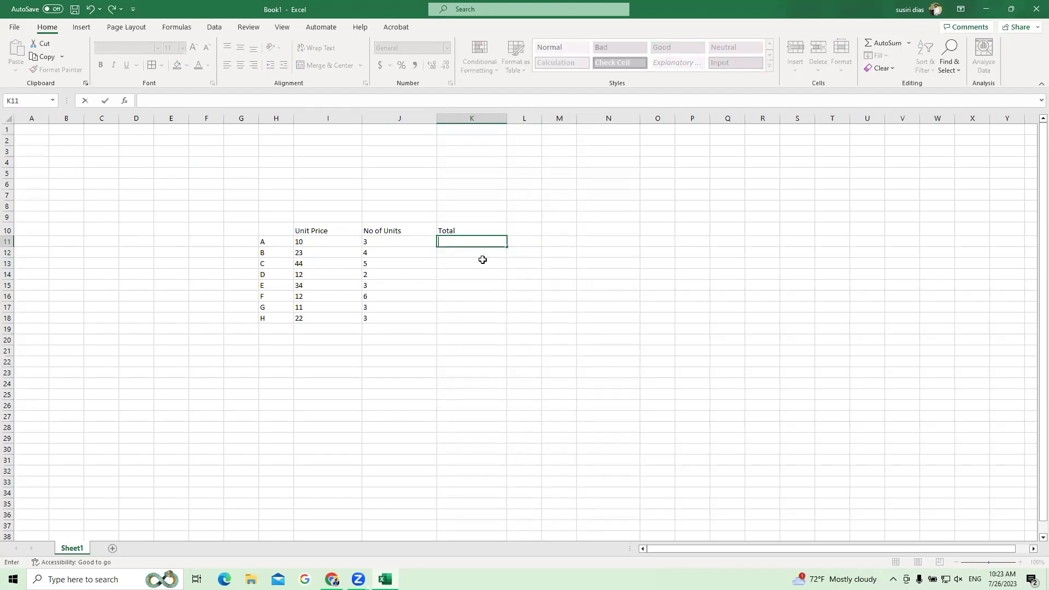
{"action": "left_click", "coordinate": [481, 265]}
{"action": "left_click", "coordinate": [338, 244]}
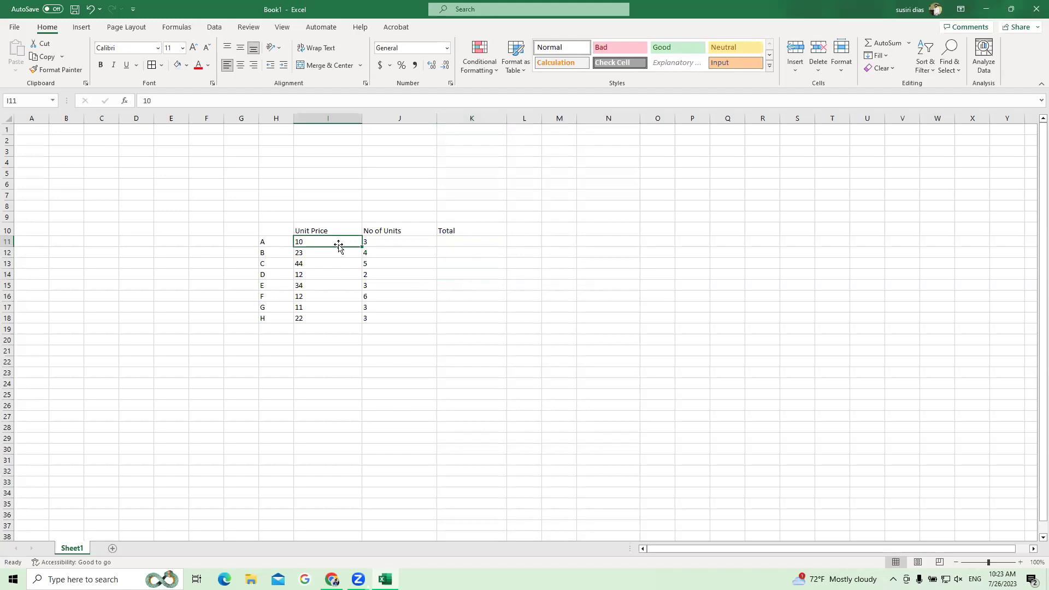
{"action": "left_click", "coordinate": [387, 241]}
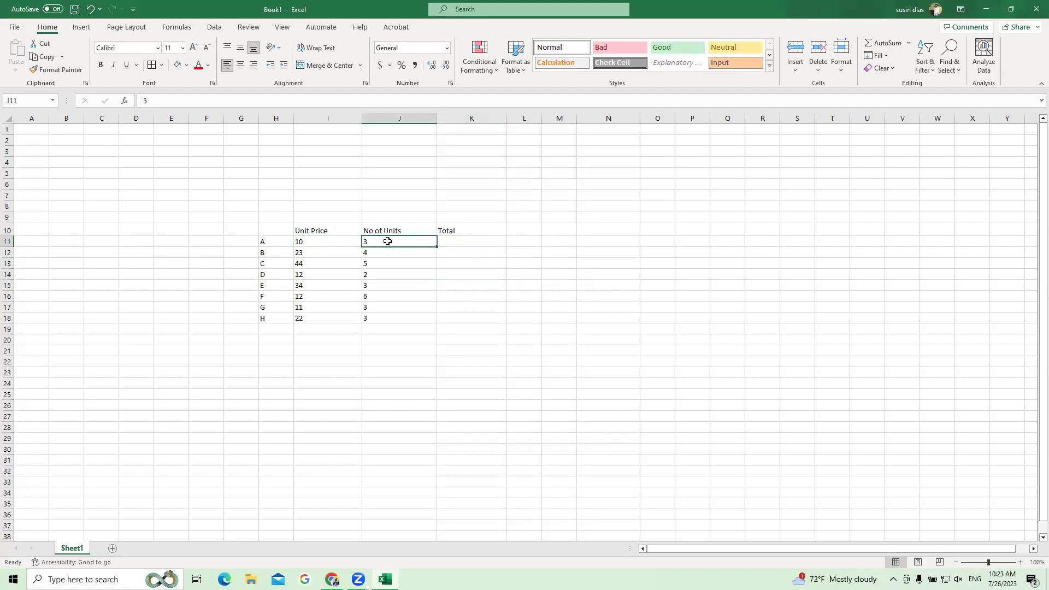
{"action": "left_click", "coordinate": [457, 242]}
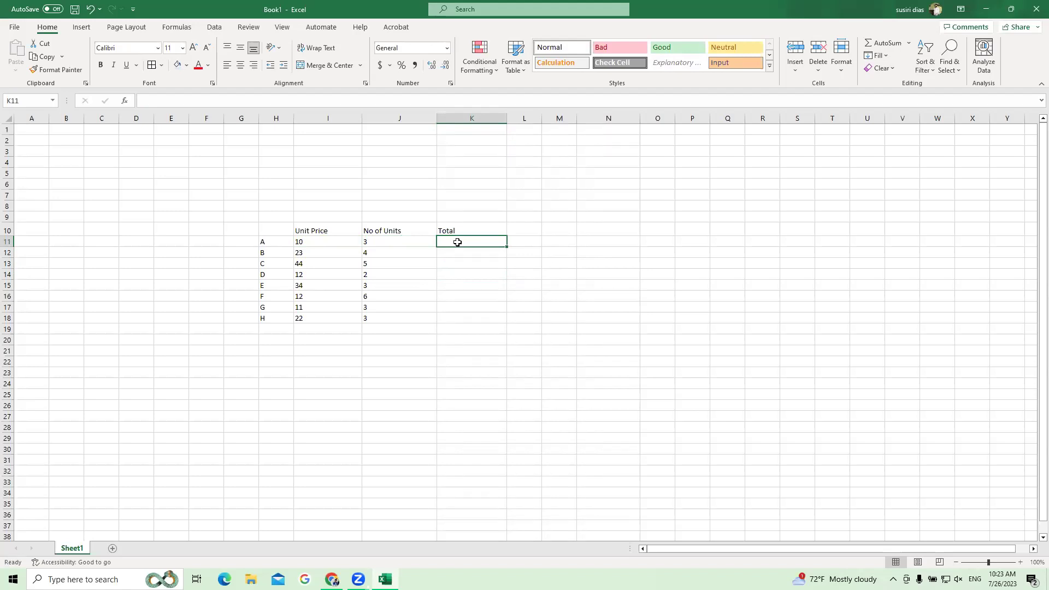
{"action": "left_click", "coordinate": [338, 243]}
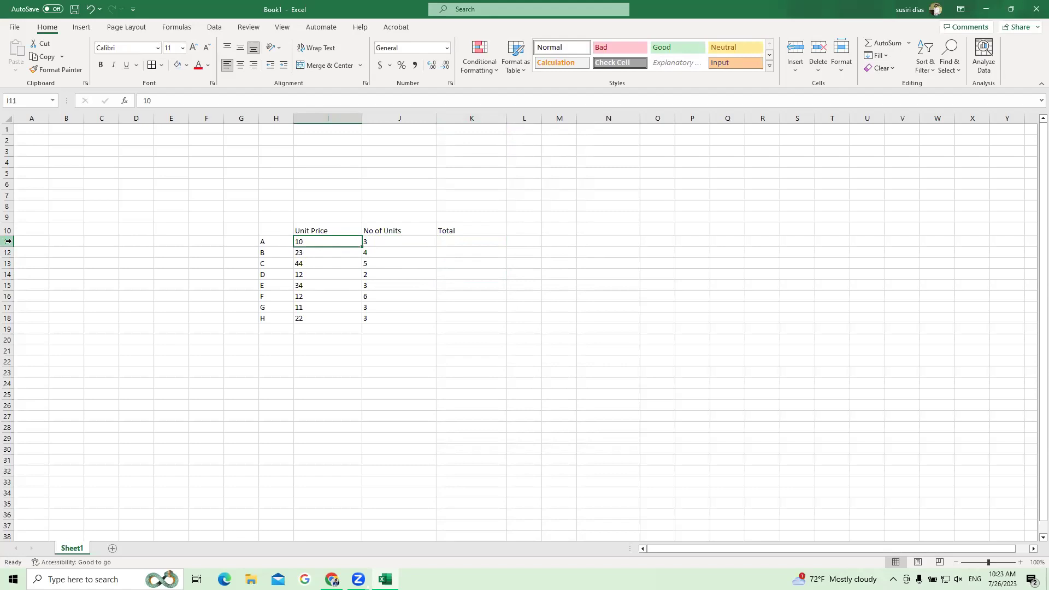
{"action": "left_click", "coordinate": [398, 242]}
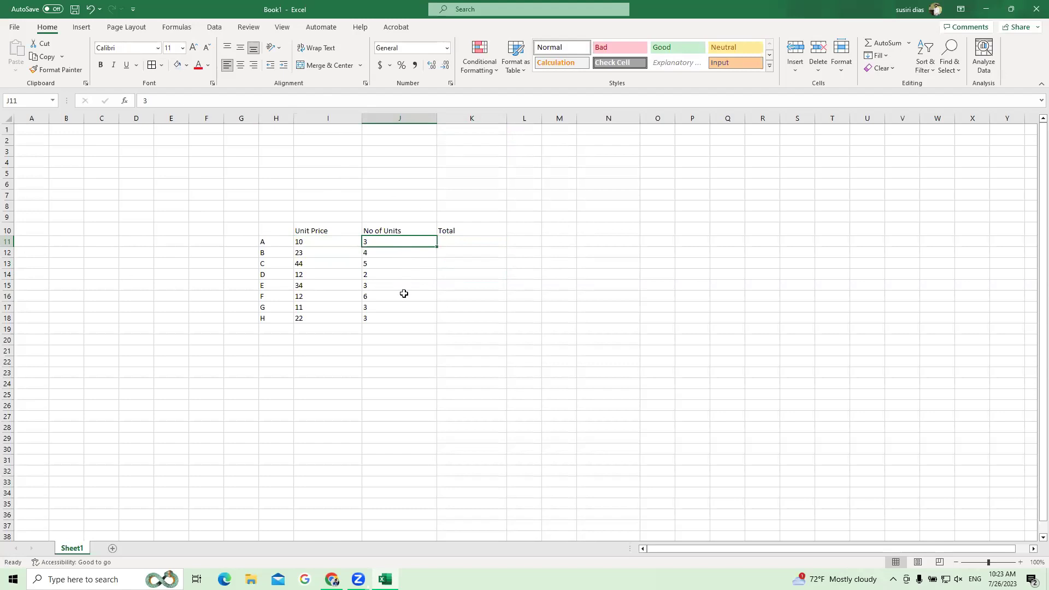
{"action": "left_click", "coordinate": [473, 243]}
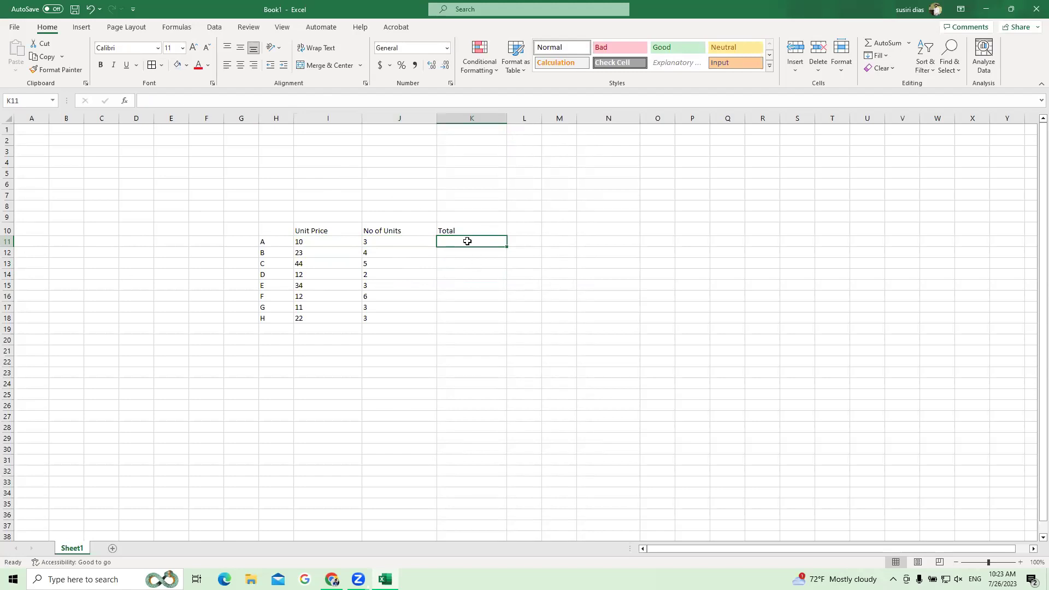
Re-enter =I11*J11 in K11 so item A's Total shows 30 again.
{"action": "type", "text": "="}
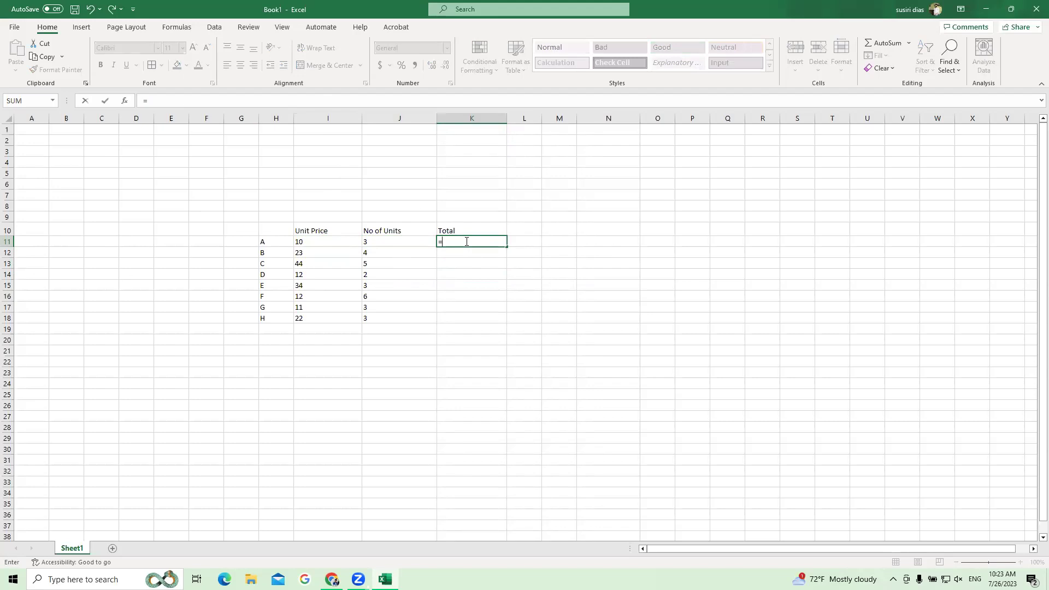
{"action": "type", "text": "I11"}
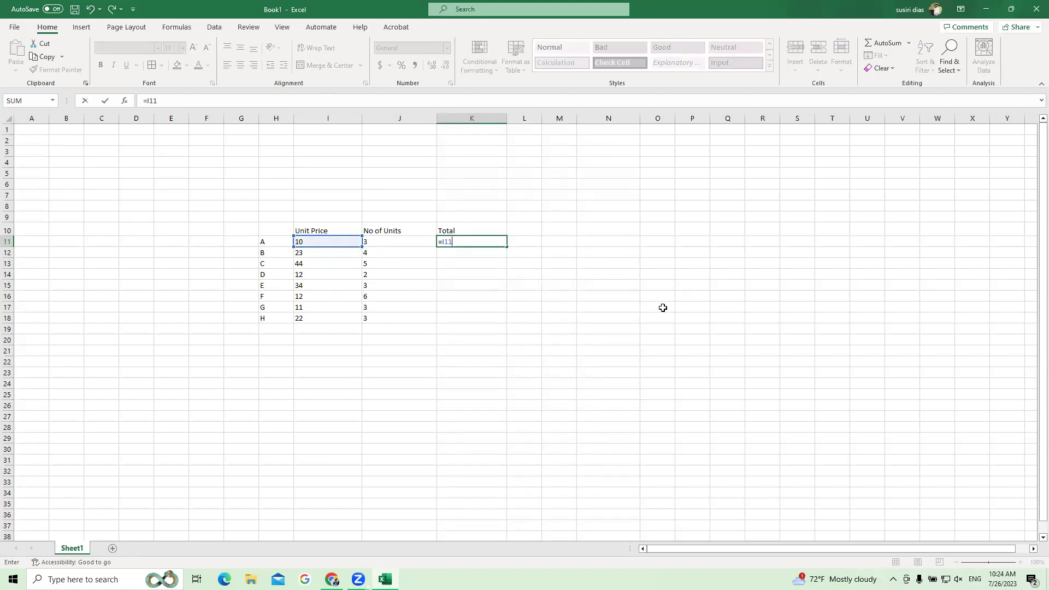
{"action": "type", "text": "*J11"}
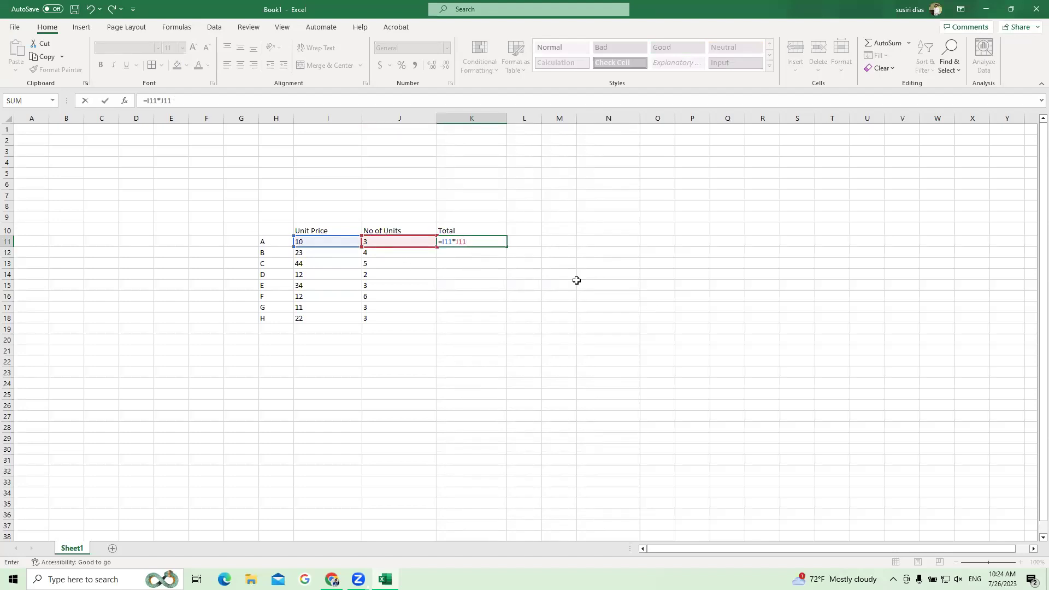
{"action": "key", "text": "Return"}
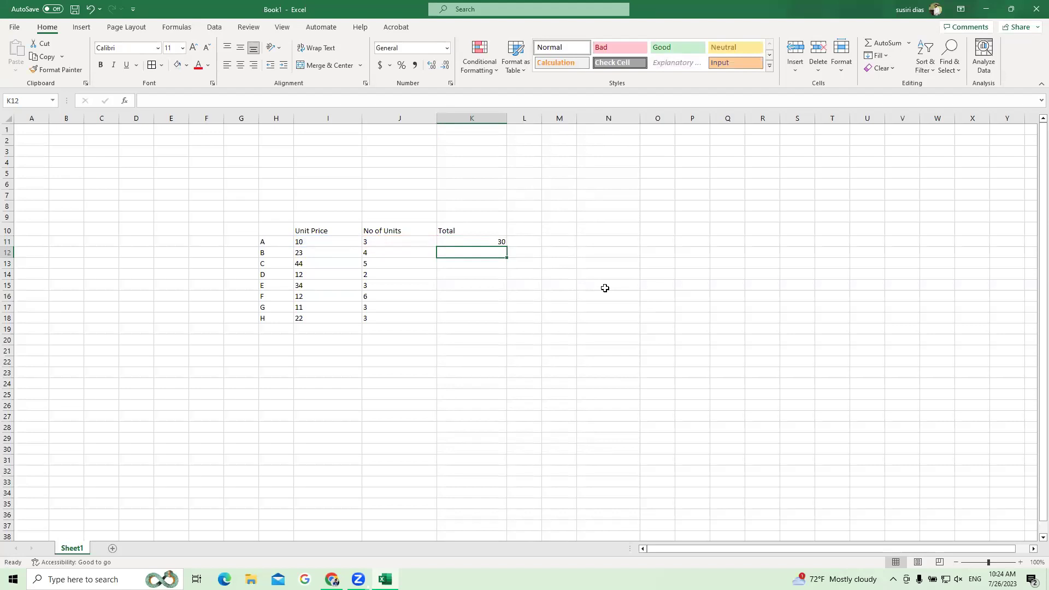
{"action": "left_click", "coordinate": [479, 243]}
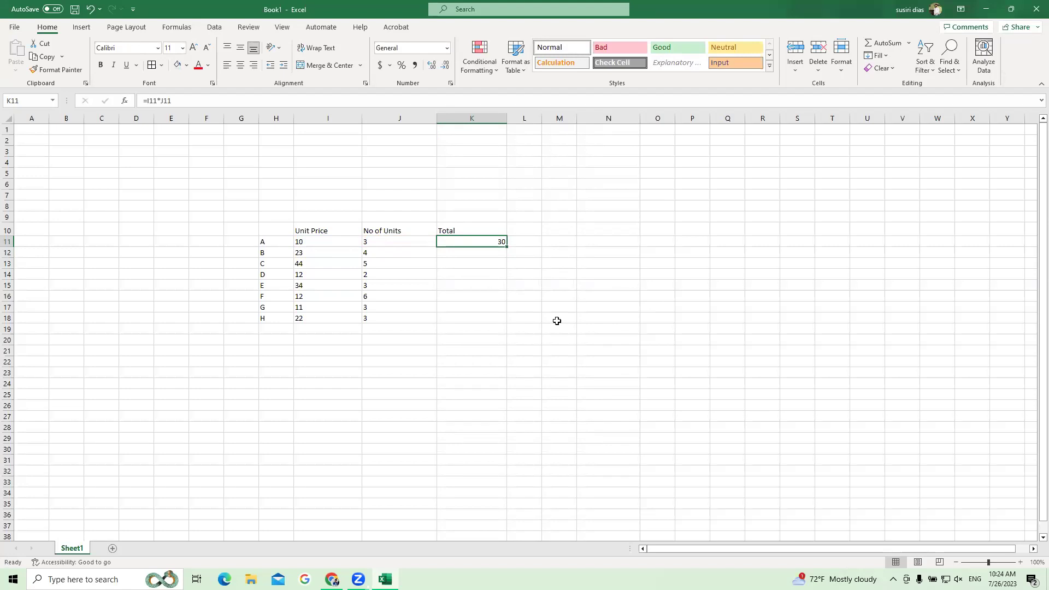
{"action": "left_click", "coordinate": [481, 254]}
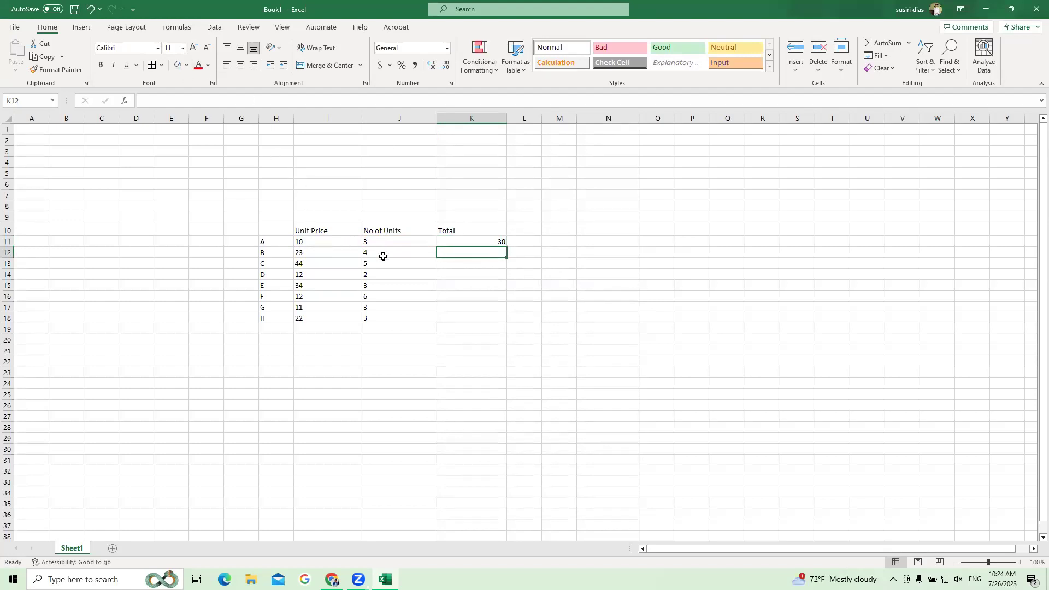
Put =I12*J12 in K12 so item B's Total reads 92.
{"action": "left_click", "coordinate": [315, 251]}
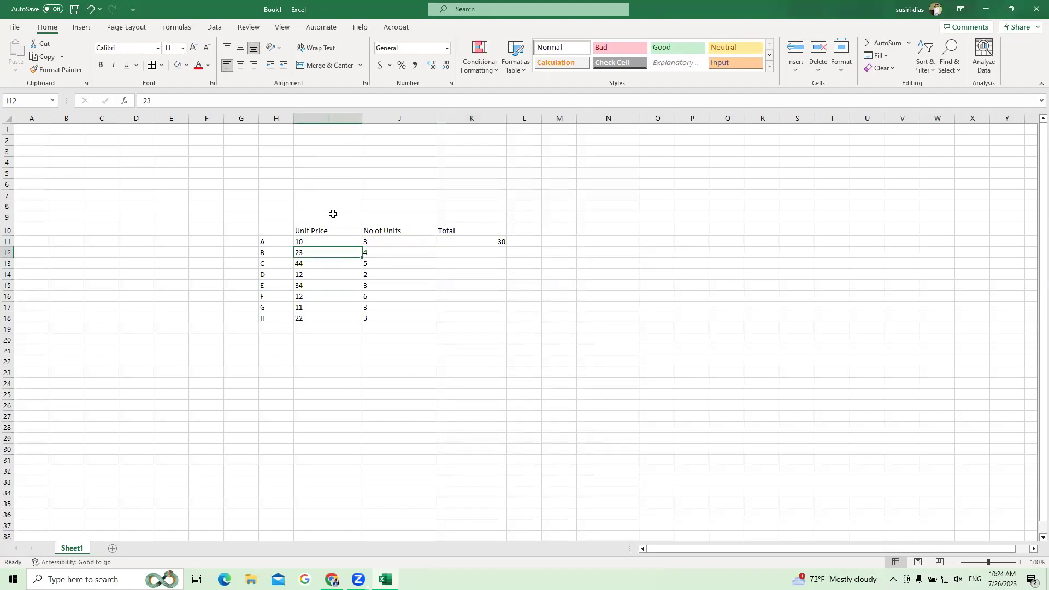
{"action": "left_click", "coordinate": [392, 253]}
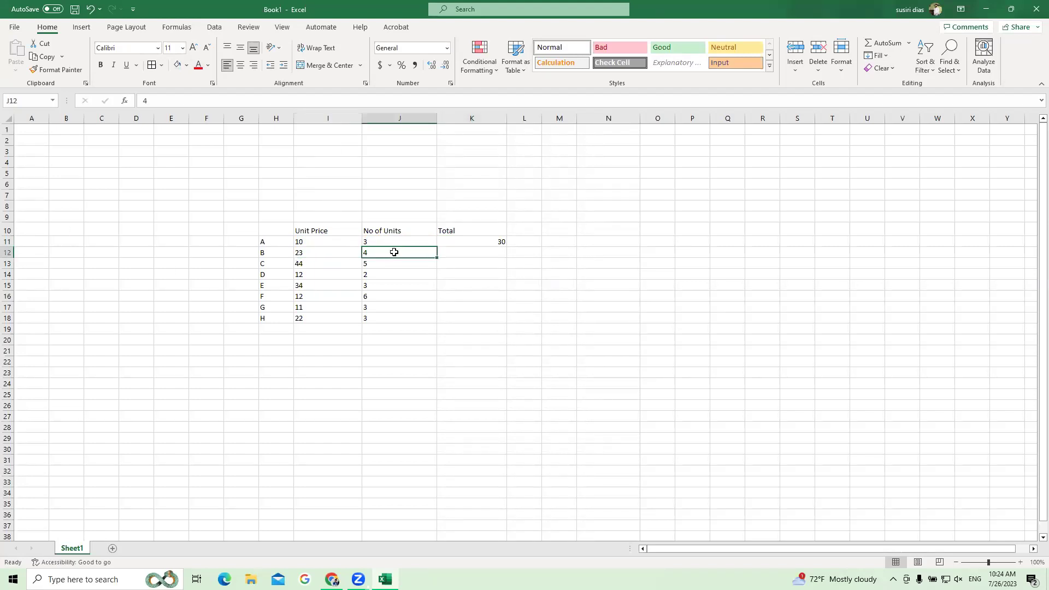
{"action": "left_click", "coordinate": [465, 254]}
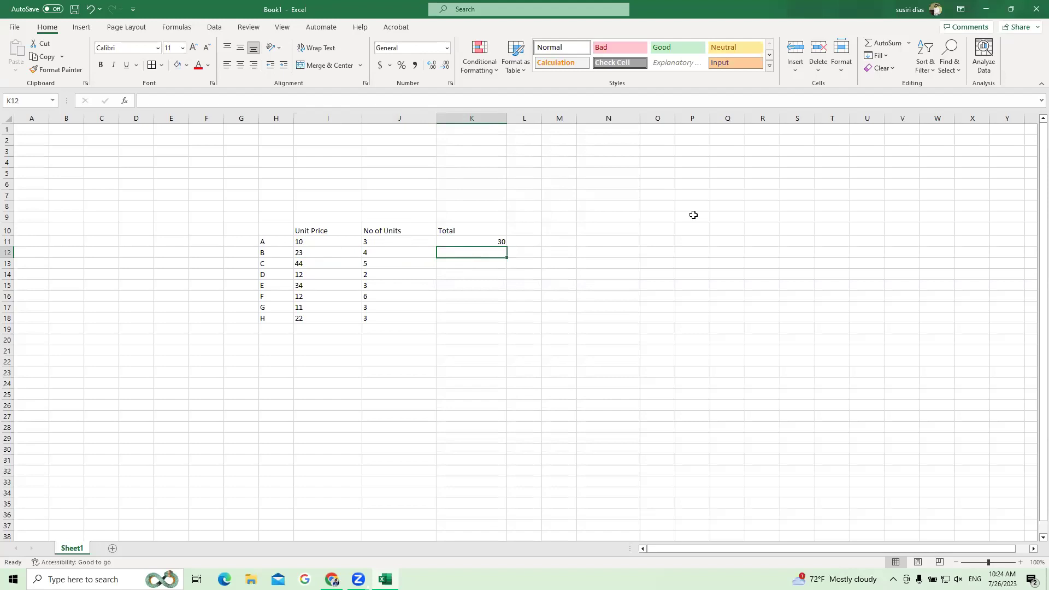
{"action": "type", "text": "="}
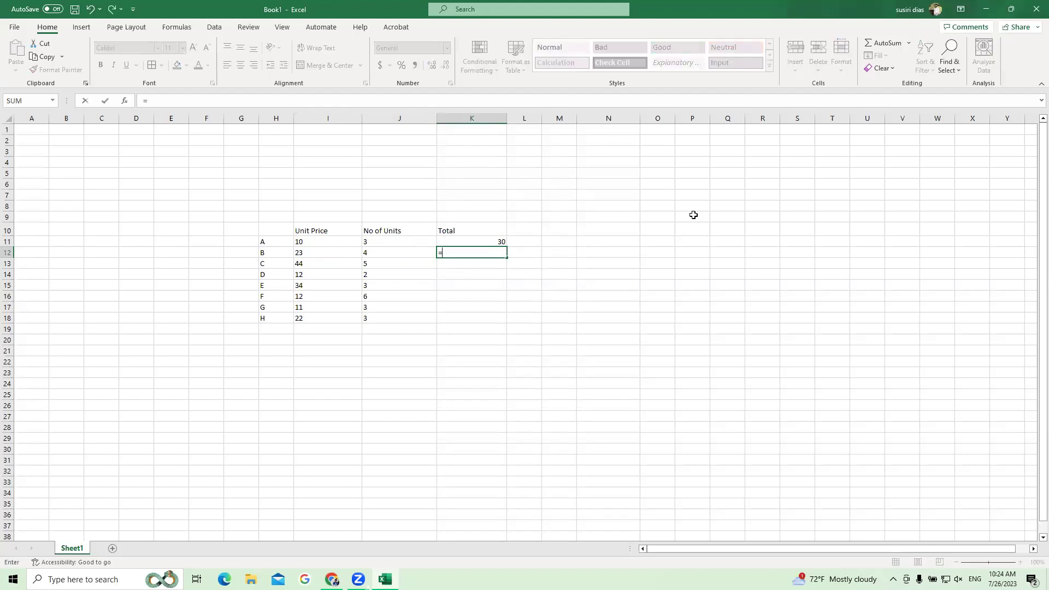
{"action": "type", "text": "I"}
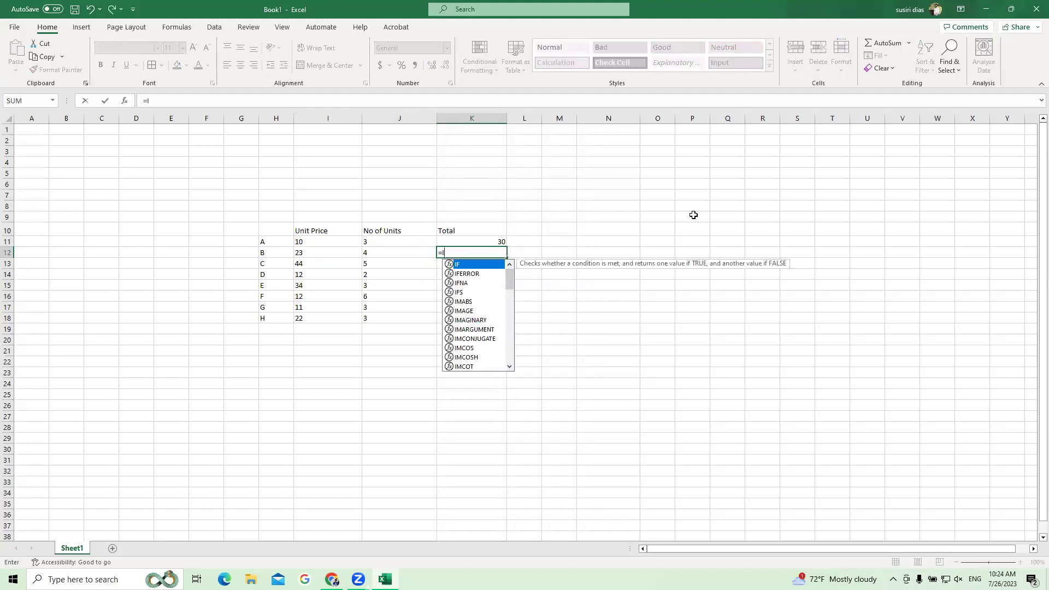
{"action": "type", "text": "12"}
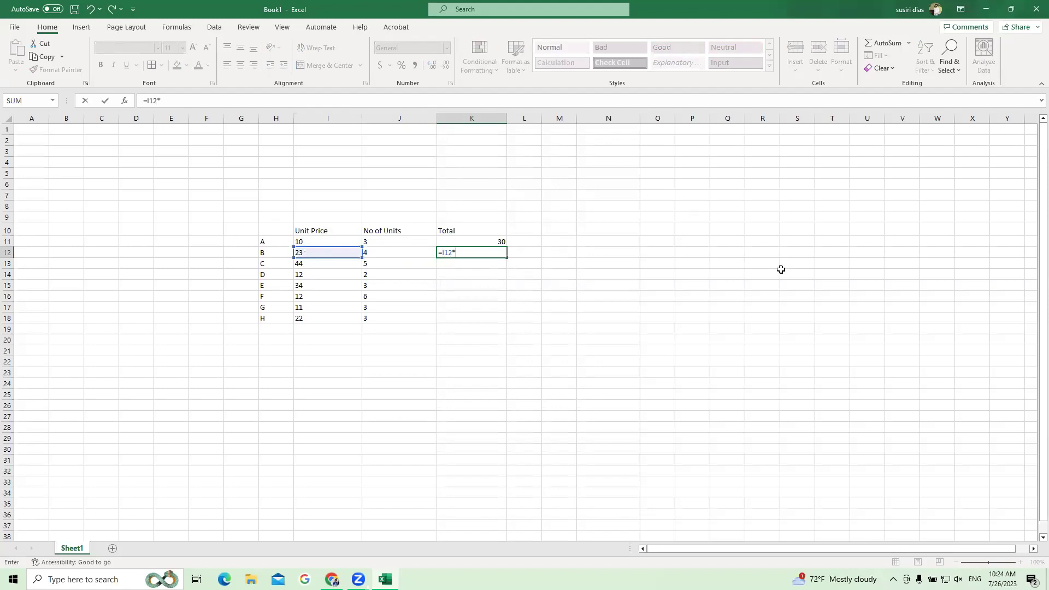
{"action": "type", "text": "*J12"}
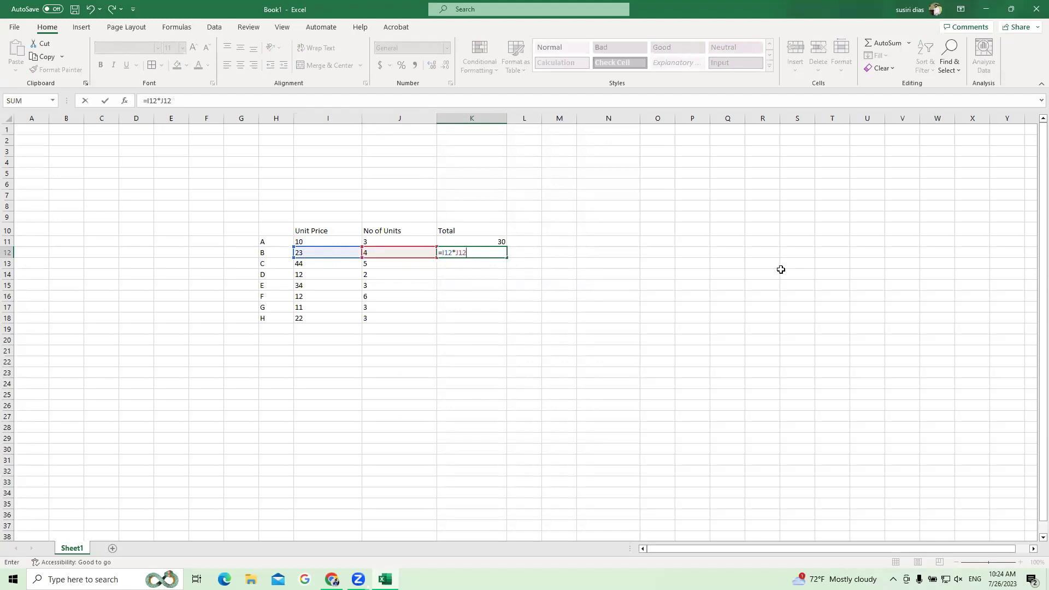
{"action": "key", "text": "Return"}
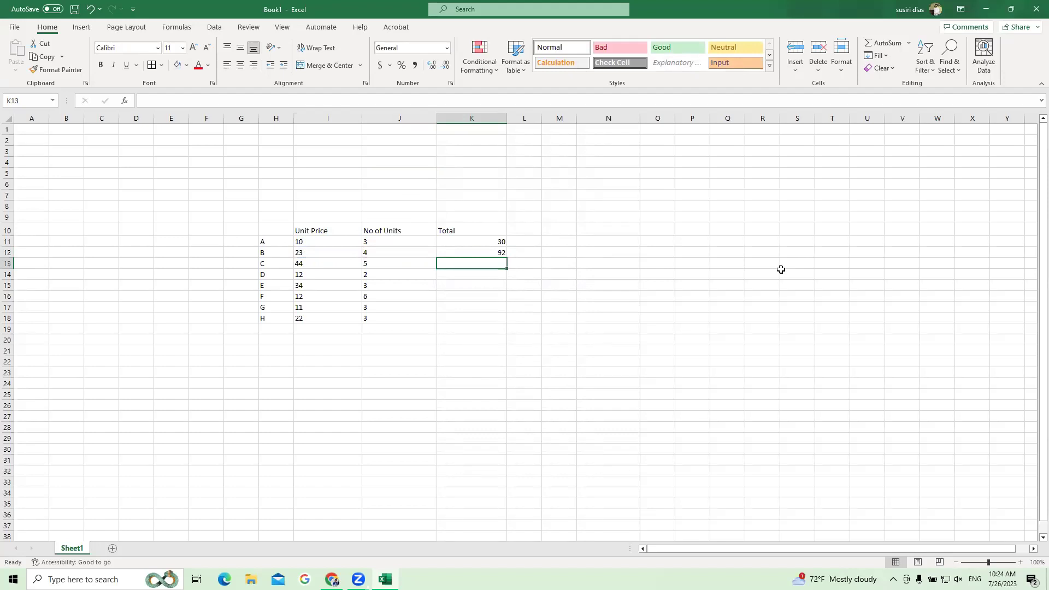
{"action": "left_click", "coordinate": [490, 253]}
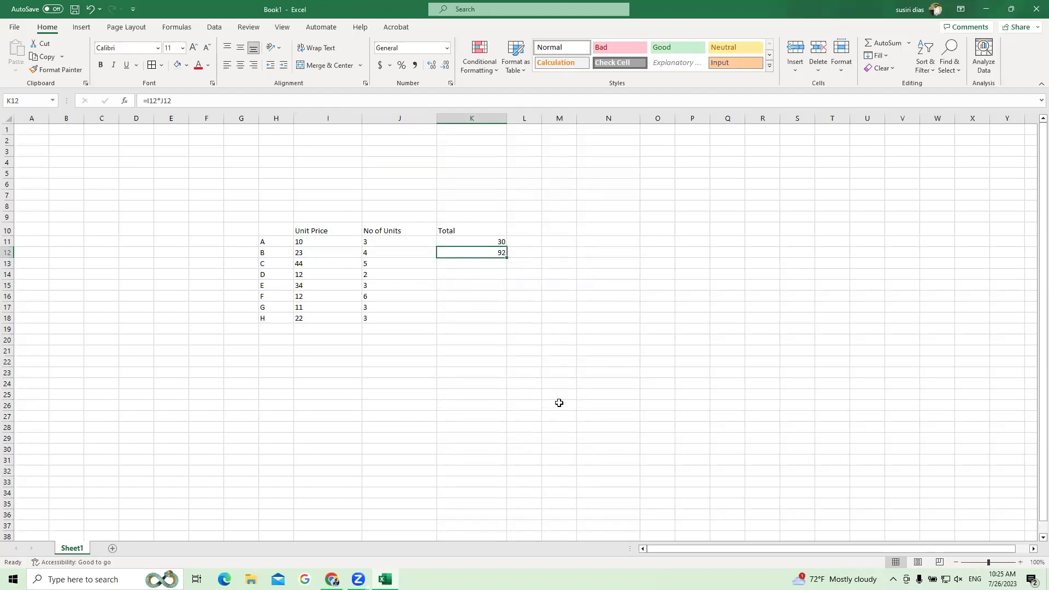
Review the Total column and item E's unit price 34 and 3 units.
{"action": "left_click", "coordinate": [326, 332]}
{"action": "left_click", "coordinate": [459, 276]}
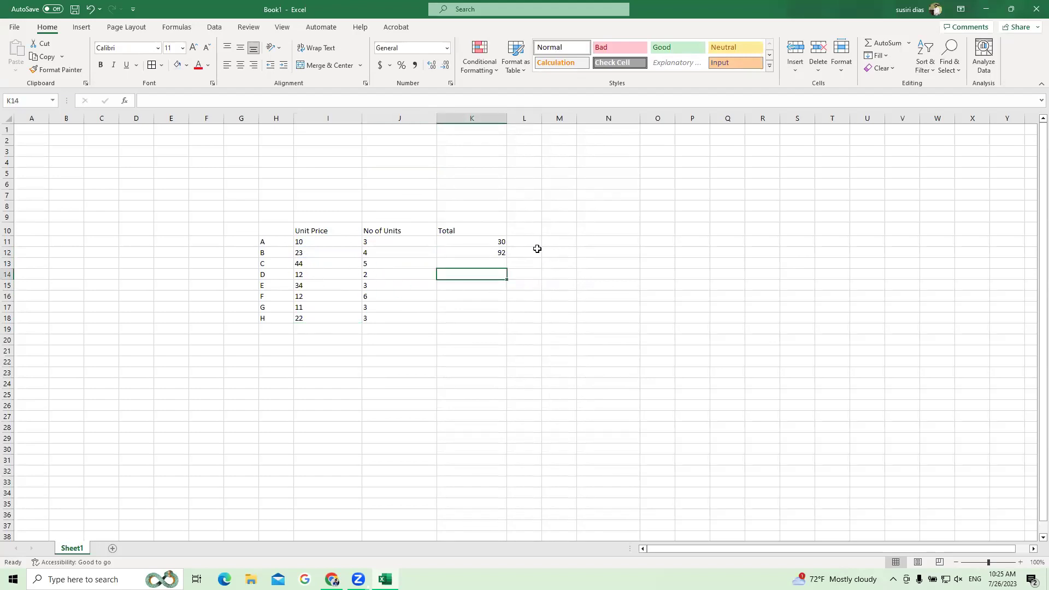
{"action": "left_click", "coordinate": [532, 224]}
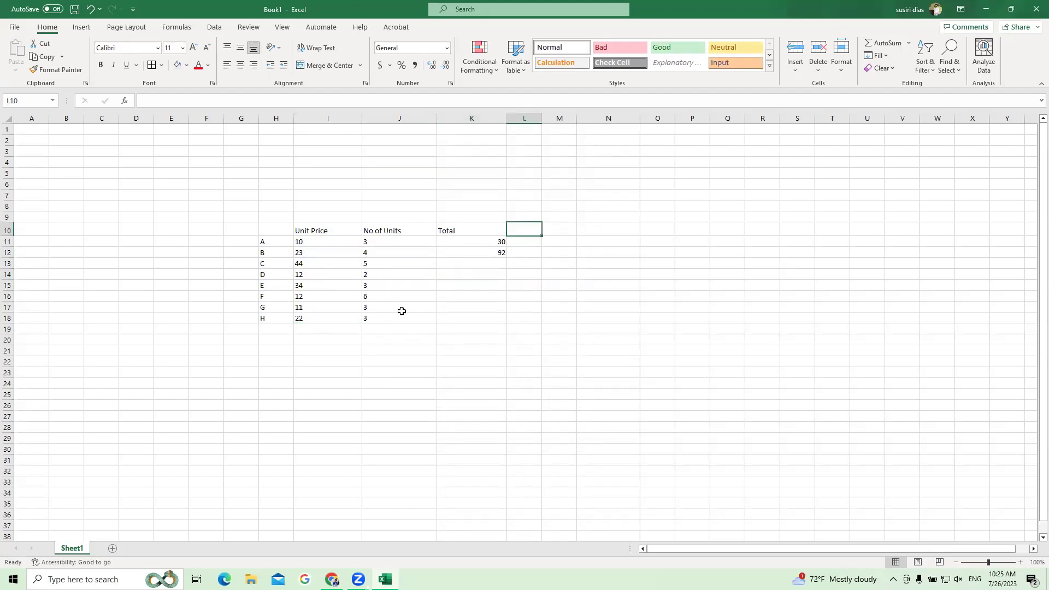
{"action": "left_click", "coordinate": [495, 253]}
{"action": "left_click", "coordinate": [493, 287]}
{"action": "left_click", "coordinate": [338, 284]}
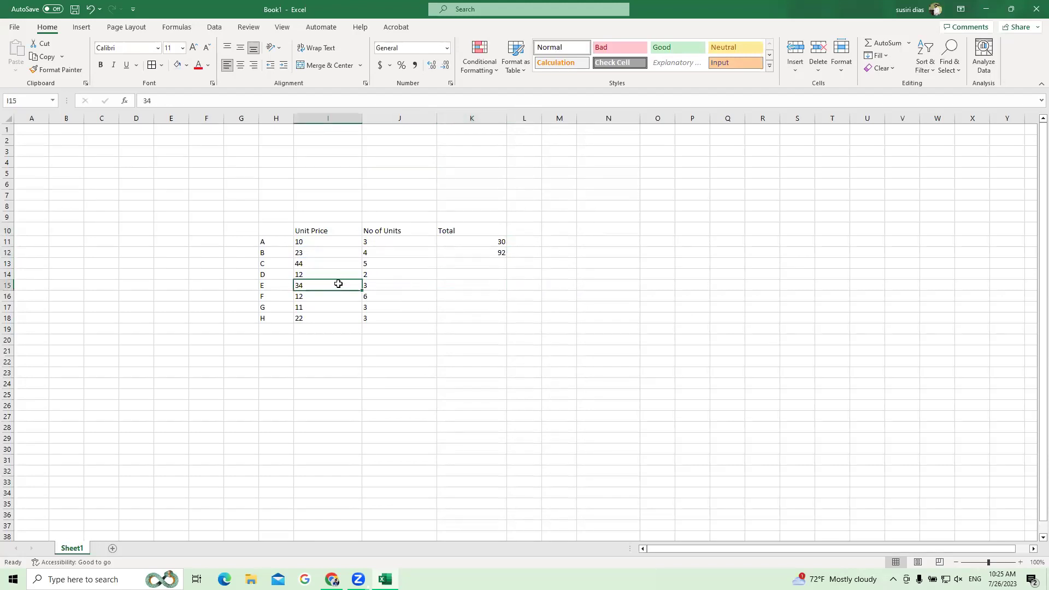
{"action": "left_click", "coordinate": [390, 284]}
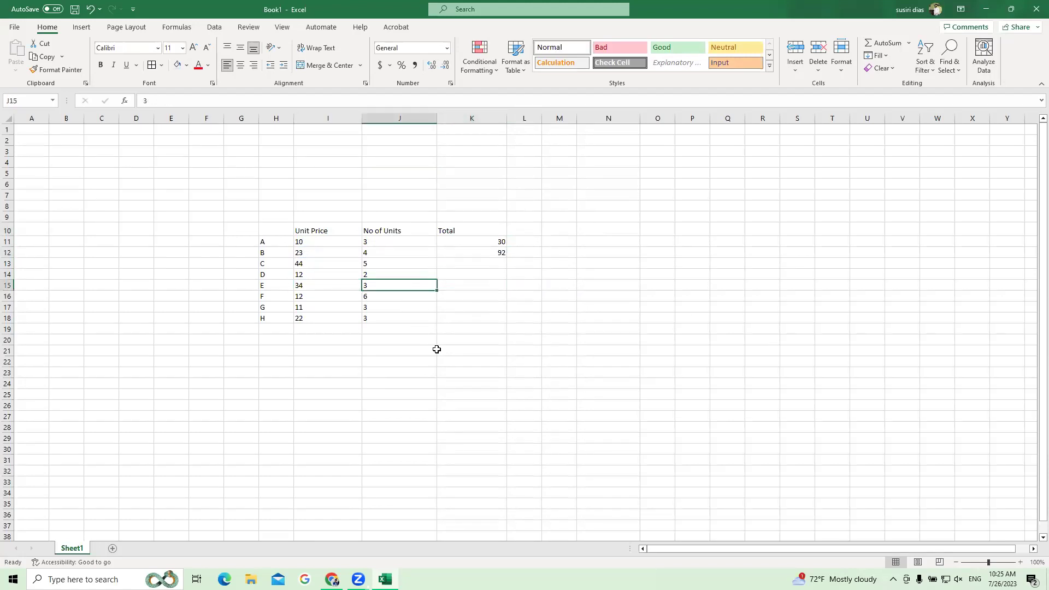
{"action": "left_click", "coordinate": [319, 286]}
{"action": "left_click", "coordinate": [390, 284]}
{"action": "left_click", "coordinate": [323, 286]}
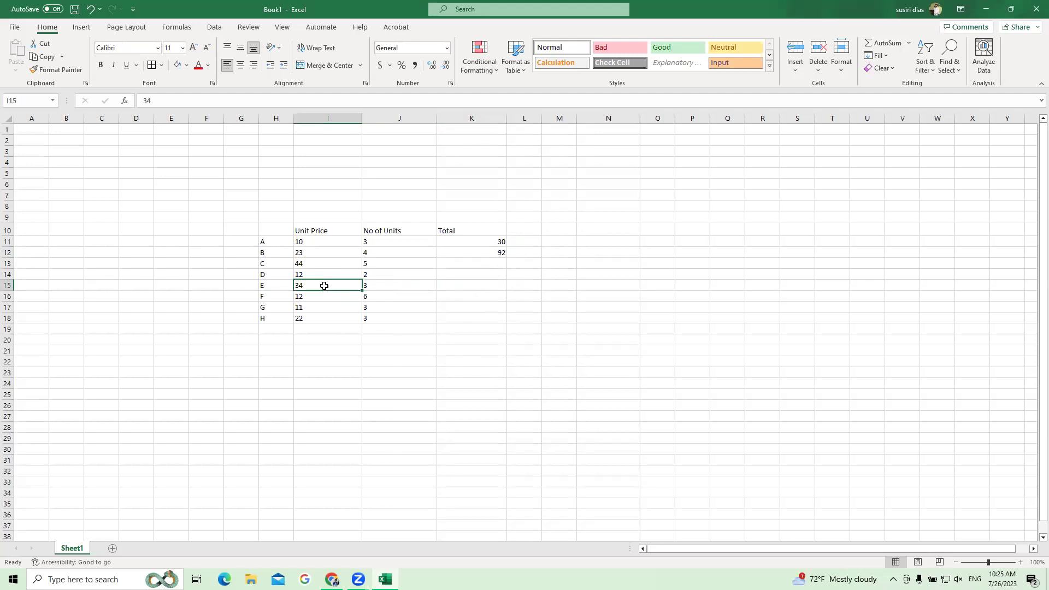
{"action": "left_click", "coordinate": [398, 283]}
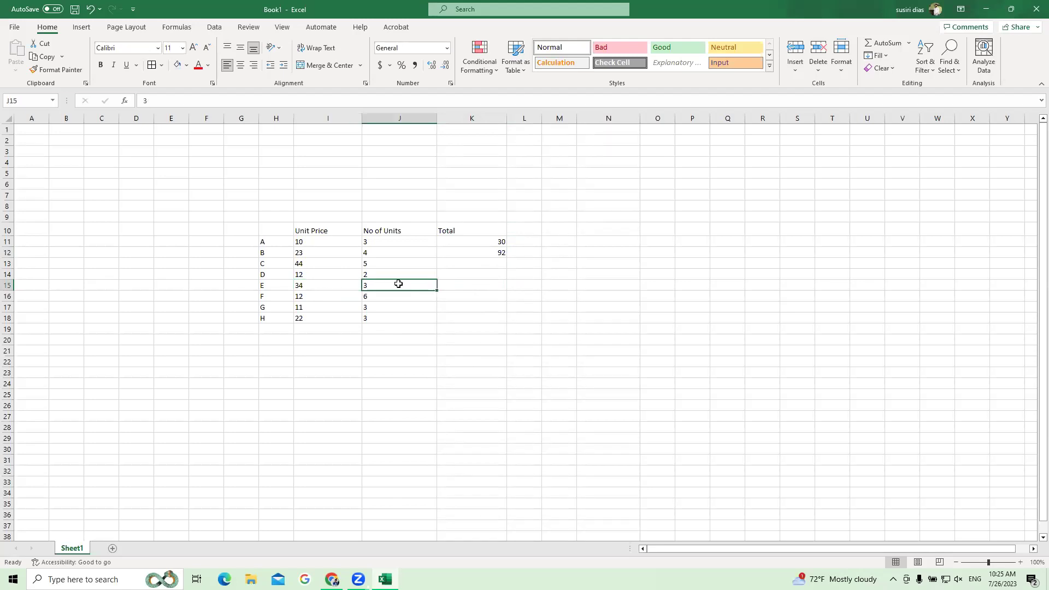
Enter =I15+J15 in K15 so item E's Total reads 37.
{"action": "left_click", "coordinate": [462, 286]}
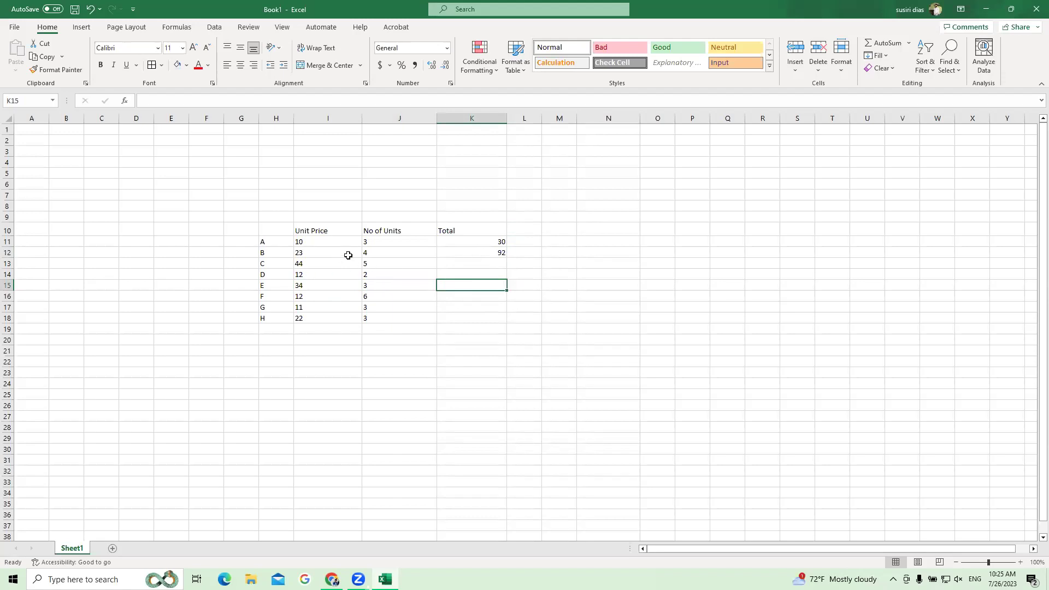
{"action": "left_click", "coordinate": [460, 297]}
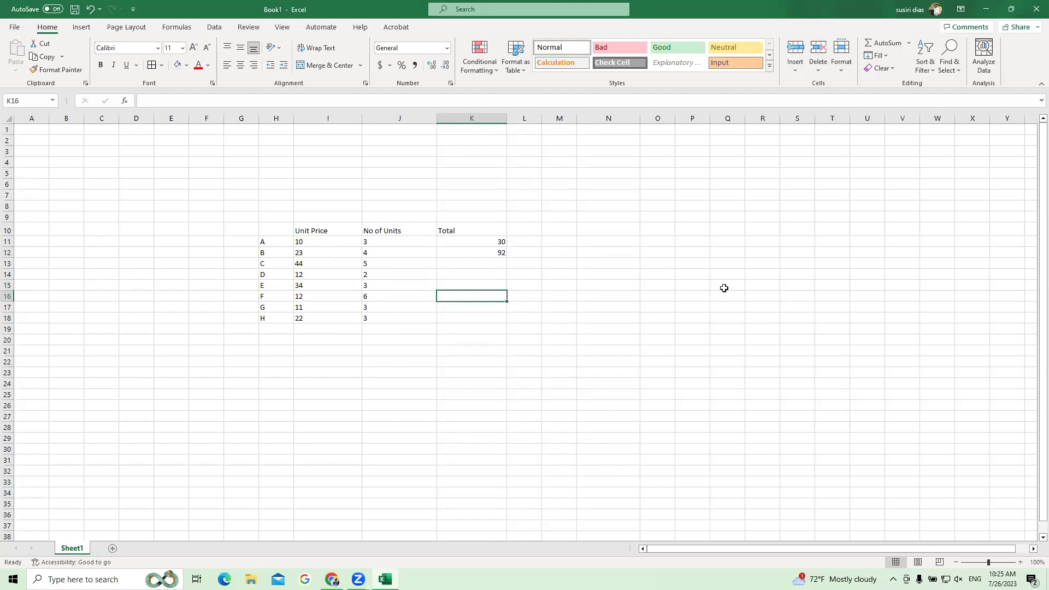
{"action": "left_click", "coordinate": [495, 286]}
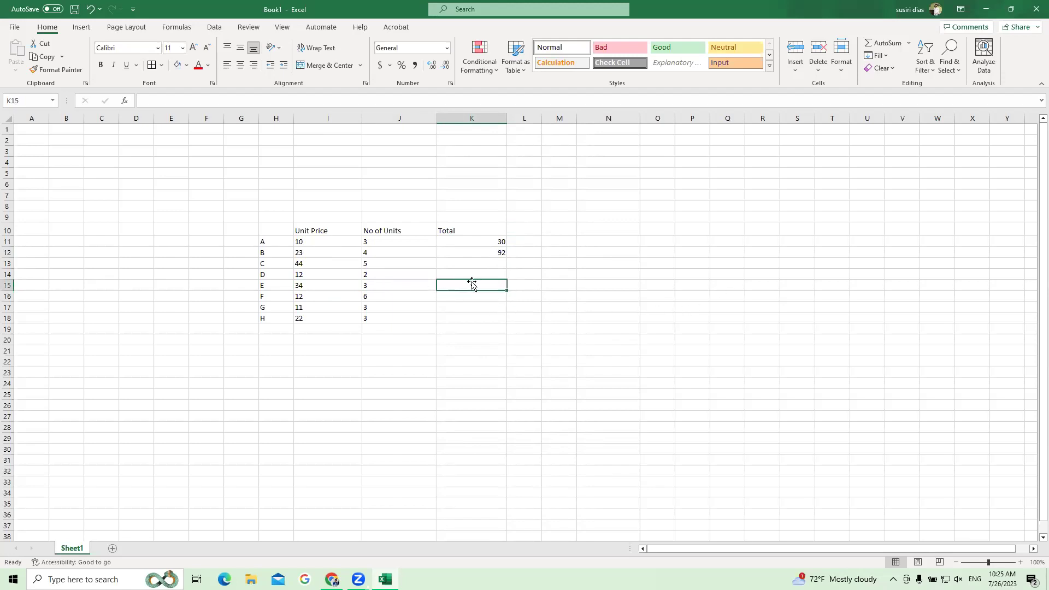
{"action": "type", "text": "="}
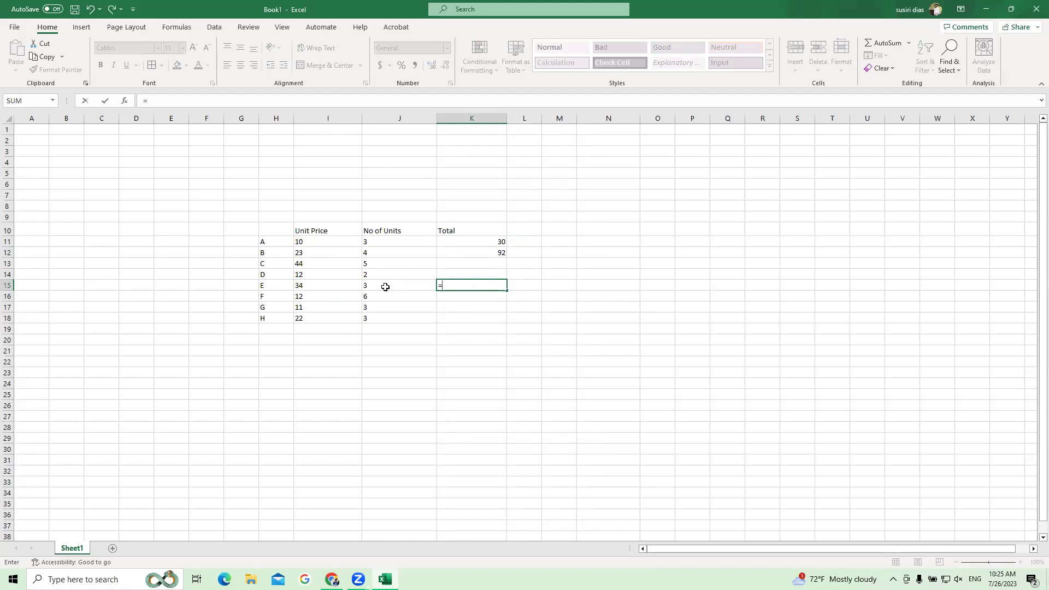
{"action": "type", "text": "I15"}
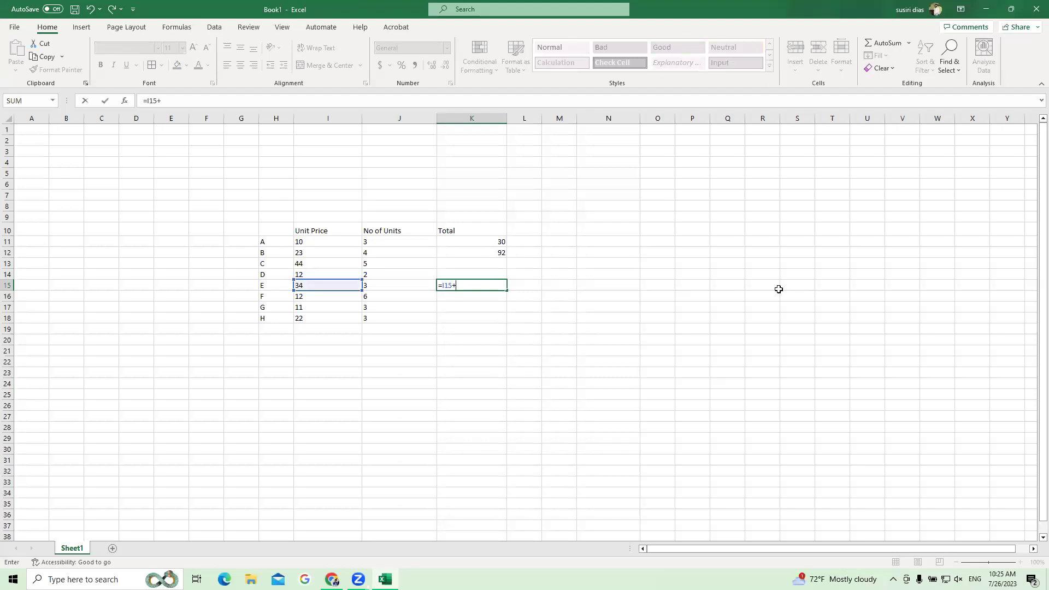
{"action": "type", "text": "+J15"}
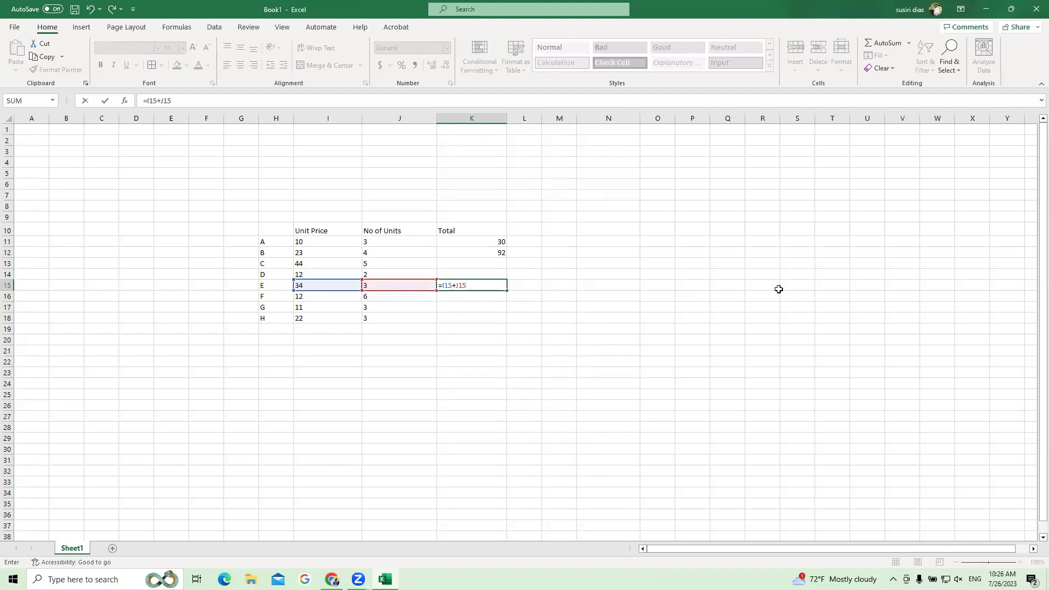
{"action": "key", "text": "Return"}
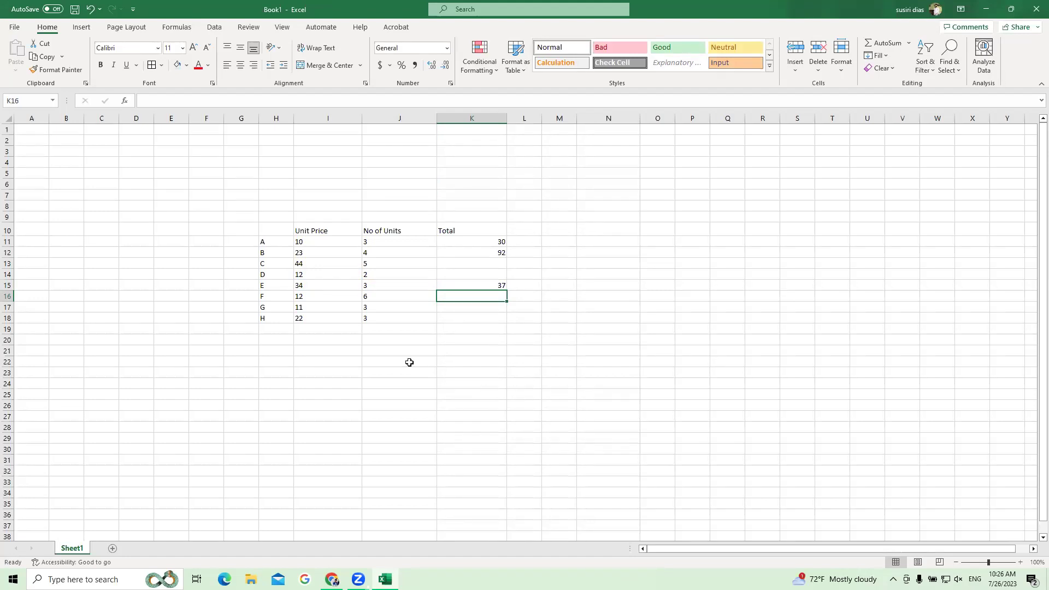
Enter =I17-J17 in K17, giving item G a Total of 8.
{"action": "left_click", "coordinate": [475, 311]}
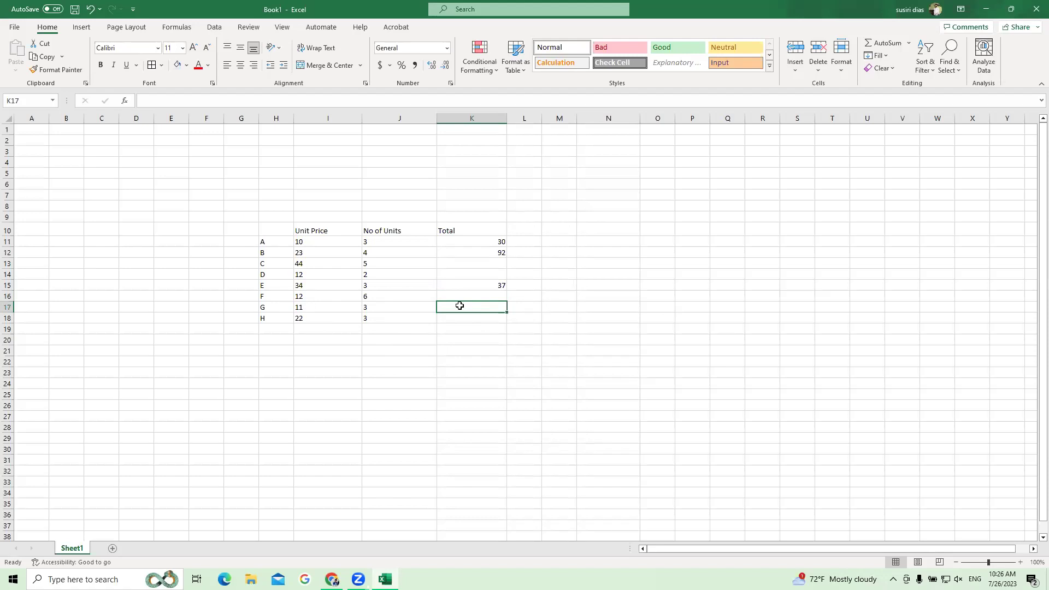
{"action": "type", "text": "="}
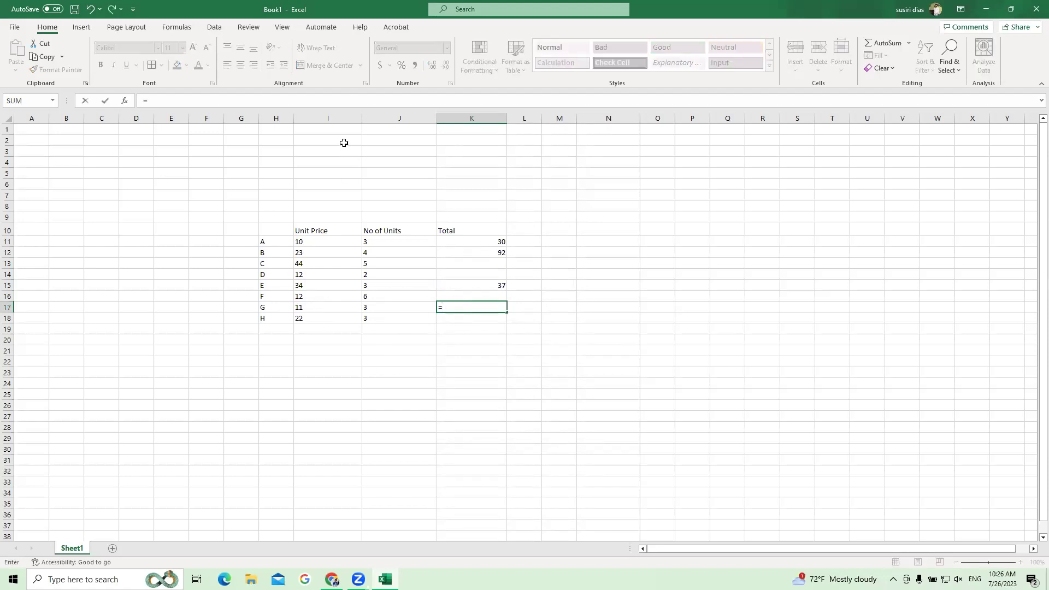
{"action": "type", "text": "I"}
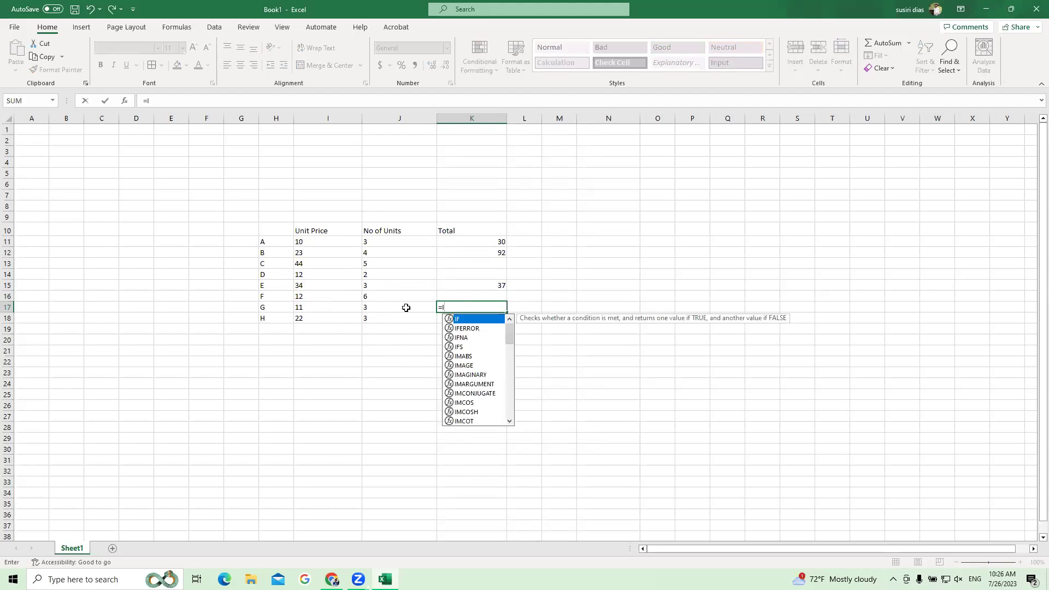
{"action": "type", "text": "17"}
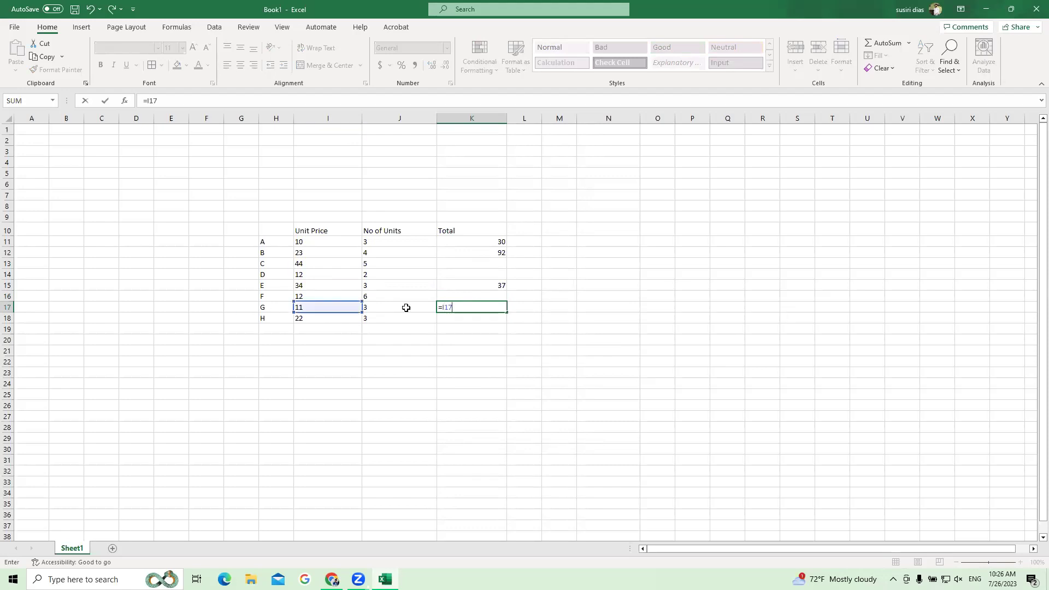
{"action": "type", "text": "-J17"}
{"action": "key", "text": "Return"}
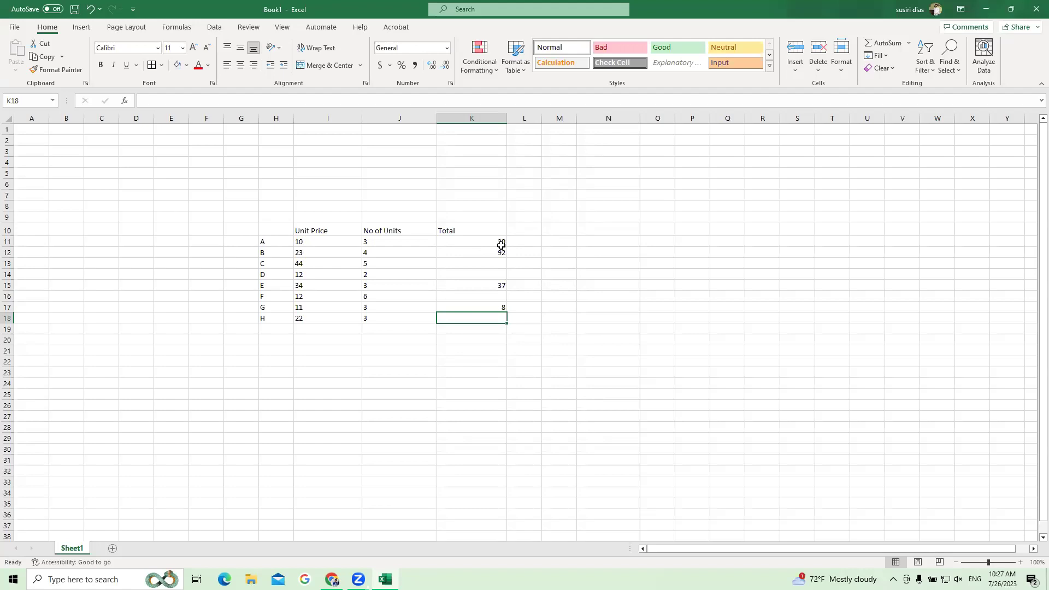
Change item A's unit price in I11 from 10 to 15, updating K11 to 45.
{"action": "left_click_drag", "start_coordinate": [499, 244], "coordinate": [497, 250]}
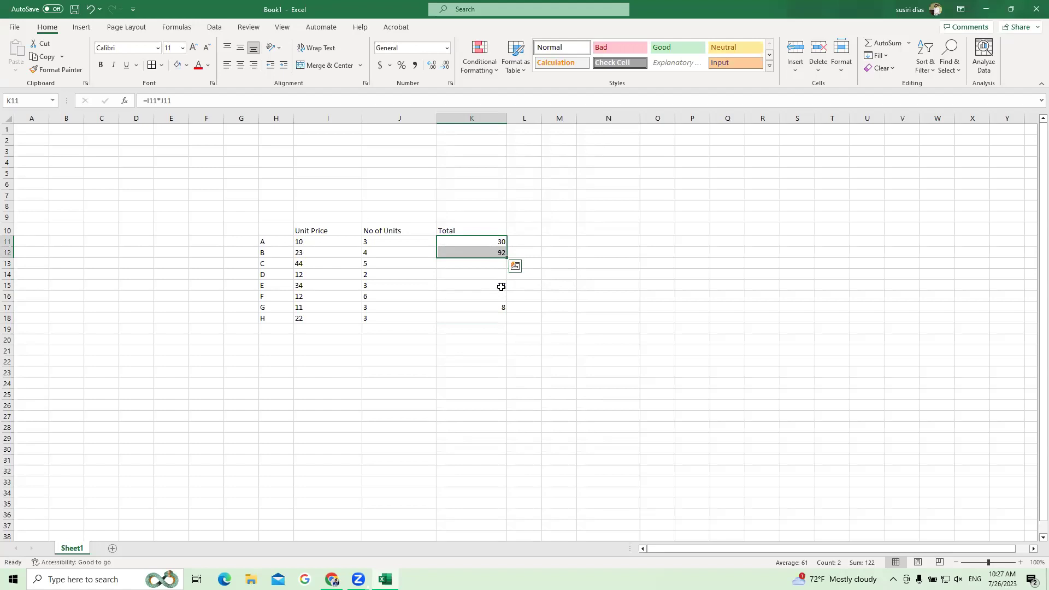
{"action": "left_click", "coordinate": [499, 286]}
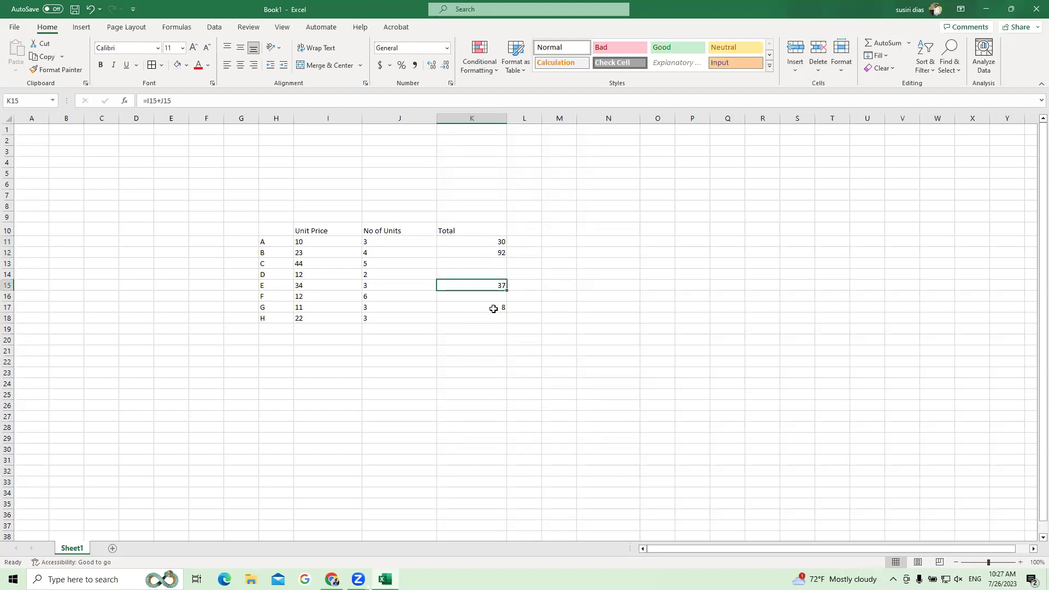
{"action": "left_click", "coordinate": [337, 244]}
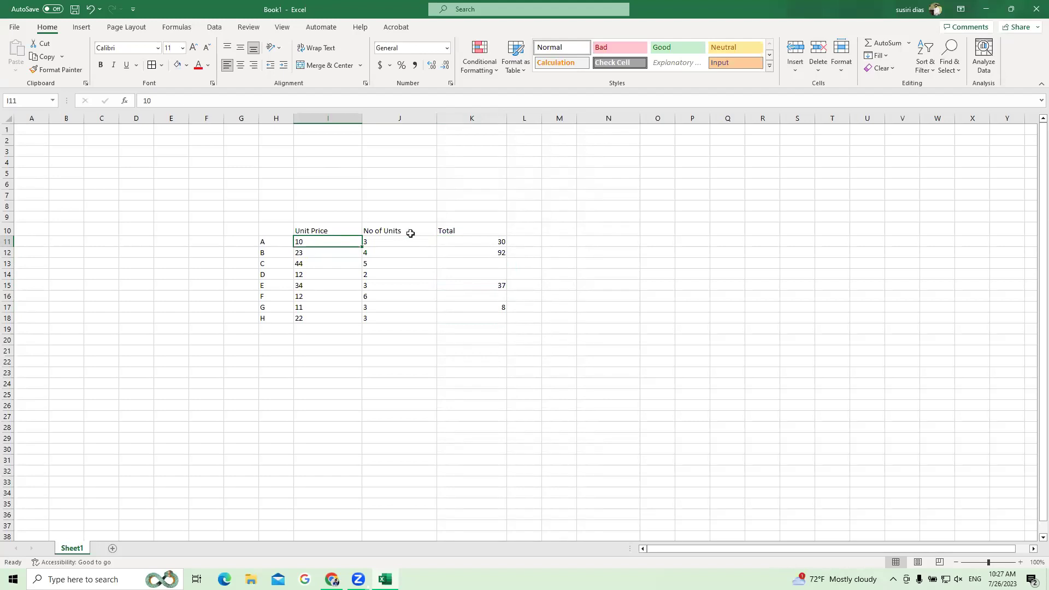
{"action": "double_click", "coordinate": [324, 242]}
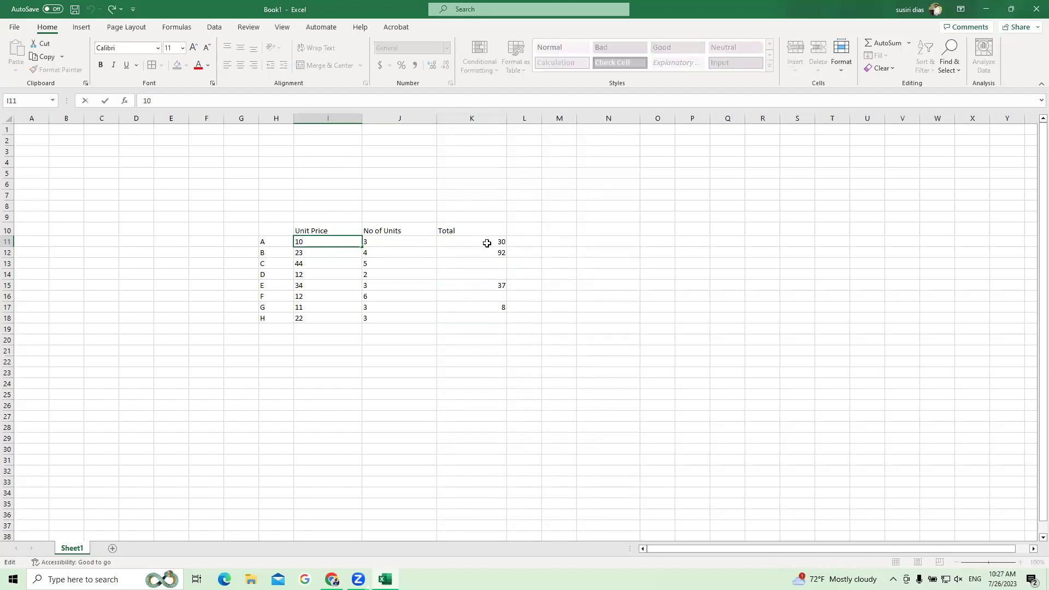
{"action": "left_click", "coordinate": [330, 261]}
{"action": "left_click", "coordinate": [331, 241]}
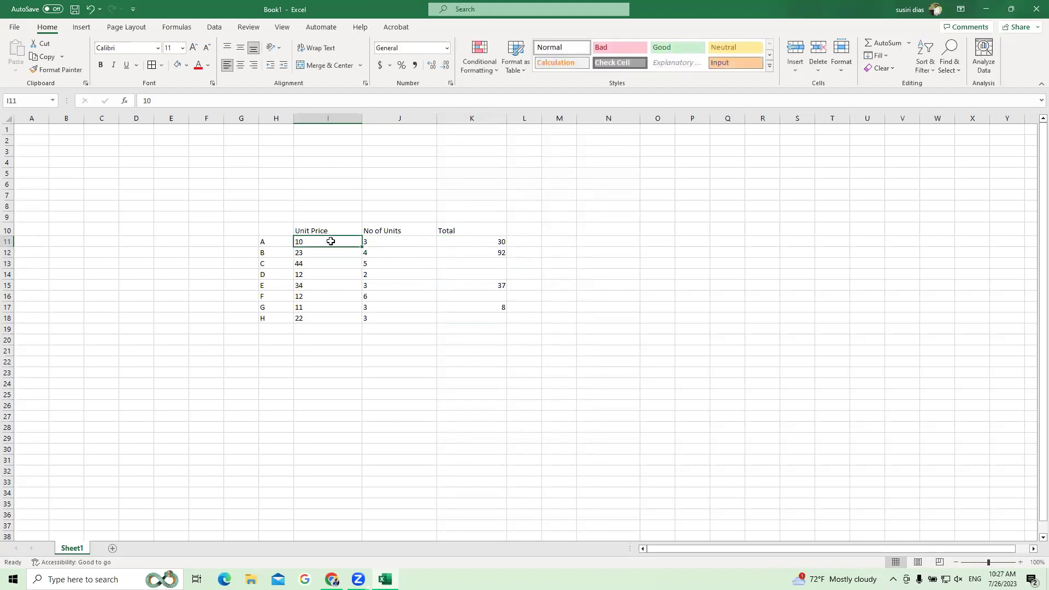
{"action": "key", "text": "BackSpace"}
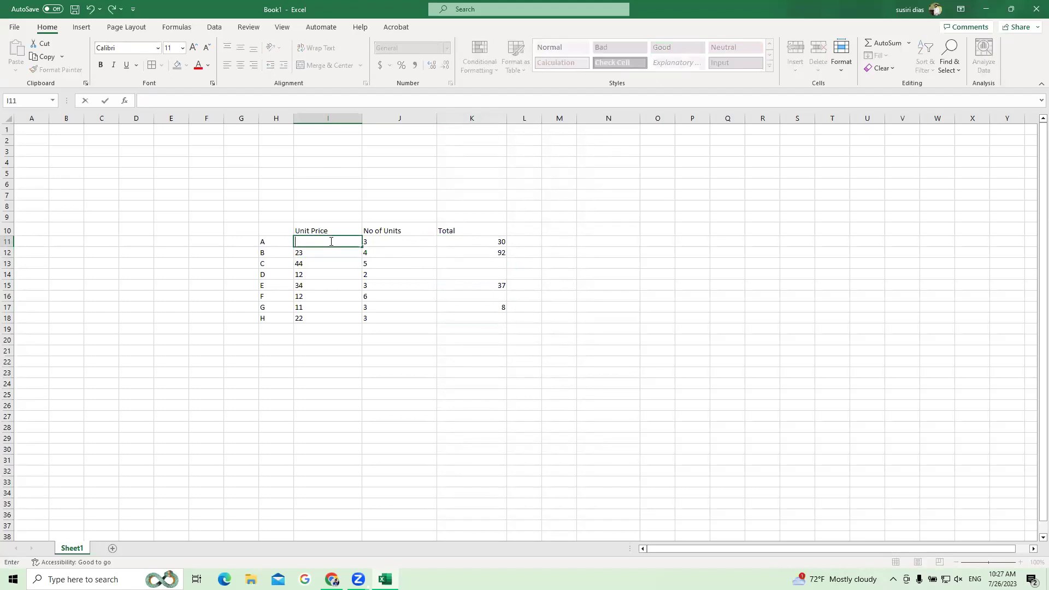
{"action": "type", "text": "15"}
{"action": "left_click", "coordinate": [395, 317]}
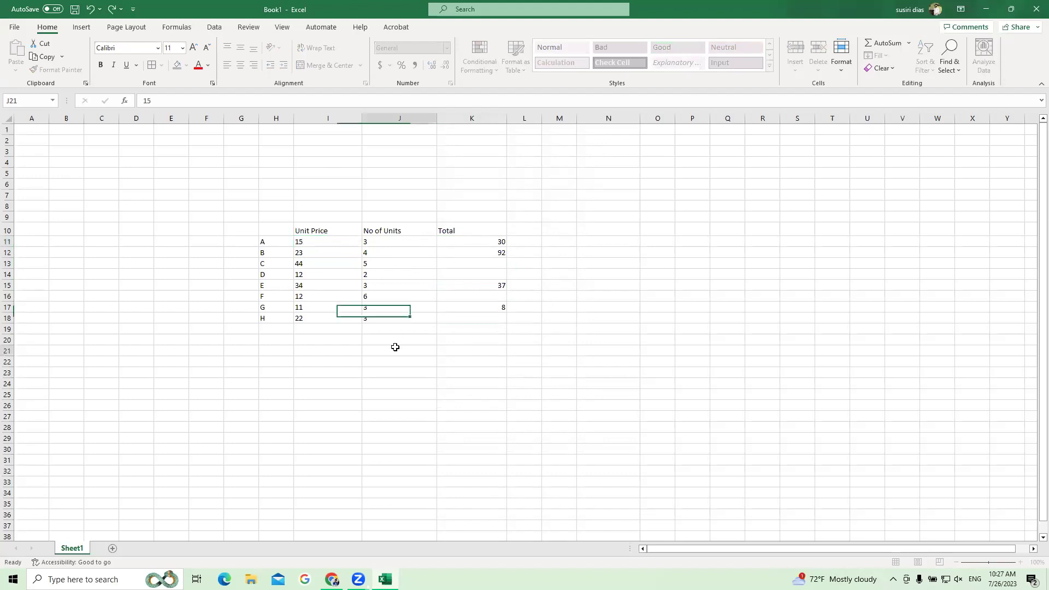
{"action": "left_click", "coordinate": [396, 349]}
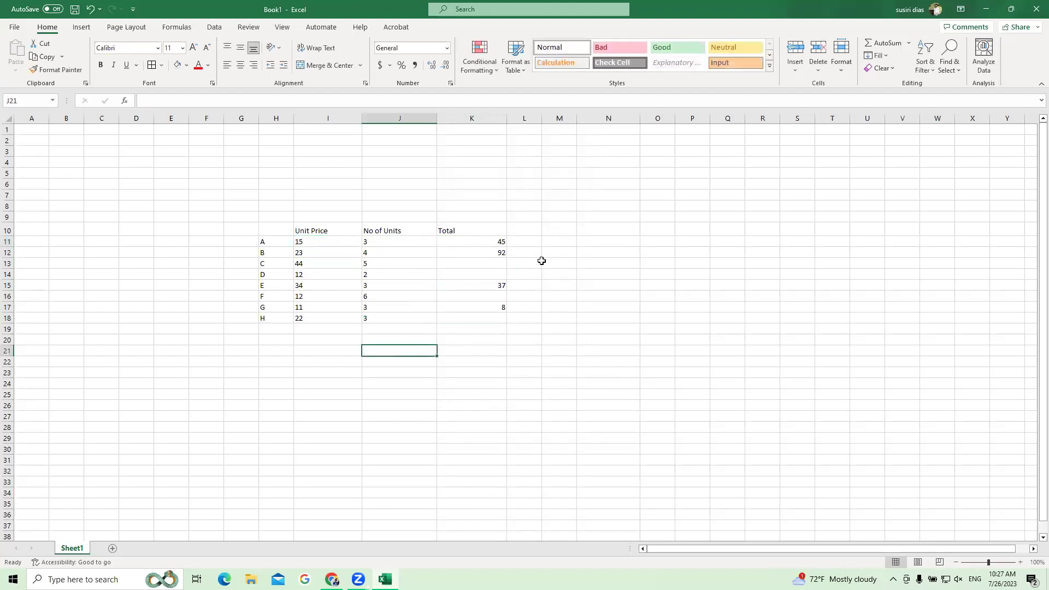
{"action": "left_click", "coordinate": [502, 244]}
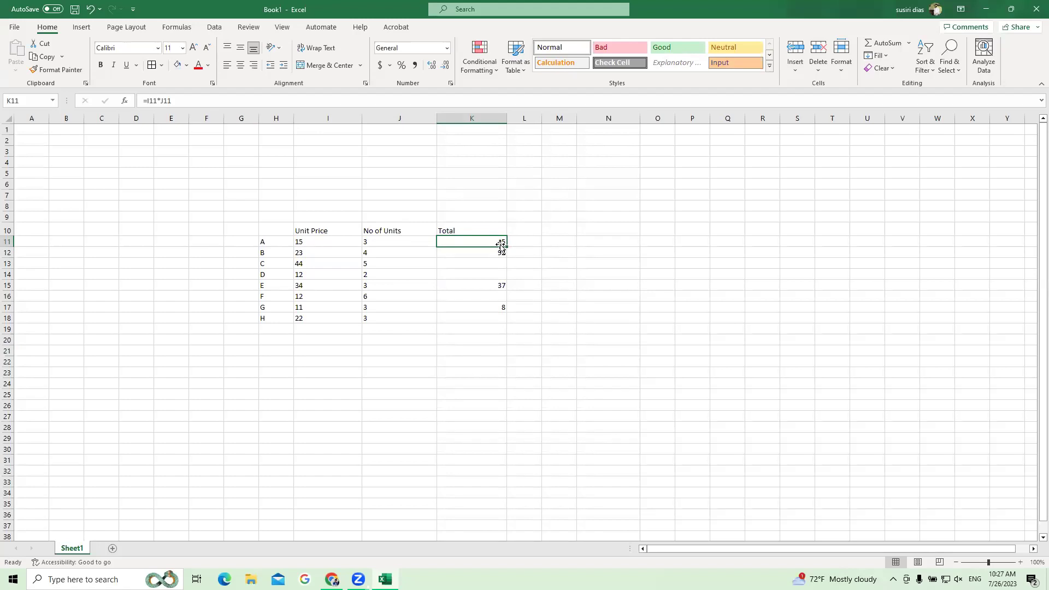
Change item E's unit price from 34 to 37, making its Total 40.
{"action": "left_click", "coordinate": [301, 287]}
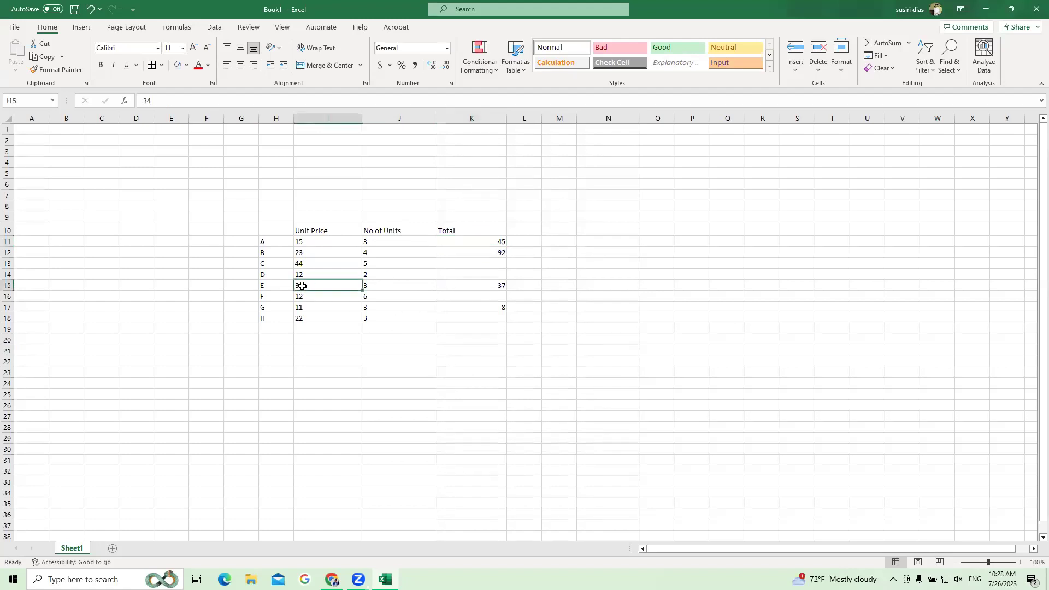
{"action": "double_click", "coordinate": [341, 281]}
{"action": "key", "text": "BackSpace"}
{"action": "key", "text": "BackSpace"}
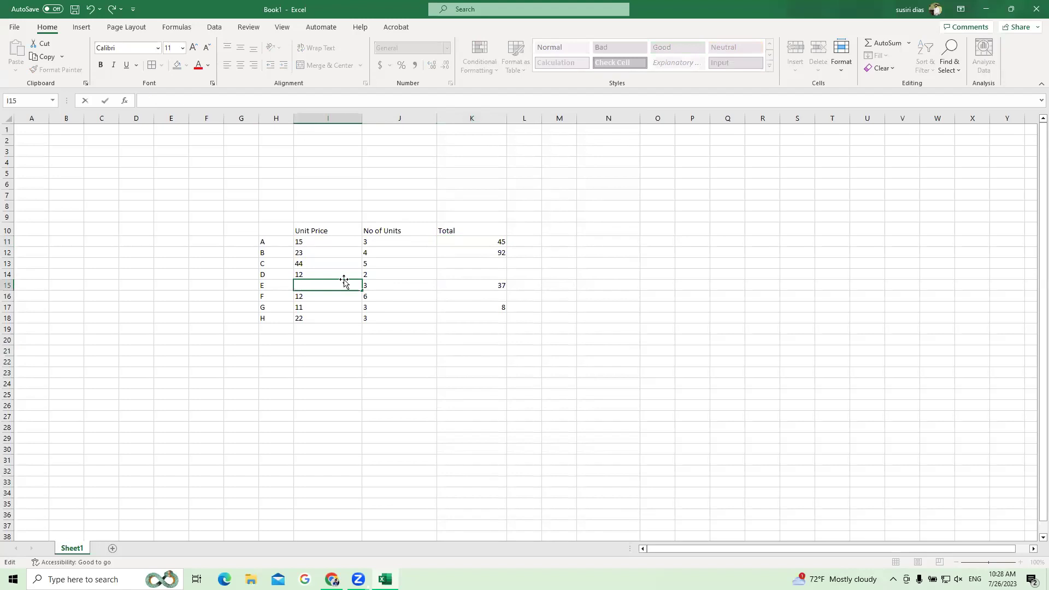
{"action": "type", "text": "37"}
{"action": "left_click", "coordinate": [355, 373]}
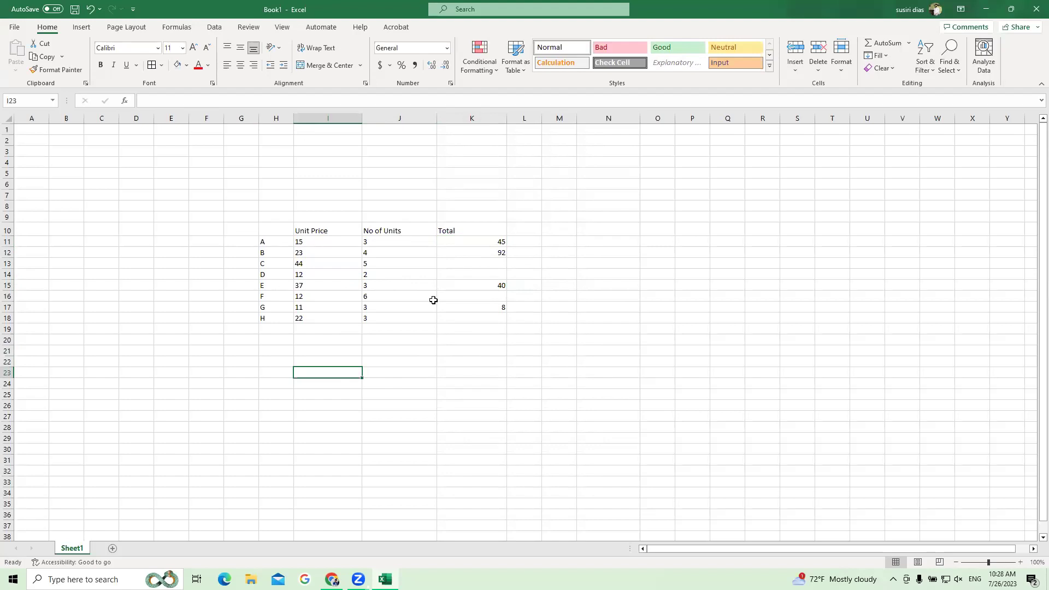
Change item G's unit price from 11 to 23, making its Total 20.
{"action": "left_click", "coordinate": [315, 306]}
{"action": "double_click", "coordinate": [318, 307]}
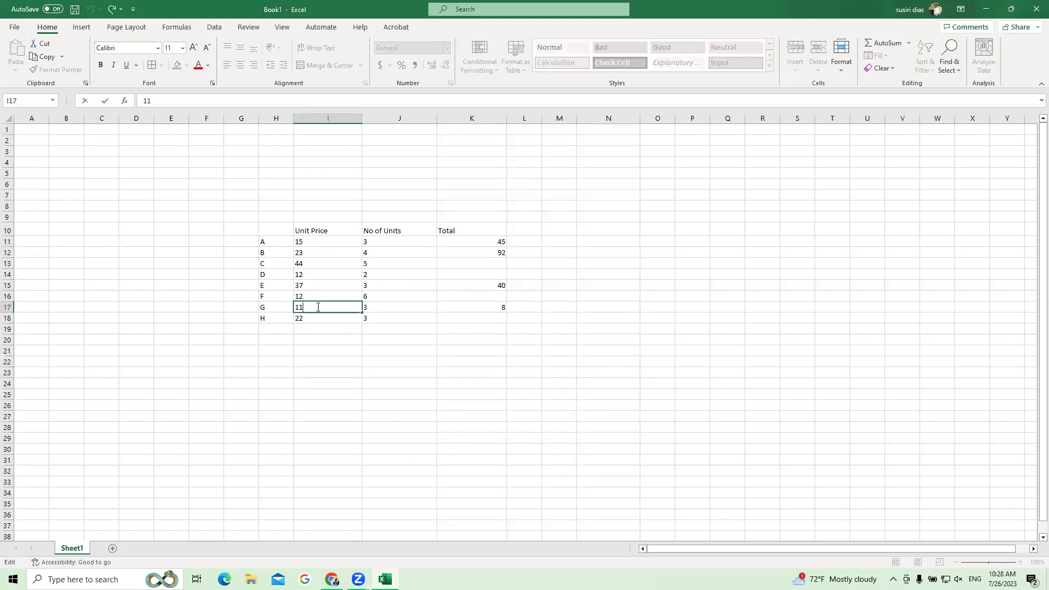
{"action": "key", "text": "BackSpace"}
{"action": "key", "text": "BackSpace"}
{"action": "type", "text": "23"}
{"action": "left_click", "coordinate": [531, 448]}
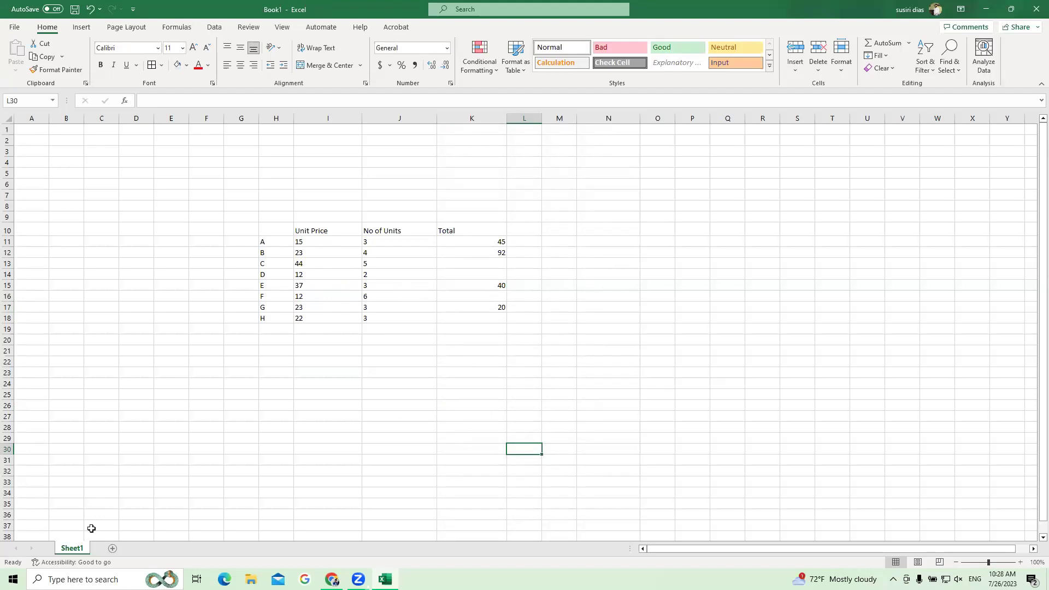
{"action": "left_click", "coordinate": [115, 390]}
Add blank worksheets Sheet2 and Sheet3, then display the empty Sheet3.
{"action": "left_click", "coordinate": [398, 283]}
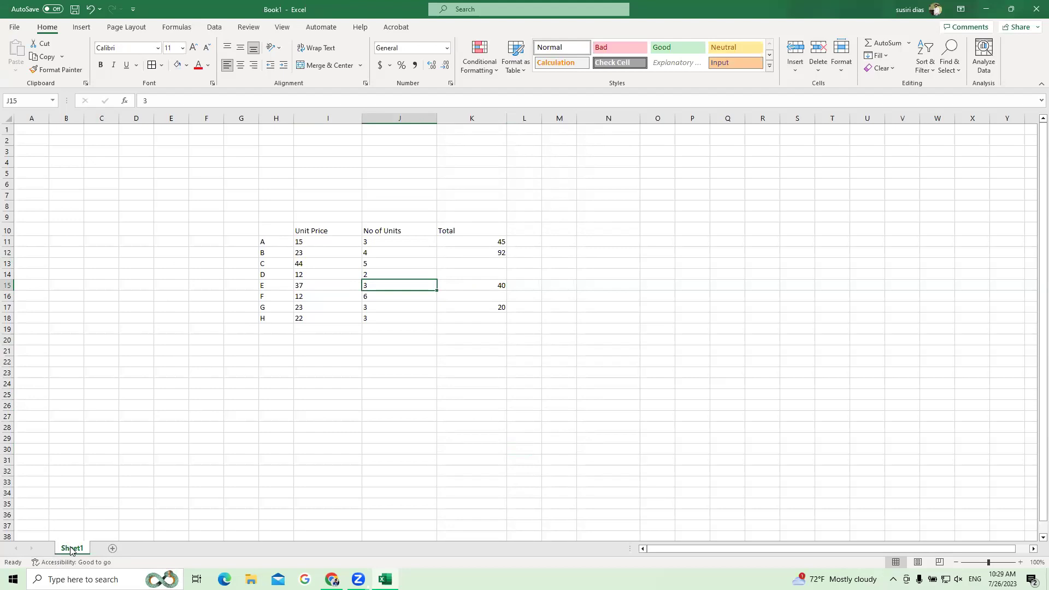
{"action": "left_click", "coordinate": [112, 548]}
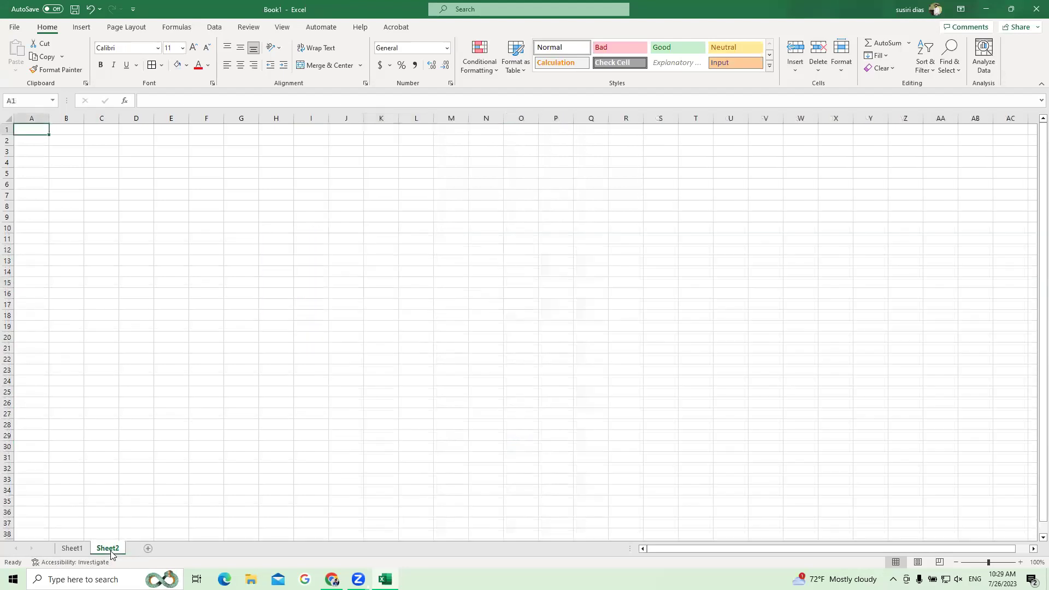
{"action": "left_click", "coordinate": [148, 549]}
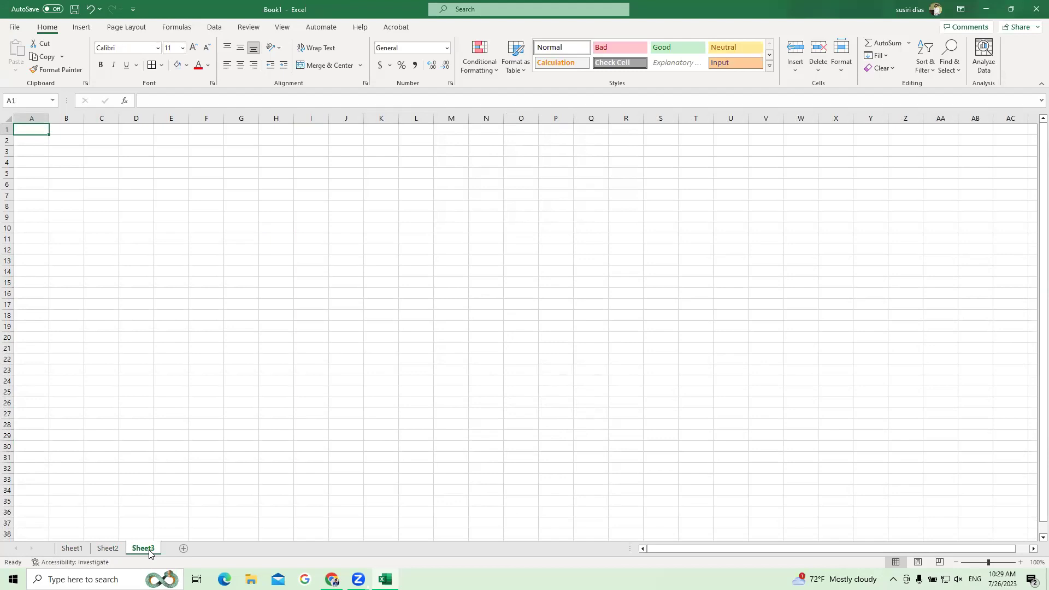
{"action": "left_click", "coordinate": [76, 551]}
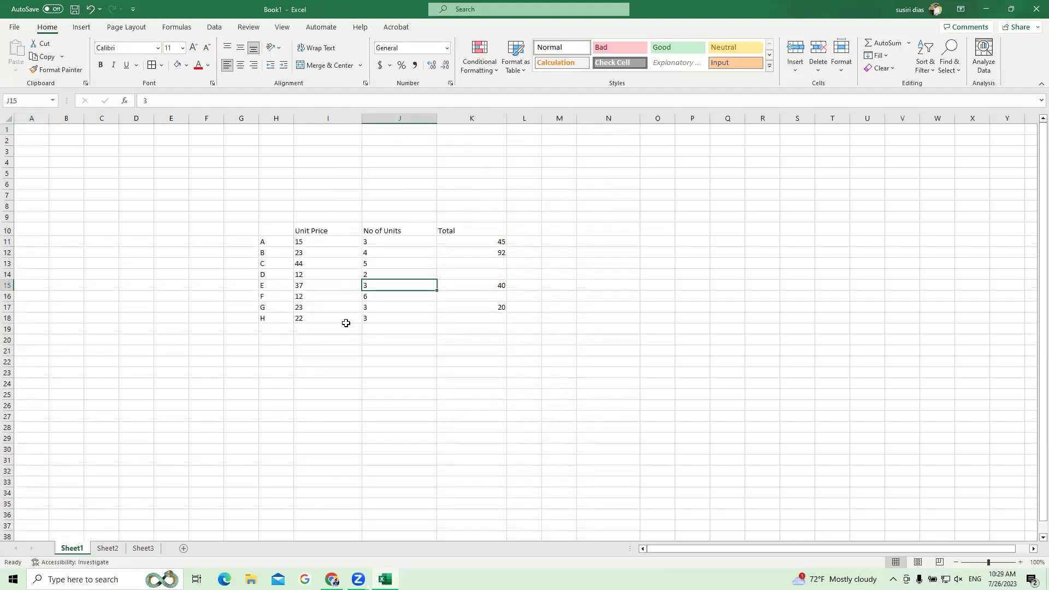
{"action": "left_click_drag", "start_coordinate": [210, 202], "coordinate": [575, 386]}
{"action": "left_click_drag", "start_coordinate": [217, 206], "coordinate": [574, 376]}
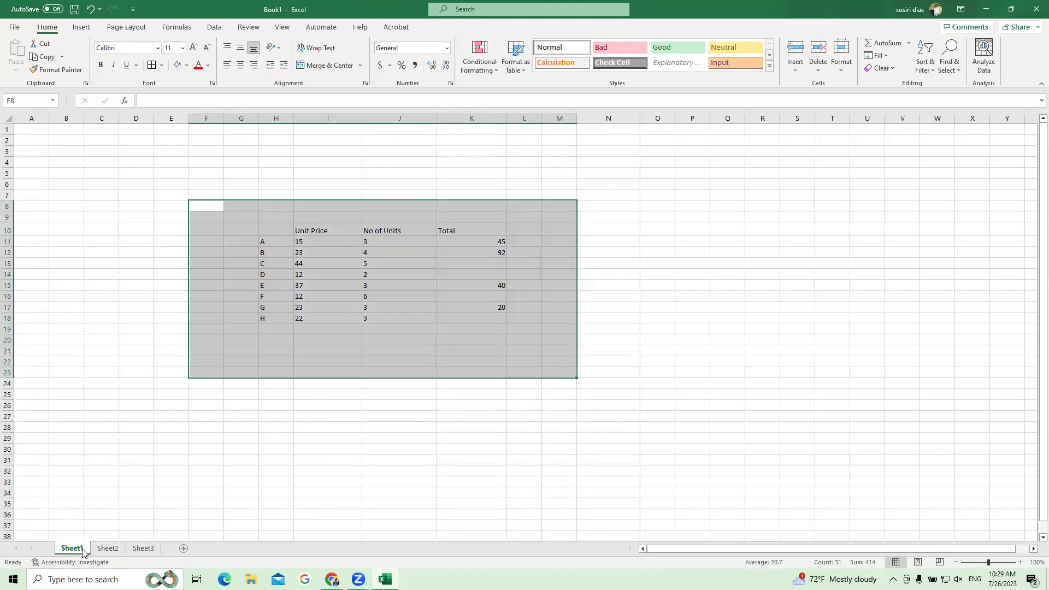
{"action": "left_click", "coordinate": [141, 549]}
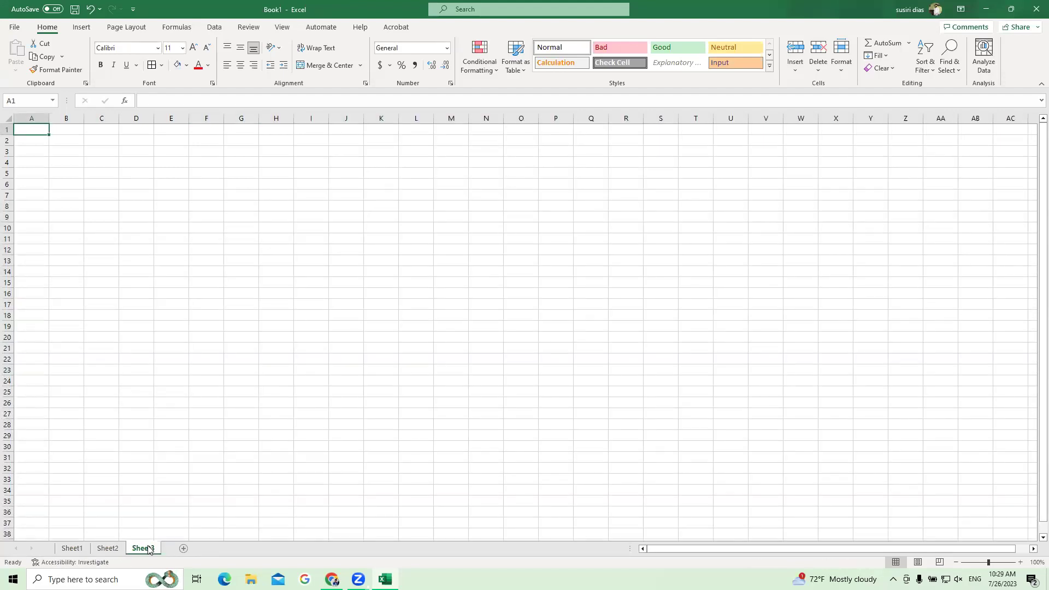
Return to Sheet1 and select ranges H9:K22 and G8:M26 around the price table, then deselect.
{"action": "left_click", "coordinate": [70, 549]}
{"action": "left_click", "coordinate": [445, 319]}
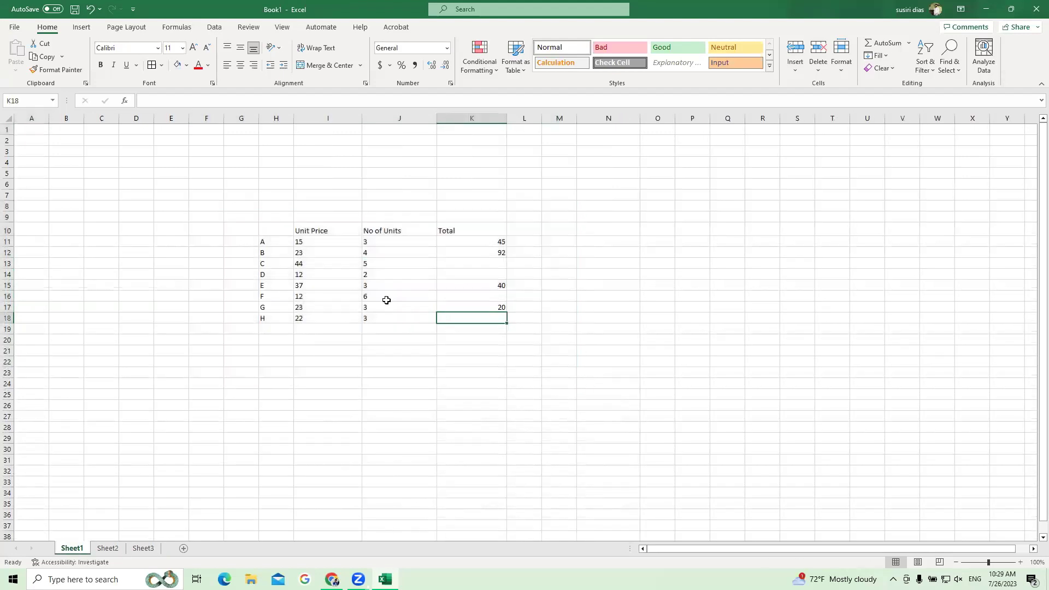
{"action": "mouse_move", "coordinate": [259, 218]}
{"action": "left_mouse_down"}
{"action": "mouse_move", "coordinate": [482, 306]}
{"action": "mouse_move", "coordinate": [533, 347]}
{"action": "mouse_move", "coordinate": [498, 356]}
{"action": "left_mouse_up"}
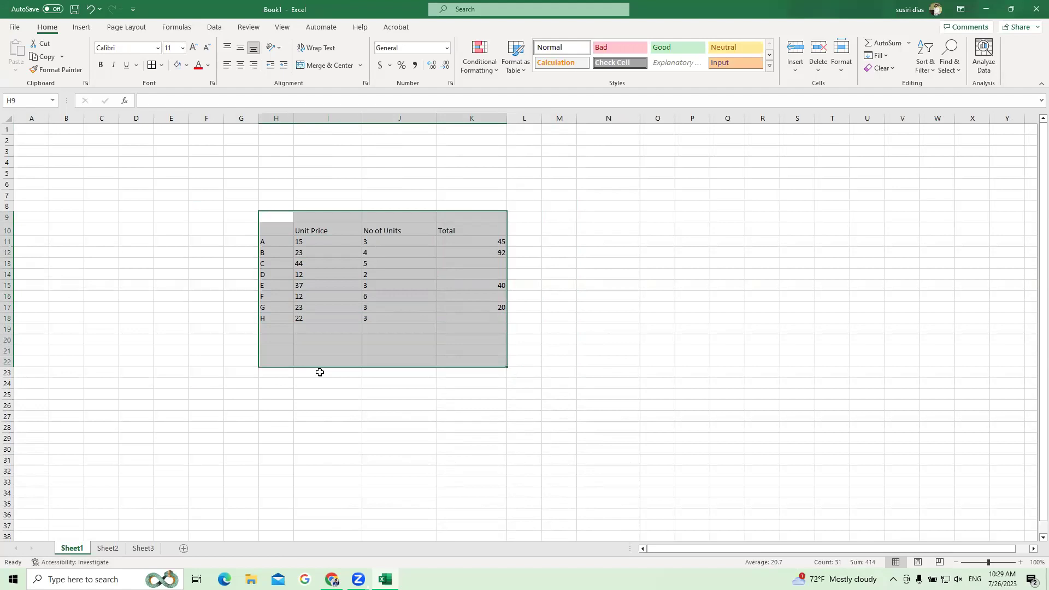
{"action": "left_click", "coordinate": [248, 426]}
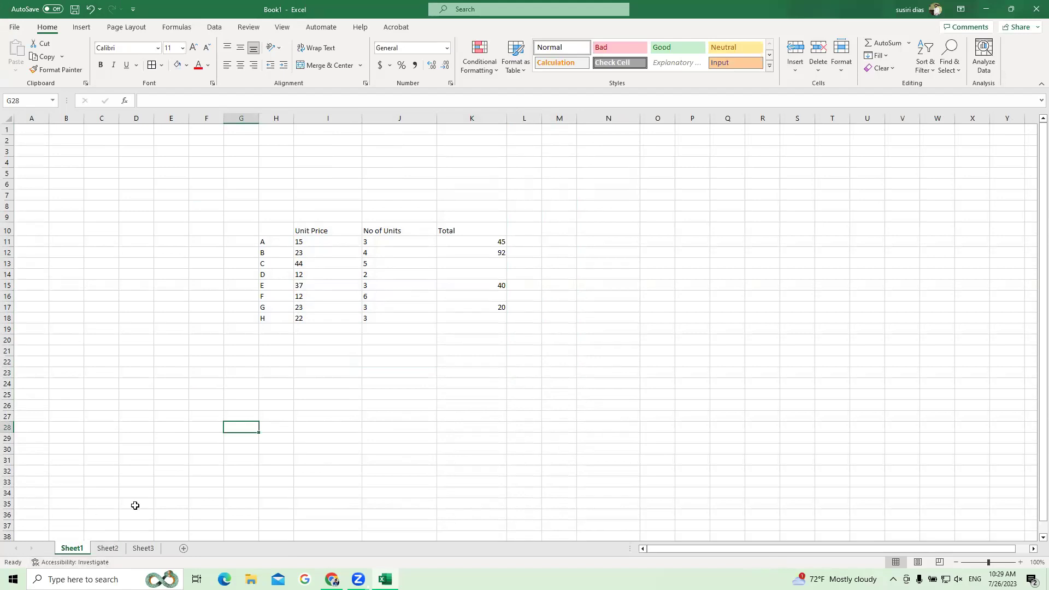
{"action": "left_click_drag", "start_coordinate": [243, 206], "coordinate": [576, 406]}
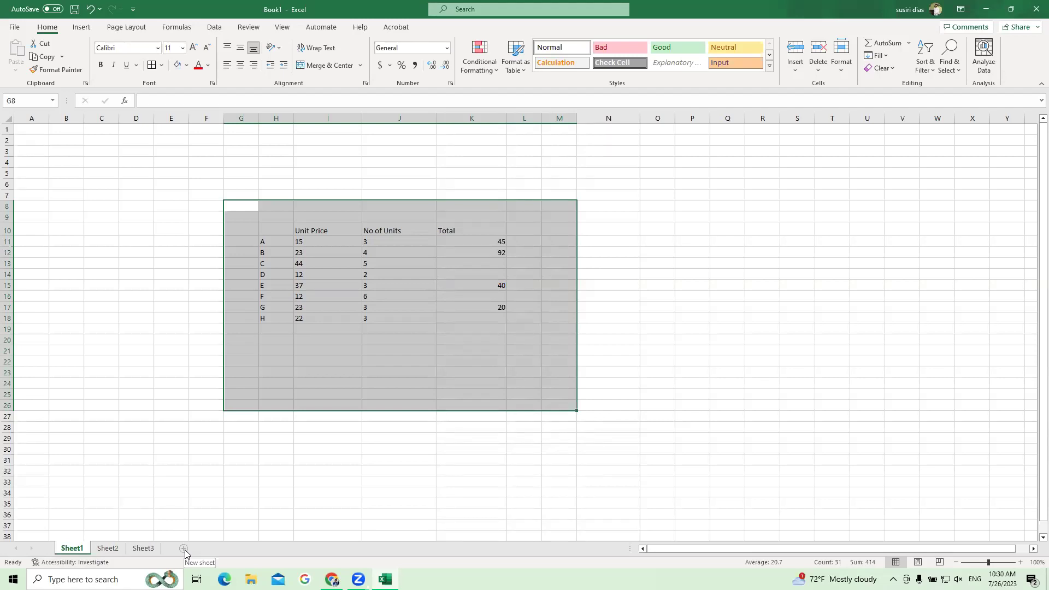
{"action": "left_click", "coordinate": [177, 458]}
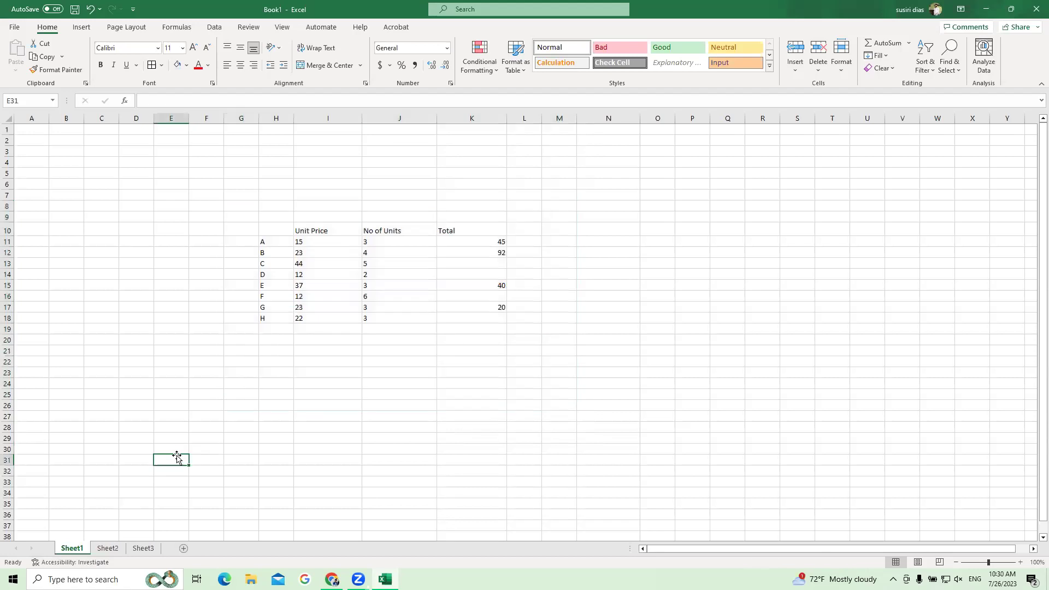
Rename Sheet1 to MYSHEET.
{"action": "right_click", "coordinate": [73, 549]}
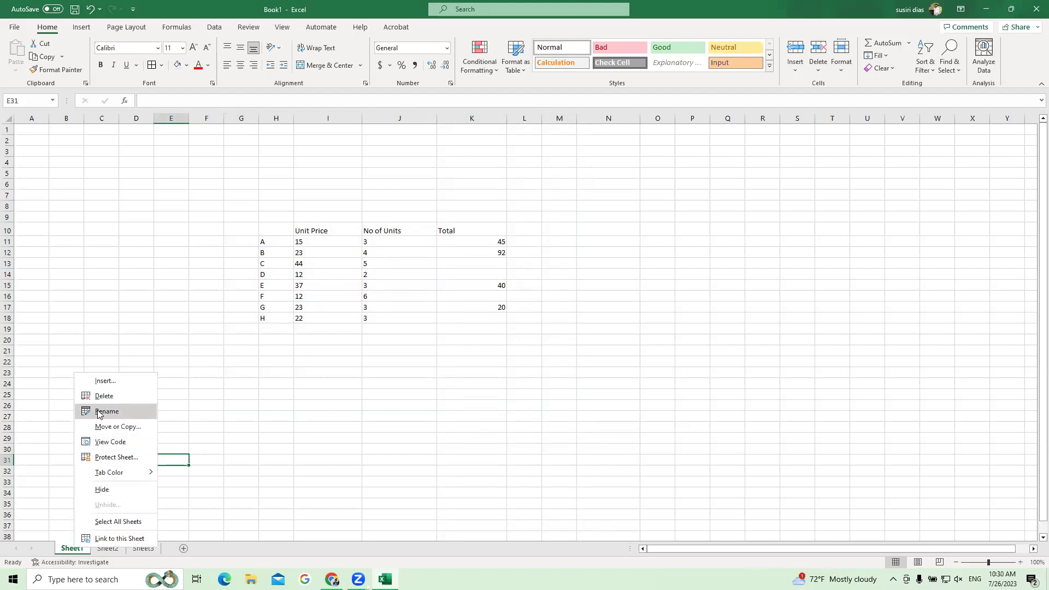
{"action": "key", "text": "Escape"}
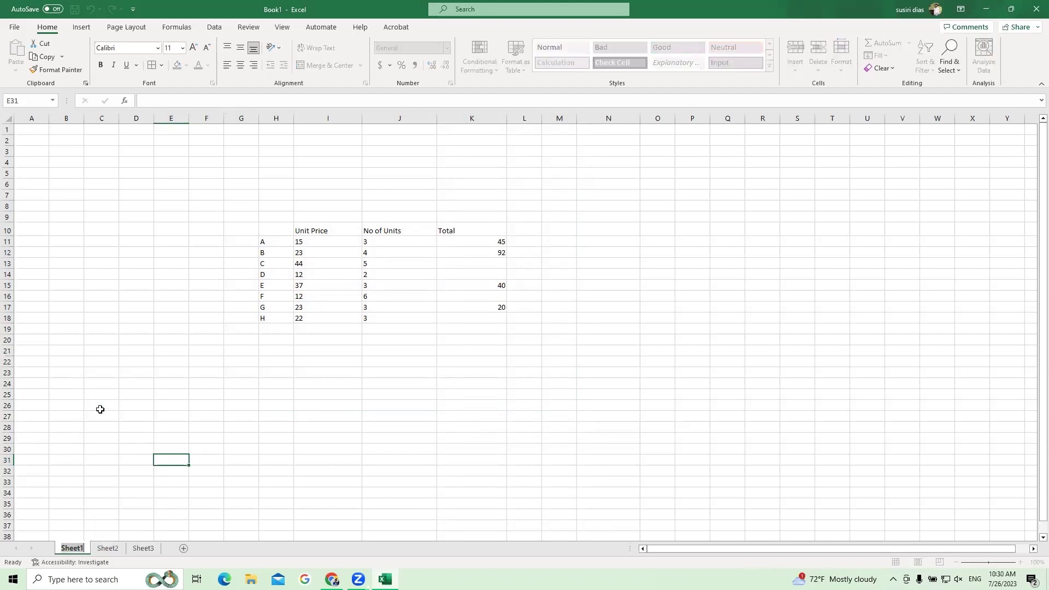
{"action": "key", "text": "BackSpace"}
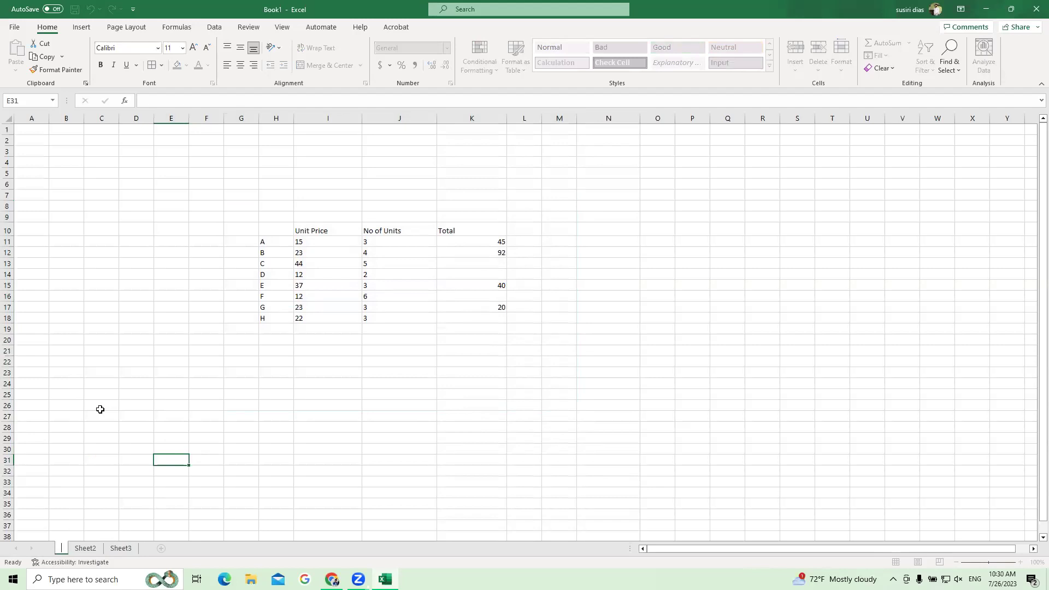
{"action": "type", "text": "mYSHEET"}
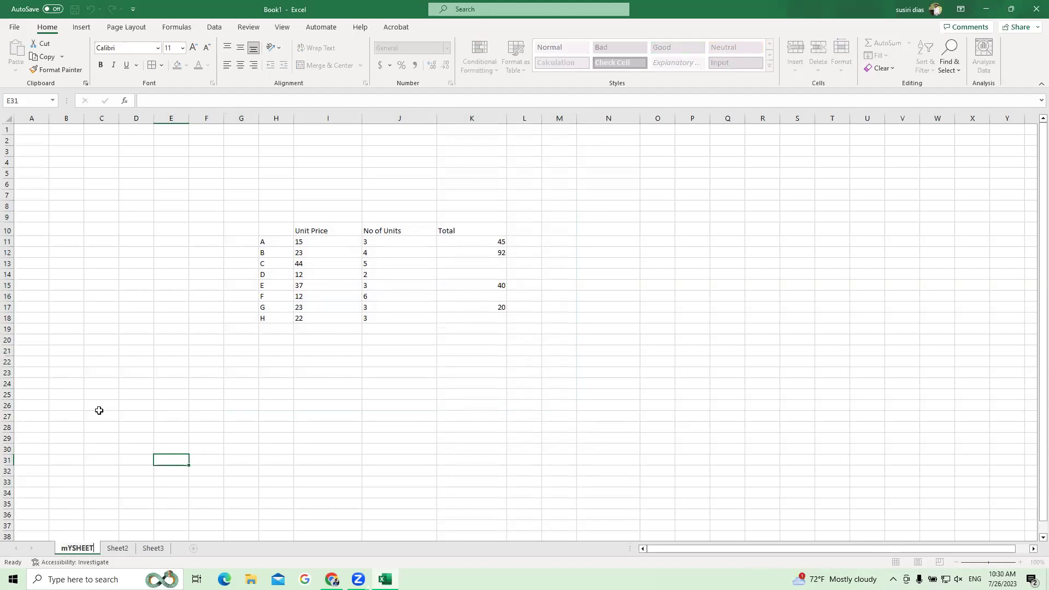
{"action": "key", "text": "Return"}
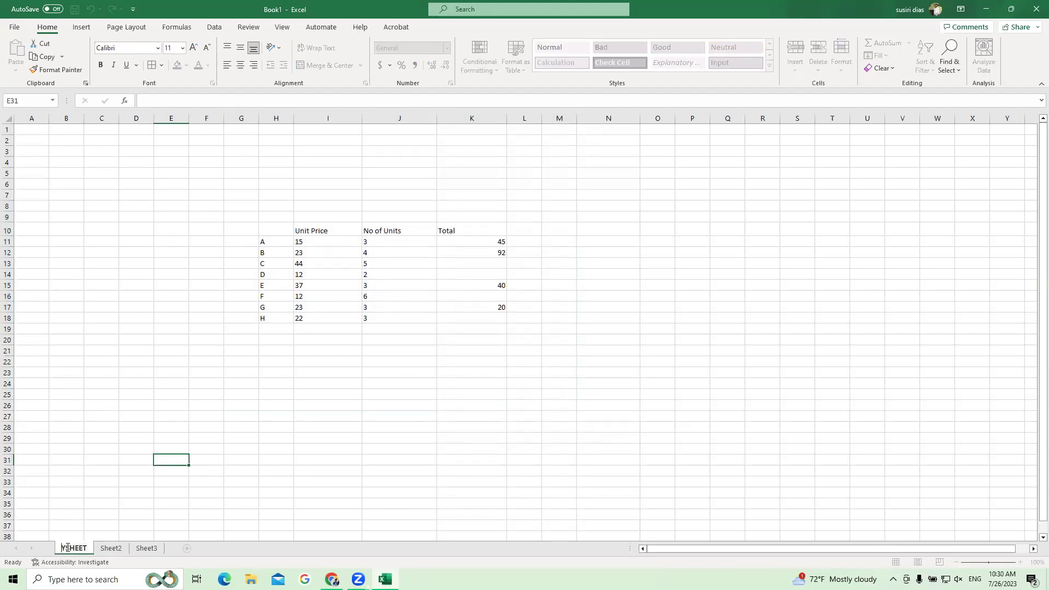
{"action": "left_click", "coordinate": [122, 482]}
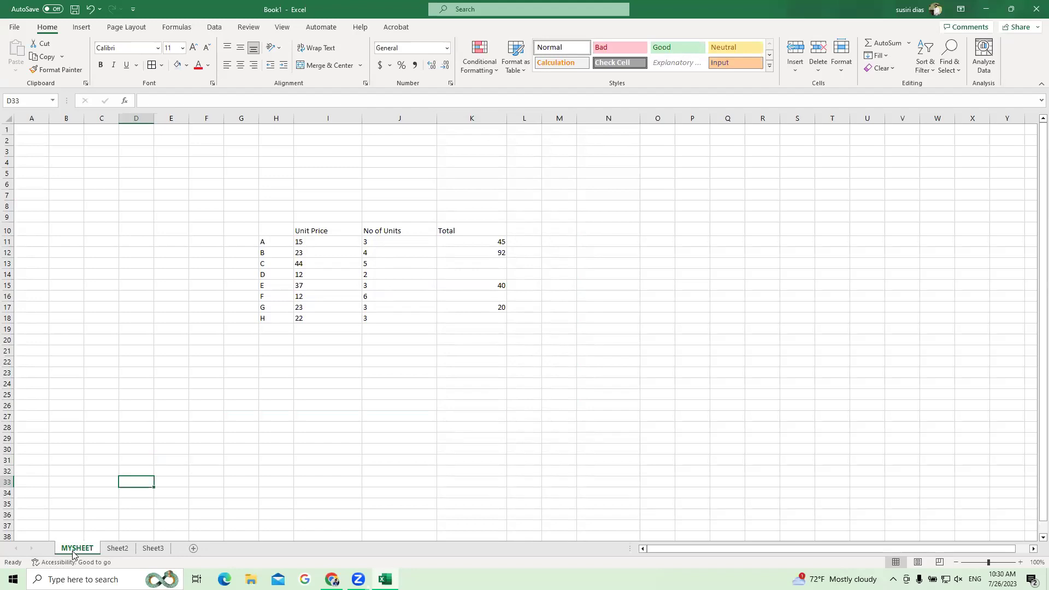
Rename Sheet2 to COMPANY and Sheet3 to SUSL, then return to MYSHEET.
{"action": "left_click", "coordinate": [115, 549]}
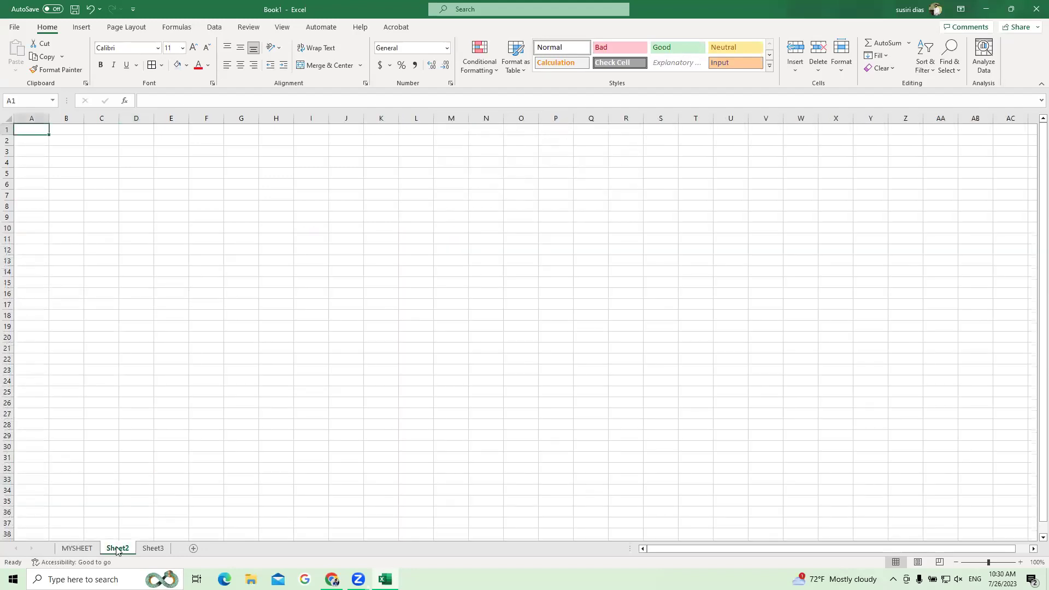
{"action": "right_click", "coordinate": [117, 549]}
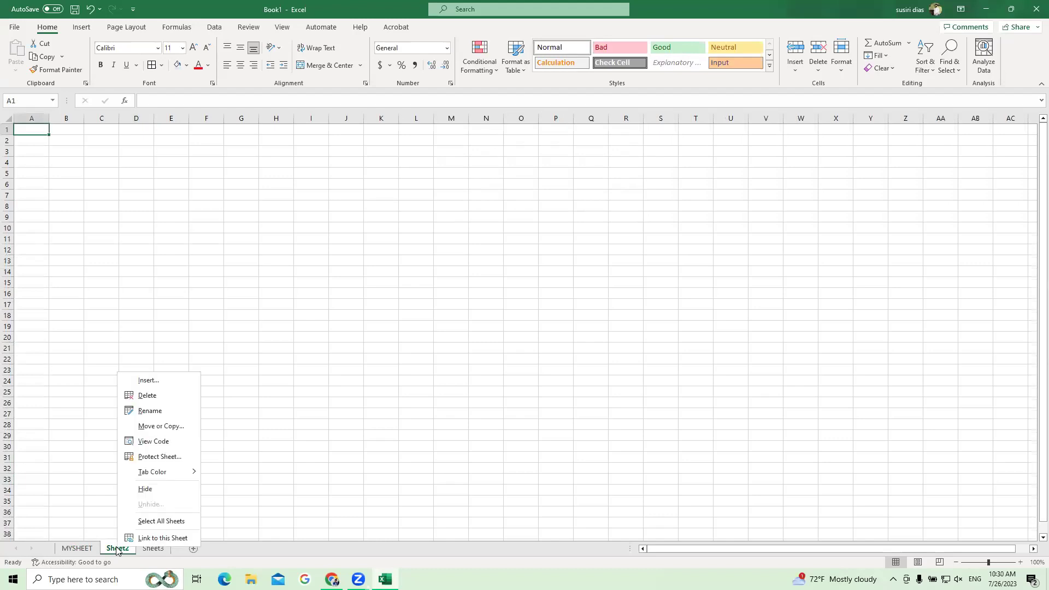
{"action": "left_click", "coordinate": [150, 409]}
{"action": "type", "text": "COMPANY"}
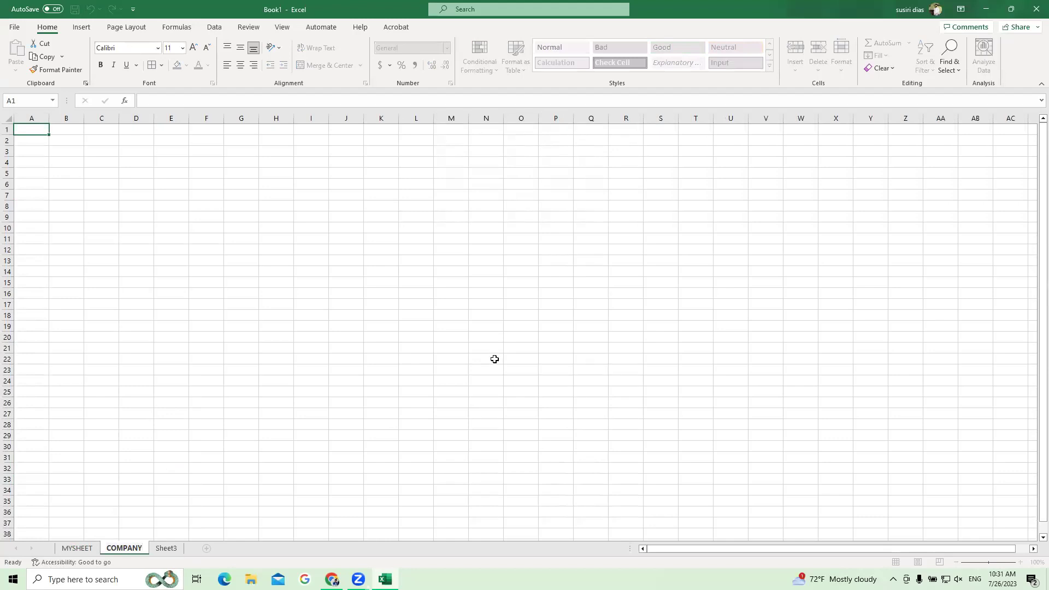
{"action": "left_click", "coordinate": [382, 368]}
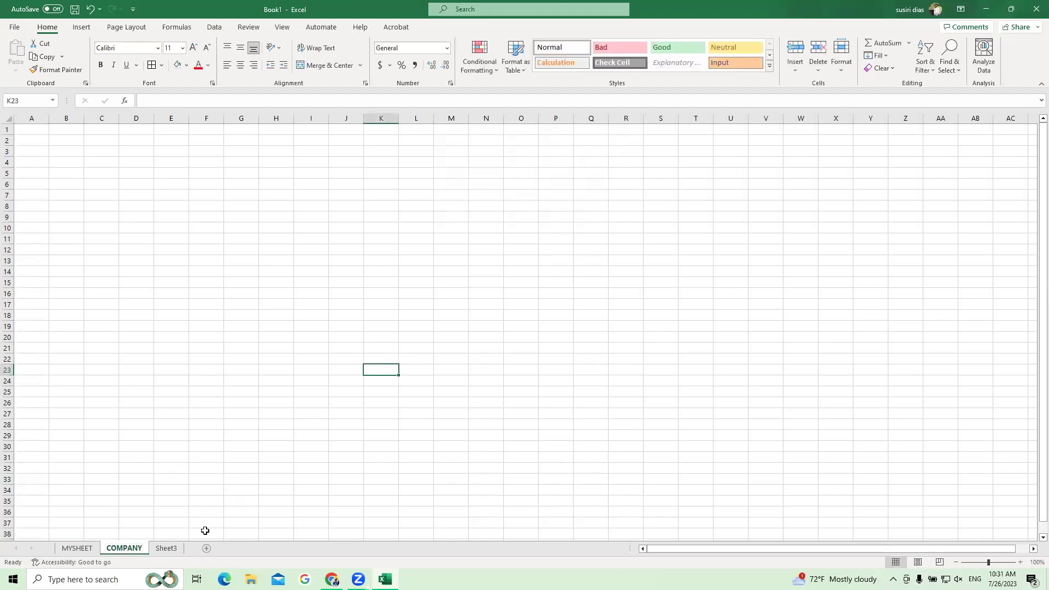
{"action": "left_click", "coordinate": [164, 549]}
{"action": "right_click", "coordinate": [166, 549]}
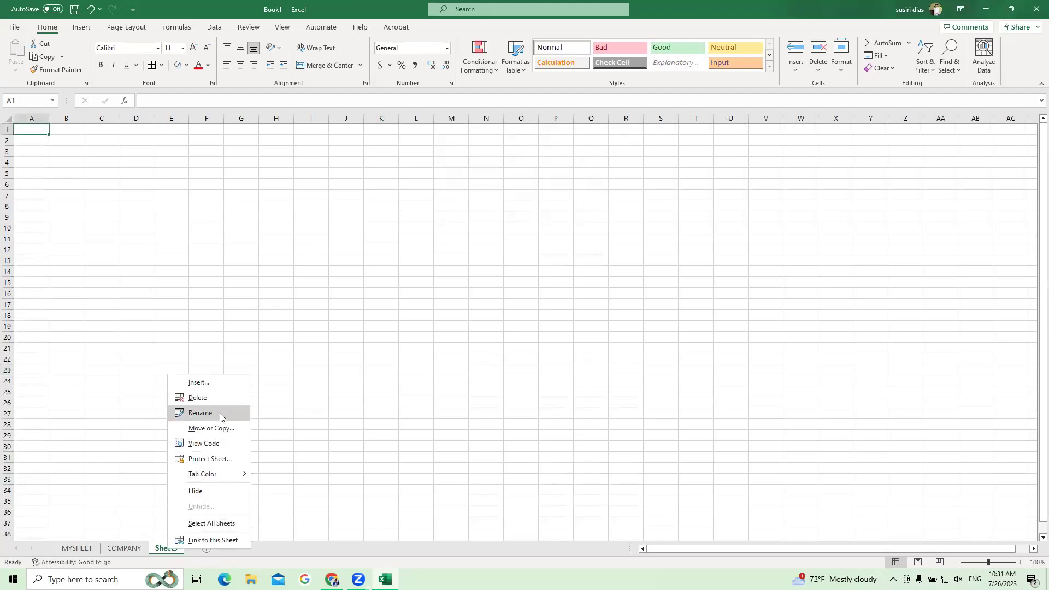
{"action": "left_click", "coordinate": [220, 413]}
{"action": "type", "text": "SUSL"}
{"action": "left_click", "coordinate": [466, 396]}
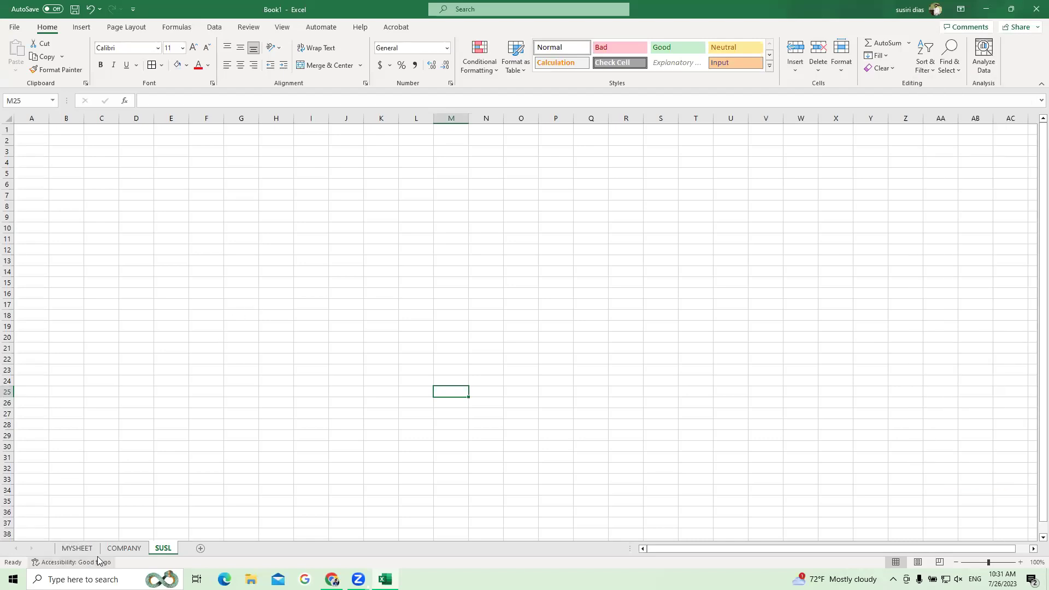
{"action": "left_click", "coordinate": [77, 548]}
{"action": "left_click", "coordinate": [525, 302]}
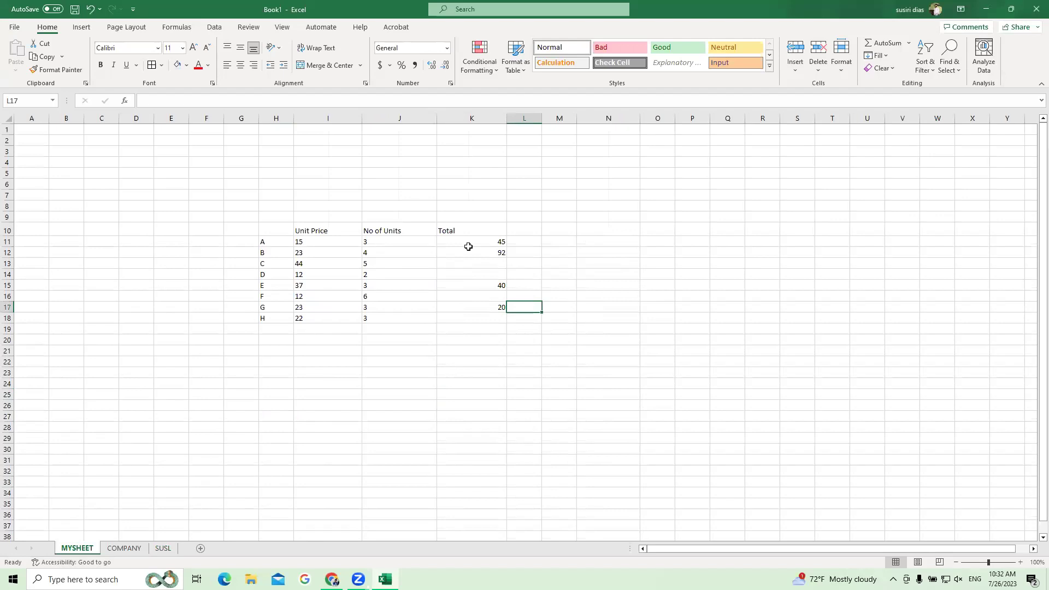
Widen the Total column K and drag row 9 to be much taller.
{"action": "left_click", "coordinate": [475, 214]}
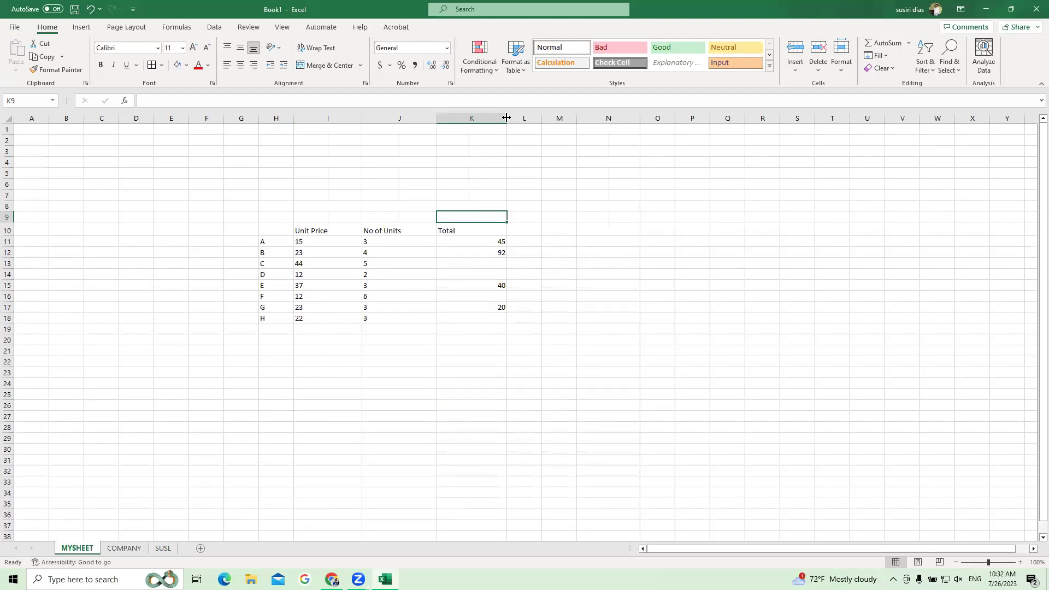
{"action": "left_click_drag", "start_coordinate": [506, 117], "coordinate": [565, 116]}
{"action": "left_click_drag", "start_coordinate": [605, 111], "coordinate": [617, 111]}
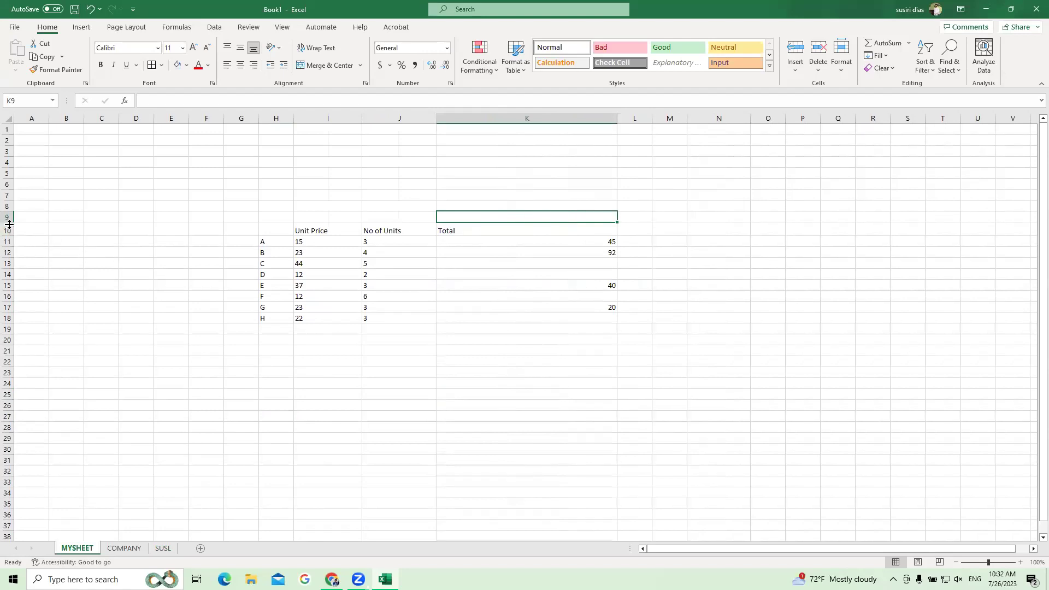
{"action": "left_click_drag", "start_coordinate": [10, 224], "coordinate": [10, 285]}
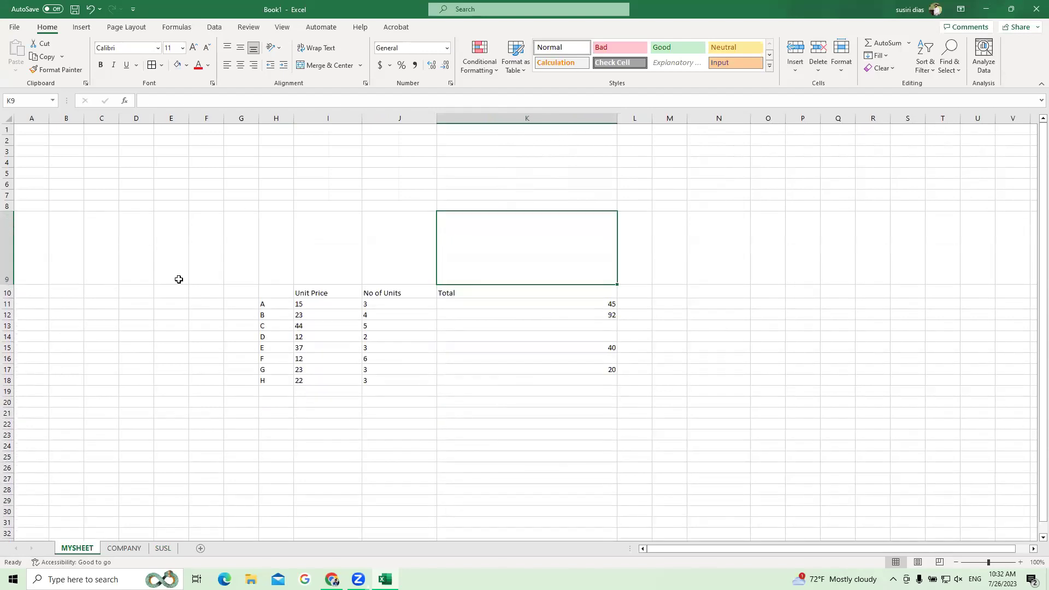
{"action": "left_click", "coordinate": [475, 314]}
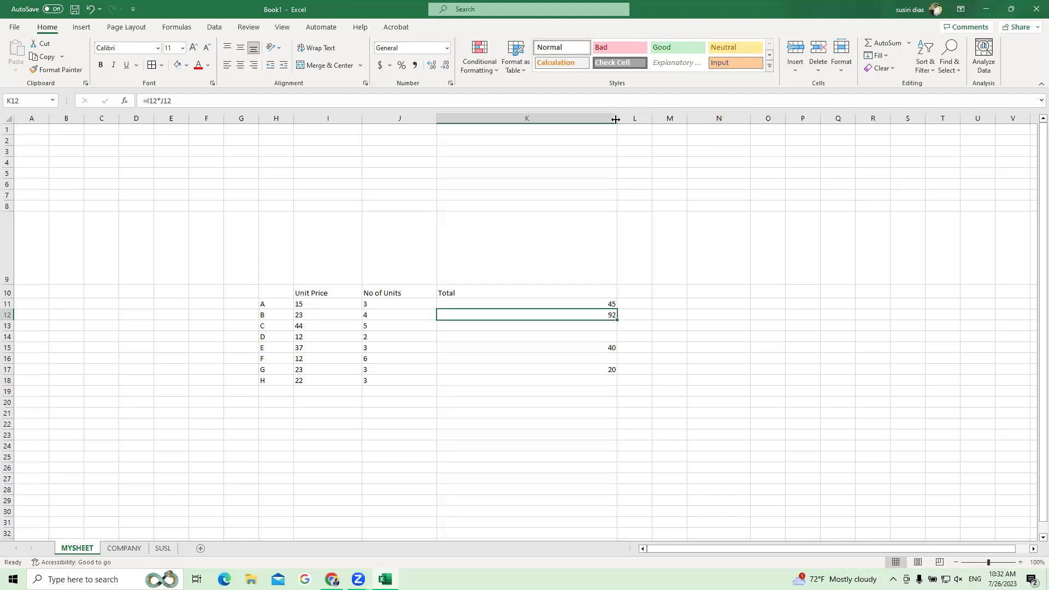
Undo the row 9 height change and narrow column K.
{"action": "key", "text": "ctrl+z"}
{"action": "left_click", "coordinate": [576, 271]}
{"action": "left_click", "coordinate": [596, 243]}
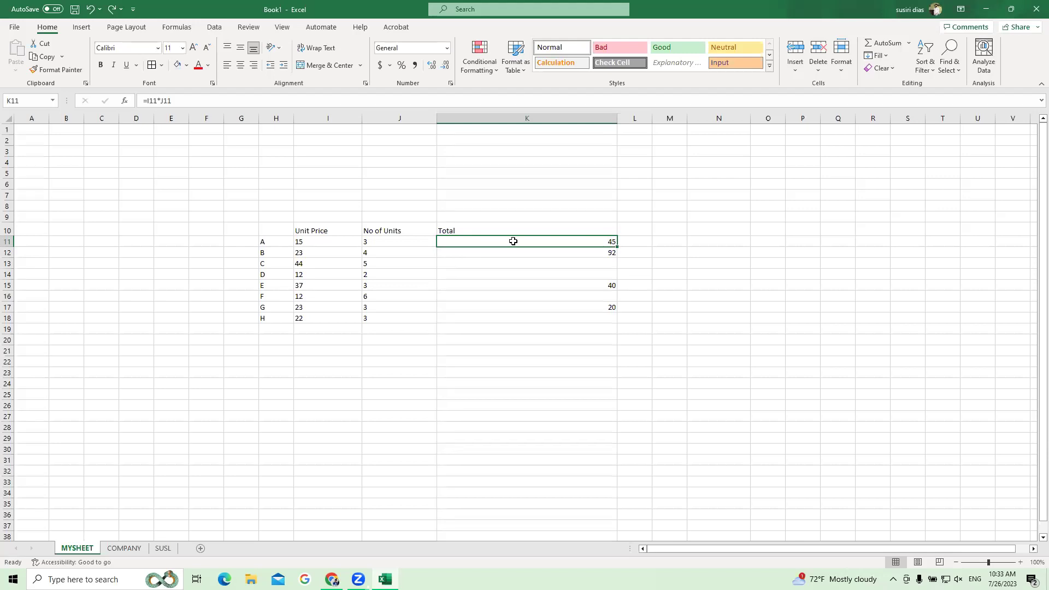
{"action": "left_click_drag", "start_coordinate": [616, 119], "coordinate": [542, 119]}
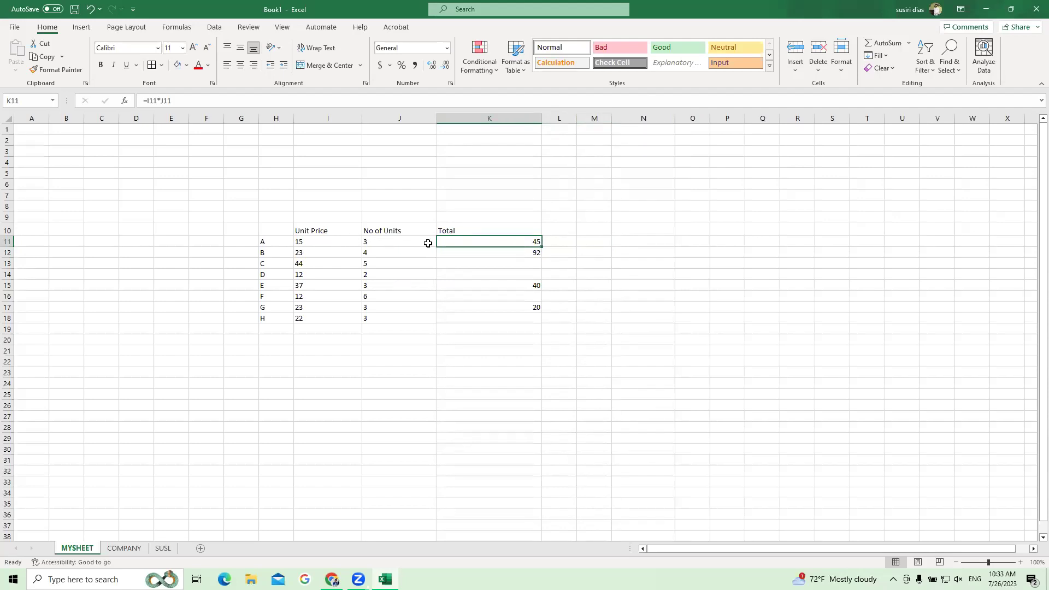
Check the Total formulas and unit values in rows 15 and 17.
{"action": "left_click", "coordinate": [523, 287]}
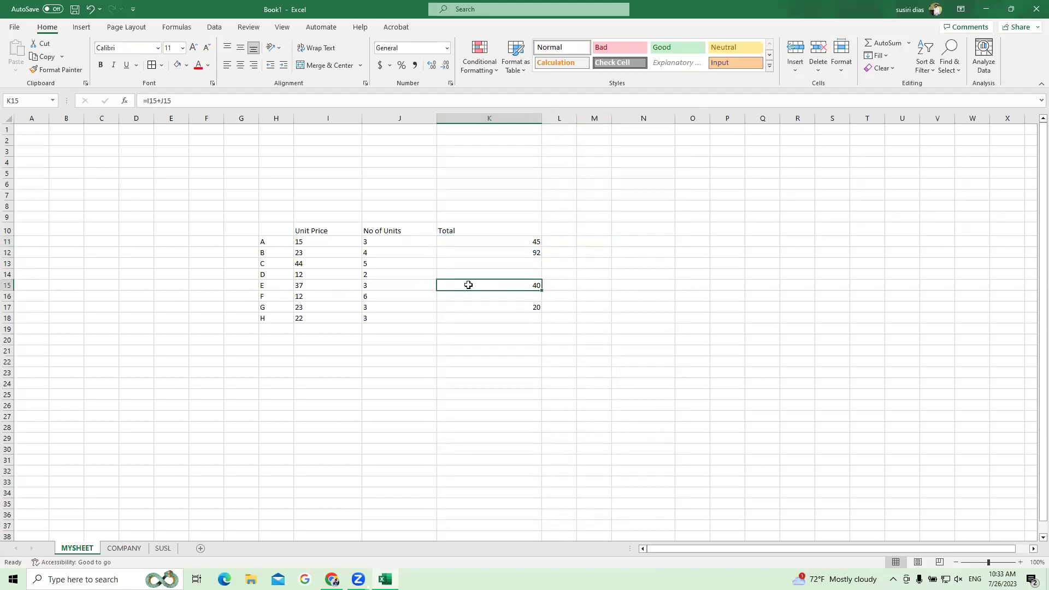
{"action": "left_click", "coordinate": [525, 309]}
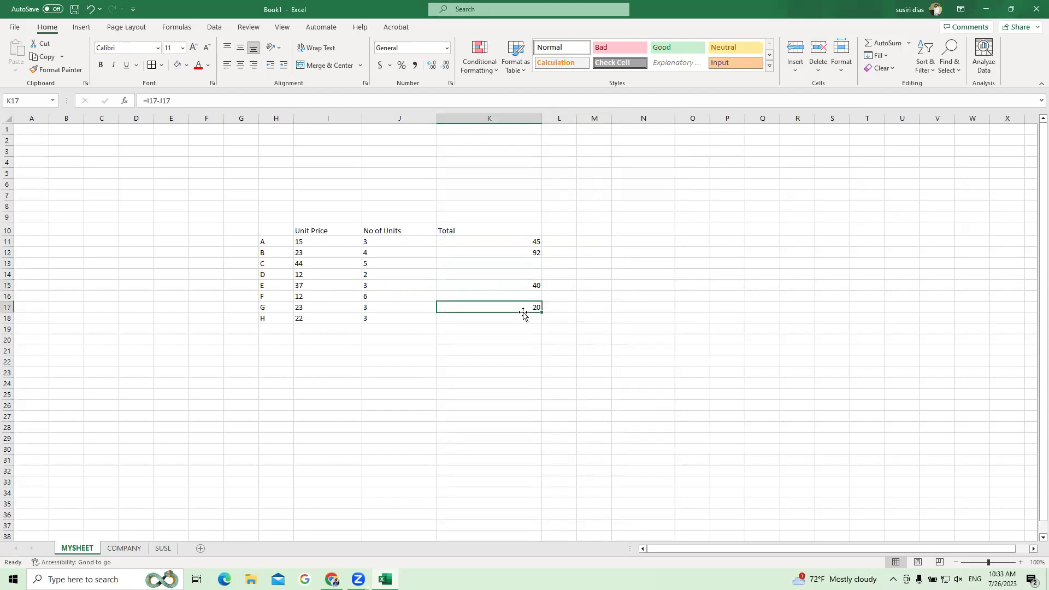
{"action": "left_click", "coordinate": [314, 306]}
{"action": "left_click", "coordinate": [384, 306]}
{"action": "left_click", "coordinate": [325, 306]}
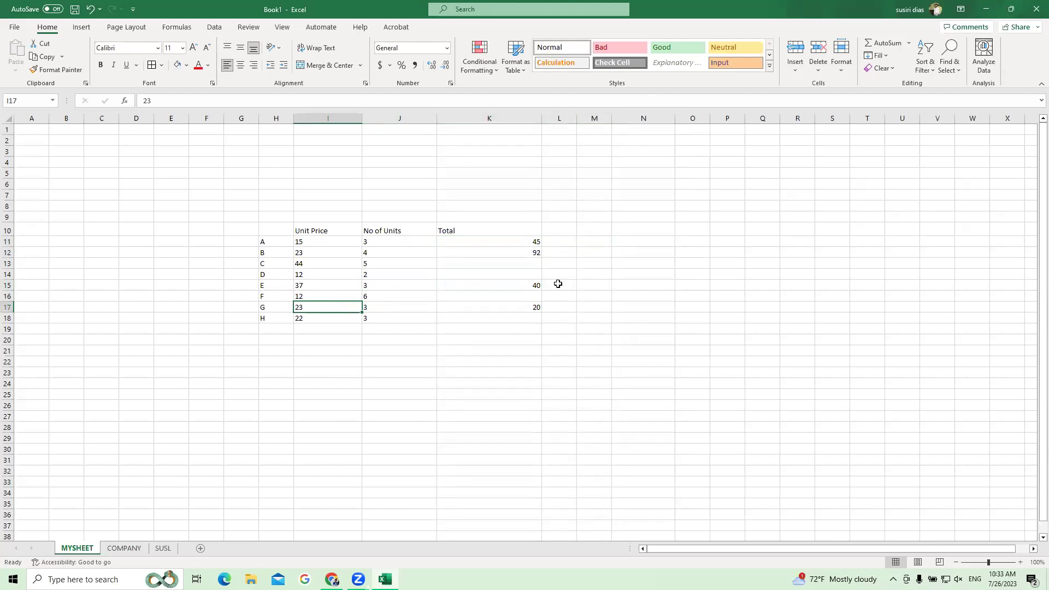
{"action": "left_click", "coordinate": [504, 344]}
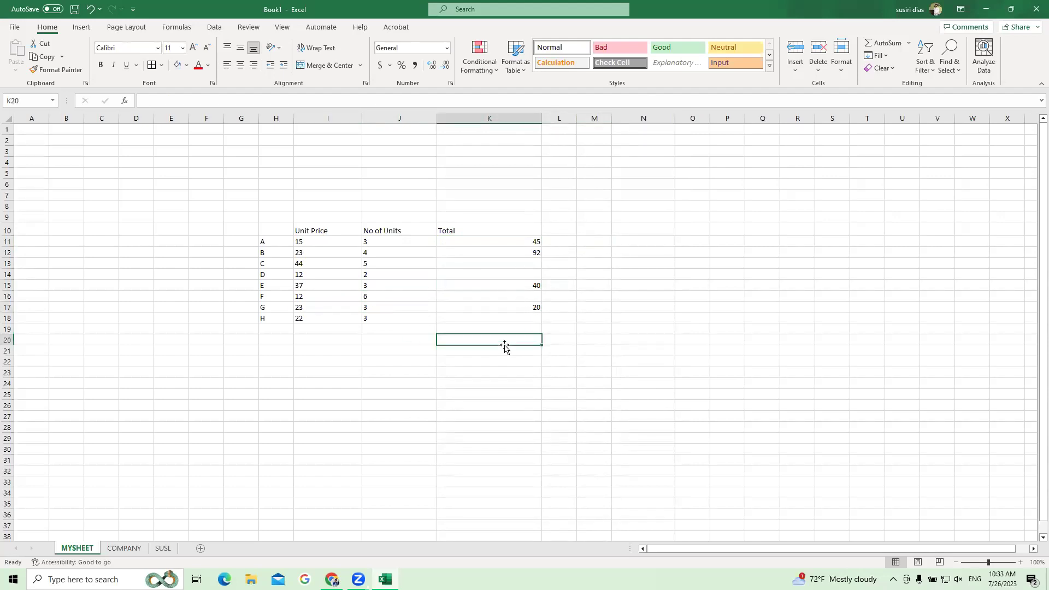
Review each Total formula in column K and pick K20 for a grand total.
{"action": "left_click", "coordinate": [532, 242]}
{"action": "left_click", "coordinate": [533, 252]}
{"action": "left_click_drag", "start_coordinate": [534, 286], "coordinate": [532, 307]}
{"action": "left_click", "coordinate": [531, 307]}
{"action": "left_click", "coordinate": [533, 285]}
{"action": "left_click", "coordinate": [534, 253]}
{"action": "left_click", "coordinate": [534, 240]}
{"action": "left_click", "coordinate": [535, 252]}
{"action": "left_click", "coordinate": [536, 286]}
{"action": "left_click", "coordinate": [538, 308]}
{"action": "left_click", "coordinate": [535, 285]}
{"action": "left_click", "coordinate": [536, 243]}
{"action": "left_click", "coordinate": [538, 251]}
{"action": "left_click", "coordinate": [498, 339]}
Enter =K11+K12+K15+K17 in K20 to get the grand total 197.
{"action": "type", "text": "="}
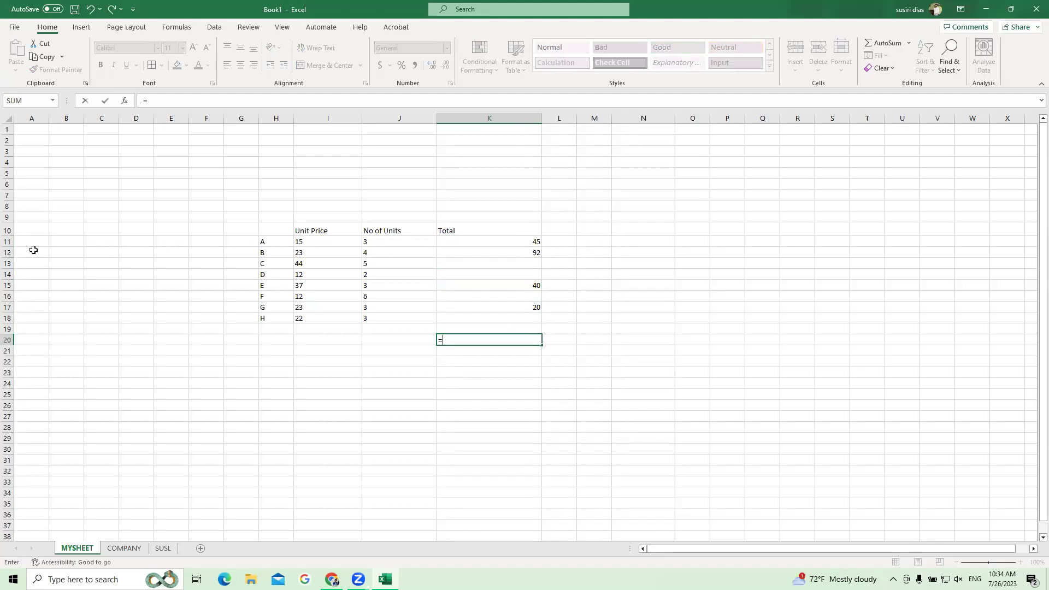
{"action": "type", "text": "K11"}
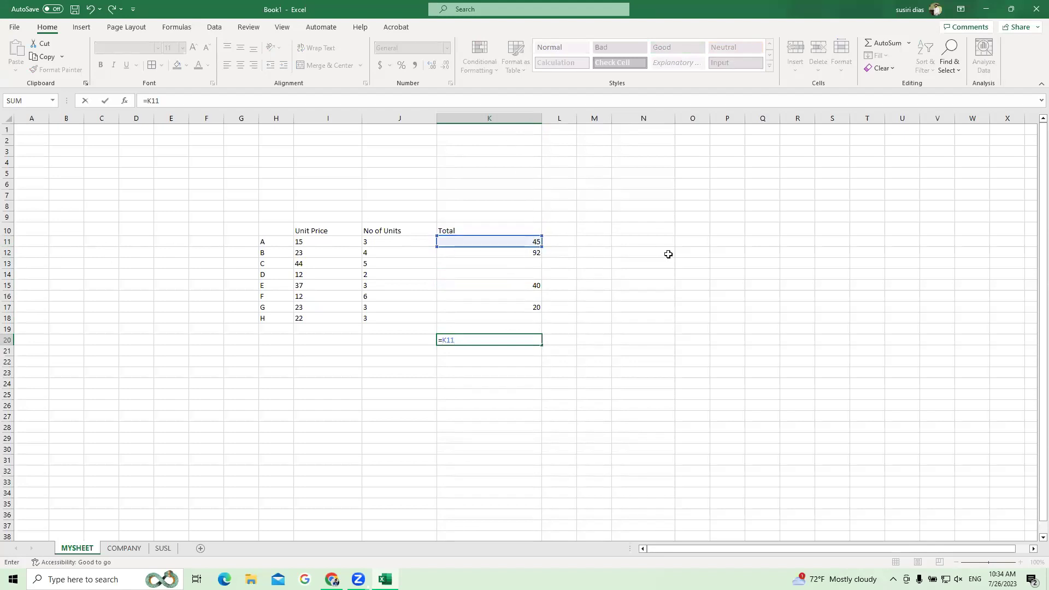
{"action": "type", "text": "+K12"}
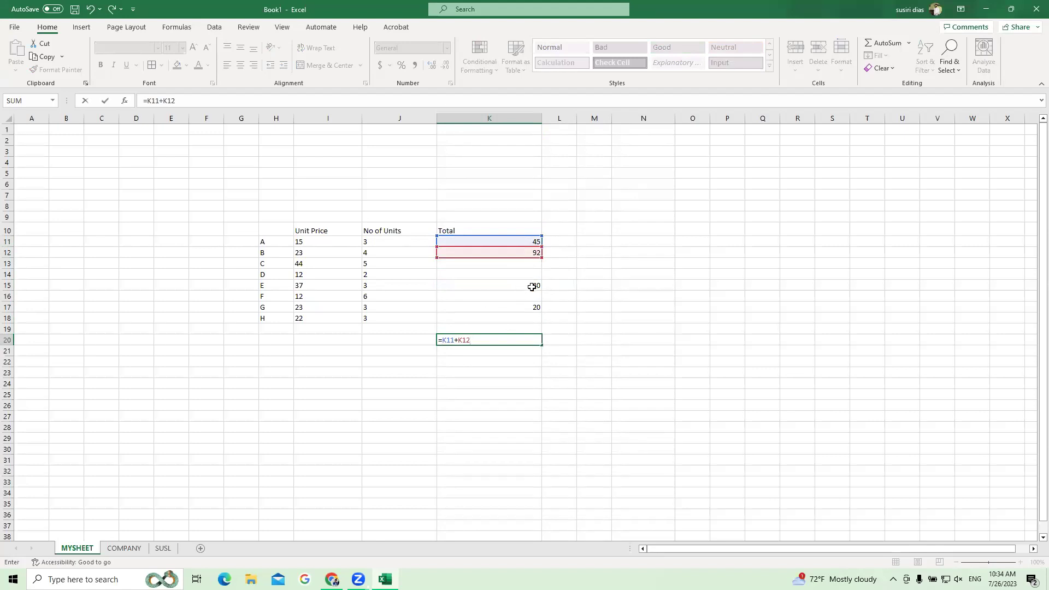
{"action": "type", "text": "+K15"}
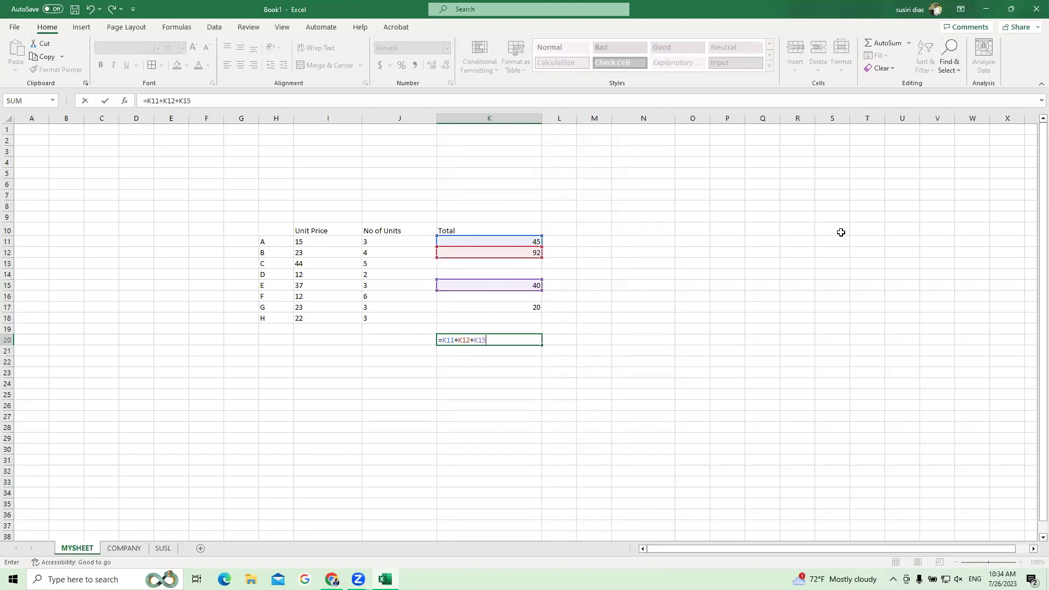
{"action": "type", "text": "+K17"}
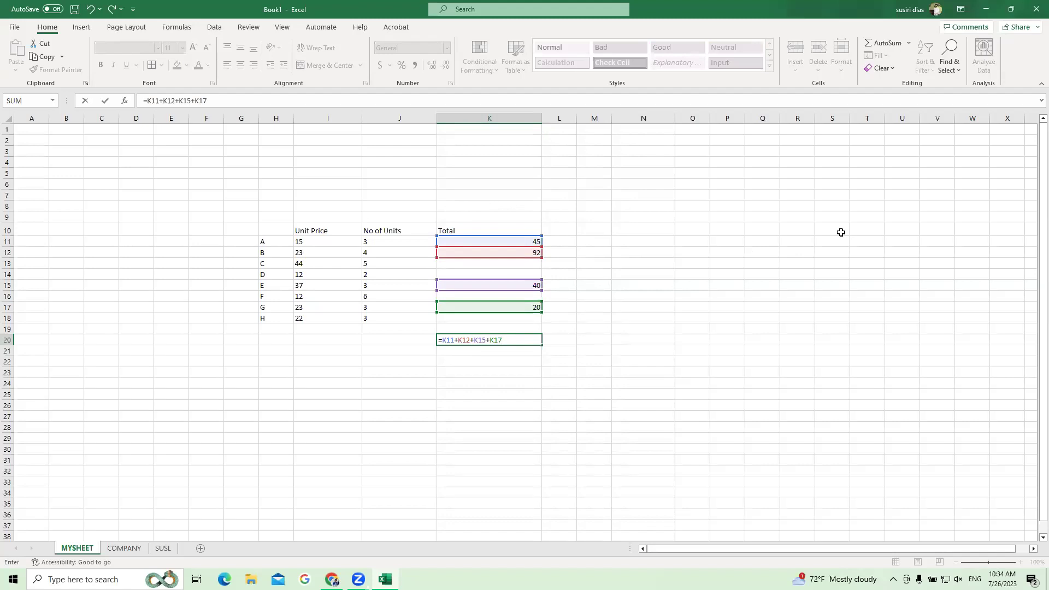
{"action": "key", "text": "Return"}
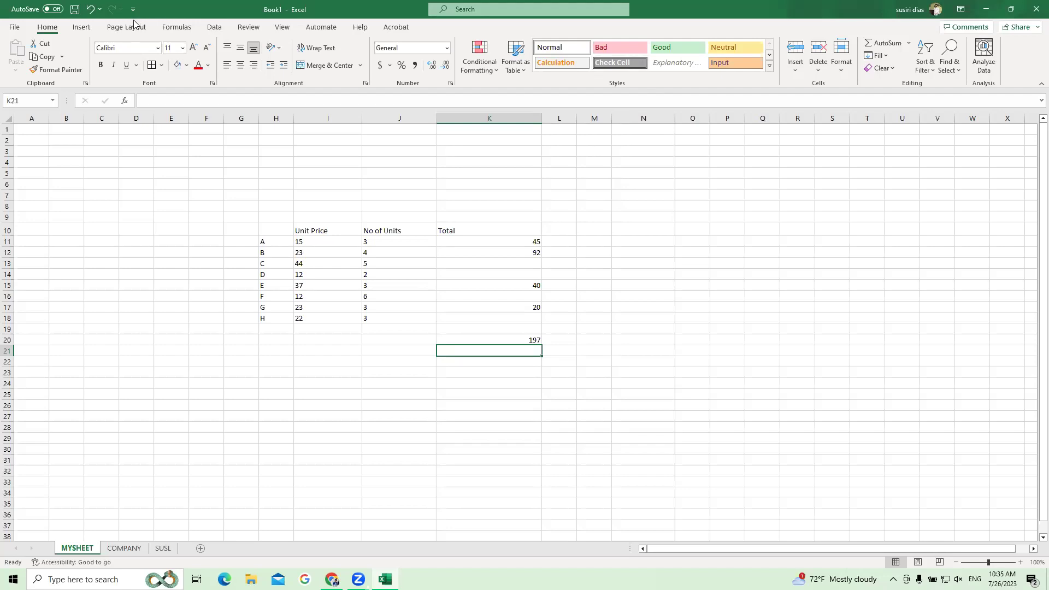
Browse the Formulas, Data and Page Layout ribbons, ending on Insert.
{"action": "left_click", "coordinate": [183, 29]}
{"action": "left_click", "coordinate": [214, 29]}
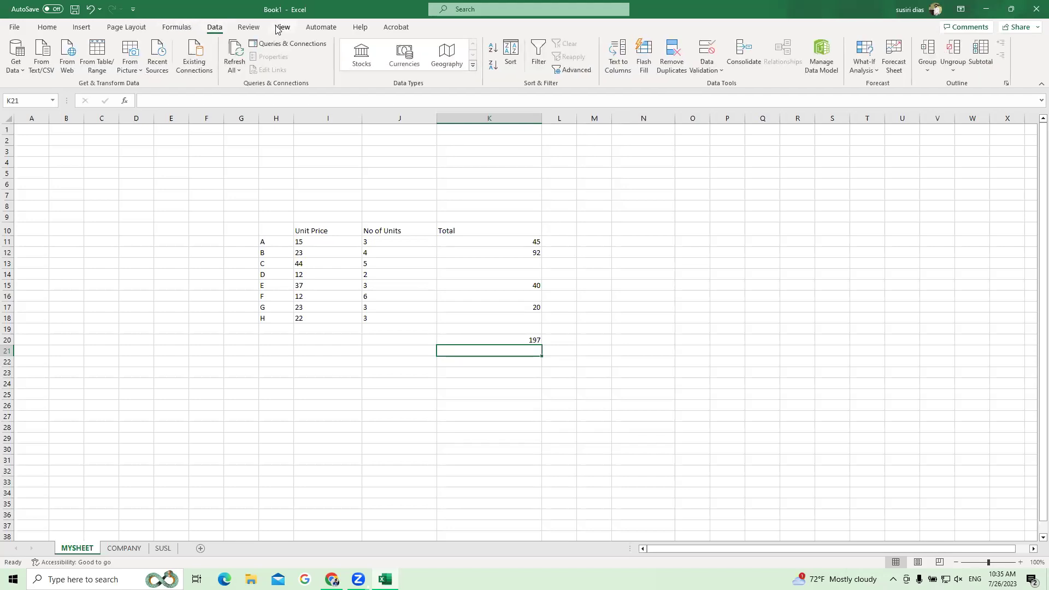
{"action": "left_click", "coordinate": [113, 28]}
{"action": "left_click", "coordinate": [81, 26]}
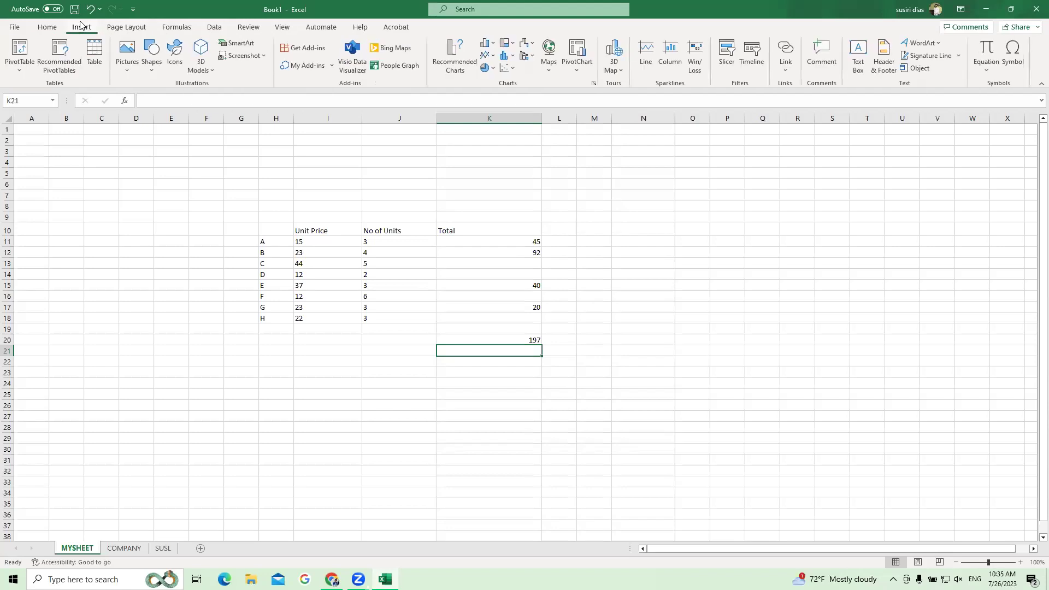
Select the No of Units values J11:J18 to check their sum, then revisit K20.
{"action": "left_click", "coordinate": [395, 349]}
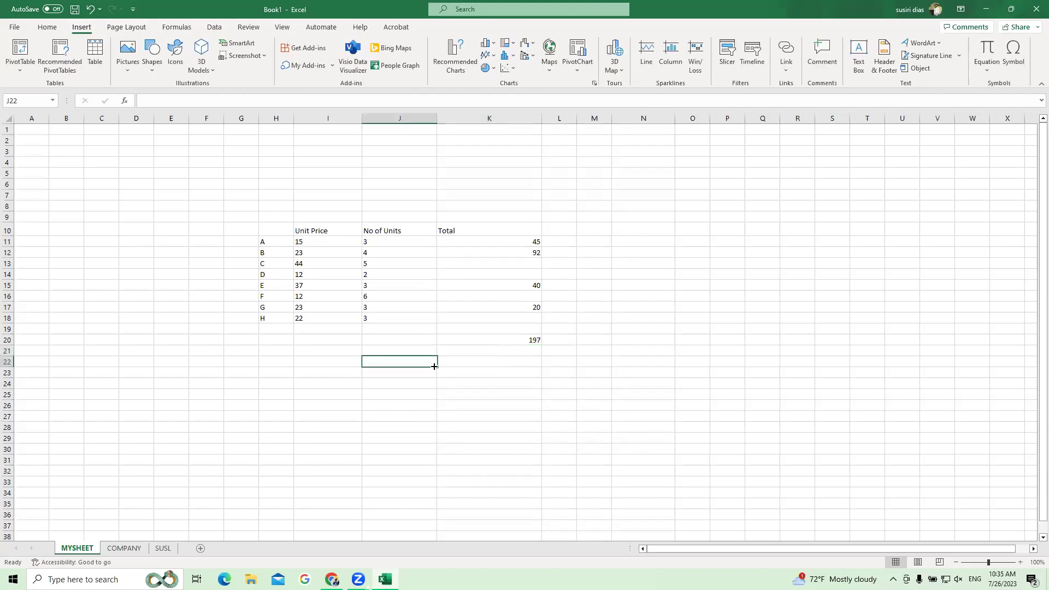
{"action": "left_click", "coordinate": [400, 340]}
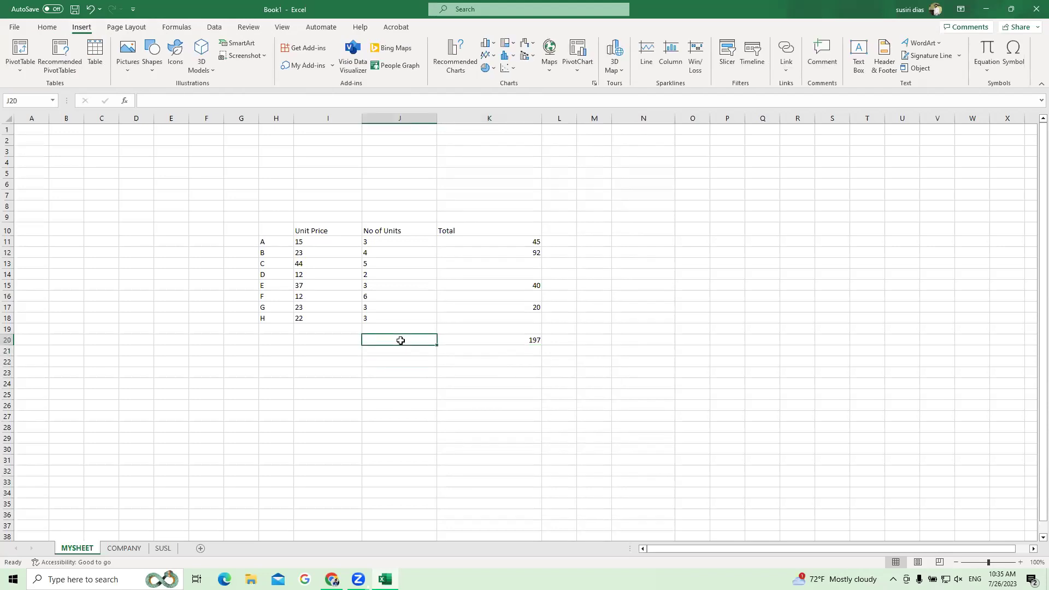
{"action": "left_click", "coordinate": [338, 342]}
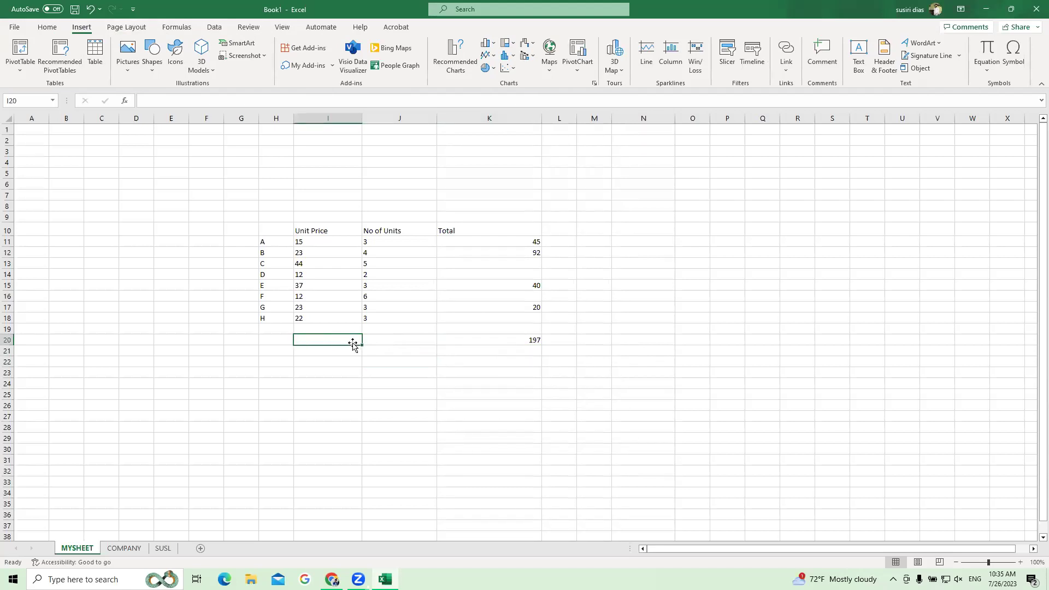
{"action": "left_click", "coordinate": [406, 345]}
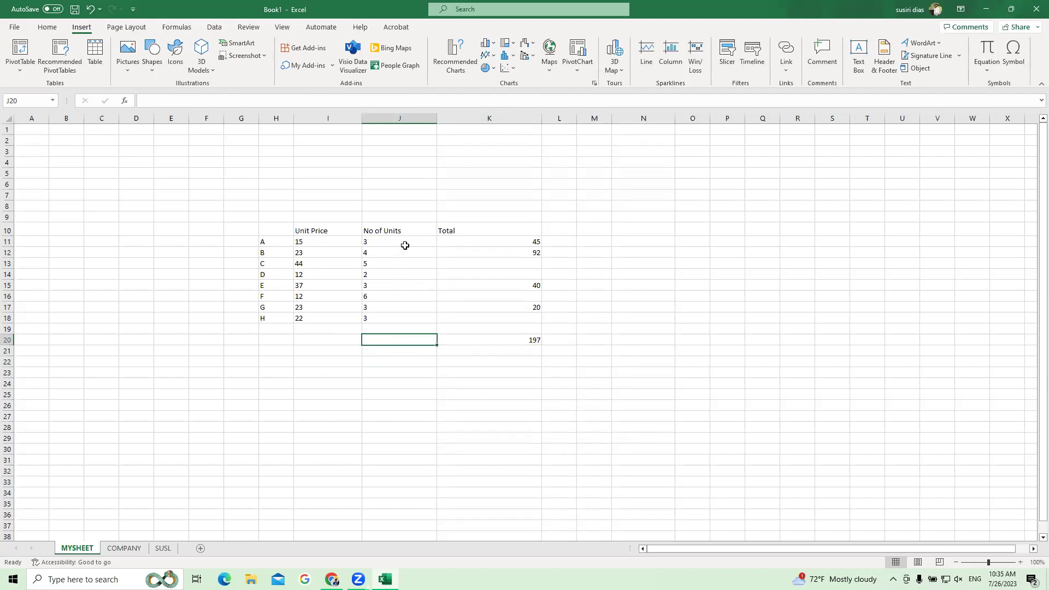
{"action": "left_click", "coordinate": [406, 244]}
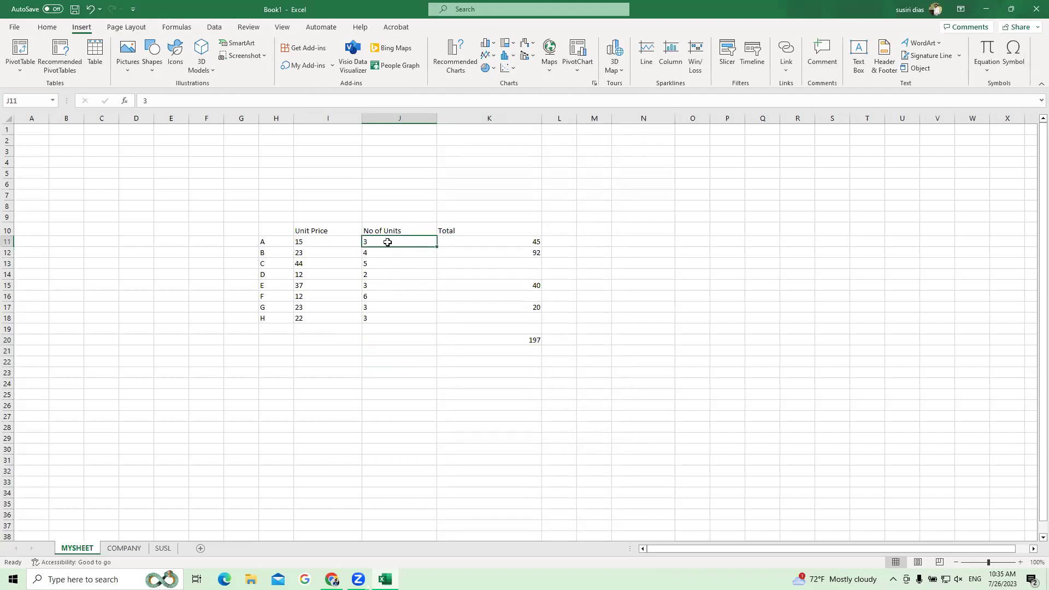
{"action": "left_click_drag", "start_coordinate": [385, 243], "coordinate": [388, 318]}
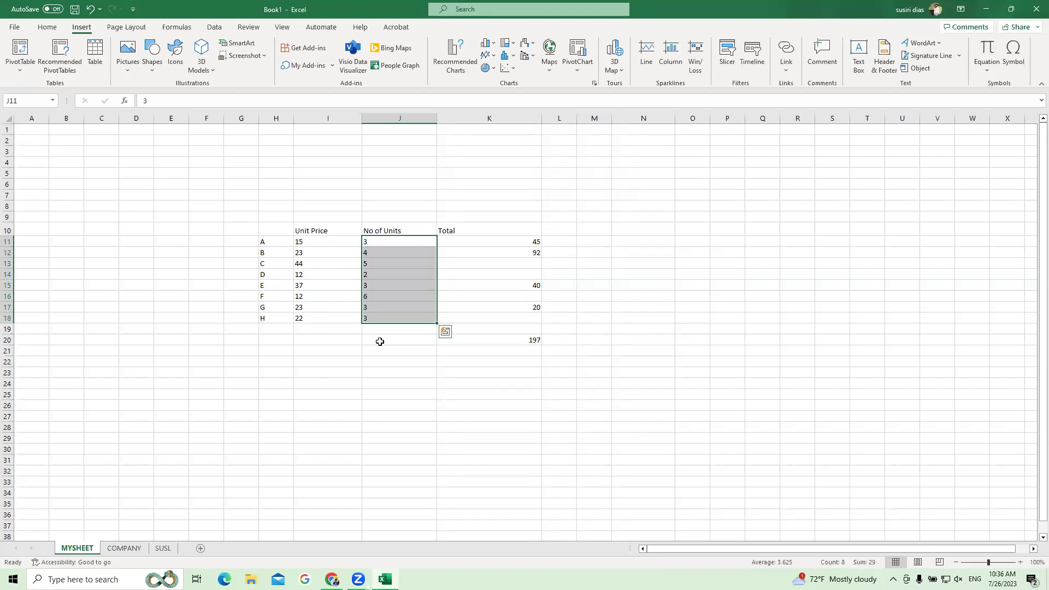
{"action": "left_click", "coordinate": [379, 341]}
{"action": "left_click", "coordinate": [497, 341]}
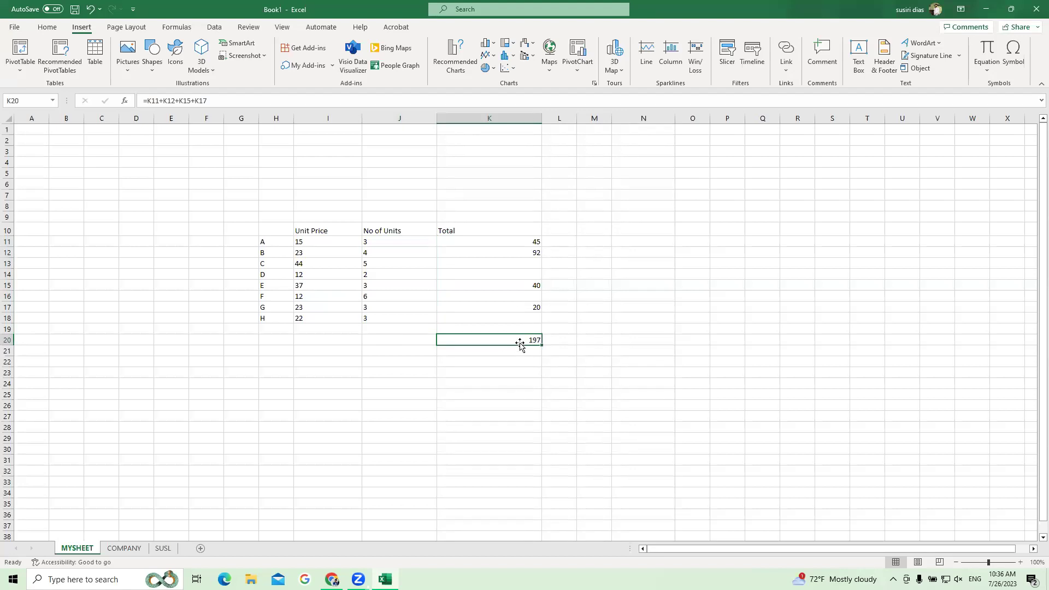
Enter additional No of Units values from J19 down to J28.
{"action": "left_click", "coordinate": [385, 326]}
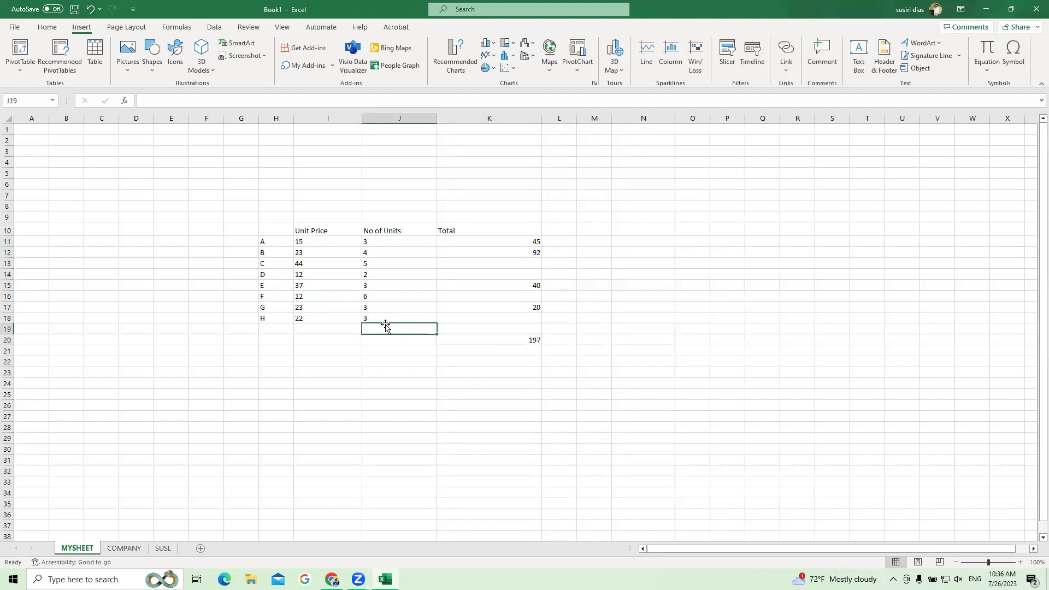
{"action": "type", "text": "3"}
{"action": "key", "text": "Return"}
{"action": "type", "text": "5"}
{"action": "key", "text": "Return"}
{"action": "type", "text": "4"}
{"action": "key", "text": "Return"}
{"action": "type", "text": "5"}
{"action": "key", "text": "Return"}
{"action": "type", "text": "6 7 5 4 3 4"}
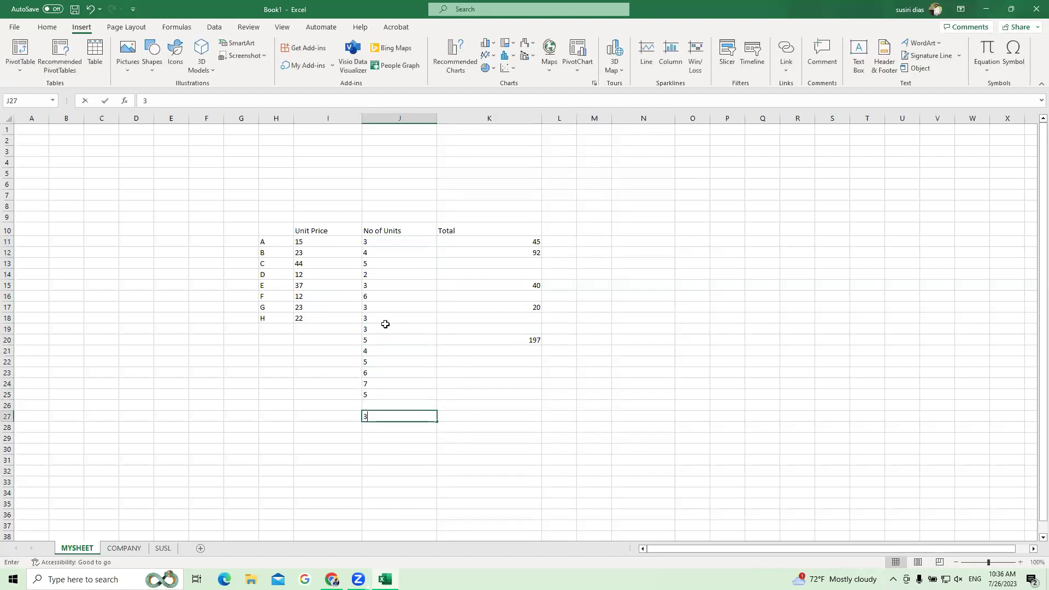
{"action": "key", "text": "Up"}
{"action": "key", "text": "Up"}
{"action": "type", "text": "4"}
{"action": "key", "text": "Return"}
{"action": "key", "text": "Return"}
{"action": "key", "text": "Return"}
{"action": "key", "text": "Return"}
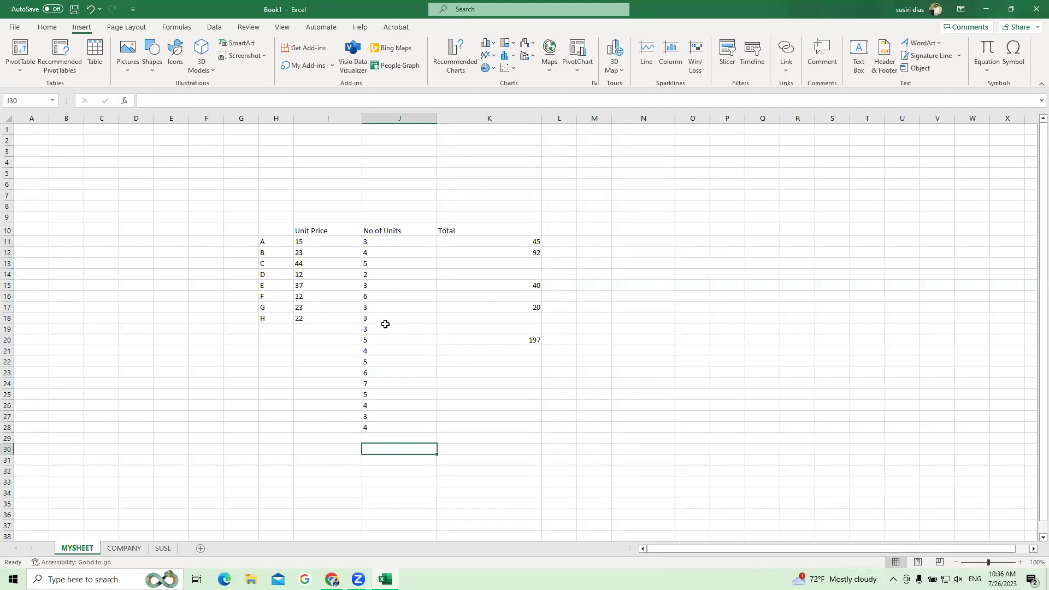
Label cell I29 as TOTAL in capitals.
{"action": "key", "text": "Left"}
{"action": "key", "text": "Up"}
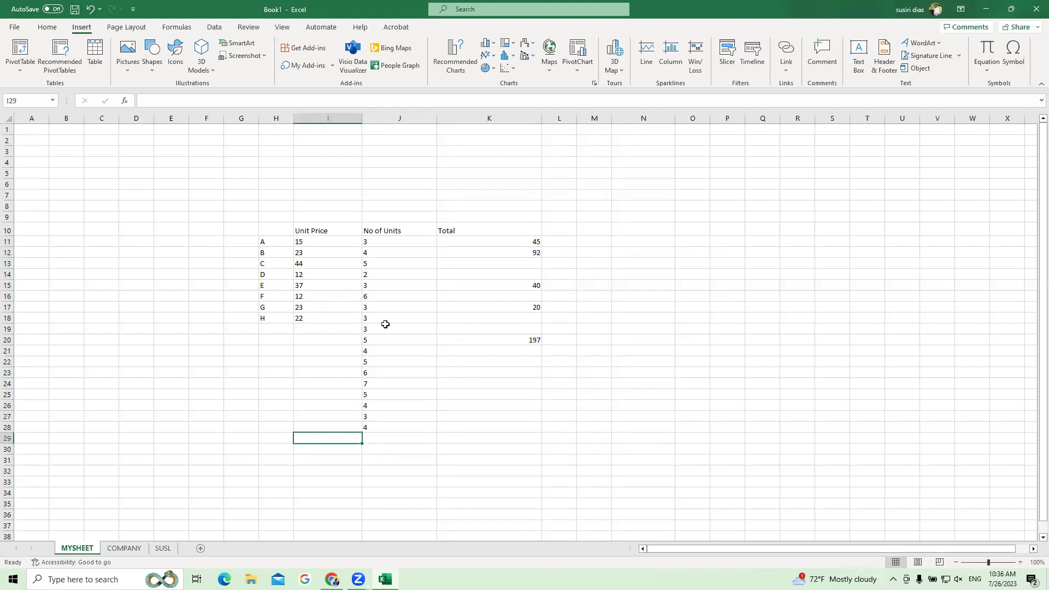
{"action": "type", "text": "tOTAL"}
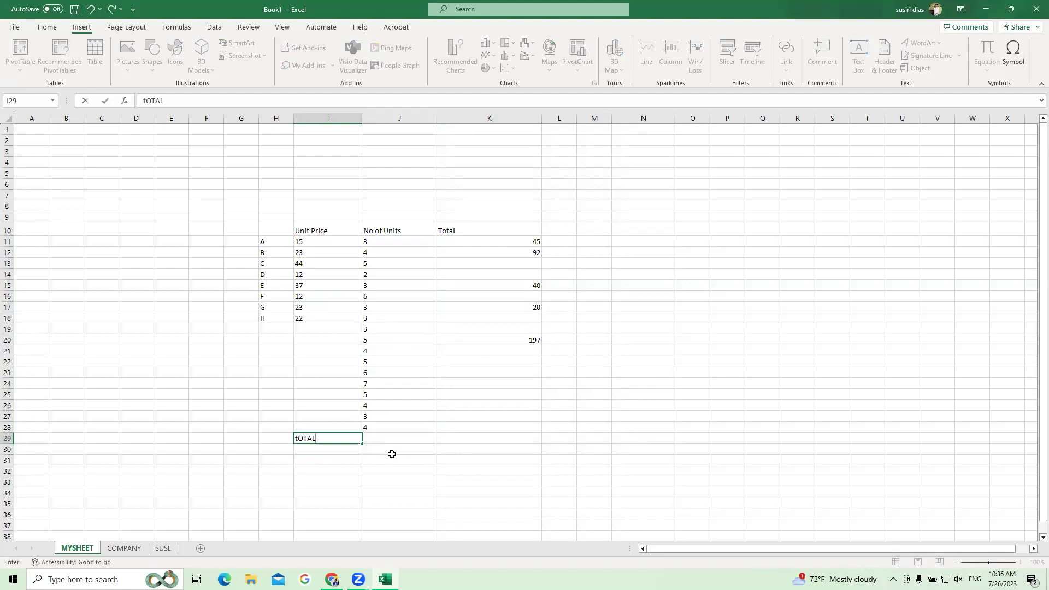
{"action": "left_click", "coordinate": [307, 431]}
{"action": "double_click", "coordinate": [307, 432]}
{"action": "type", "text": "TOTAL"}
Begin a J29 formula adding J11 and J13, then clear it.
{"action": "left_click", "coordinate": [393, 438]}
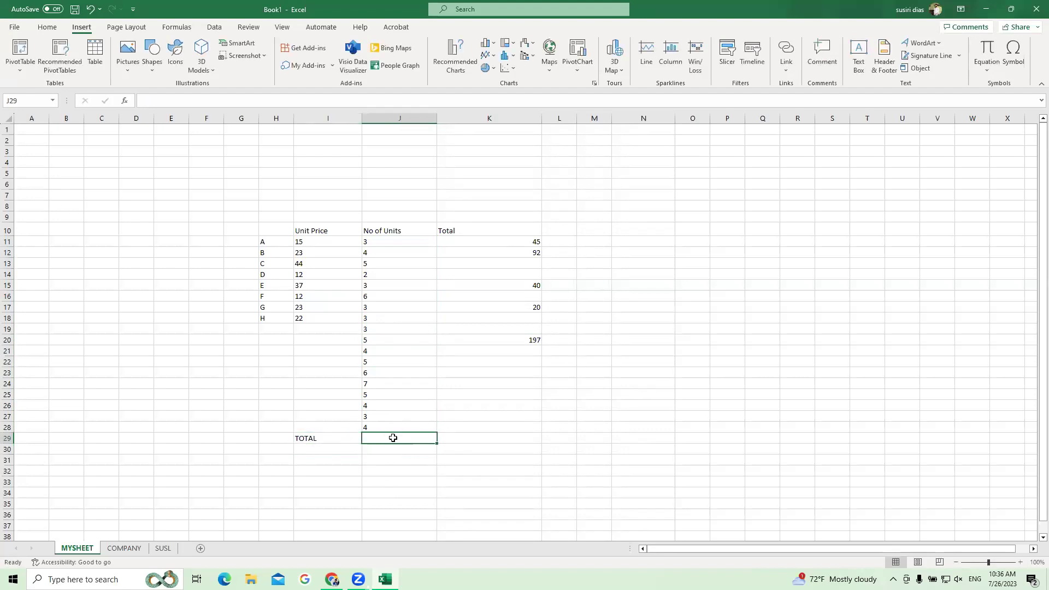
{"action": "type", "text": "="}
{"action": "left_click", "coordinate": [389, 242]}
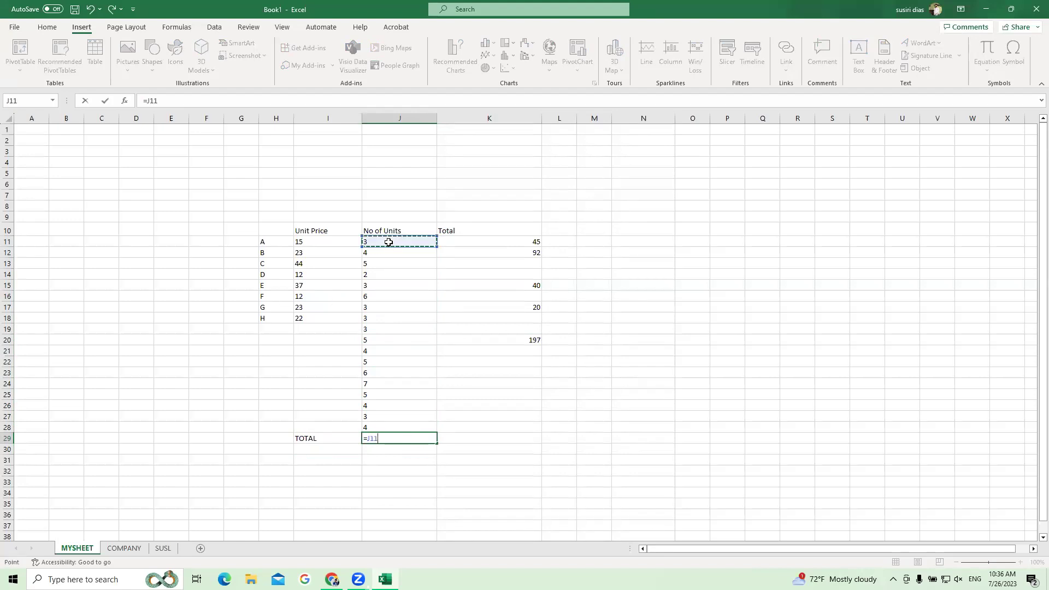
{"action": "type", "text": "+"}
{"action": "left_click", "coordinate": [405, 261]}
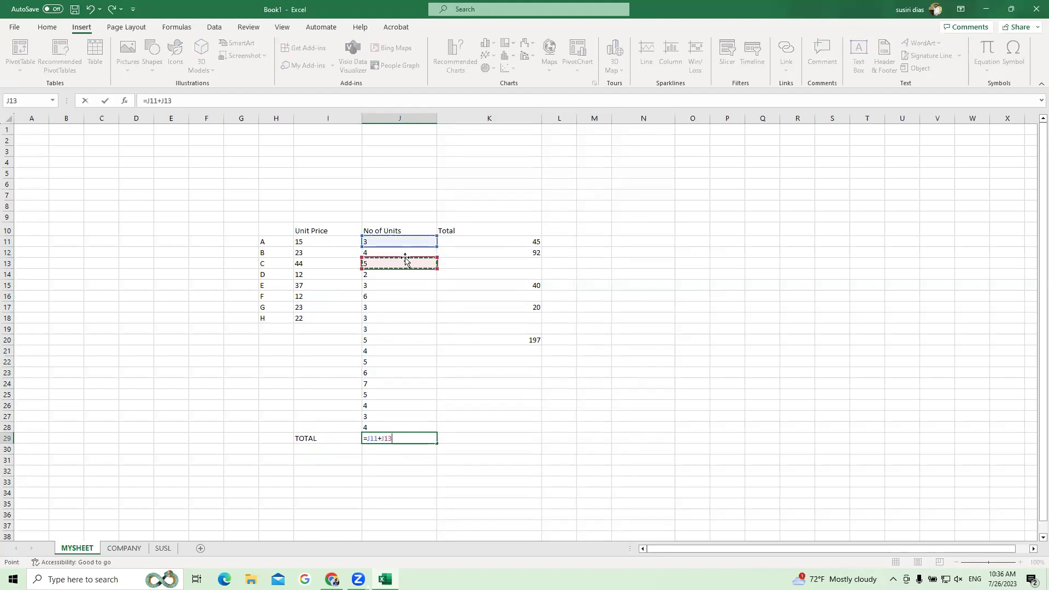
{"action": "type", "text": "+"}
{"action": "key", "text": "BackSpace"}
{"action": "key", "text": "BackSpace"}
{"action": "key", "text": "BackSpace"}
{"action": "key", "text": "BackSpace"}
{"action": "key", "text": "BackSpace"}
{"action": "key", "text": "BackSpace"}
{"action": "key", "text": "BackSpace"}
{"action": "key", "text": "BackSpace"}
{"action": "key", "text": "BackSpace"}
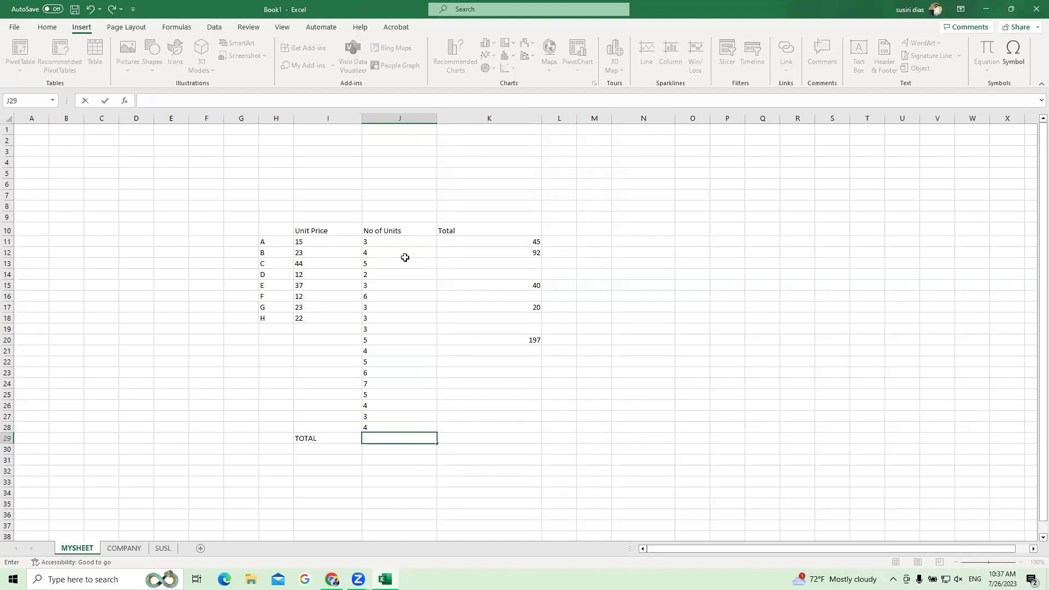
Drop a mistaken K12 reference and select the unit counts J11 to J28.
{"action": "type", "text": "="}
{"action": "left_click", "coordinate": [458, 251]}
{"action": "key", "text": "BackSpace"}
{"action": "key", "text": "BackSpace"}
{"action": "key", "text": "BackSpace"}
{"action": "key", "text": "BackSpace"}
{"action": "left_click", "coordinate": [453, 327]}
{"action": "left_click_drag", "start_coordinate": [402, 241], "coordinate": [403, 427]}
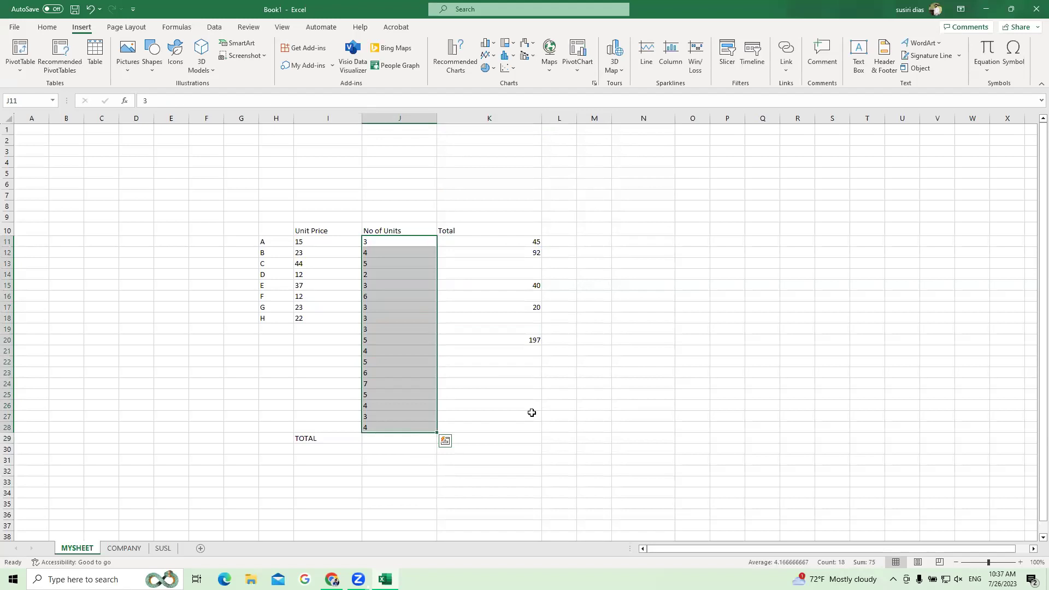
{"action": "left_click", "coordinate": [408, 239]}
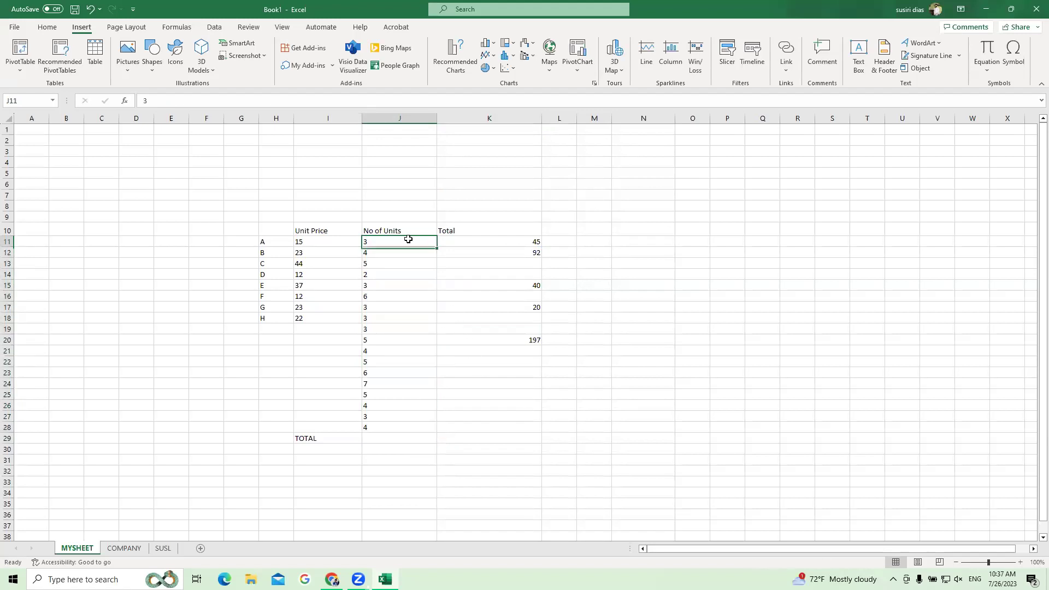
{"action": "left_click_drag", "start_coordinate": [408, 240], "coordinate": [410, 428]}
{"action": "left_click_drag", "start_coordinate": [574, 414], "coordinate": [594, 416]}
Enter =SUM(J11:J28) in J29 to total the units as 75.
{"action": "left_click", "coordinate": [404, 436]}
{"action": "type", "text": "="}
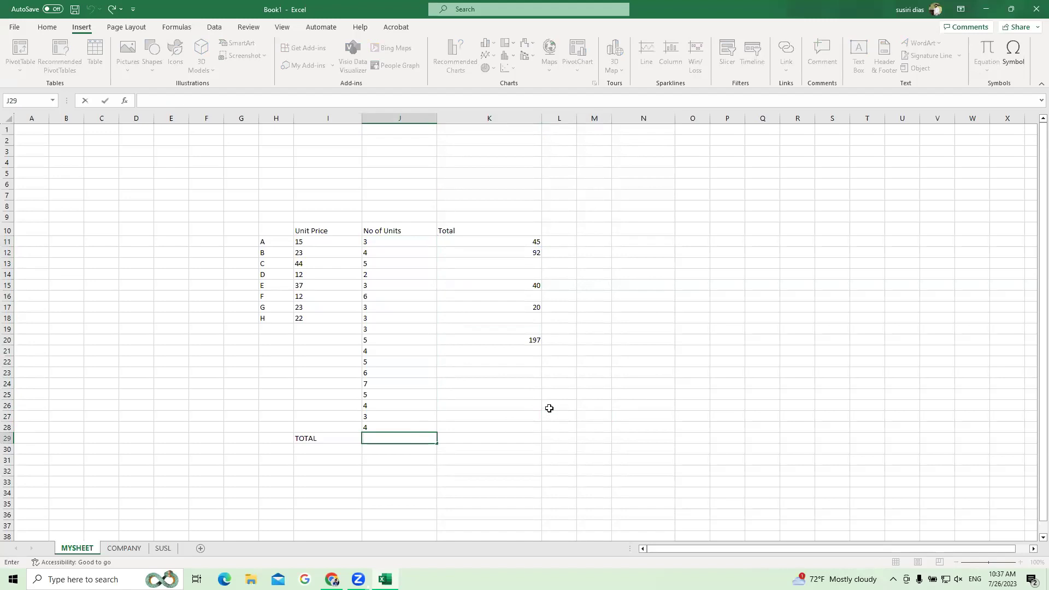
{"action": "left_click", "coordinate": [658, 350]}
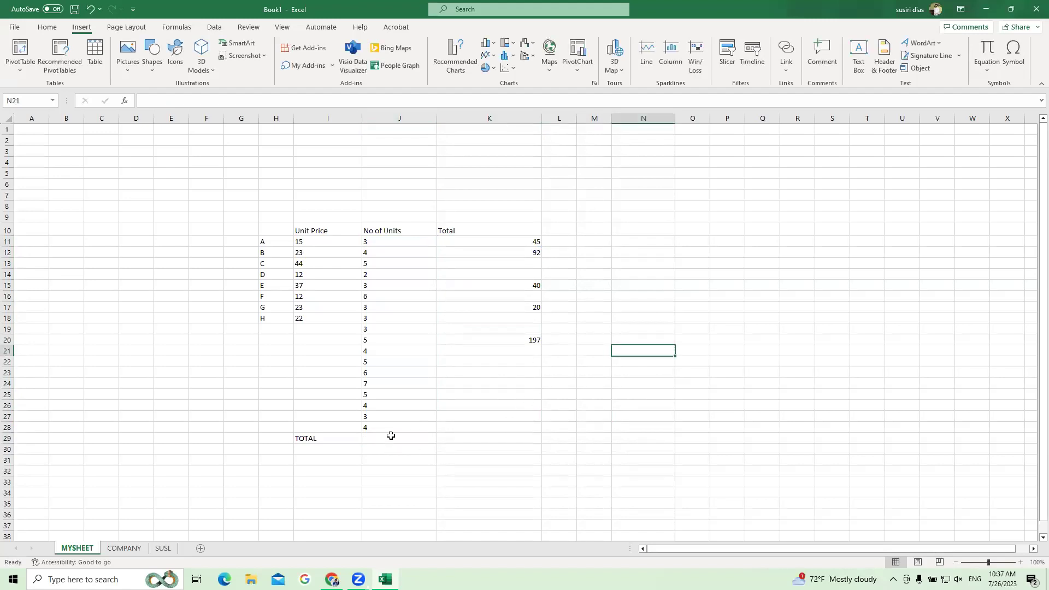
{"action": "left_click", "coordinate": [373, 436]}
{"action": "type", "text": "="}
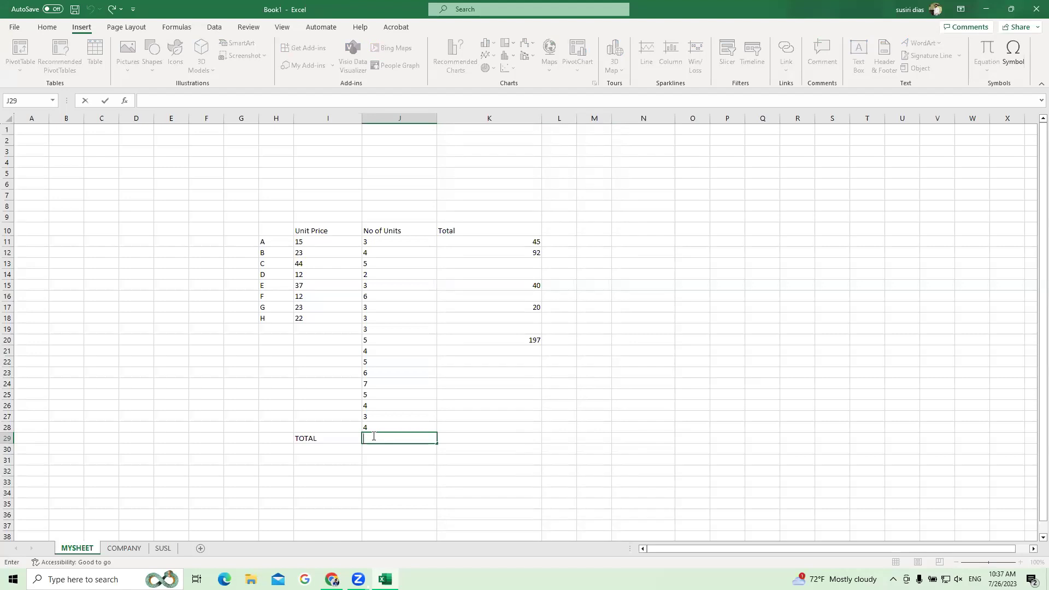
{"action": "type", "text": "SUM"}
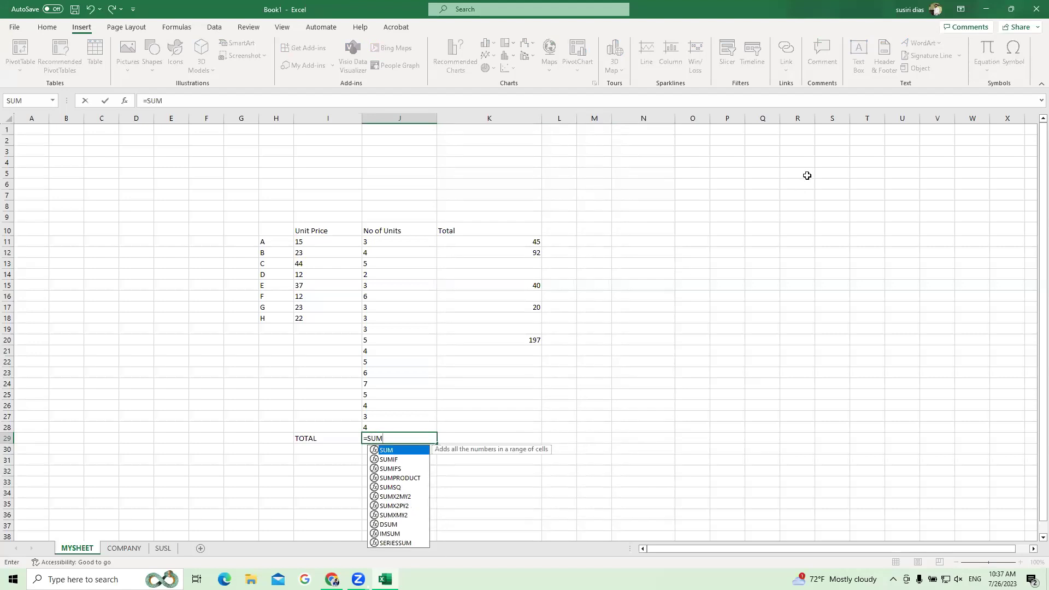
{"action": "type", "text": "("}
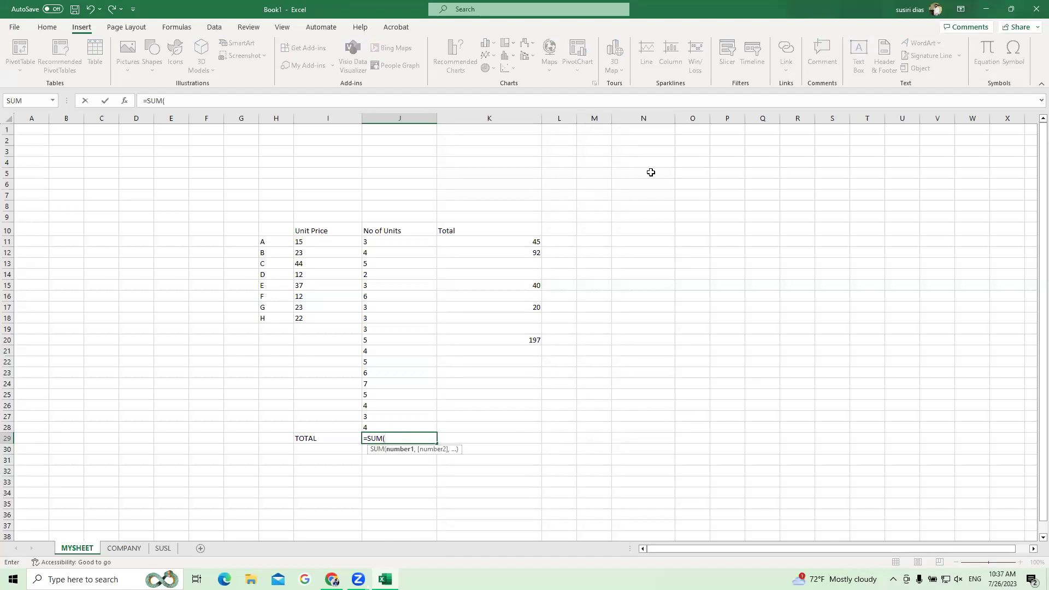
{"action": "left_click_drag", "start_coordinate": [413, 240], "coordinate": [411, 329]}
{"action": "left_click_drag", "start_coordinate": [417, 420], "coordinate": [417, 428]}
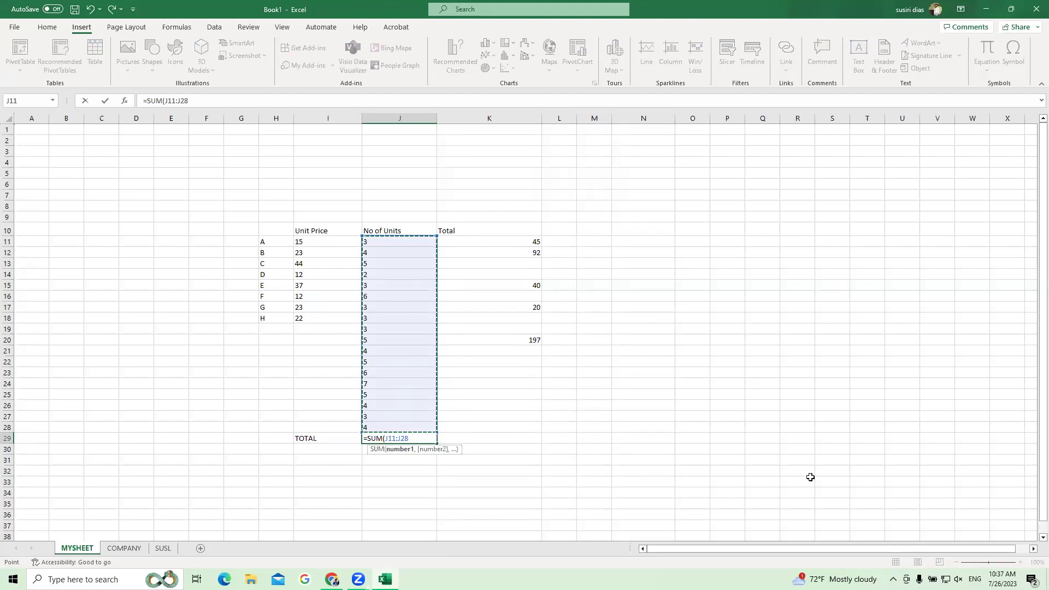
{"action": "type", "text": ")"}
{"action": "key", "text": "Return"}
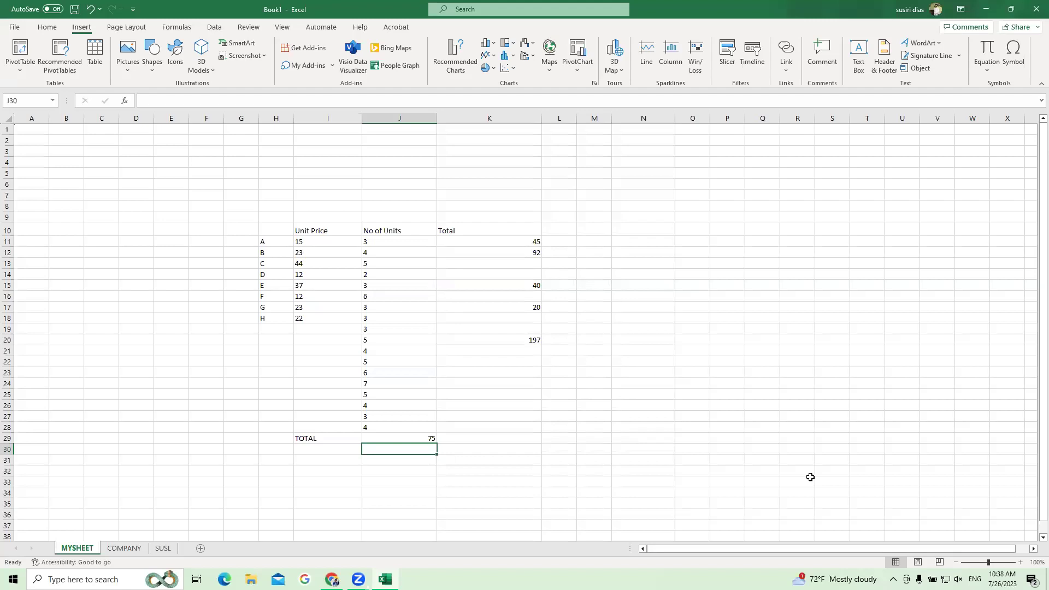
Verify the TOTAL label, the unit counts and the SUM formula in J29.
{"action": "left_click", "coordinate": [421, 438]}
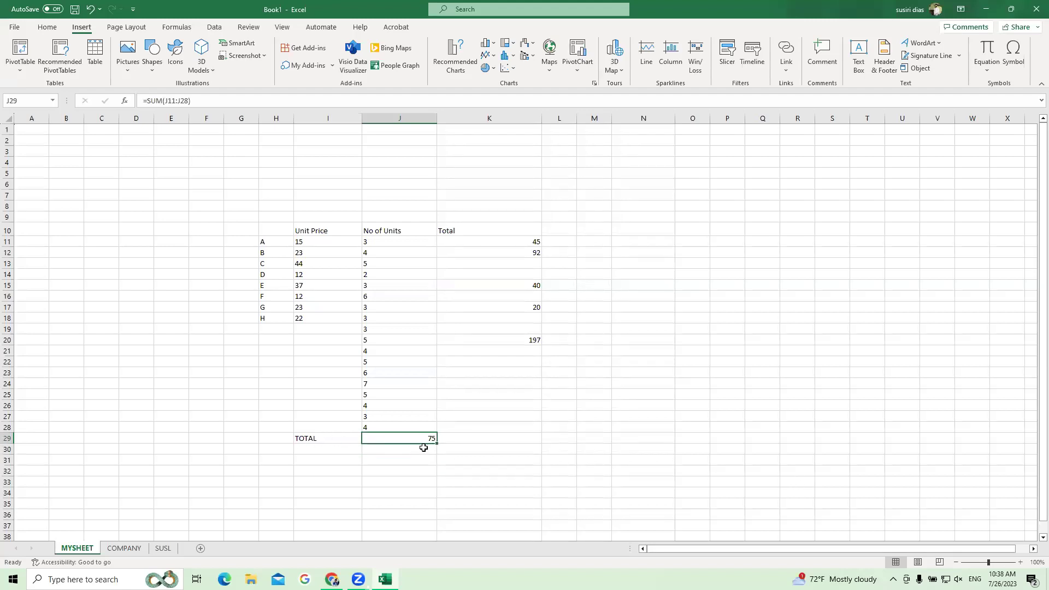
{"action": "left_click", "coordinate": [358, 440]}
{"action": "left_click_drag", "start_coordinate": [359, 440], "coordinate": [385, 443]}
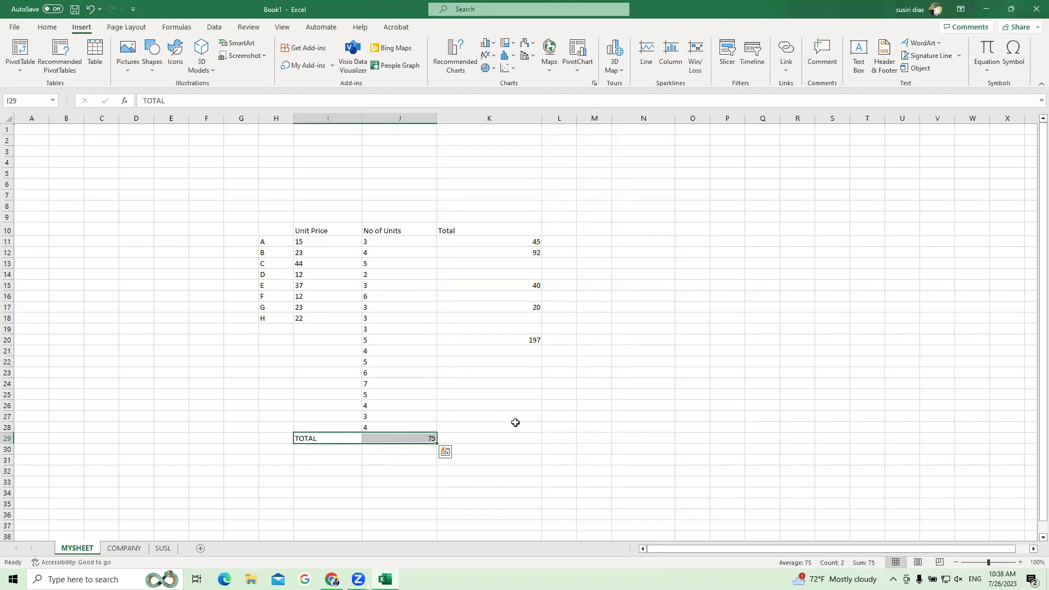
{"action": "left_click", "coordinate": [414, 242]}
{"action": "left_click", "coordinate": [406, 254]}
{"action": "left_click", "coordinate": [406, 267]}
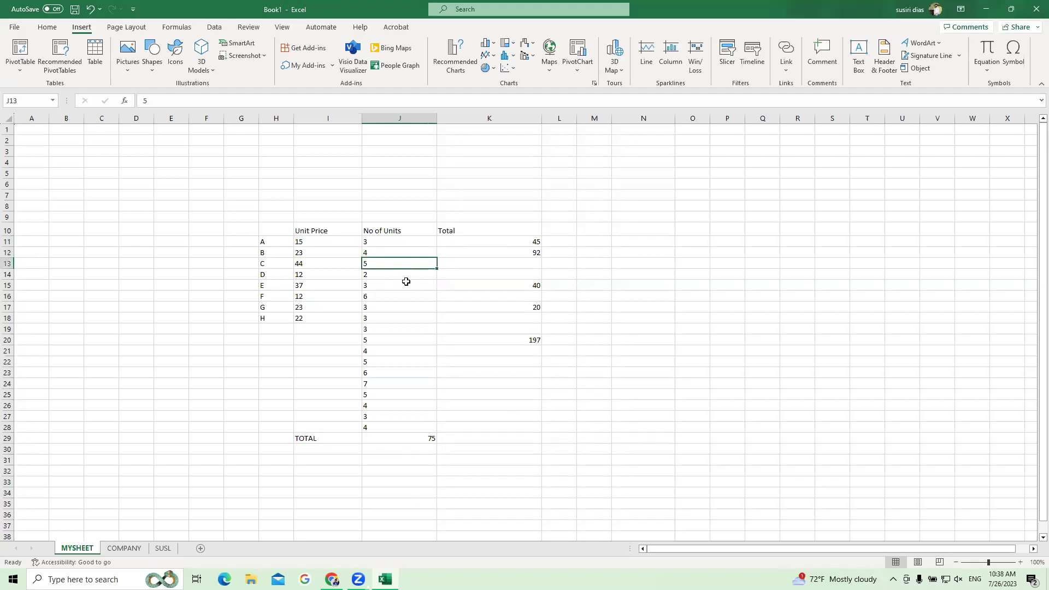
{"action": "left_click", "coordinate": [401, 425]}
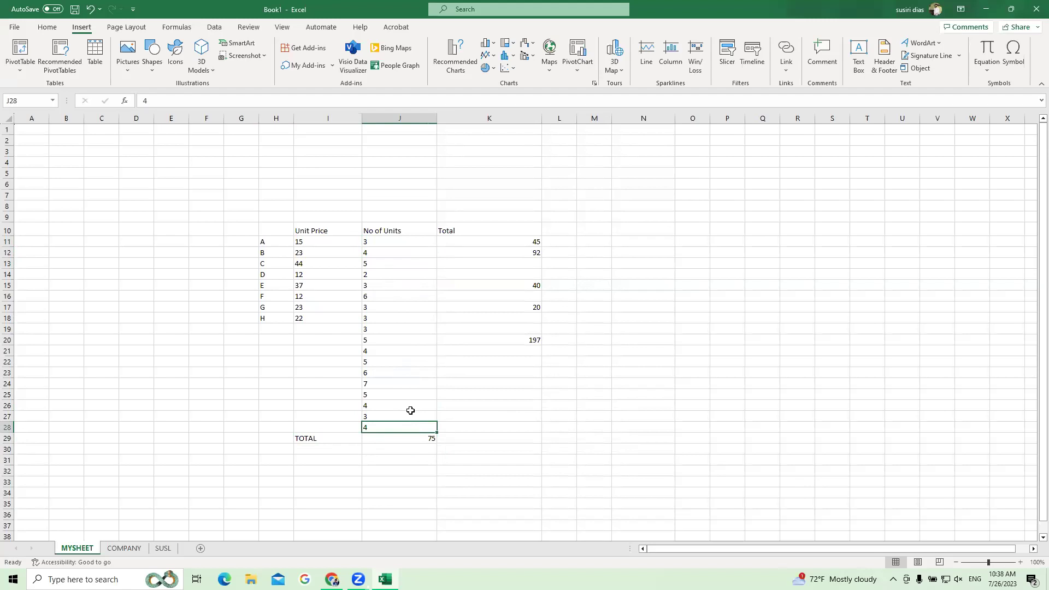
{"action": "left_click", "coordinate": [392, 440]}
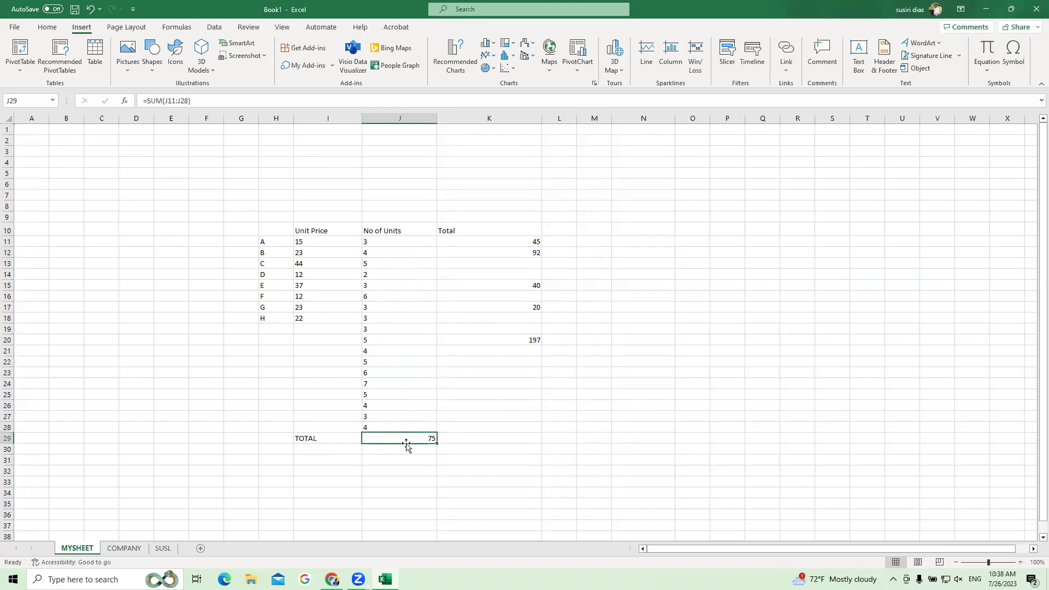
Label K27 as TOTAL, replacing the lowercase 'sum'.
{"action": "left_click", "coordinate": [526, 419]}
{"action": "type", "text": "sum"}
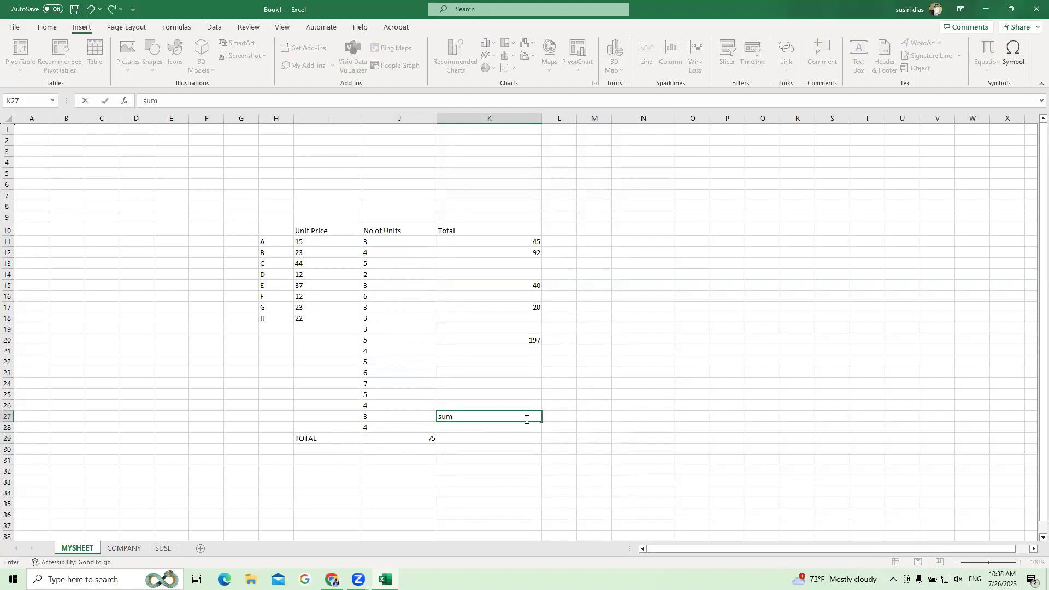
{"action": "left_click", "coordinate": [501, 446]}
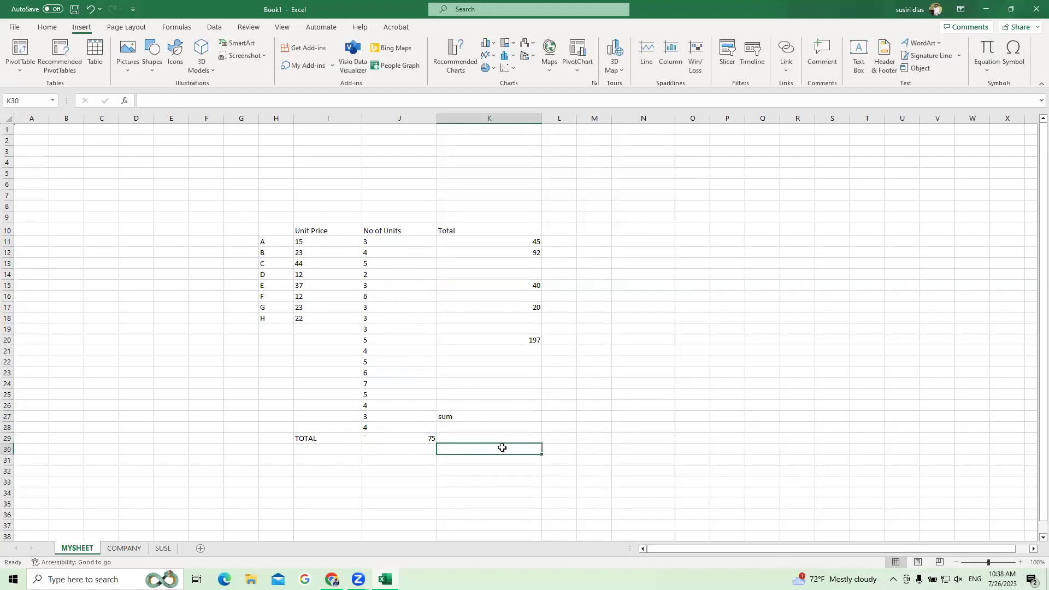
{"action": "double_click", "coordinate": [513, 413]}
{"action": "key", "text": "BackSpace"}
{"action": "key", "text": "BackSpace"}
{"action": "key", "text": "BackSpace"}
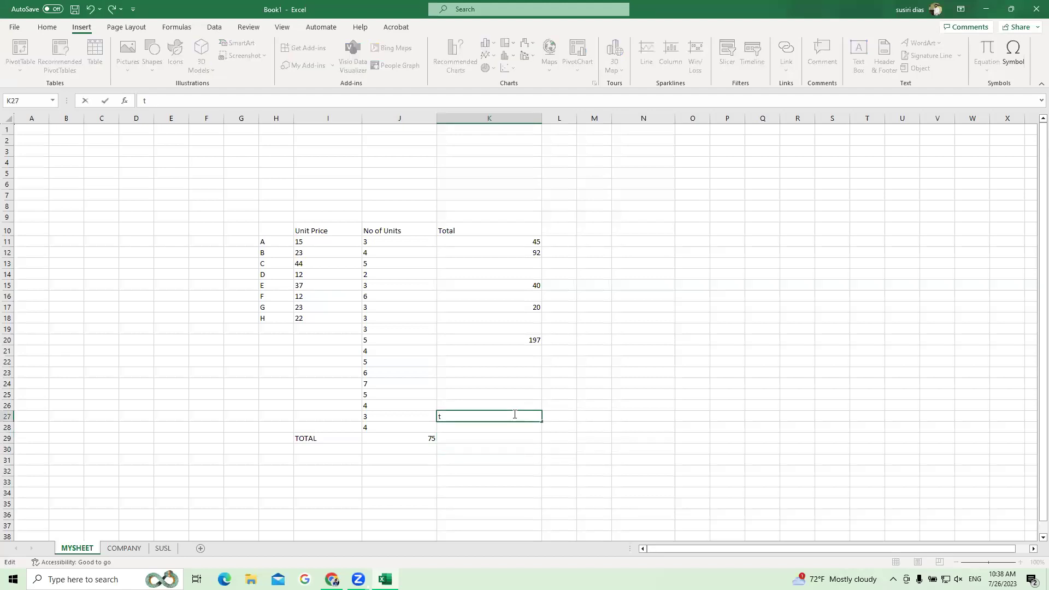
{"action": "type", "text": "TOTAL"}
{"action": "left_click", "coordinate": [555, 412]}
Widen column L, enter SUM in L27 and AVERAGE in K28 and L28, then select J11:J28.
{"action": "left_click_drag", "start_coordinate": [576, 118], "coordinate": [639, 118]}
{"action": "type", "text": "SUM"}
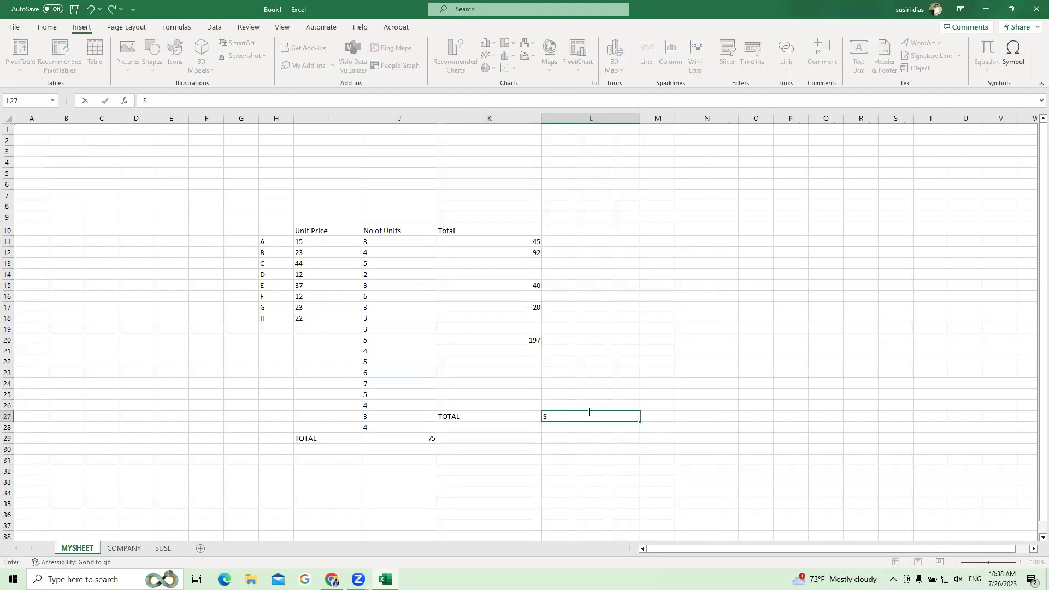
{"action": "left_click", "coordinate": [497, 428]}
{"action": "type", "text": "AVA"}
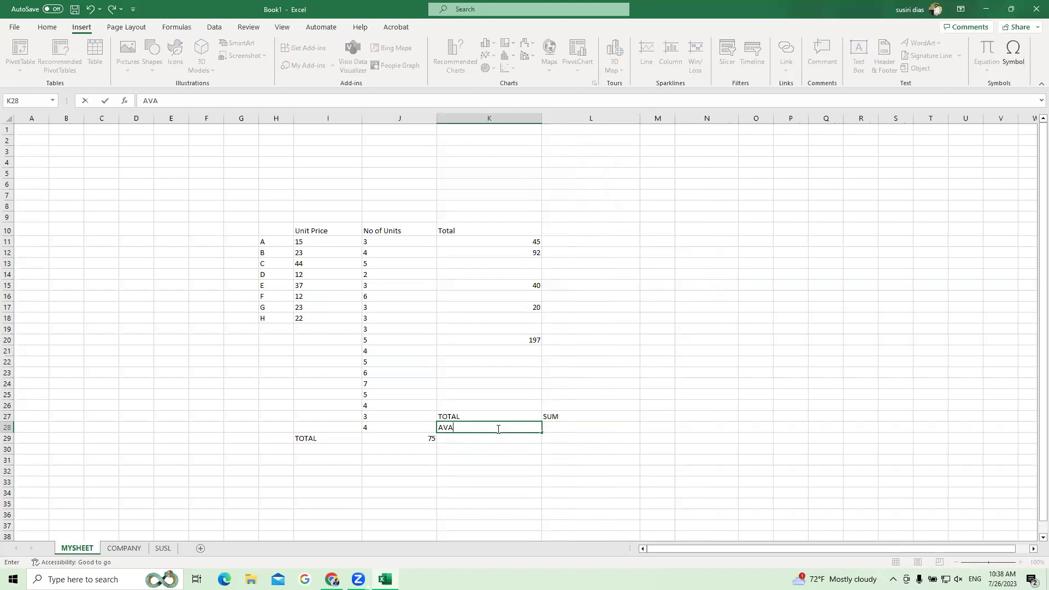
{"action": "key", "text": "BackSpace"}
{"action": "type", "text": "ERAGE"}
{"action": "left_click", "coordinate": [621, 429]}
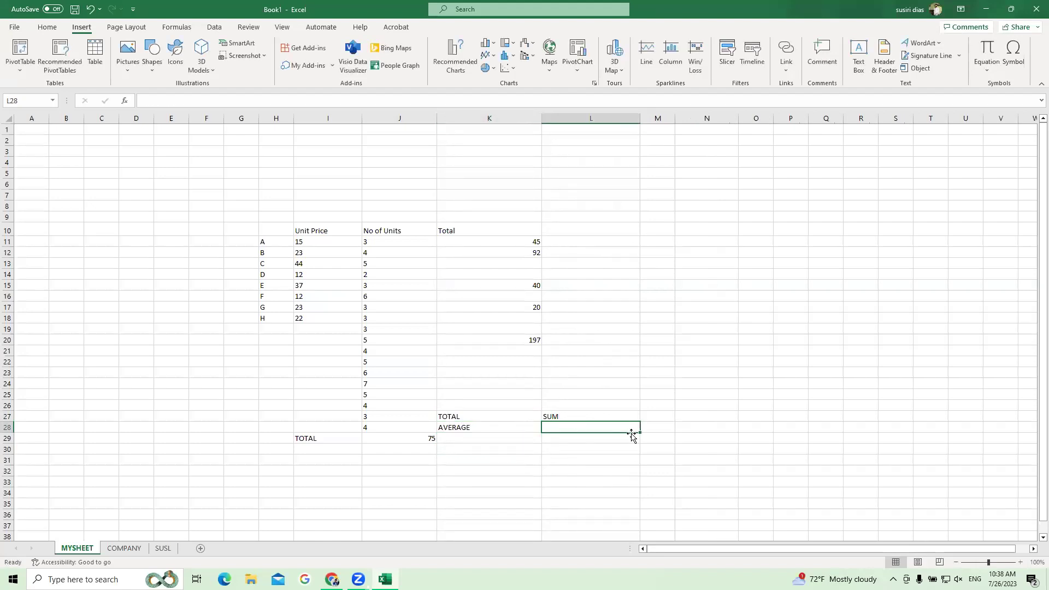
{"action": "type", "text": "AVERAGE"}
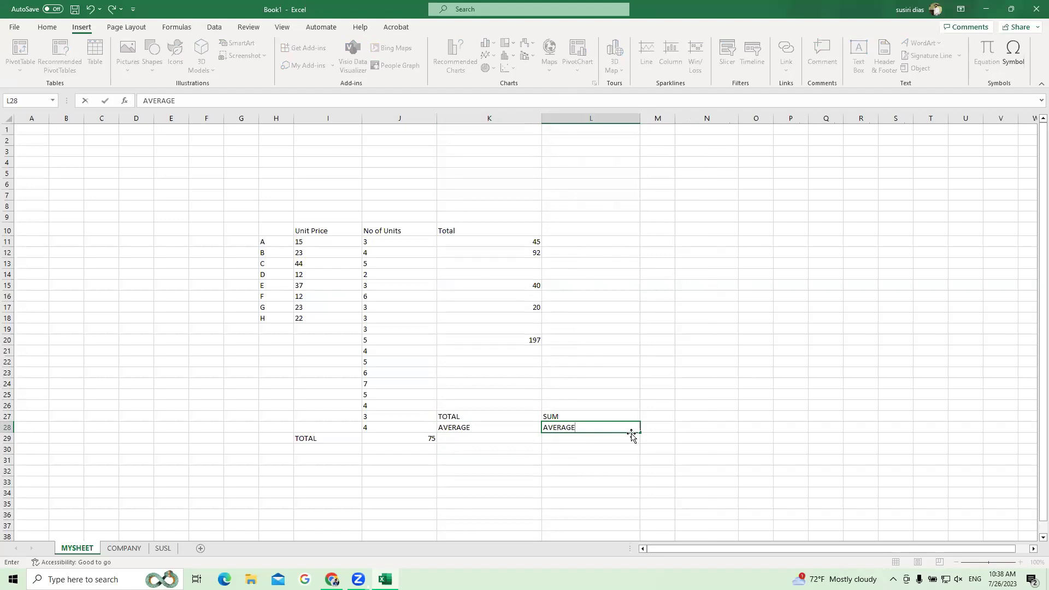
{"action": "left_click", "coordinate": [511, 446]}
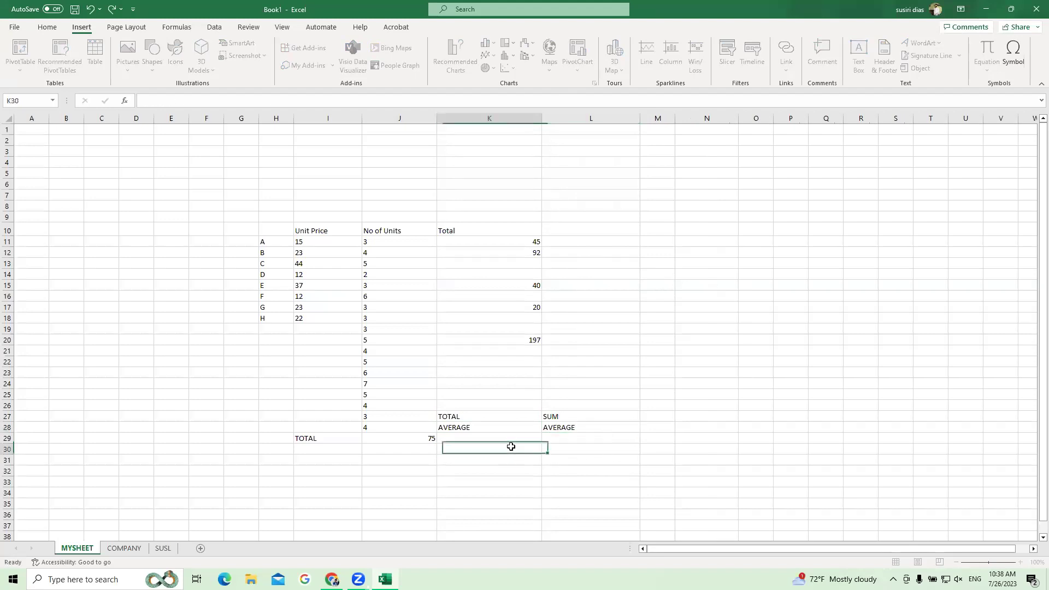
{"action": "left_click", "coordinate": [413, 246]}
{"action": "left_click_drag", "start_coordinate": [414, 247], "coordinate": [411, 424]}
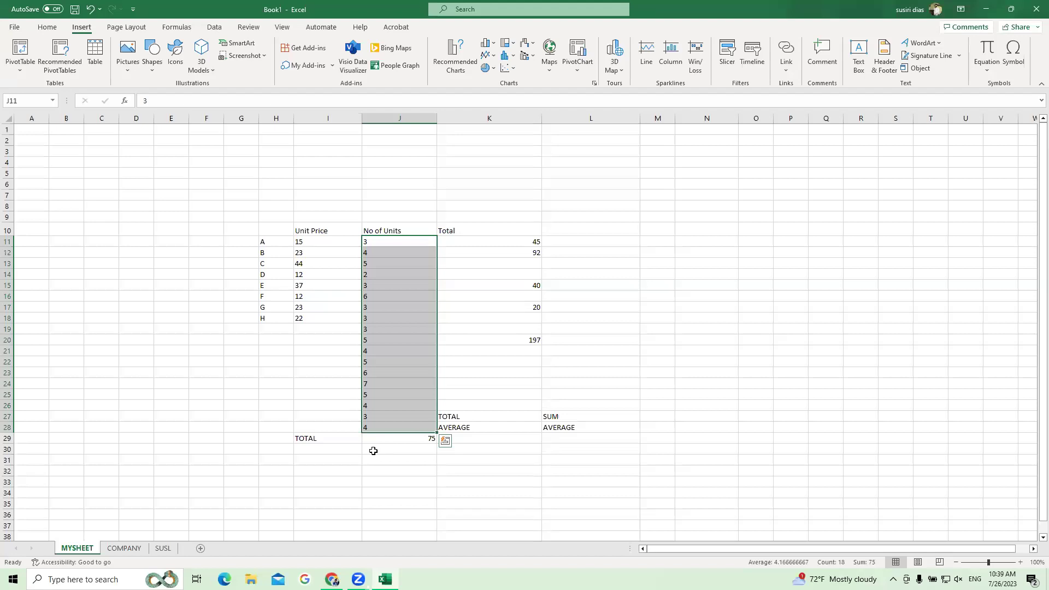
Type the label AVERAGE in cell I30.
{"action": "left_click", "coordinate": [335, 448]}
{"action": "type", "text": "AVAR"}
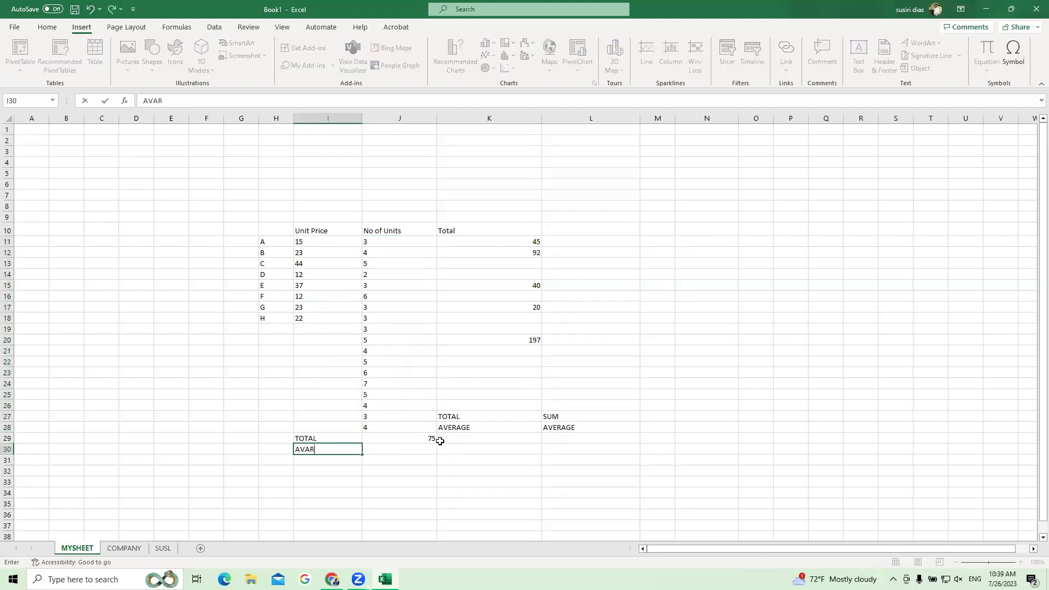
{"action": "key", "text": "BackSpace"}
{"action": "type", "text": "ERAGE"}
{"action": "left_click", "coordinate": [410, 460]}
Enter =AVERAGE(J11:J28) in J30, fixing the #NAME? error from the unfinished formula.
{"action": "left_click", "coordinate": [432, 450]}
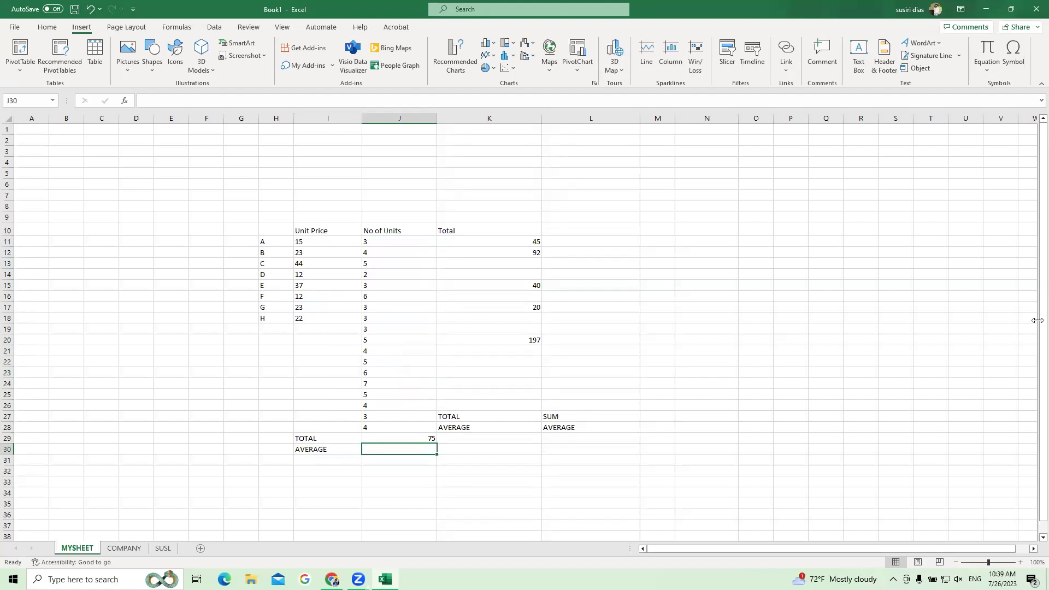
{"action": "type", "text": "="}
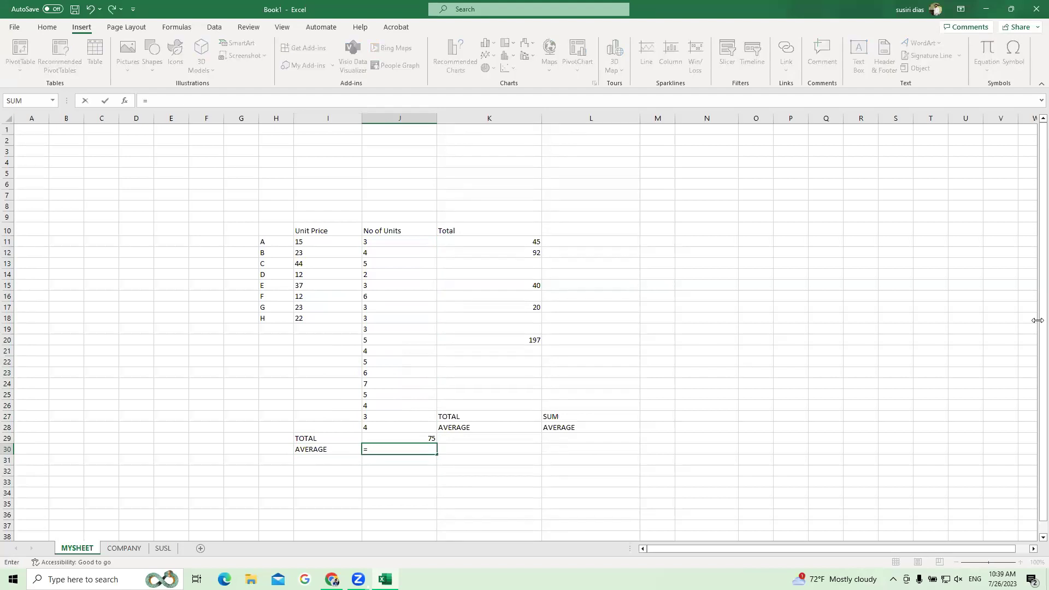
{"action": "type", "text": "AVERA"}
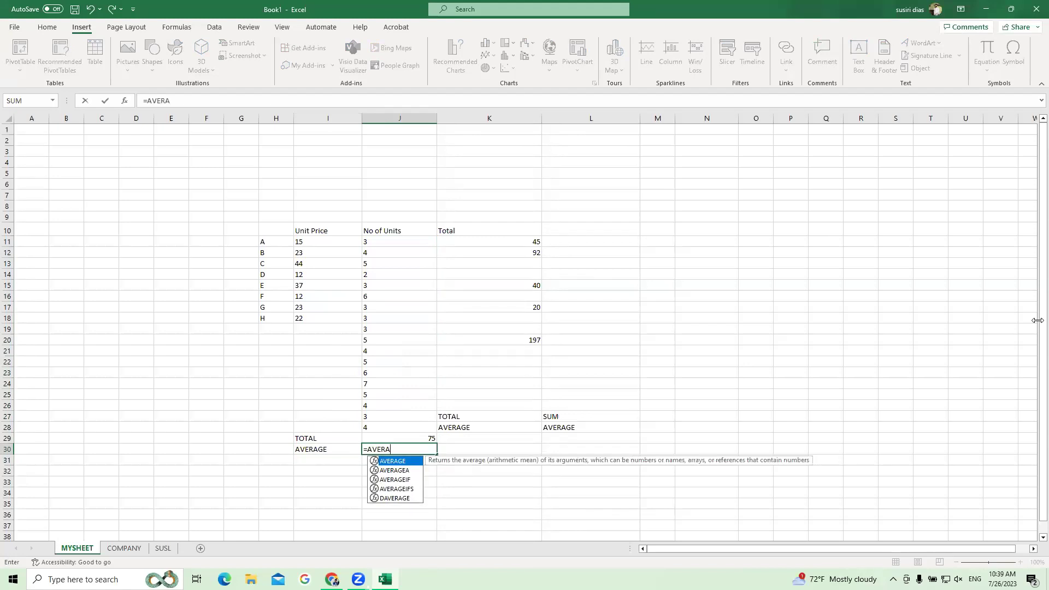
{"action": "key", "text": "Return"}
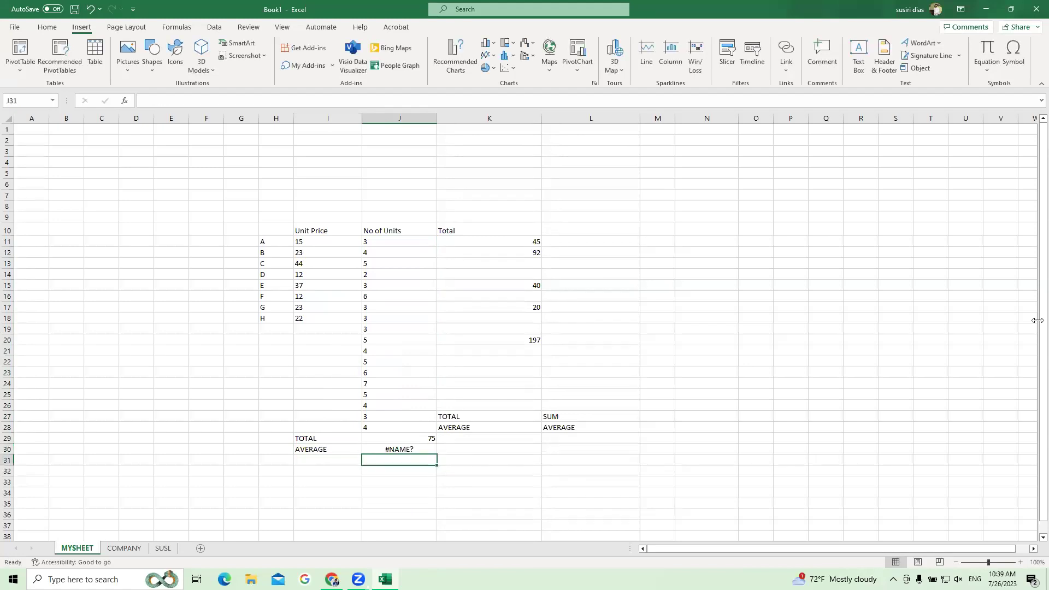
{"action": "double_click", "coordinate": [428, 455]}
{"action": "left_click", "coordinate": [429, 453]}
{"action": "double_click", "coordinate": [420, 448]}
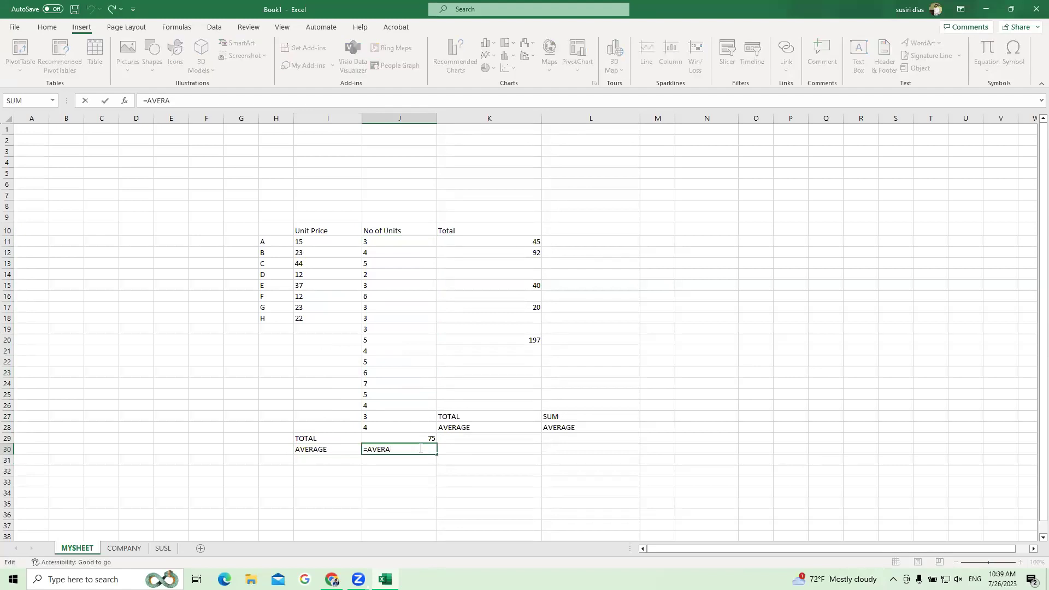
{"action": "type", "text": "GE"}
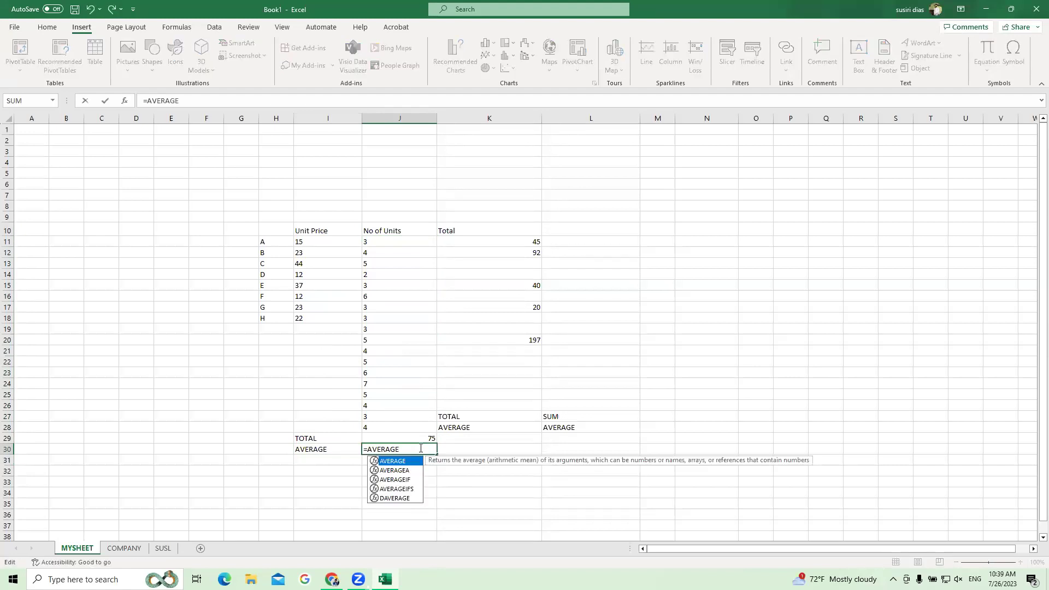
{"action": "type", "text": "("}
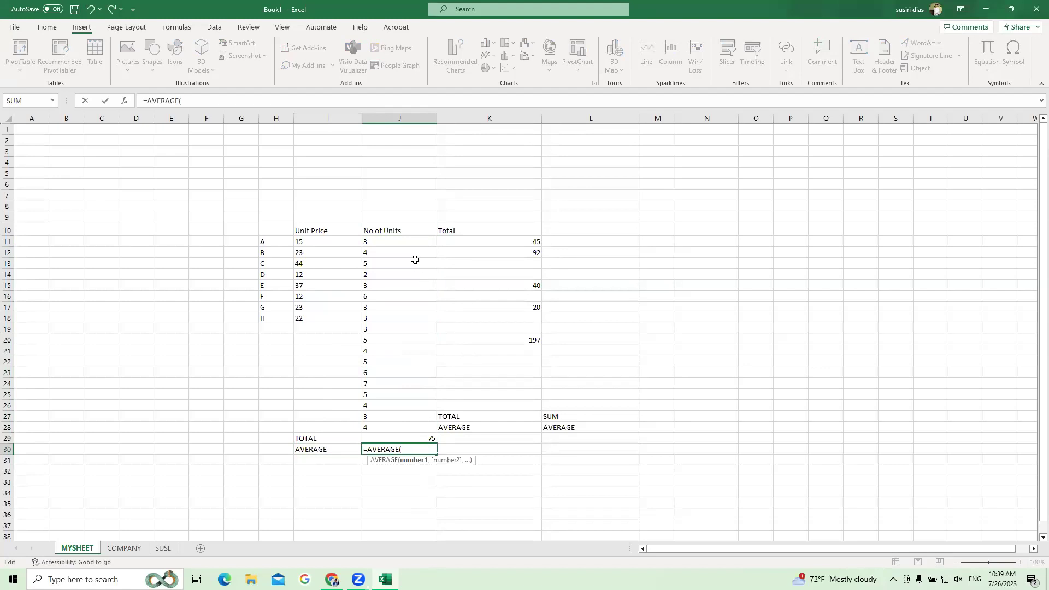
{"action": "left_click_drag", "start_coordinate": [402, 243], "coordinate": [407, 432]}
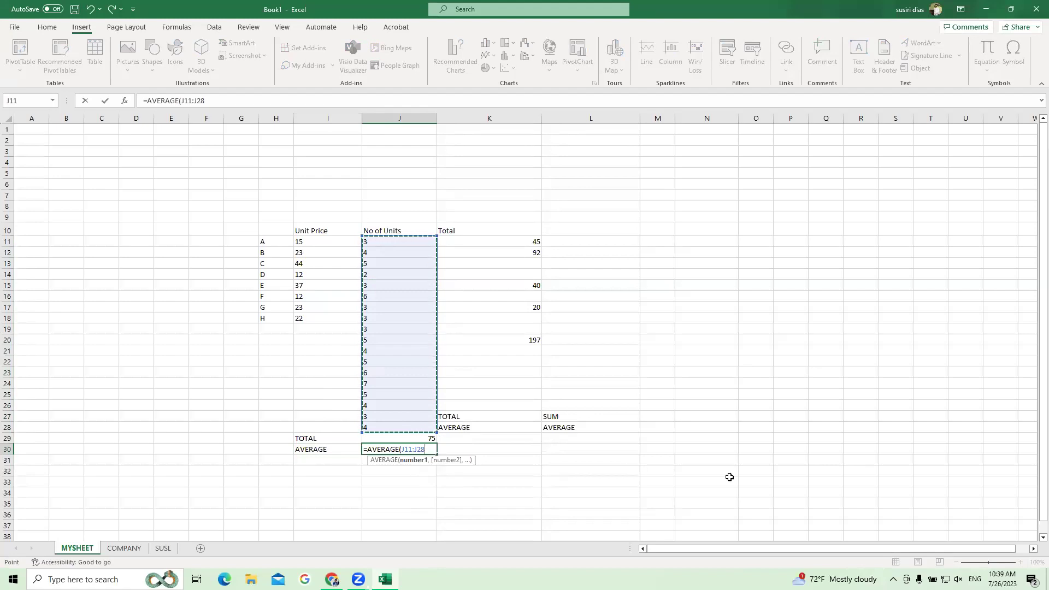
{"action": "type", "text": ")"}
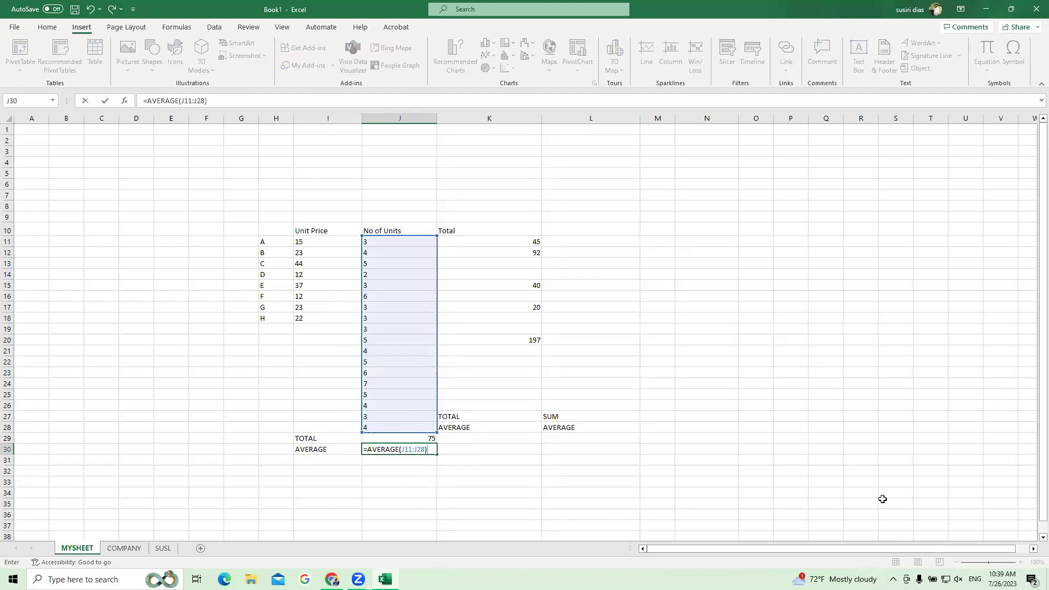
{"action": "key", "text": "Return"}
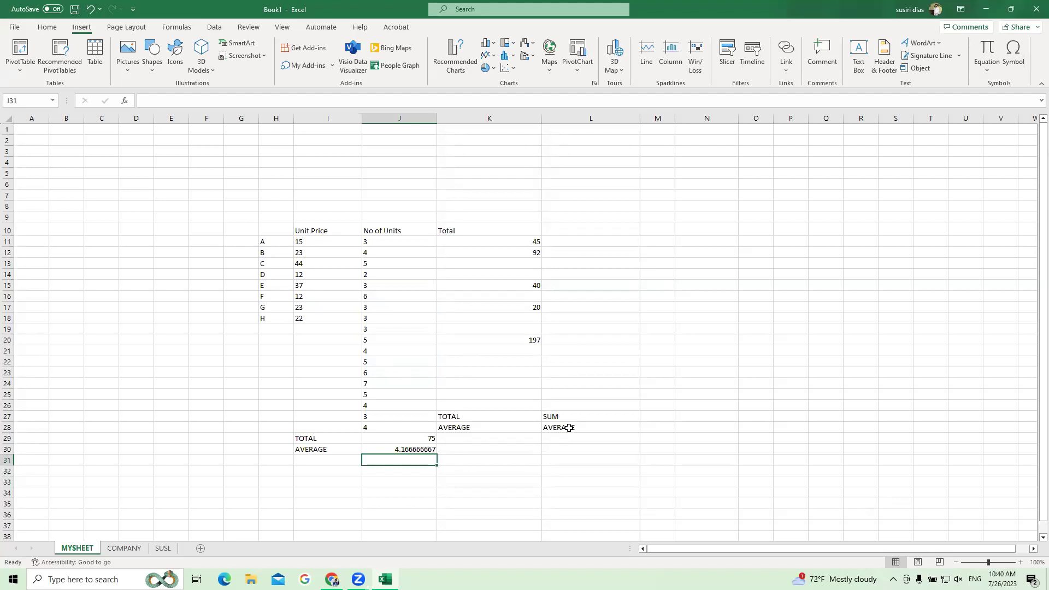
Label cell I31 as COUNT below the AVERAGE row.
{"action": "left_click_drag", "start_coordinate": [409, 240], "coordinate": [409, 425]}
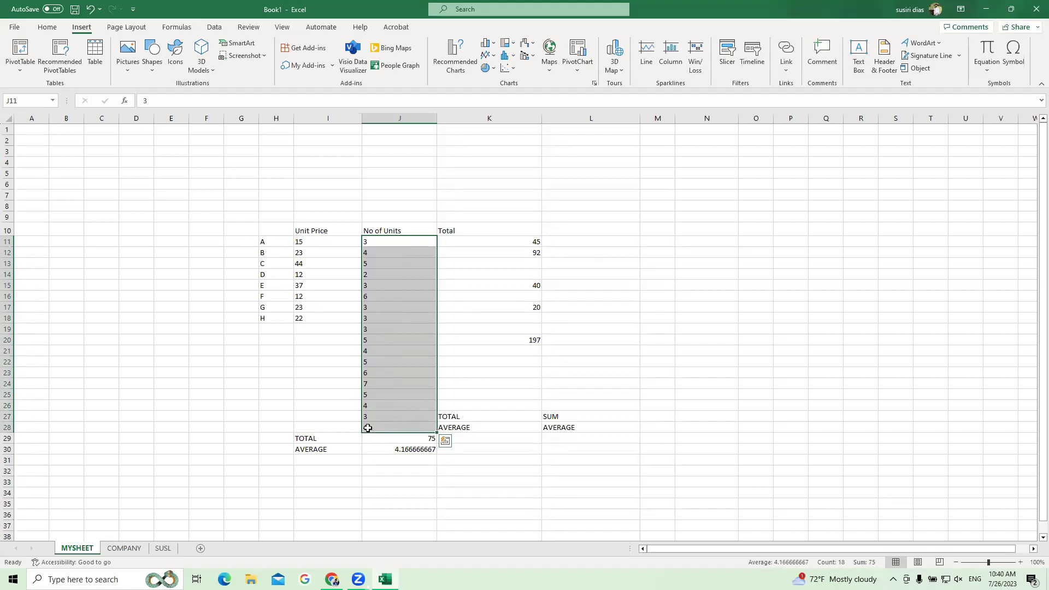
{"action": "left_click", "coordinate": [332, 459]}
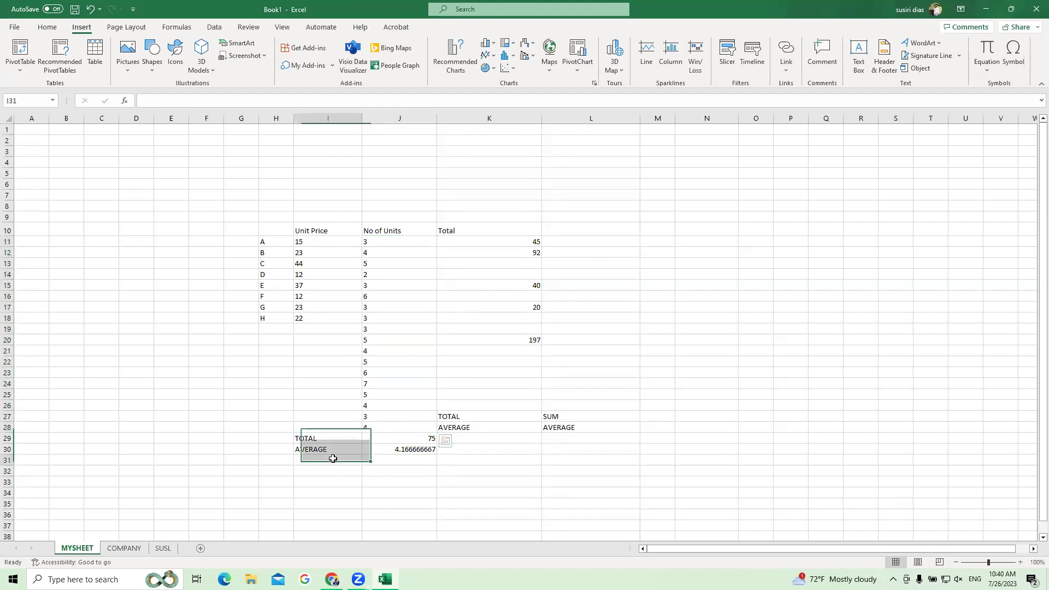
{"action": "type", "text": "COUNT"}
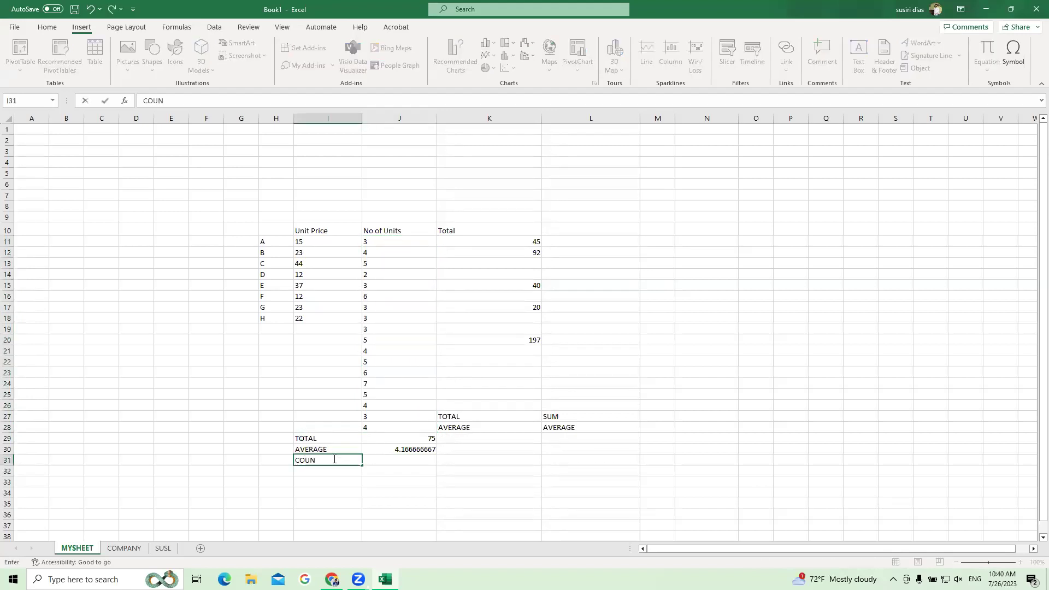
Enter =COUNT(J11:J28) in J31, counting 18 No of Units values.
{"action": "left_click", "coordinate": [401, 459]}
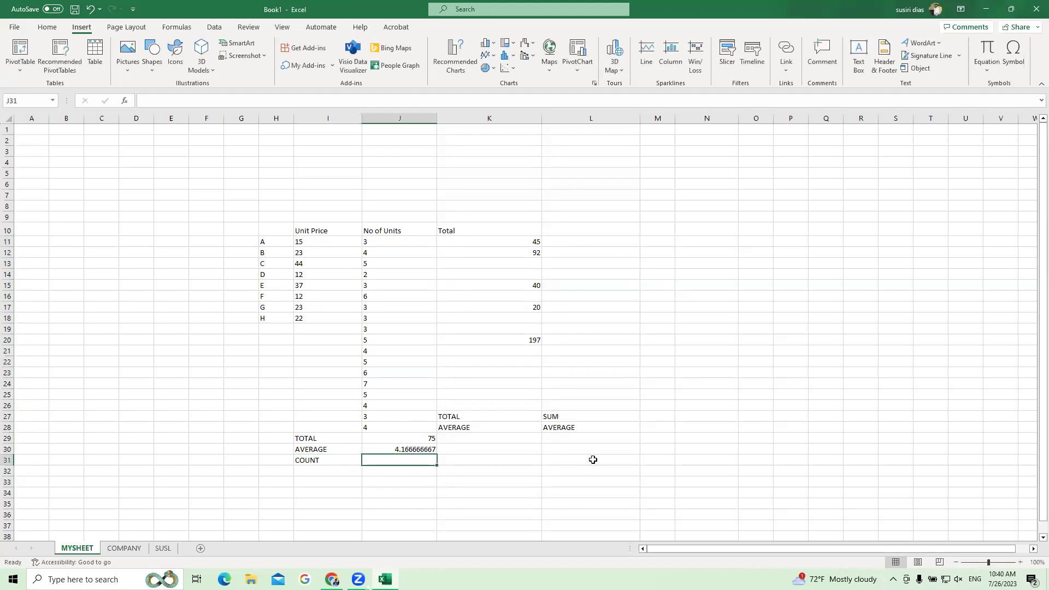
{"action": "type", "text": "=COUNT"}
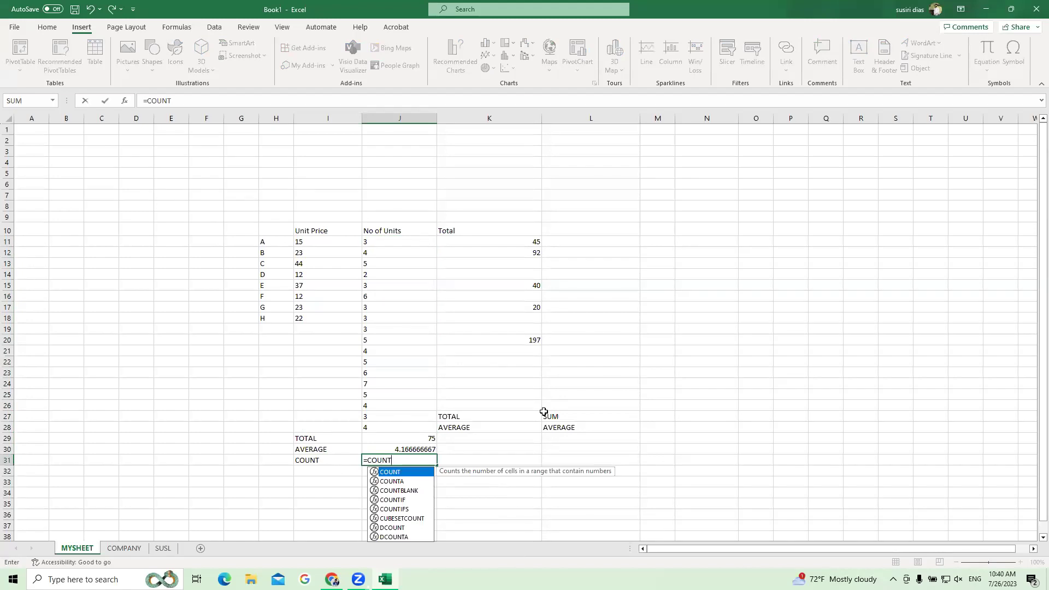
{"action": "type", "text": "("}
{"action": "left_click_drag", "start_coordinate": [414, 244], "coordinate": [412, 429]}
{"action": "type", "text": ")"}
{"action": "key", "text": "Return"}
{"action": "left_click", "coordinate": [426, 458]}
{"action": "left_click_drag", "start_coordinate": [415, 240], "coordinate": [418, 429]}
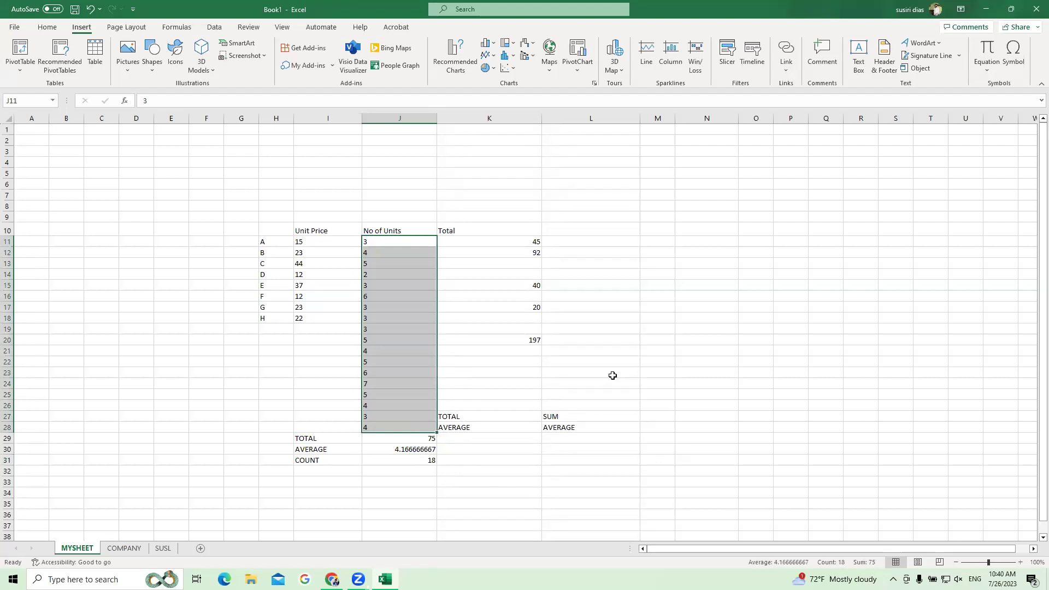
{"action": "left_click", "coordinate": [344, 474]}
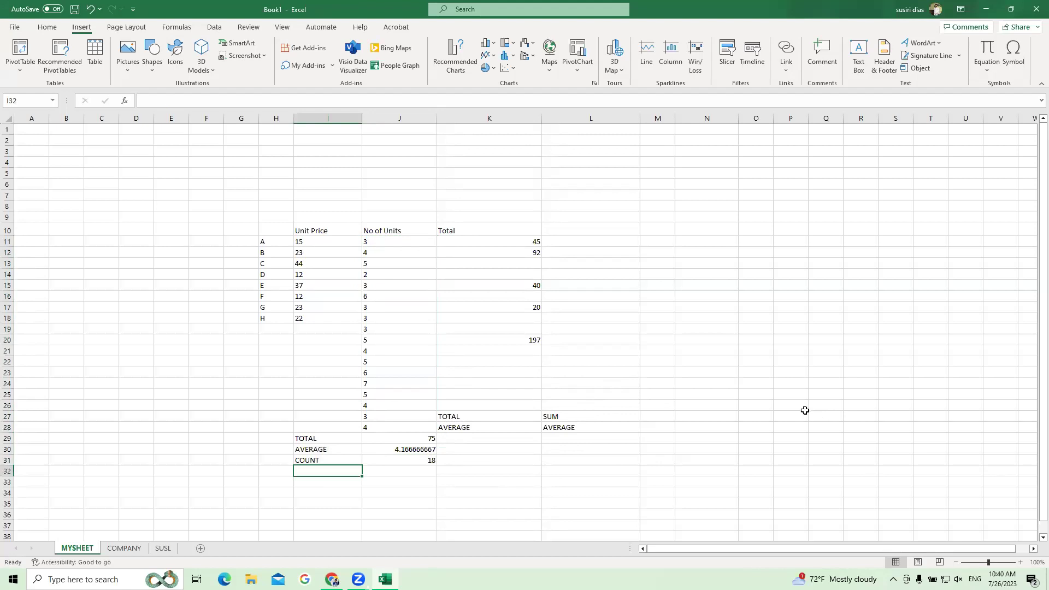
Label cell I32 as MAX, correcting the mistyped 'AMX'.
{"action": "type", "text": "AMX"}
{"action": "key", "text": "BackSpace"}
{"action": "key", "text": "BackSpace"}
{"action": "key", "text": "BackSpace"}
{"action": "type", "text": "MAX"}
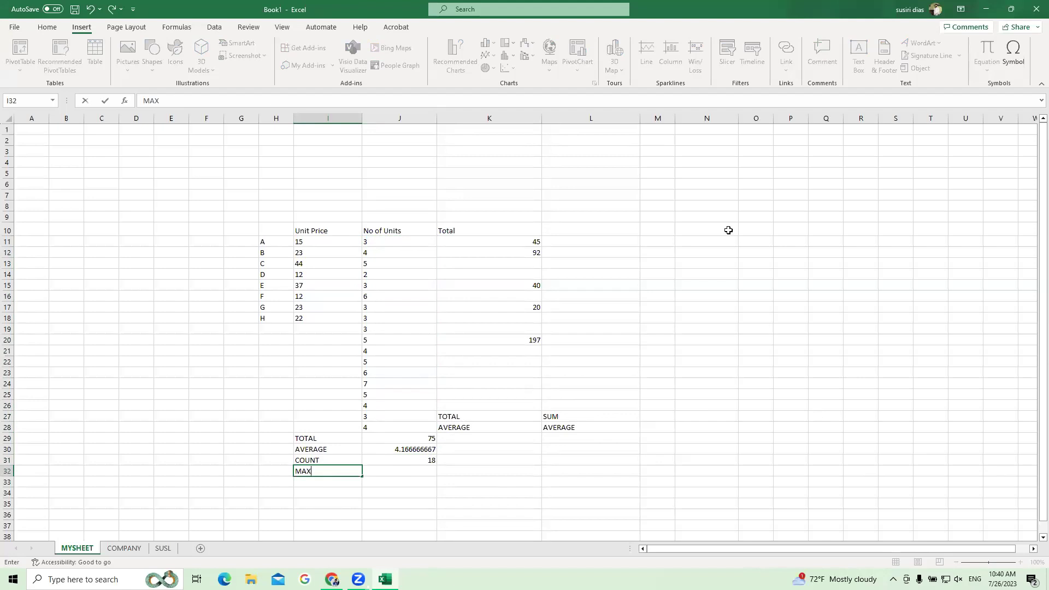
{"action": "left_click_drag", "start_coordinate": [409, 242], "coordinate": [421, 425]}
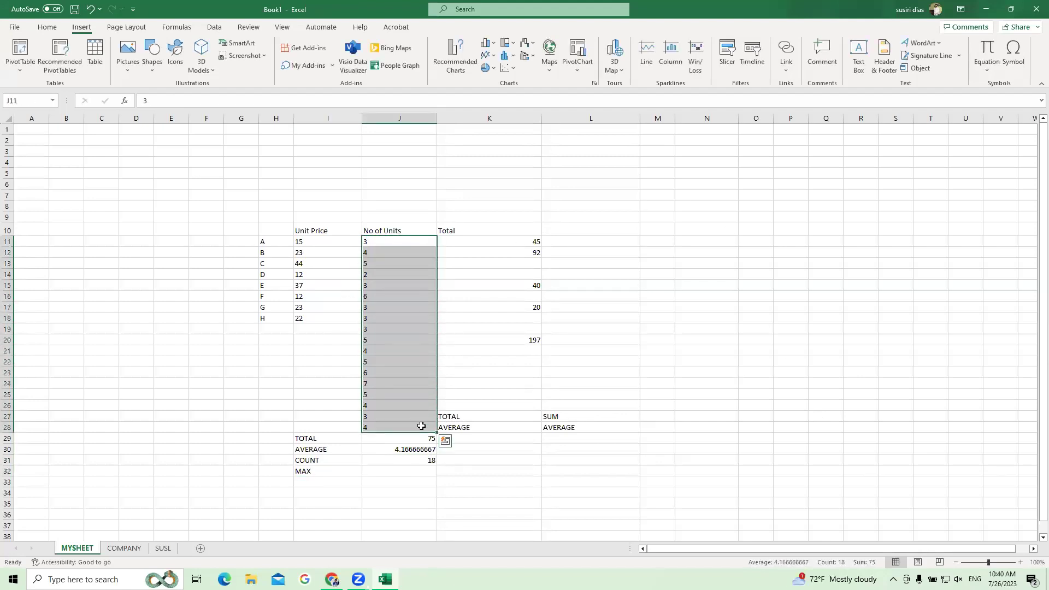
Enter =MAX(J11:J28) in J32 to find the largest units value.
{"action": "left_click", "coordinate": [390, 470]}
{"action": "type", "text": "="}
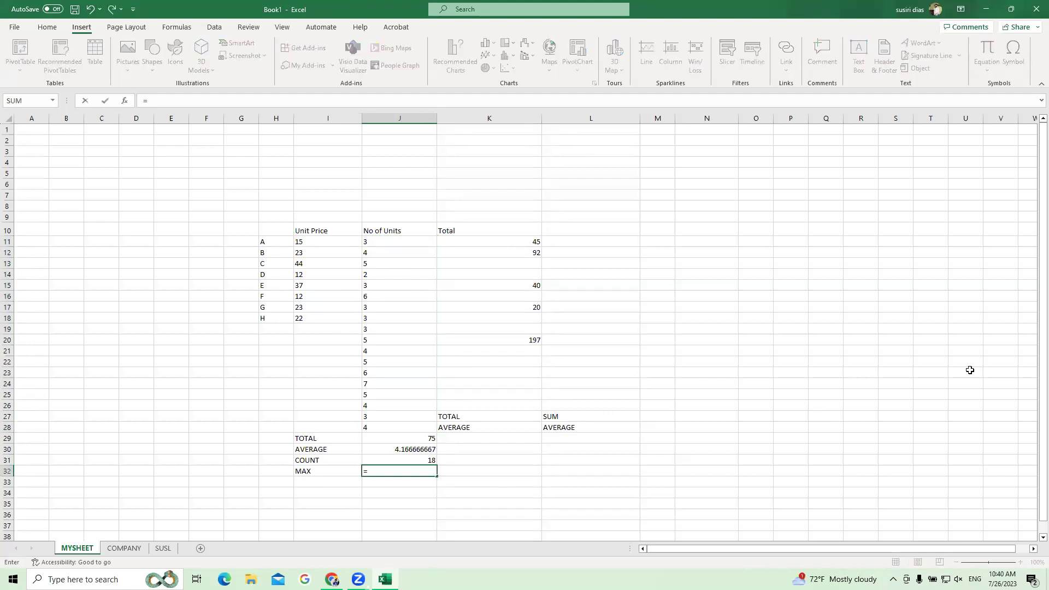
{"action": "type", "text": "MAX"}
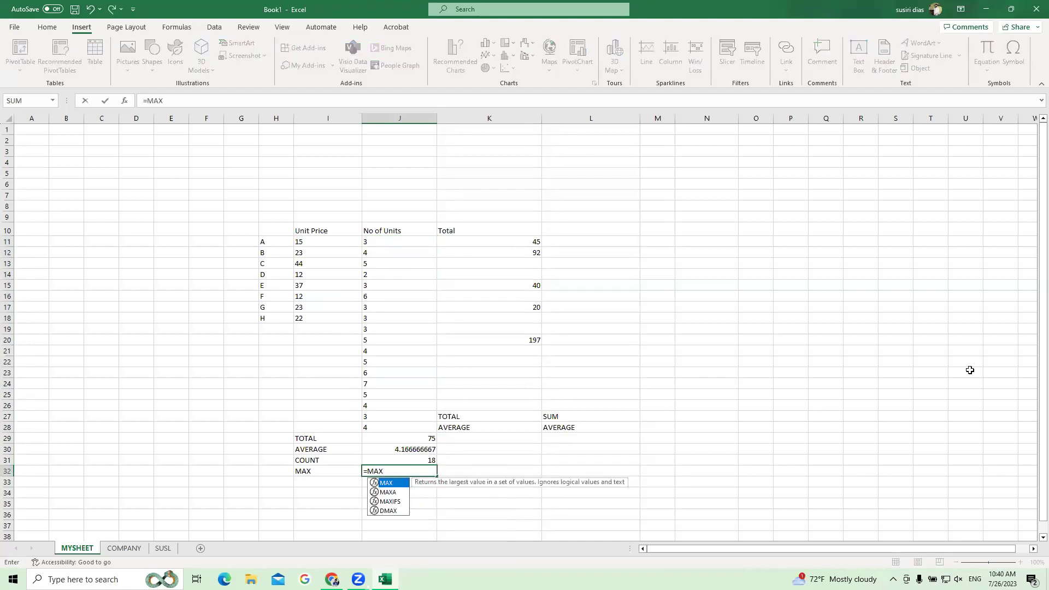
{"action": "type", "text": "("}
{"action": "left_click_drag", "start_coordinate": [420, 242], "coordinate": [398, 424]}
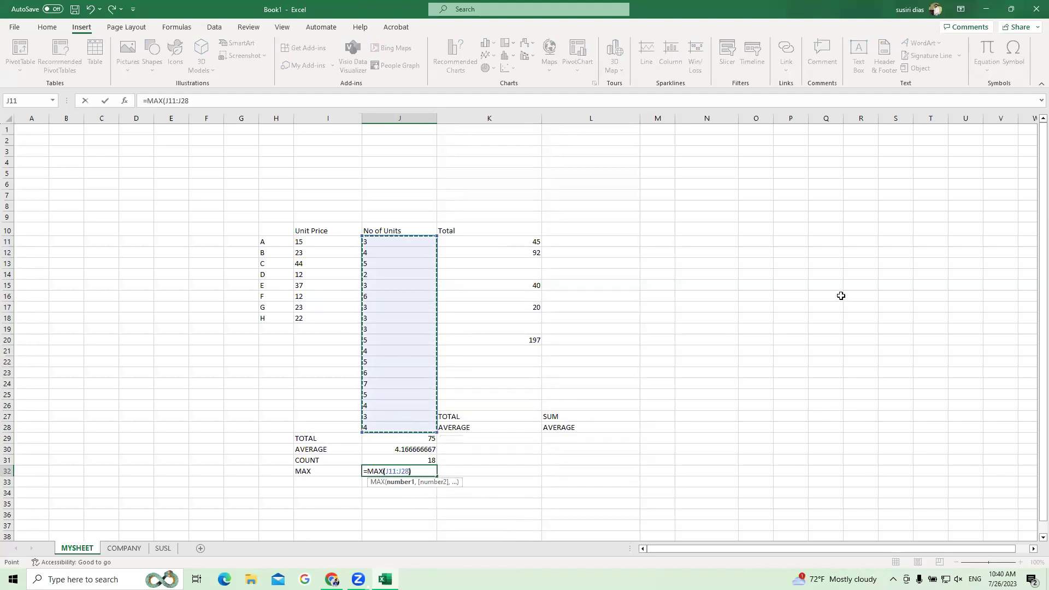
{"action": "key", "text": "Return"}
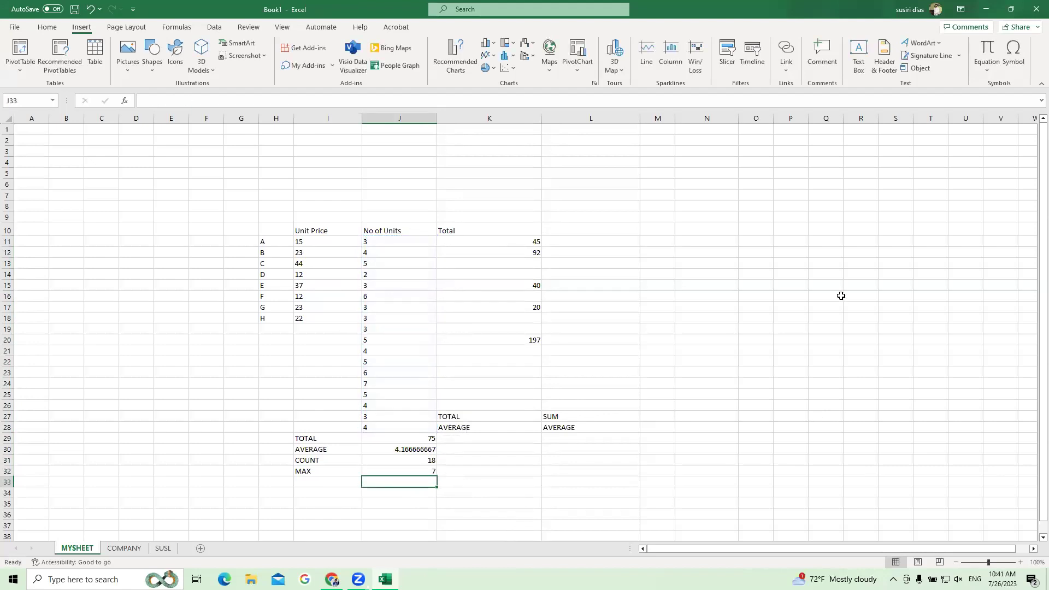
Confirm the MAX result of 7 and label cell I33 as MIN.
{"action": "left_click", "coordinate": [426, 471]}
{"action": "left_click", "coordinate": [391, 385]}
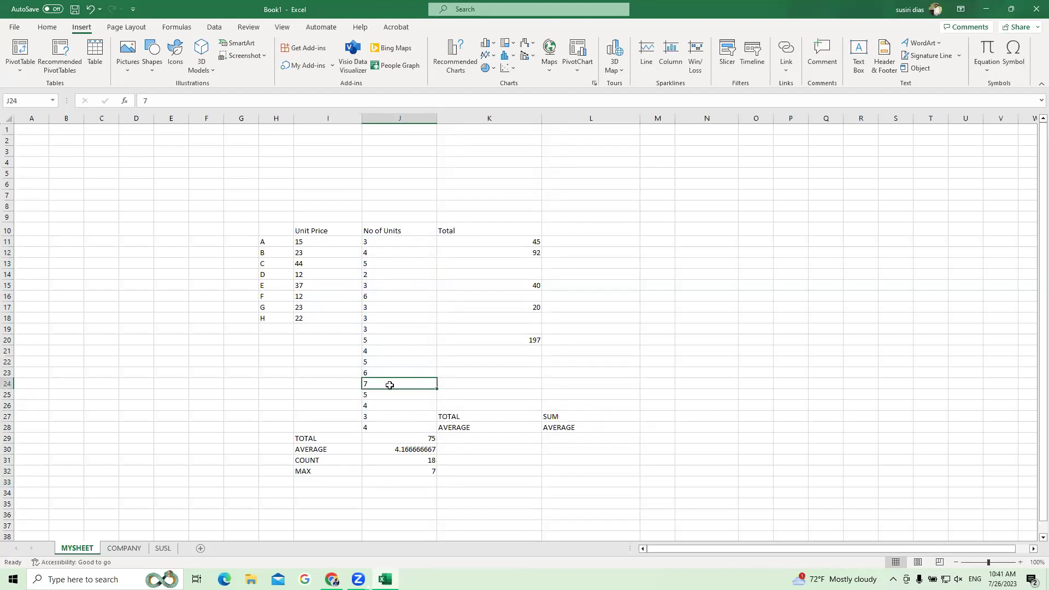
{"action": "left_click", "coordinate": [346, 482]}
{"action": "type", "text": "MIN"}
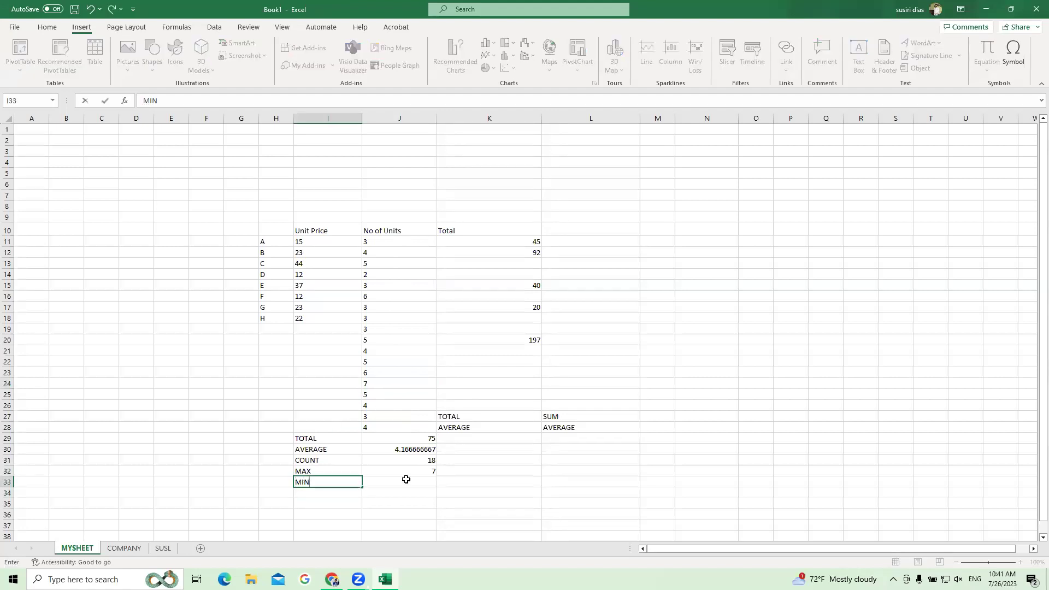
Enter =MIN(J11:J28) in J33, showing 2 as the smallest units value.
{"action": "left_click", "coordinate": [406, 479]}
{"action": "type", "text": "=MIN"}
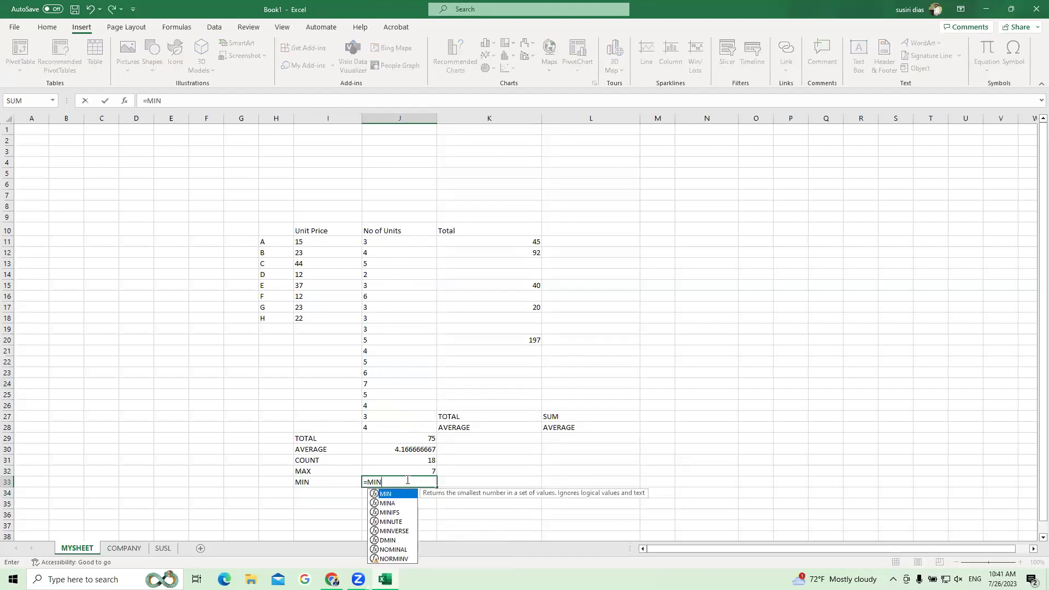
{"action": "type", "text": "("}
{"action": "left_click_drag", "start_coordinate": [404, 240], "coordinate": [402, 428]}
{"action": "type", "text": ")"}
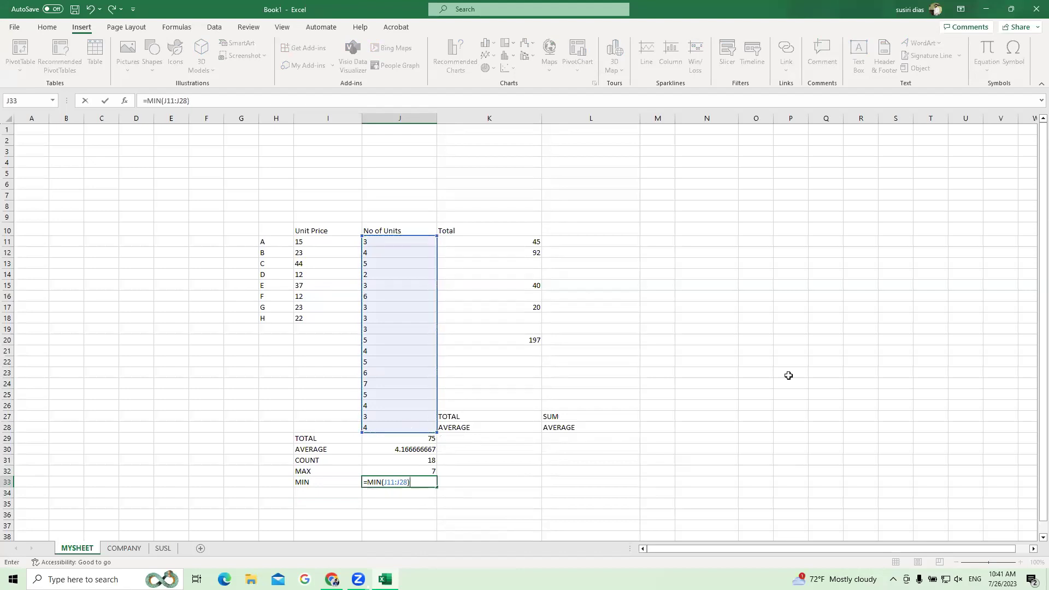
{"action": "key", "text": "Return"}
{"action": "left_click", "coordinate": [426, 484]}
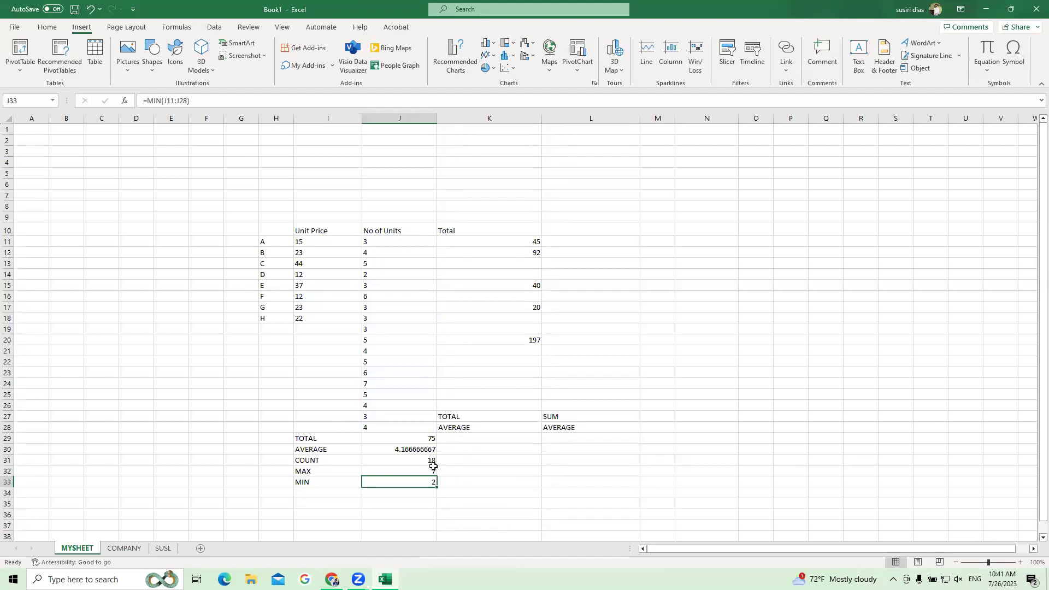
{"action": "left_click", "coordinate": [417, 429]}
{"action": "left_click", "coordinate": [420, 451]}
{"action": "left_click", "coordinate": [423, 440]}
{"action": "key", "text": "Up"}
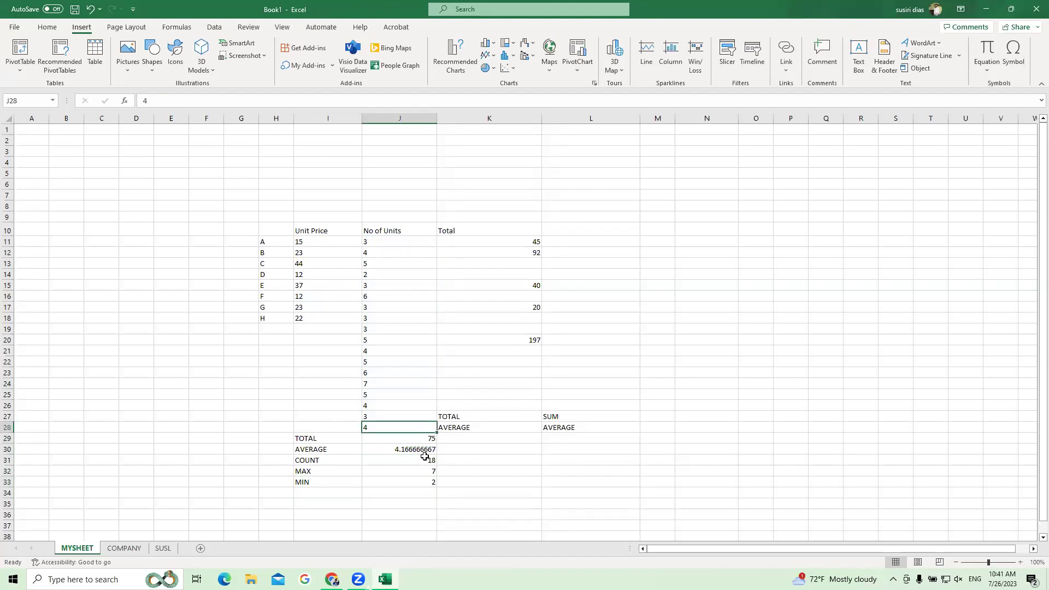
{"action": "key", "text": "Down"}
{"action": "key", "text": "Down"}
{"action": "key", "text": "Down"}
{"action": "key", "text": "Down"}
{"action": "key", "text": "Down"}
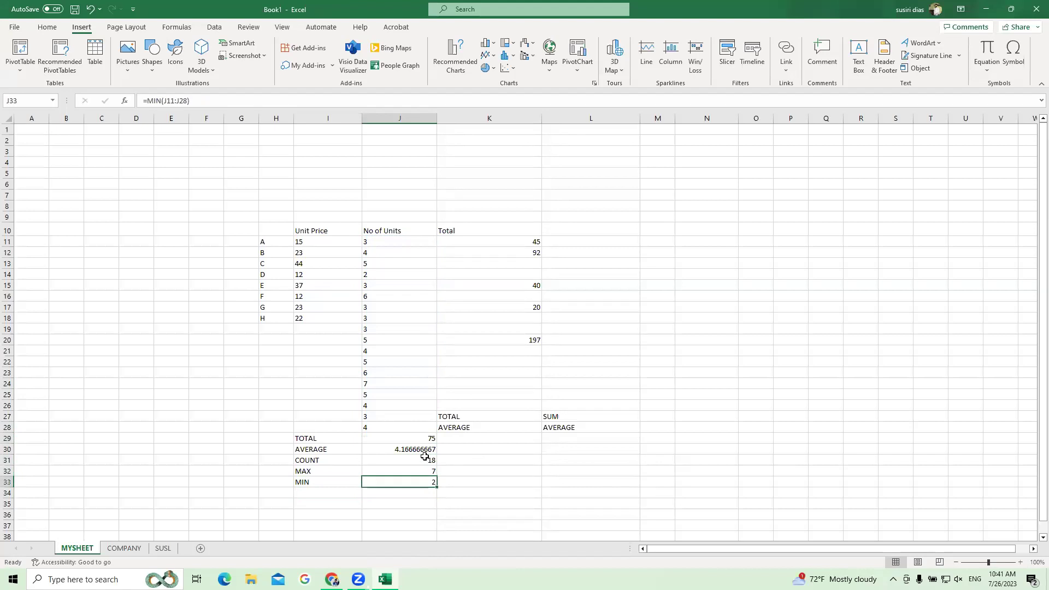
{"action": "key", "text": "Left"}
{"action": "key", "text": "Up"}
{"action": "key", "text": "Up"}
{"action": "key", "text": "Up"}
{"action": "key", "text": "Up"}
{"action": "key", "text": "Right"}
{"action": "key", "text": "Right"}
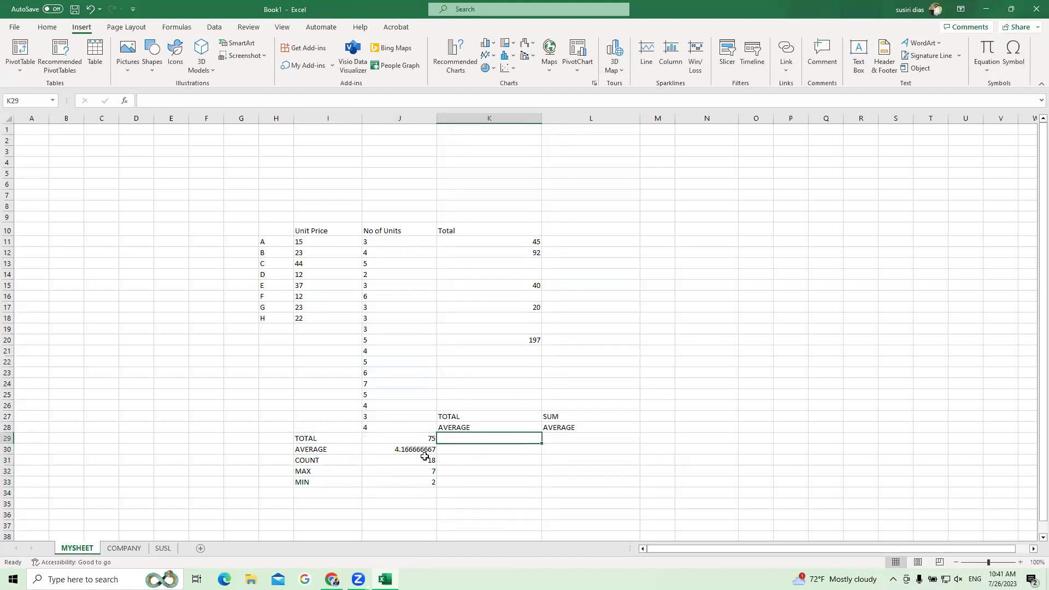
{"action": "key", "text": "Right"}
{"action": "key", "text": "Up"}
{"action": "key", "text": "Up"}
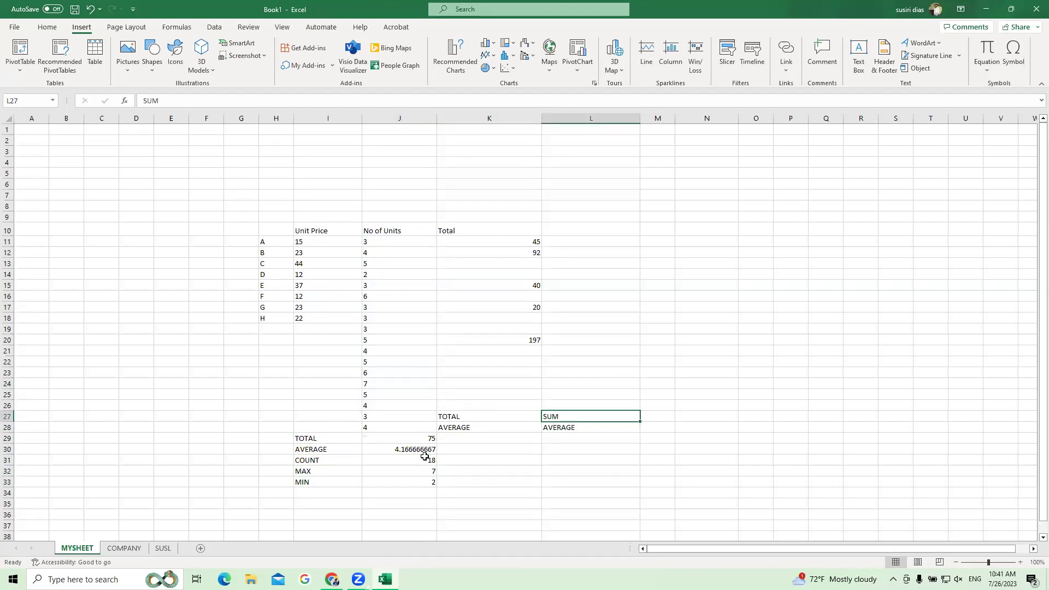
{"action": "key", "text": "Left"}
{"action": "key", "text": "Left"}
{"action": "key", "text": "Left"}
{"action": "key", "text": "Down"}
{"action": "key", "text": "Down"}
{"action": "key", "text": "Down"}
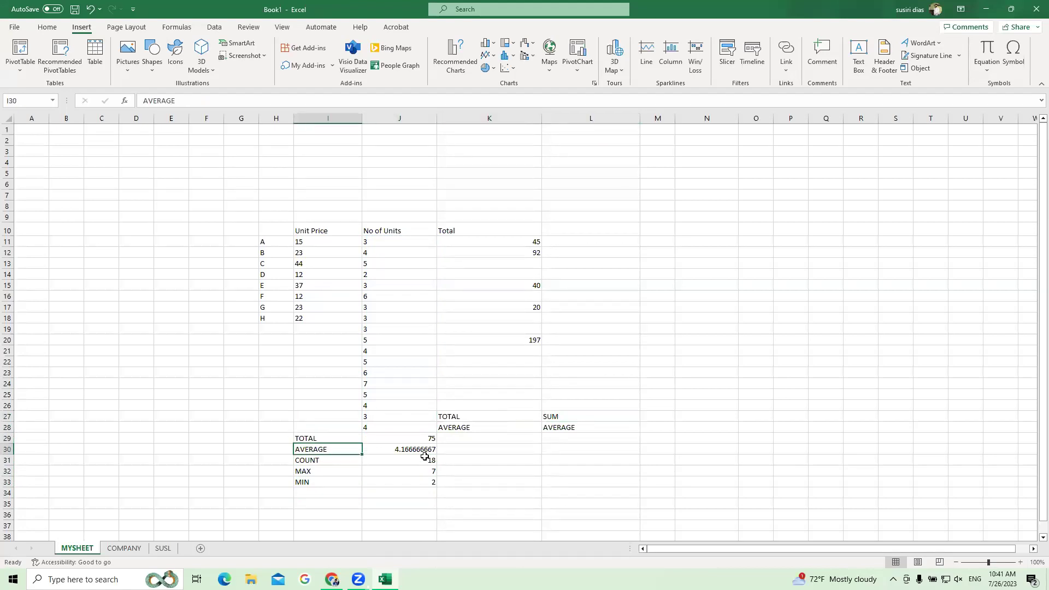
{"action": "key", "text": "Down"}
{"action": "key", "text": "Down"}
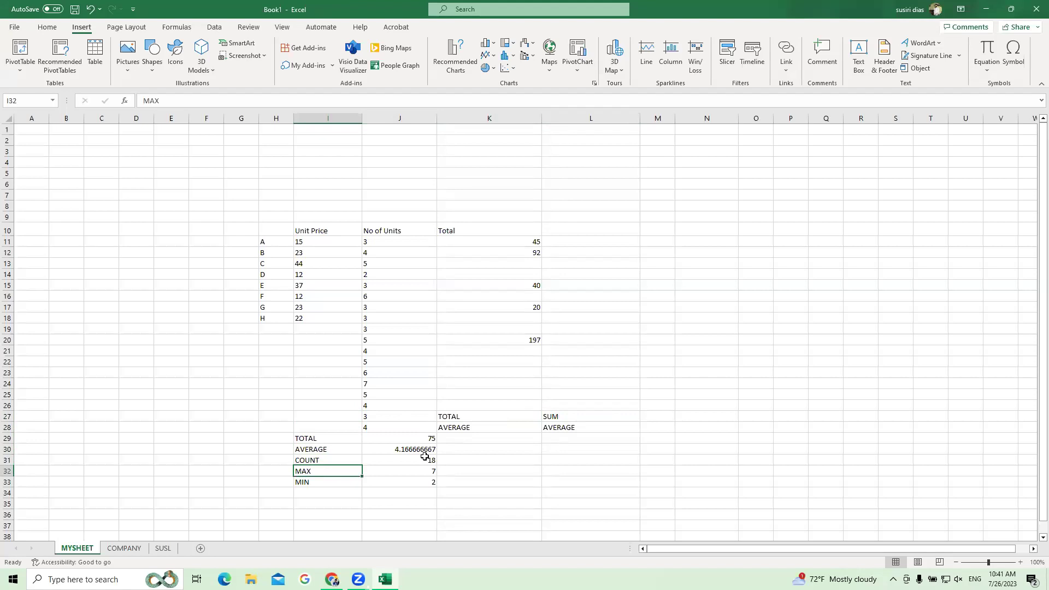
{"action": "key", "text": "Down"}
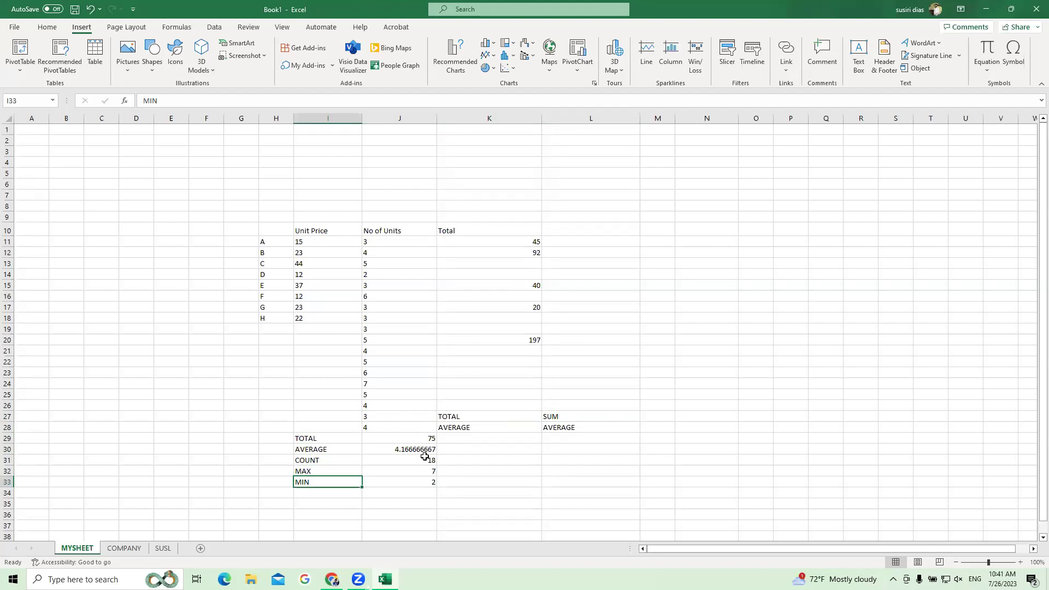
{"action": "key", "text": "Right"}
{"action": "key", "text": "Up"}
{"action": "key", "text": "Up"}
{"action": "key", "text": "Up"}
{"action": "key", "text": "Up"}
{"action": "key", "text": "Up"}
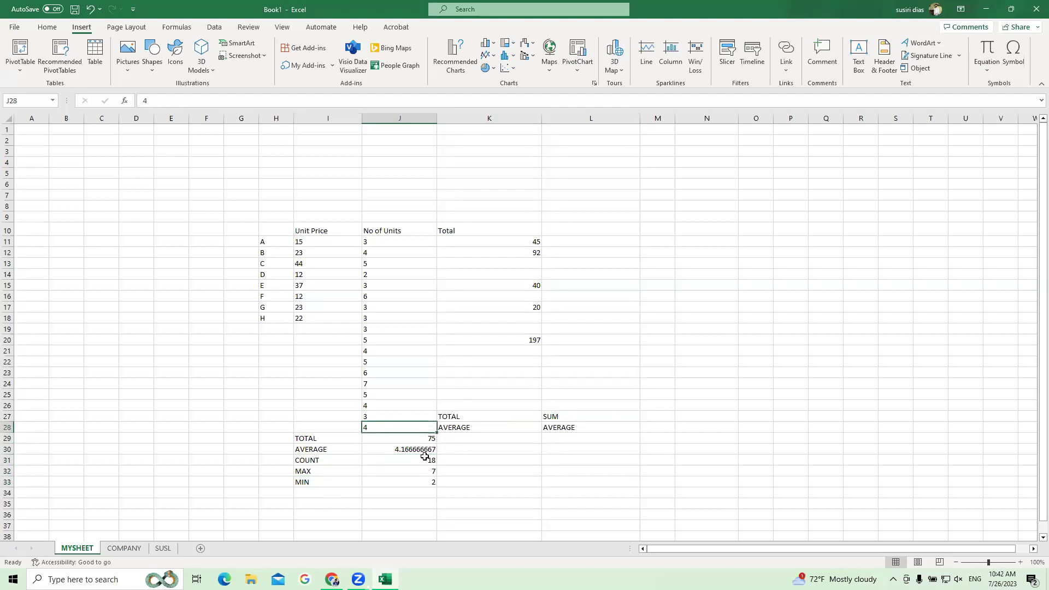
{"action": "key", "text": "Right"}
{"action": "key", "text": "Right"}
{"action": "key", "text": "Up"}
{"action": "key", "text": "Up"}
{"action": "key", "text": "Left"}
{"action": "key", "text": "Down"}
{"action": "key", "text": "Down"}
{"action": "key", "text": "Right"}
{"action": "key", "text": "Right"}
{"action": "key", "text": "Left"}
{"action": "key", "text": "Left"}
{"action": "key", "text": "Right"}
{"action": "key", "text": "Up"}
{"action": "key", "text": "Left"}
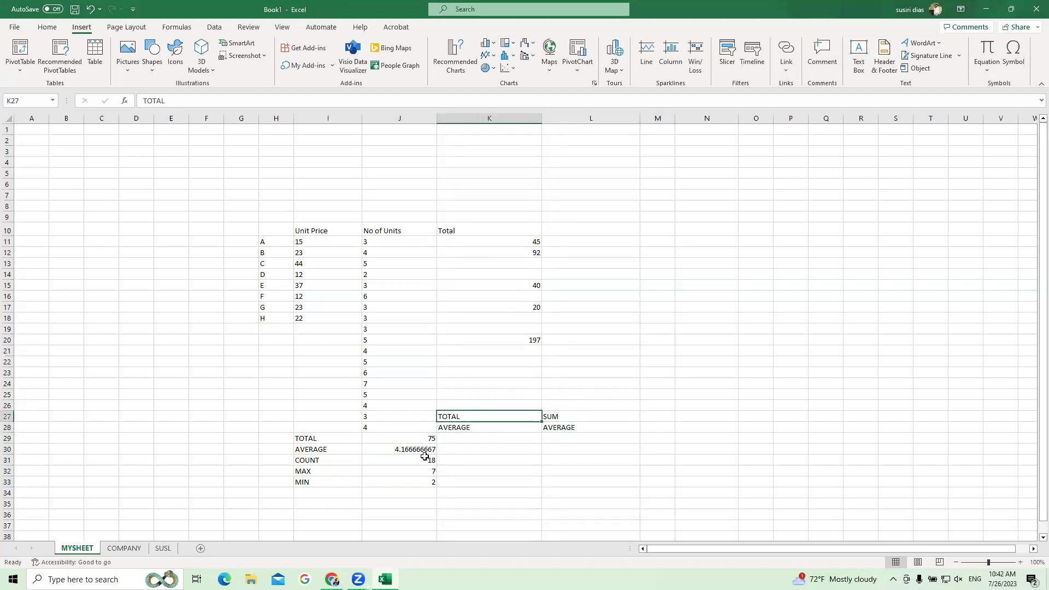
{"action": "key", "text": "Down"}
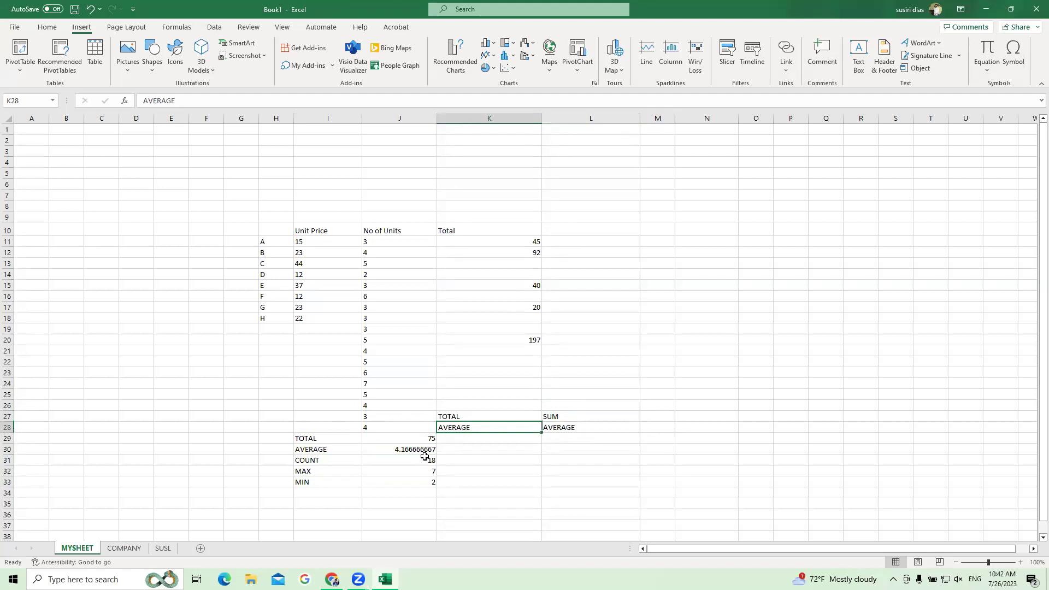
{"action": "key", "text": "Left"}
{"action": "key", "text": "Left"}
{"action": "key", "text": "Right"}
{"action": "key", "text": "Right"}
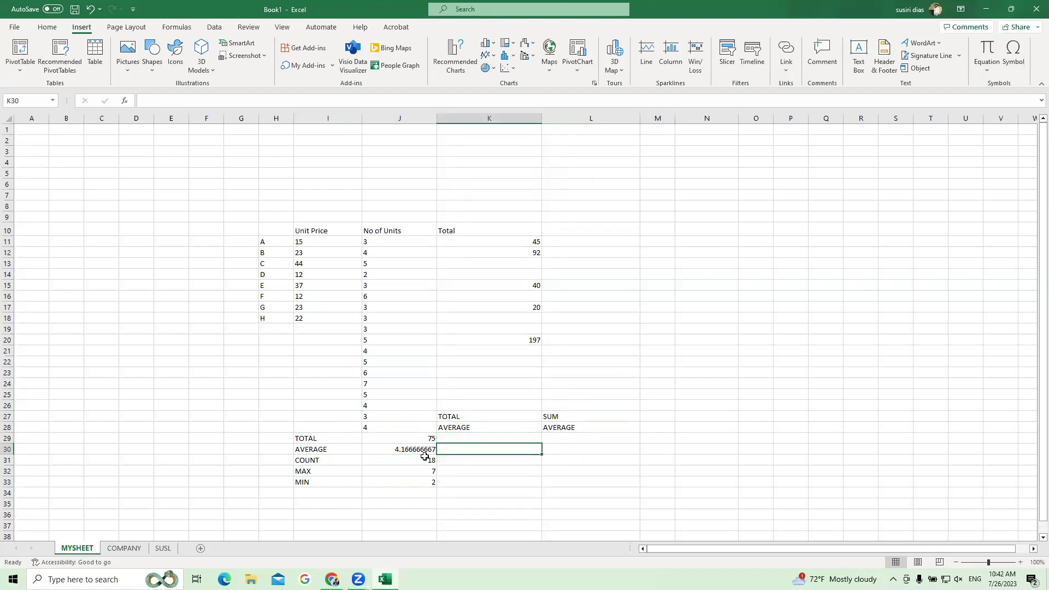
{"action": "key", "text": "Right"}
{"action": "key", "text": "Up"}
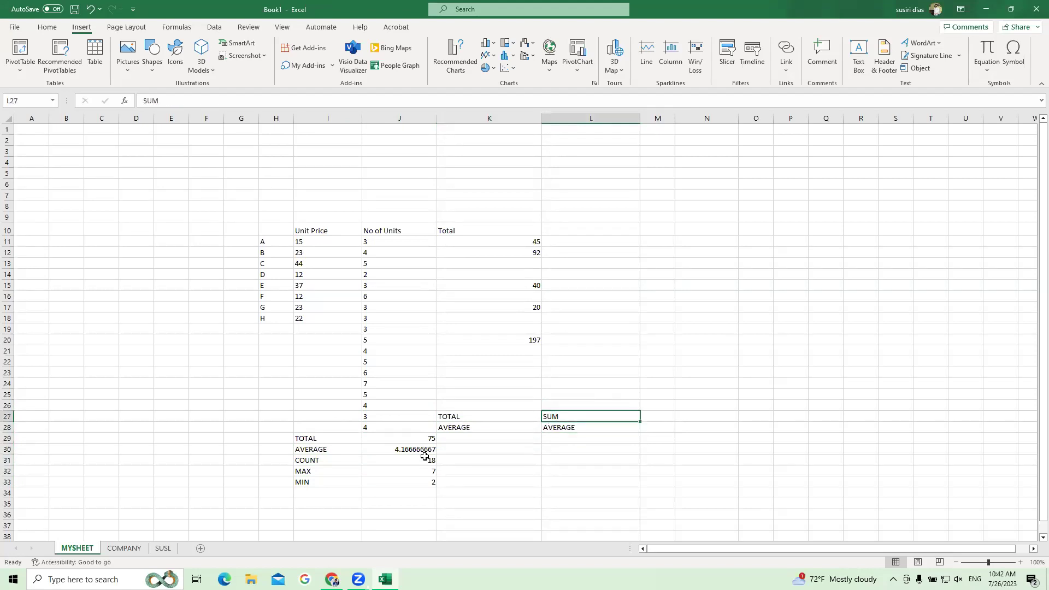
{"action": "key", "text": "Left"}
{"action": "key", "text": "Down"}
{"action": "key", "text": "Down"}
{"action": "key", "text": "Left"}
{"action": "key", "text": "Left"}
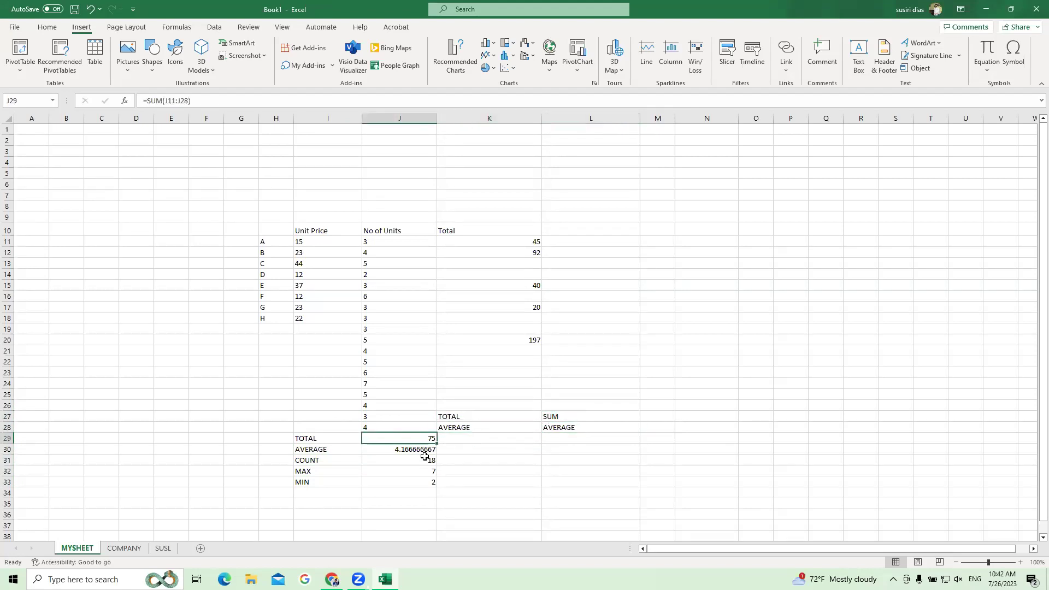
{"action": "key", "text": "Down"}
{"action": "key", "text": "Down"}
{"action": "key", "text": "Down"}
{"action": "key", "text": "Down"}
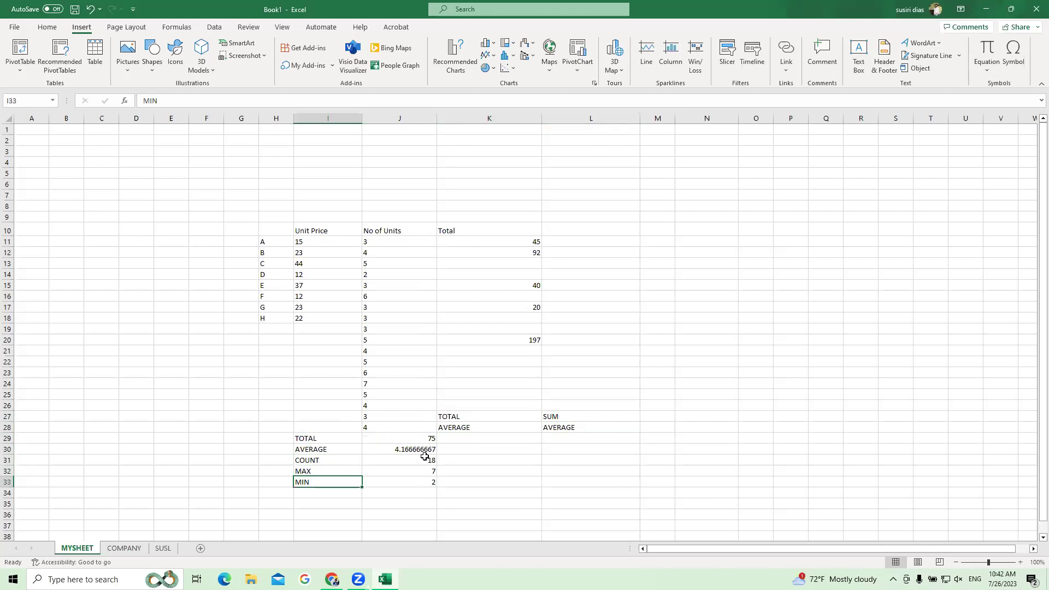
{"action": "key", "text": "Right"}
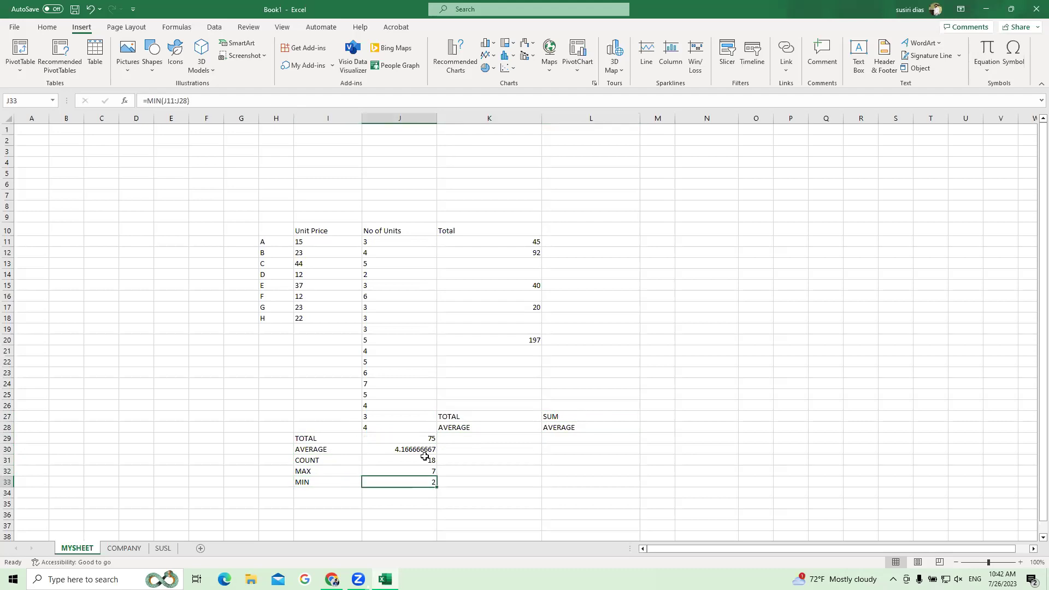
{"action": "key", "text": "Right"}
{"action": "key", "text": "Up"}
{"action": "key", "text": "Up"}
{"action": "key", "text": "Up"}
{"action": "key", "text": "Up"}
{"action": "key", "text": "Up"}
{"action": "key", "text": "Up"}
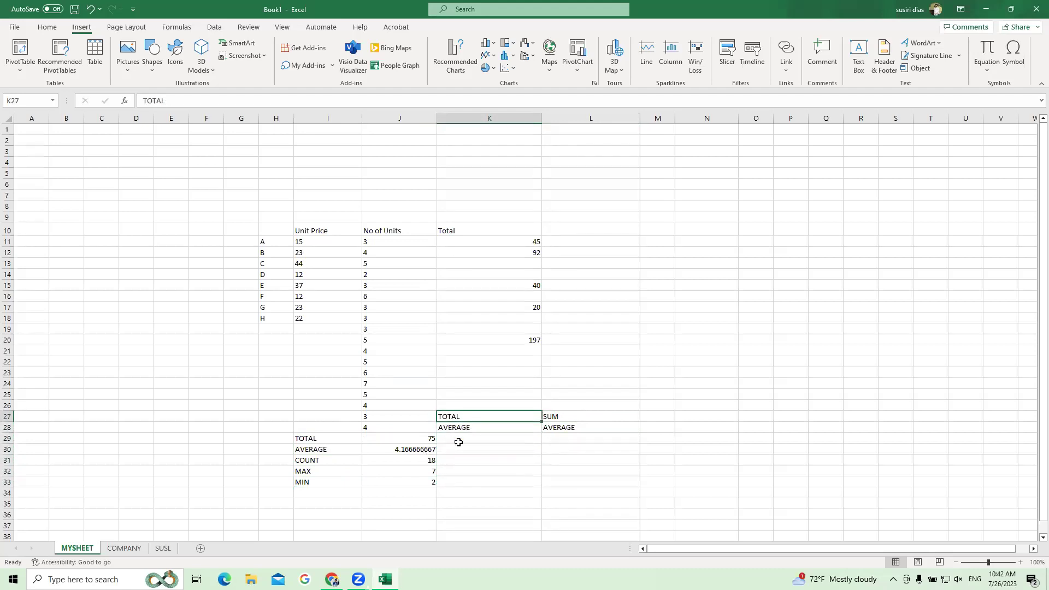
{"action": "left_click", "coordinate": [495, 431]}
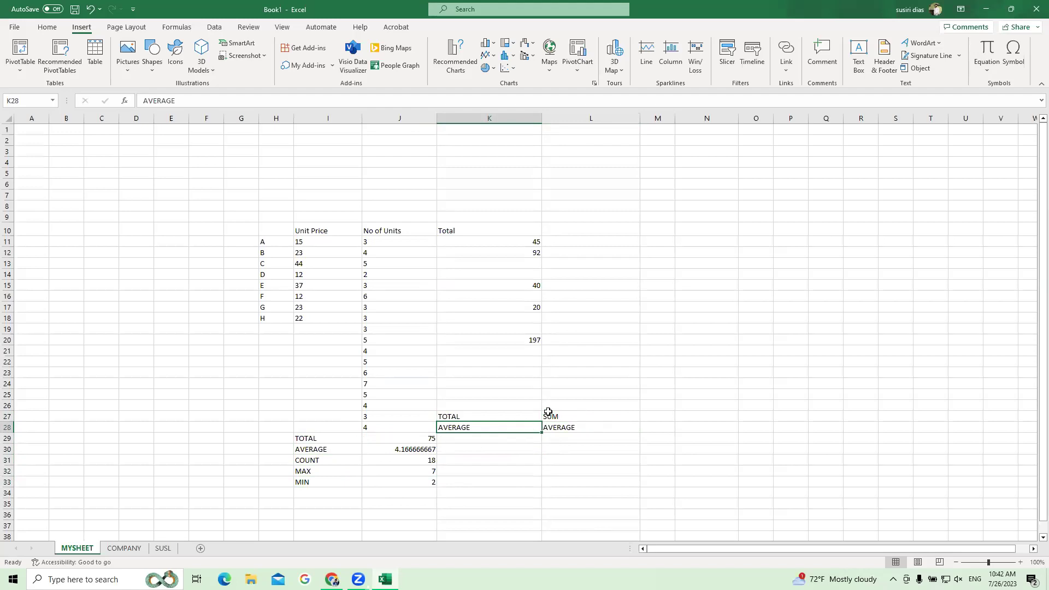
{"action": "left_click", "coordinate": [492, 396]}
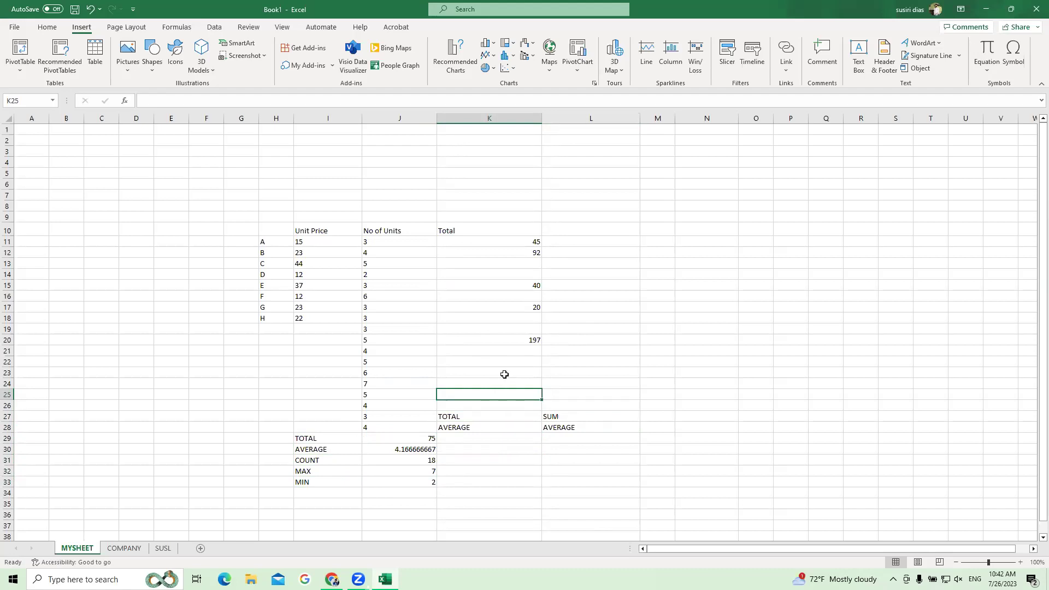
{"action": "left_click", "coordinate": [533, 253]}
{"action": "left_click", "coordinate": [515, 425]}
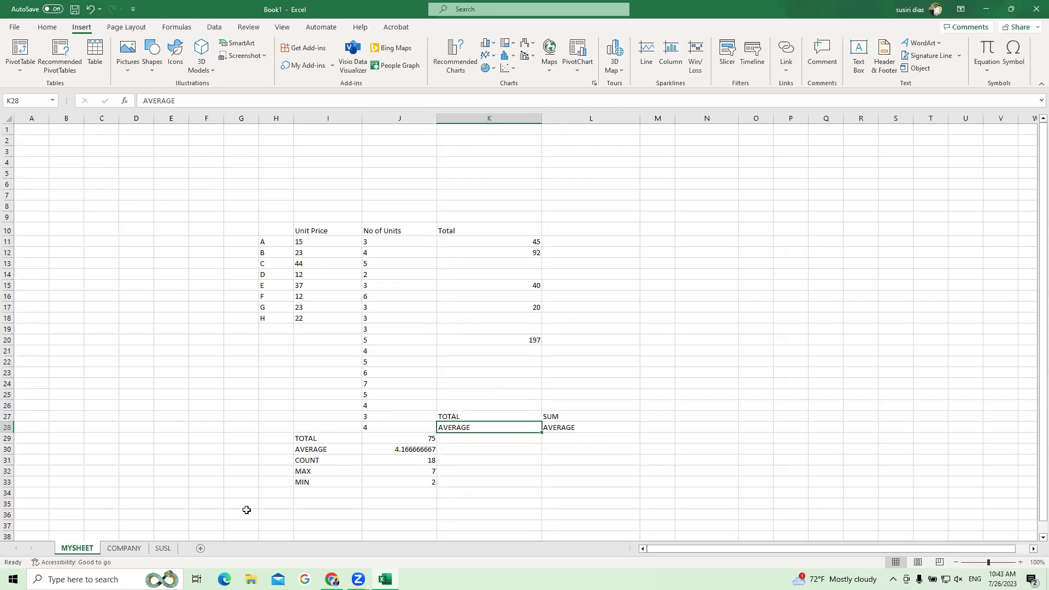
{"action": "left_click", "coordinate": [384, 453]}
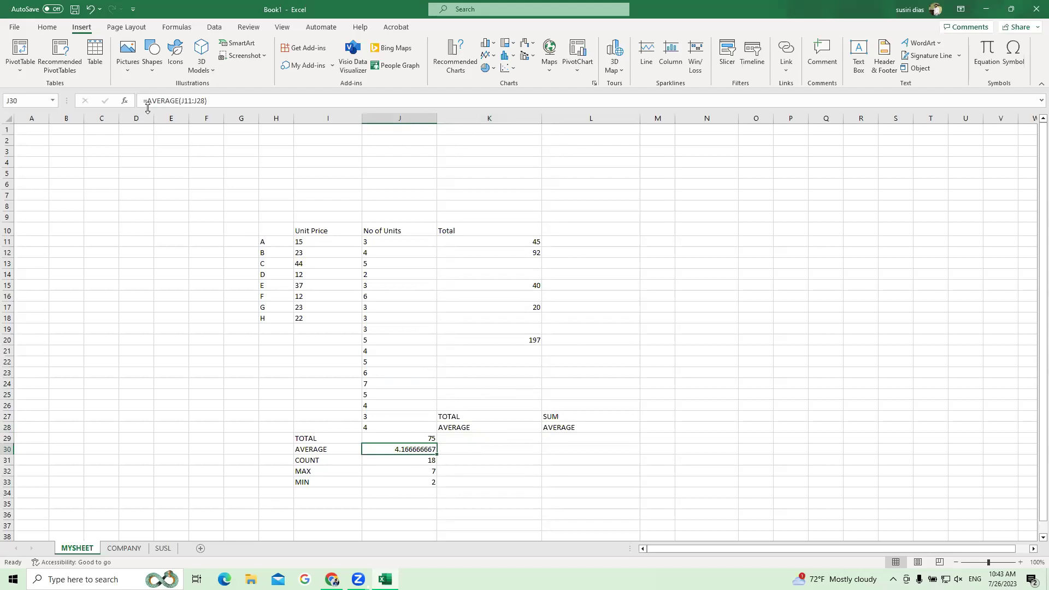
{"action": "left_click", "coordinate": [519, 283]}
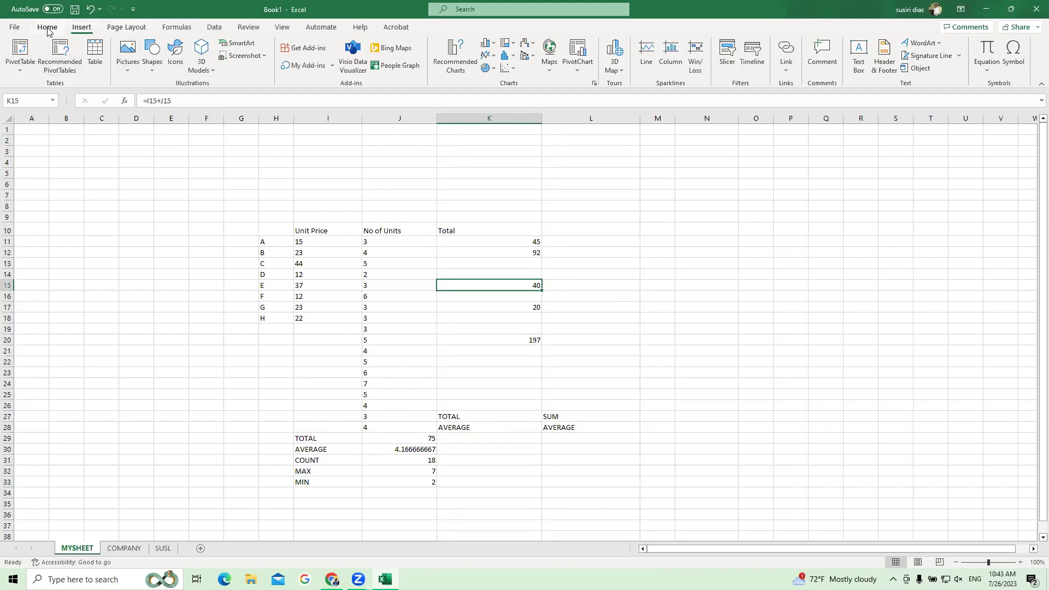
Show the Page Layout ribbon and select the price table area, starting at G9.
{"action": "left_click", "coordinate": [126, 28]}
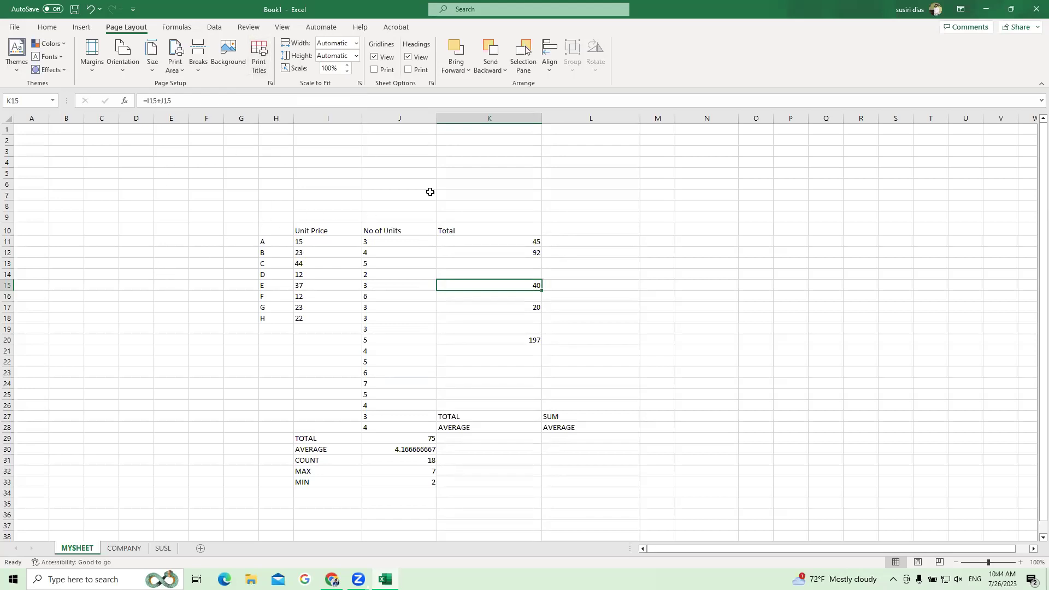
{"action": "left_click_drag", "start_coordinate": [204, 197], "coordinate": [710, 516]}
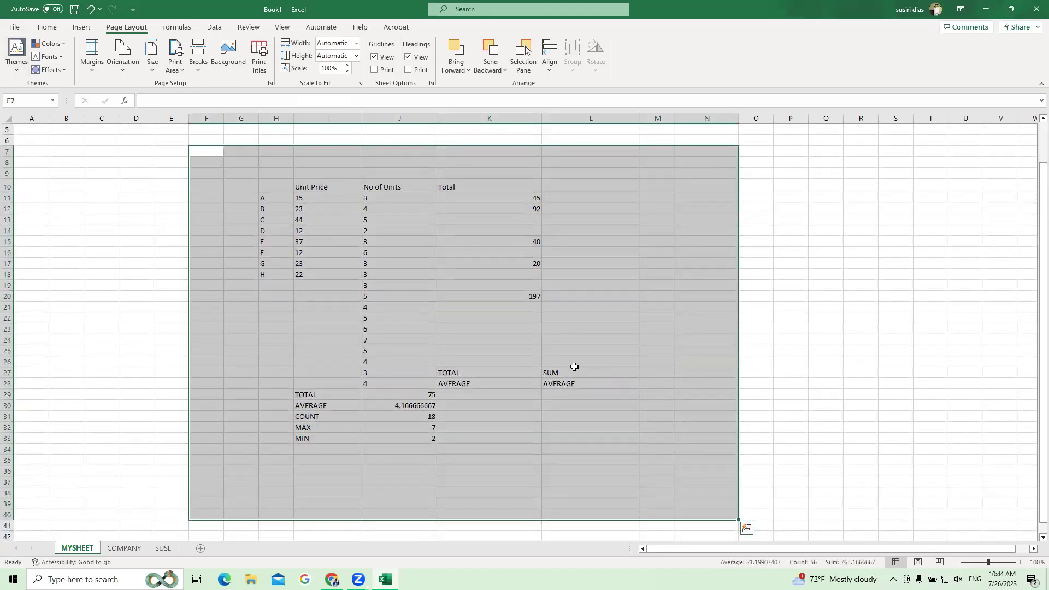
{"action": "left_click", "coordinate": [613, 325]}
{"action": "left_click_drag", "start_coordinate": [204, 164], "coordinate": [735, 477]}
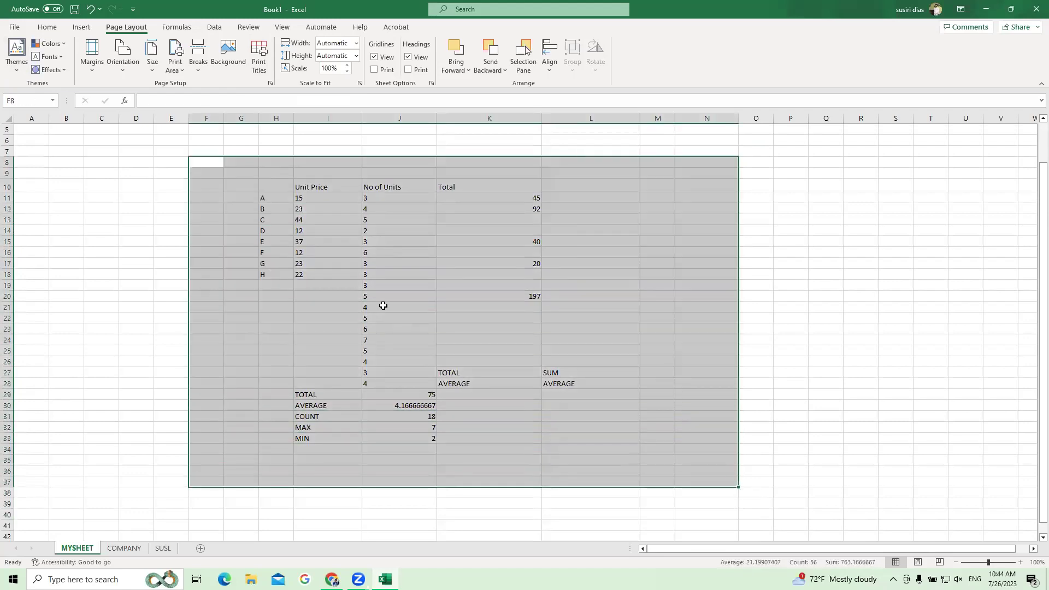
{"action": "left_click", "coordinate": [590, 284]}
{"action": "left_click_drag", "start_coordinate": [248, 171], "coordinate": [654, 465]}
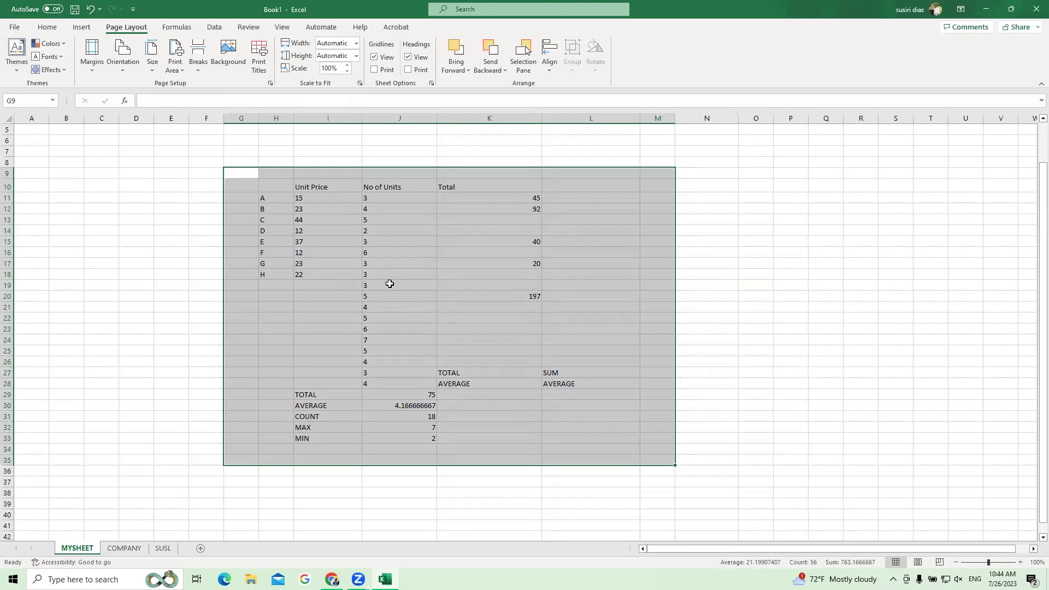
{"action": "left_click_drag", "start_coordinate": [101, 187], "coordinate": [136, 187]}
Start saving the workbook into the Desktop's Student folder.
{"action": "left_click", "coordinate": [14, 27]}
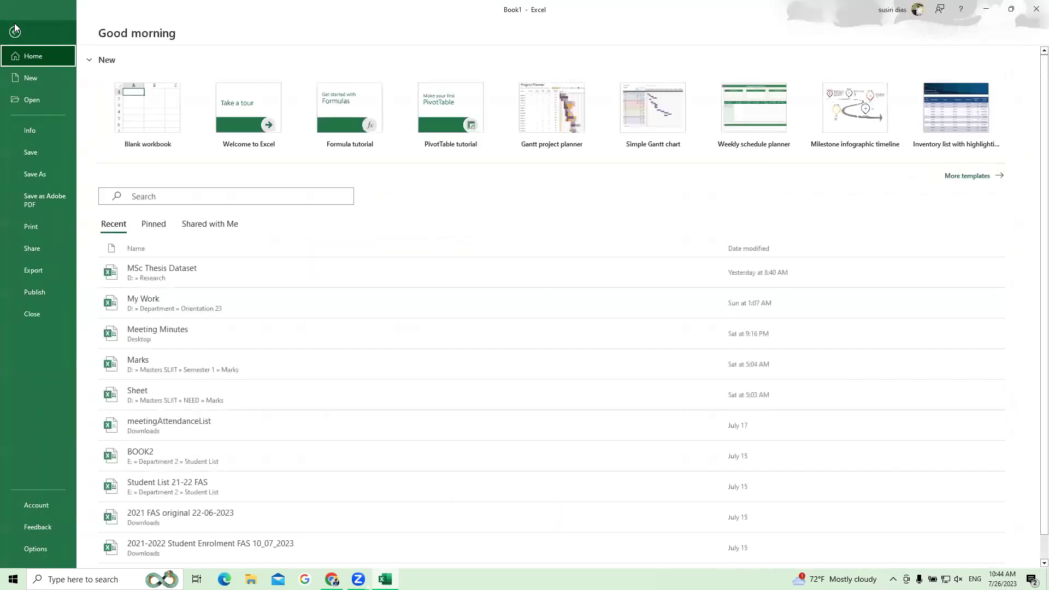
{"action": "left_click", "coordinate": [40, 158]}
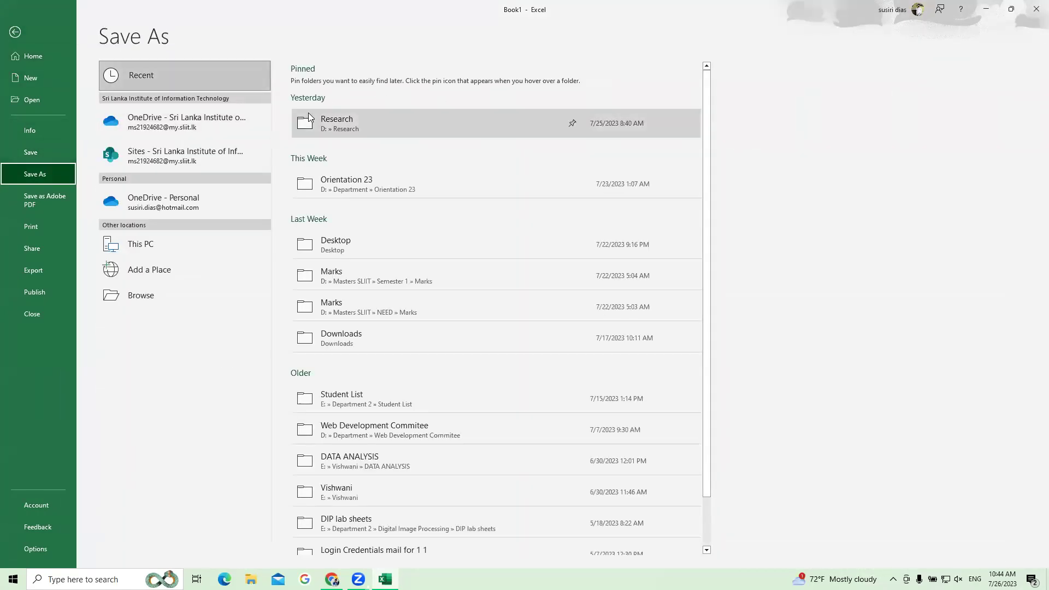
{"action": "left_click", "coordinate": [207, 295]}
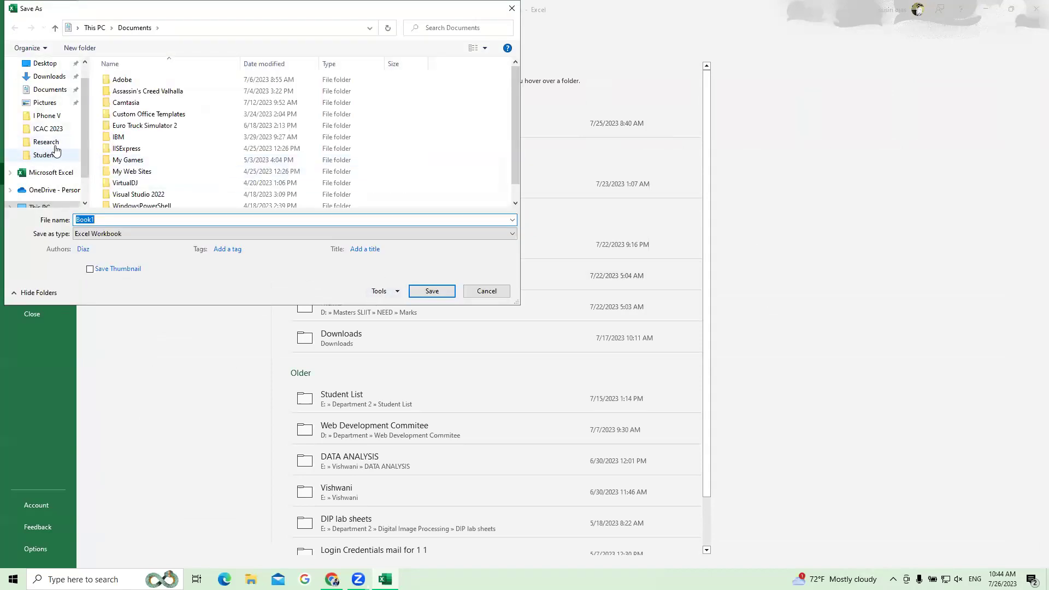
{"action": "left_click", "coordinate": [56, 67]}
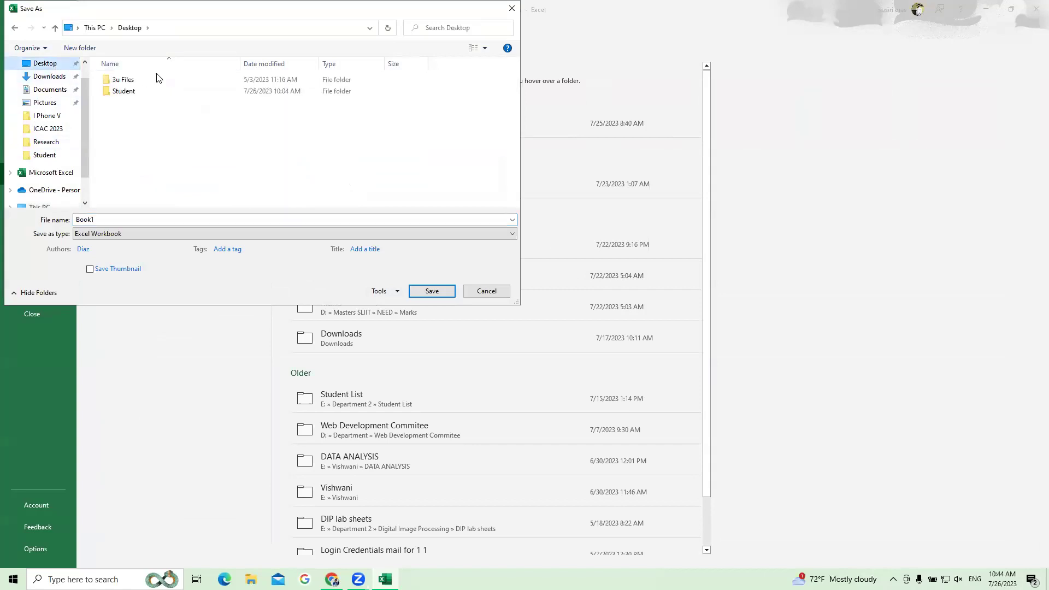
{"action": "double_click", "coordinate": [137, 99]}
Replace the file name Book1 with MY EXCEL SHEET and save.
{"action": "double_click", "coordinate": [101, 219]}
{"action": "key", "text": "BackSpace"}
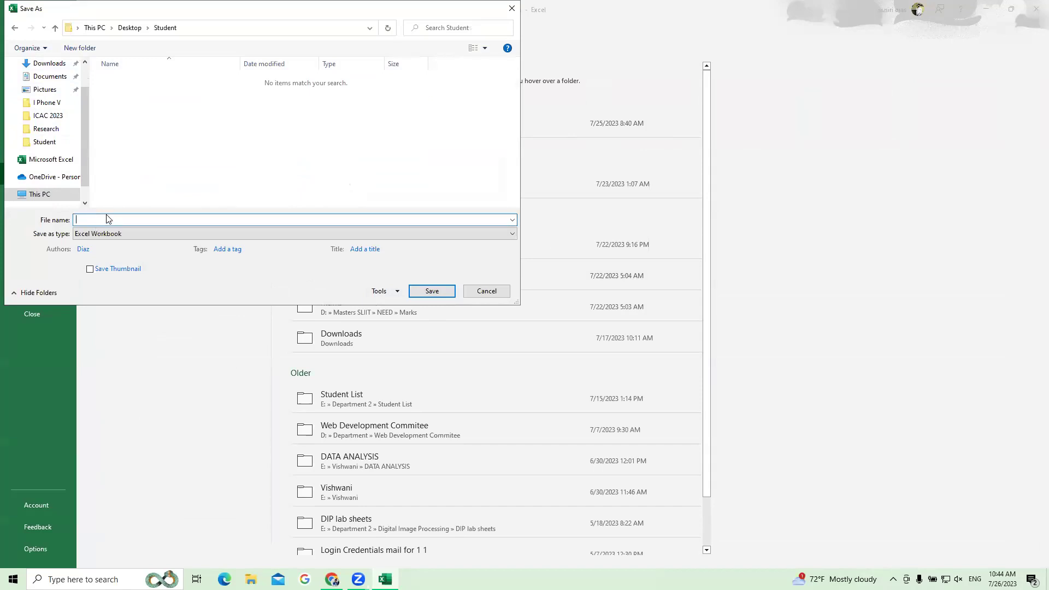
{"action": "type", "text": "MY EXCEL SHEET"}
{"action": "left_click", "coordinate": [86, 219]}
{"action": "left_click", "coordinate": [430, 291]}
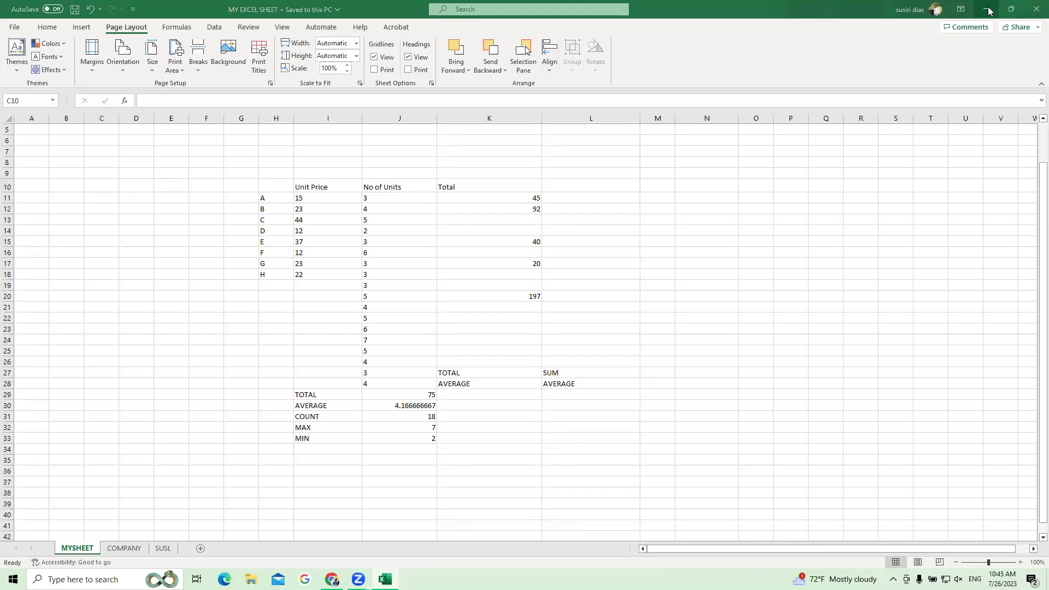
Close Excel and reopen MY EXCEL SHEET from the desktop's Student folder.
{"action": "left_click", "coordinate": [1036, 9]}
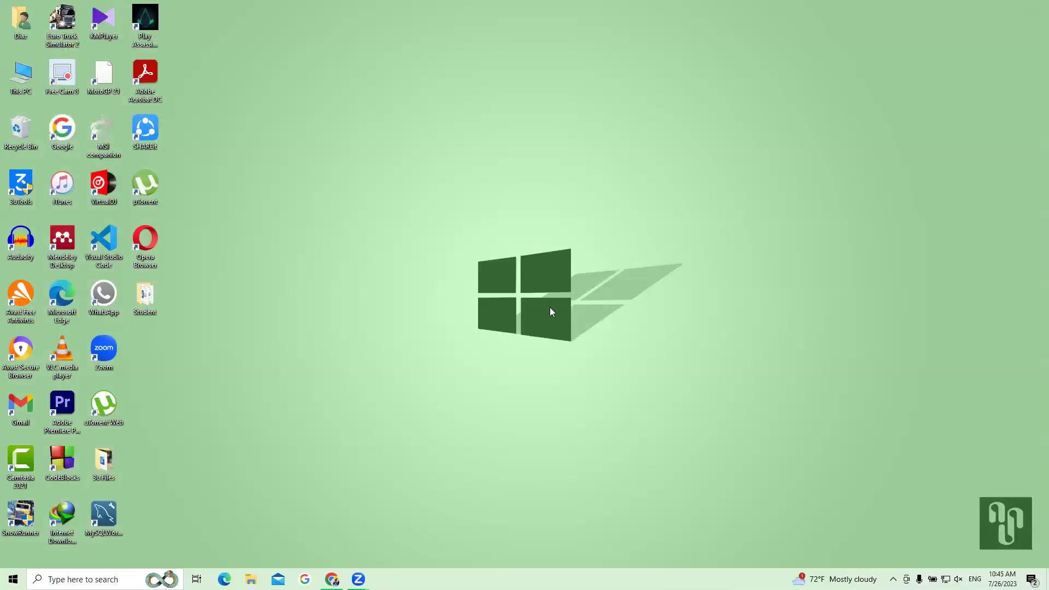
{"action": "double_click", "coordinate": [146, 298]}
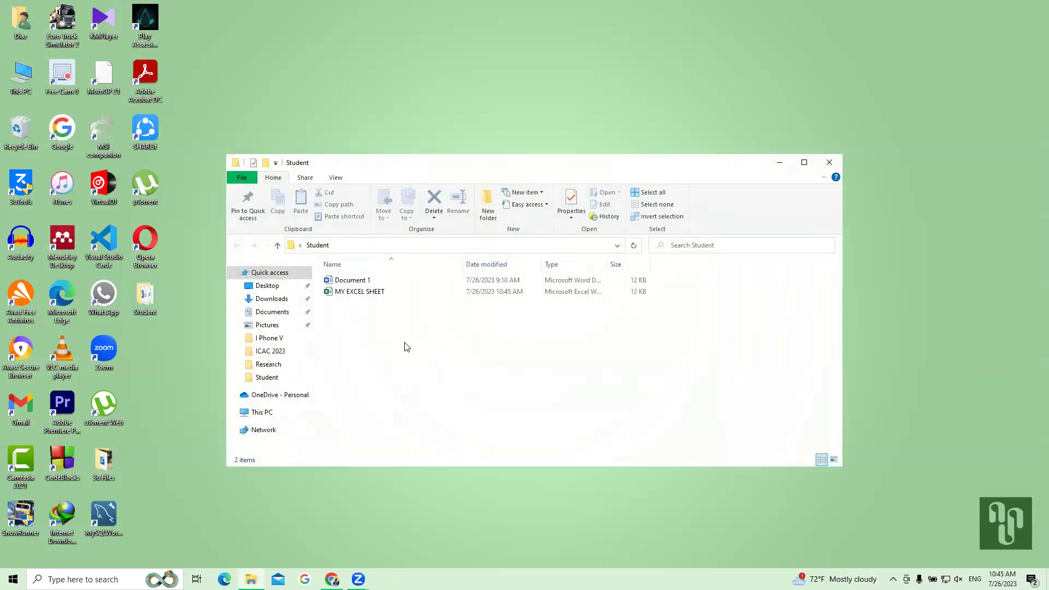
{"action": "left_click_drag", "start_coordinate": [412, 163], "coordinate": [360, 135]}
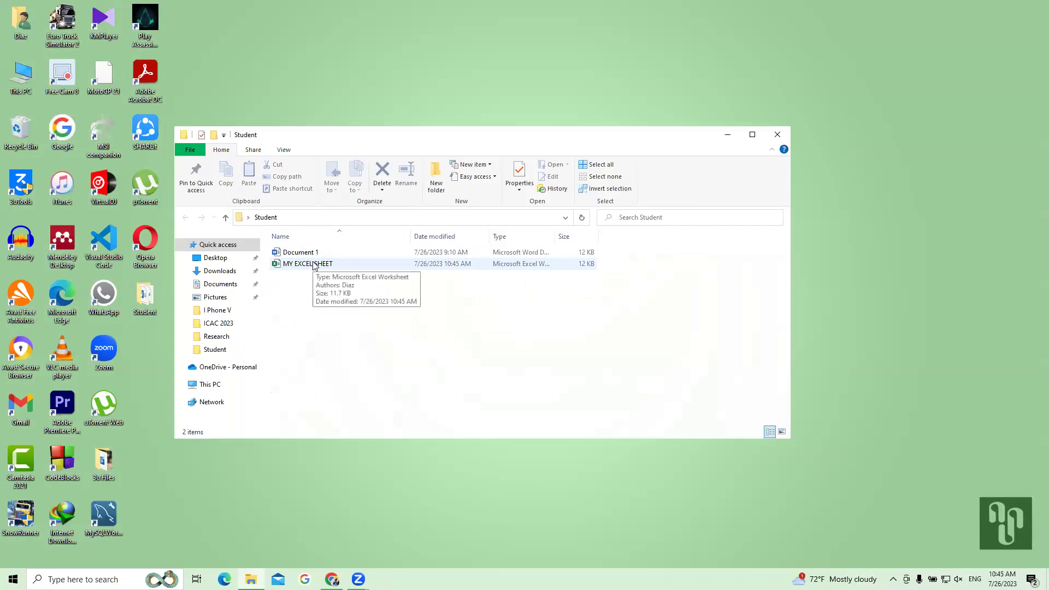
{"action": "double_click", "coordinate": [315, 264]}
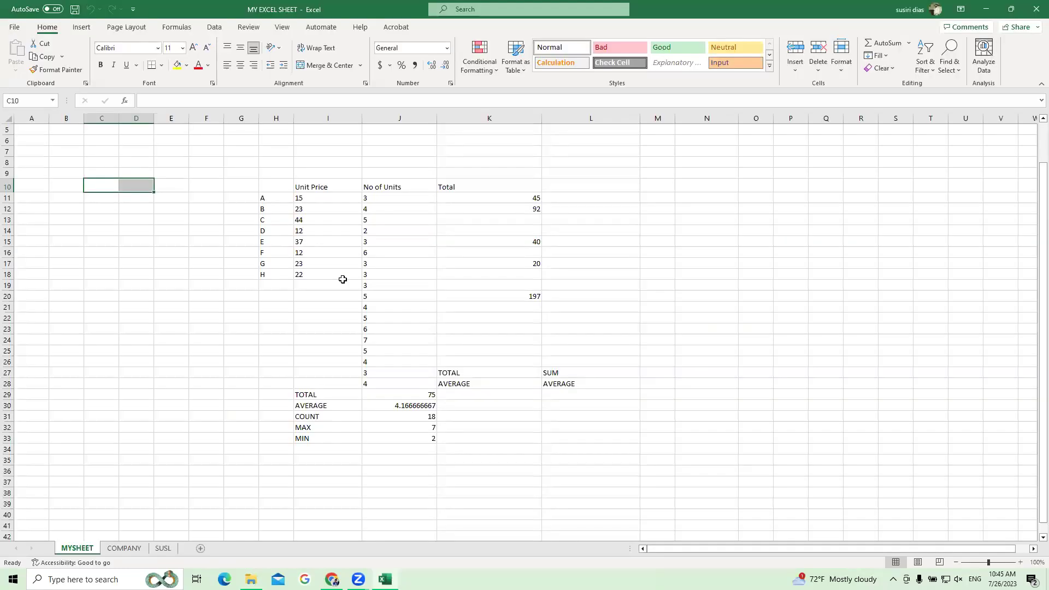
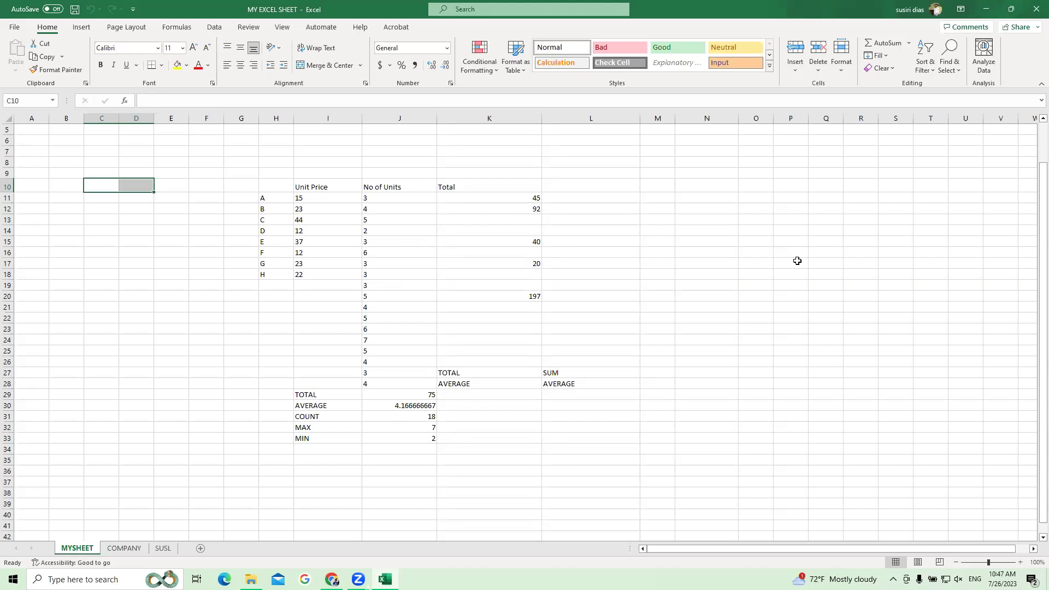
Select cell N15, then bring up Excel's start page with the recent workbooks.
{"action": "left_click", "coordinate": [697, 243]}
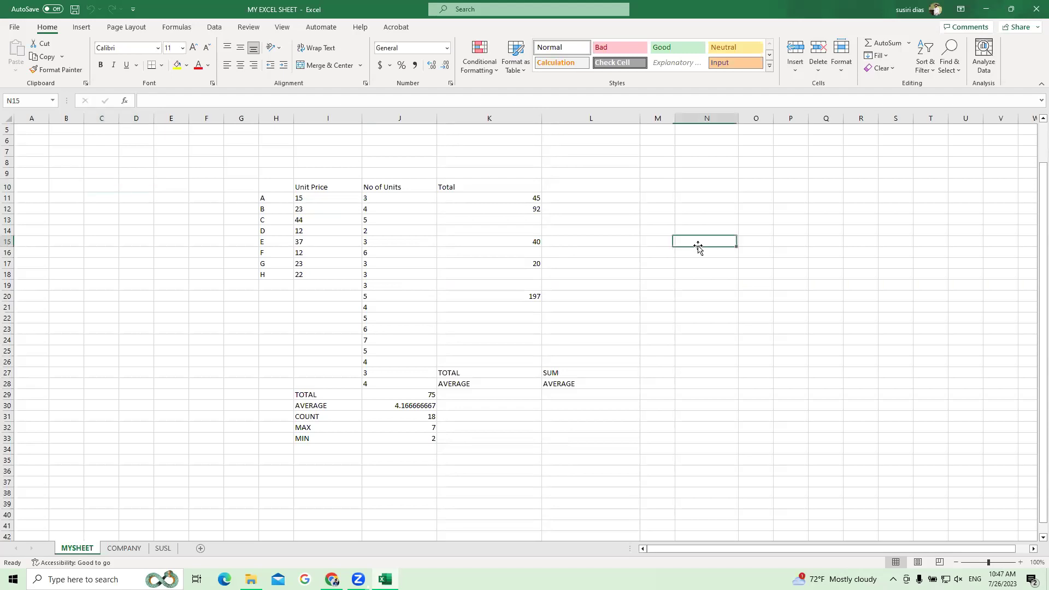
{"action": "left_click", "coordinate": [18, 32]}
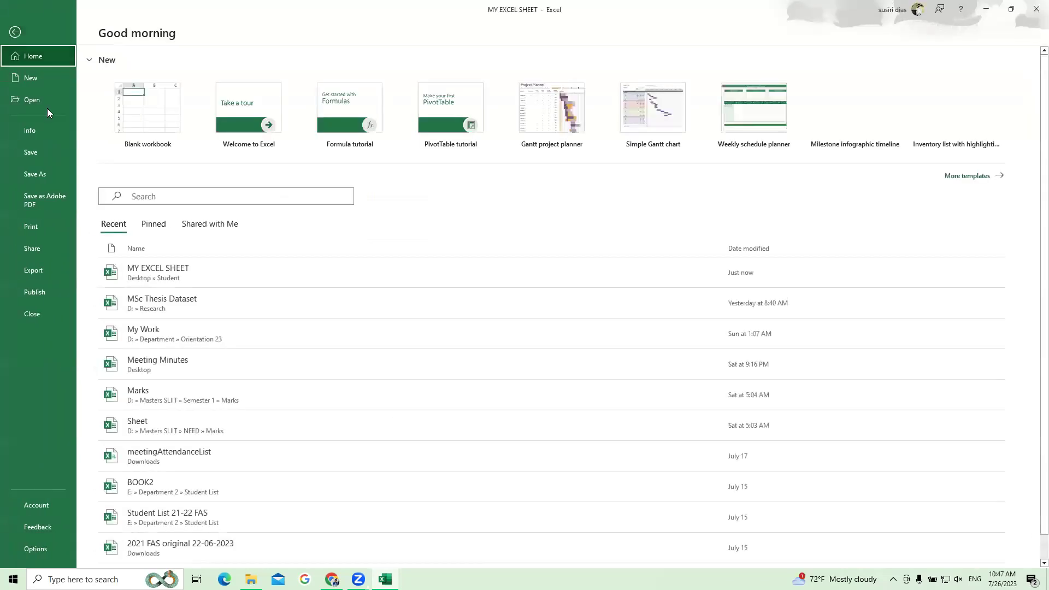
{"action": "left_click", "coordinate": [17, 34]}
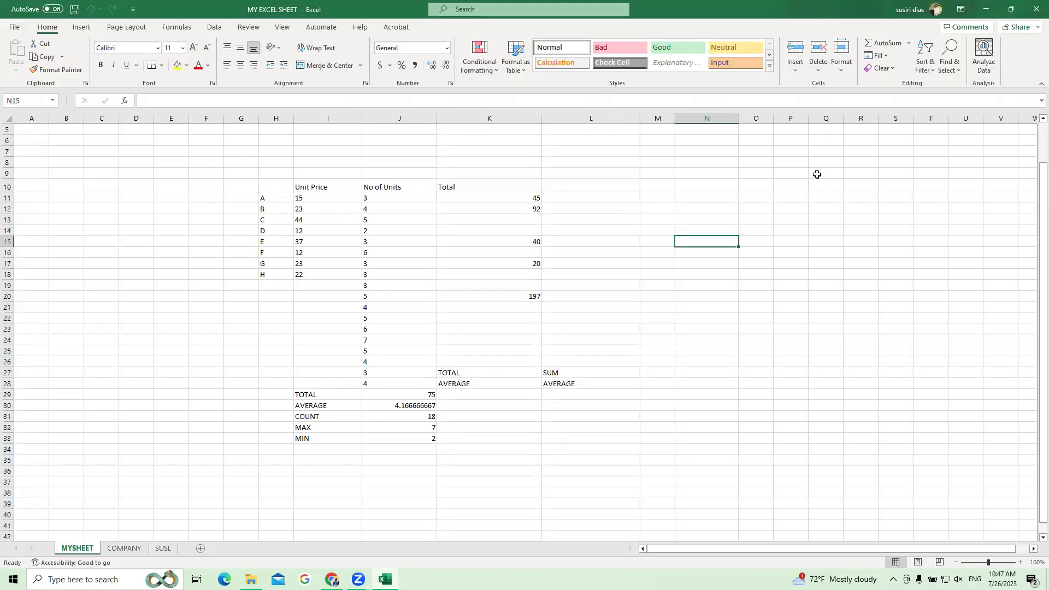
{"action": "left_click", "coordinate": [15, 29]}
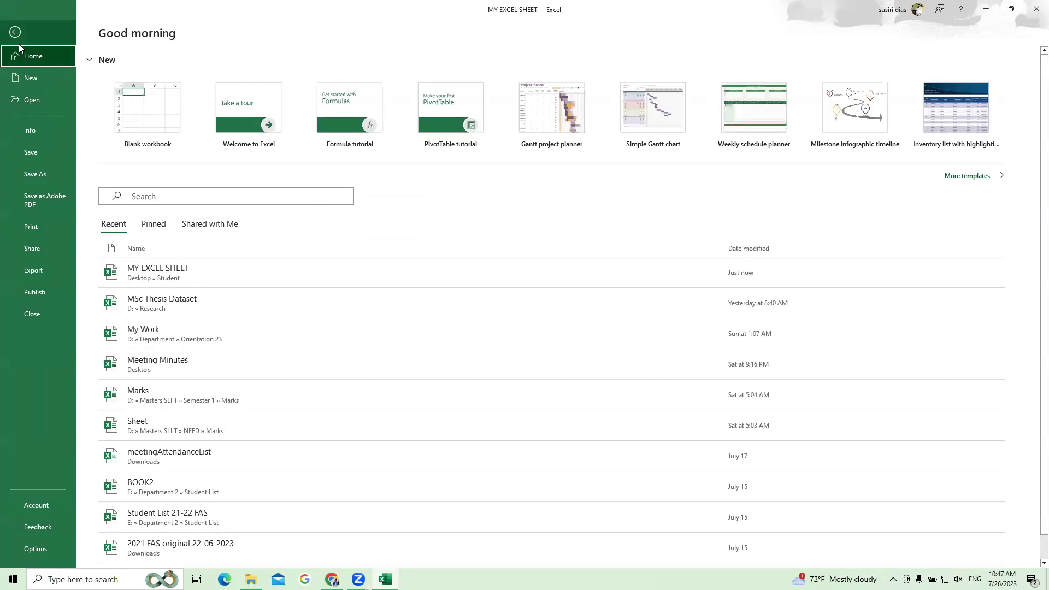
Show the Open page and browse the recent workbooks list across its date groups.
{"action": "left_click", "coordinate": [32, 101]}
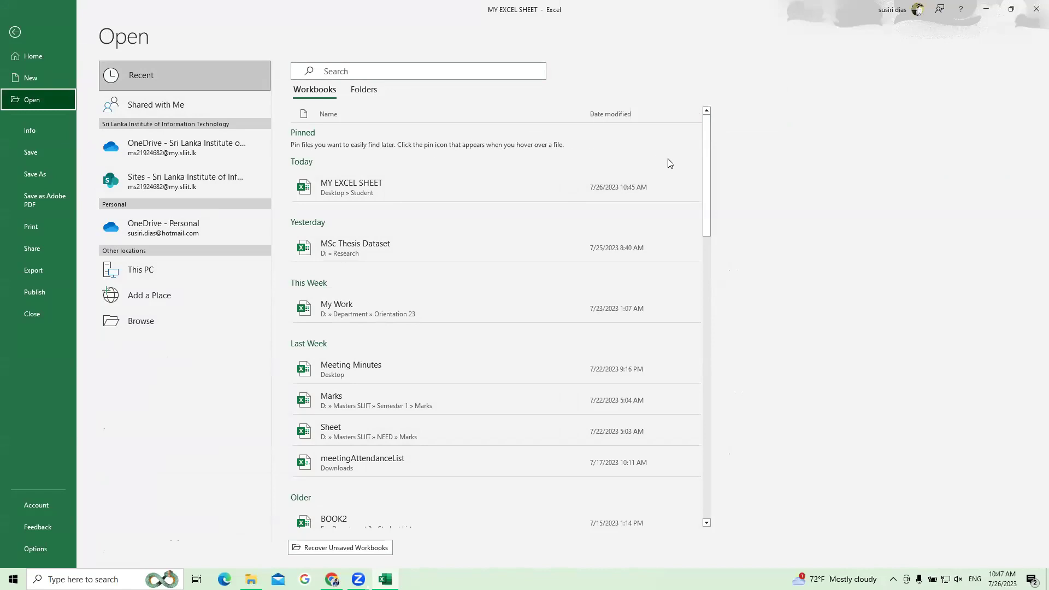
{"action": "left_click_drag", "start_coordinate": [706, 226], "coordinate": [717, 275]}
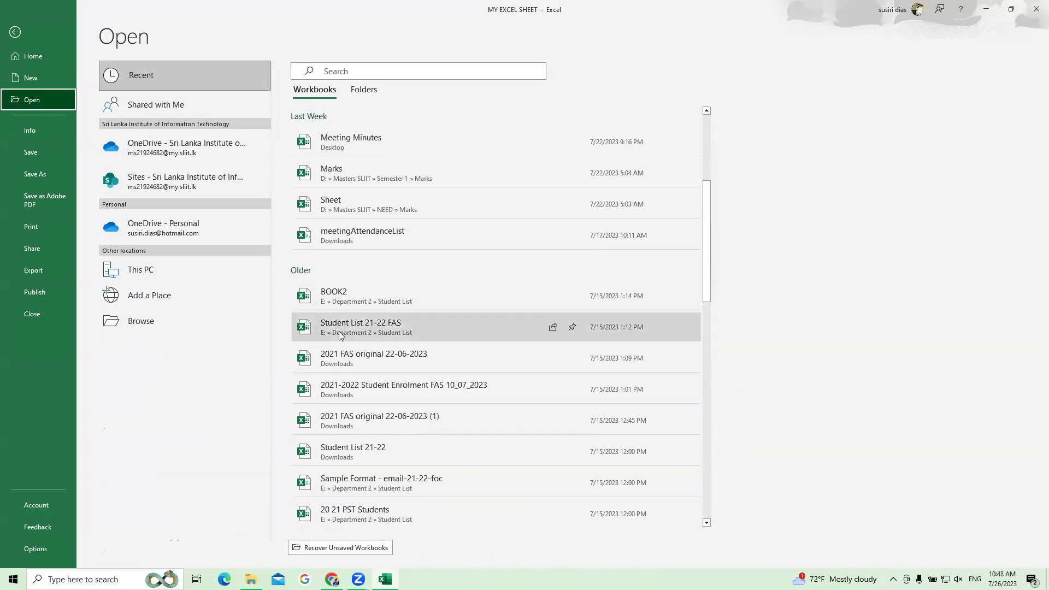
{"action": "mouse_move", "coordinate": [708, 239]}
{"action": "left_mouse_down"}
{"action": "mouse_move", "coordinate": [710, 319]}
{"action": "mouse_move", "coordinate": [711, 228]}
{"action": "left_mouse_up"}
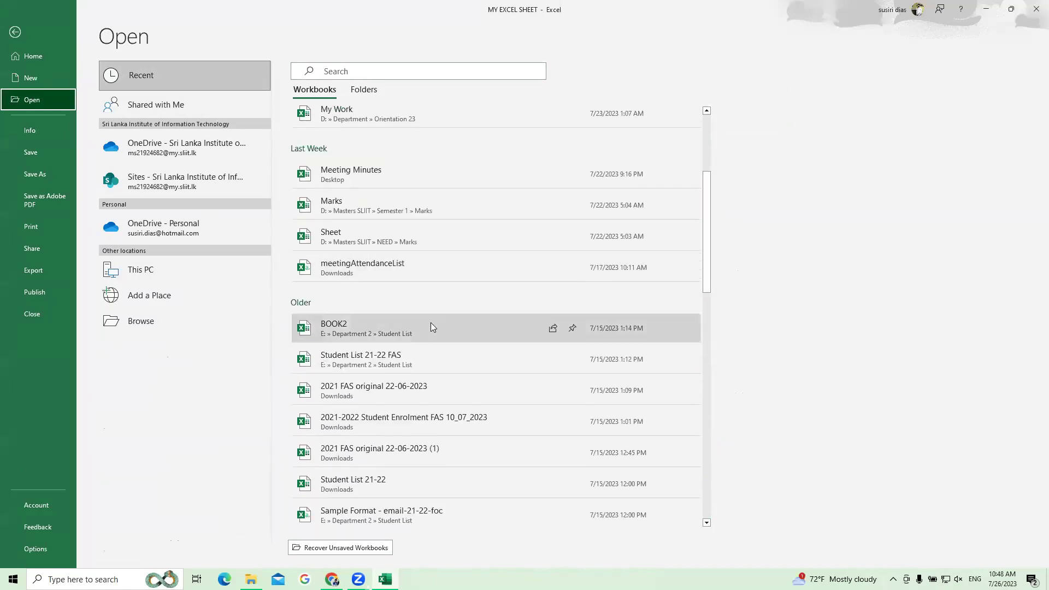
{"action": "scroll", "coordinate": [406, 303], "scroll_direction": "up", "scroll_amount": 3}
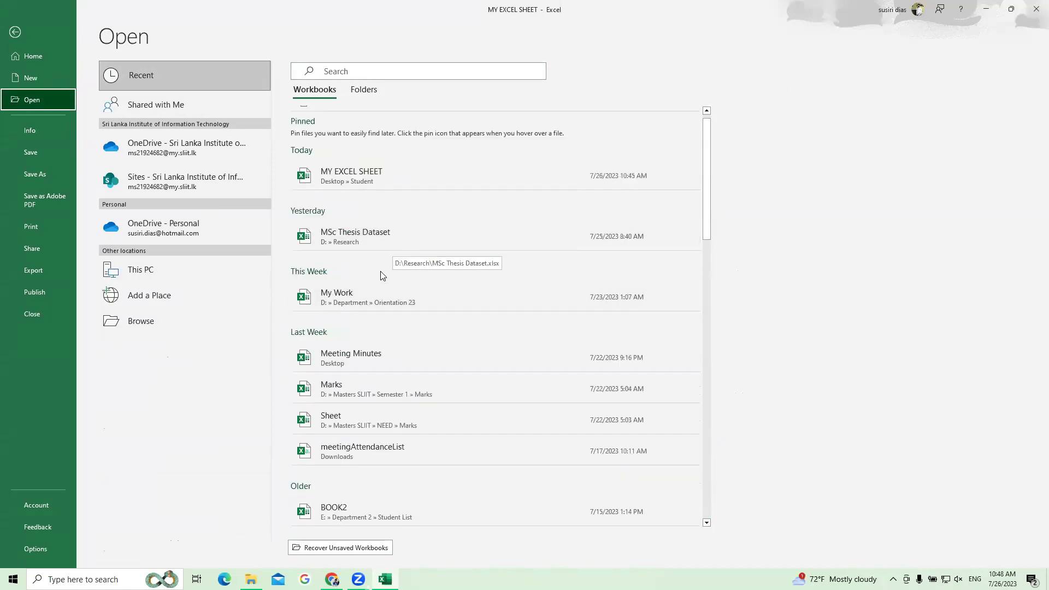
{"action": "scroll", "coordinate": [390, 455], "scroll_direction": "down", "scroll_amount": 3}
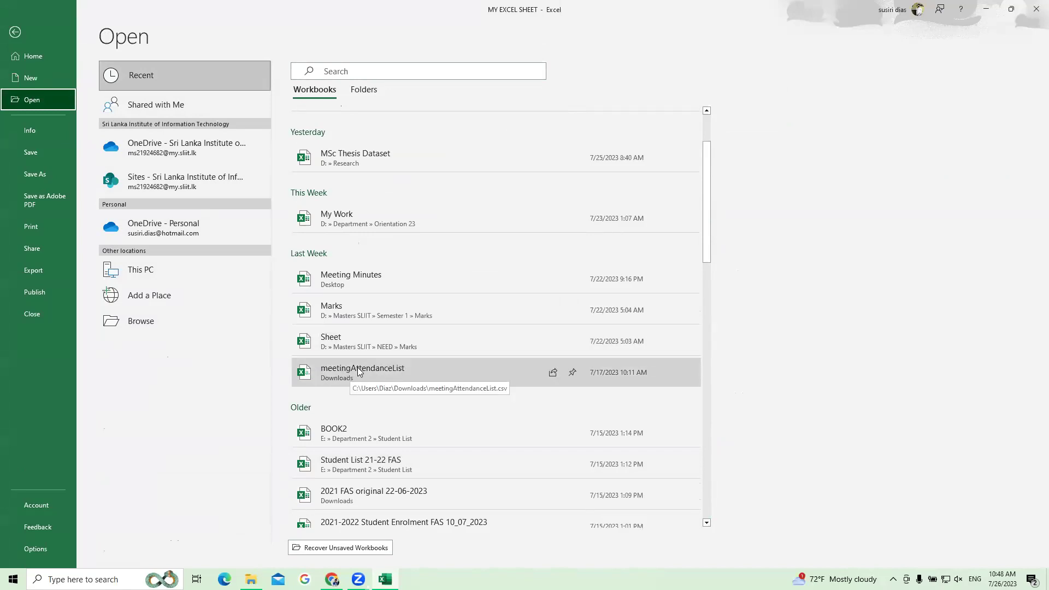
{"action": "scroll", "coordinate": [413, 280], "scroll_direction": "down", "scroll_amount": 5}
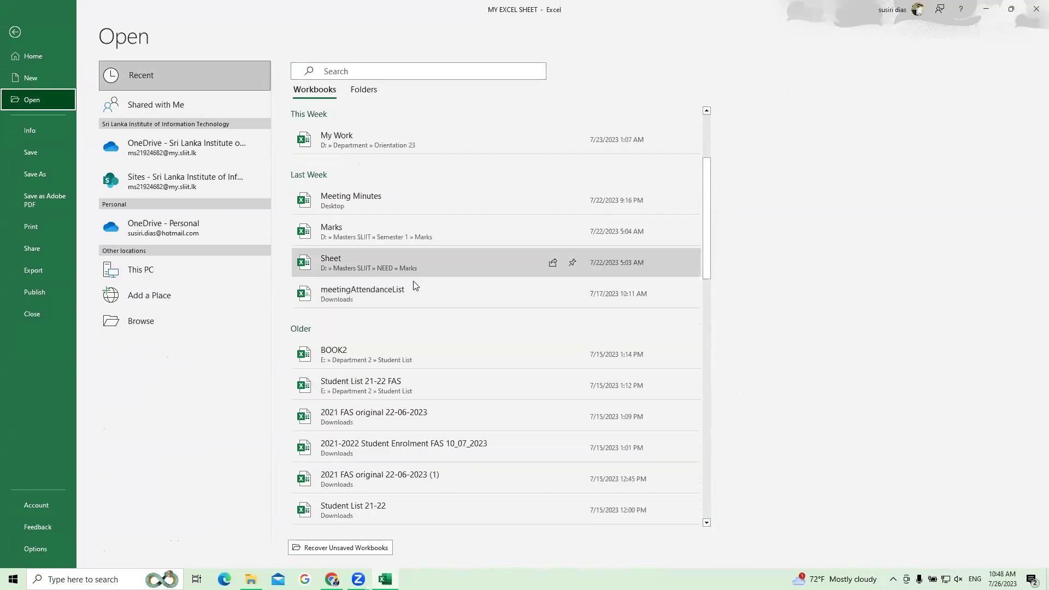
{"action": "scroll", "coordinate": [413, 281], "scroll_direction": "down", "scroll_amount": 3}
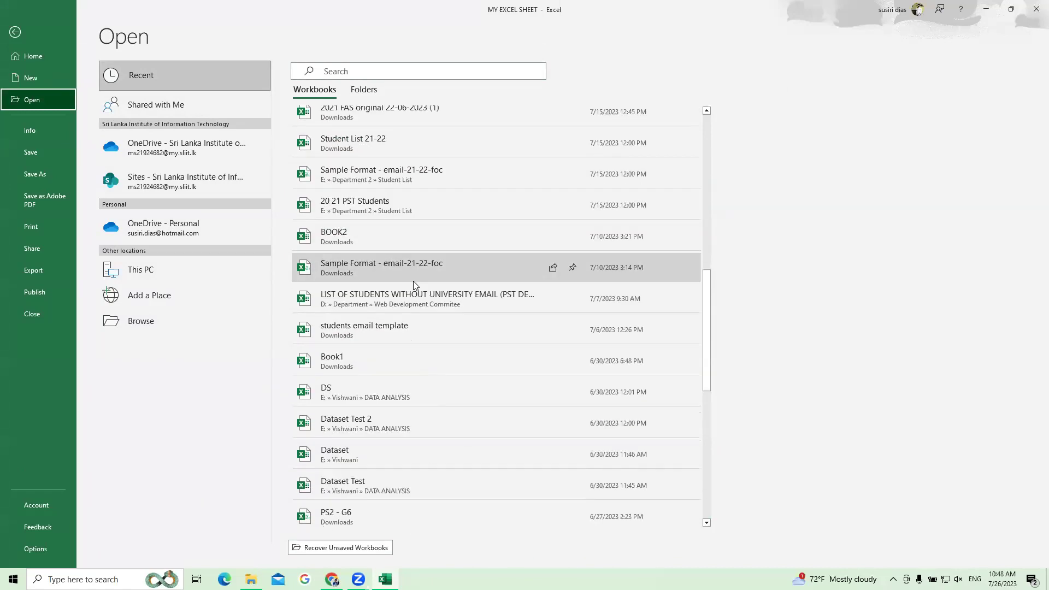
{"action": "scroll", "coordinate": [422, 272], "scroll_direction": "up", "scroll_amount": 8}
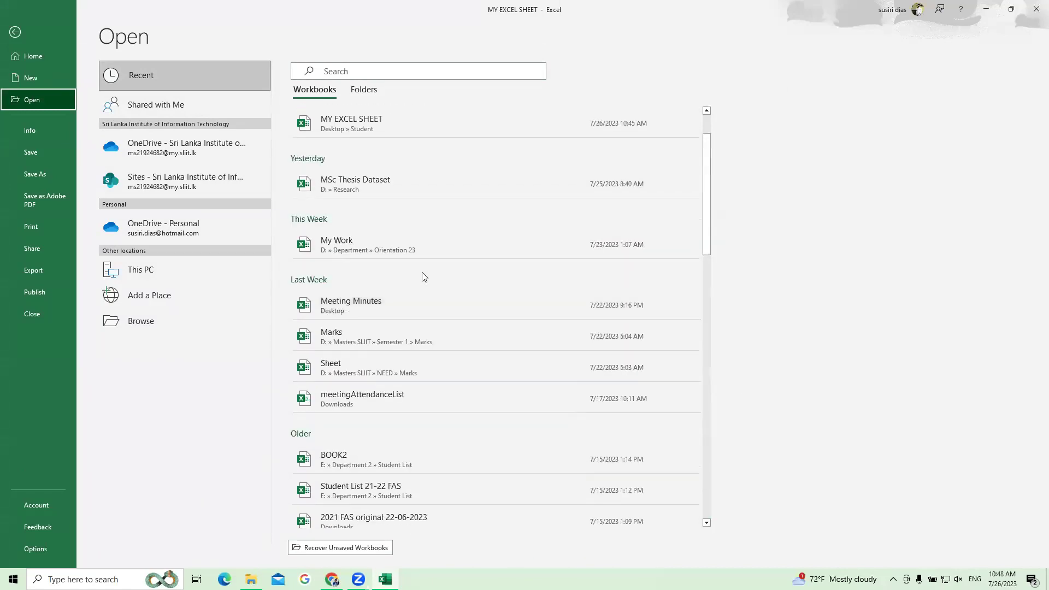
{"action": "scroll", "coordinate": [421, 275], "scroll_direction": "up", "scroll_amount": 2}
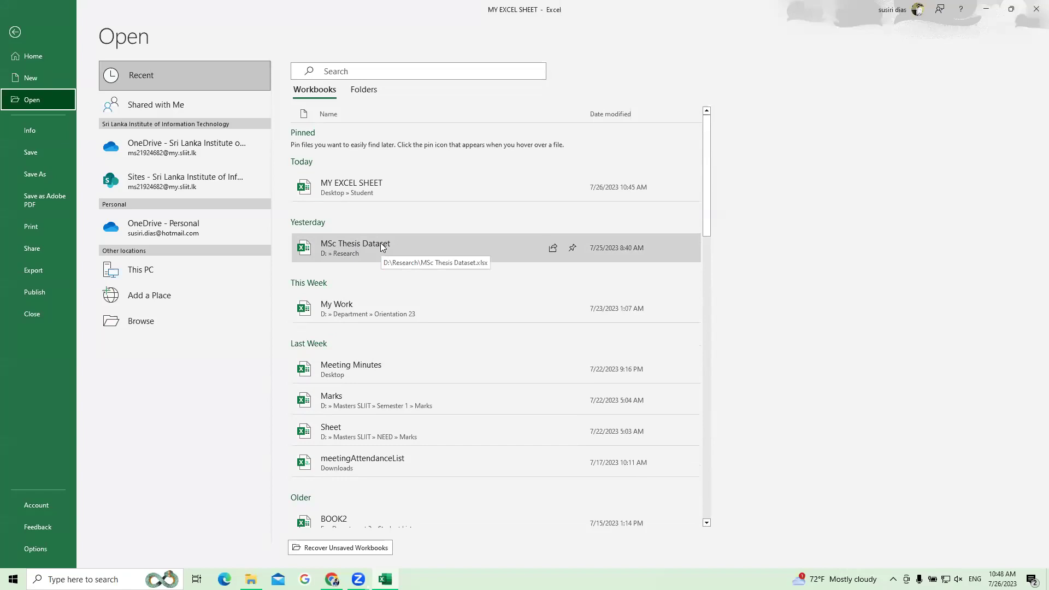
Open MSc Thesis Dataset from Recent, scroll its data, then return to MY EXCEL SHEET.
{"action": "left_click", "coordinate": [366, 245]}
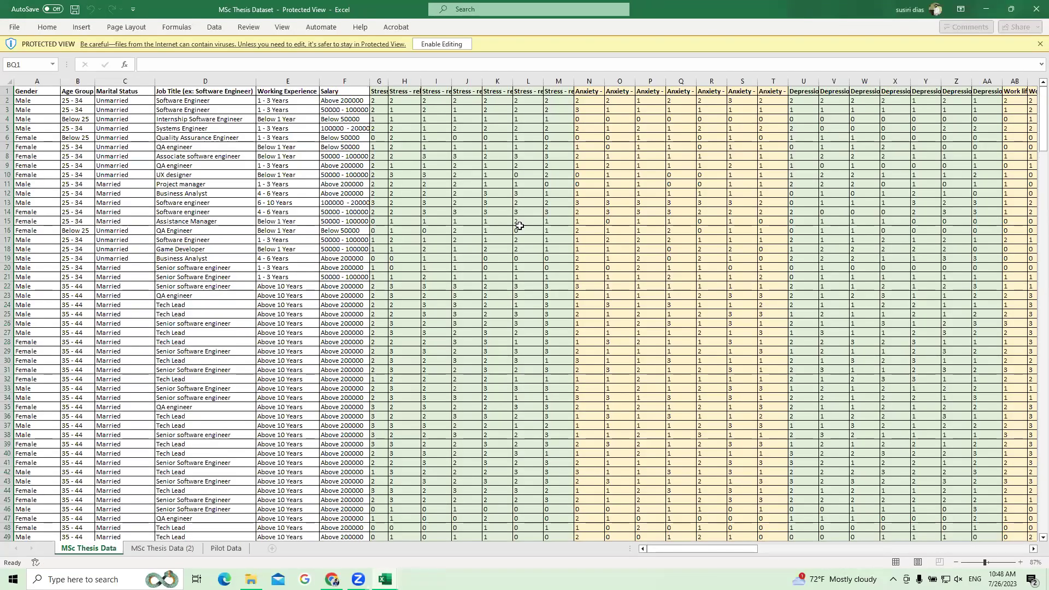
{"action": "left_click_drag", "start_coordinate": [737, 545], "coordinate": [688, 549]}
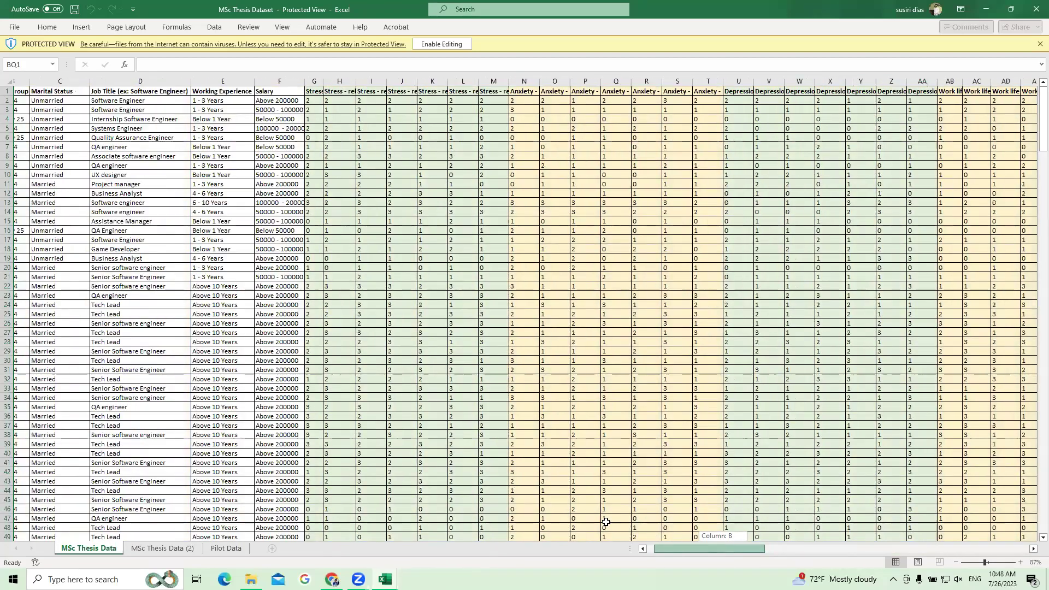
{"action": "scroll", "coordinate": [301, 341], "scroll_direction": "down", "scroll_amount": 16}
{"action": "scroll", "coordinate": [301, 341], "scroll_direction": "down", "scroll_amount": 6}
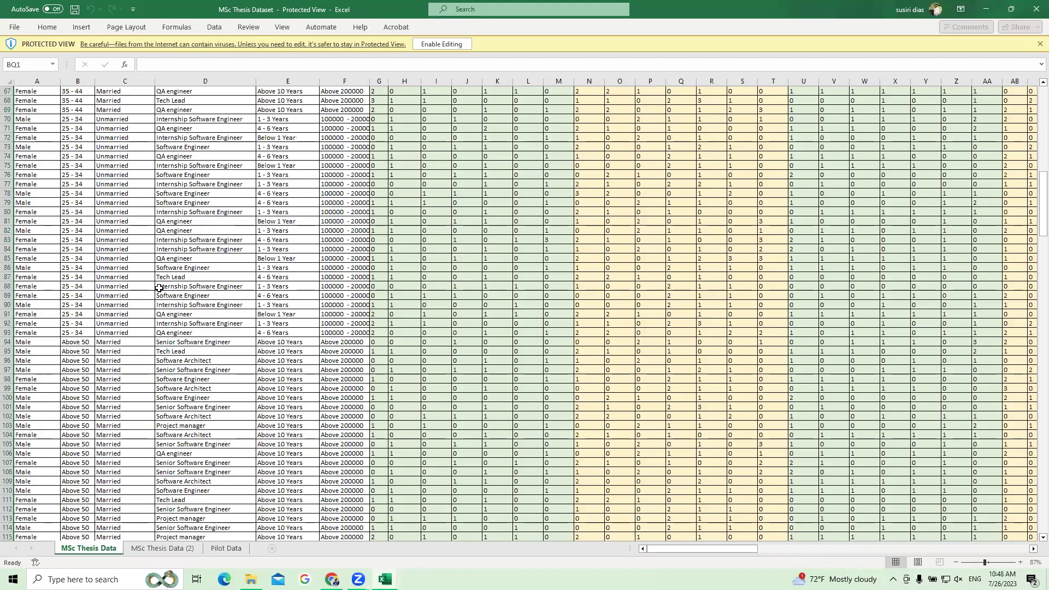
{"action": "key", "text": "alt+Tab"}
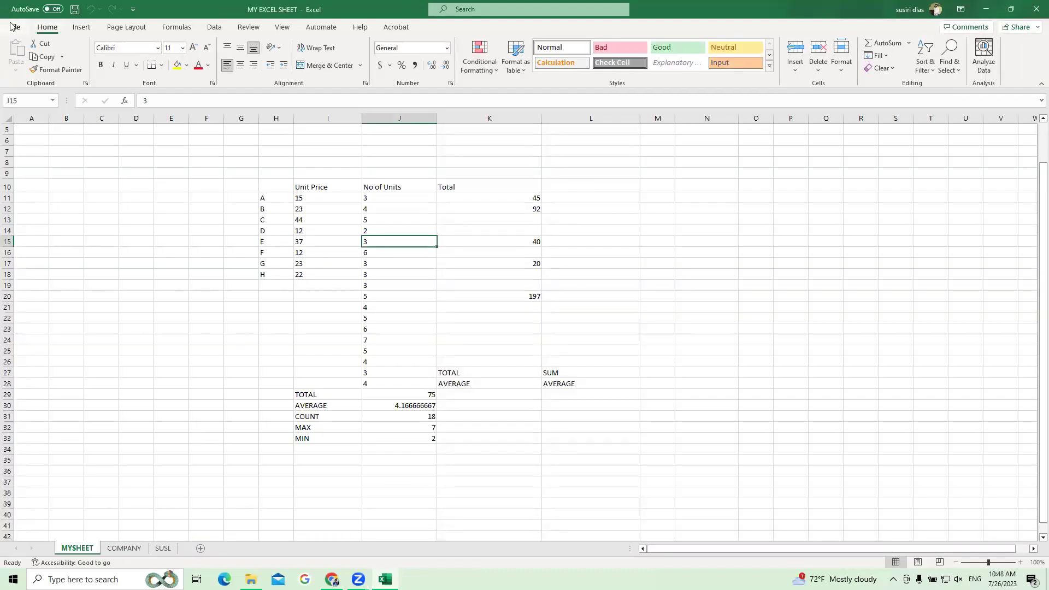
Try opening PS2 - G6 from the recent list and dismiss the file-not-found error.
{"action": "left_click", "coordinate": [15, 27]}
{"action": "left_click", "coordinate": [35, 93]}
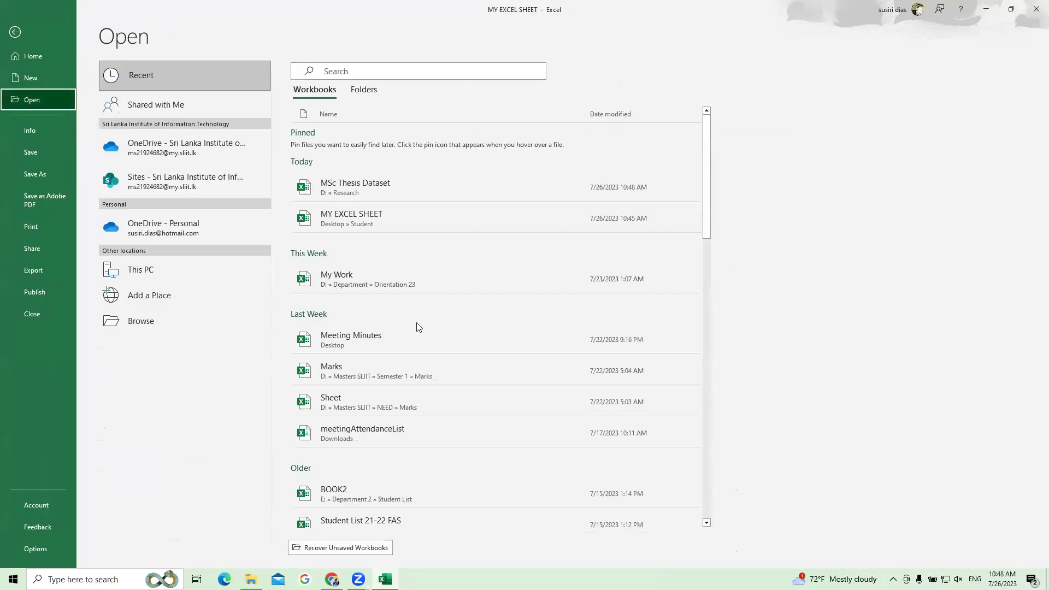
{"action": "scroll", "coordinate": [416, 325], "scroll_direction": "down", "scroll_amount": 15}
{"action": "scroll", "coordinate": [417, 326], "scroll_direction": "down", "scroll_amount": 5}
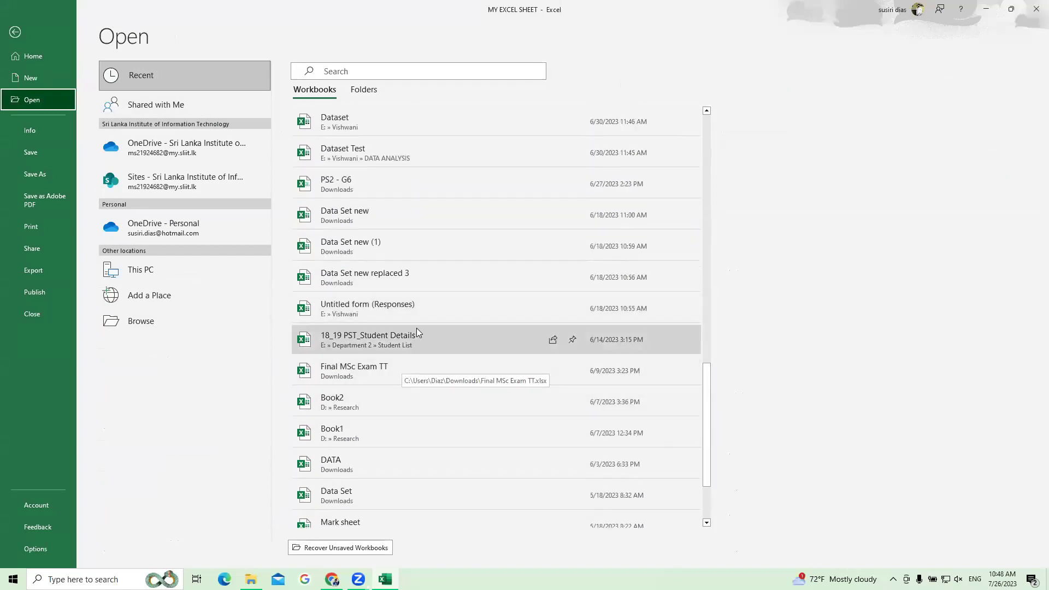
{"action": "scroll", "coordinate": [428, 311], "scroll_direction": "up", "scroll_amount": 6}
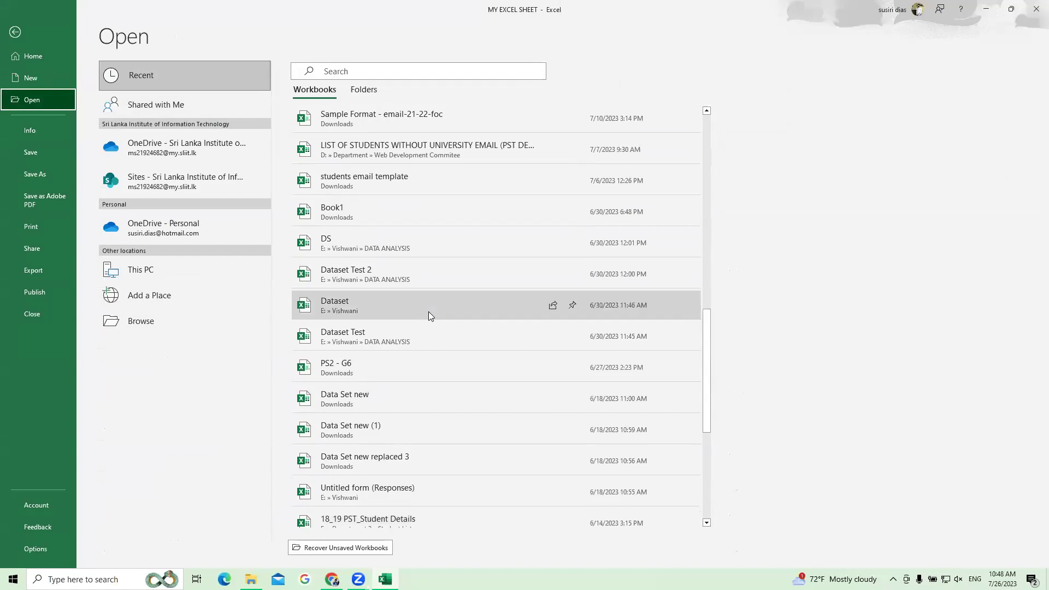
{"action": "left_click", "coordinate": [375, 365]}
{"action": "left_click", "coordinate": [541, 320]}
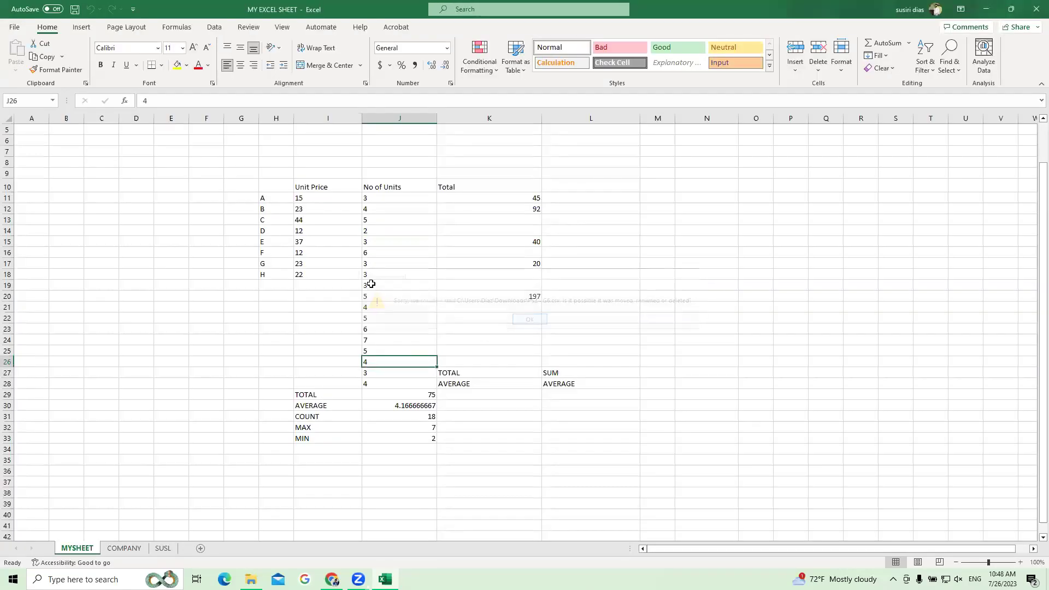
Try opening meetingAttendanceList, dismiss the missing-file error, and return to the start page.
{"action": "left_click", "coordinate": [20, 28]}
{"action": "left_click", "coordinate": [52, 99]}
{"action": "scroll", "coordinate": [391, 280], "scroll_direction": "down", "scroll_amount": 6}
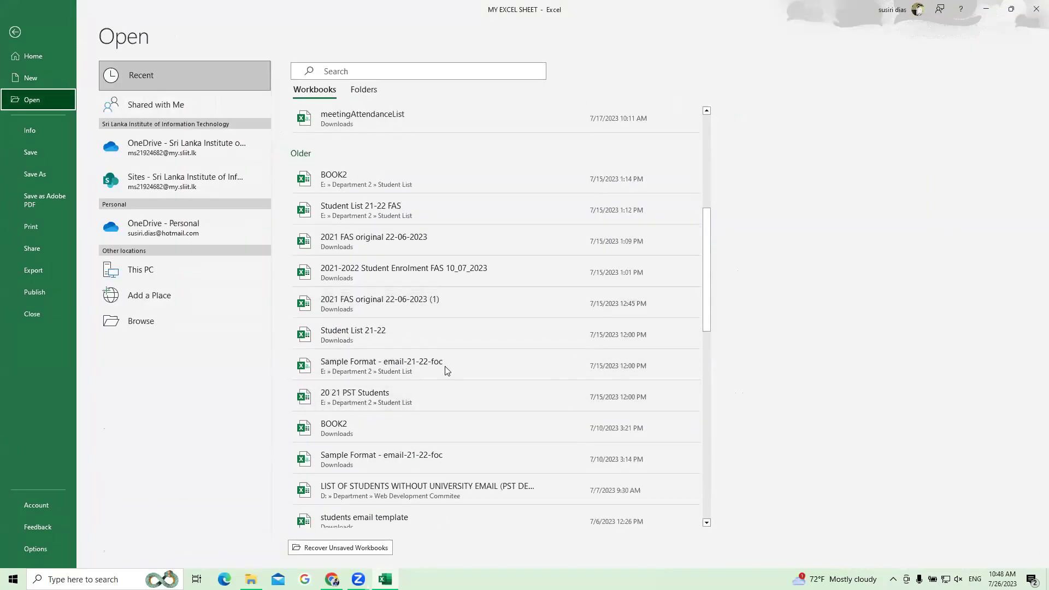
{"action": "scroll", "coordinate": [415, 290], "scroll_direction": "up", "scroll_amount": 4}
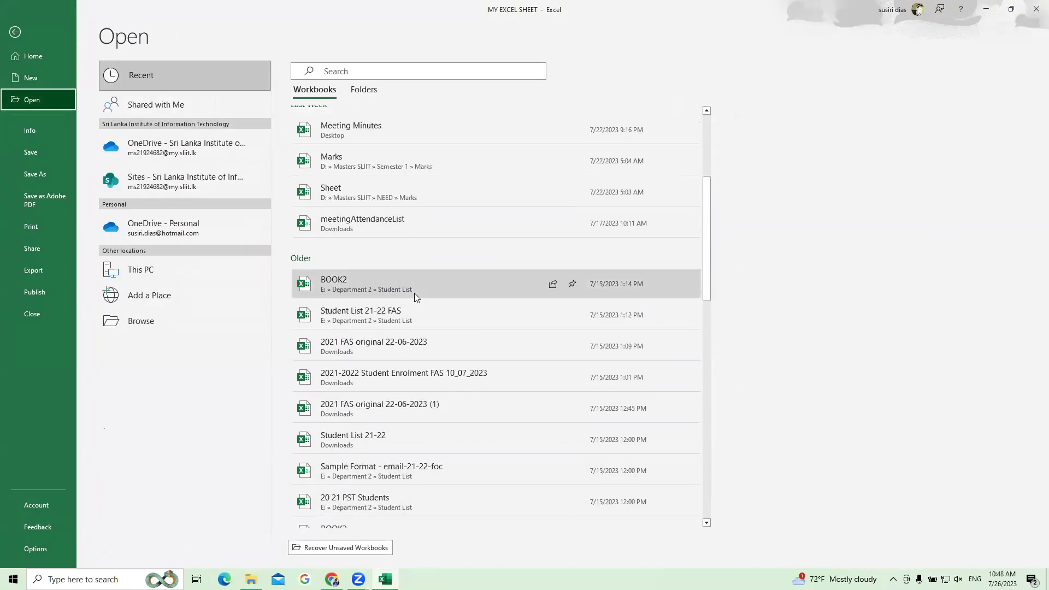
{"action": "left_click", "coordinate": [407, 221]}
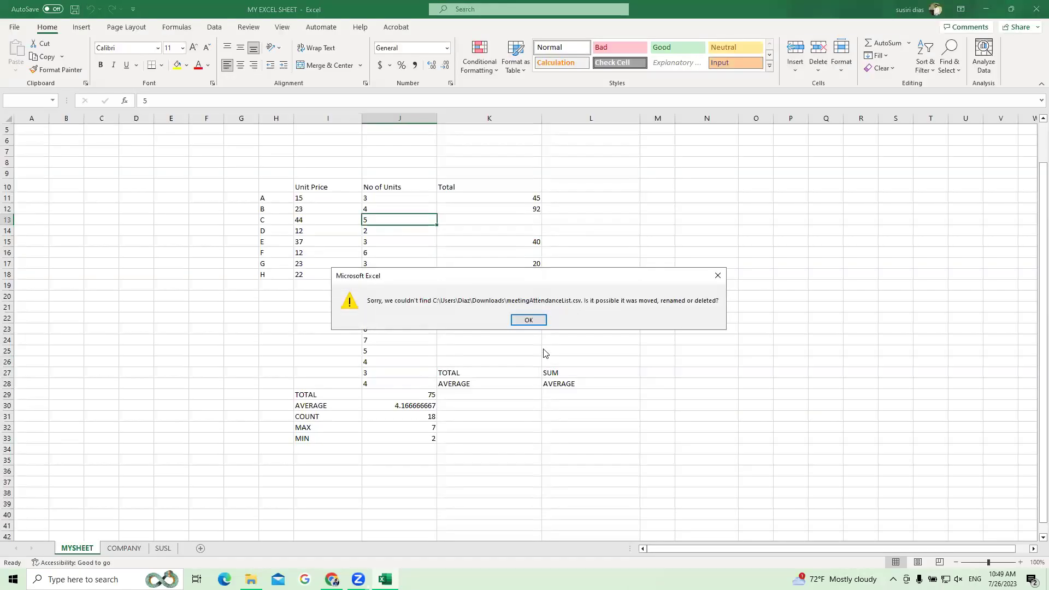
{"action": "left_click", "coordinate": [529, 321]}
{"action": "left_click", "coordinate": [14, 27]}
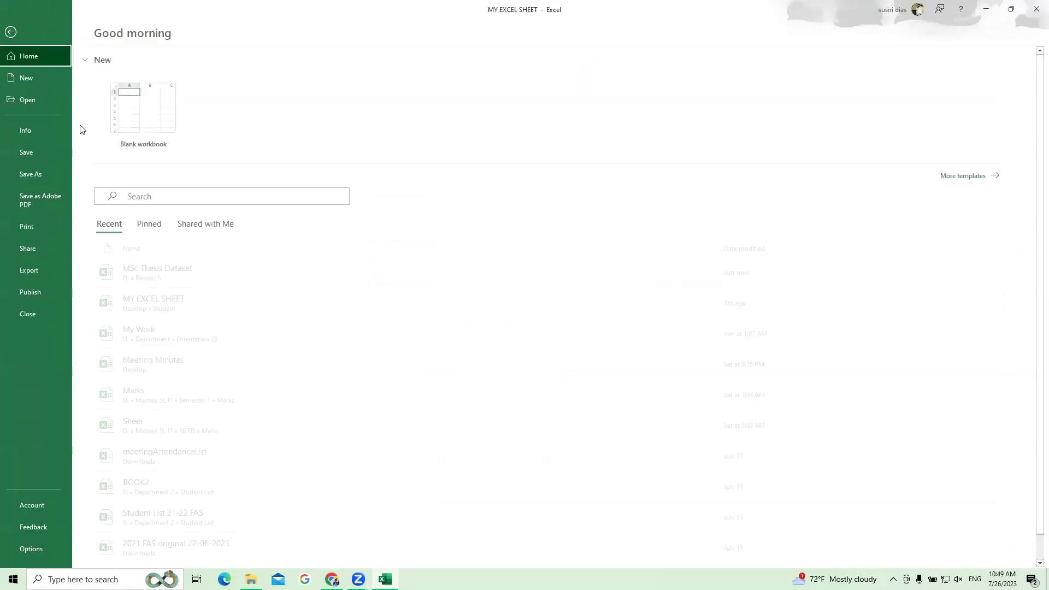
Show the Open page and scroll the recent workbooks list down and back to the top.
{"action": "left_click", "coordinate": [44, 103]}
{"action": "scroll", "coordinate": [474, 318], "scroll_direction": "down", "scroll_amount": 10}
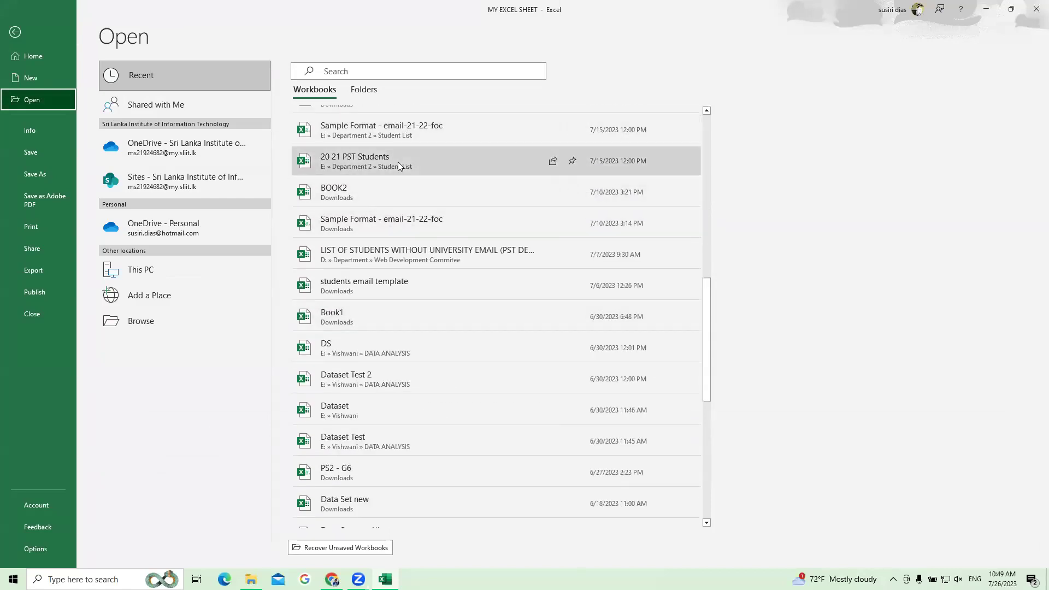
{"action": "scroll", "coordinate": [398, 162], "scroll_direction": "down", "scroll_amount": 5}
{"action": "scroll", "coordinate": [397, 308], "scroll_direction": "down", "scroll_amount": 2}
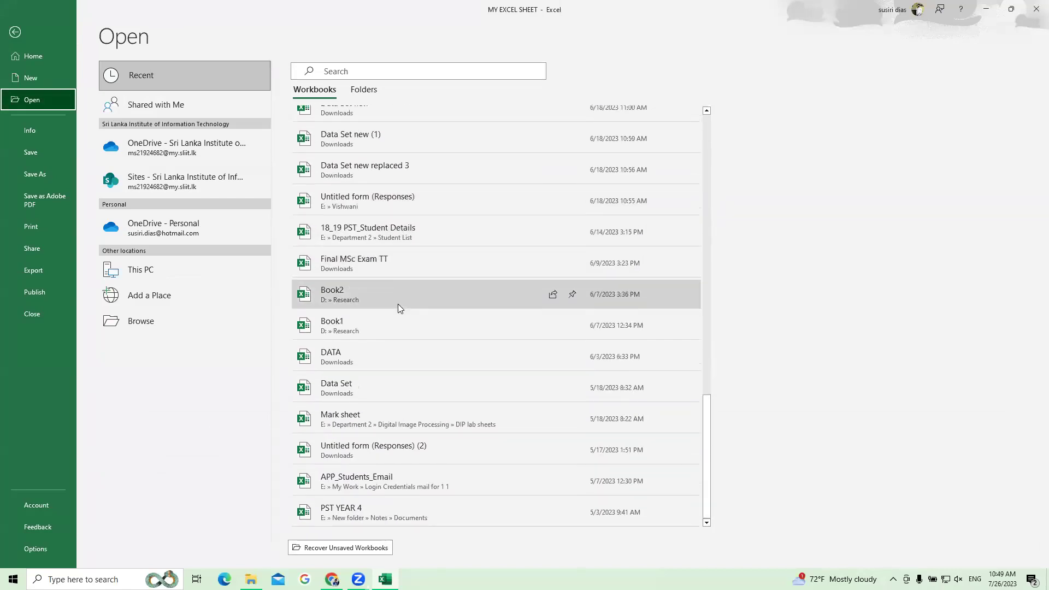
{"action": "scroll", "coordinate": [412, 364], "scroll_direction": "up", "scroll_amount": 6}
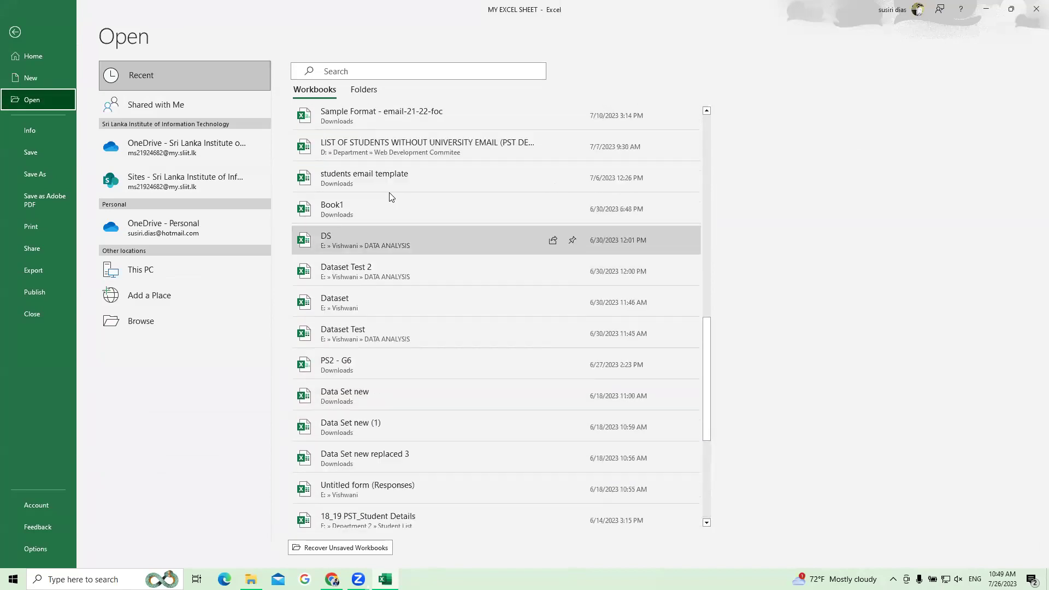
{"action": "scroll", "coordinate": [416, 192], "scroll_direction": "up", "scroll_amount": 4}
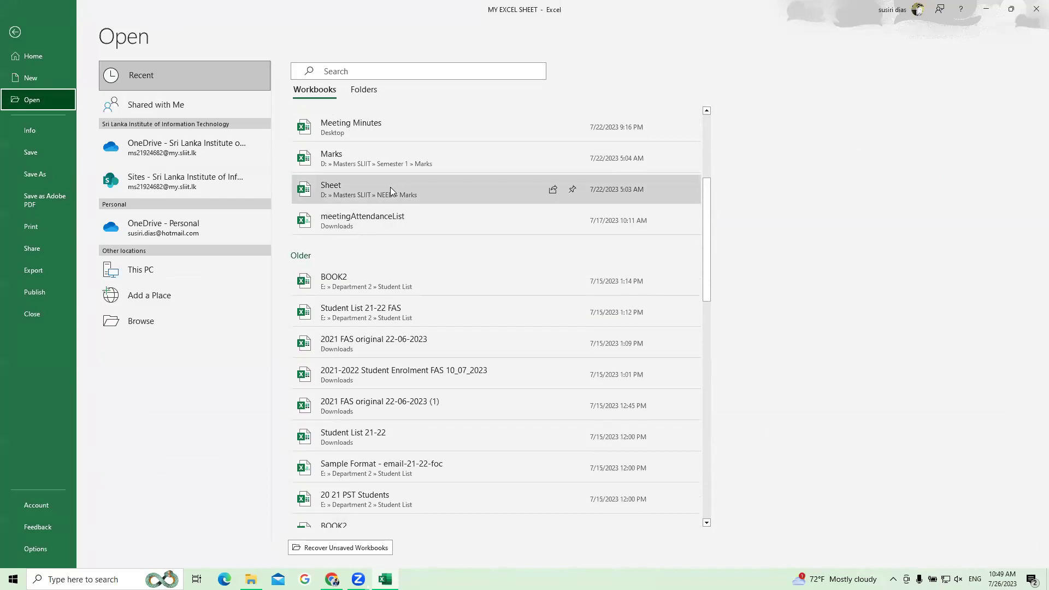
{"action": "scroll", "coordinate": [385, 191], "scroll_direction": "up", "scroll_amount": 2}
{"action": "scroll", "coordinate": [368, 262], "scroll_direction": "up", "scroll_amount": 2}
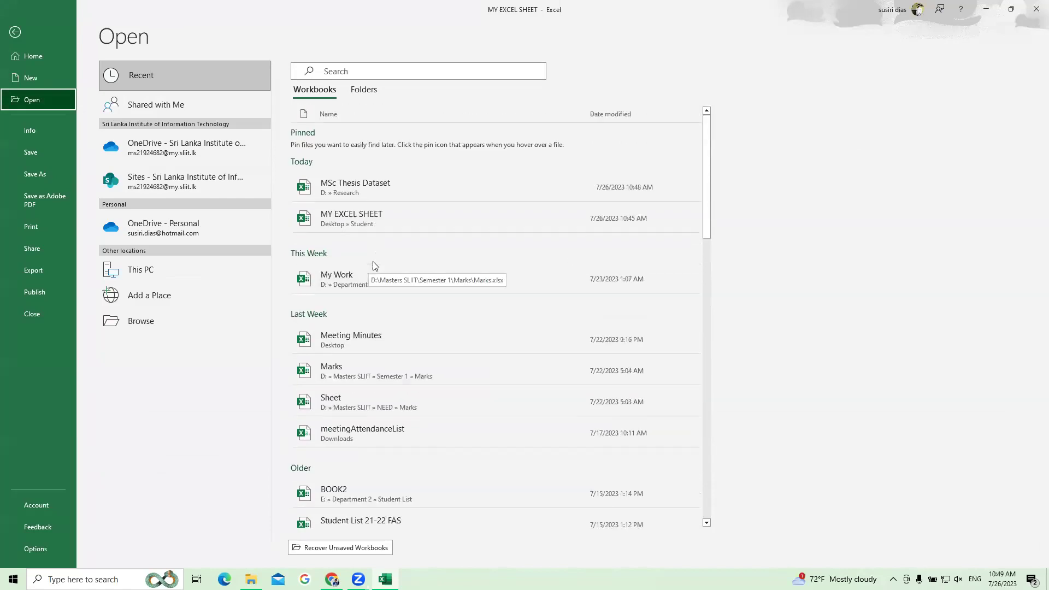
{"action": "left_click", "coordinate": [342, 373]}
{"action": "scroll", "coordinate": [464, 290], "scroll_direction": "down", "scroll_amount": 14}
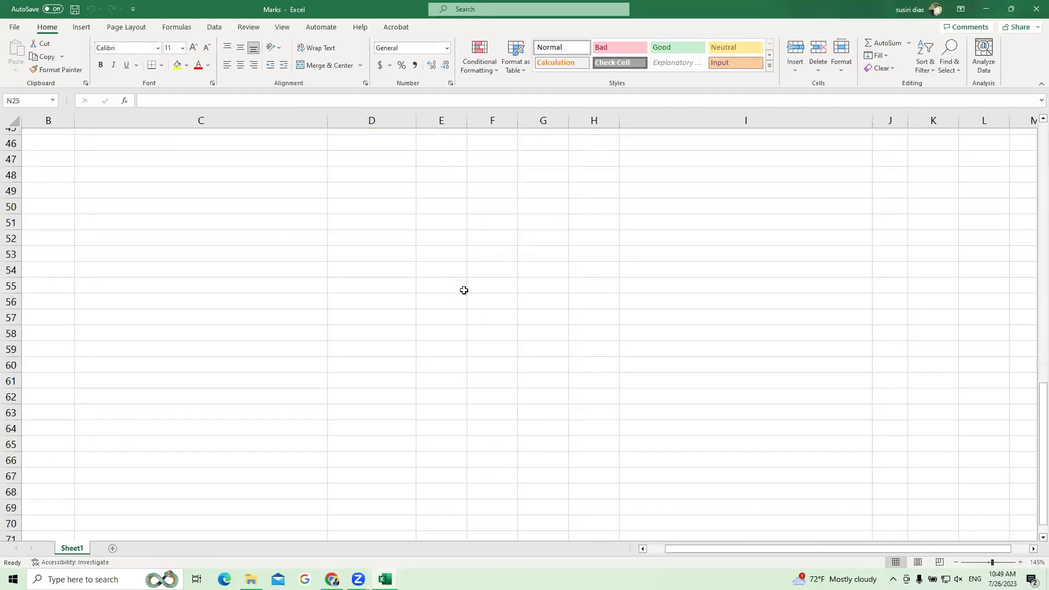
{"action": "scroll", "coordinate": [491, 327], "scroll_direction": "up", "scroll_amount": 15}
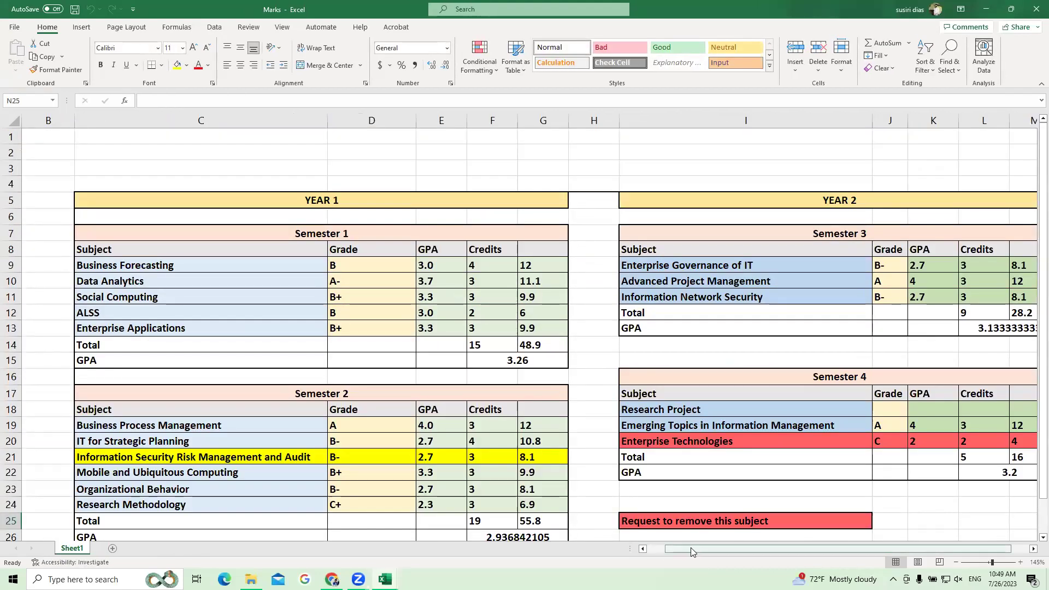
{"action": "scroll", "coordinate": [688, 549], "scroll_direction": "right", "scroll_amount": 1}
{"action": "scroll", "coordinate": [573, 459], "scroll_direction": "down", "scroll_amount": 6}
{"action": "scroll", "coordinate": [572, 461], "scroll_direction": "up", "scroll_amount": 5}
{"action": "scroll", "coordinate": [572, 460], "scroll_direction": "down", "scroll_amount": 10}
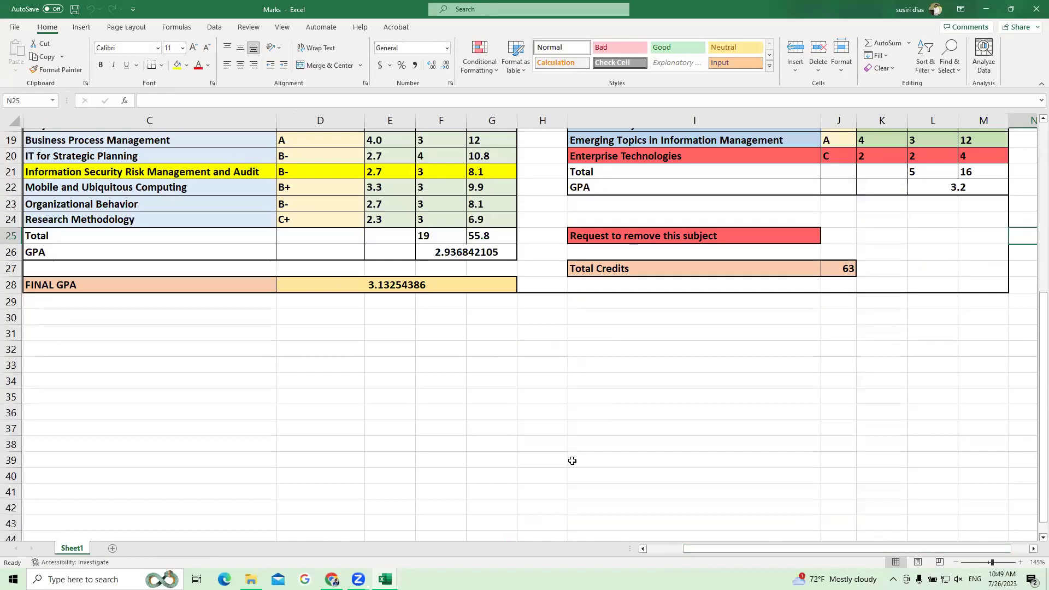
Close the Marks workbook and inspect the Total formulas in cells K12 and K11.
{"action": "left_click", "coordinate": [1034, 4]}
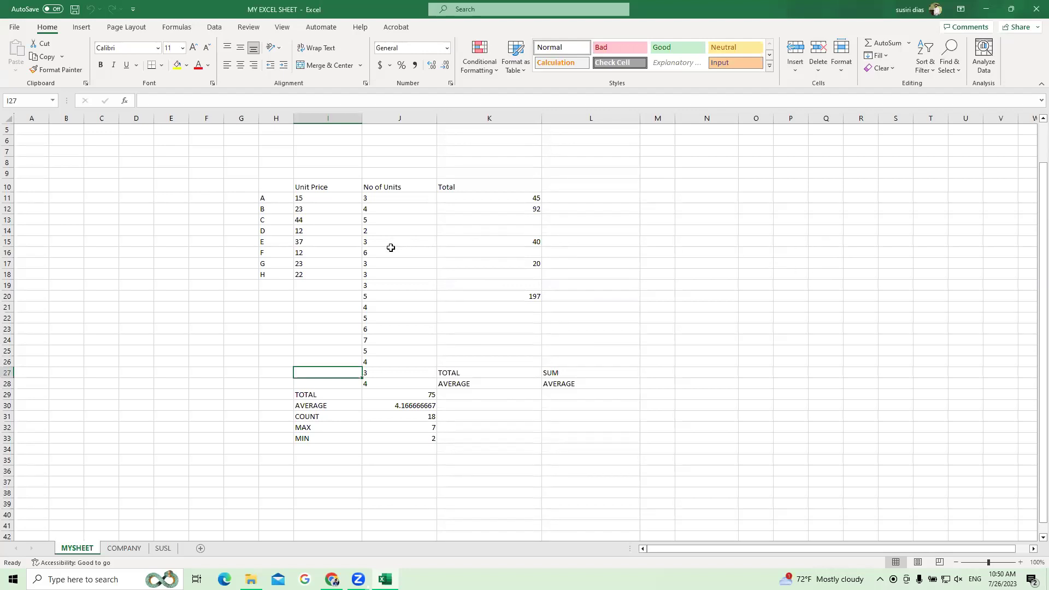
{"action": "left_click", "coordinate": [496, 208]}
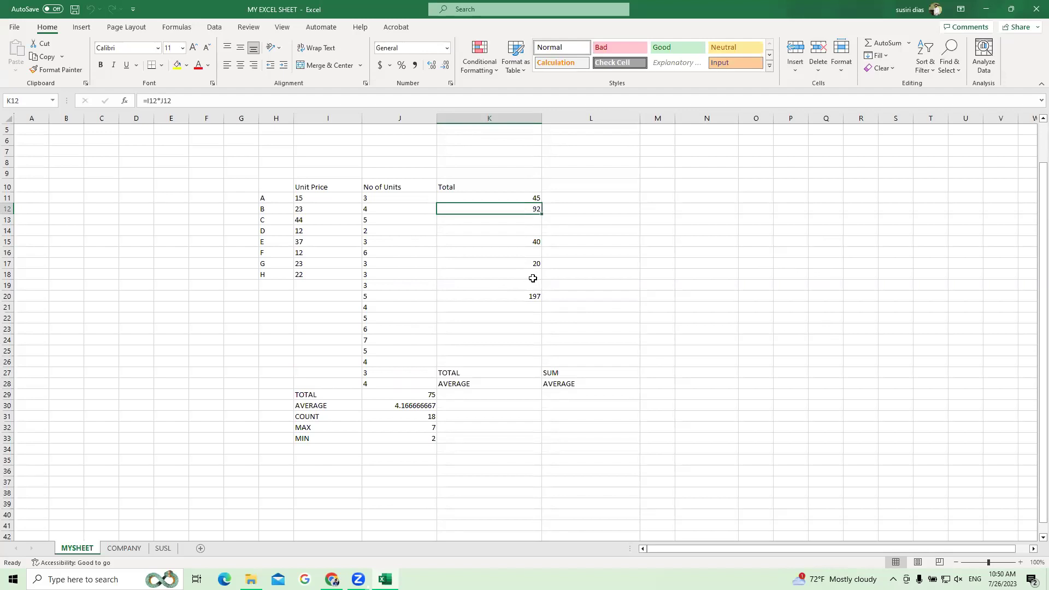
{"action": "left_click", "coordinate": [535, 199]}
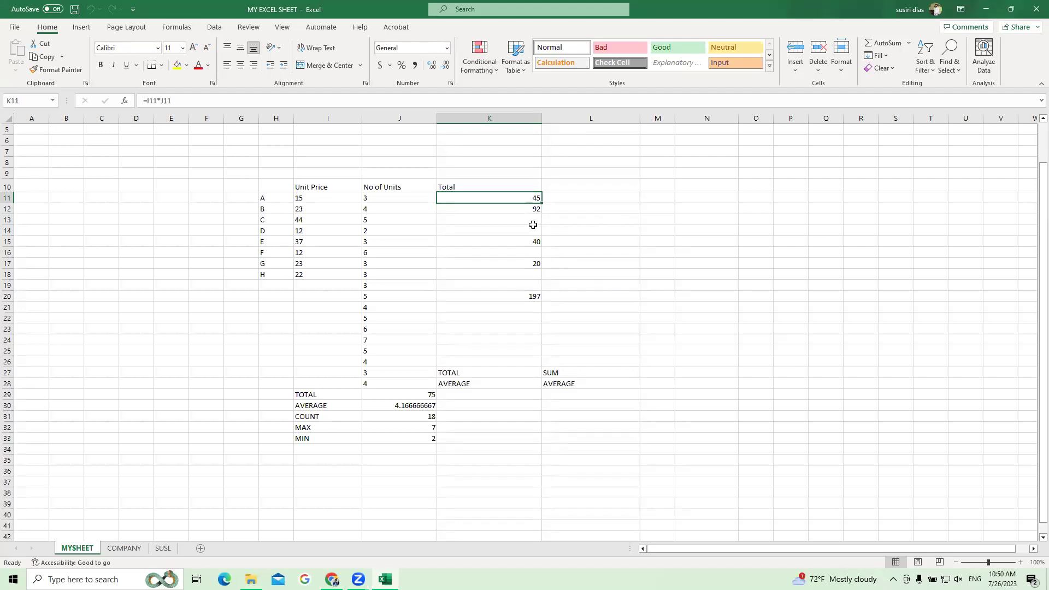
Launch Word by searching 'WORD' in Windows Search and start a blank document.
{"action": "left_click", "coordinate": [103, 579]}
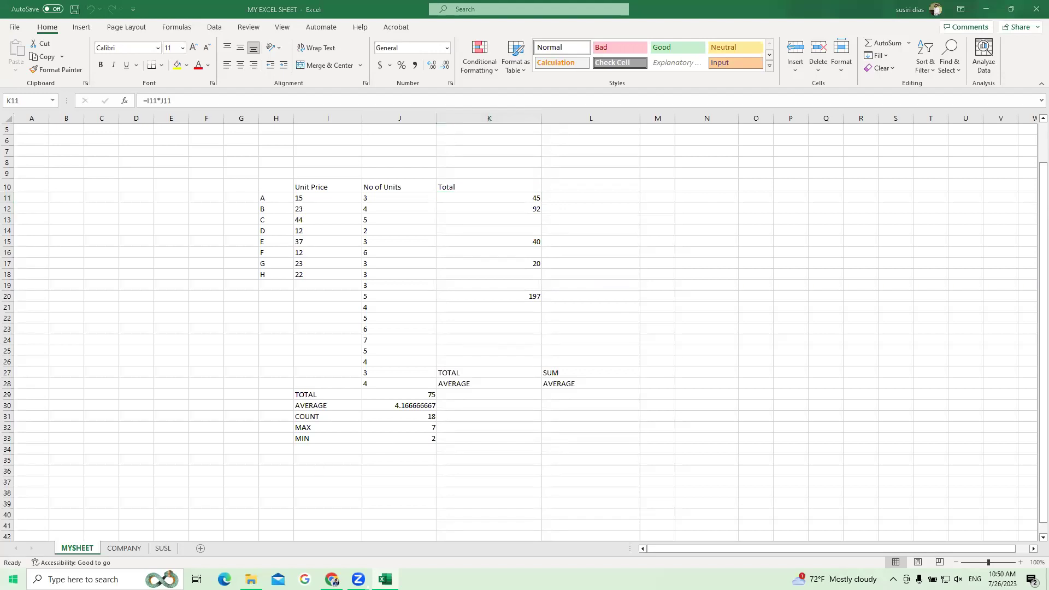
{"action": "type", "text": "WORD"}
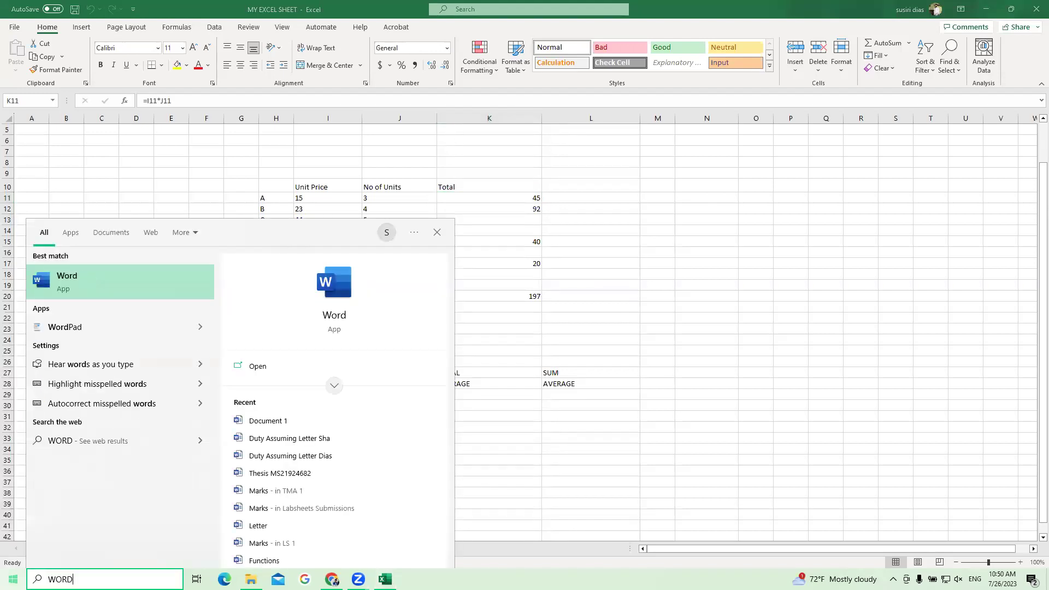
{"action": "key", "text": "Return"}
{"action": "left_click", "coordinate": [121, 130]}
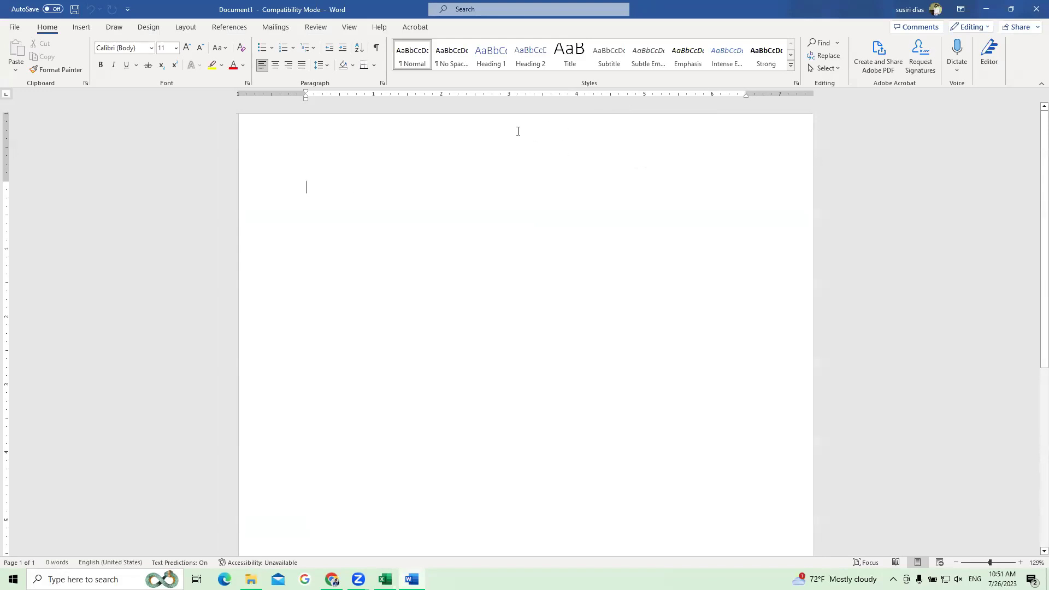
Zoom Document1 out to 59% and enter header and footer editing from the footer.
{"action": "scroll", "coordinate": [504, 133], "scroll_direction": "down", "scroll_amount": 8}
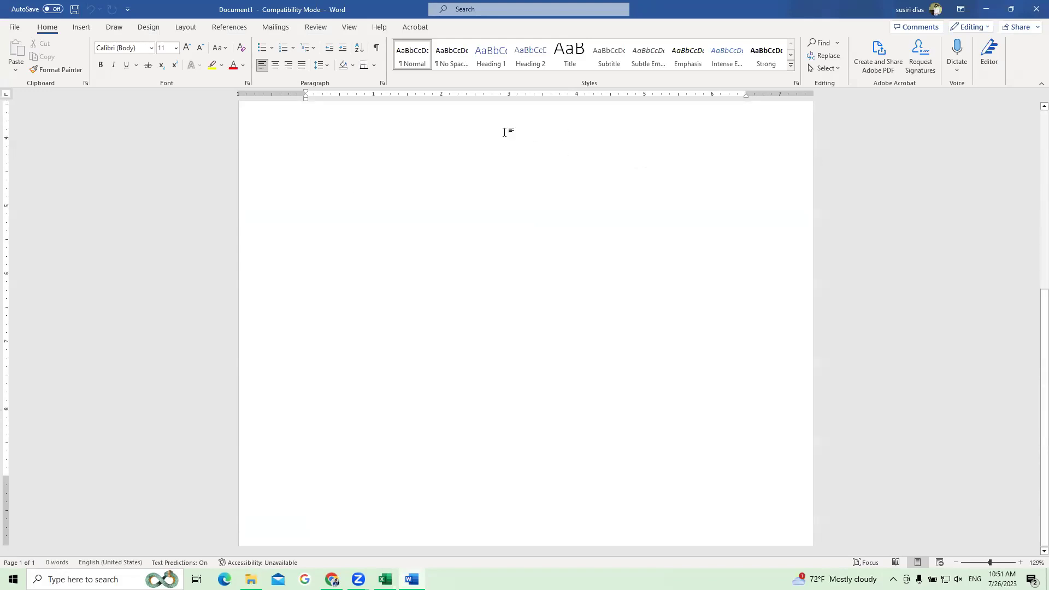
{"action": "scroll", "coordinate": [328, 112], "scroll_direction": "up", "scroll_amount": 8}
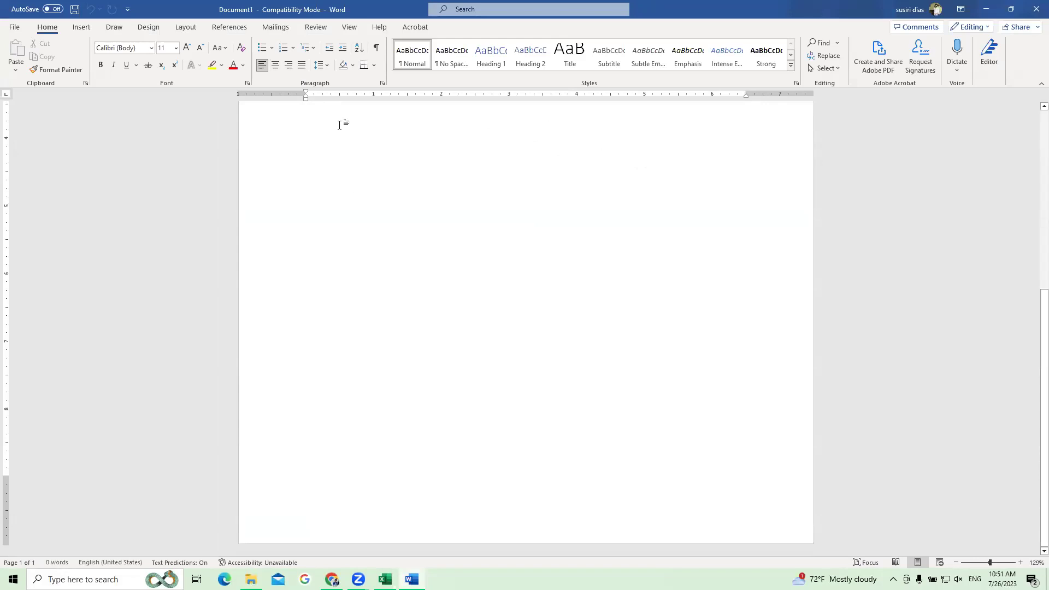
{"action": "scroll", "coordinate": [342, 120], "scroll_direction": "down", "scroll_amount": 7, "text": "ctrl"}
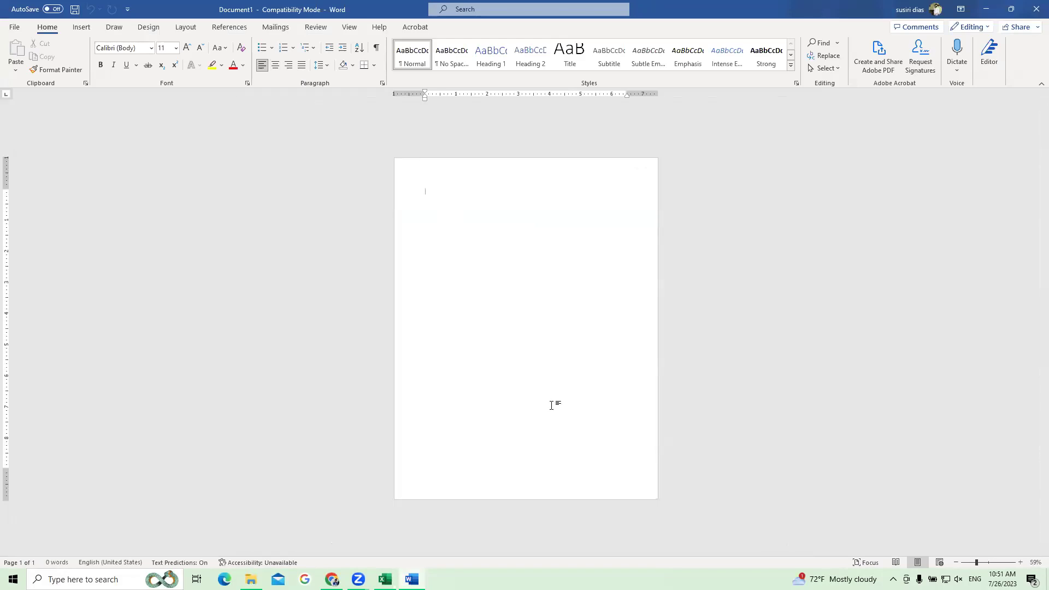
{"action": "double_click", "coordinate": [542, 480]}
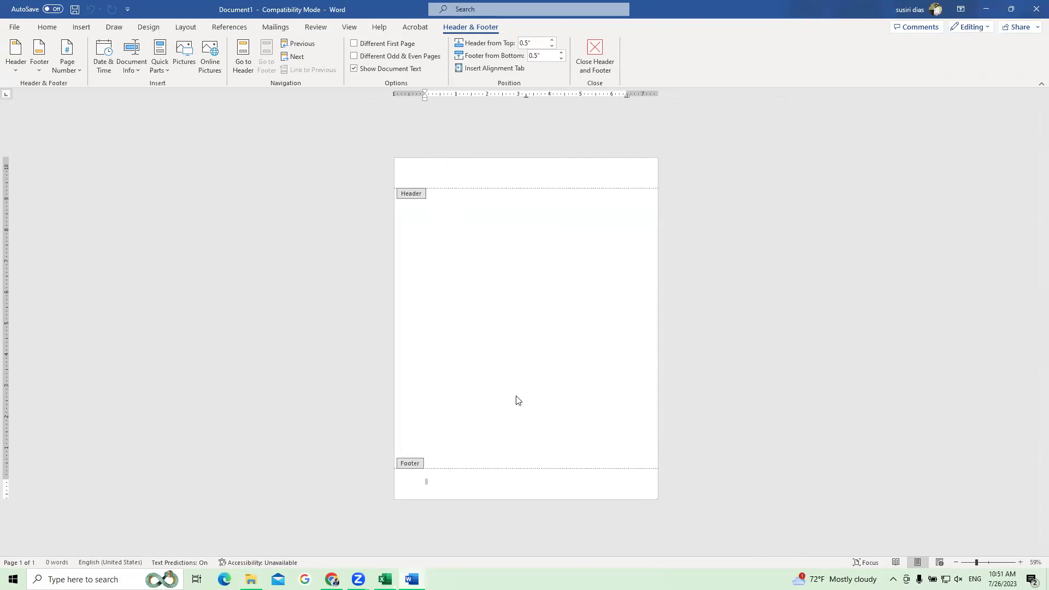
Toggle header and footer editing off and on, ending with the caret in the header.
{"action": "double_click", "coordinate": [498, 432]}
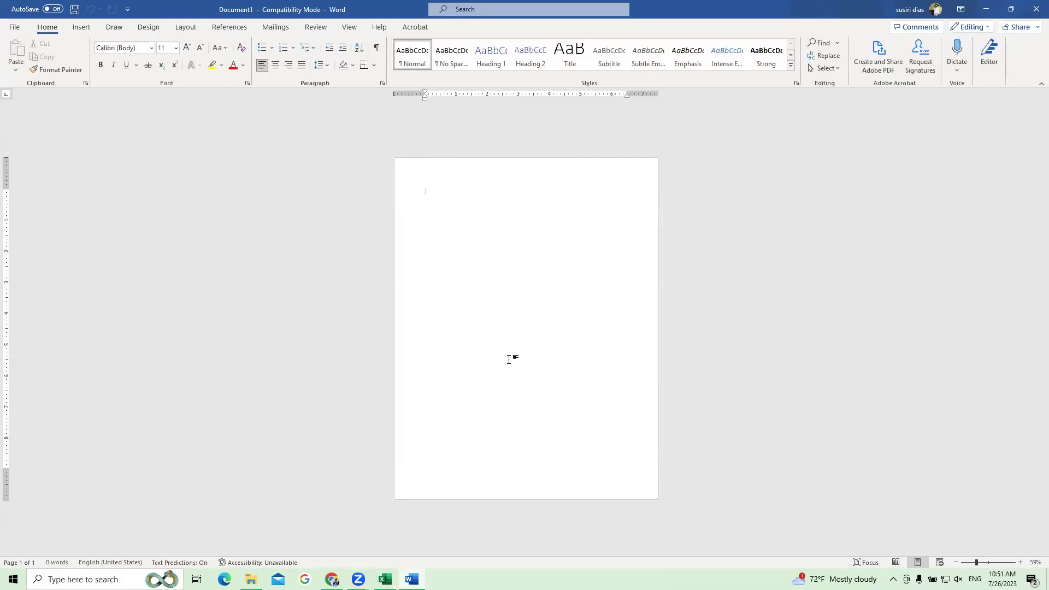
{"action": "double_click", "coordinate": [585, 477]}
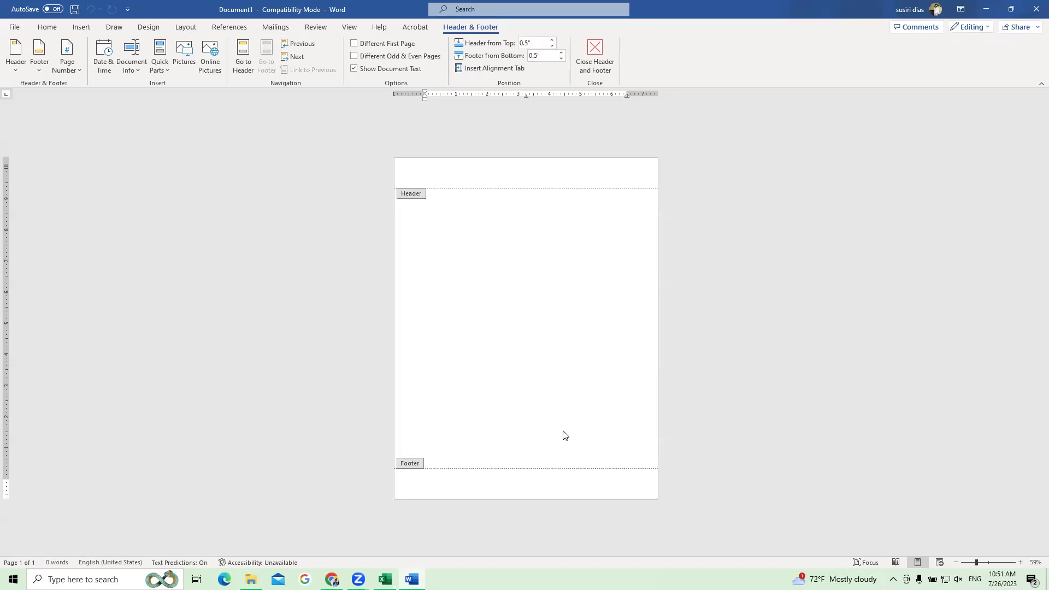
{"action": "left_click", "coordinate": [558, 479]}
{"action": "left_click", "coordinate": [467, 175]}
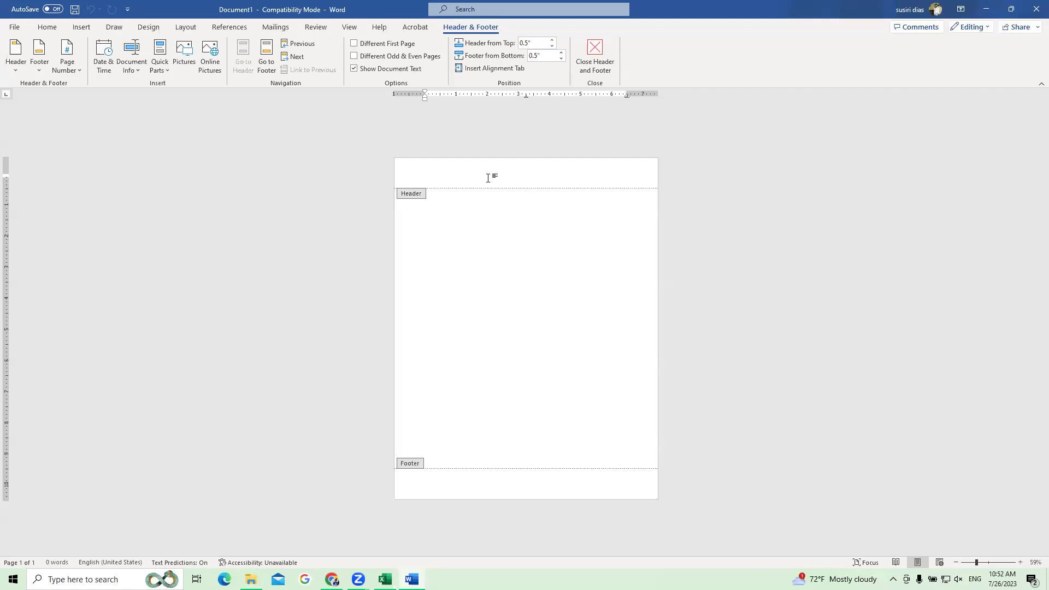
{"action": "double_click", "coordinate": [498, 291]}
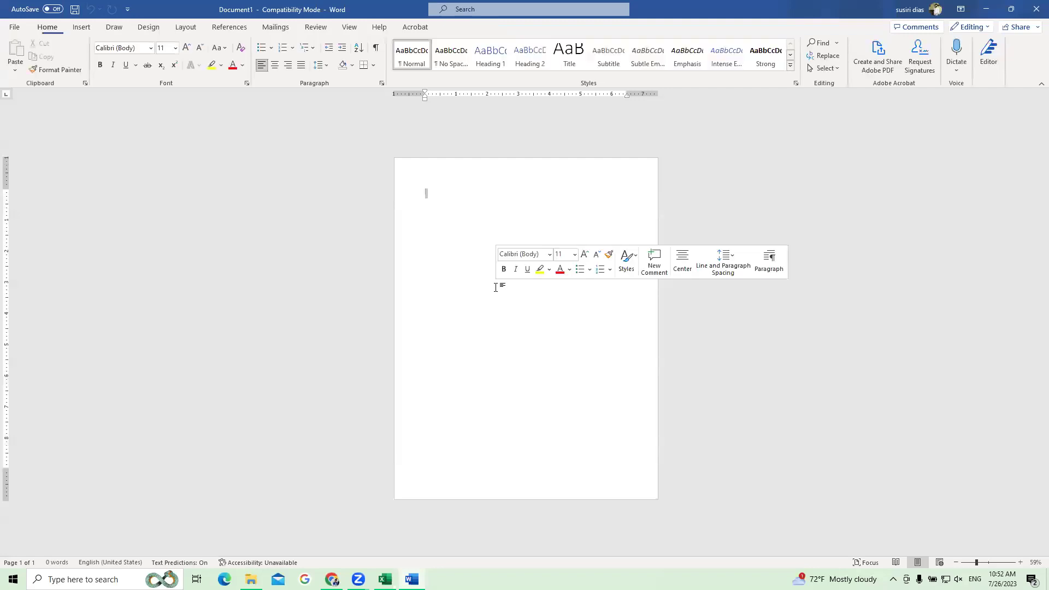
{"action": "double_click", "coordinate": [500, 165]}
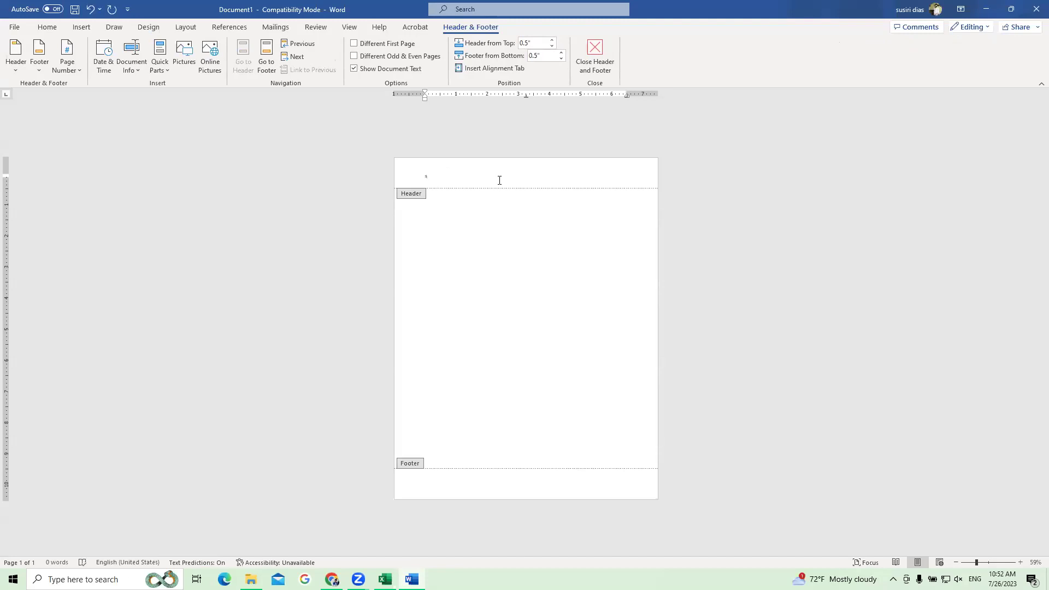
Zoom to 109%, enter the author's name in capitals in the header, and return to the body.
{"action": "scroll", "coordinate": [499, 180], "scroll_direction": "up", "scroll_amount": 5, "text": "ctrl"}
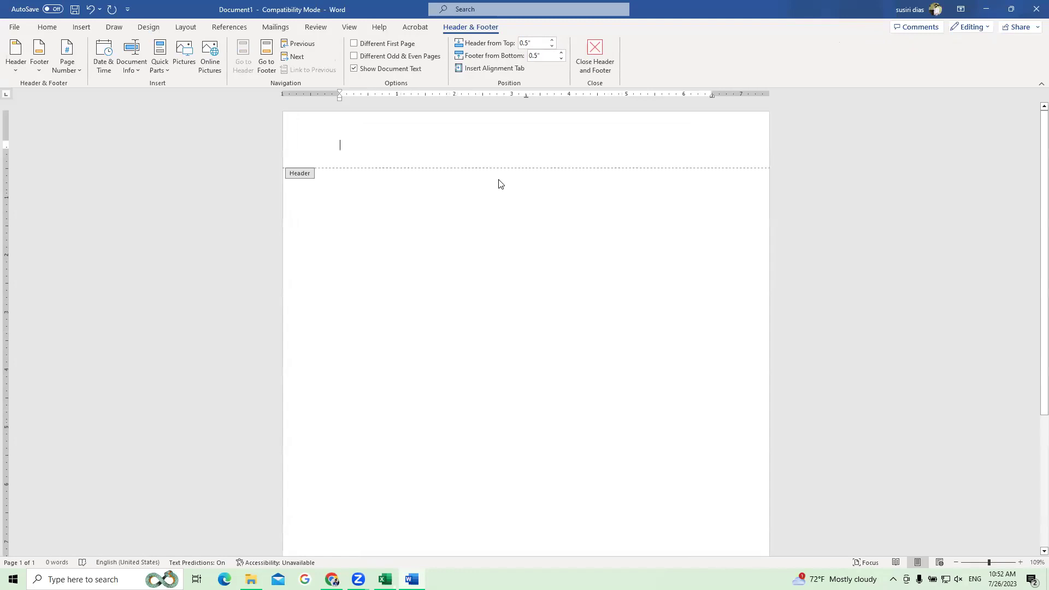
{"action": "type", "text": "SUSIRI DIAS"}
{"action": "double_click", "coordinate": [493, 301]}
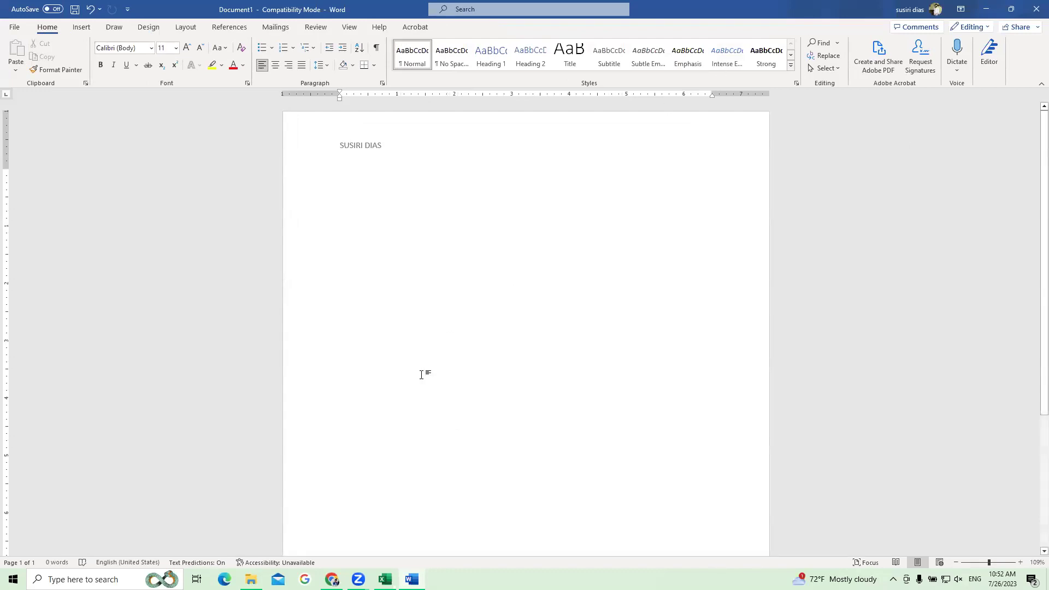
{"action": "scroll", "coordinate": [482, 346], "scroll_direction": "down", "scroll_amount": 3}
{"action": "scroll", "coordinate": [482, 345], "scroll_direction": "down", "scroll_amount": 1}
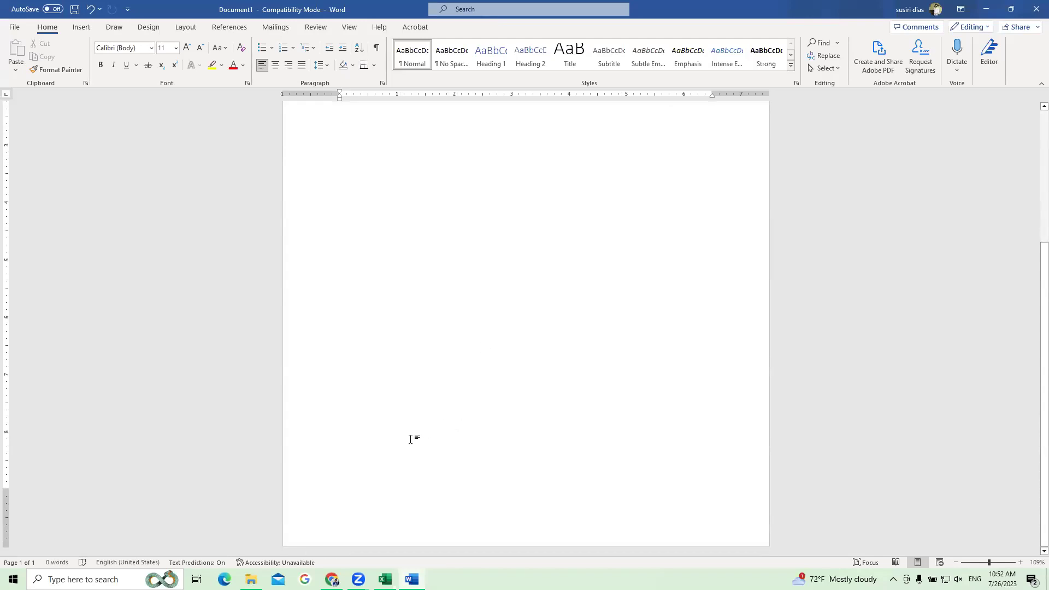
{"action": "scroll", "coordinate": [394, 232], "scroll_direction": "up", "scroll_amount": 4}
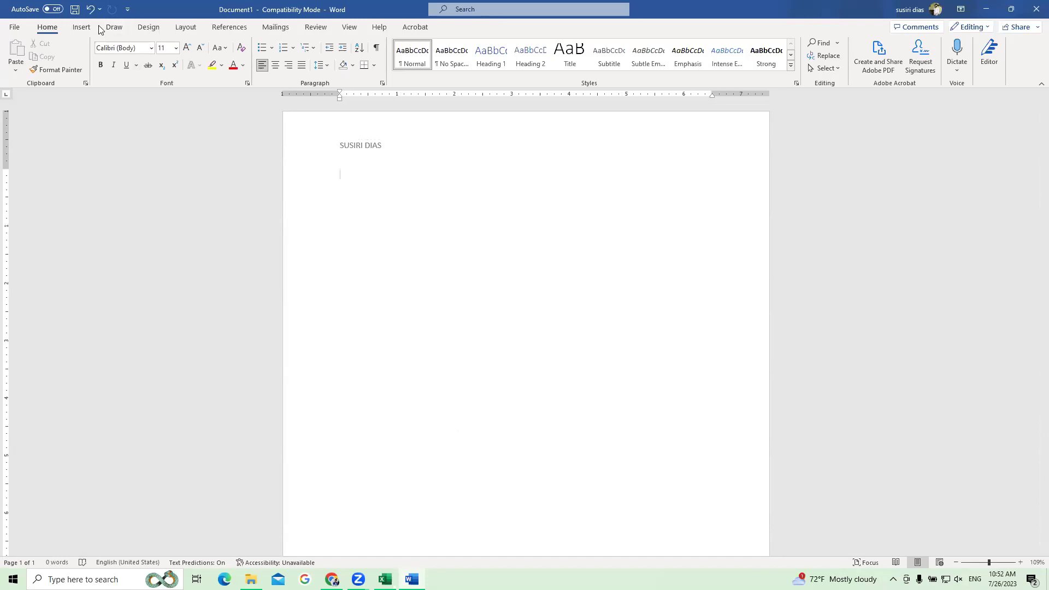
Add a blank second page to Document1 and check that both pages repeat the name header.
{"action": "left_click", "coordinate": [83, 27]}
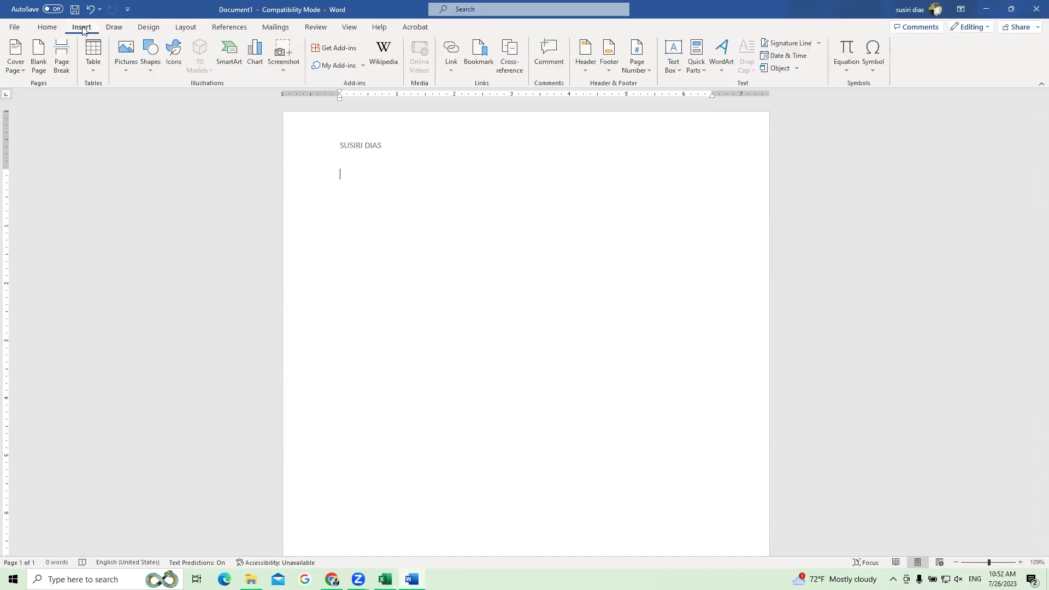
{"action": "left_click", "coordinate": [38, 64]}
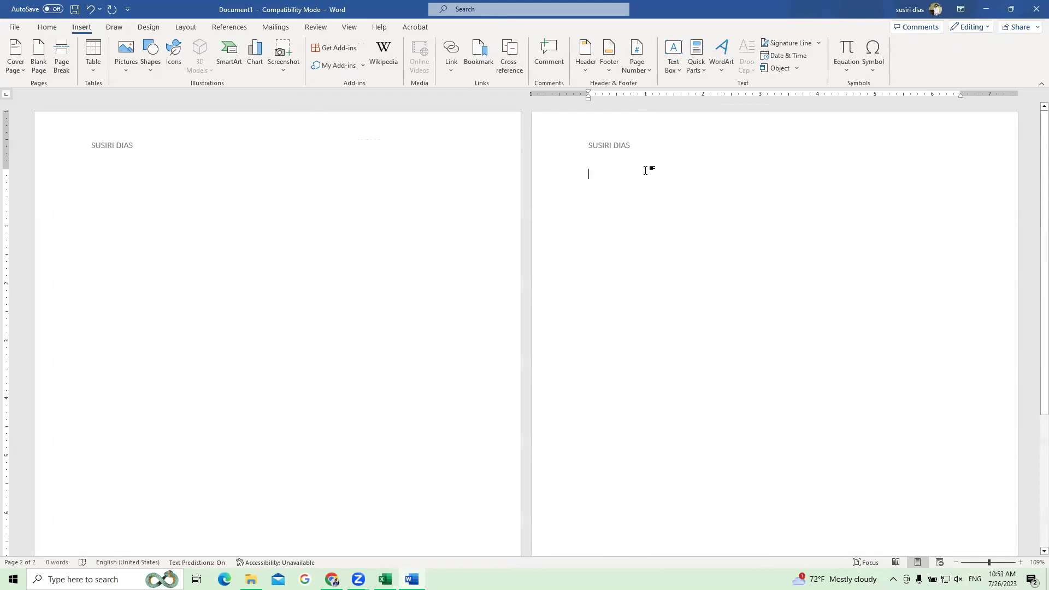
{"action": "scroll", "coordinate": [649, 207], "scroll_direction": "down", "scroll_amount": 5}
{"action": "scroll", "coordinate": [649, 209], "scroll_direction": "up", "scroll_amount": 3}
{"action": "scroll", "coordinate": [433, 181], "scroll_direction": "down", "scroll_amount": 3}
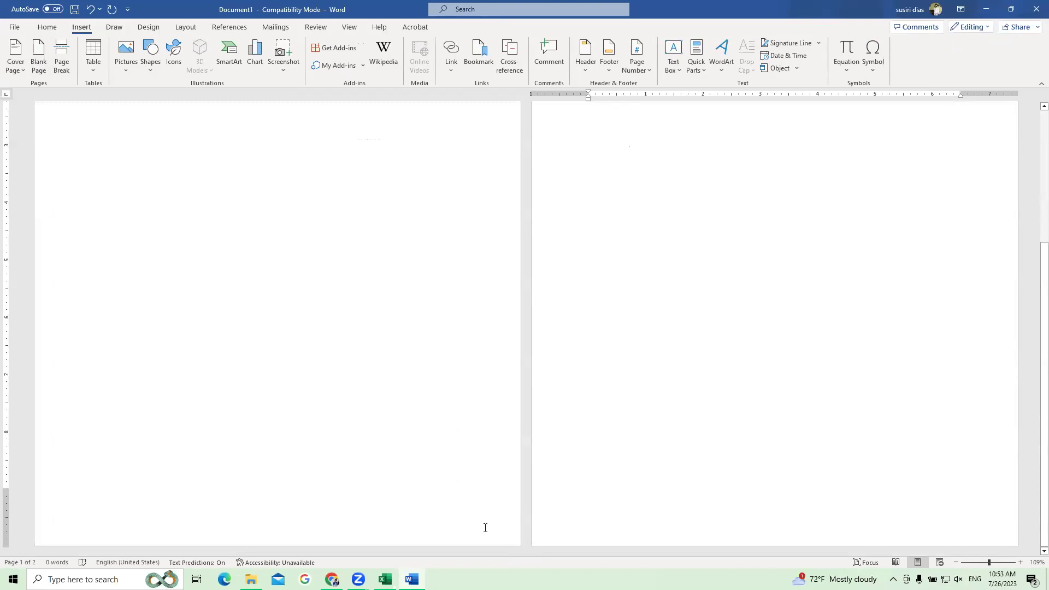
{"action": "left_click", "coordinate": [698, 432]}
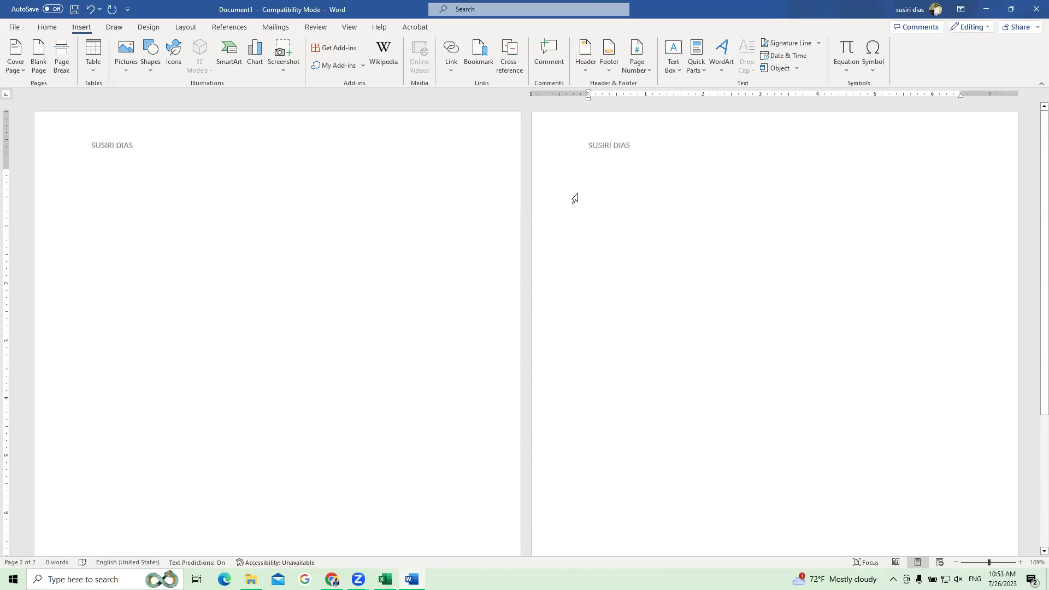
{"action": "scroll", "coordinate": [320, 316], "scroll_direction": "down", "scroll_amount": 2}
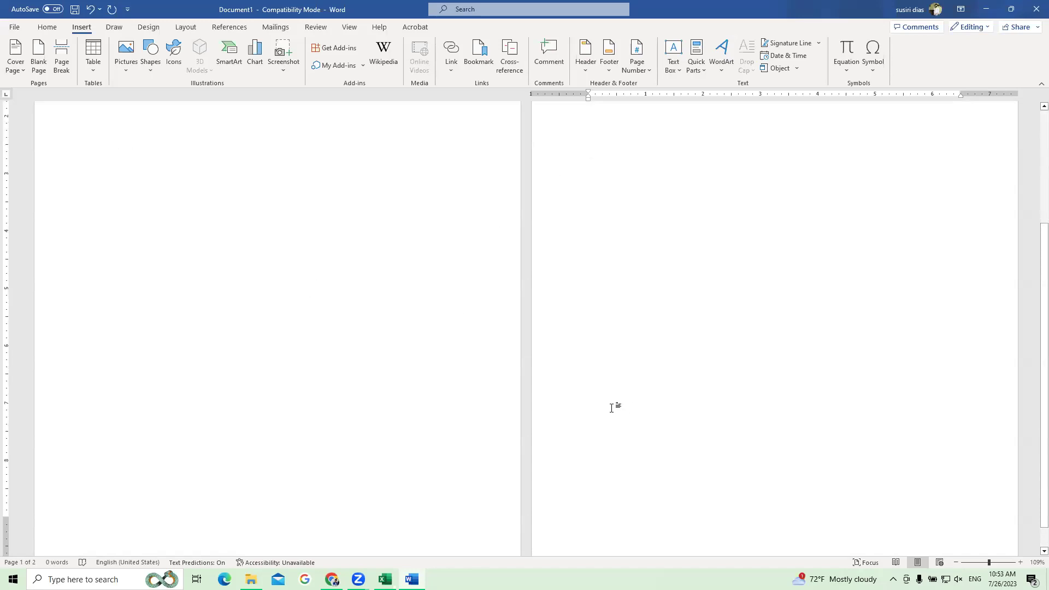
{"action": "scroll", "coordinate": [540, 386], "scroll_direction": "up", "scroll_amount": 2}
{"action": "scroll", "coordinate": [643, 169], "scroll_direction": "up", "scroll_amount": 2}
Delete the name text from the header and return to the empty body of both pages.
{"action": "double_click", "coordinate": [168, 150]}
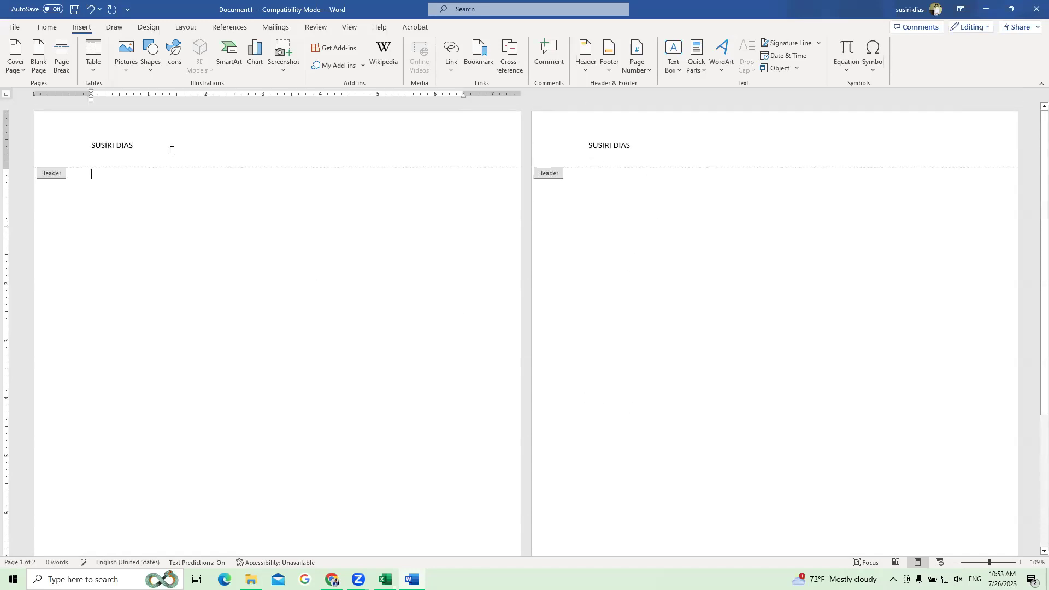
{"action": "left_click", "coordinate": [39, 143]}
{"action": "key", "text": "Delete"}
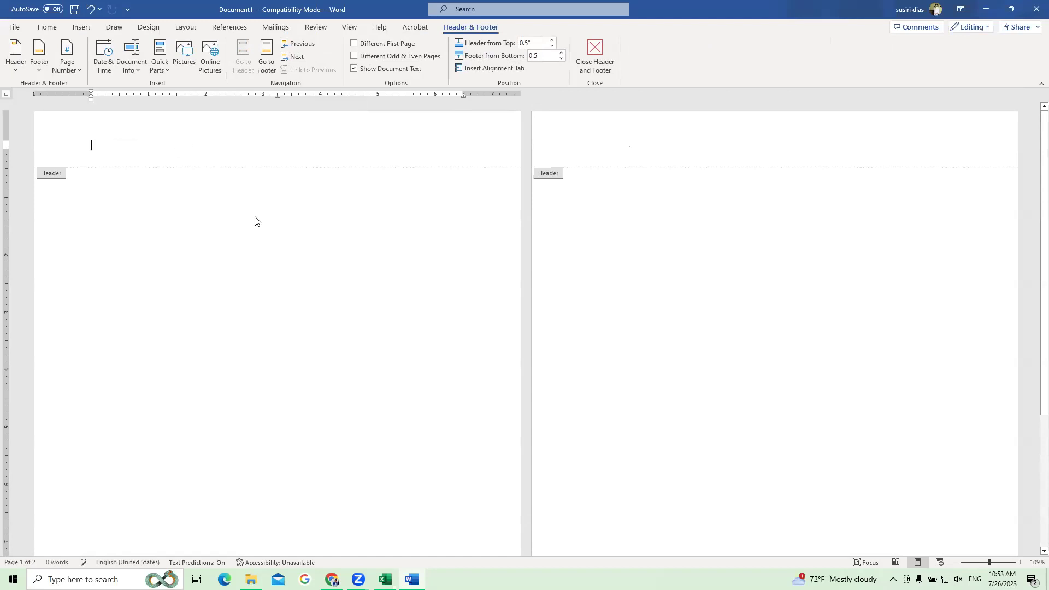
{"action": "double_click", "coordinate": [274, 258]}
{"action": "scroll", "coordinate": [318, 312], "scroll_direction": "down", "scroll_amount": 2}
{"action": "scroll", "coordinate": [318, 312], "scroll_direction": "down", "scroll_amount": 2}
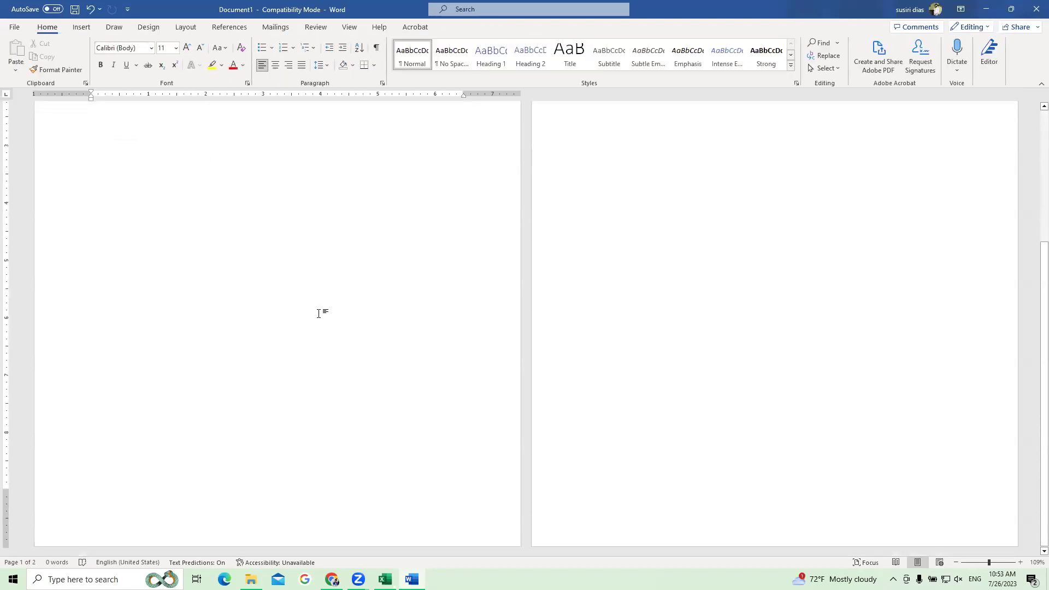